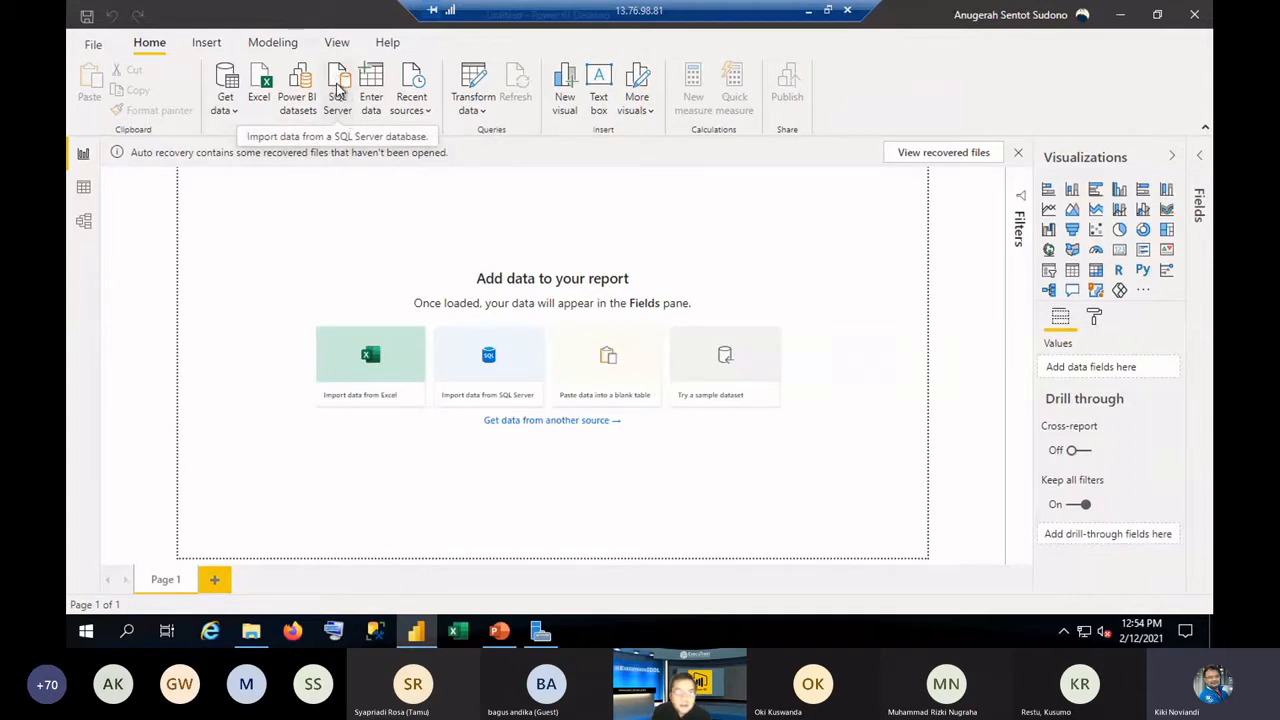
Connect to the Northwind database on SQL Server "." in Import mode, using the current Windows credentials and an unencrypted connection.
left_click(337, 90)
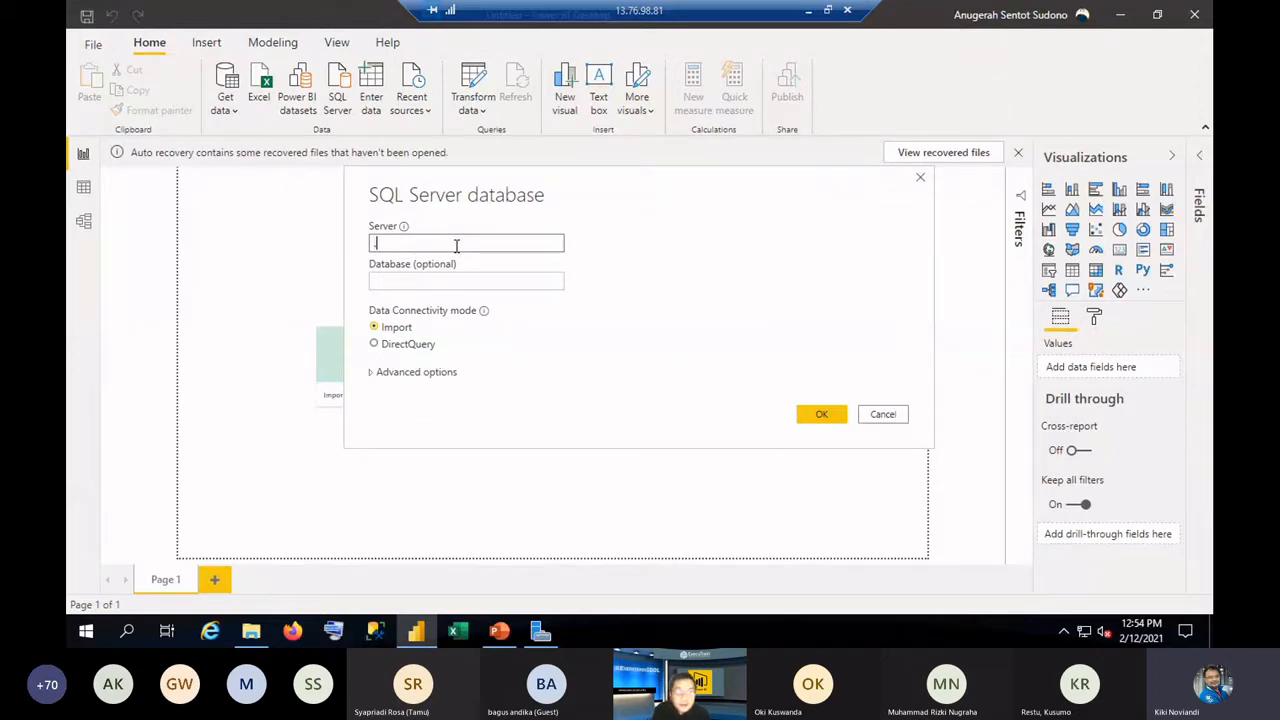
left_click(458, 278)
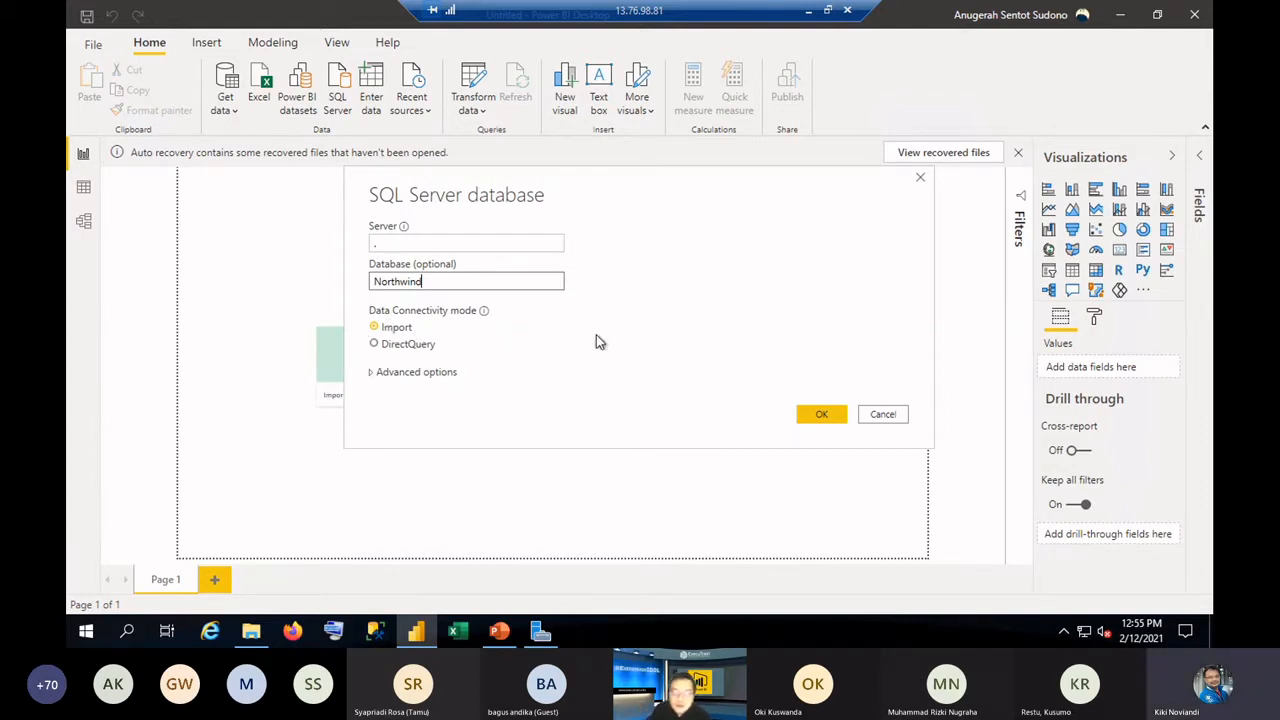
left_click(829, 418)
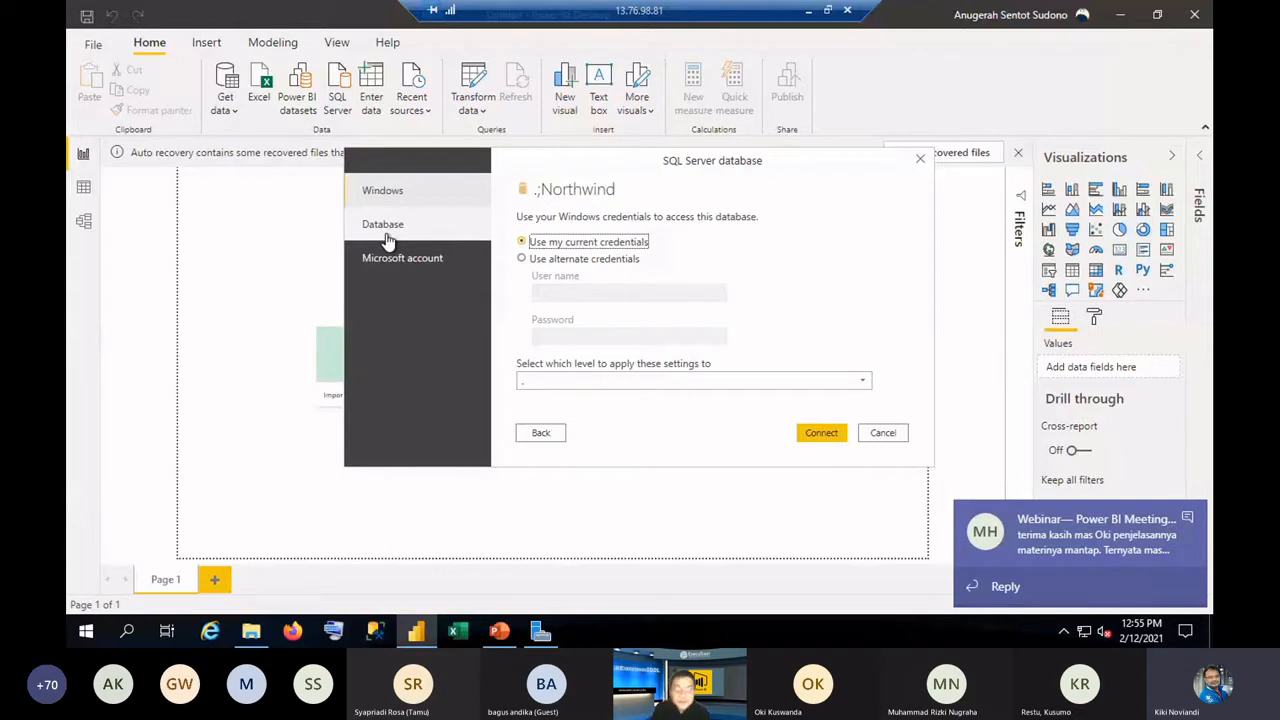
left_click(816, 438)
left_click(816, 438)
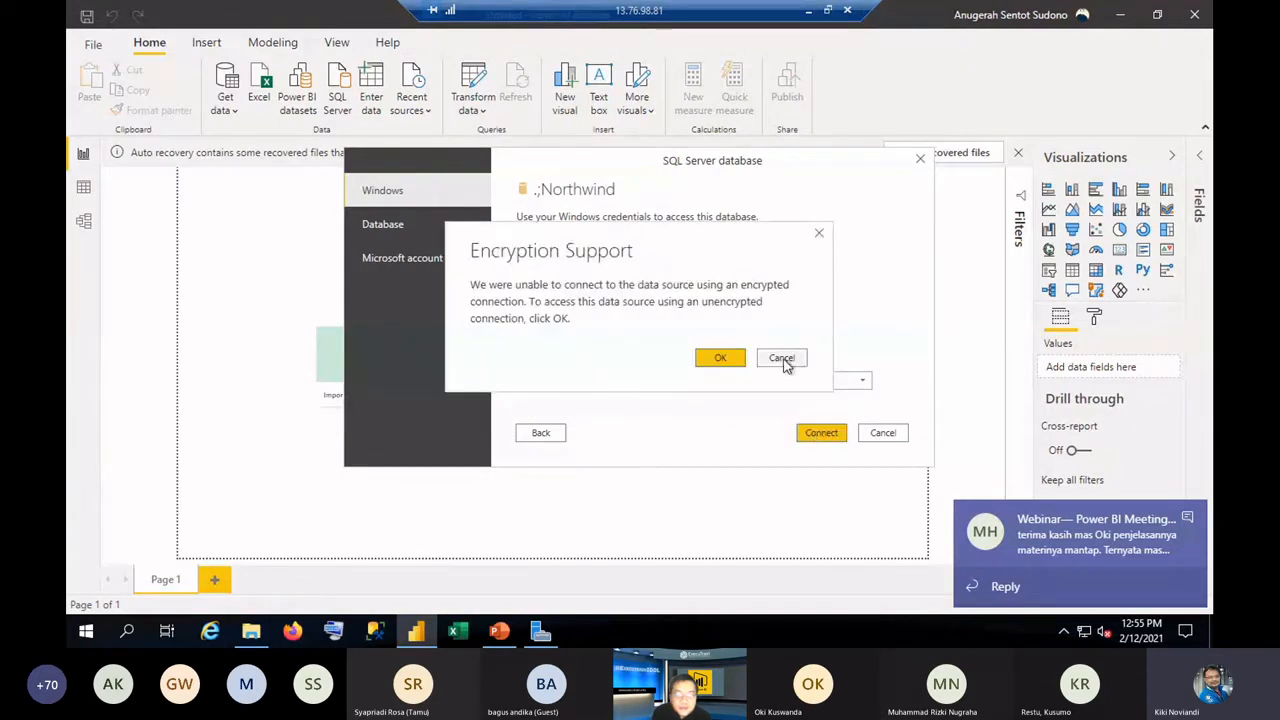
left_click(721, 358)
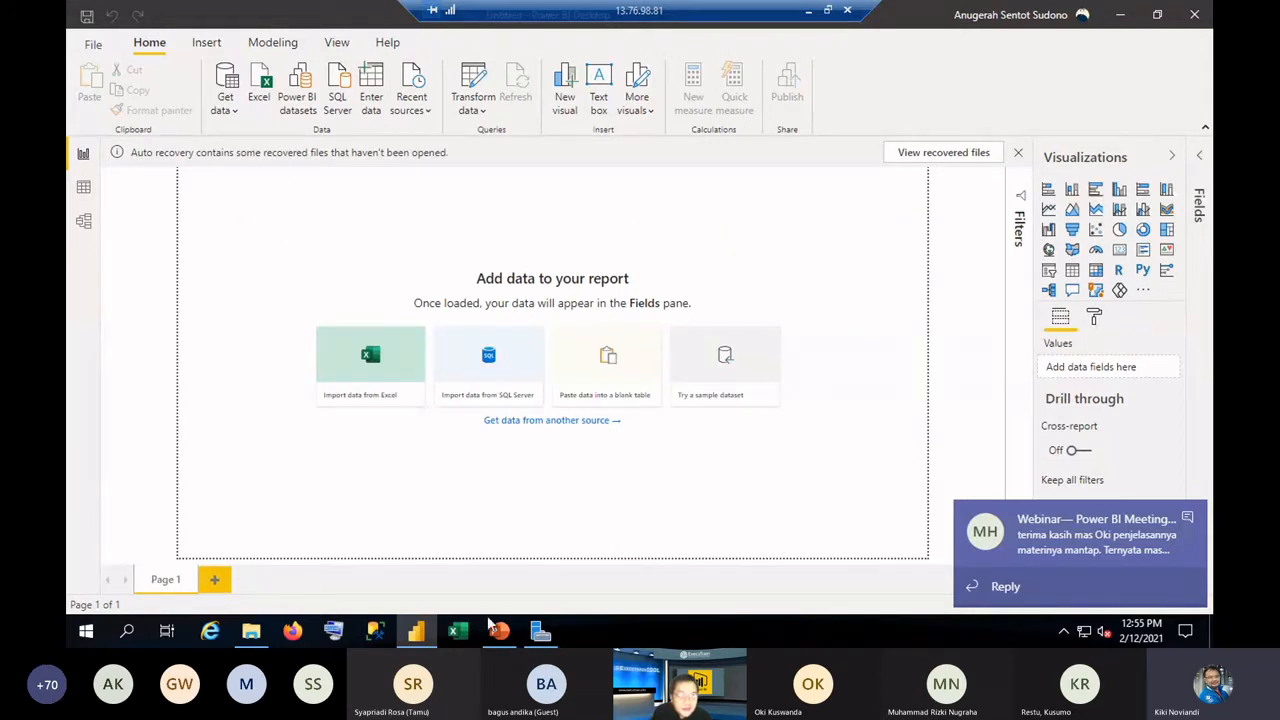
mouse_move(413, 636)
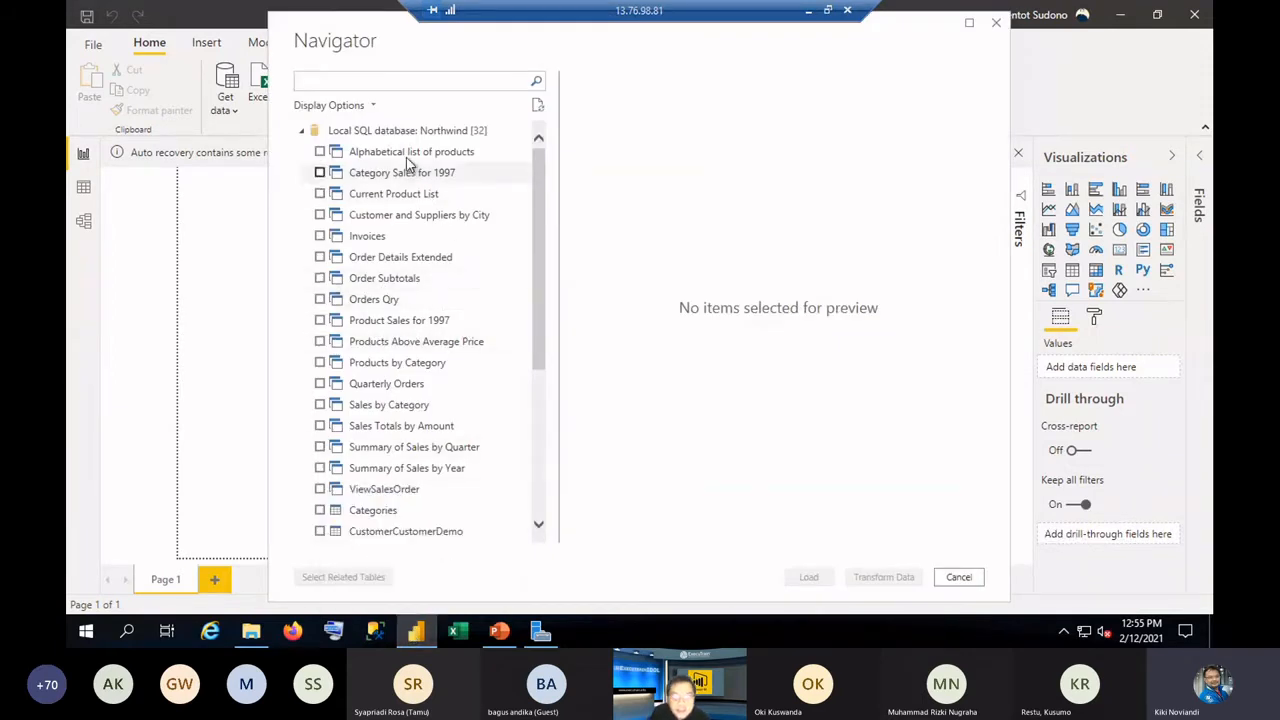
Select the Order Details, Products and Employees tables of the Northwind database for import.
scroll(450, 378, "down", 1)
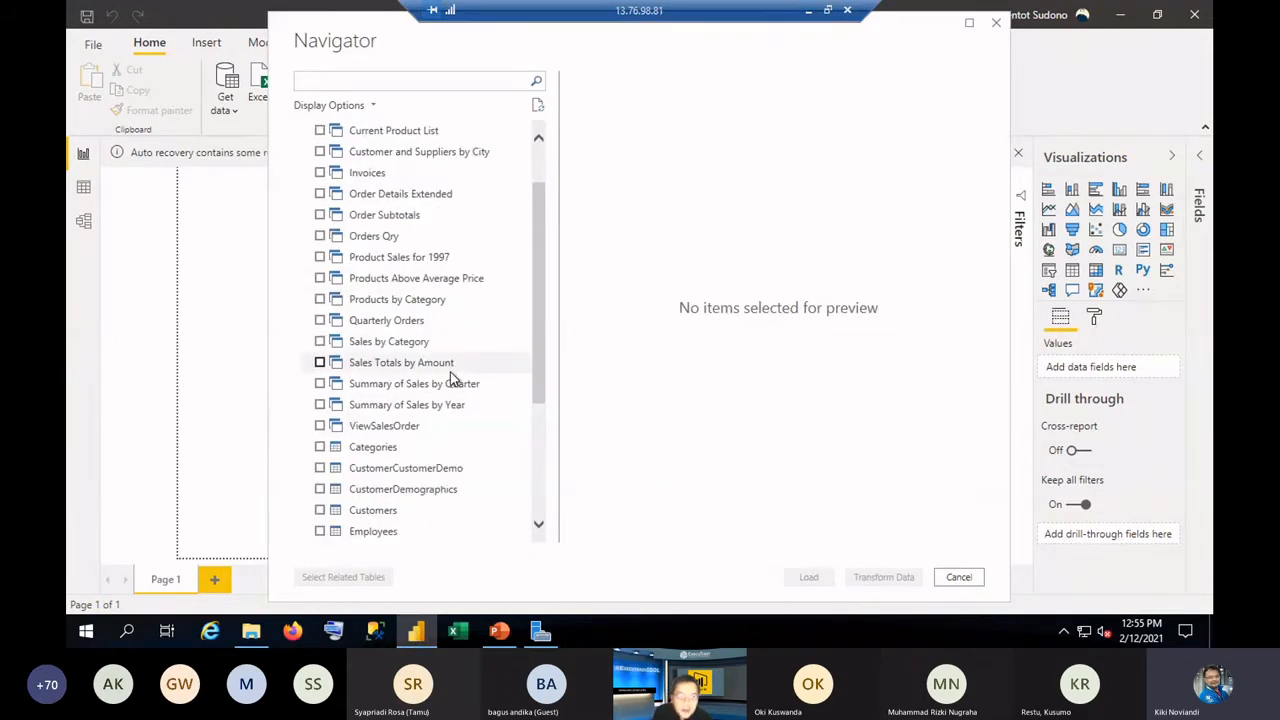
scroll(540, 437, "down", 4)
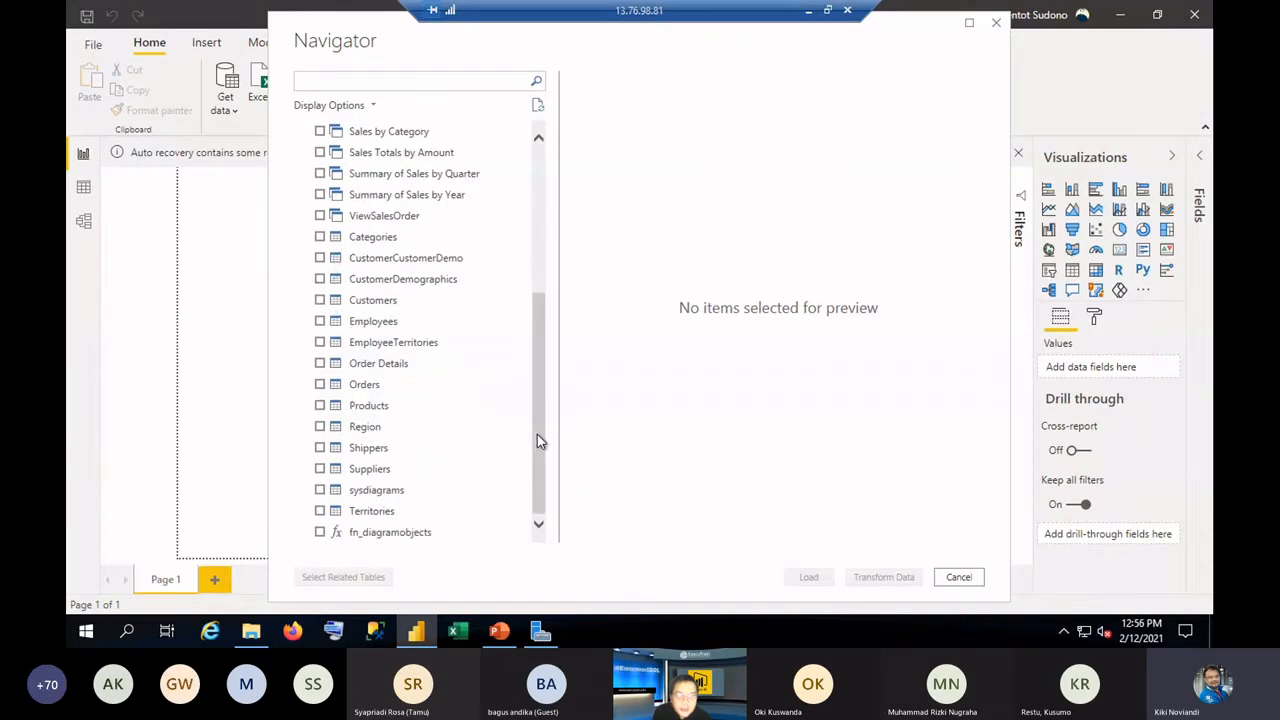
left_click(320, 364)
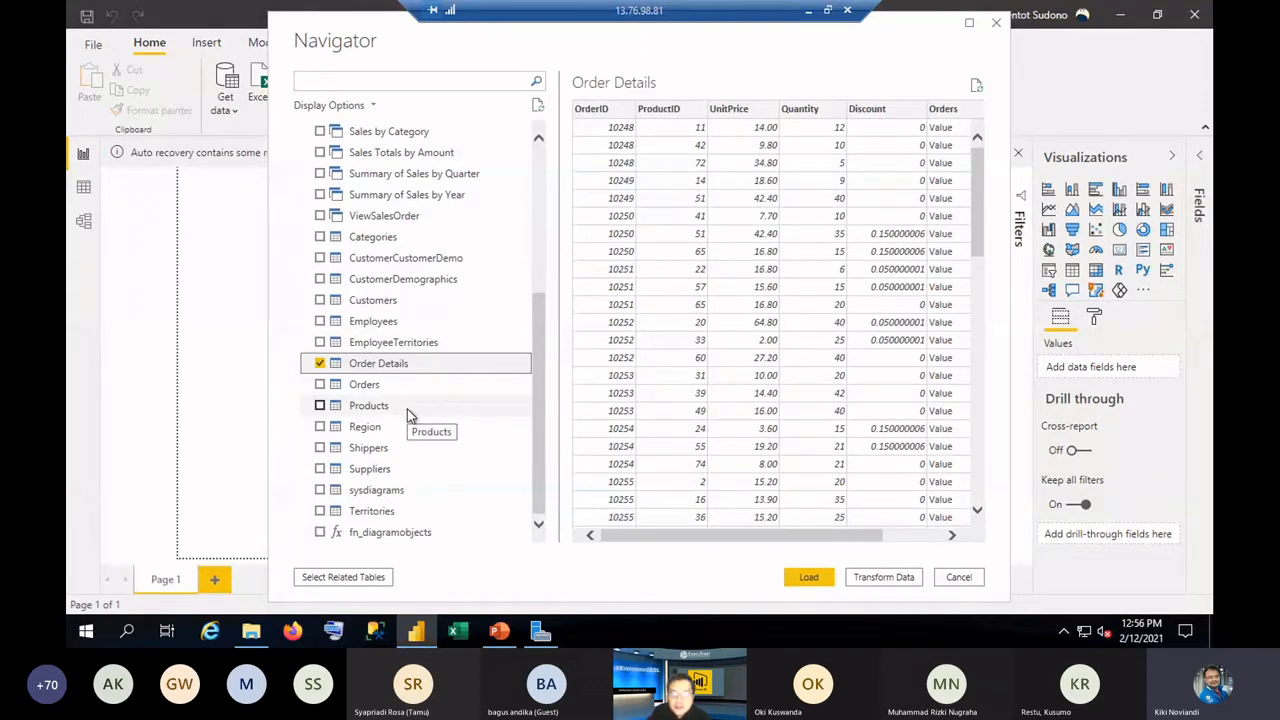
left_click(320, 406)
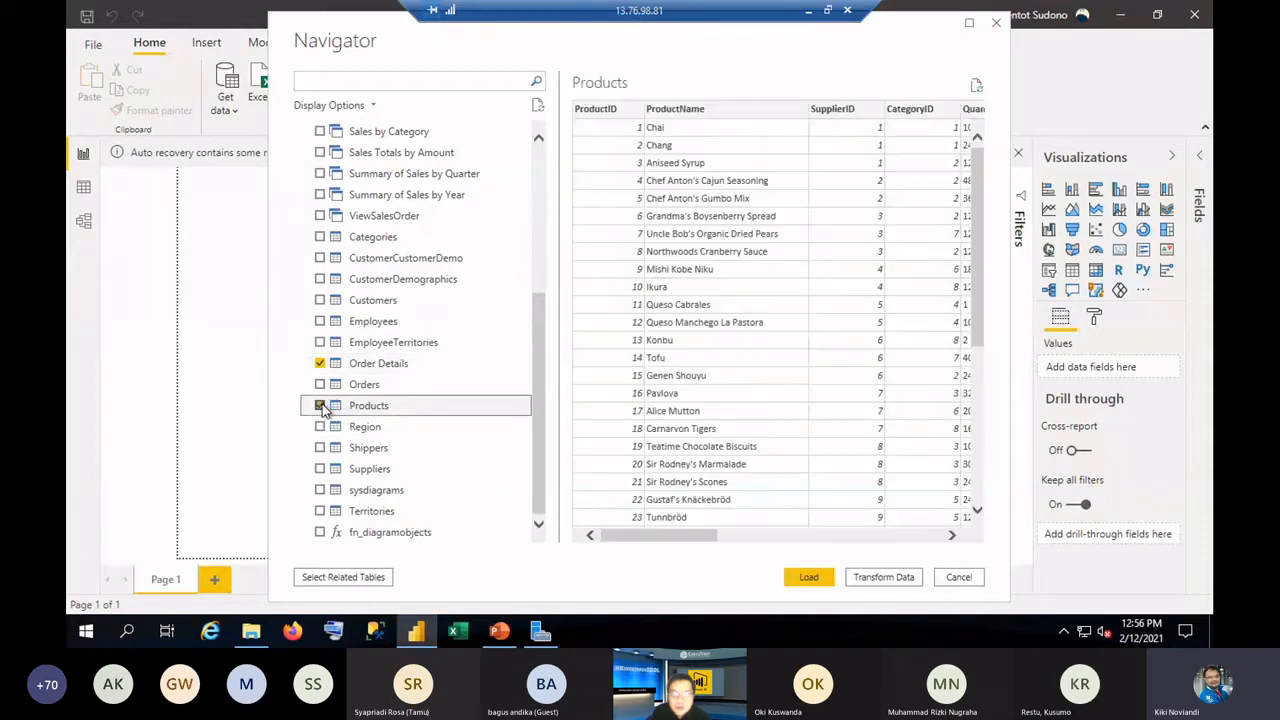
left_click(320, 322)
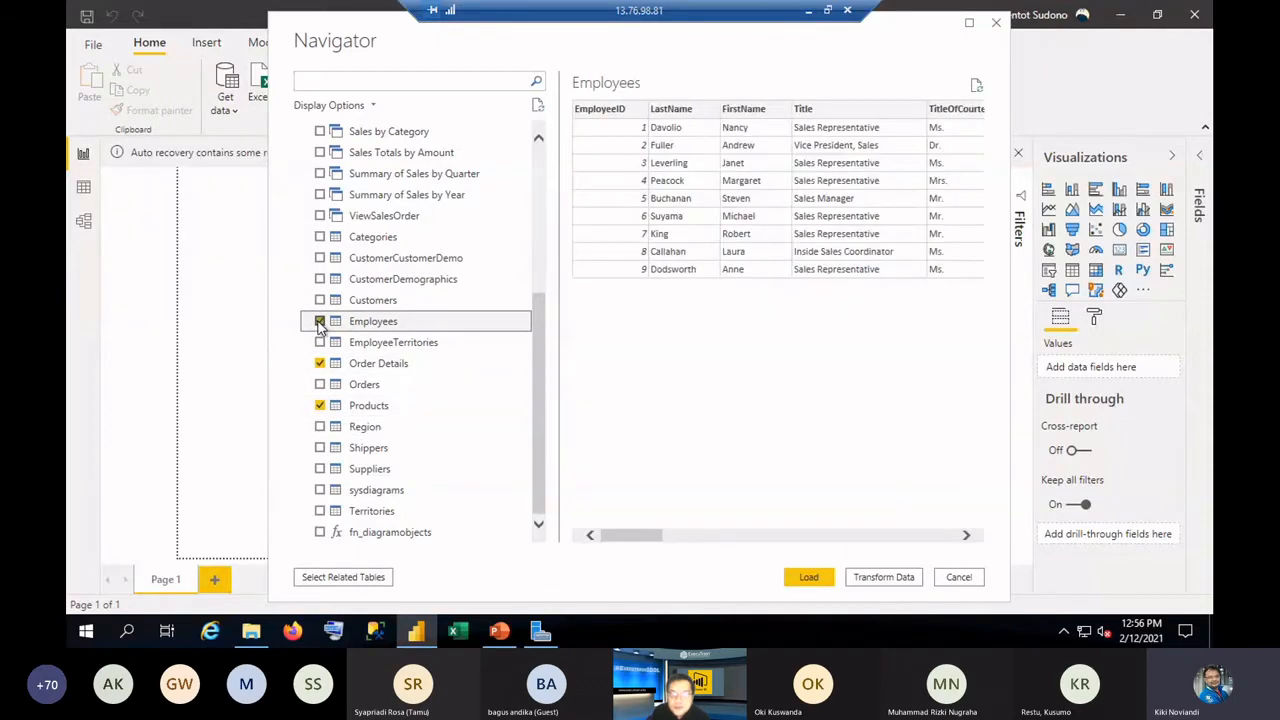
Compare the data previews of the Orders and Order Details tables, looking at their columns and the shared order key.
left_click(376, 384)
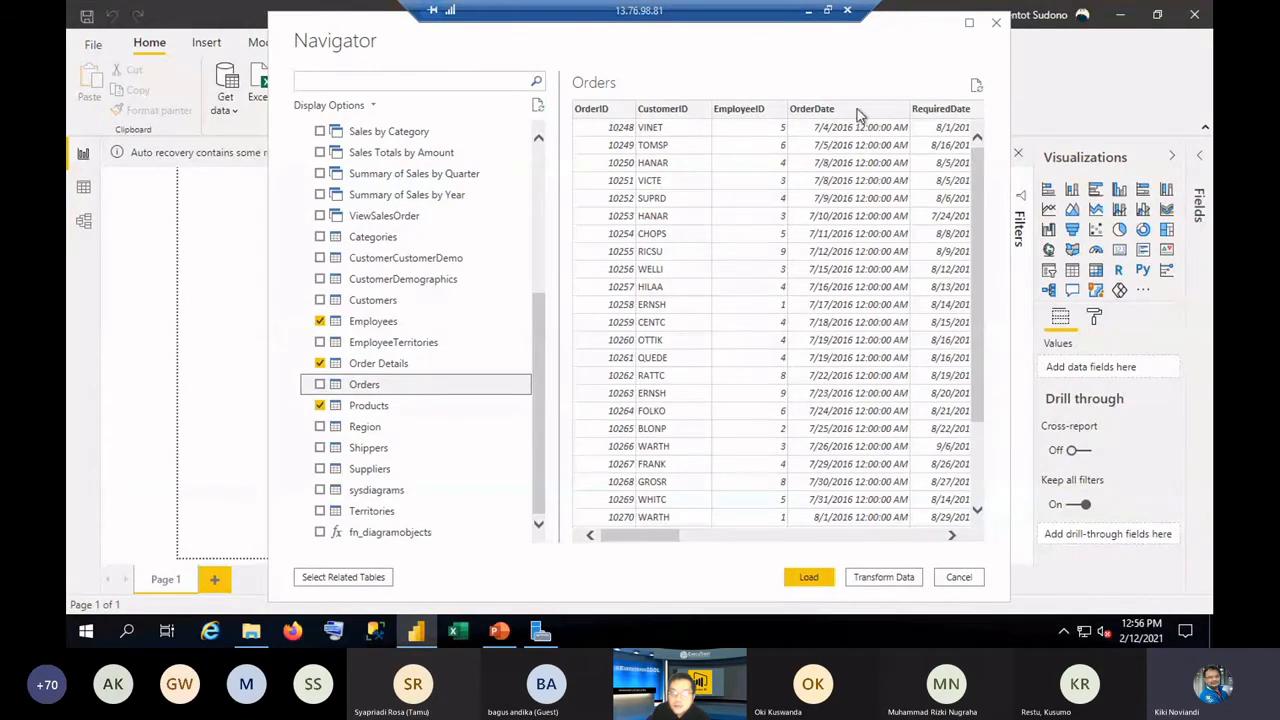
left_click(455, 366)
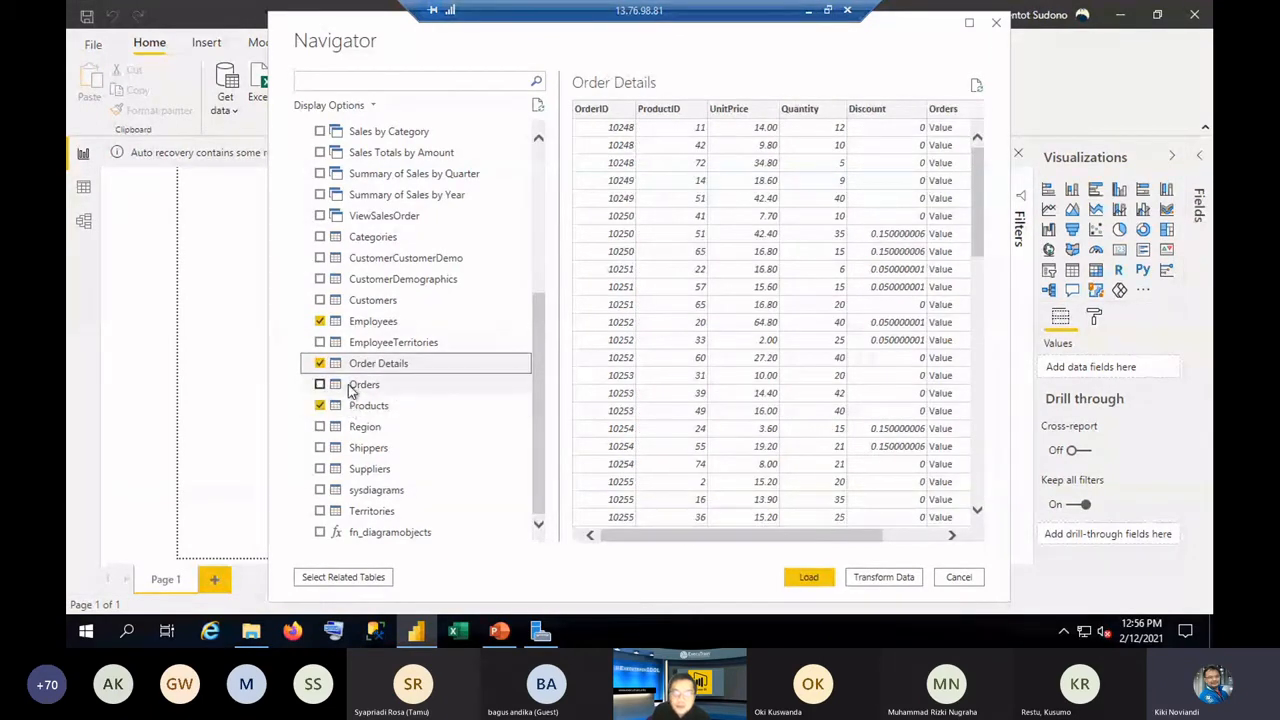
left_click(379, 390)
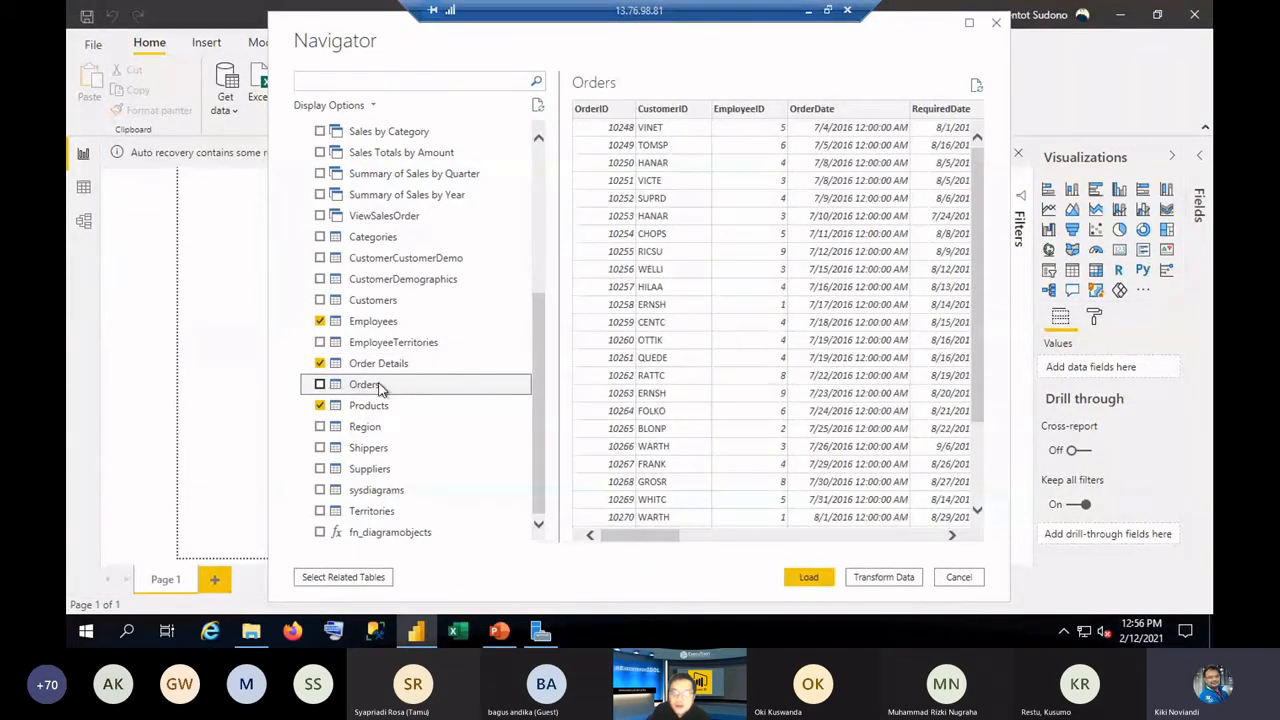
left_click(414, 364)
left_click(383, 388)
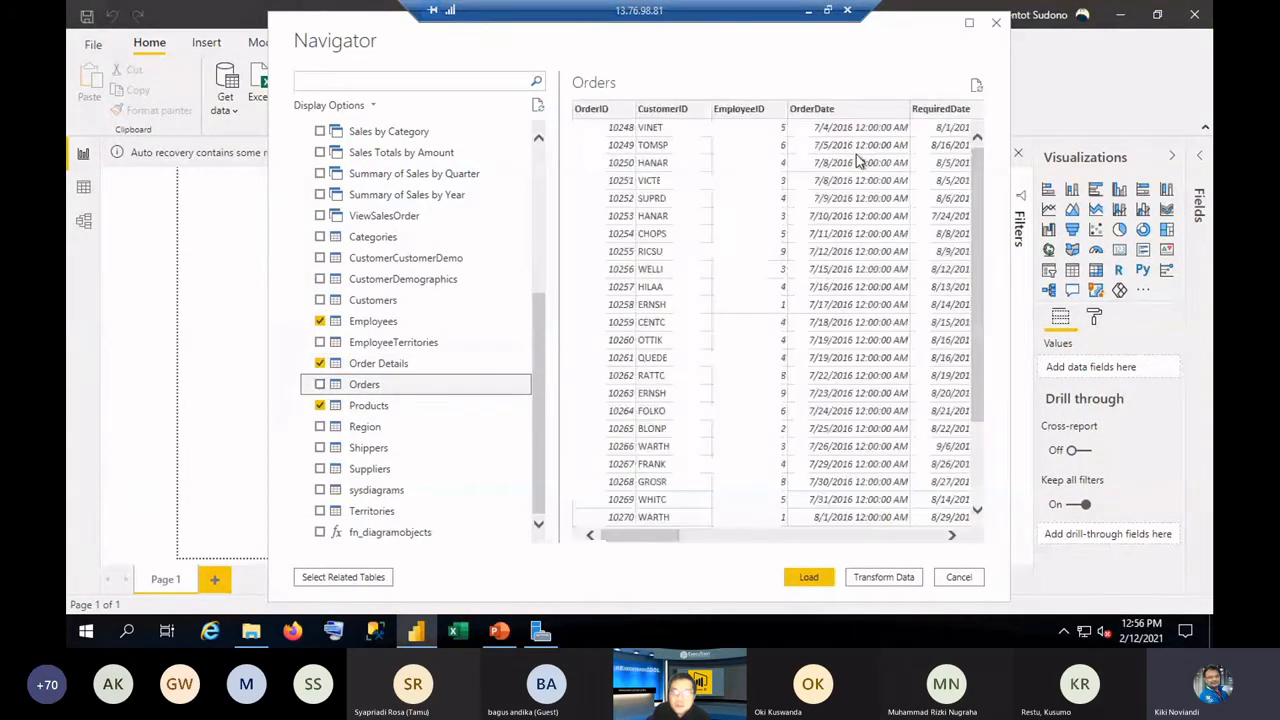
left_click(425, 368)
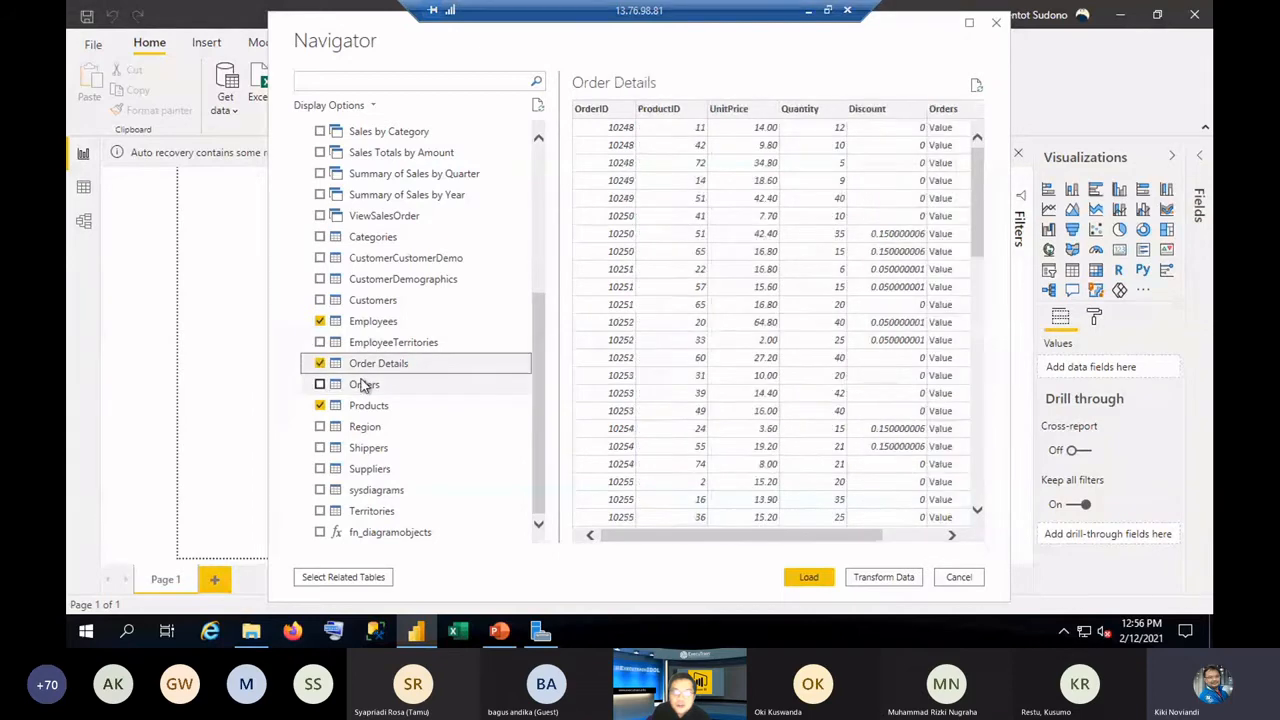
Open the selected tables for transformation in a maximized Power Query Editor and view the Products and Order Details queries.
left_click(884, 577)
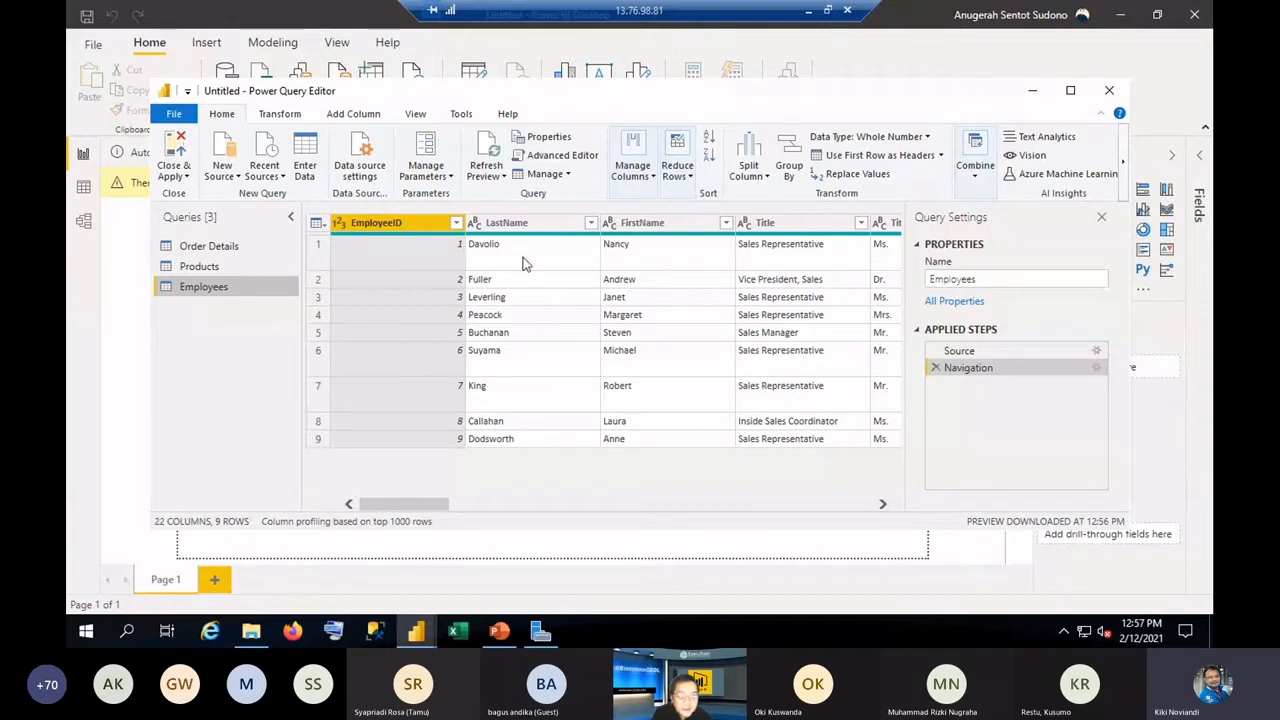
left_click(1070, 92)
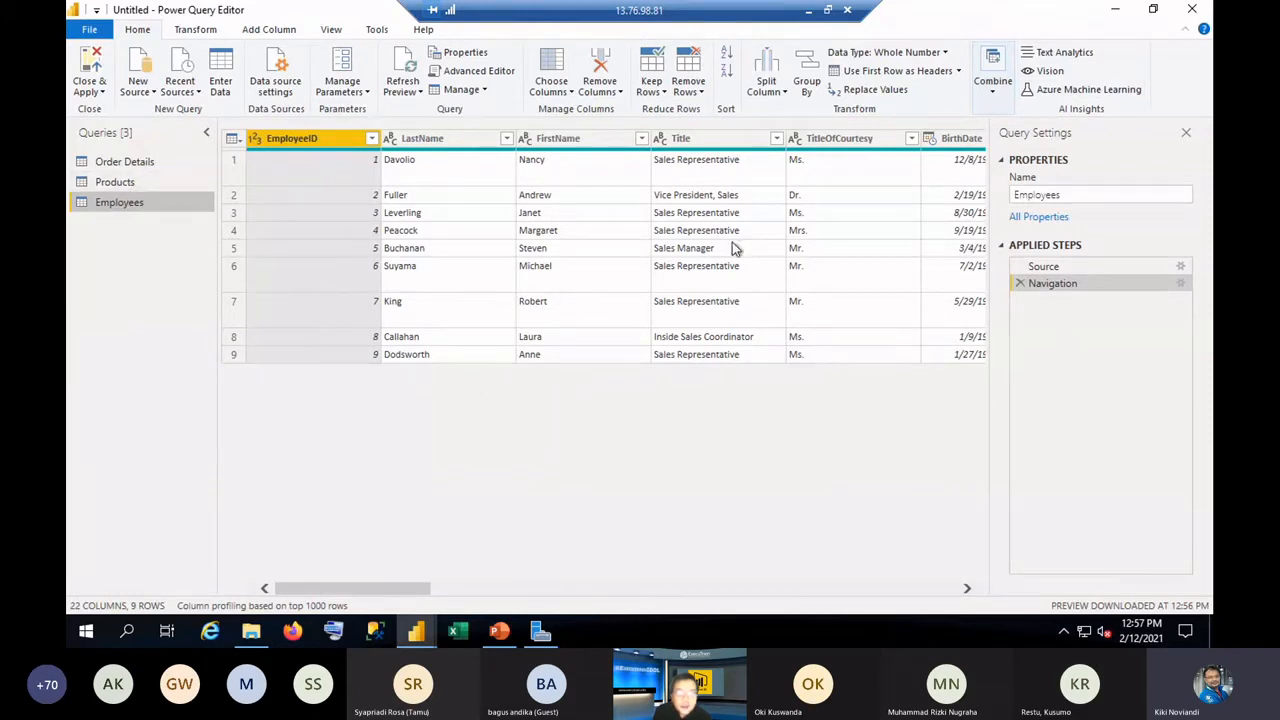
left_click(127, 184)
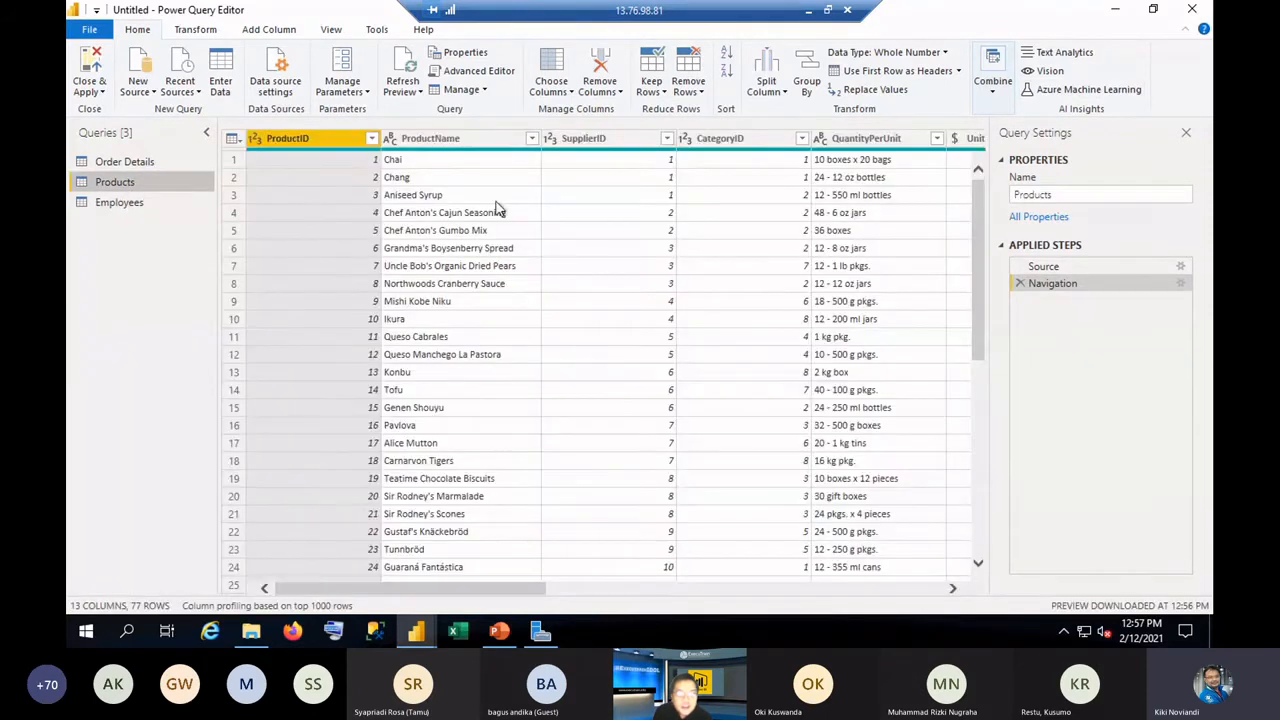
left_click(136, 166)
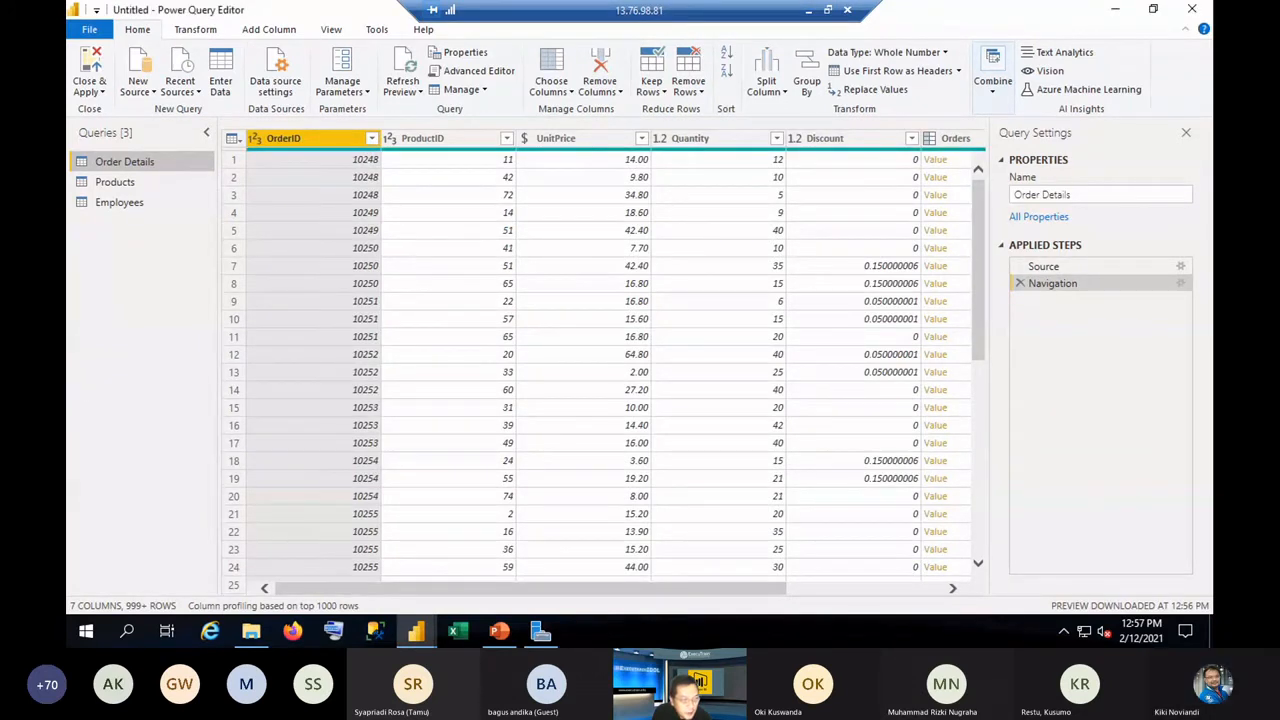
Remove the linked Products column from the Order Details query.
key("alt+Tab")
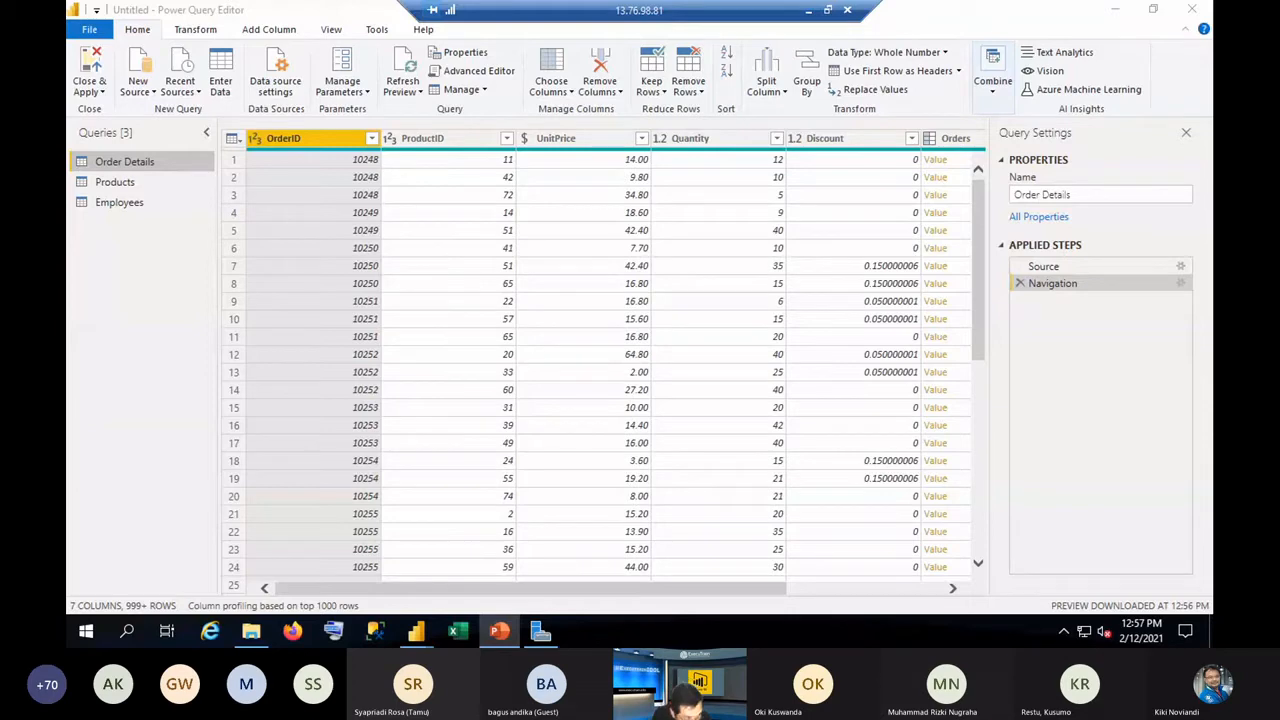
left_click(883, 590)
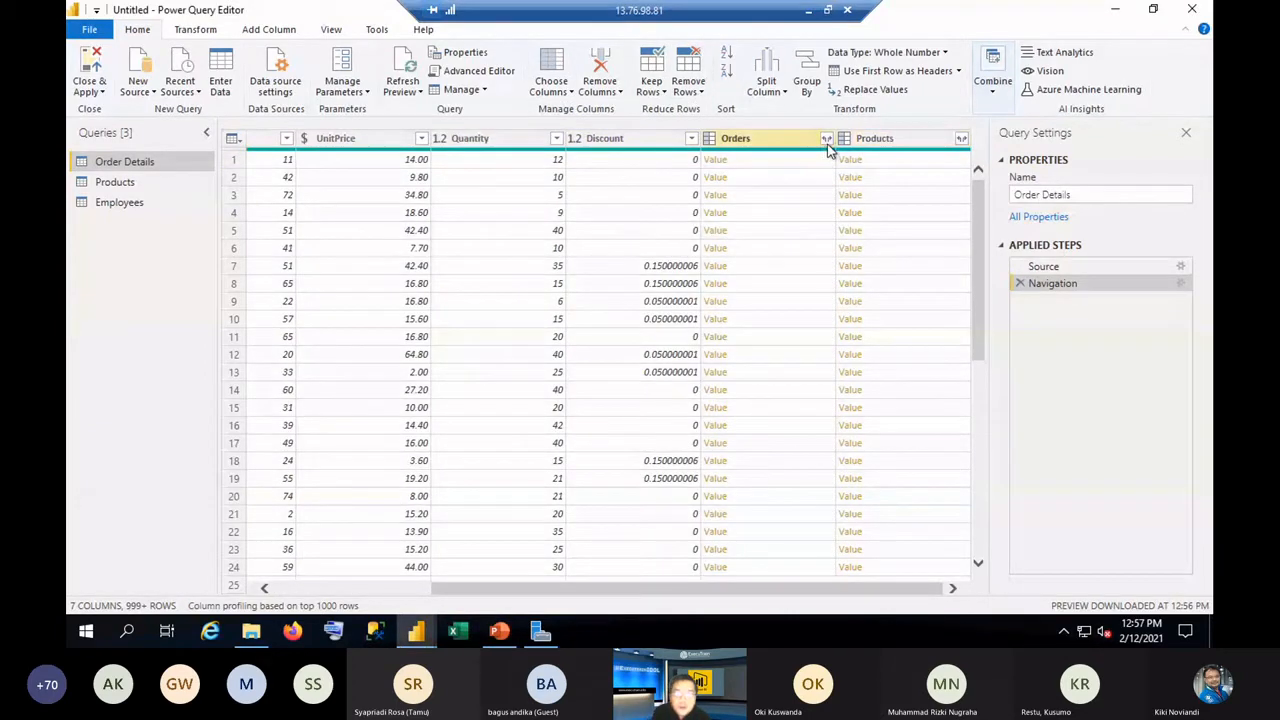
left_click(904, 143)
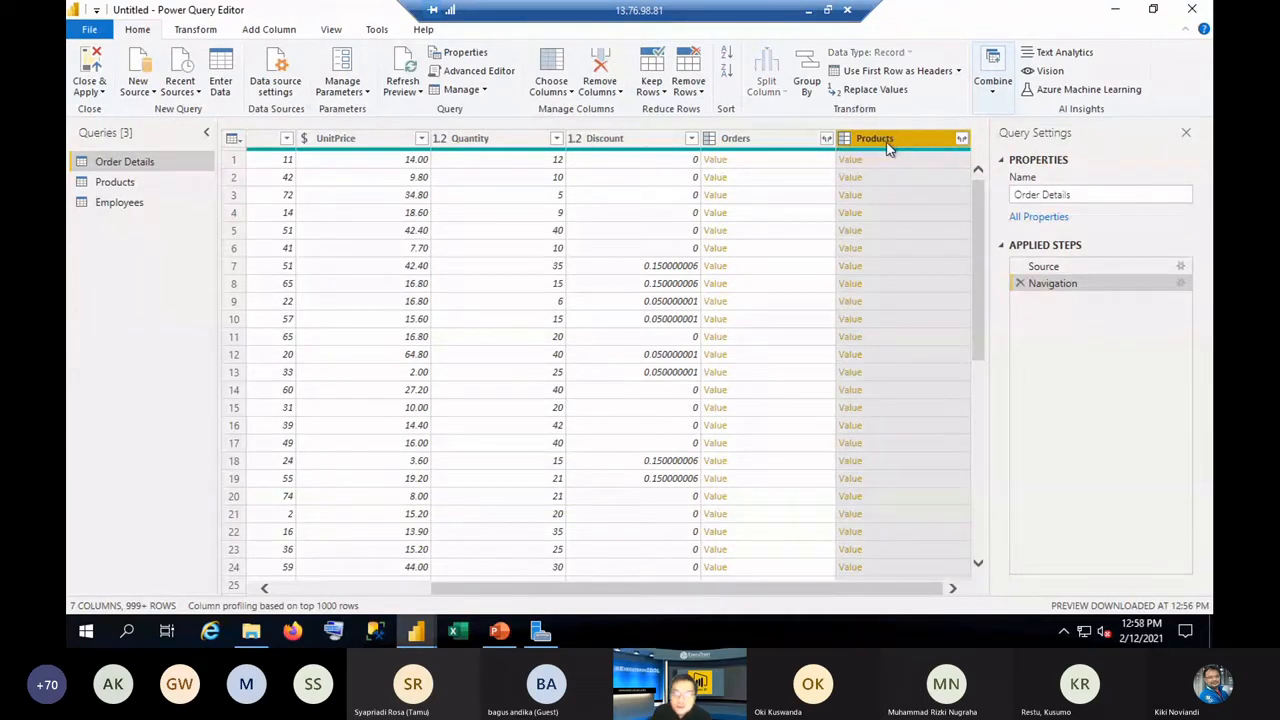
right_click(888, 142)
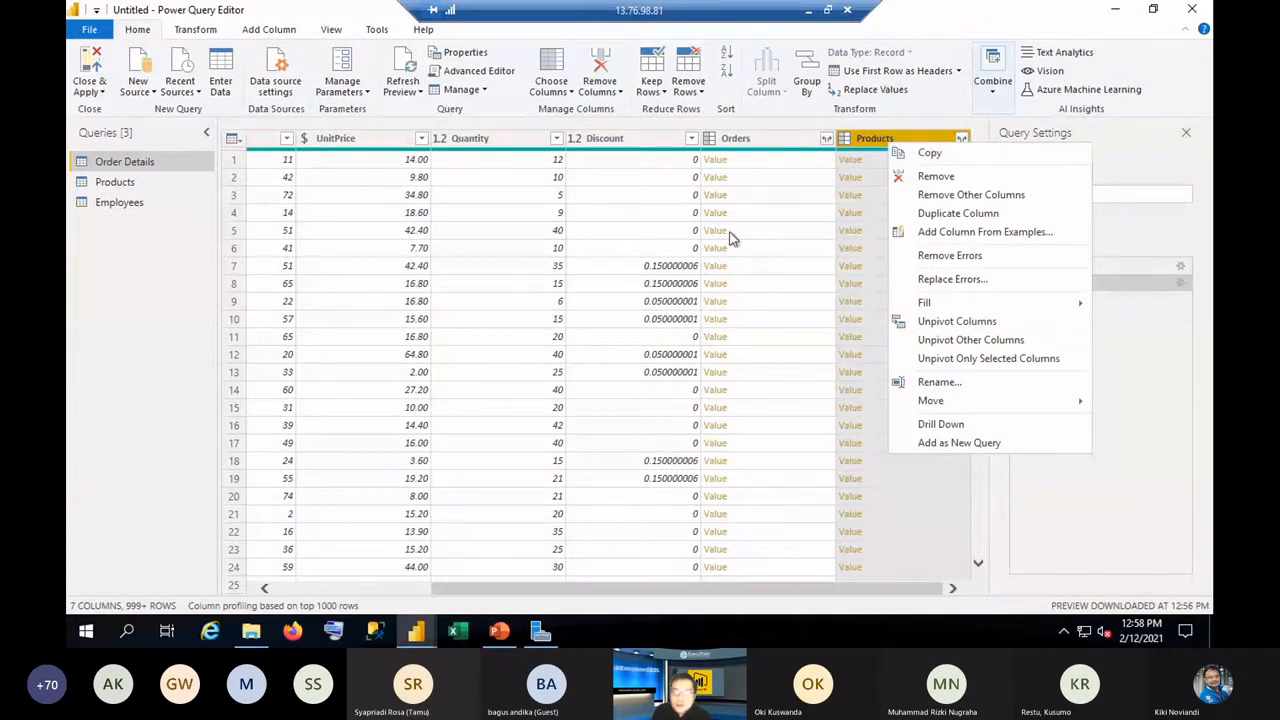
left_click(937, 177)
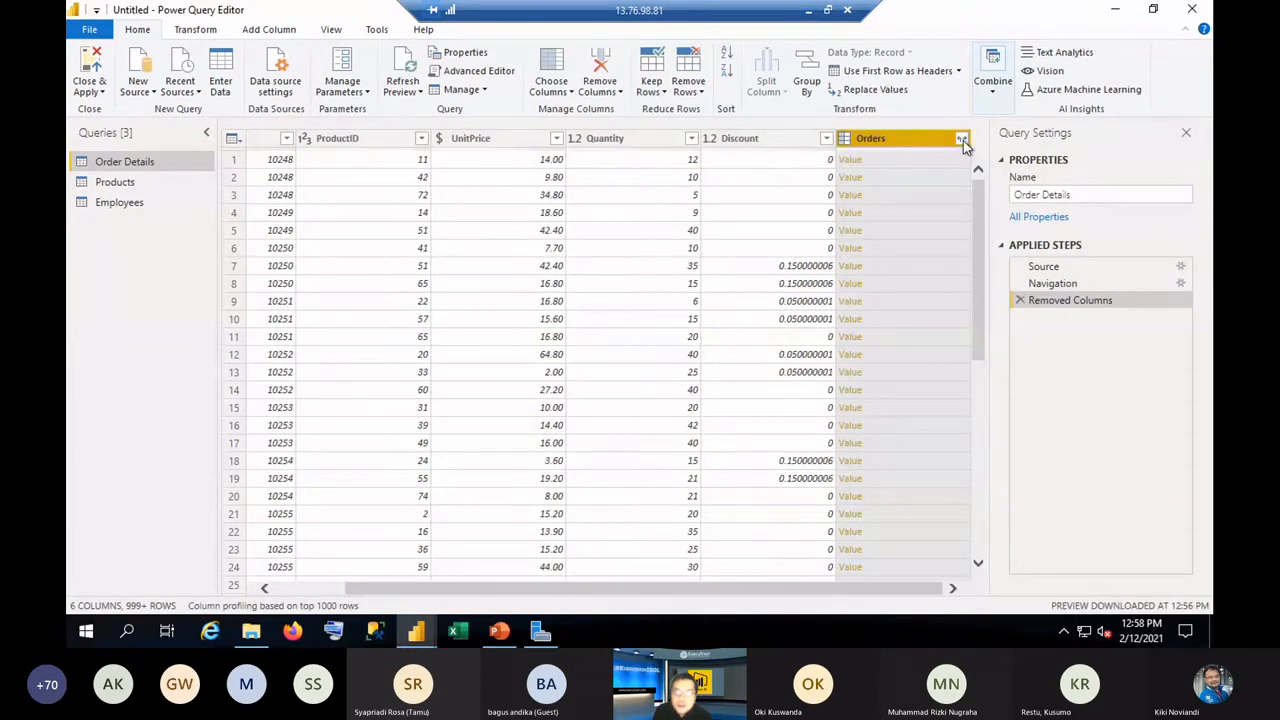
Expand the Orders column of Order Details to only EmployeeID and OrderDate, without the original column name as prefix.
left_click(961, 139)
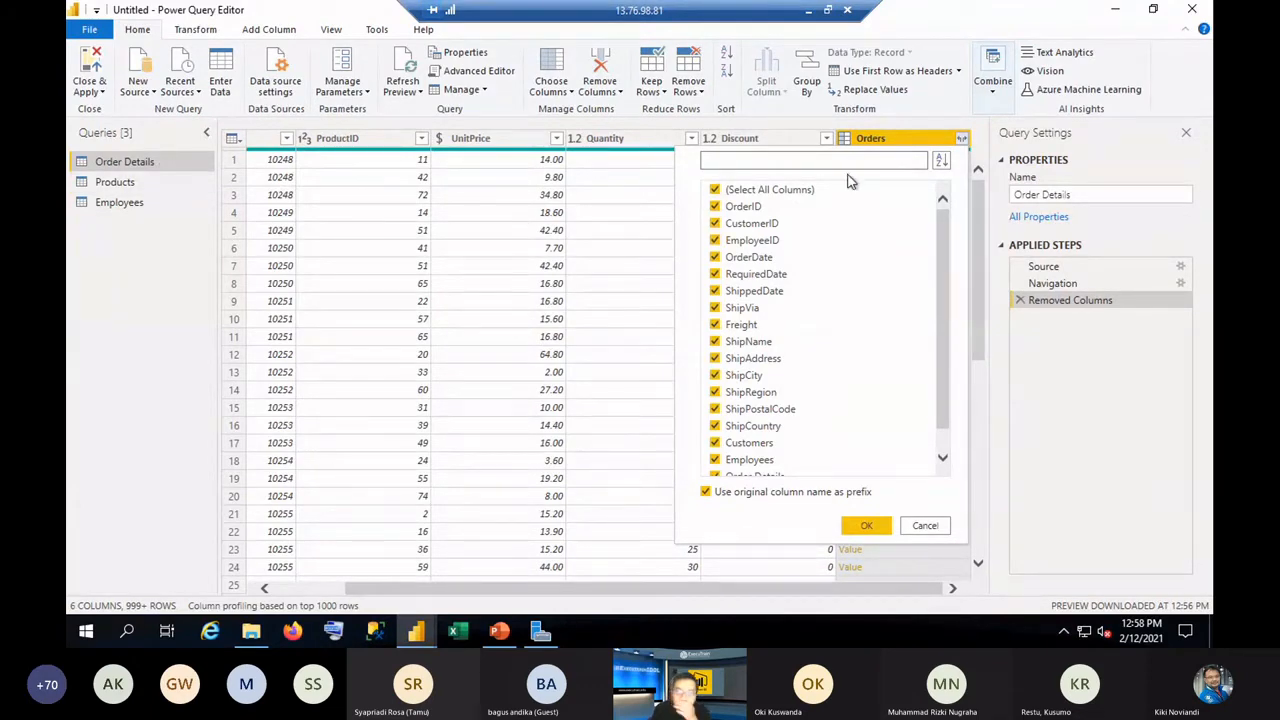
left_click(715, 190)
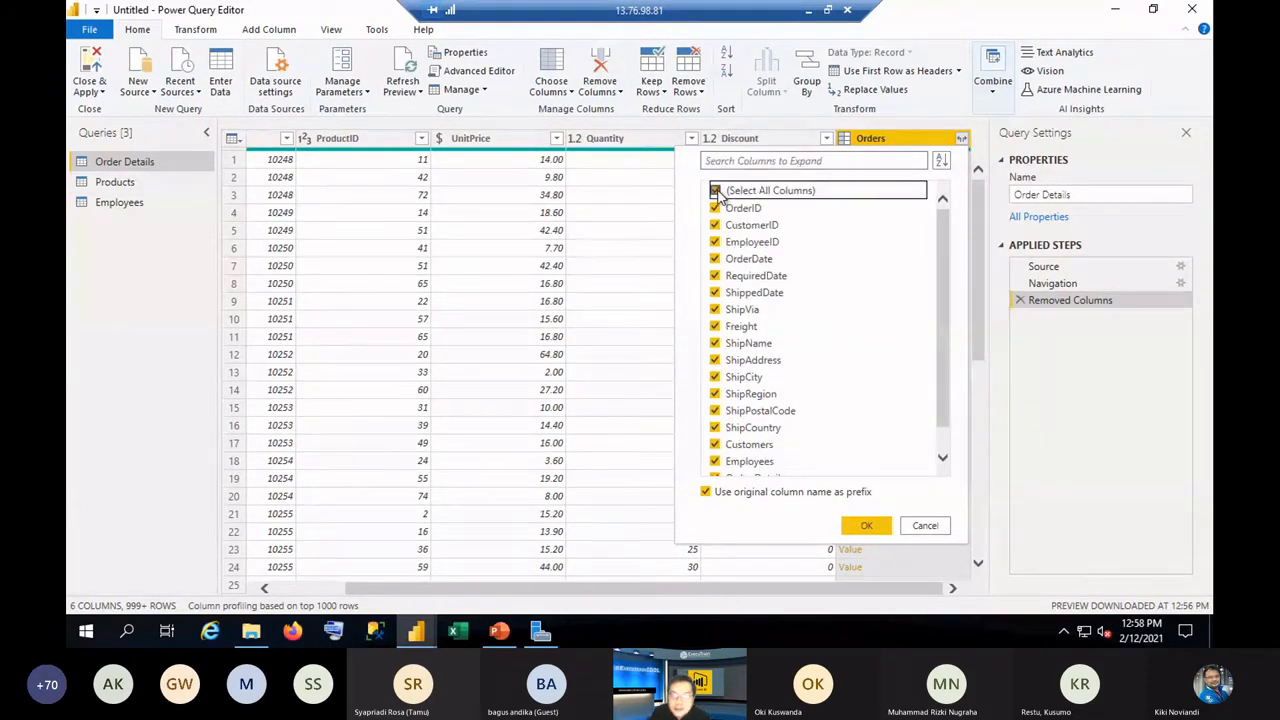
left_click(716, 243)
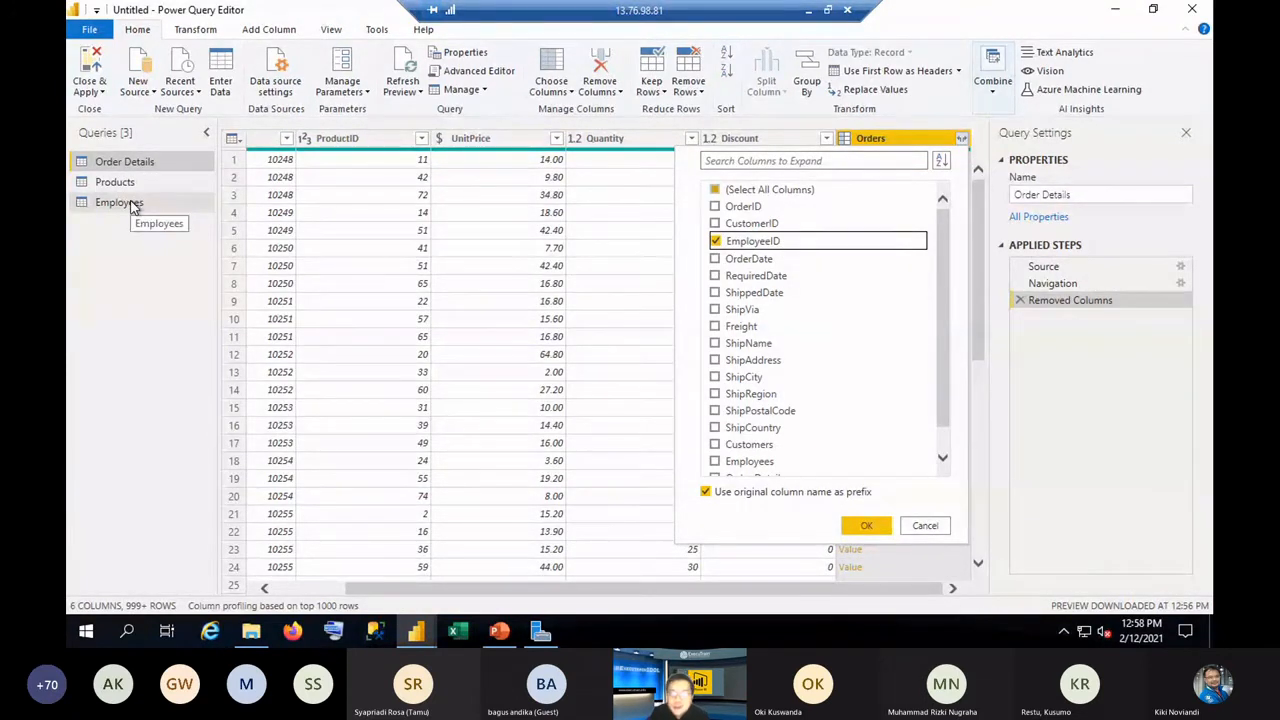
left_click(715, 258)
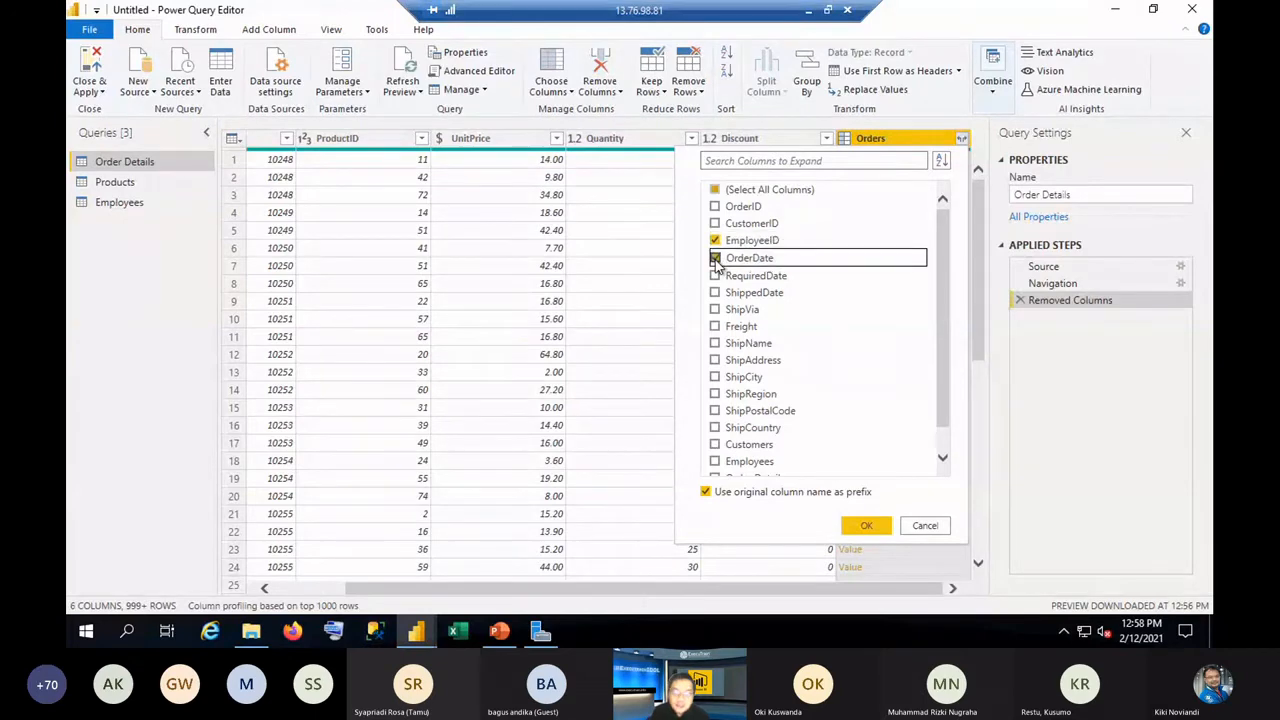
left_click(862, 526)
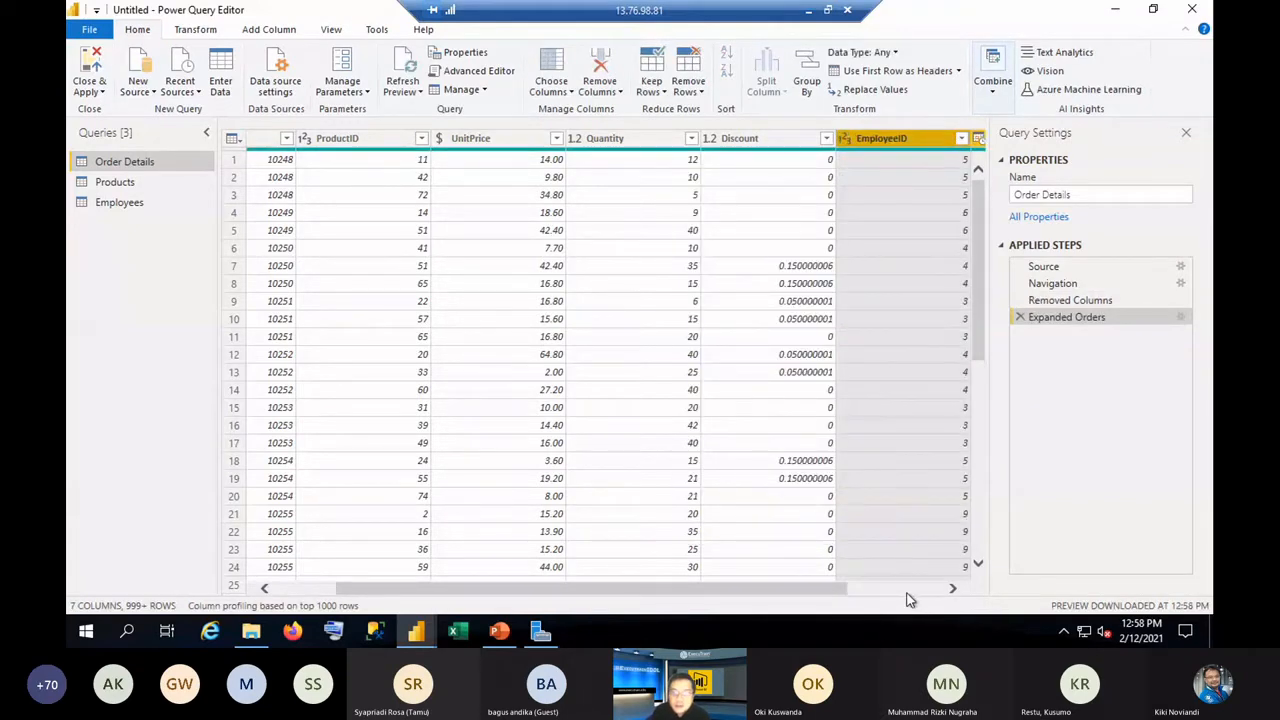
left_click(908, 590)
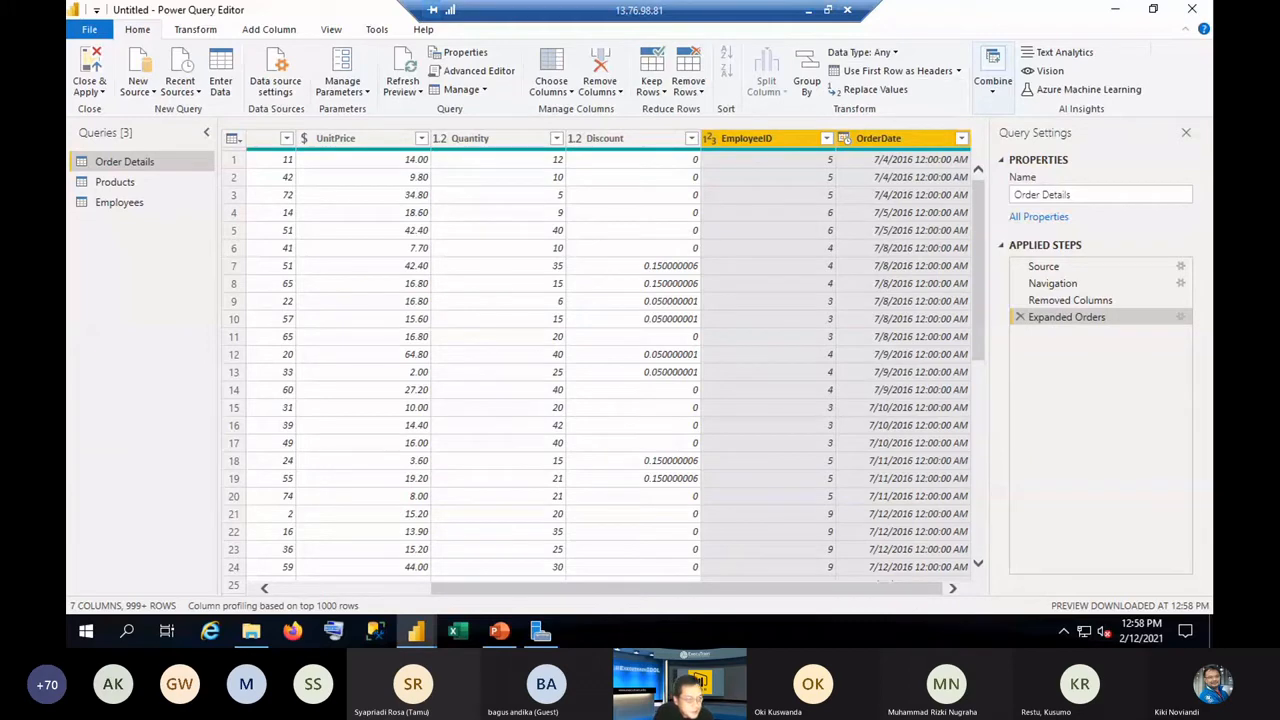
Examine the columns of the Order Details query from OrderID through OrderDate.
left_click(499, 631)
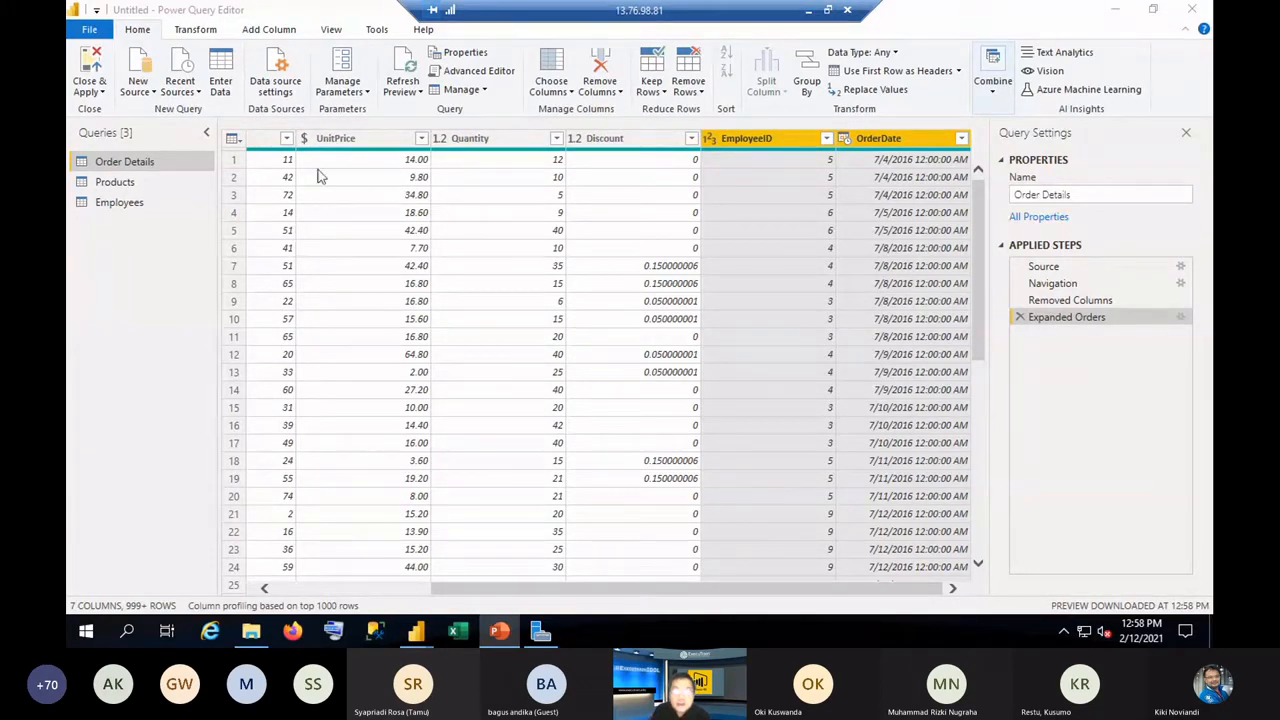
left_click(418, 590)
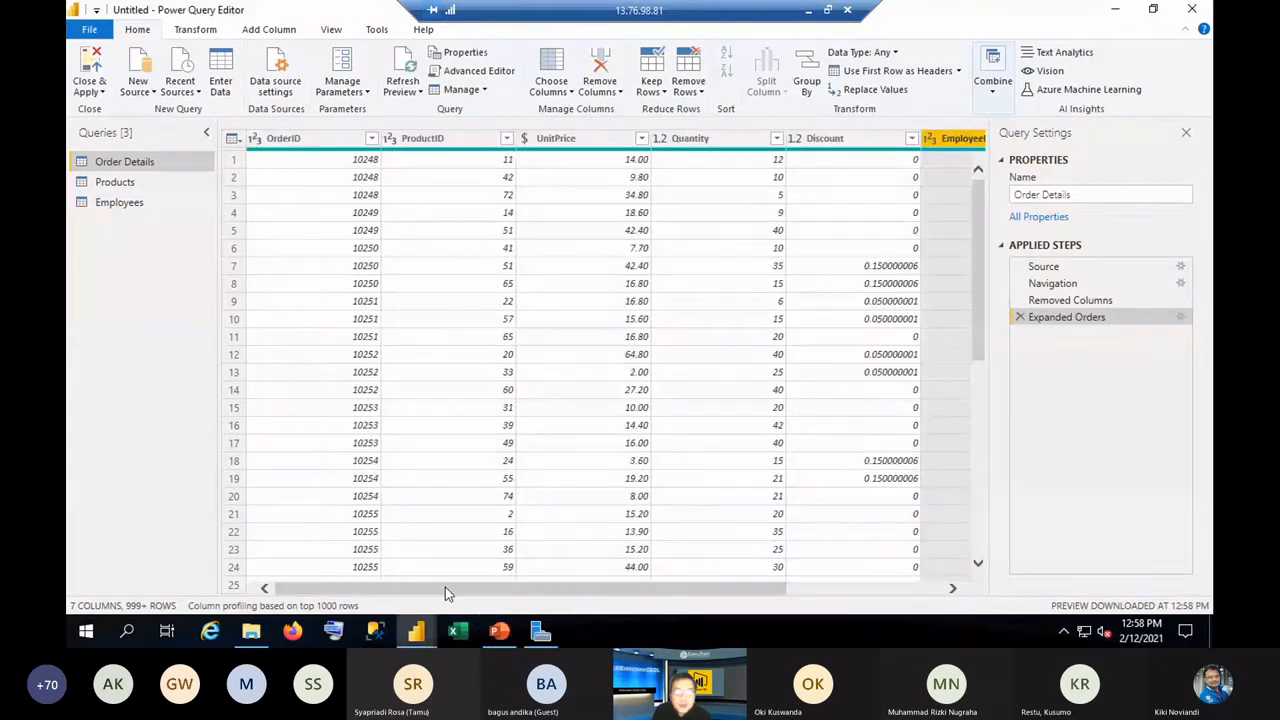
left_click_drag(445, 587, 720, 592)
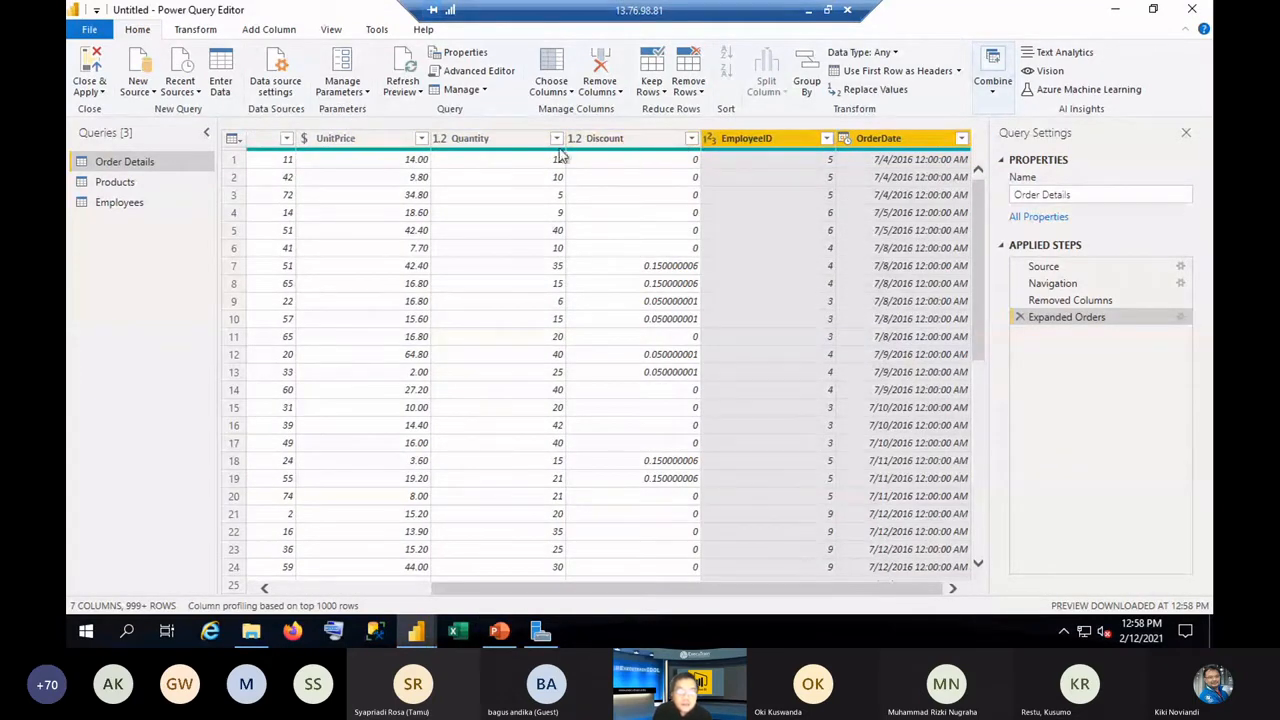
left_click_drag(590, 590, 480, 590)
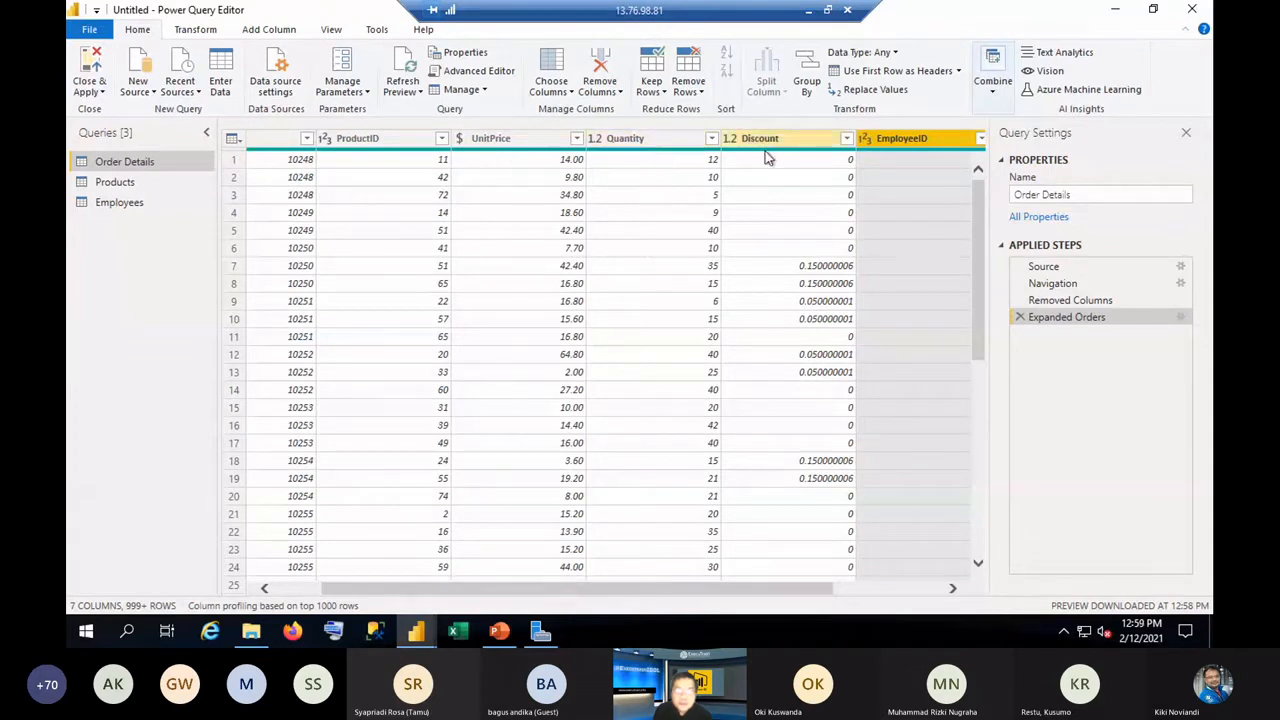
Start adding a custom column to the Order Details query.
left_click(894, 589)
left_click(290, 30)
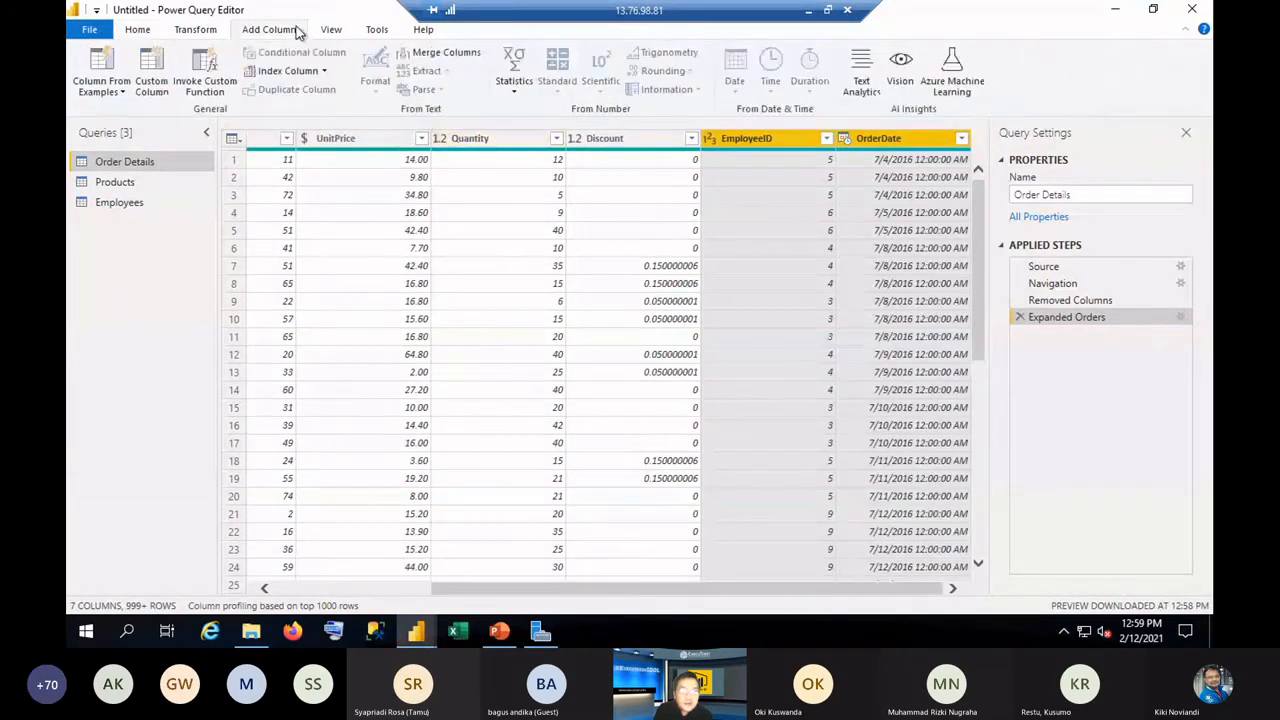
left_click(152, 80)
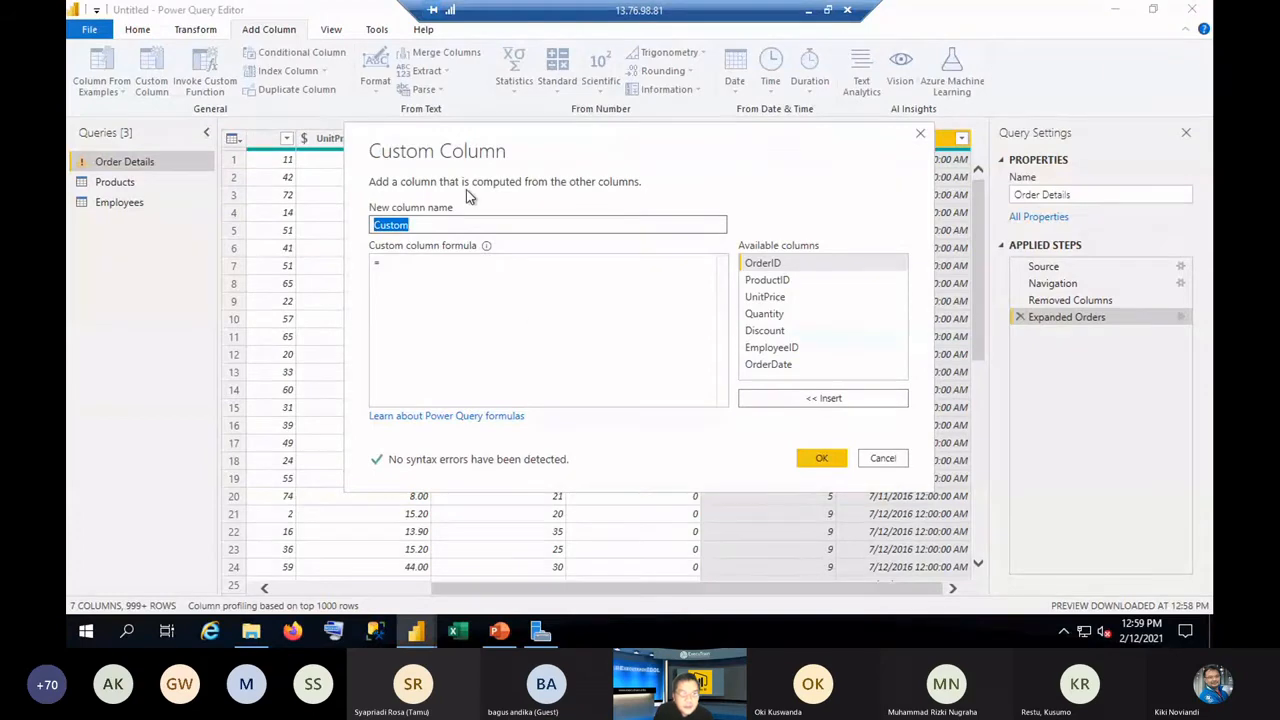
left_click(455, 634)
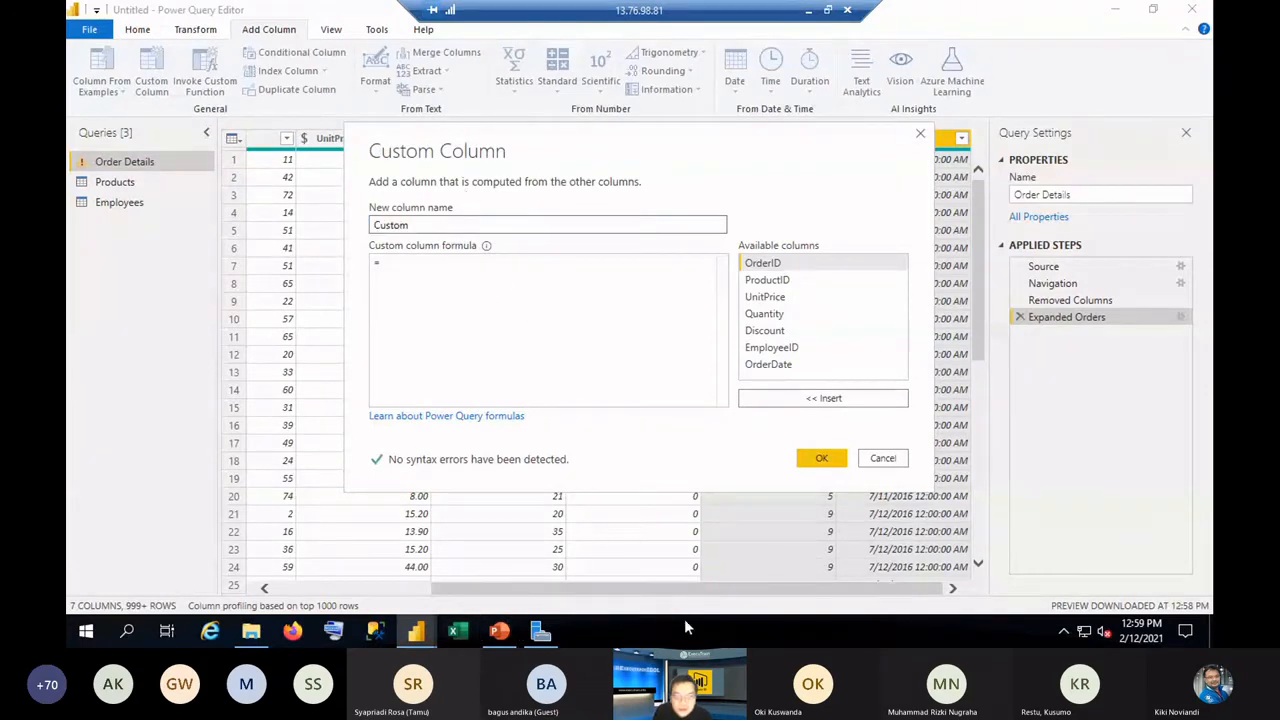
left_click(90, 632)
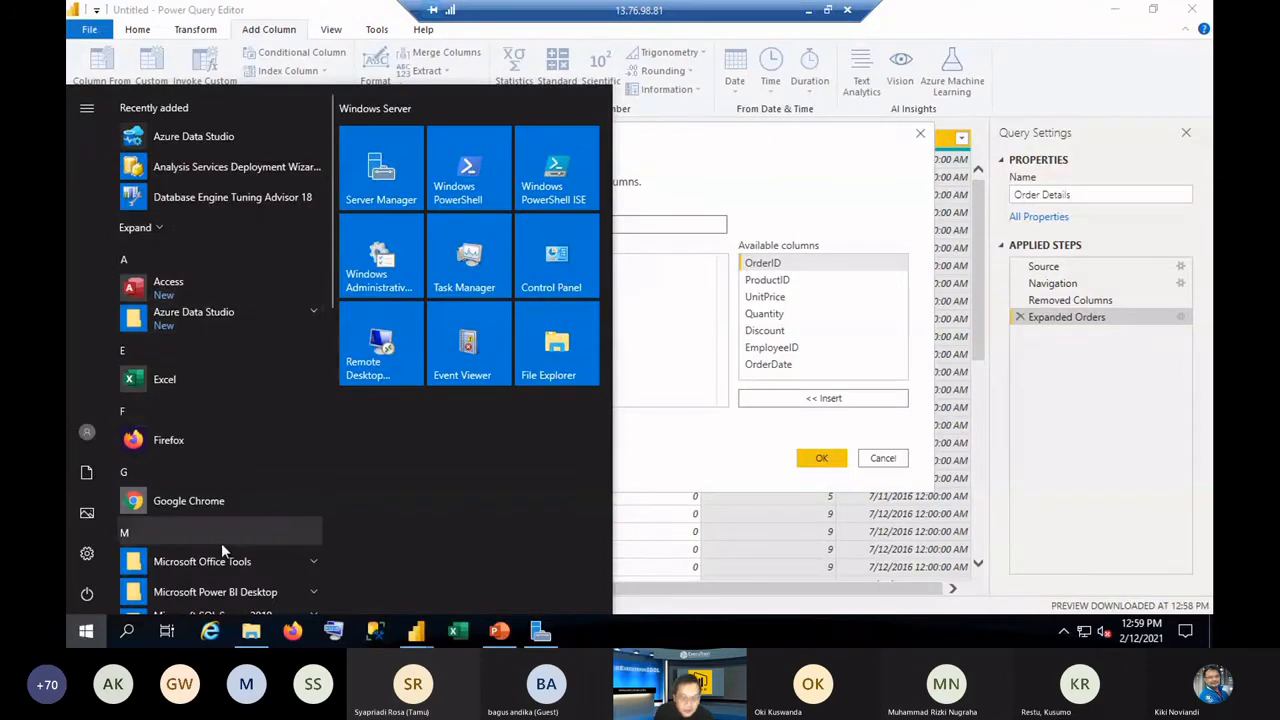
type("k")
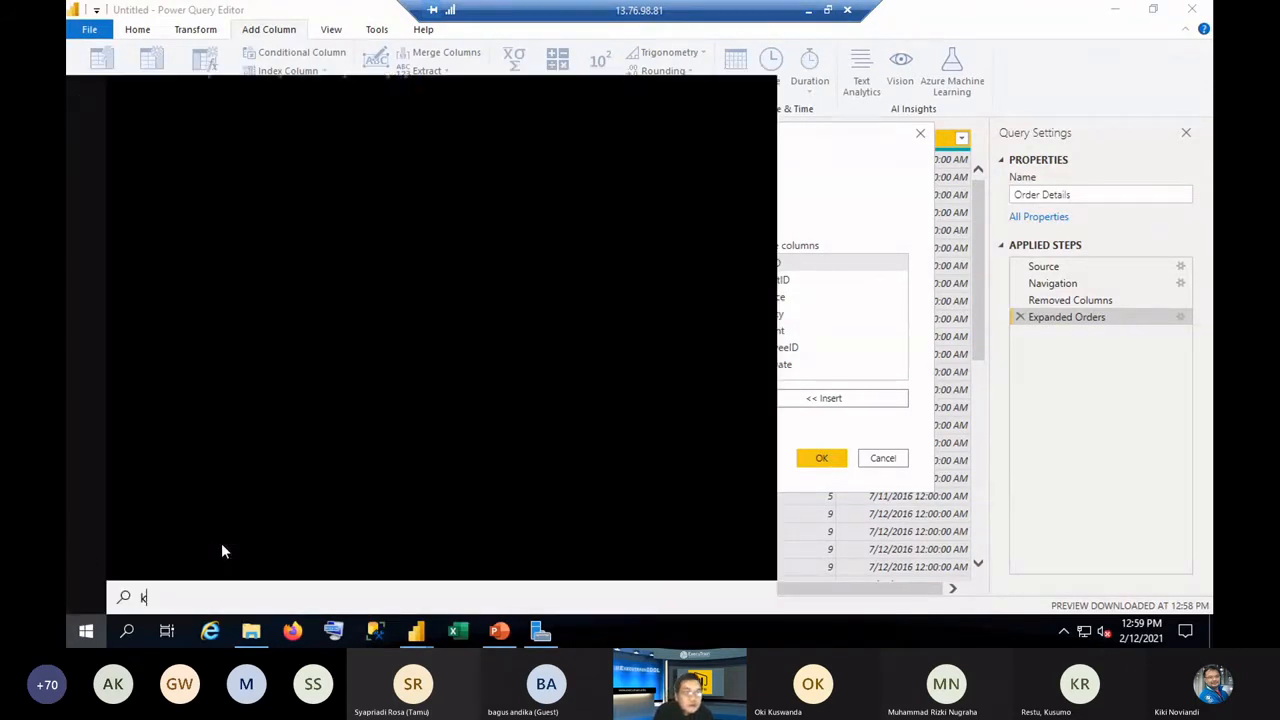
type("ey")
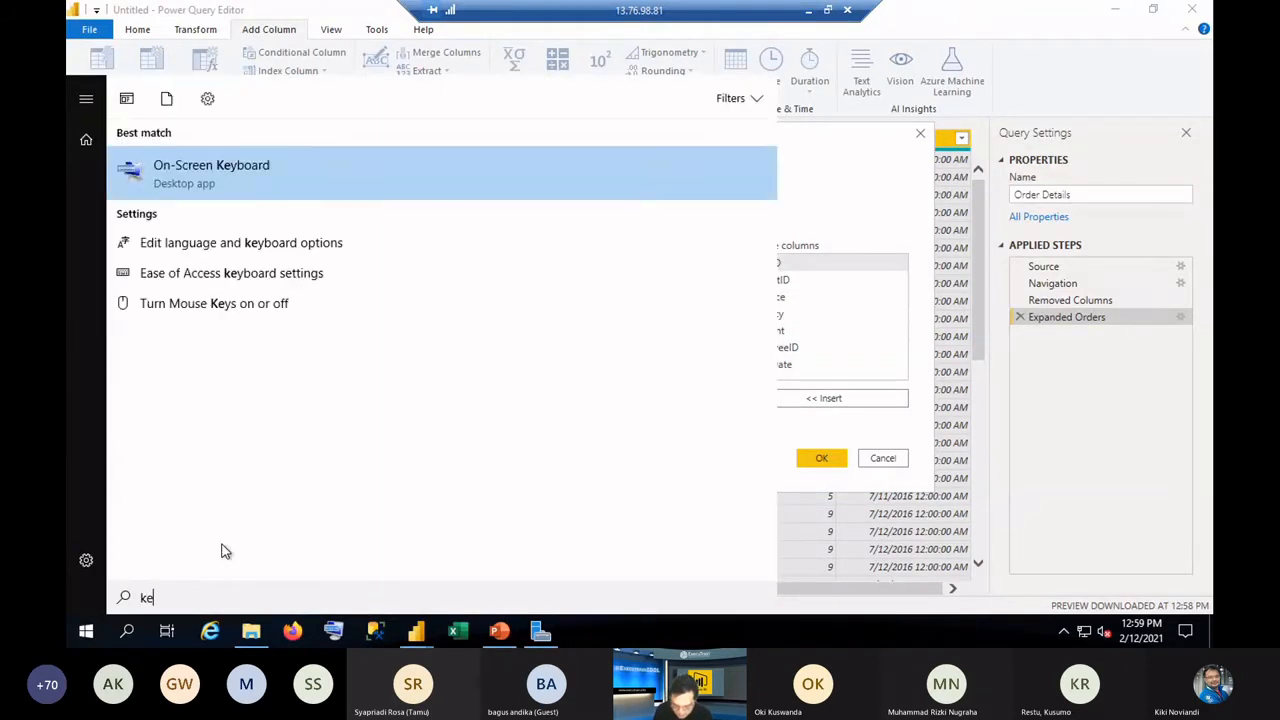
left_click(225, 178)
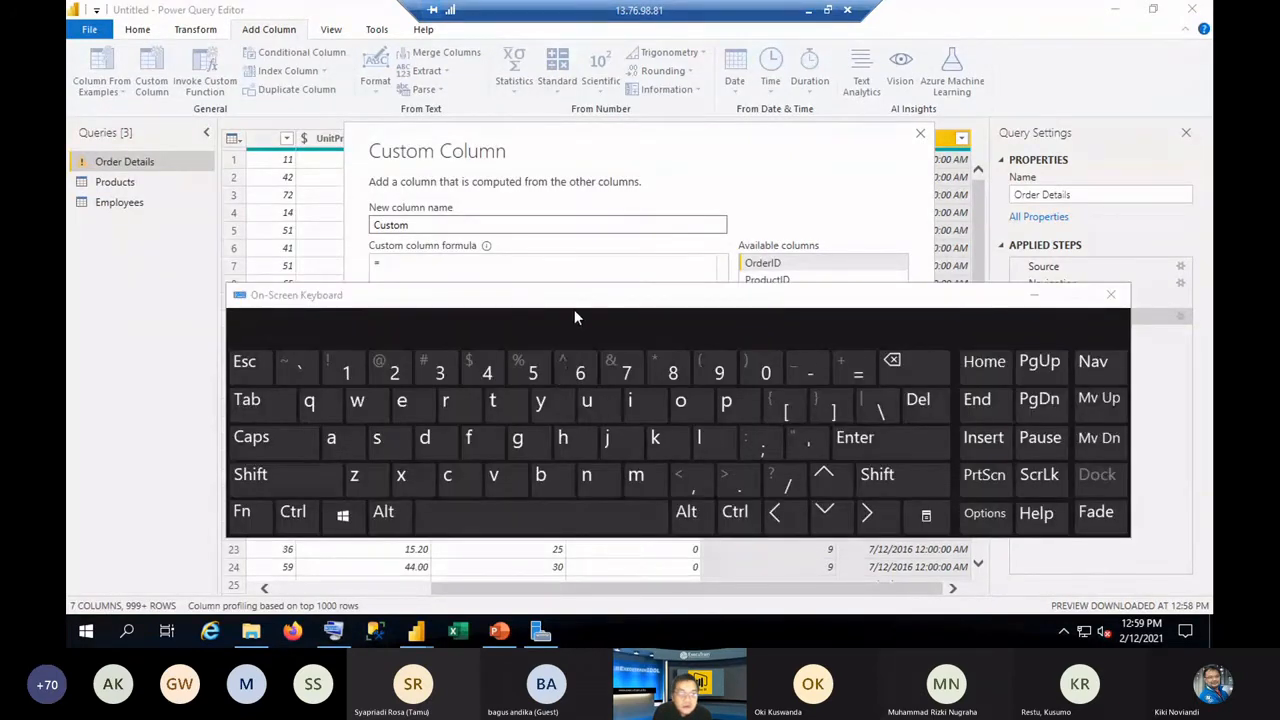
left_click_drag(470, 322, 66, 332)
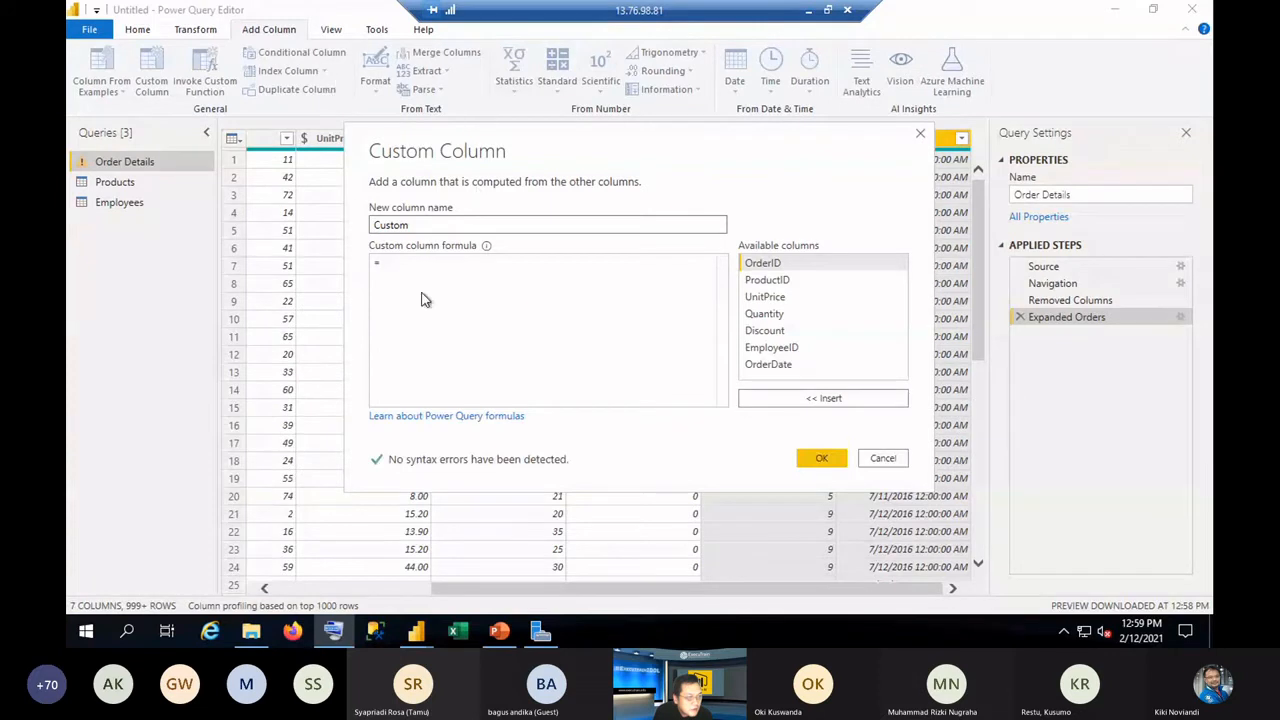
Name the new custom column Sales.
double_click(417, 230)
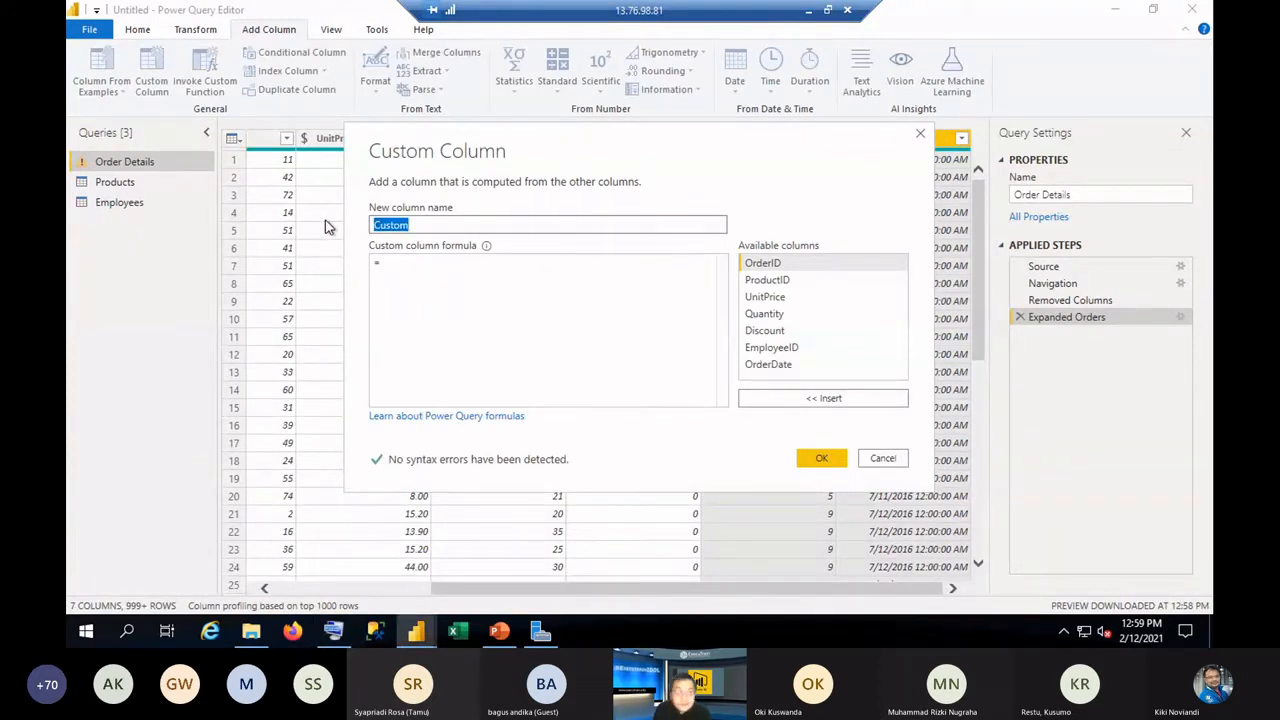
type("S")
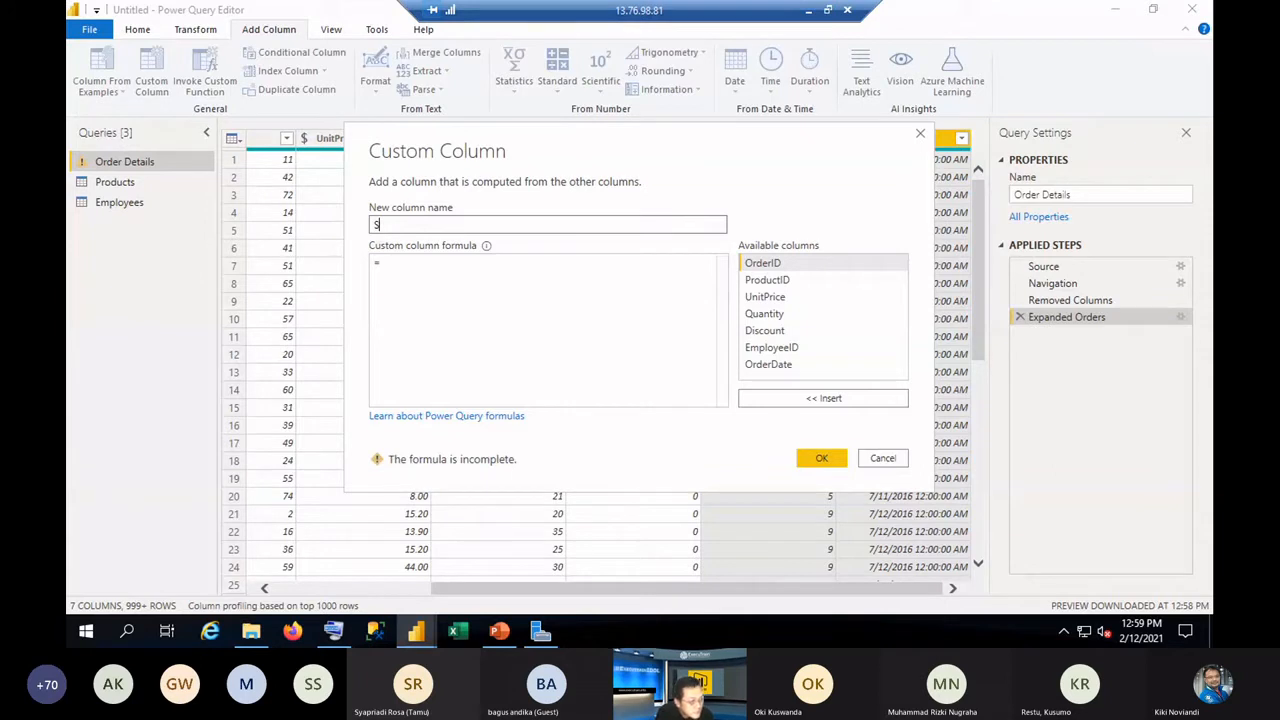
type("ales")
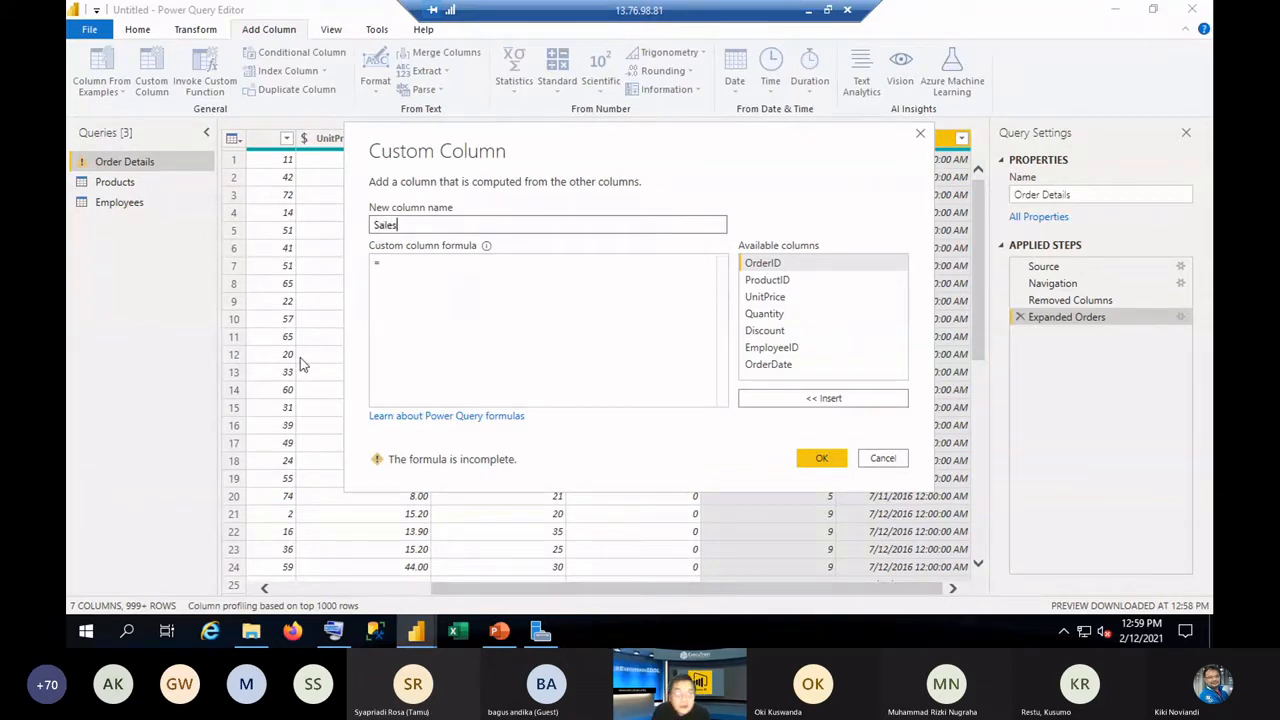
Begin the Sales column formula with [UnitPrice]*[Quantity], using the available columns.
left_click(418, 270)
left_click_drag(755, 140, 770, 244)
left_click(795, 406)
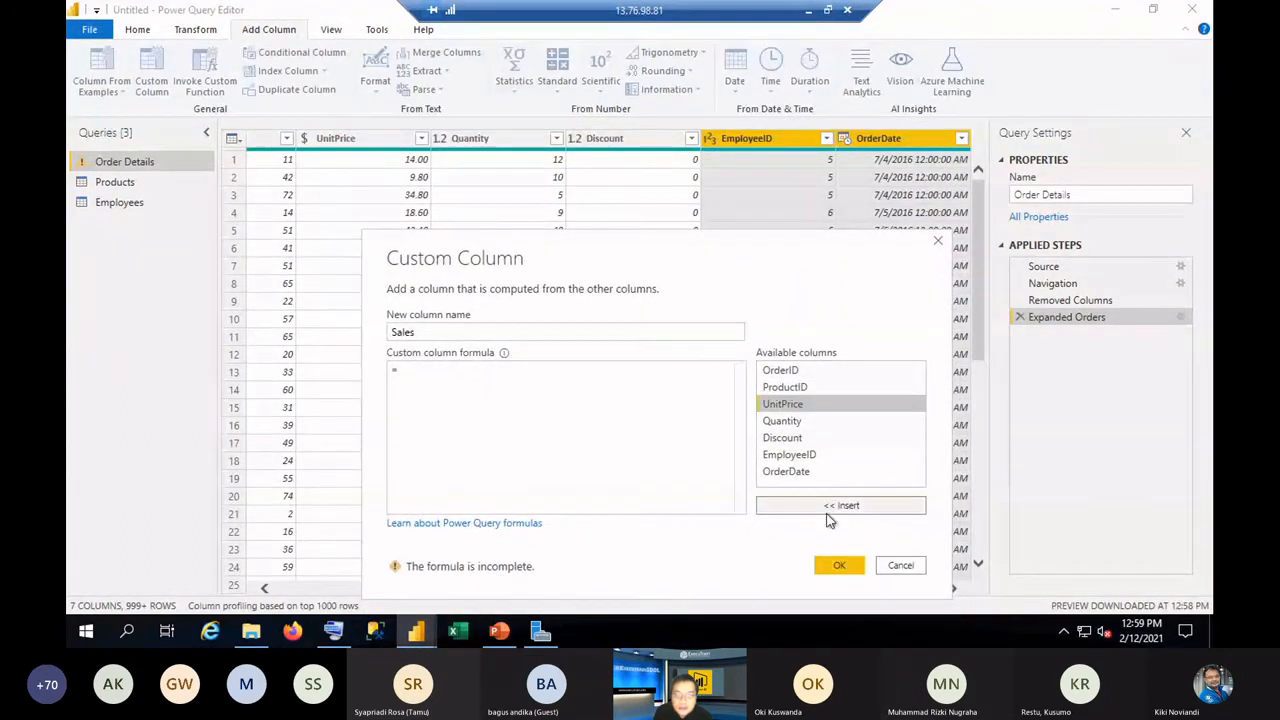
left_click(840, 510)
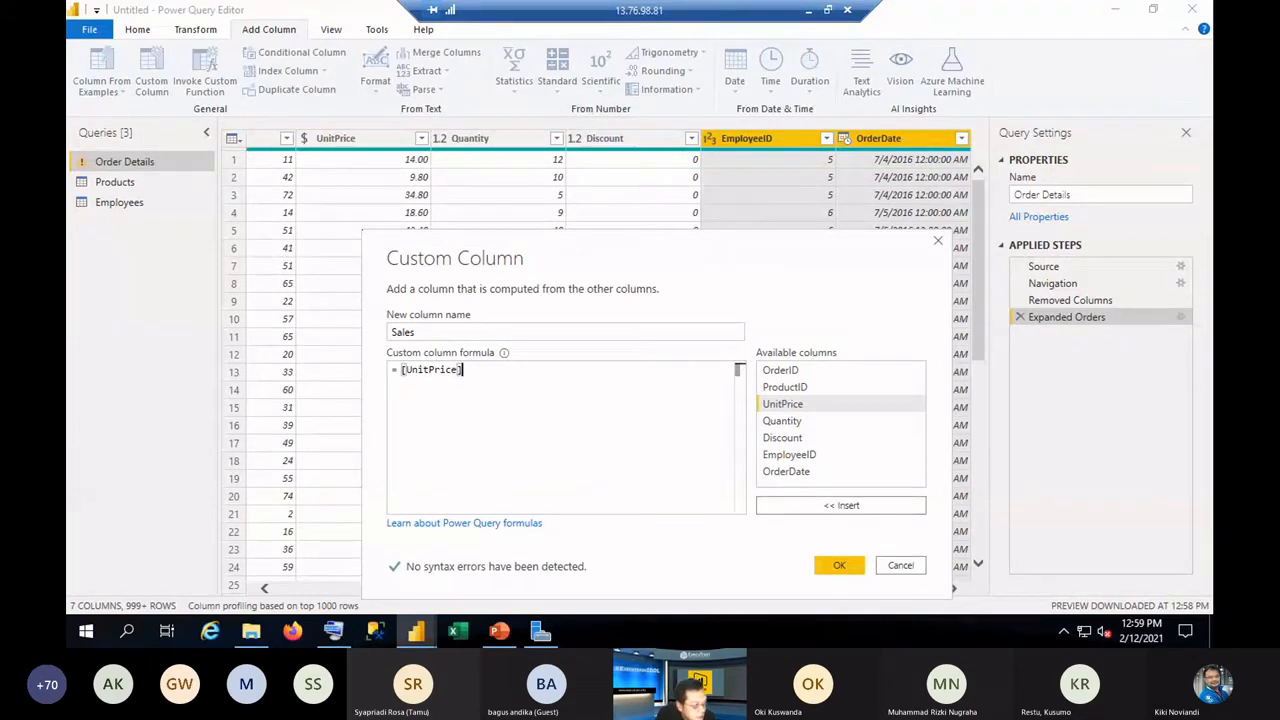
type("*")
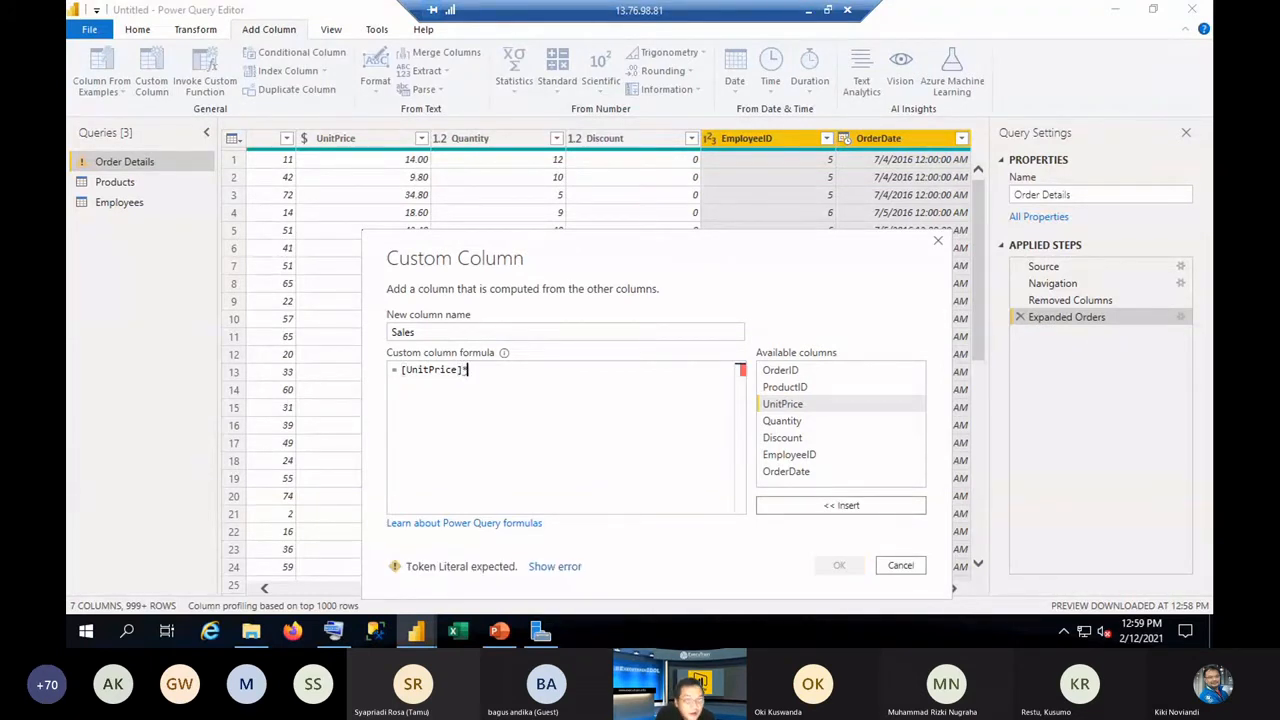
left_click(815, 428)
left_click(846, 506)
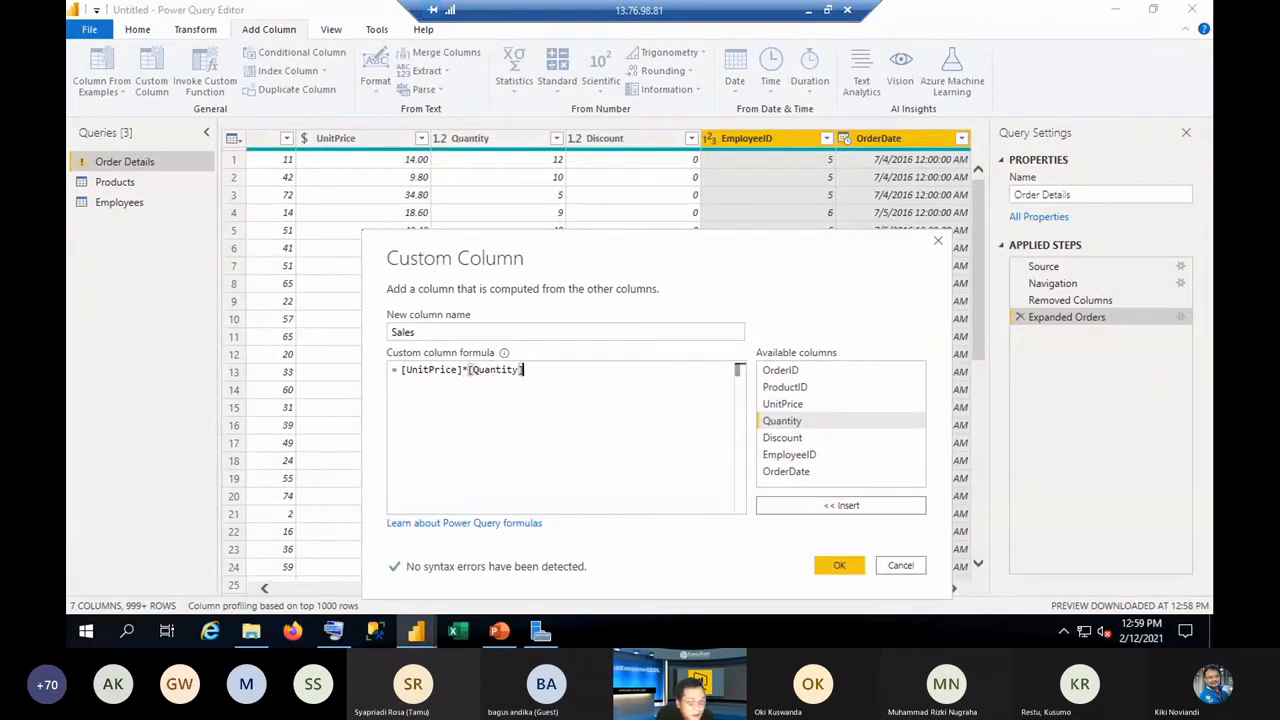
Complete the Sales formula by appending *(1-[Discount]) and create the column.
type("*")
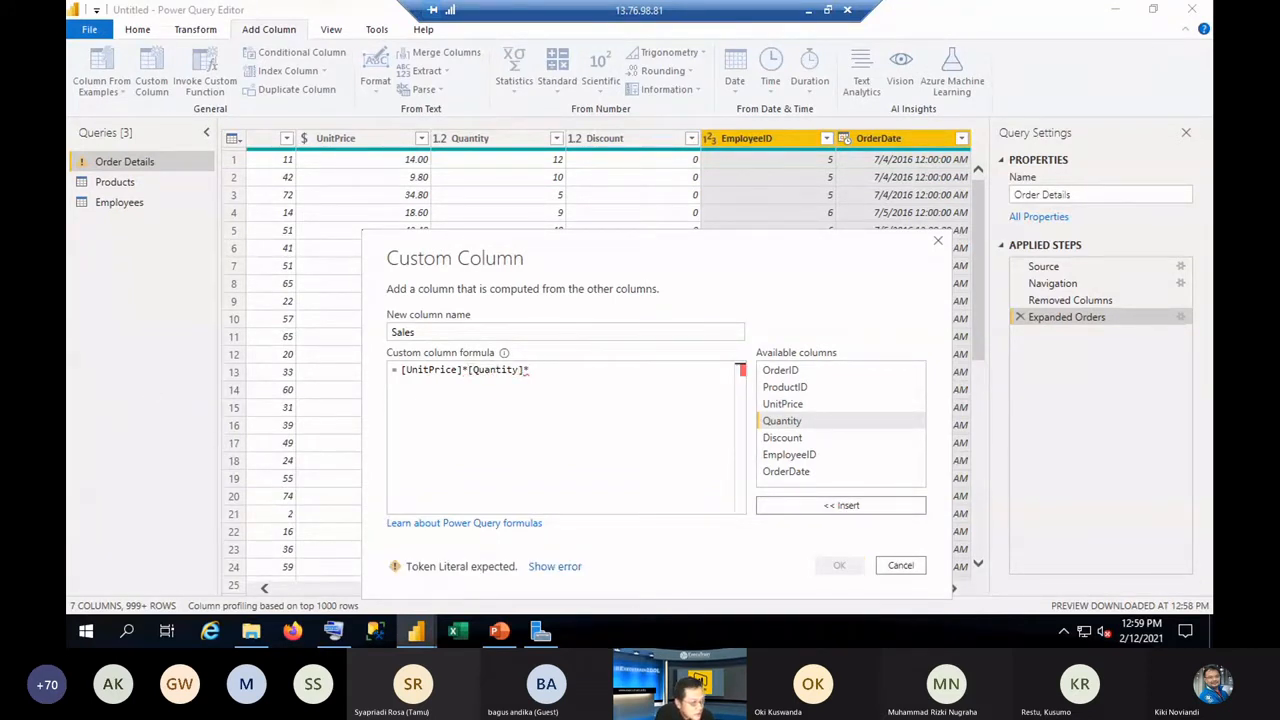
type("(")
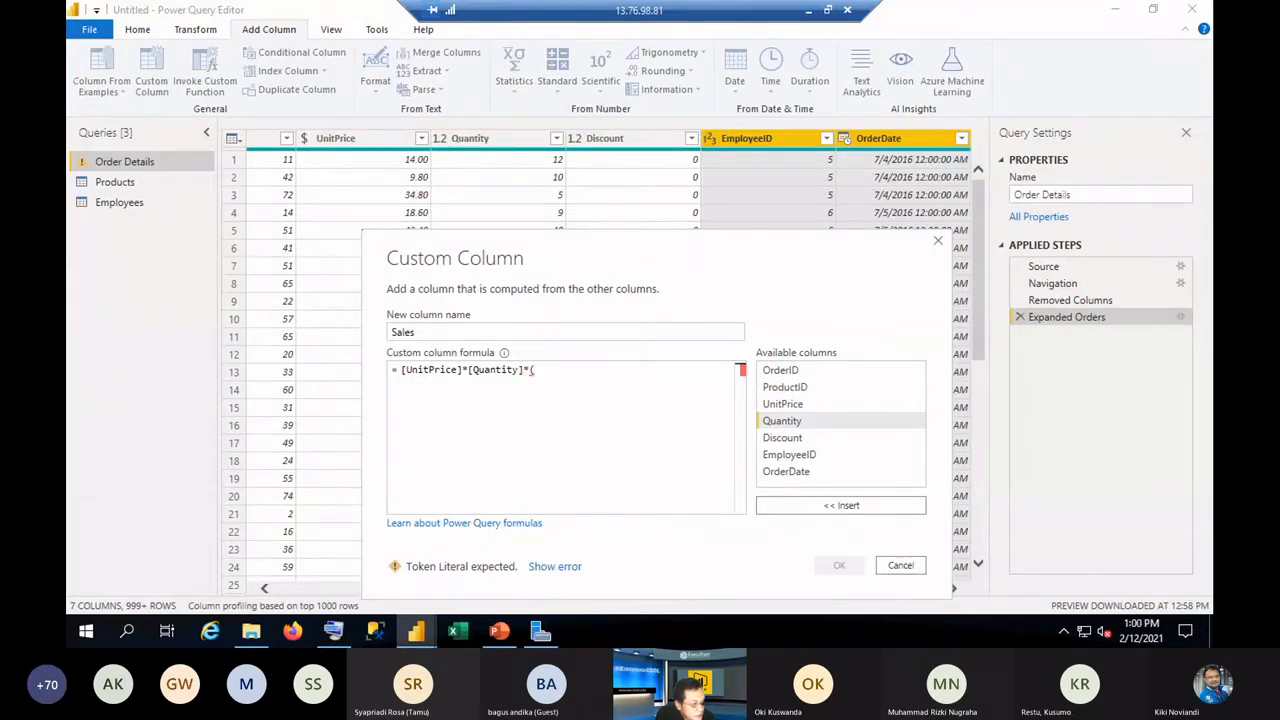
type("1-")
left_click(800, 436)
left_click(843, 506)
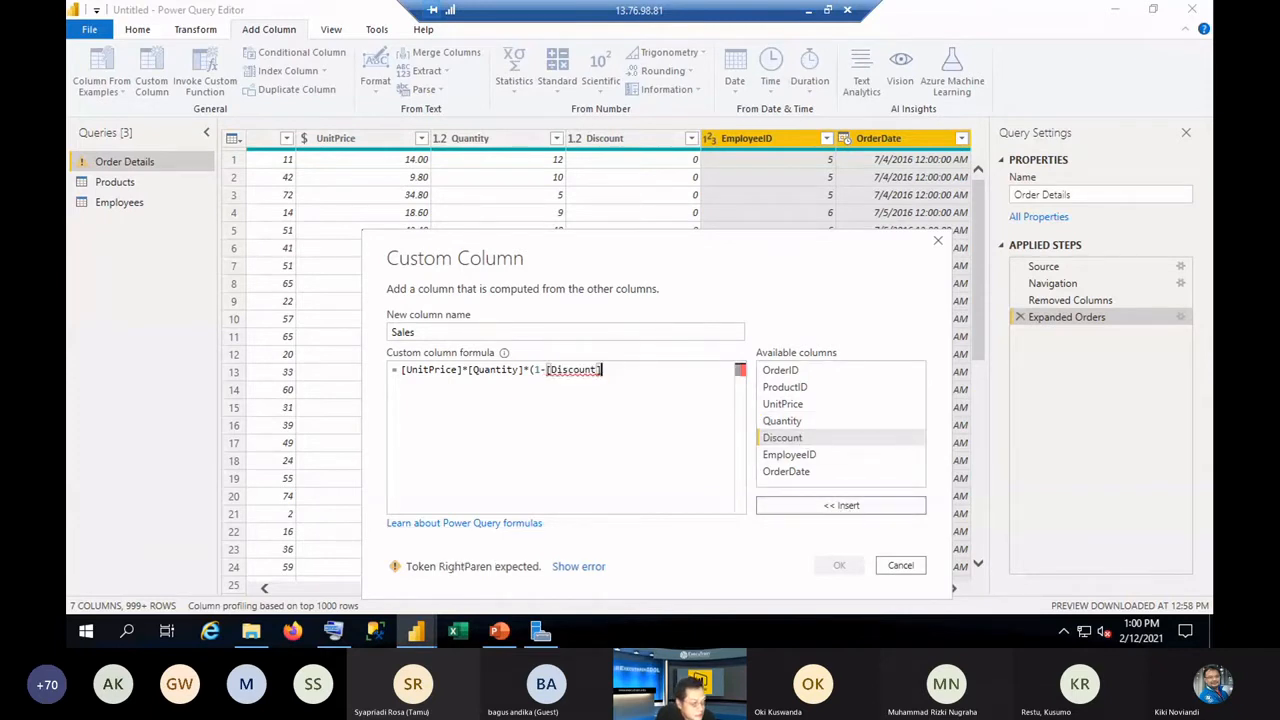
type(")")
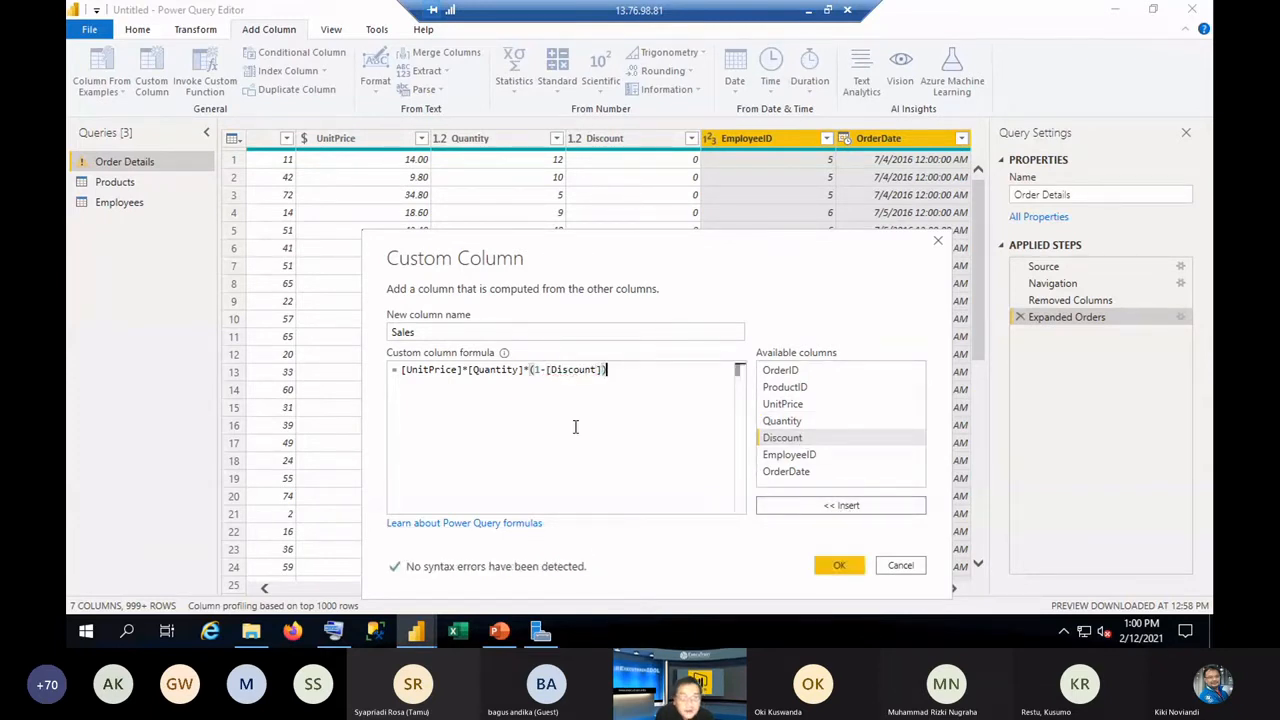
left_click(840, 566)
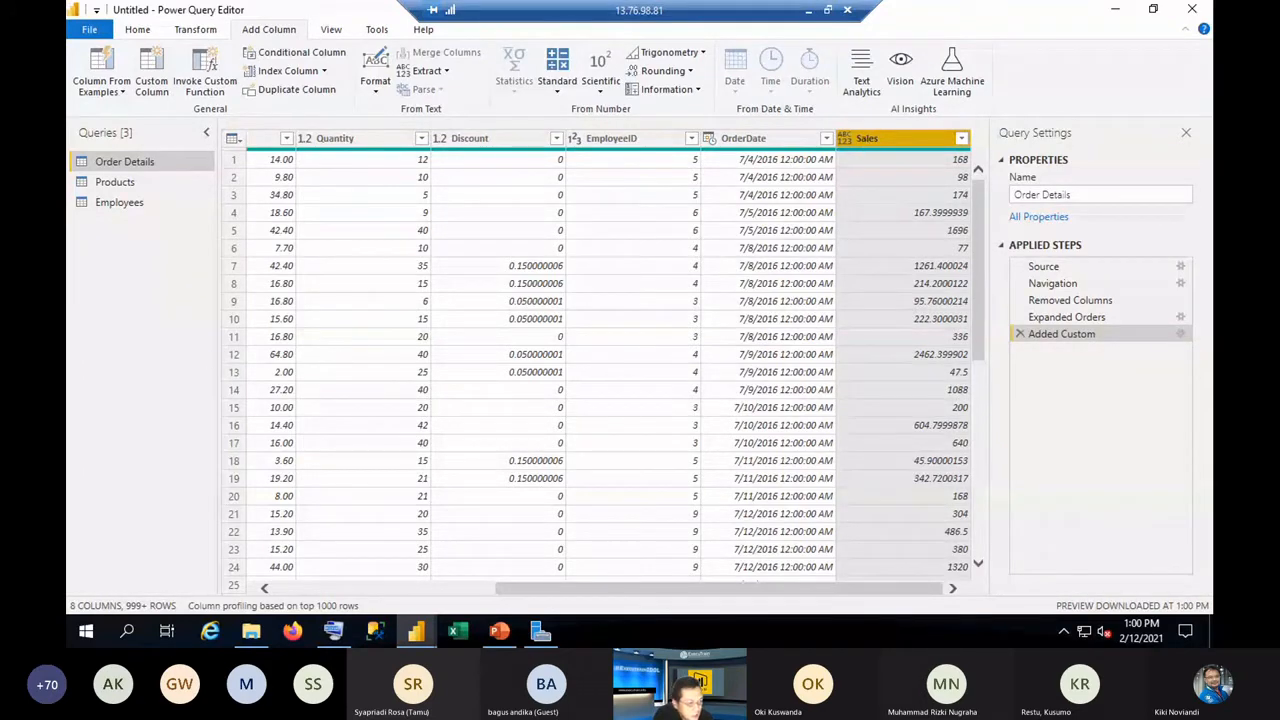
Set the data type of the Sales column to Fixed decimal number.
key("alt+Tab")
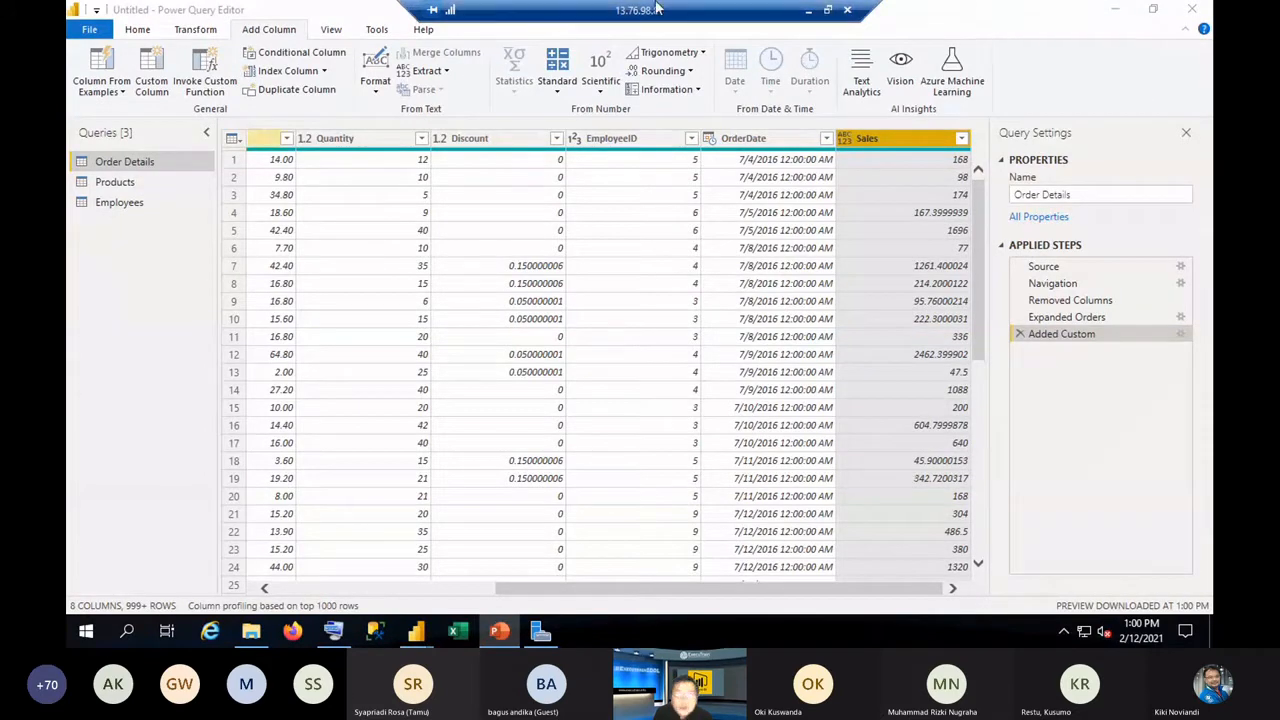
key("alt+Tab")
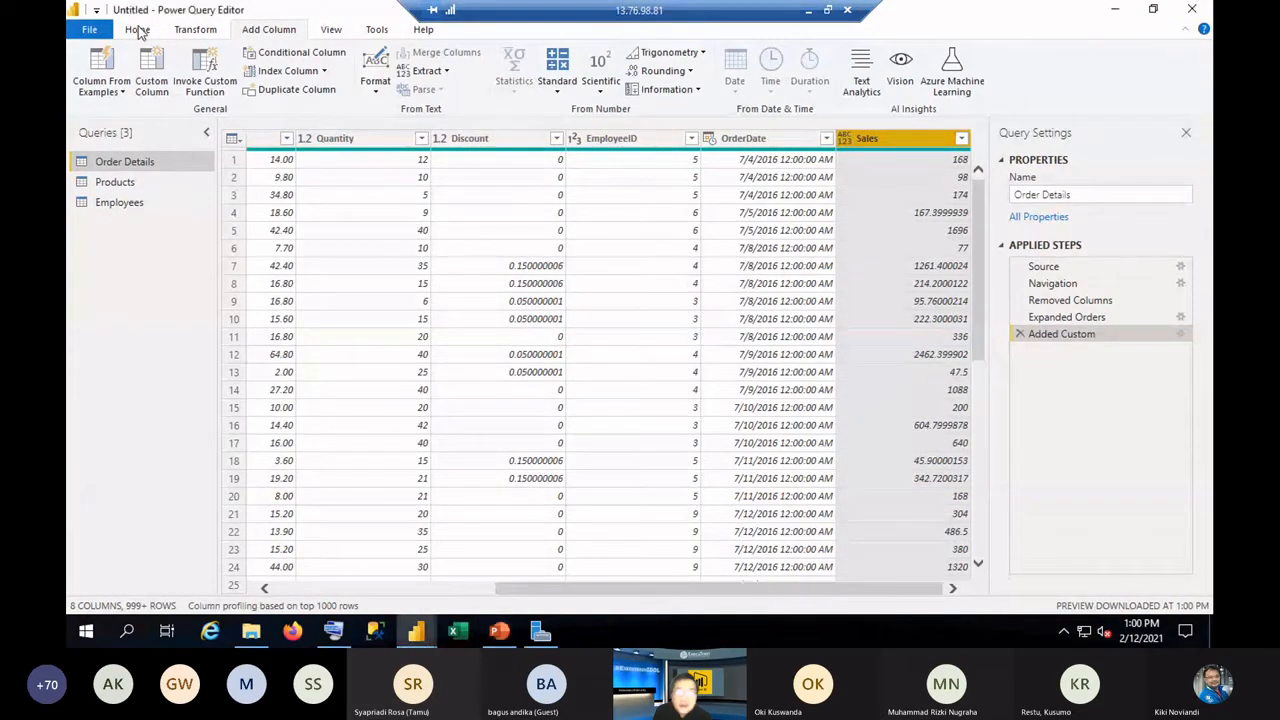
left_click(138, 30)
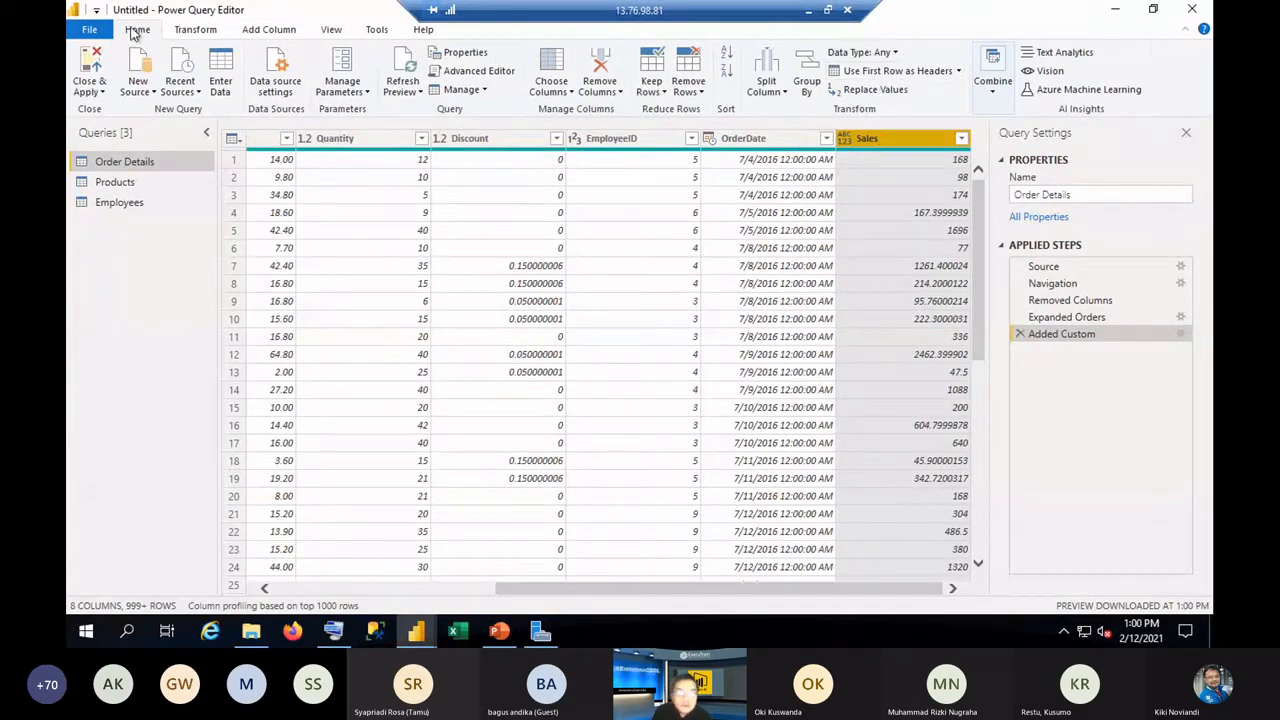
left_click(893, 52)
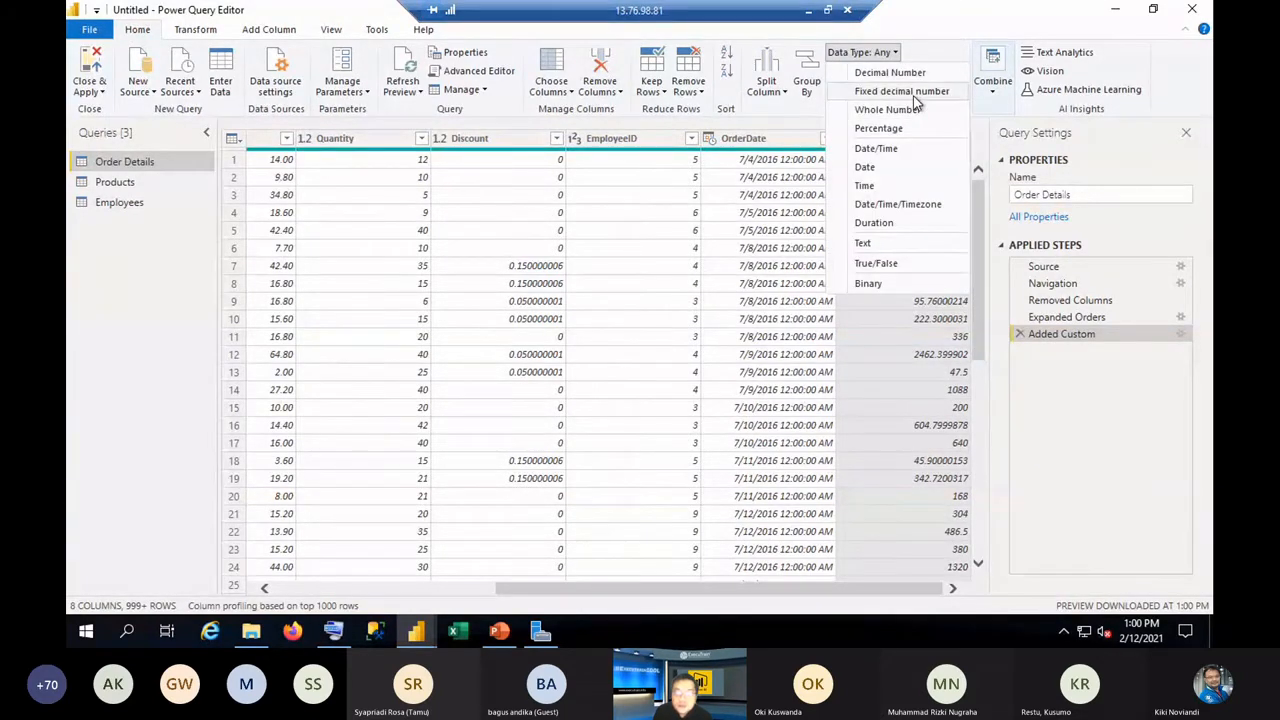
left_click(913, 93)
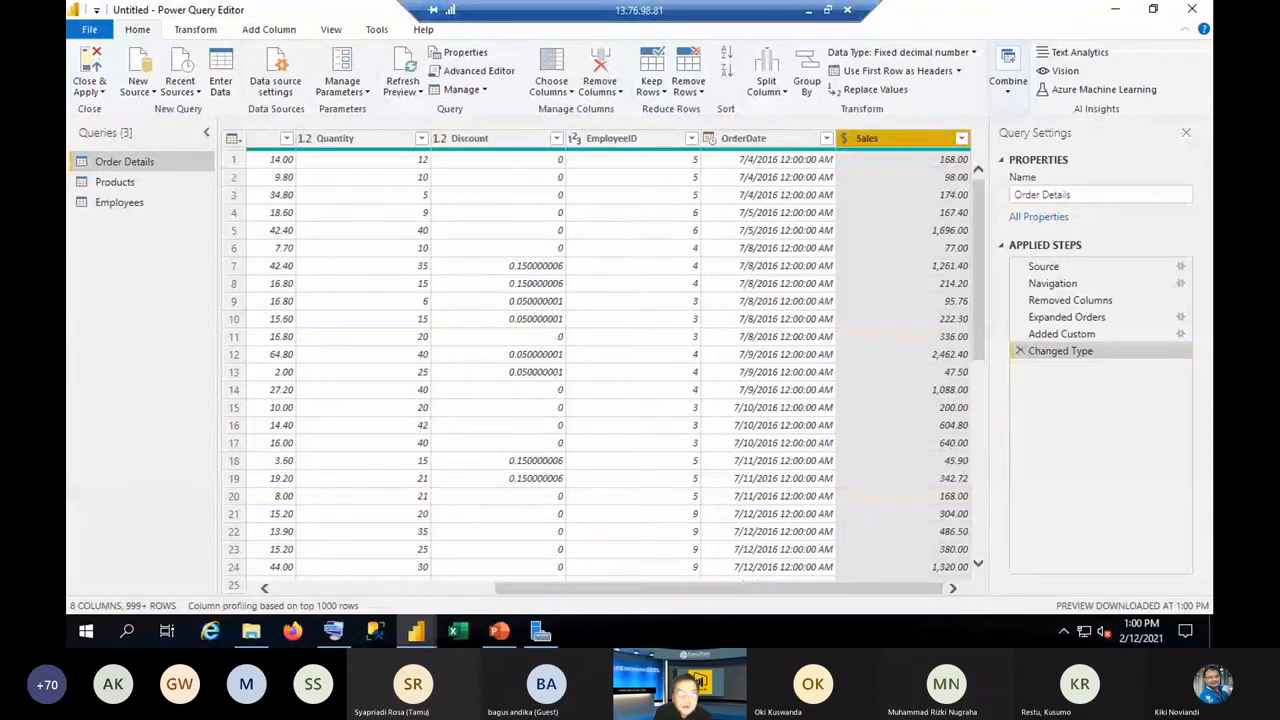
Review the columns of Order Details through Sales and duplicate the query.
left_click(337, 588)
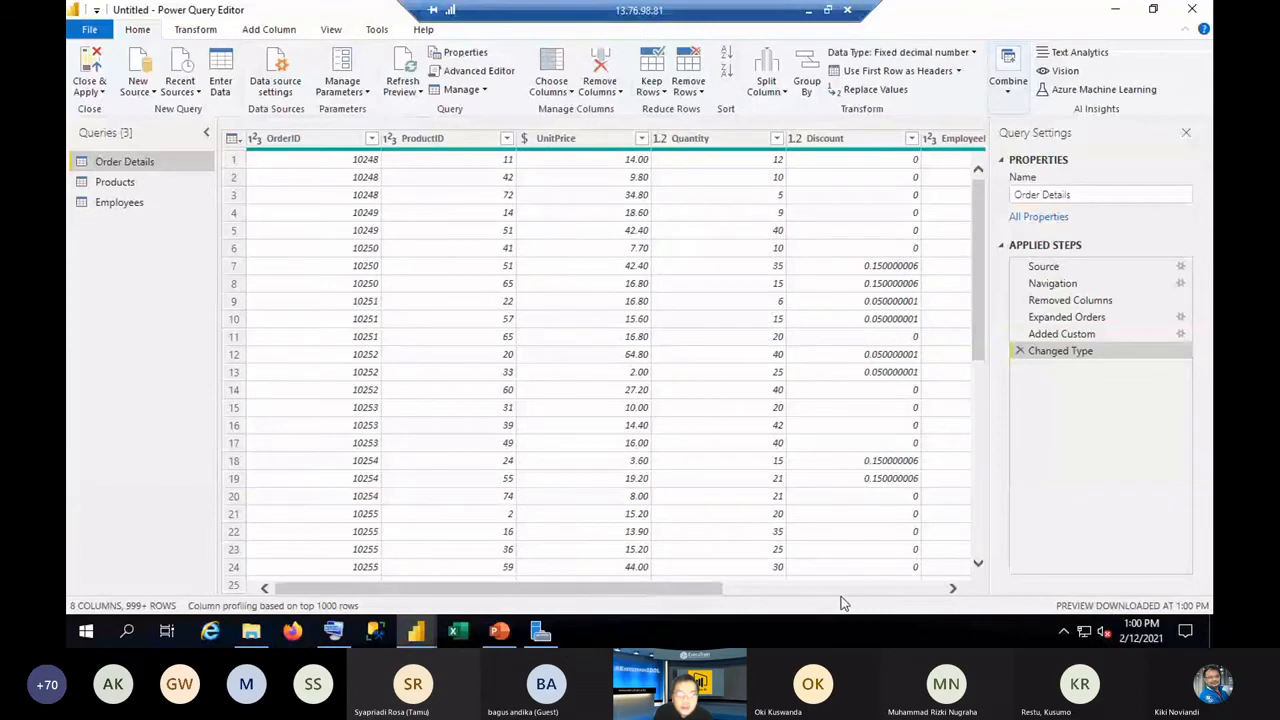
left_click(861, 588)
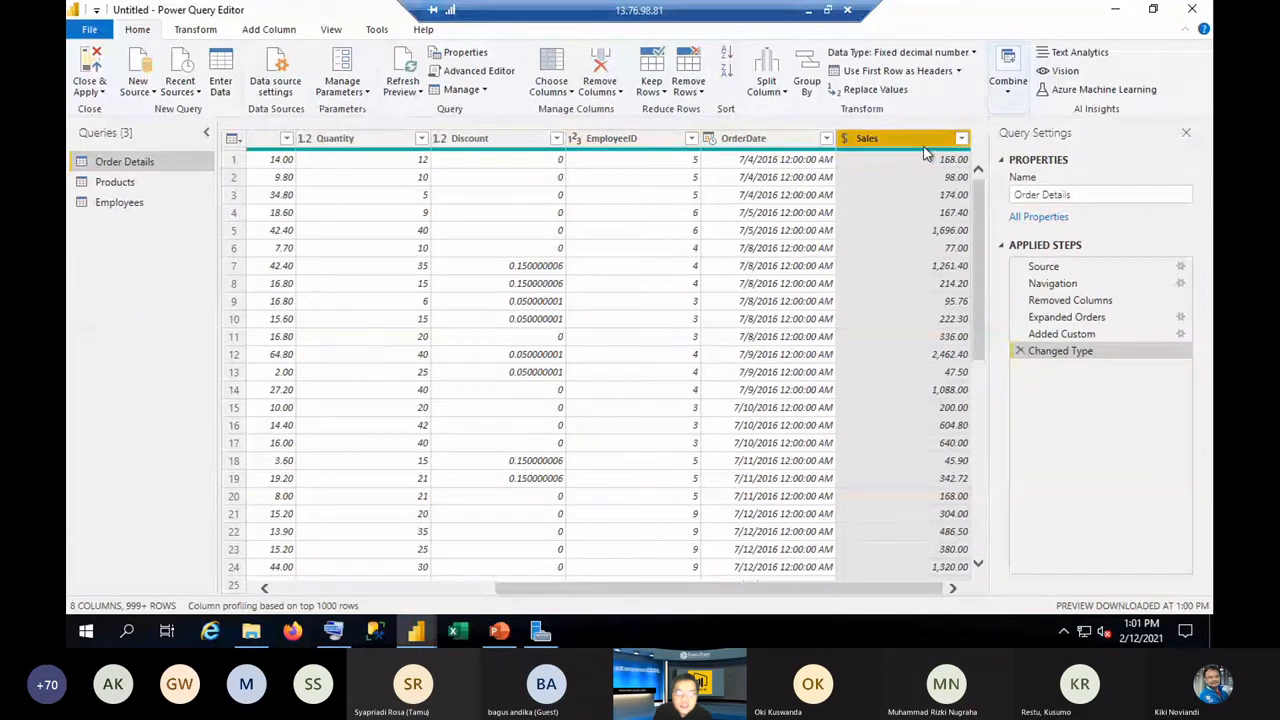
right_click(127, 163)
key("Escape")
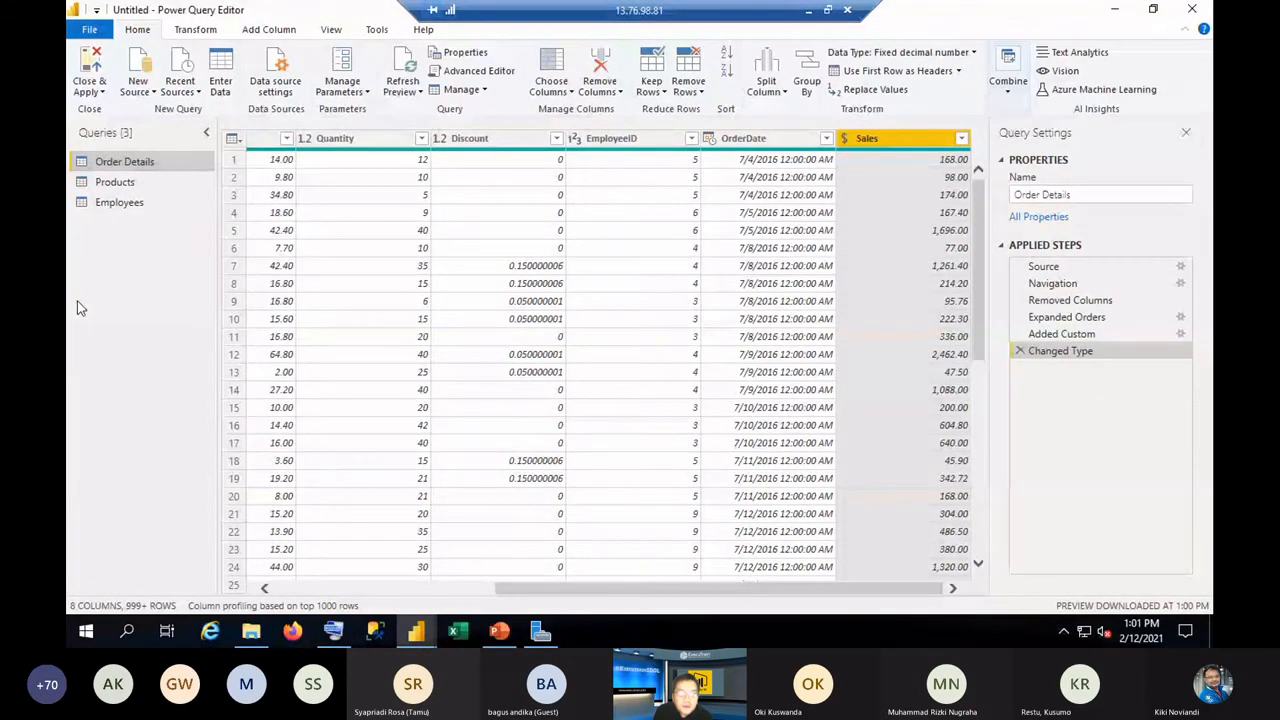
right_click(143, 166)
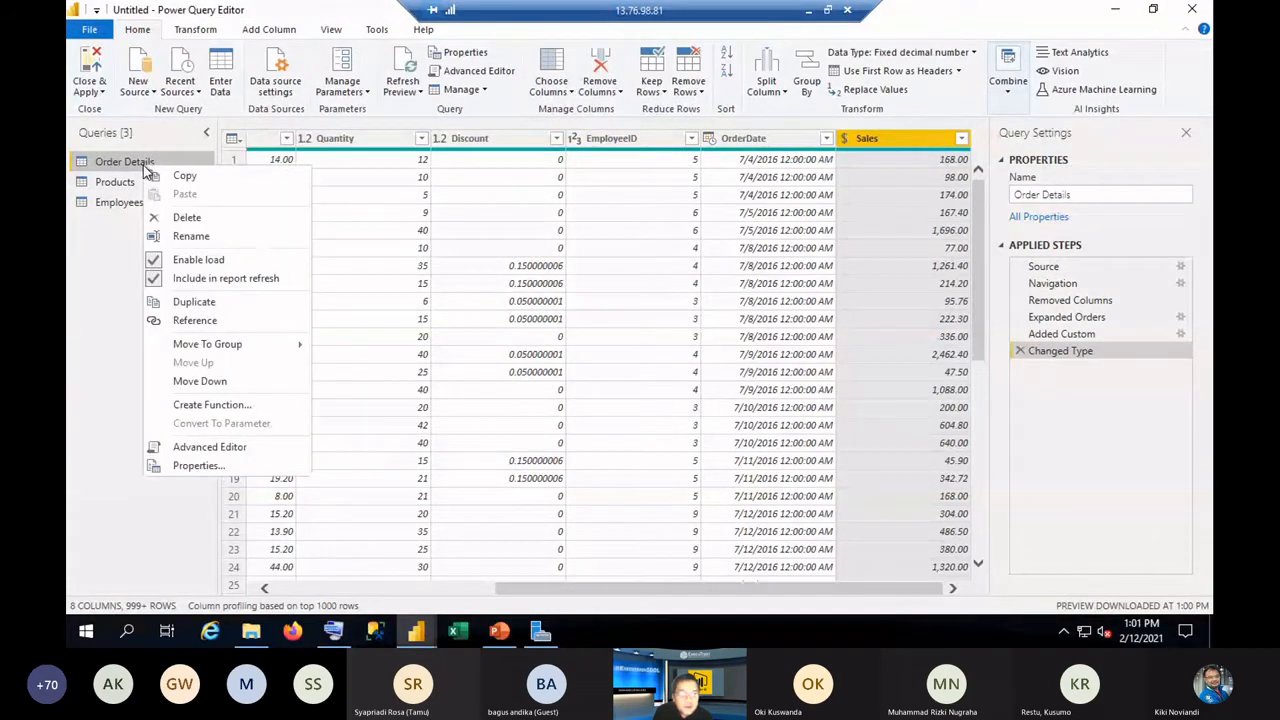
left_click(195, 302)
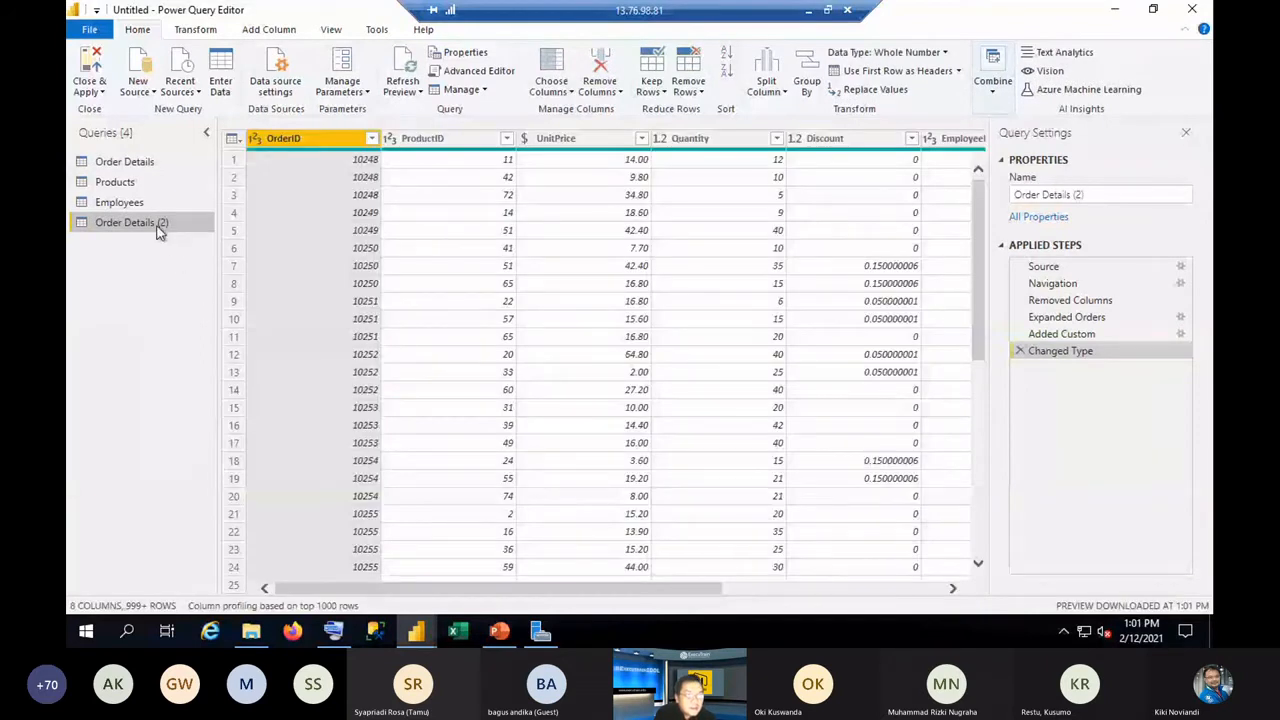
Rename the duplicated Order Details (2) query to EmployeeSalesPerformance.
right_click(157, 230)
left_click(215, 302)
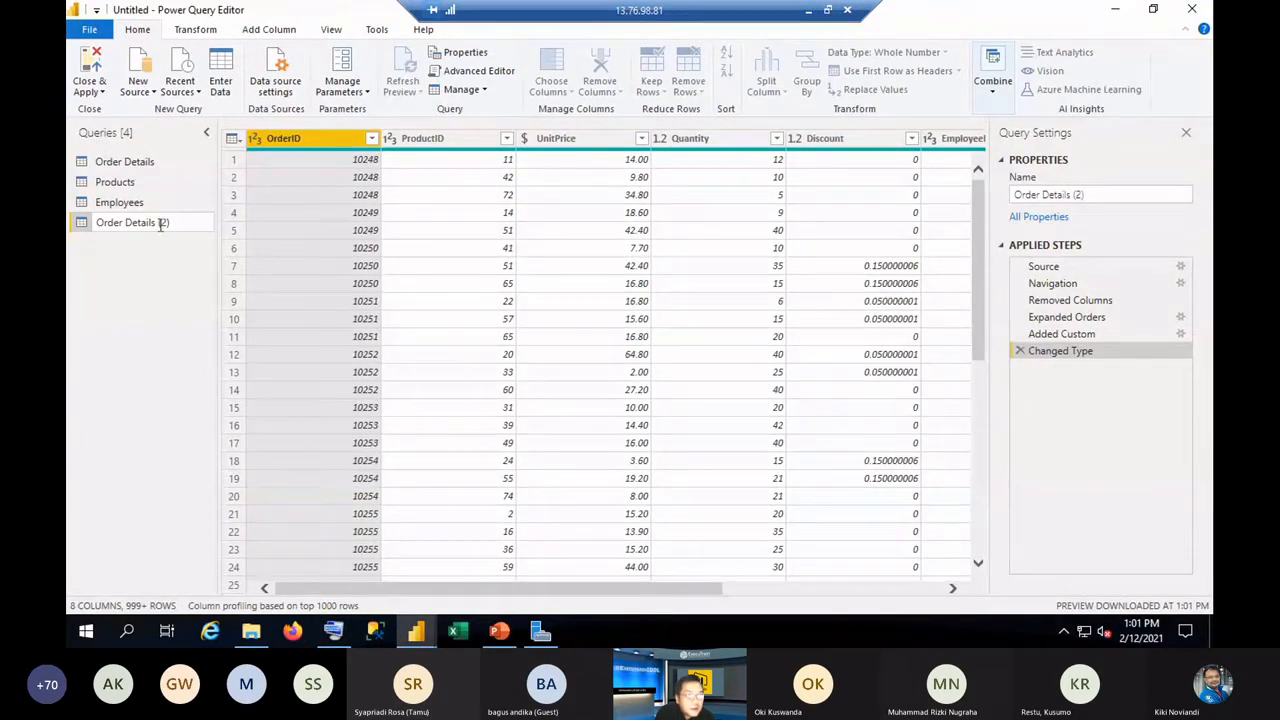
left_click_drag(170, 224, 88, 221)
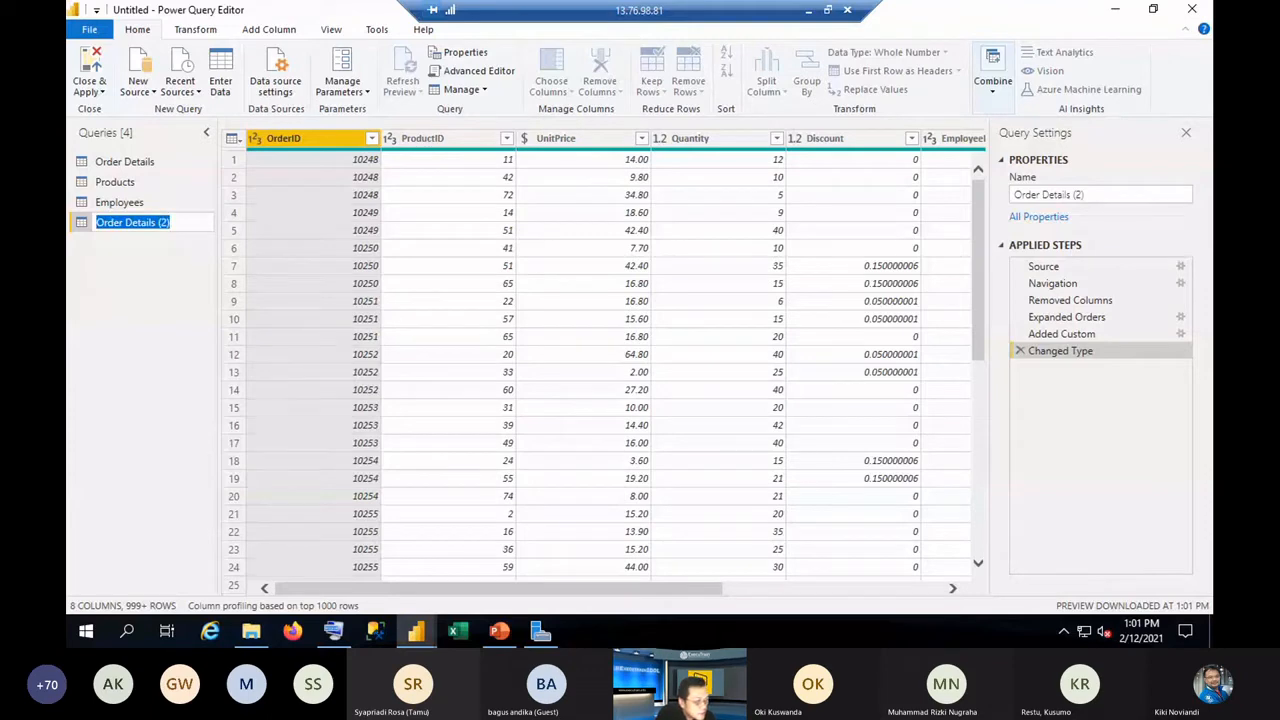
type("Sa")
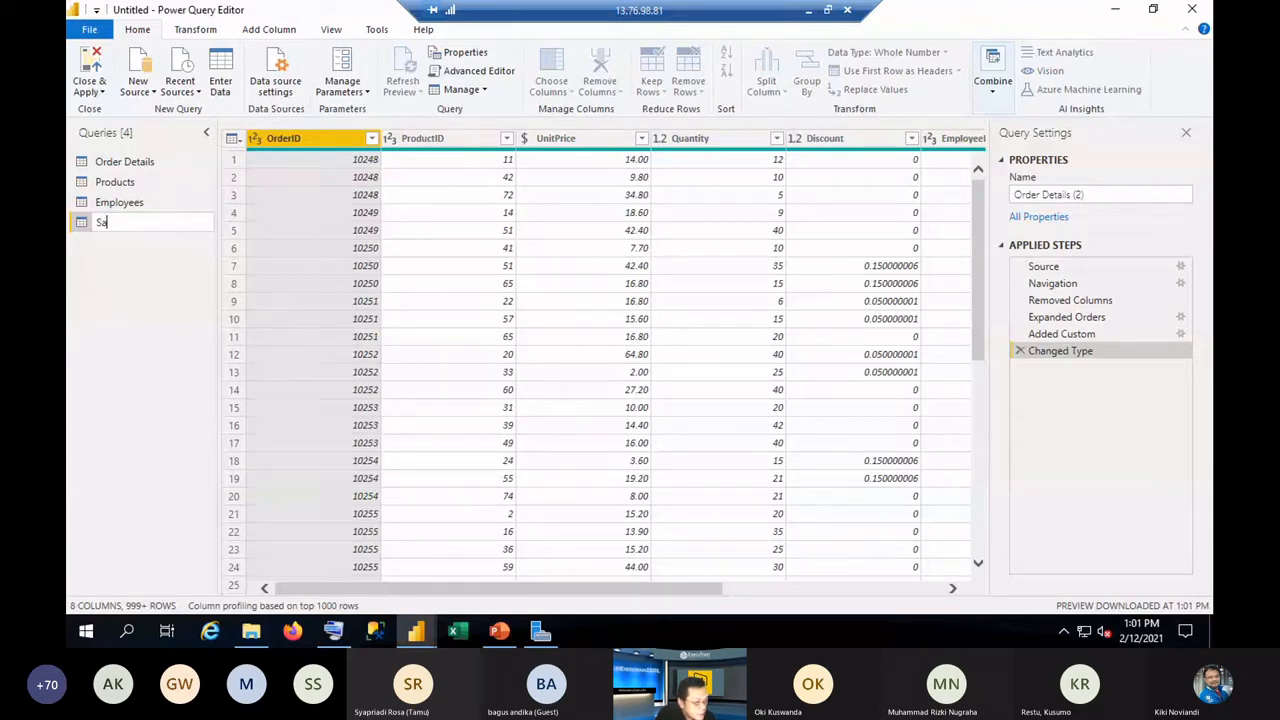
key("BackSpace")
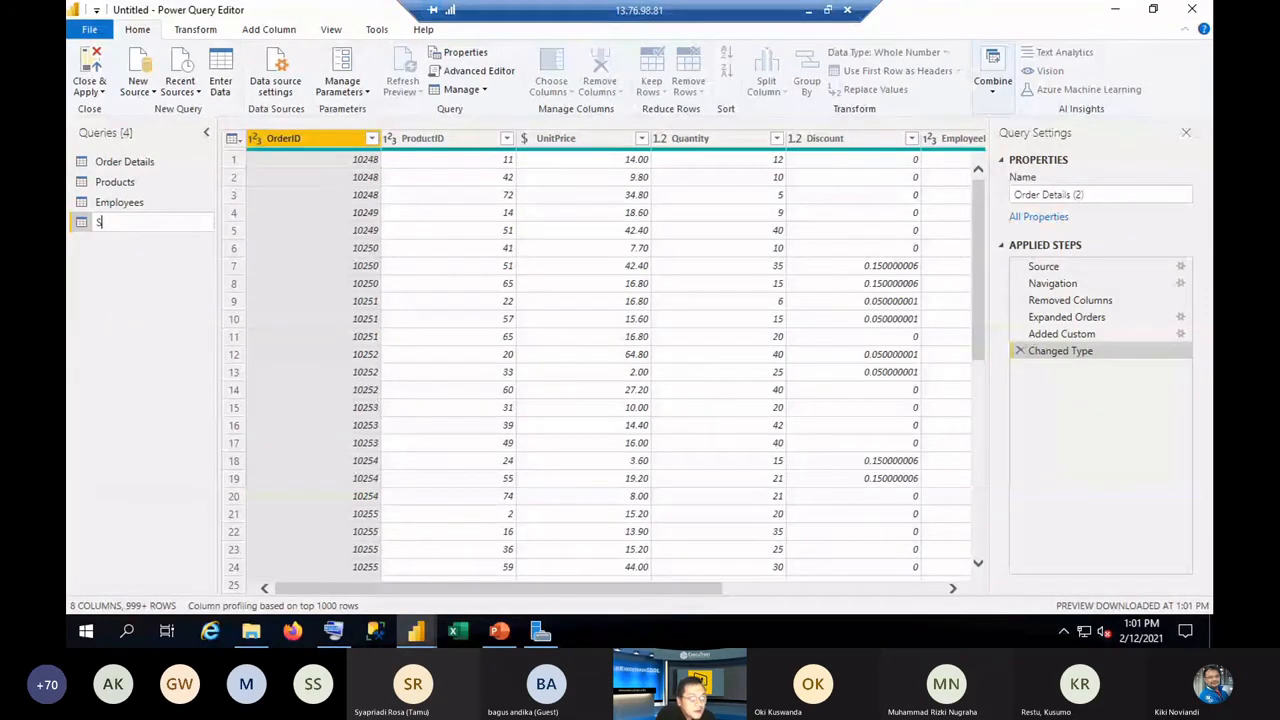
type("E")
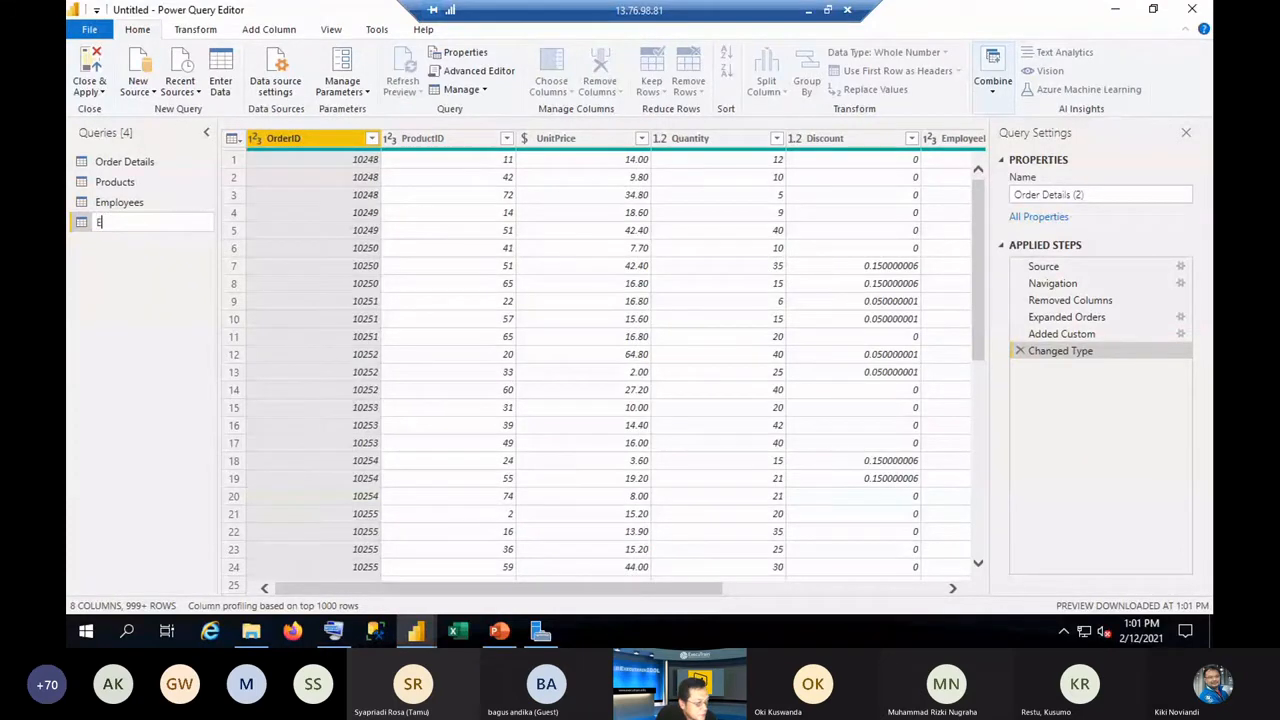
type("mpl")
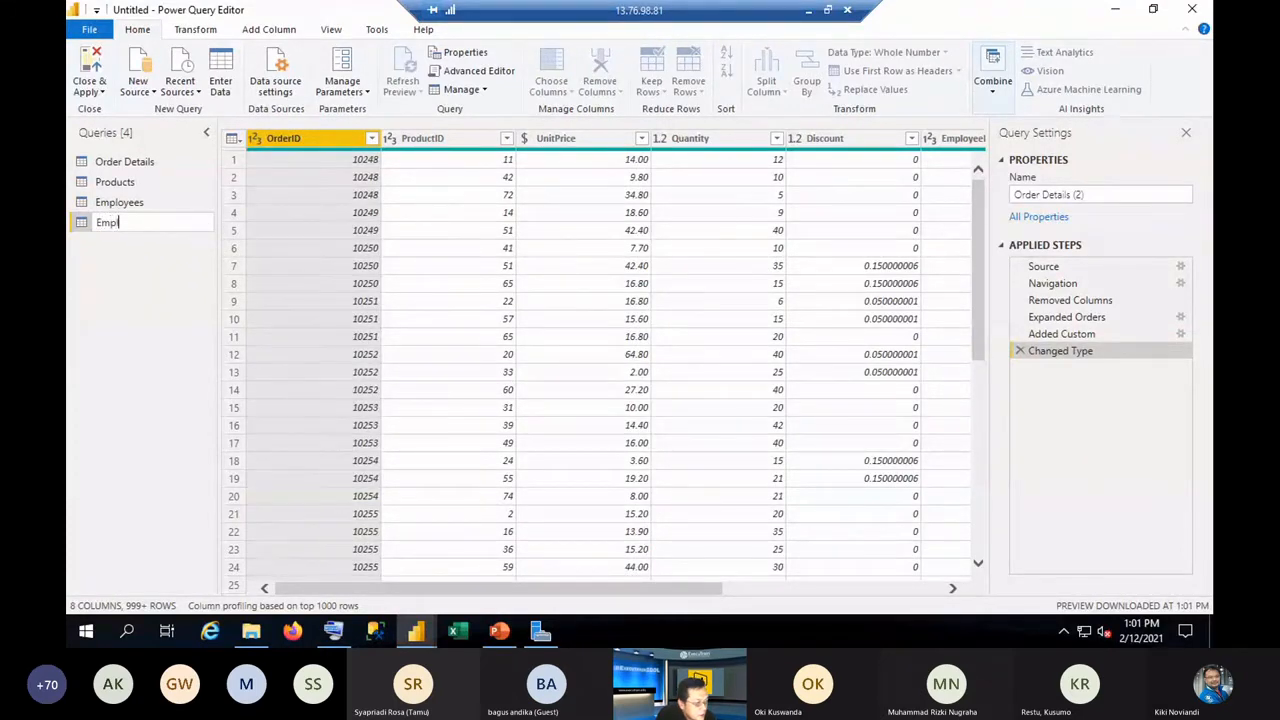
type("oyee")
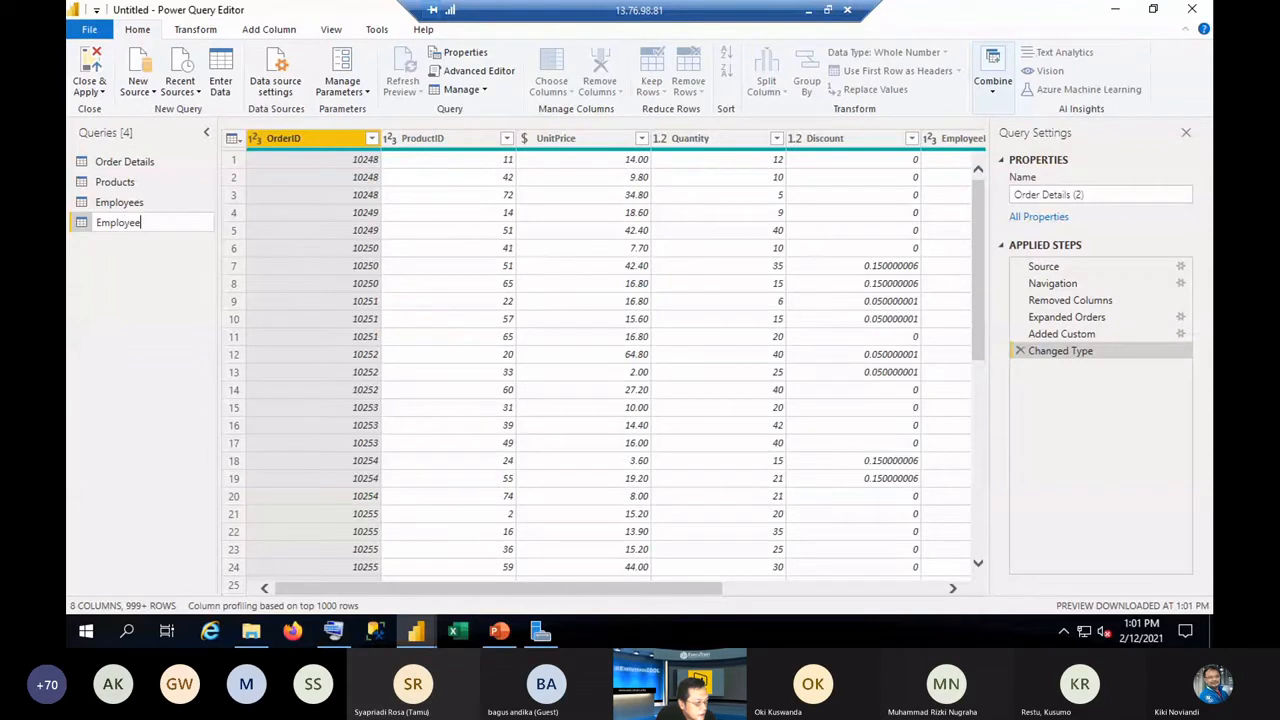
type("Sal")
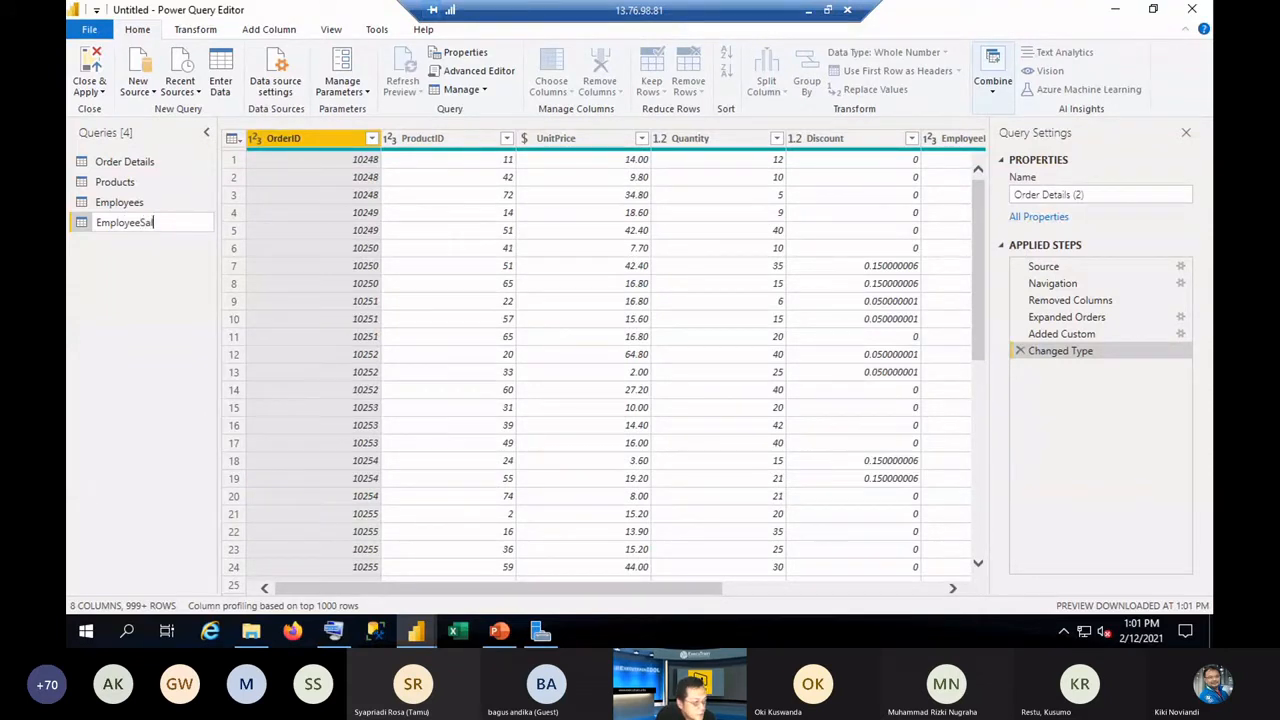
type("esPer")
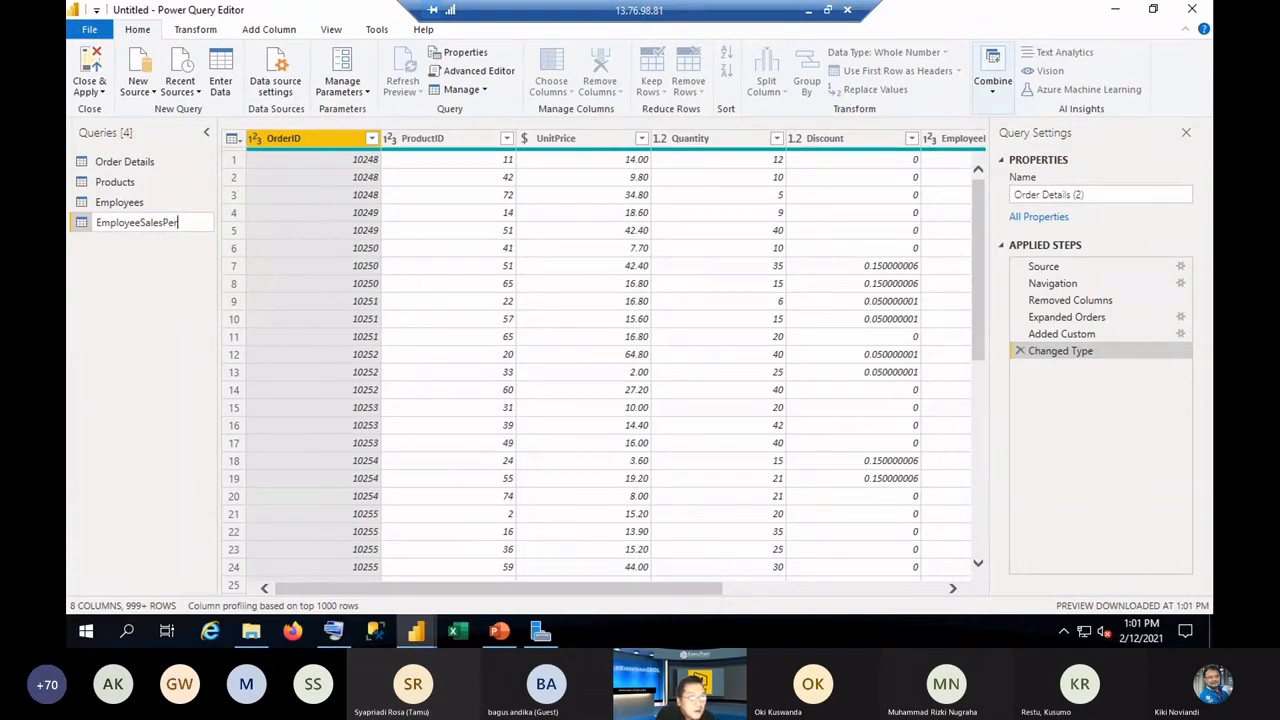
type("form")
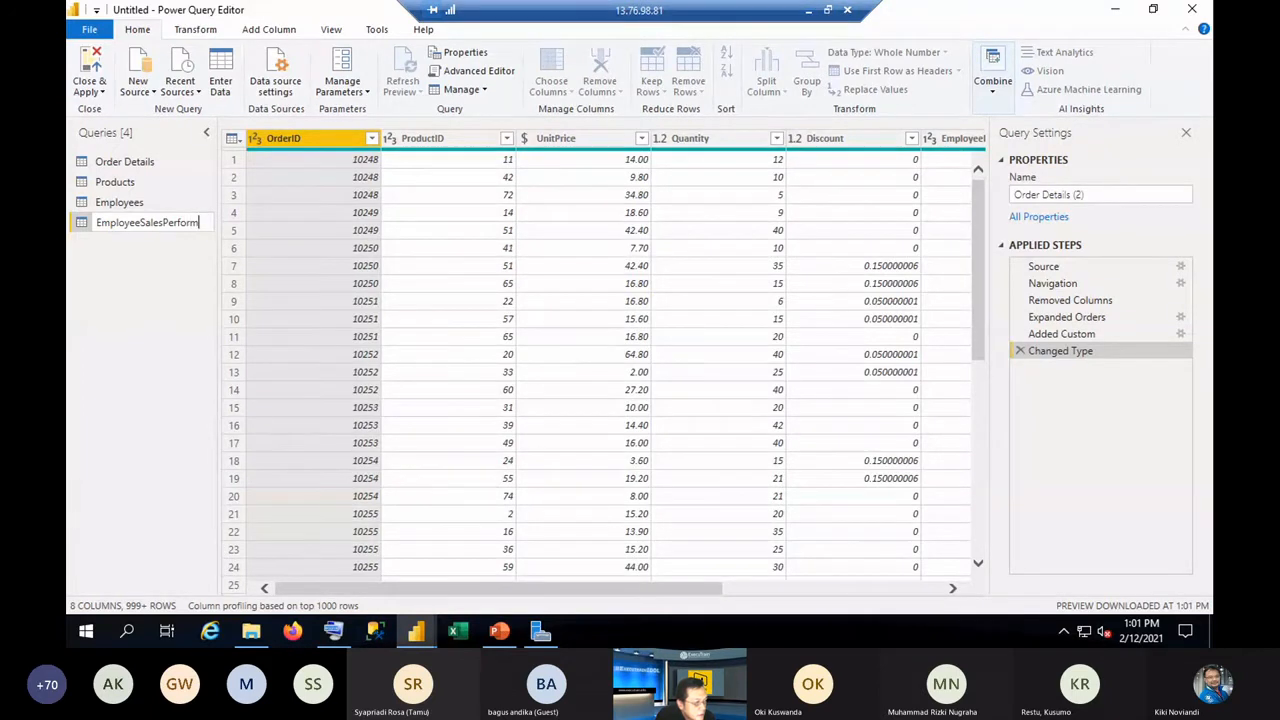
type("anc")
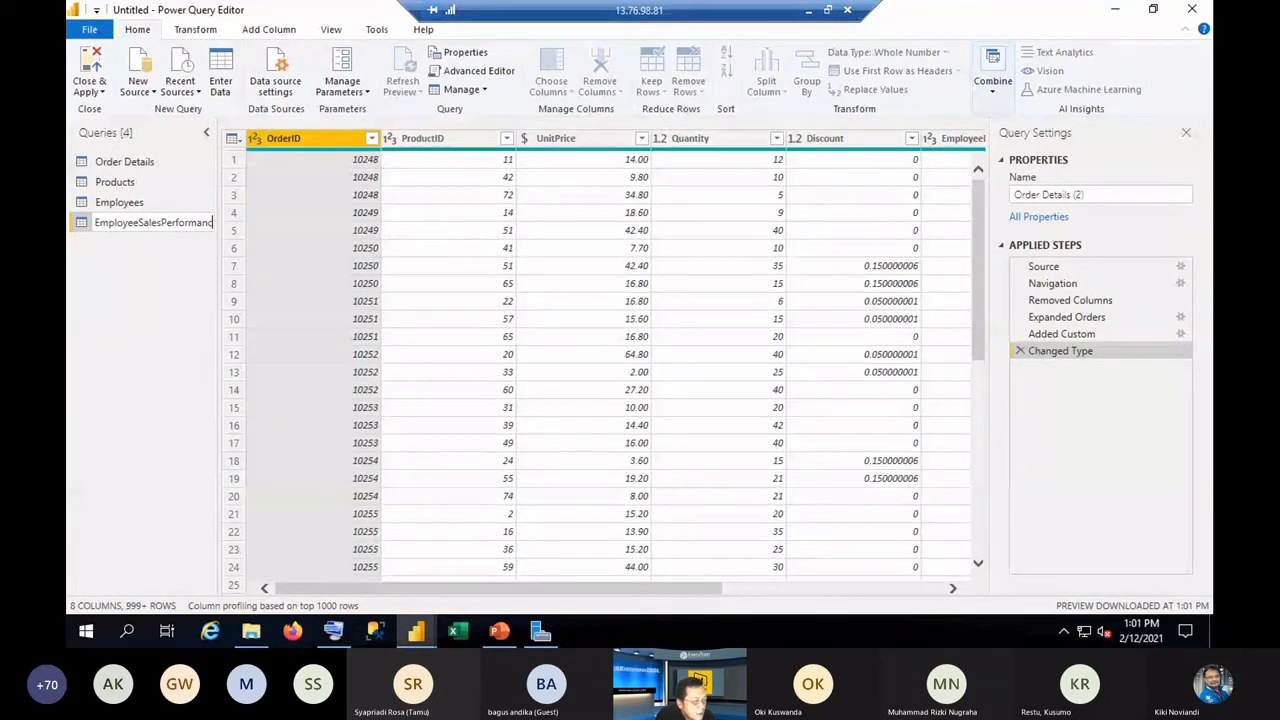
type("e")
key("Return")
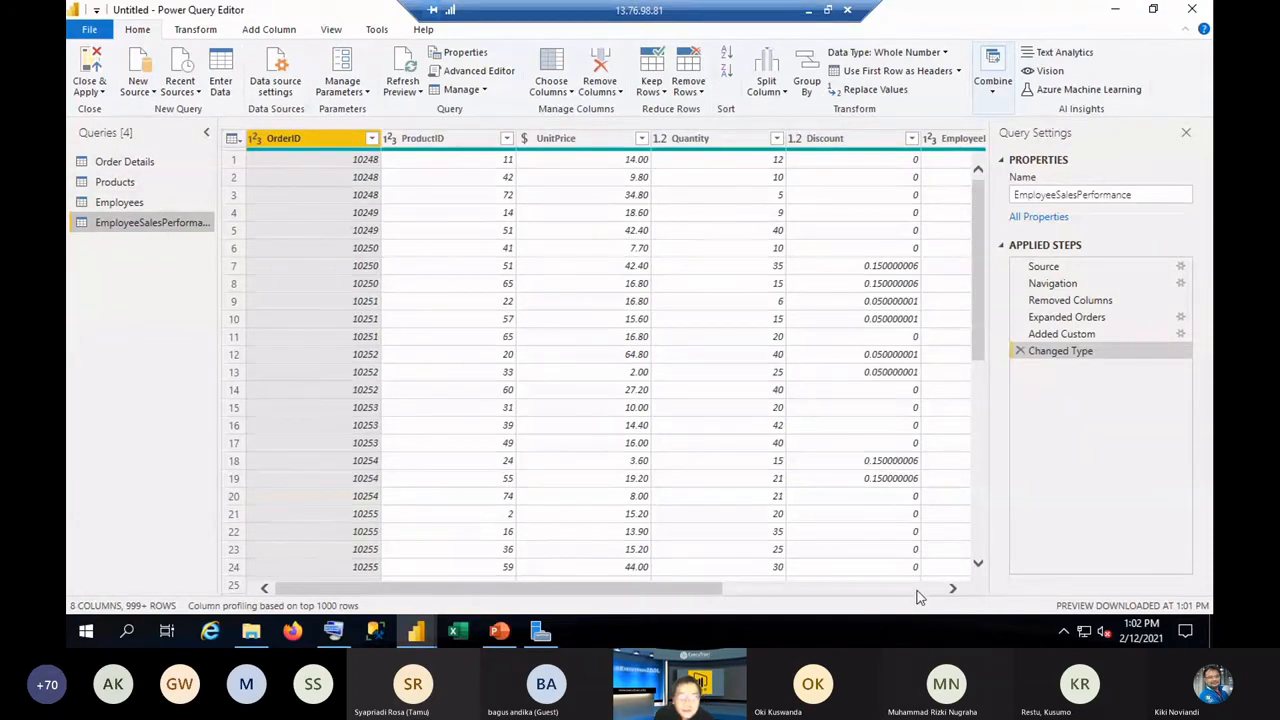
Start a custom column in EmployeeSalesPerformance and name it YearMonth.
scroll(918, 597, "right", 3)
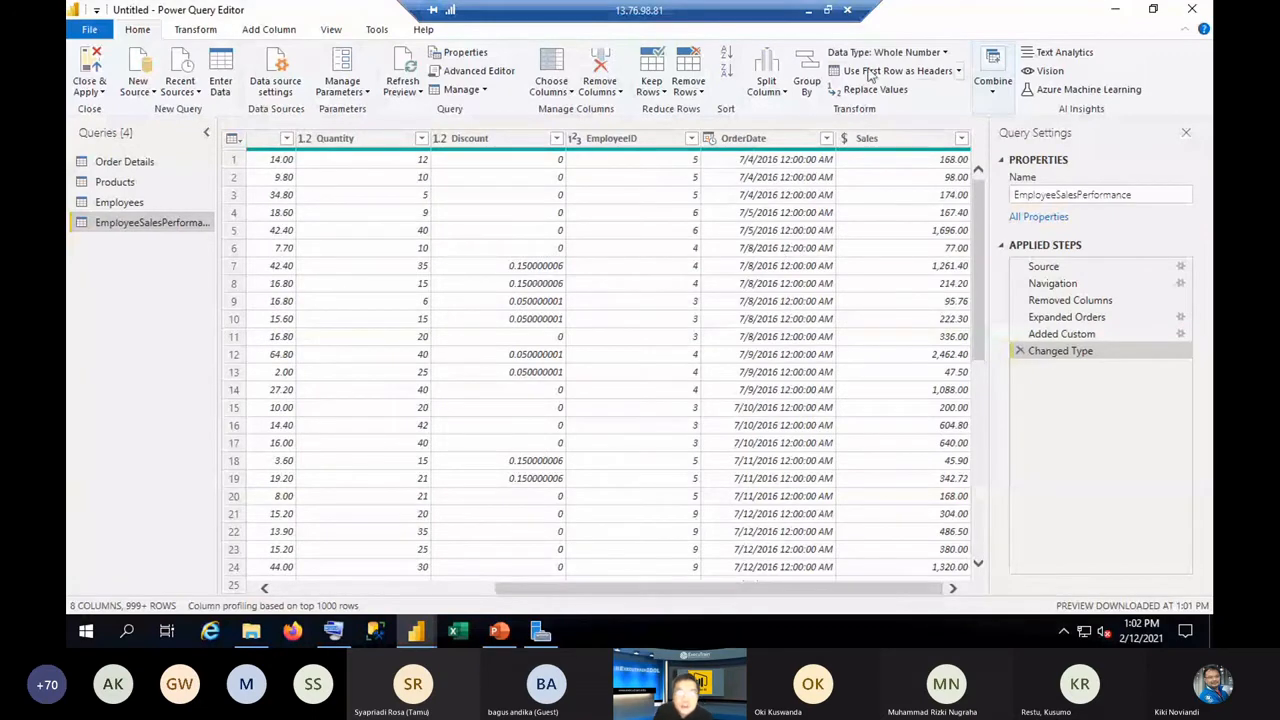
left_click(268, 29)
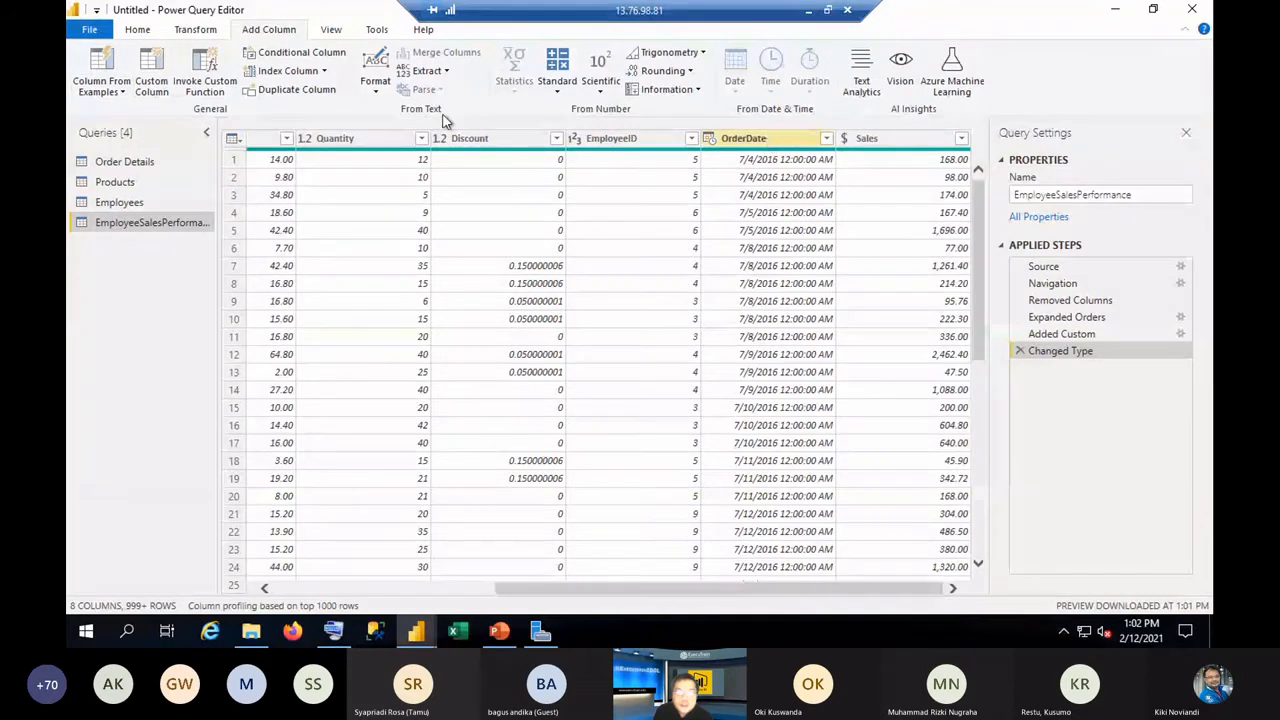
left_click(155, 70)
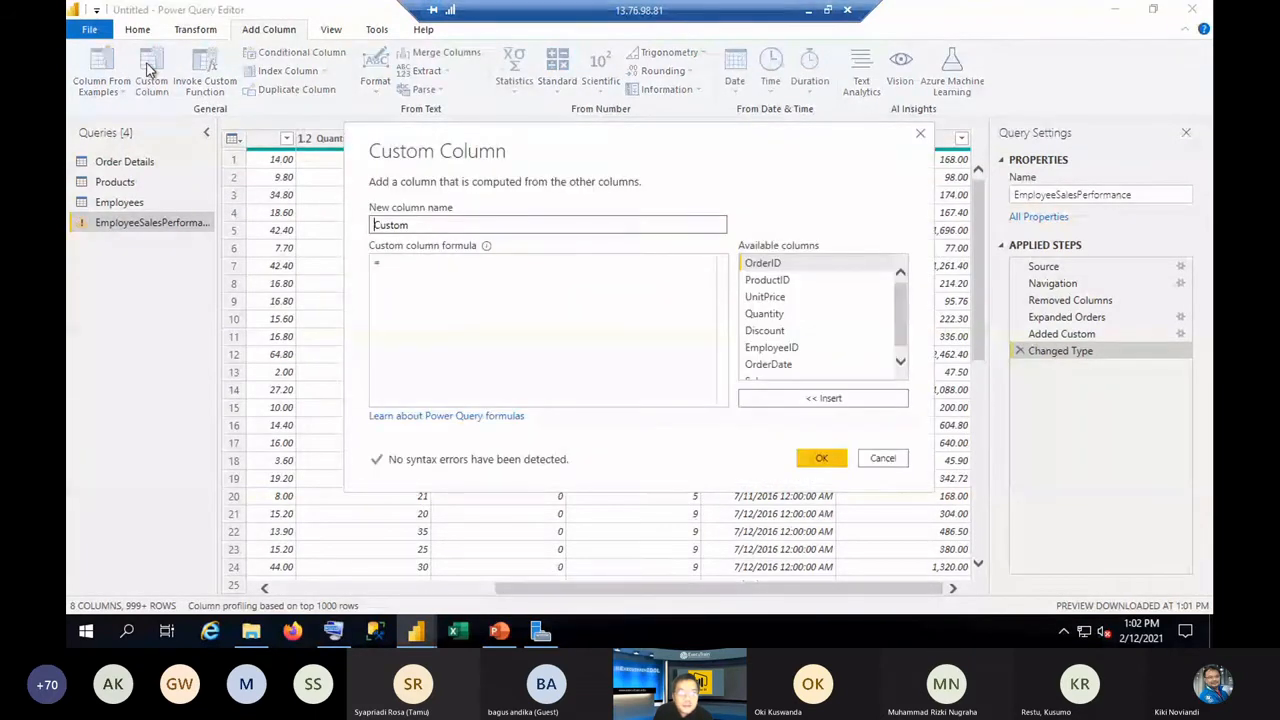
double_click(390, 225)
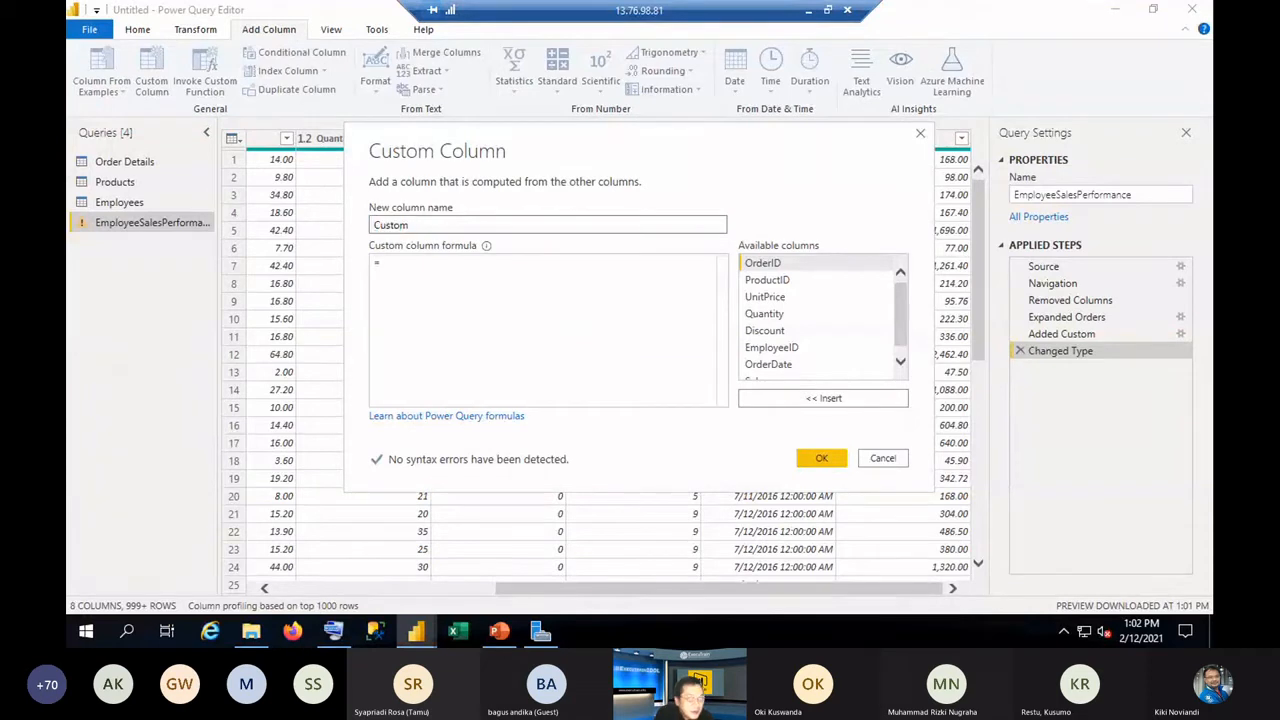
left_click(160, 418)
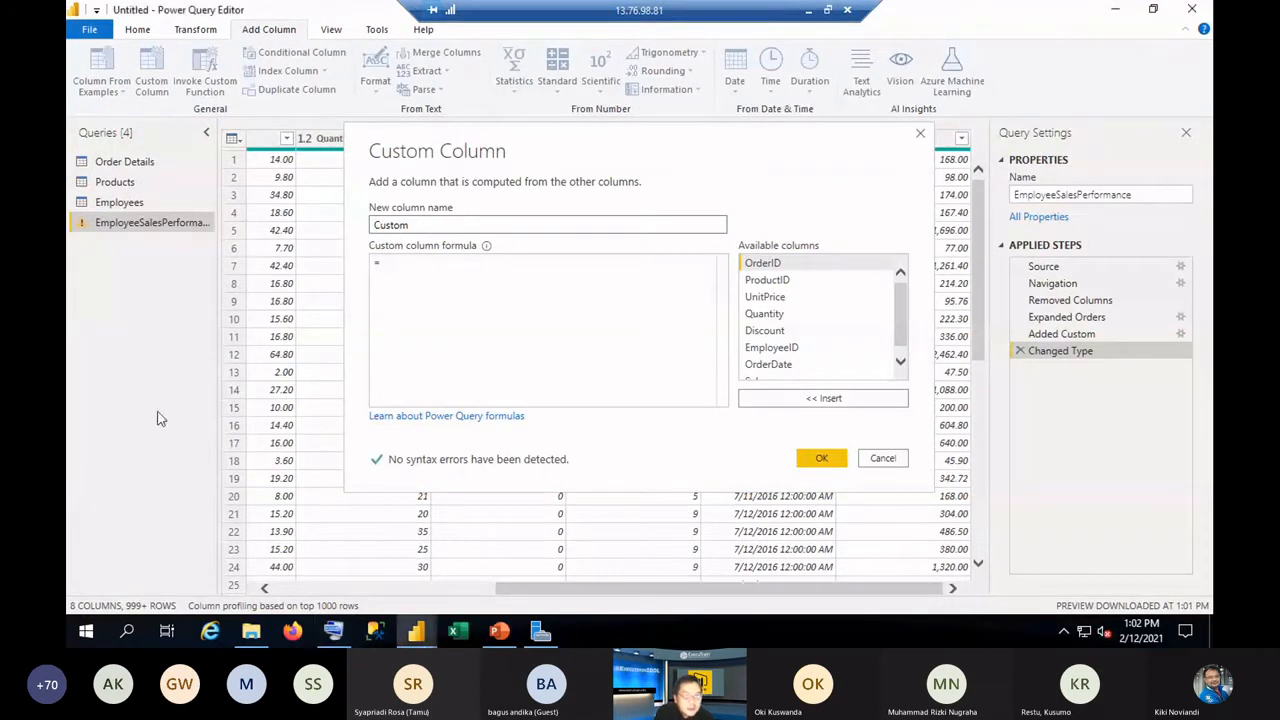
double_click(426, 225)
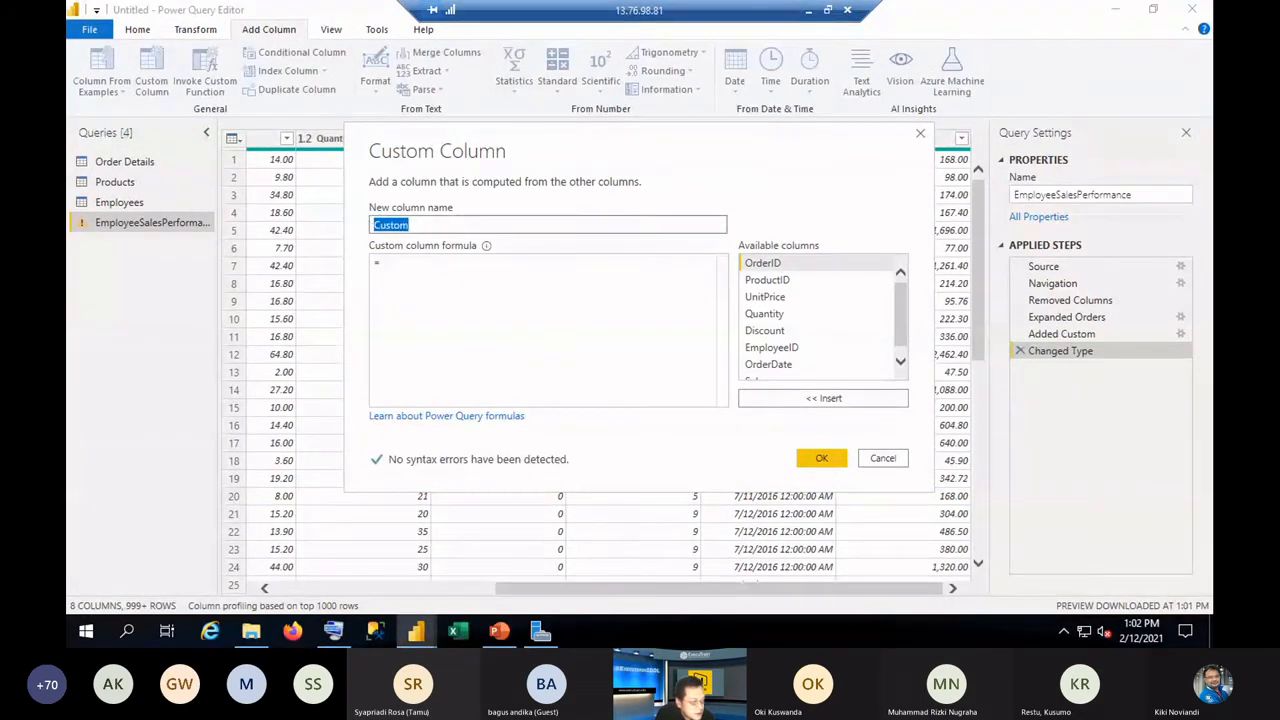
type("Year")
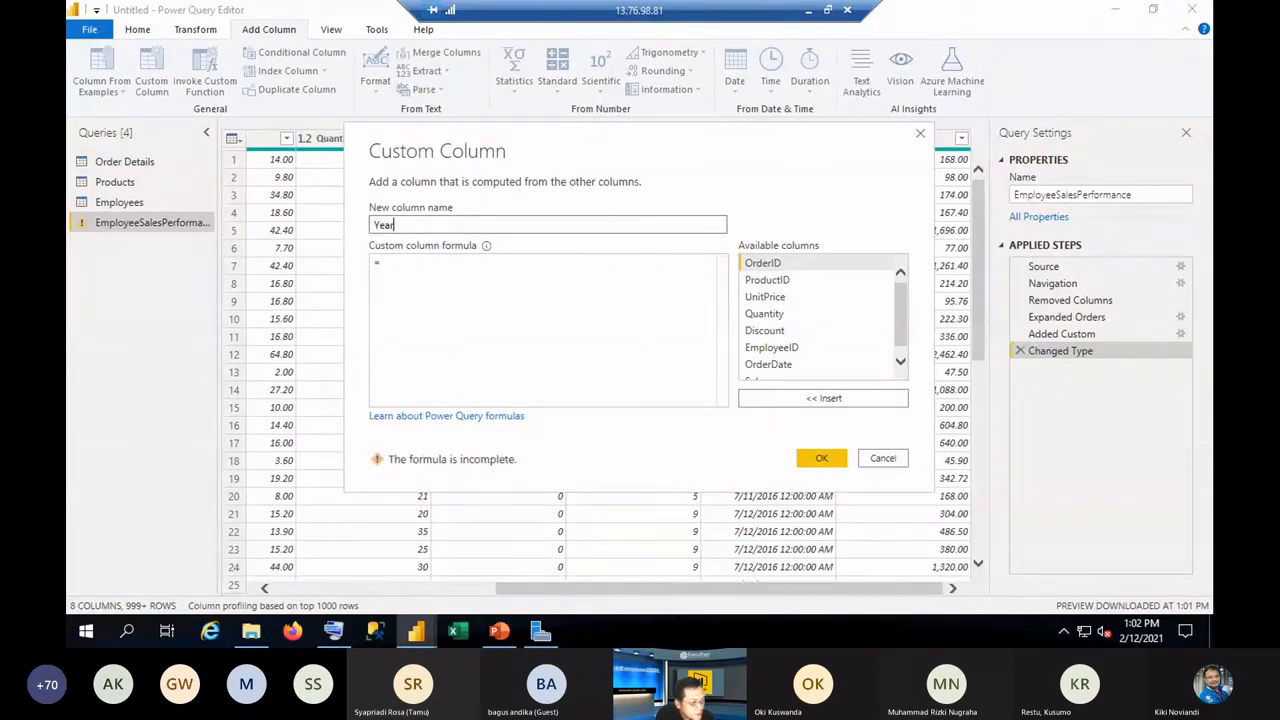
type("Month")
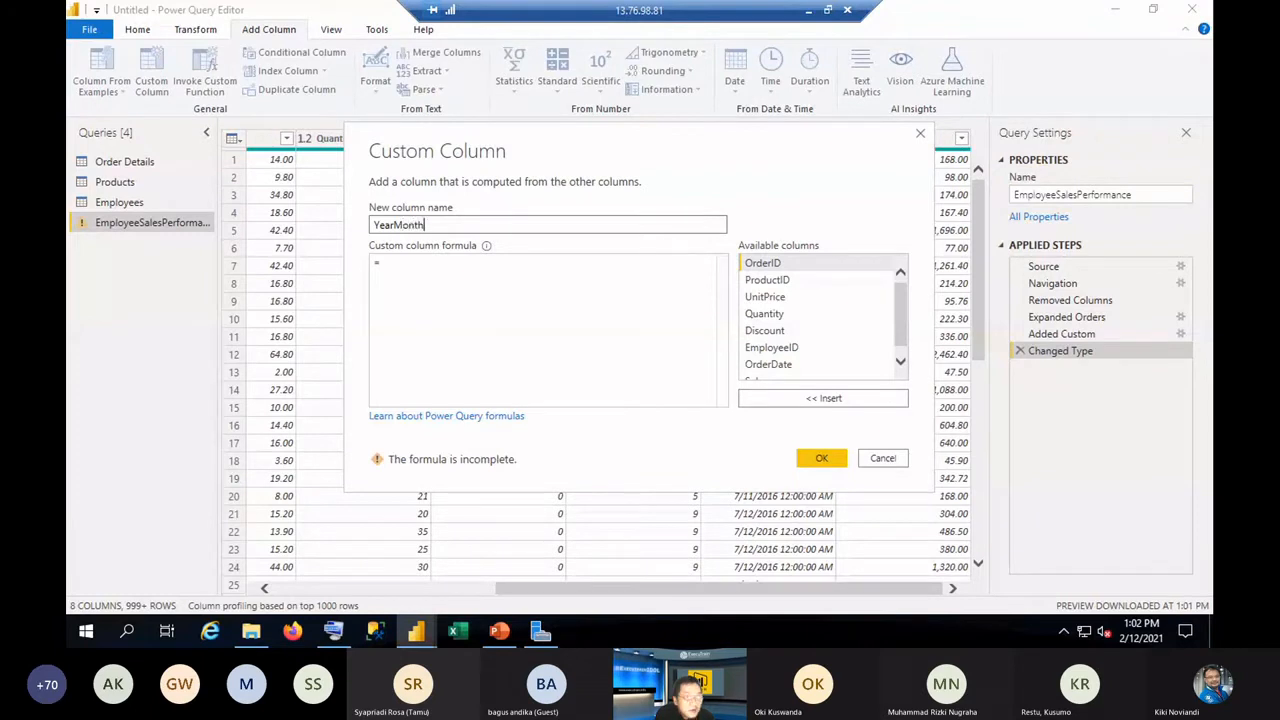
Enter 100*Date.Year([OrderDate]) as the first part of the YearMonth formula, taking OrderDate from the available columns.
left_click(449, 270)
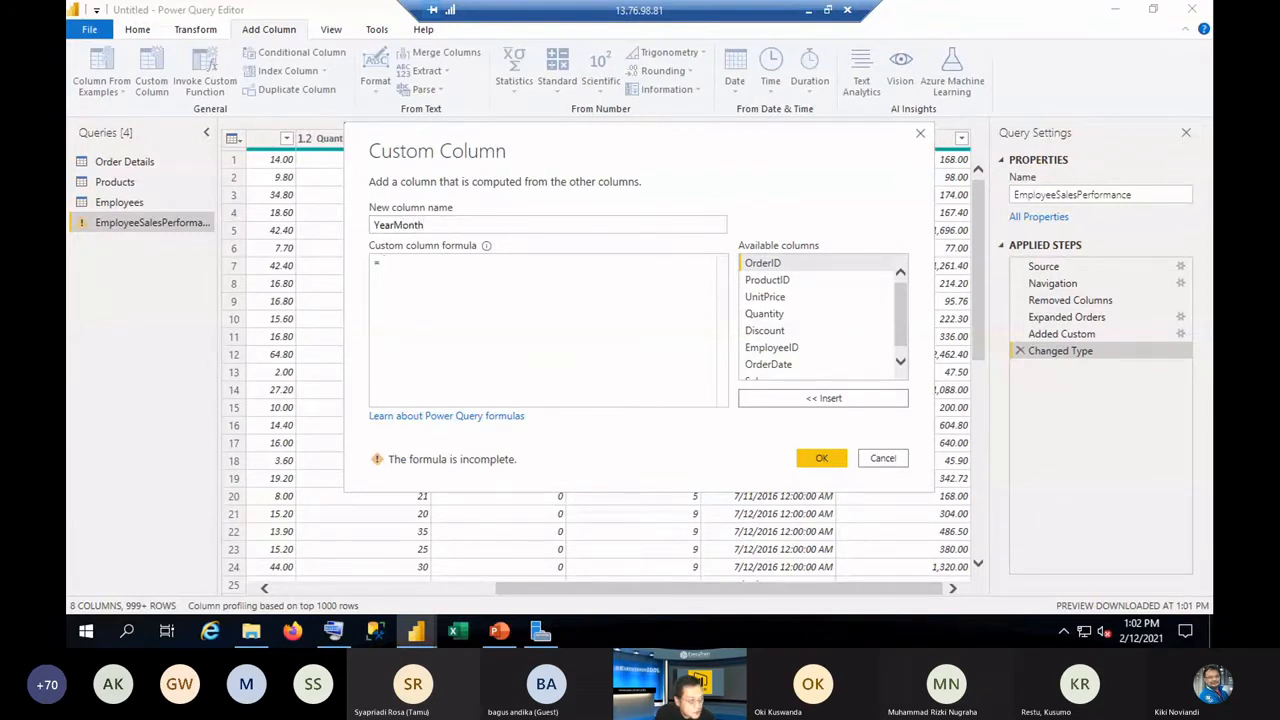
type("1")
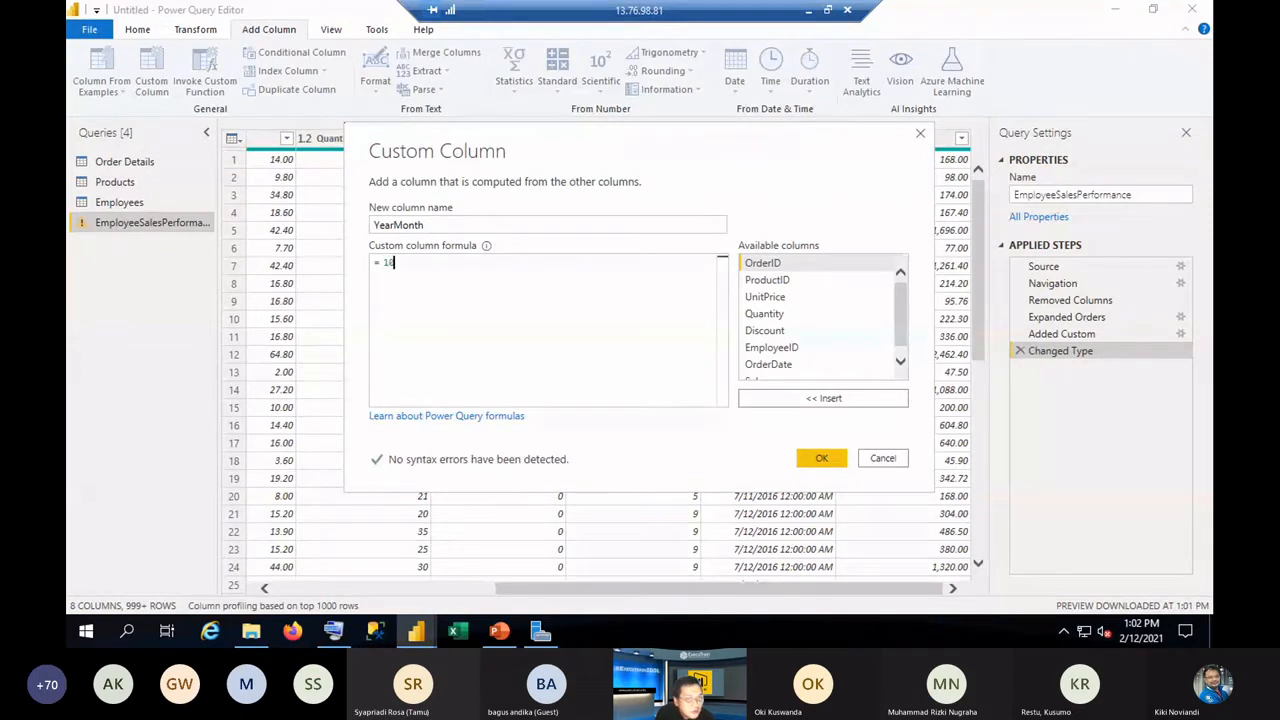
type("00")
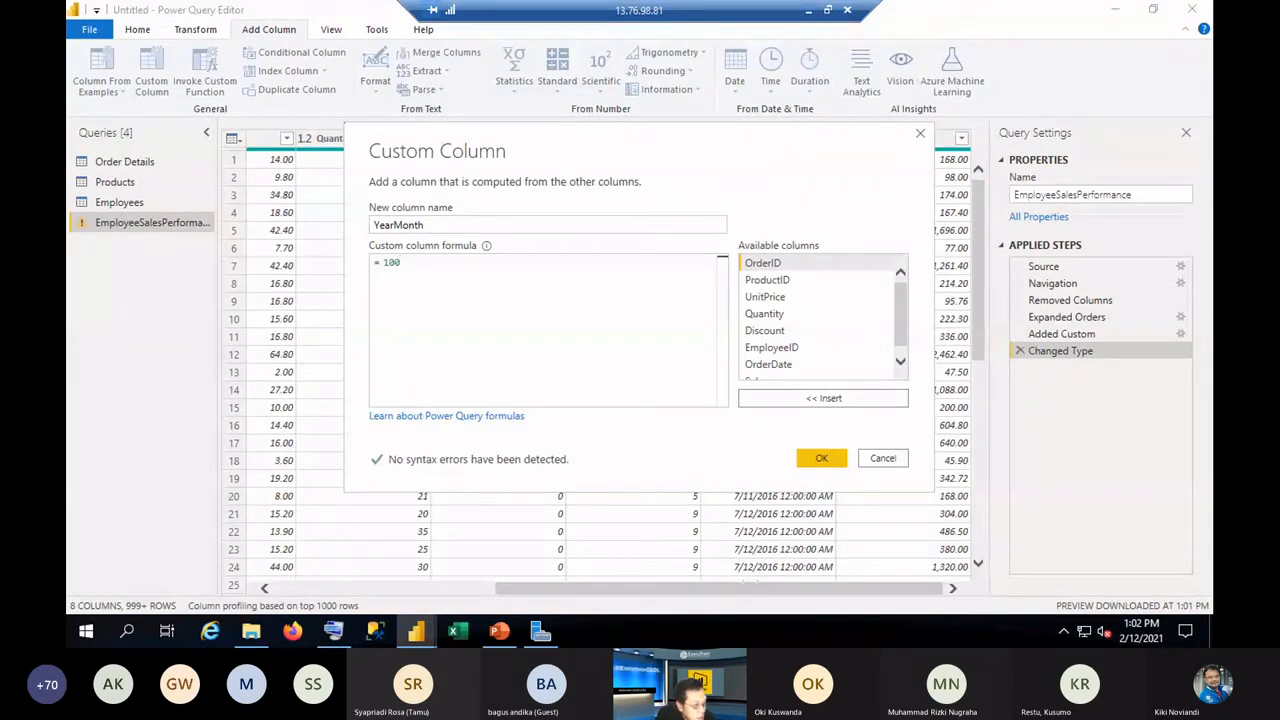
type("*")
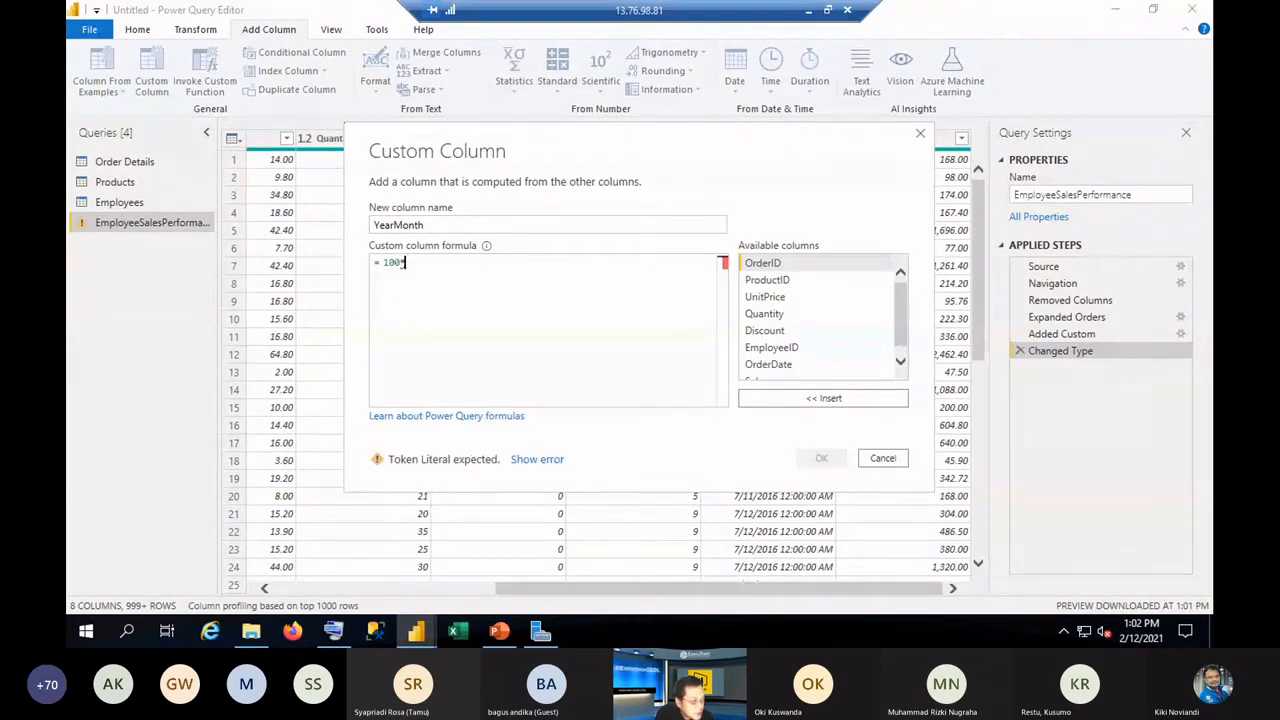
type("D")
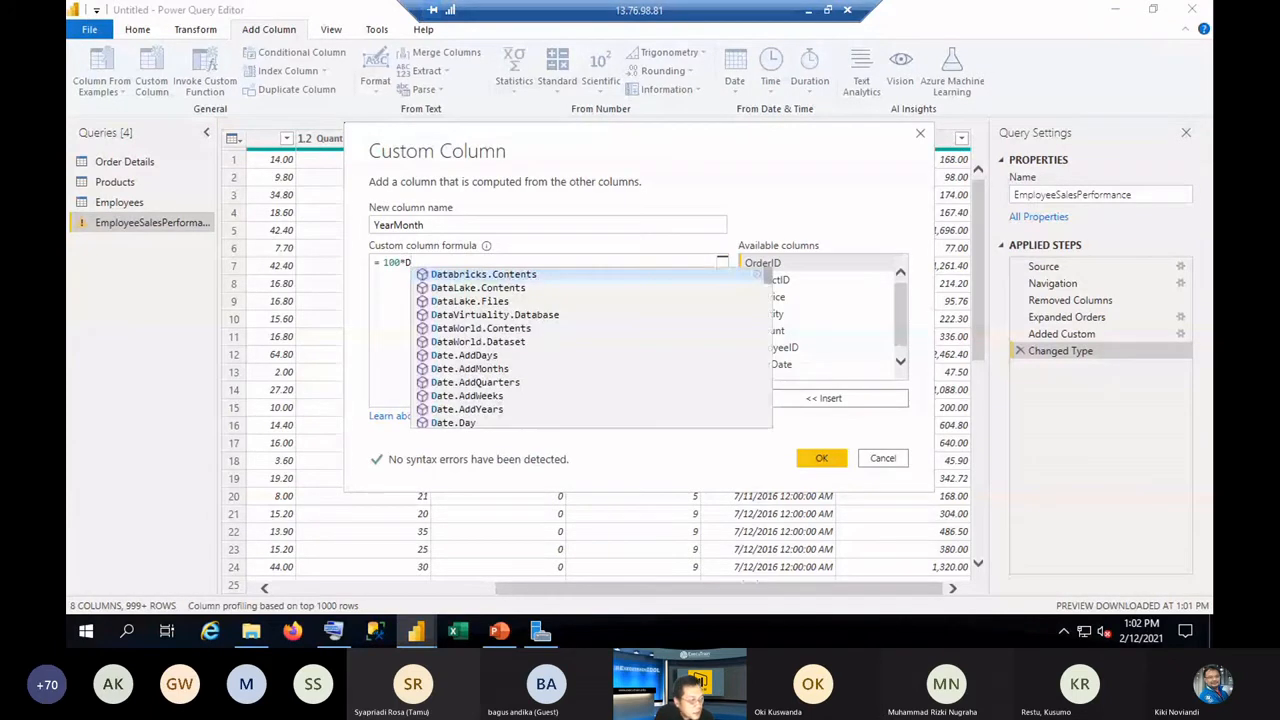
type("ate")
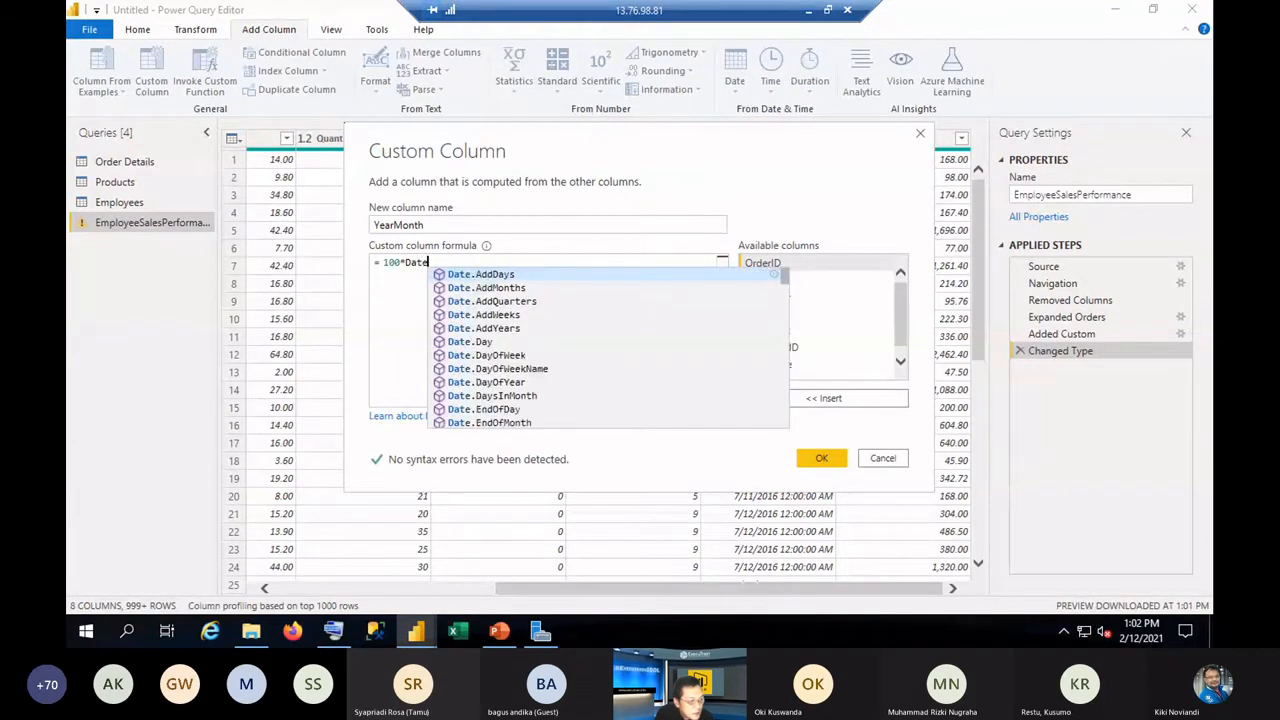
type(".")
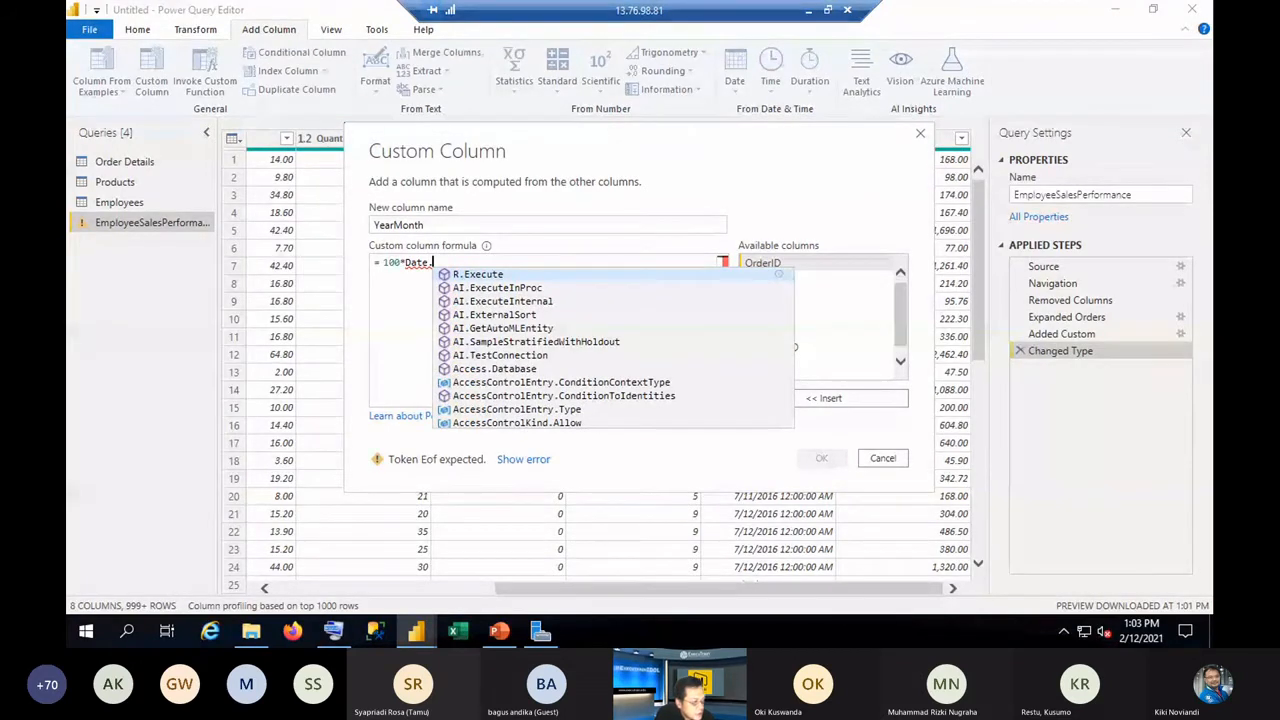
type("Y")
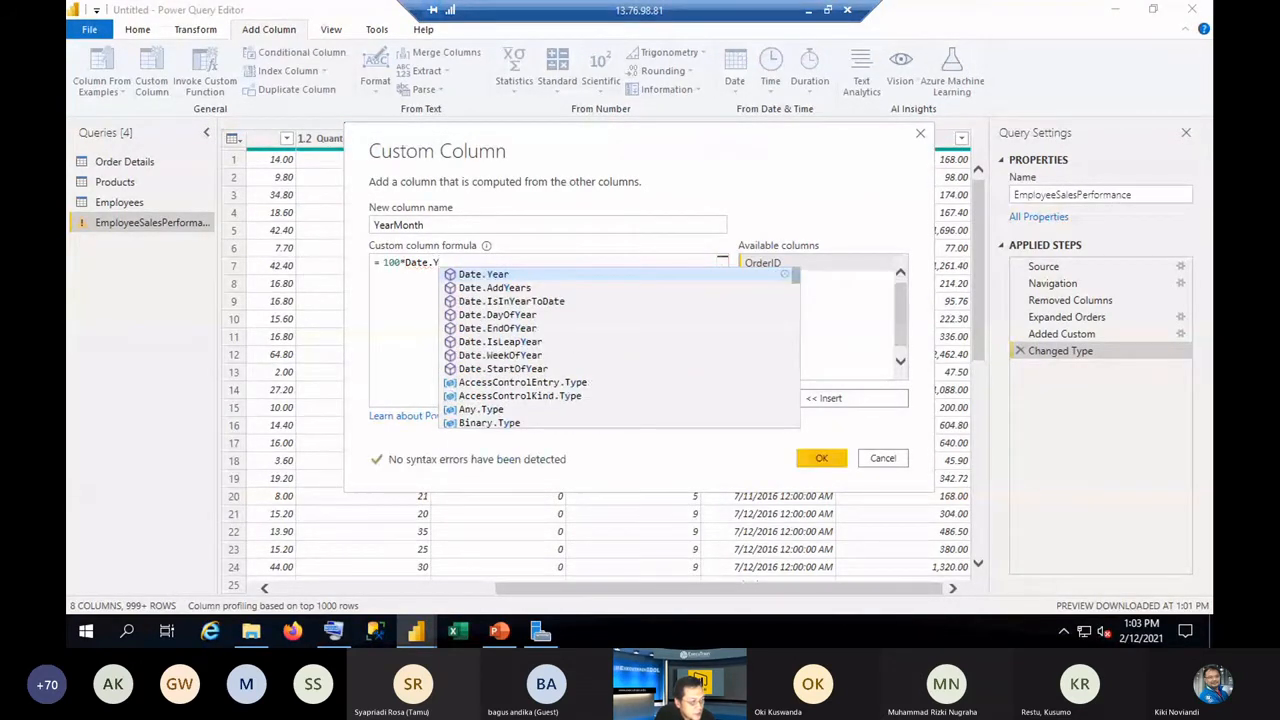
type("ear")
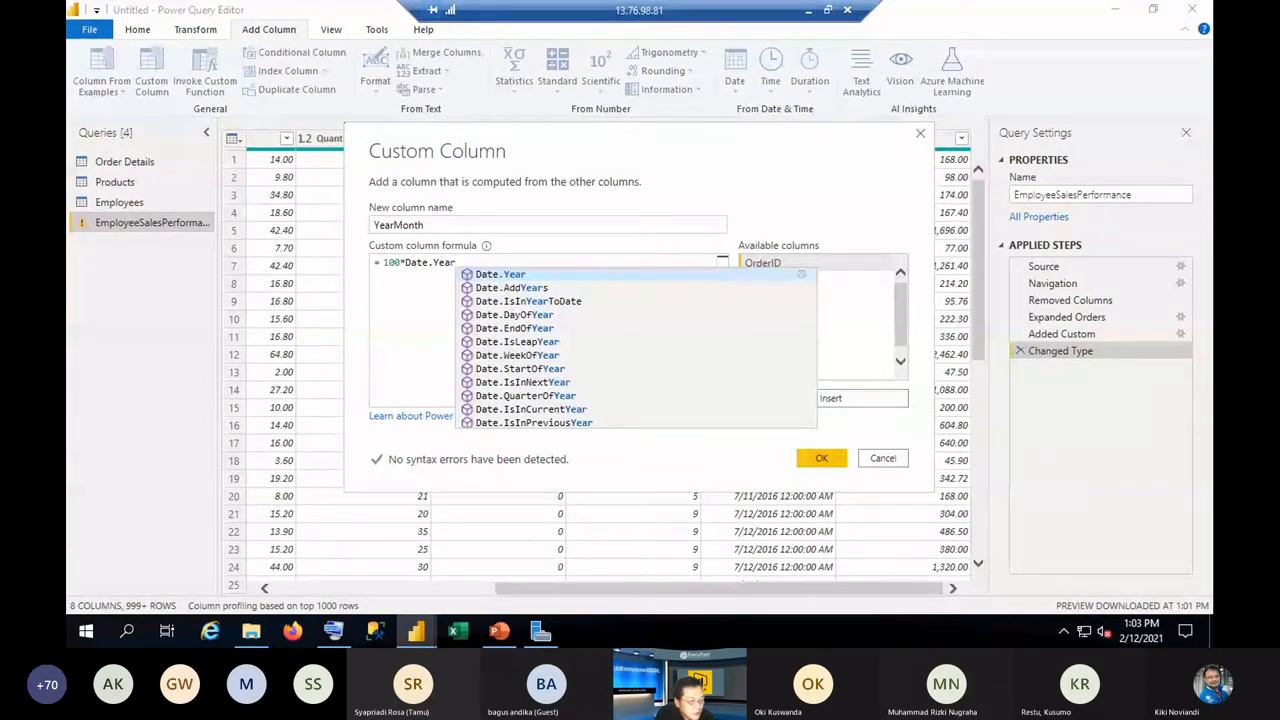
type("(")
left_click(790, 364)
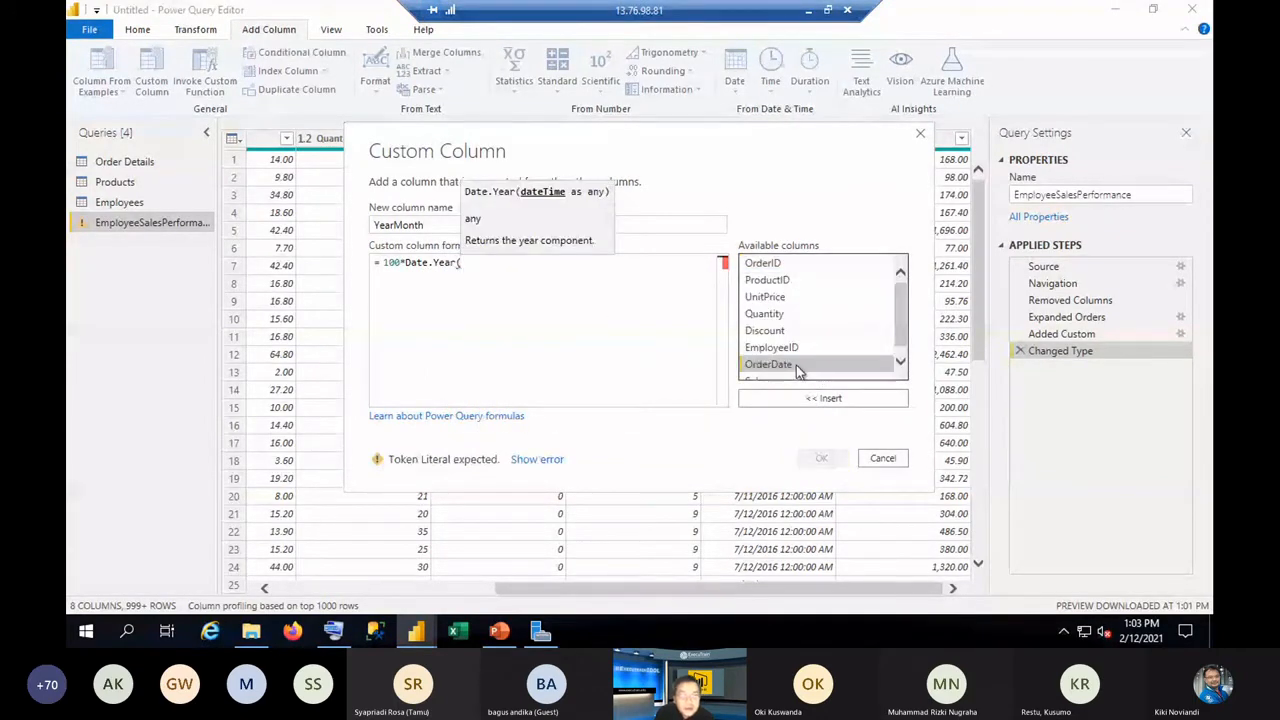
left_click(826, 399)
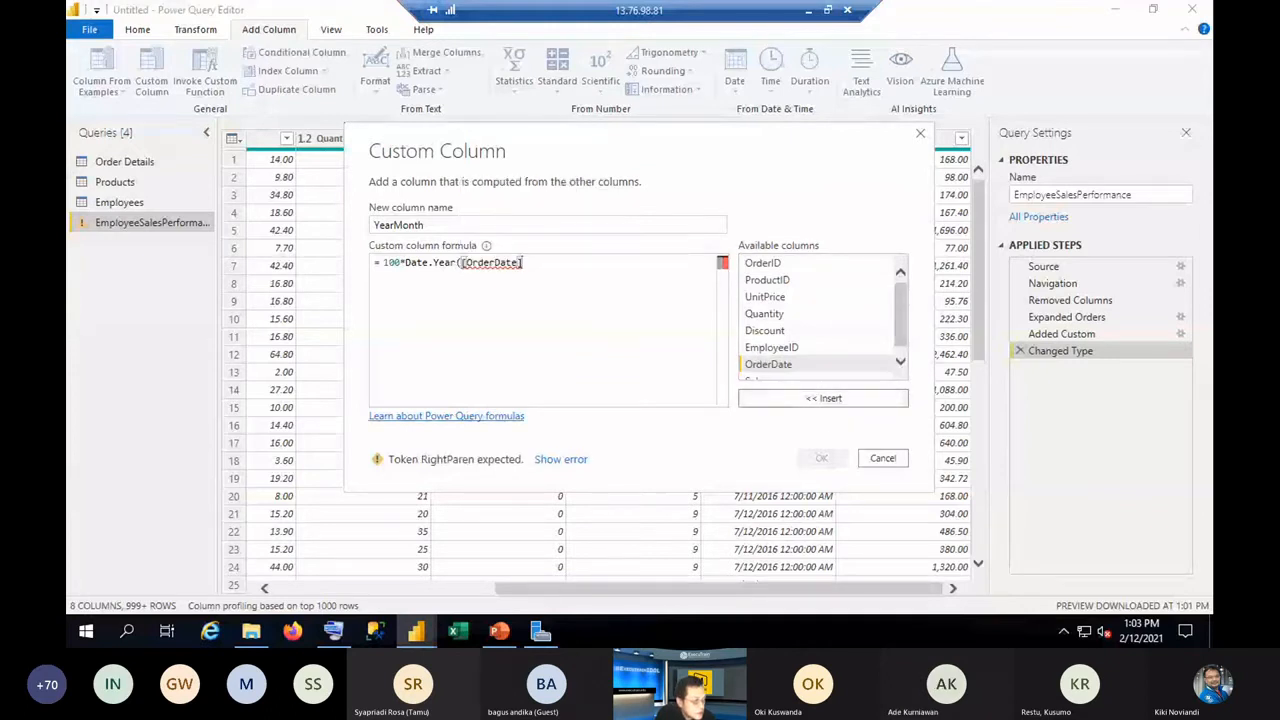
type(")")
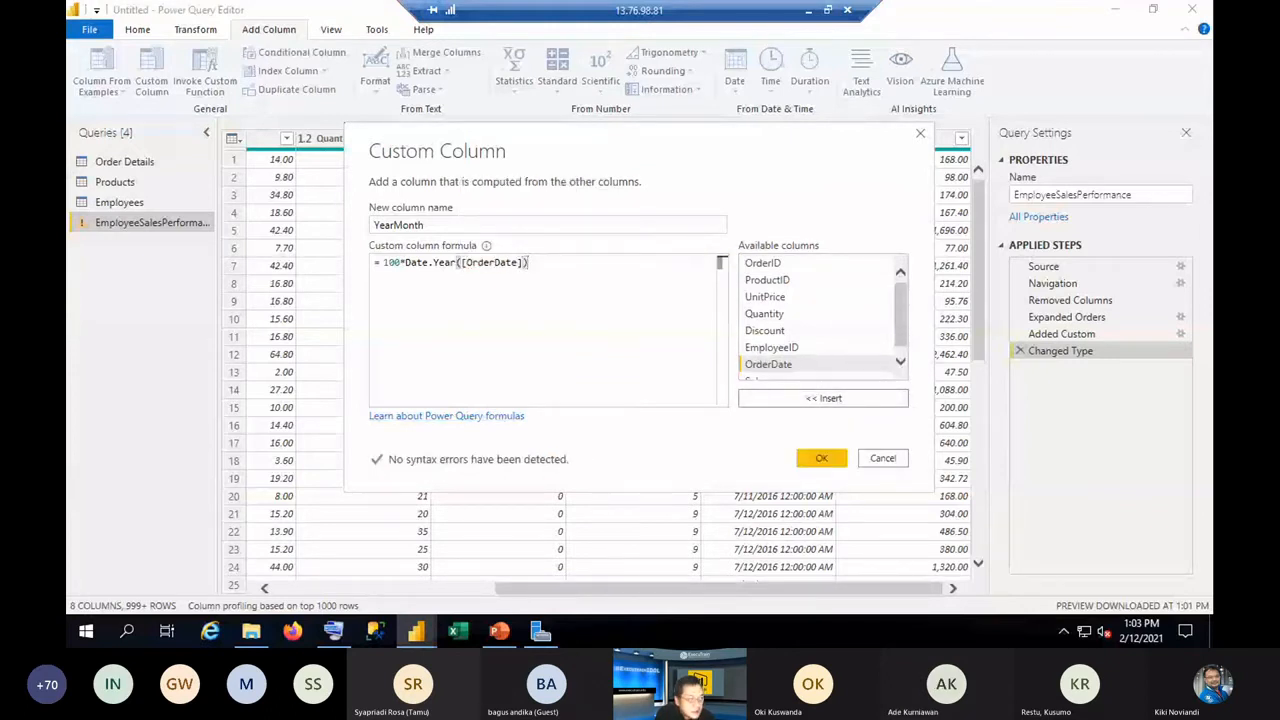
Complete the YearMonth formula by appending +Date.Month([OrderDate]) and create the custom column.
type("+")
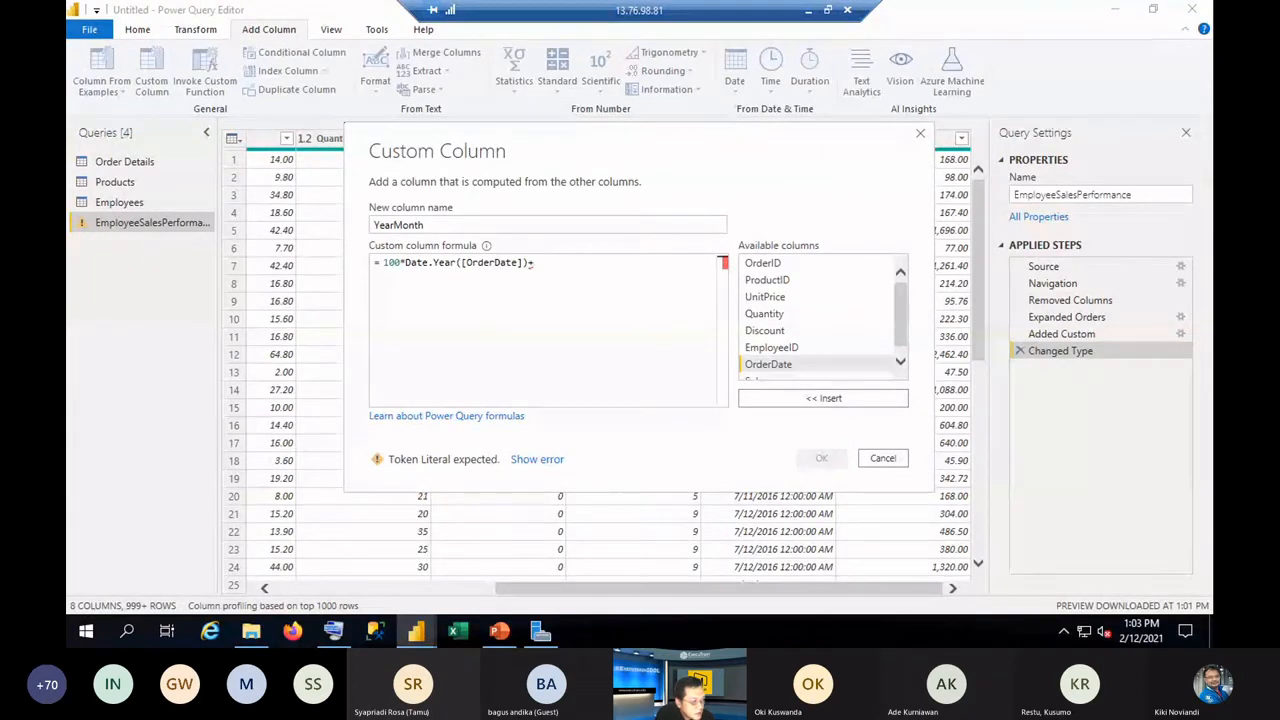
type("Date")
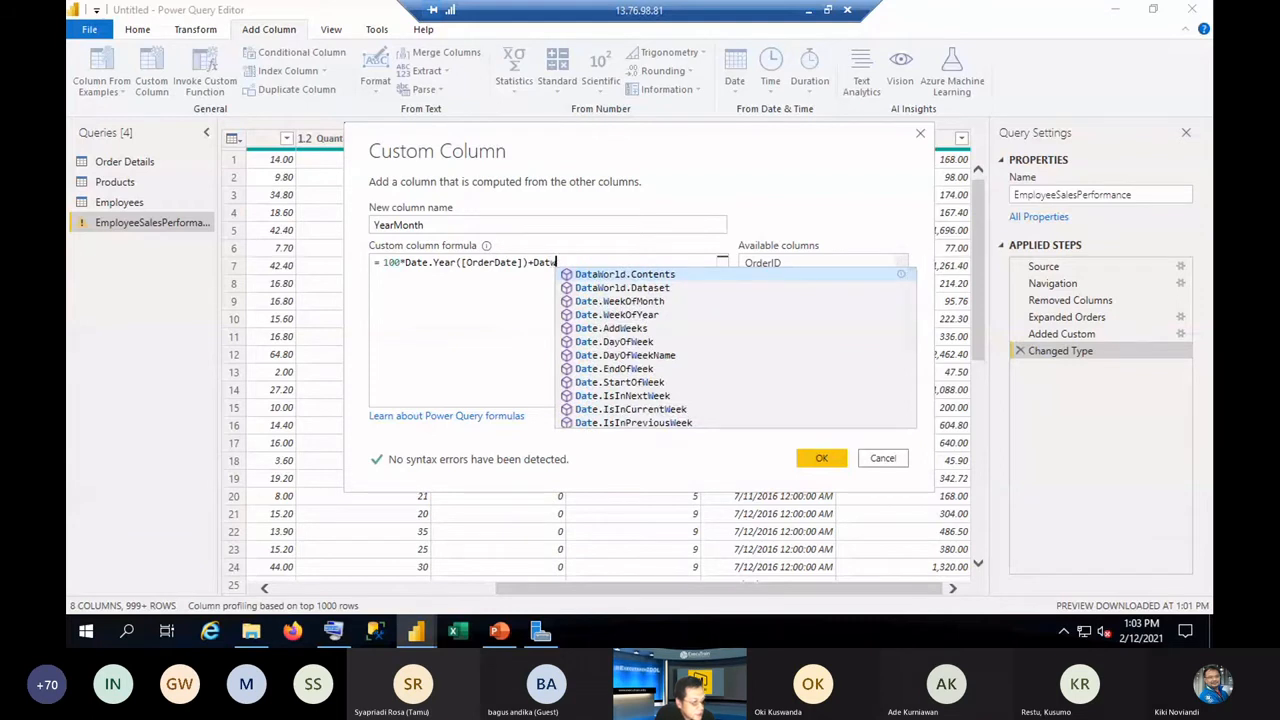
type(".")
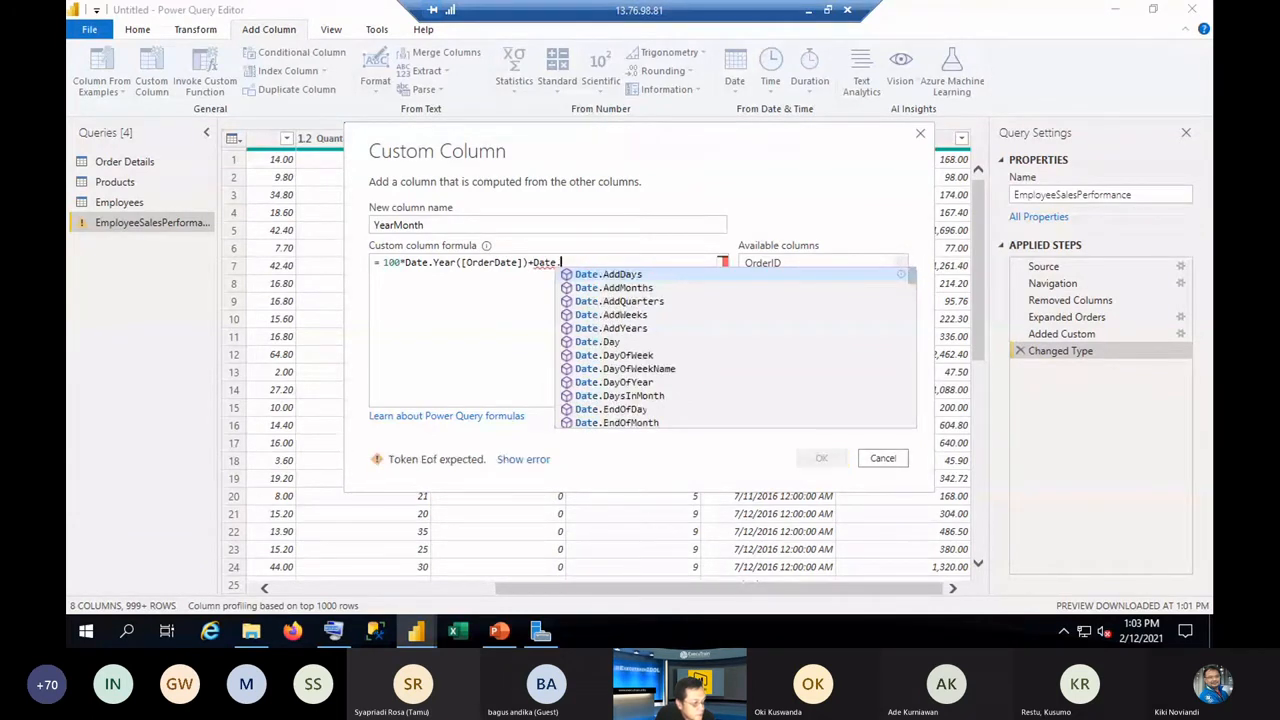
type("Mo")
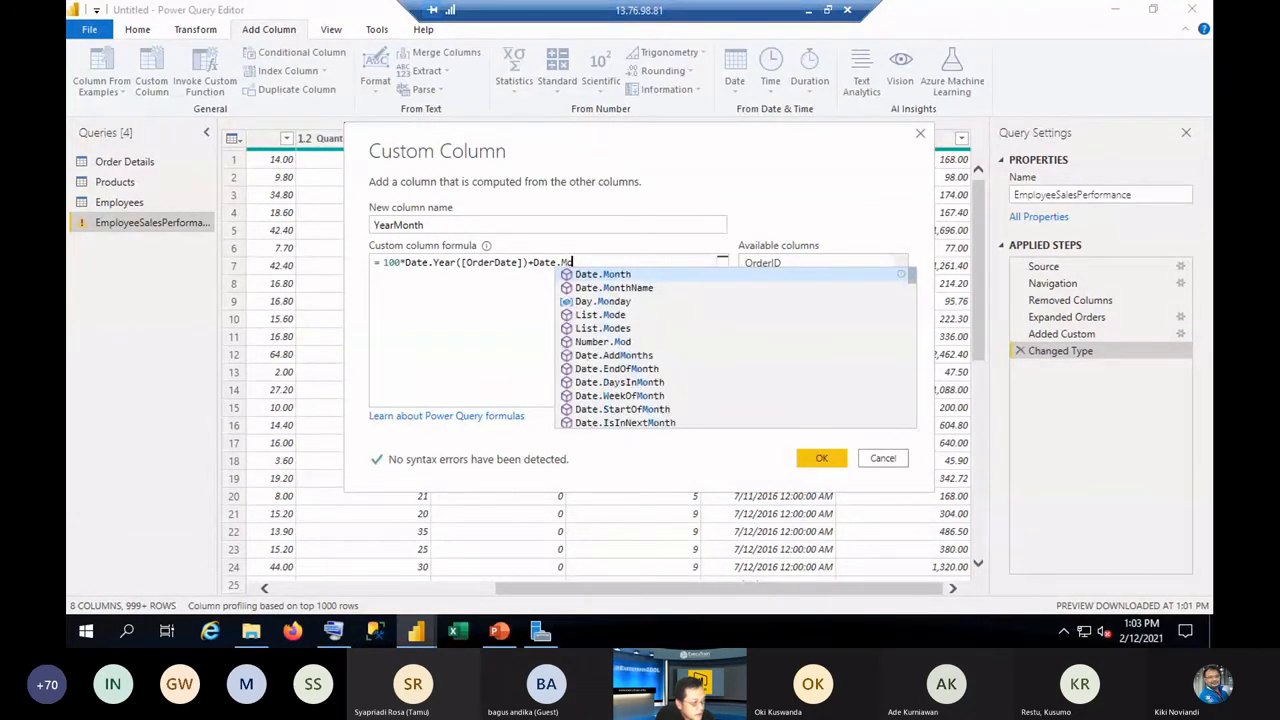
type("nth")
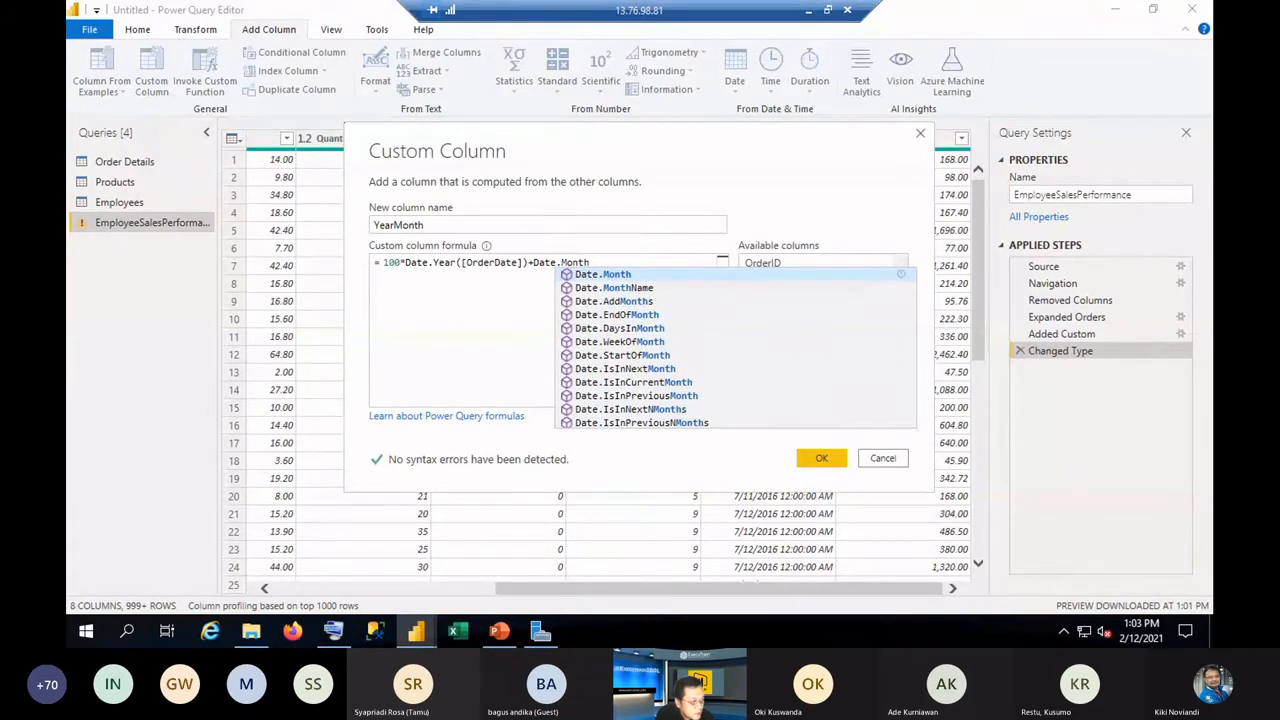
type("(")
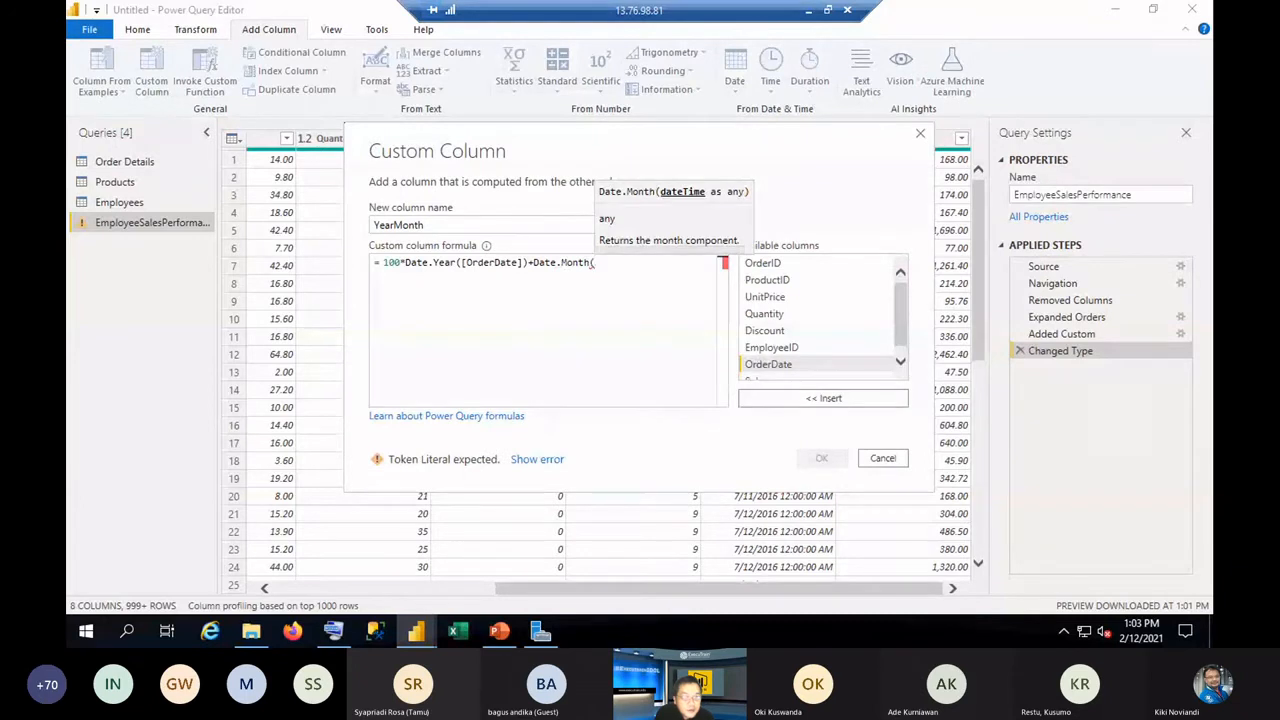
left_click(813, 392)
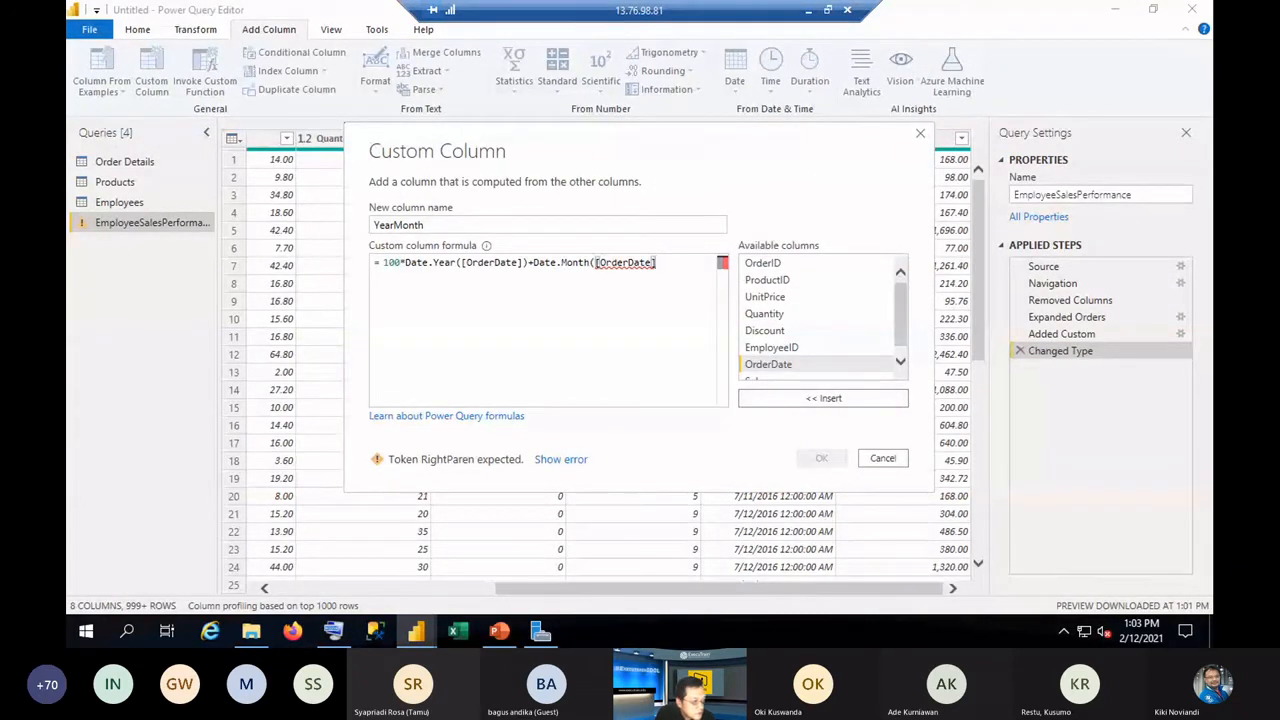
type(")")
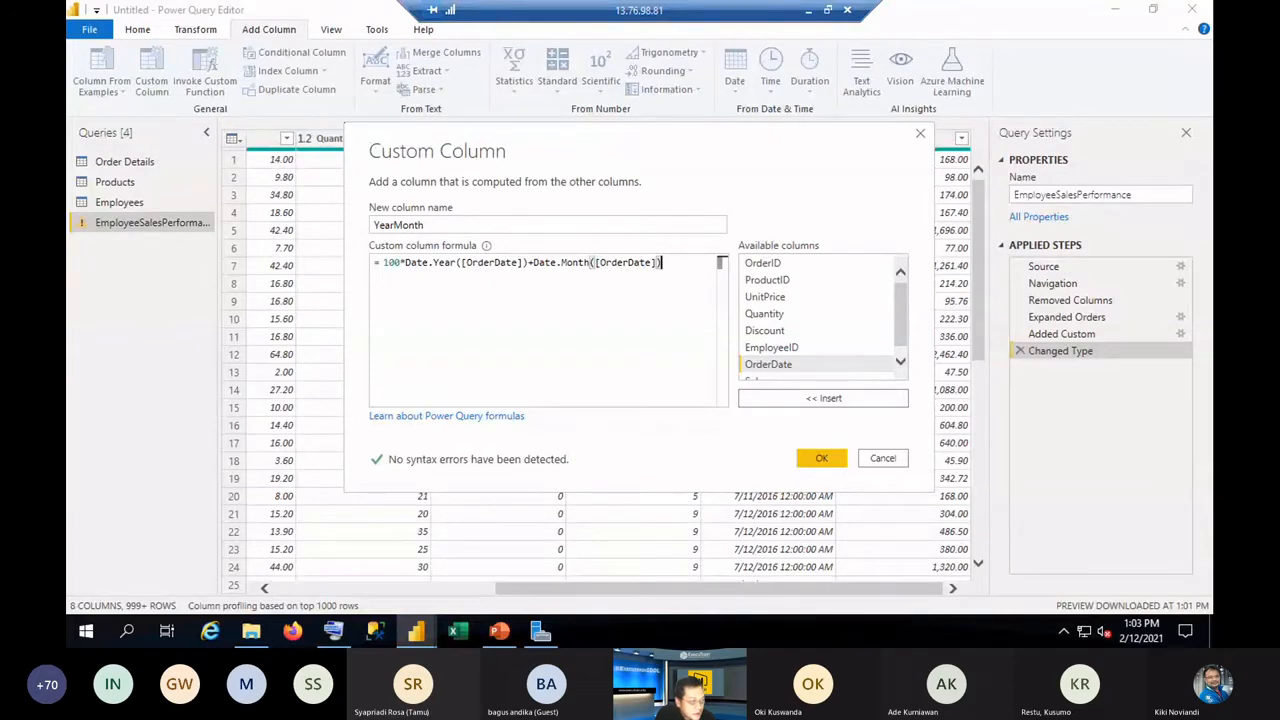
left_click(824, 462)
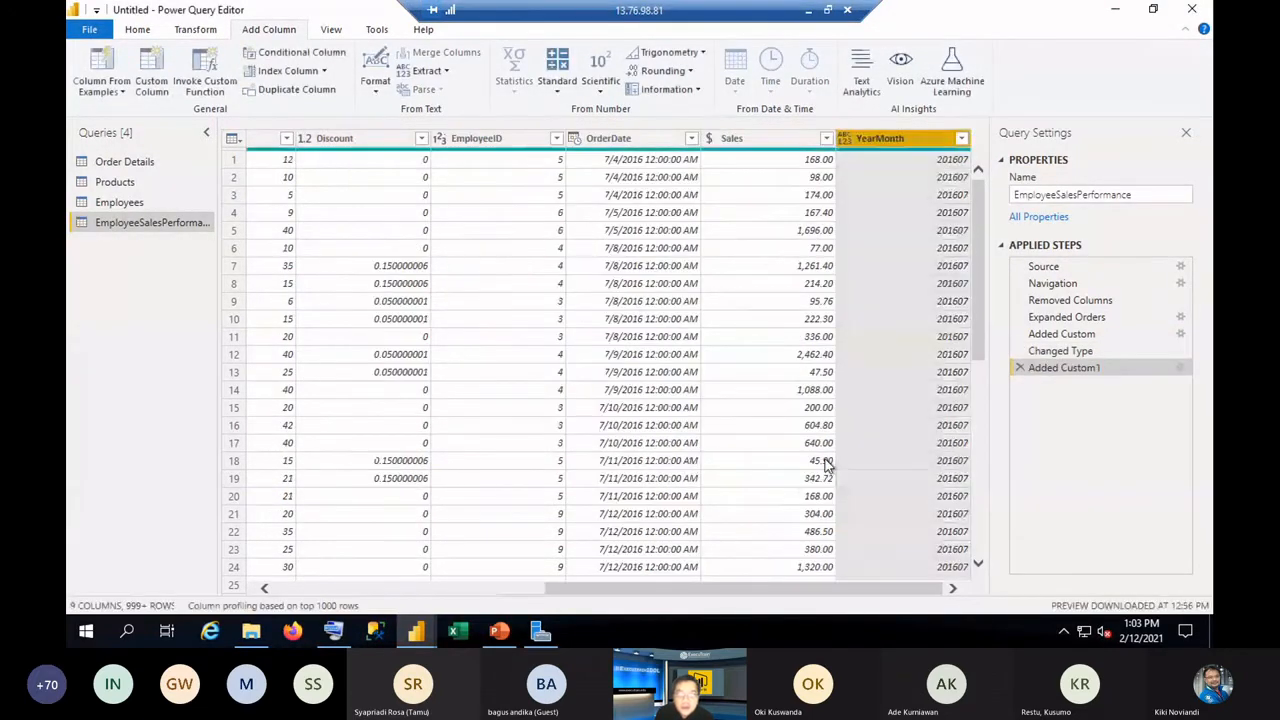
Change the YearMonth column's data type to Whole Number.
left_click(137, 29)
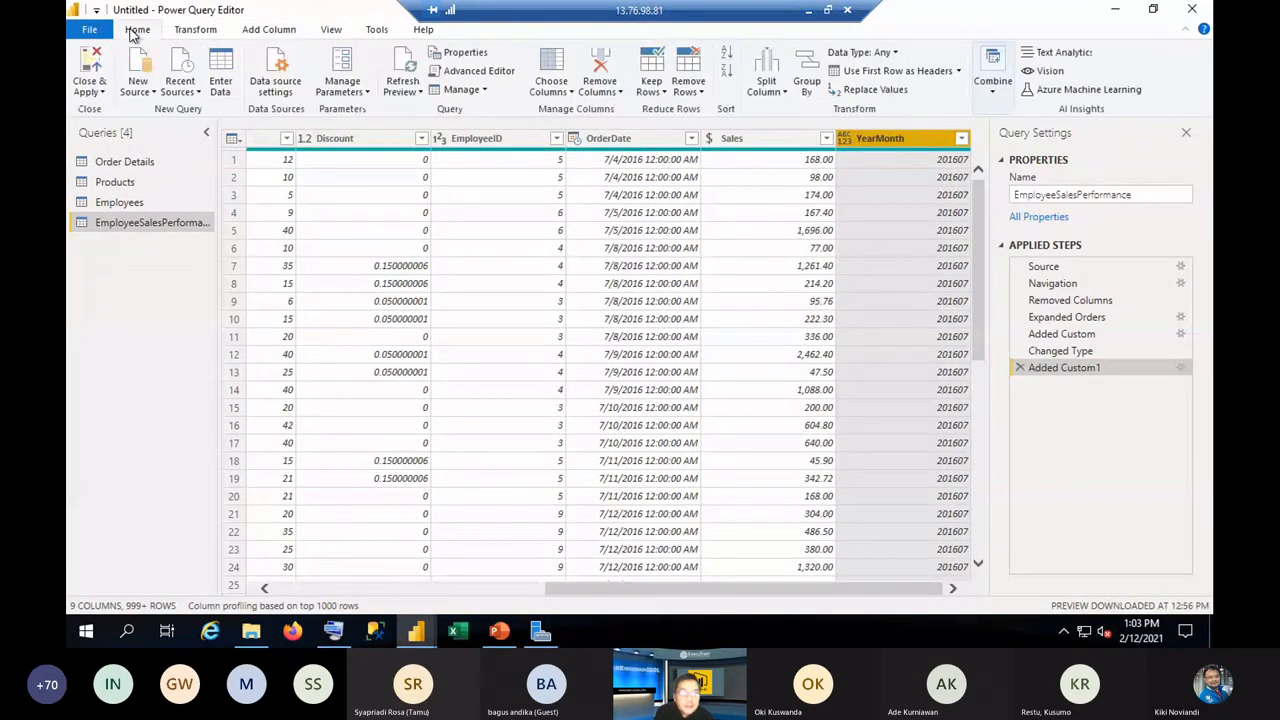
left_click(893, 52)
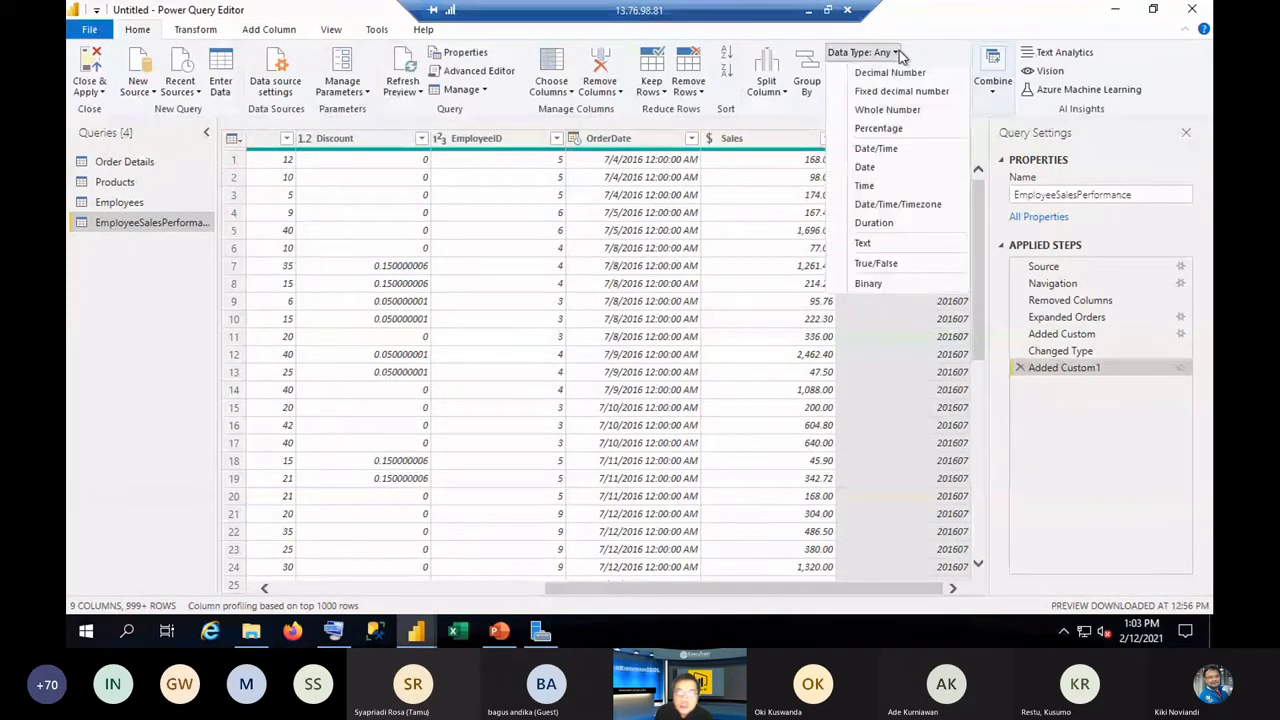
left_click(897, 112)
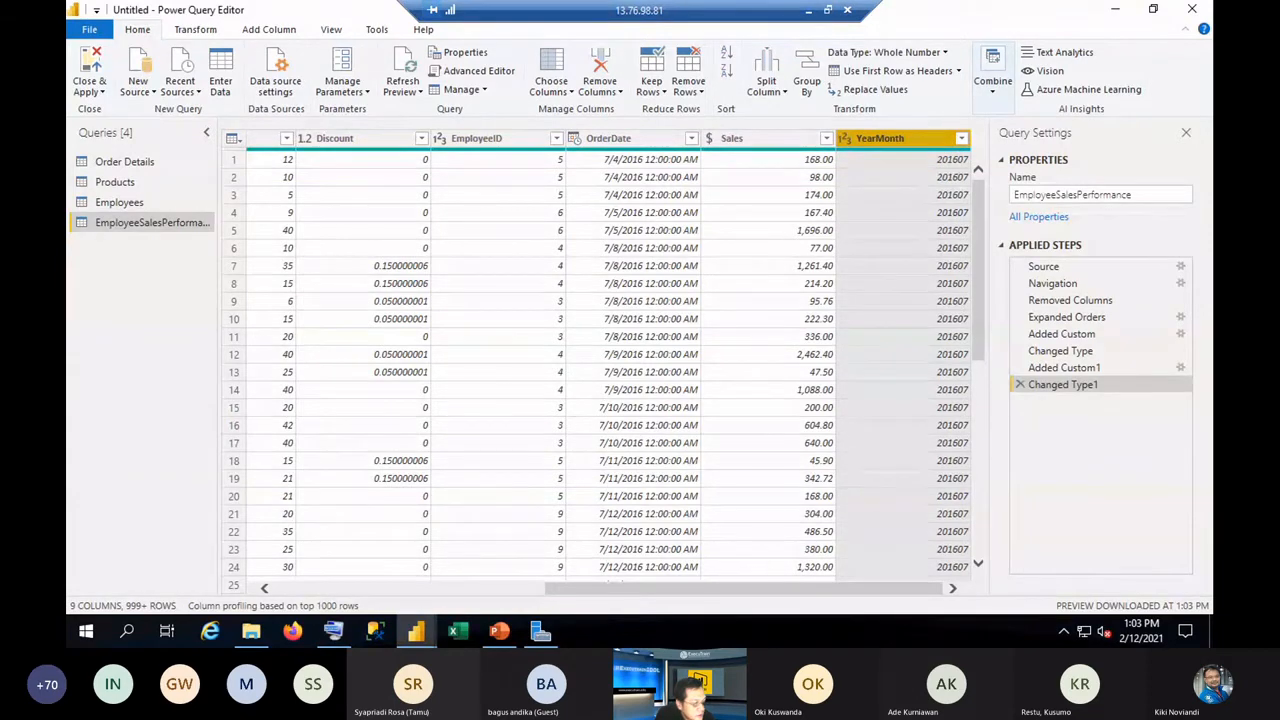
Start an advanced Group By on EmployeeSalesPerformance with EmployeeID and YearMonth as the grouping columns.
left_click(806, 78)
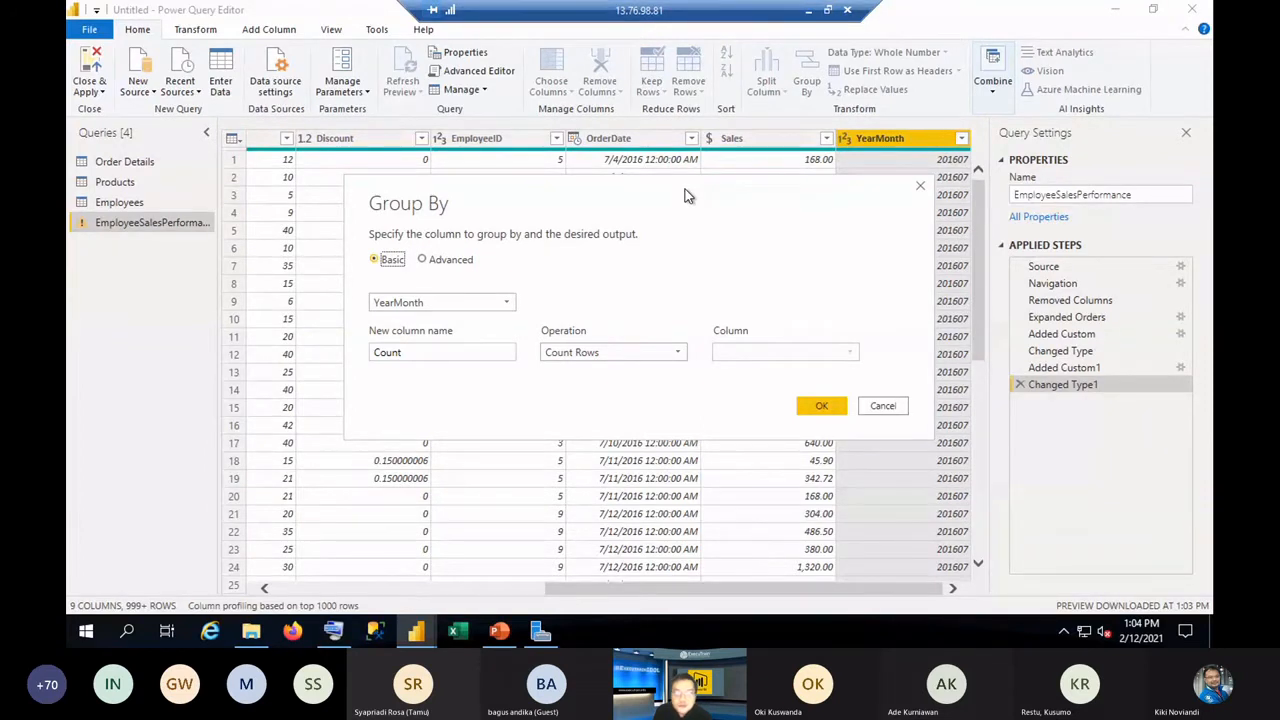
left_click(422, 260)
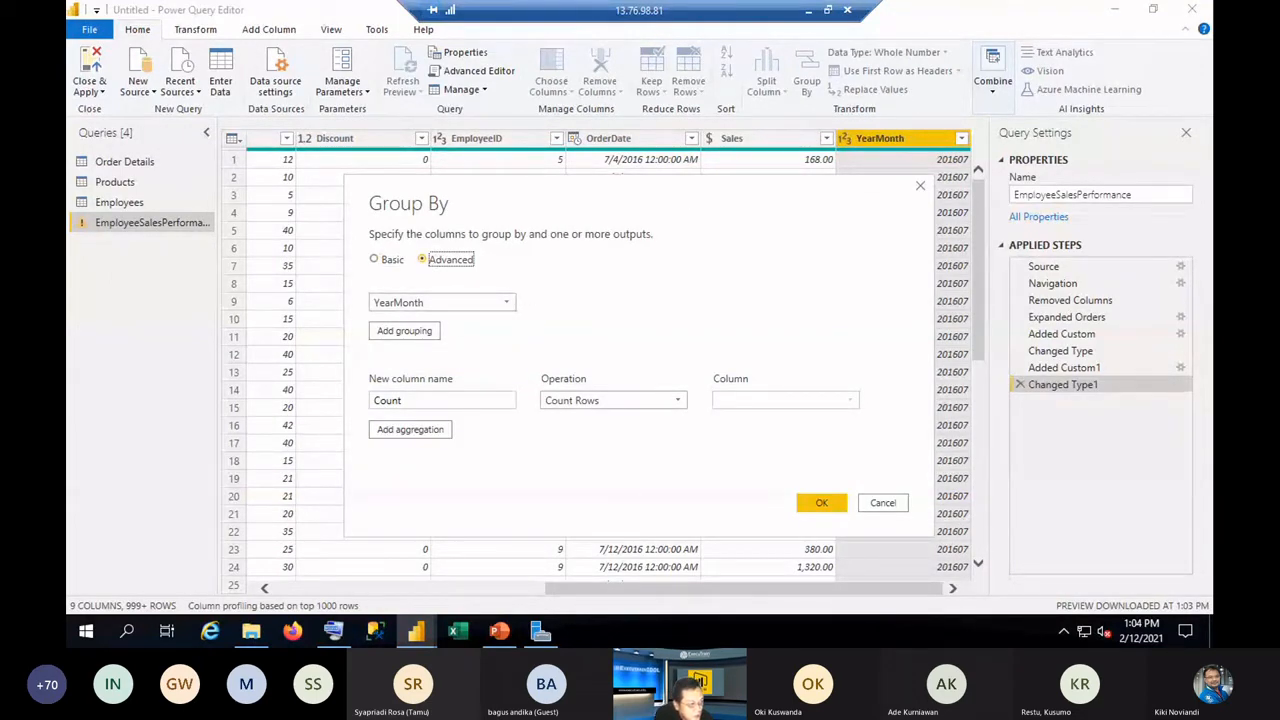
left_click(412, 303)
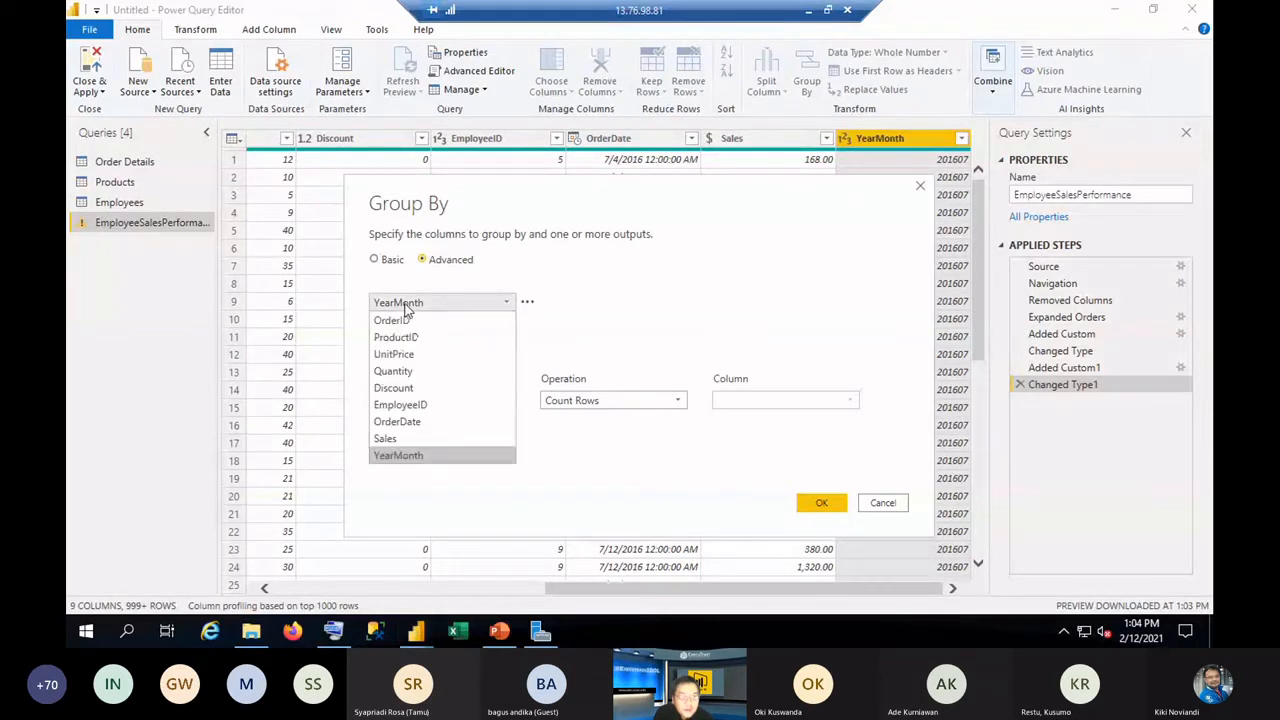
left_click(418, 405)
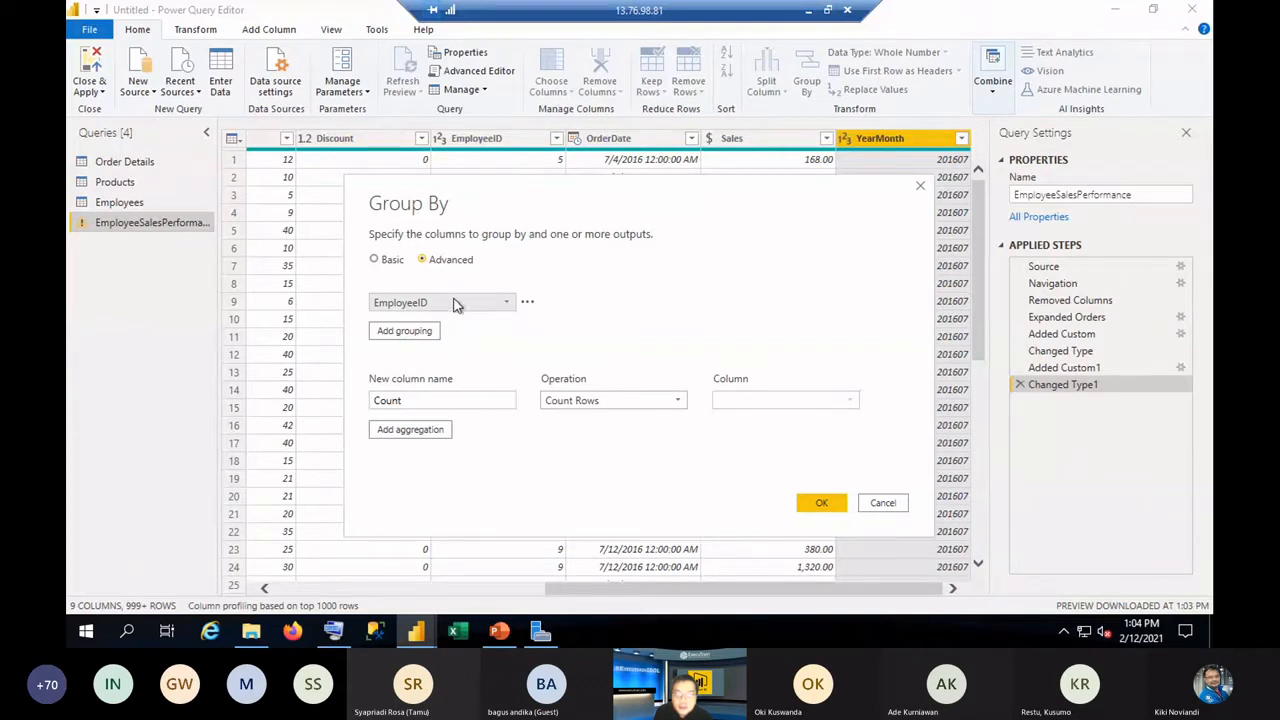
left_click(405, 331)
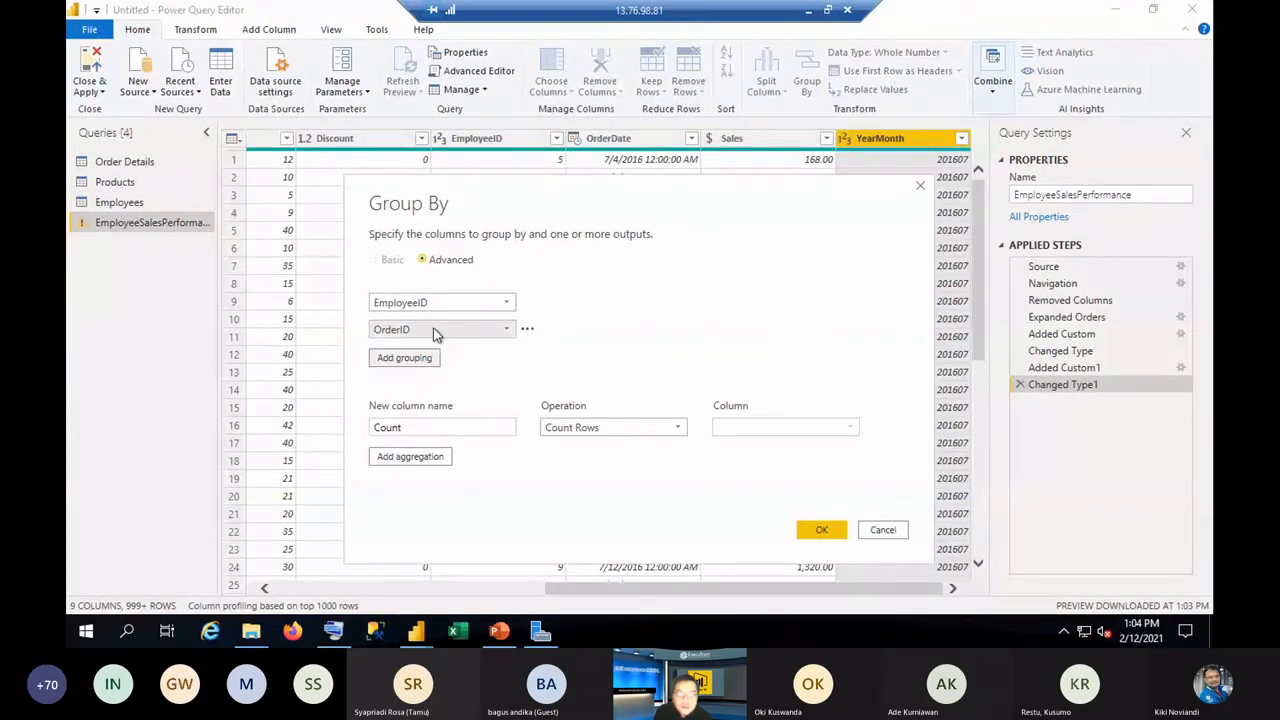
left_click(436, 334)
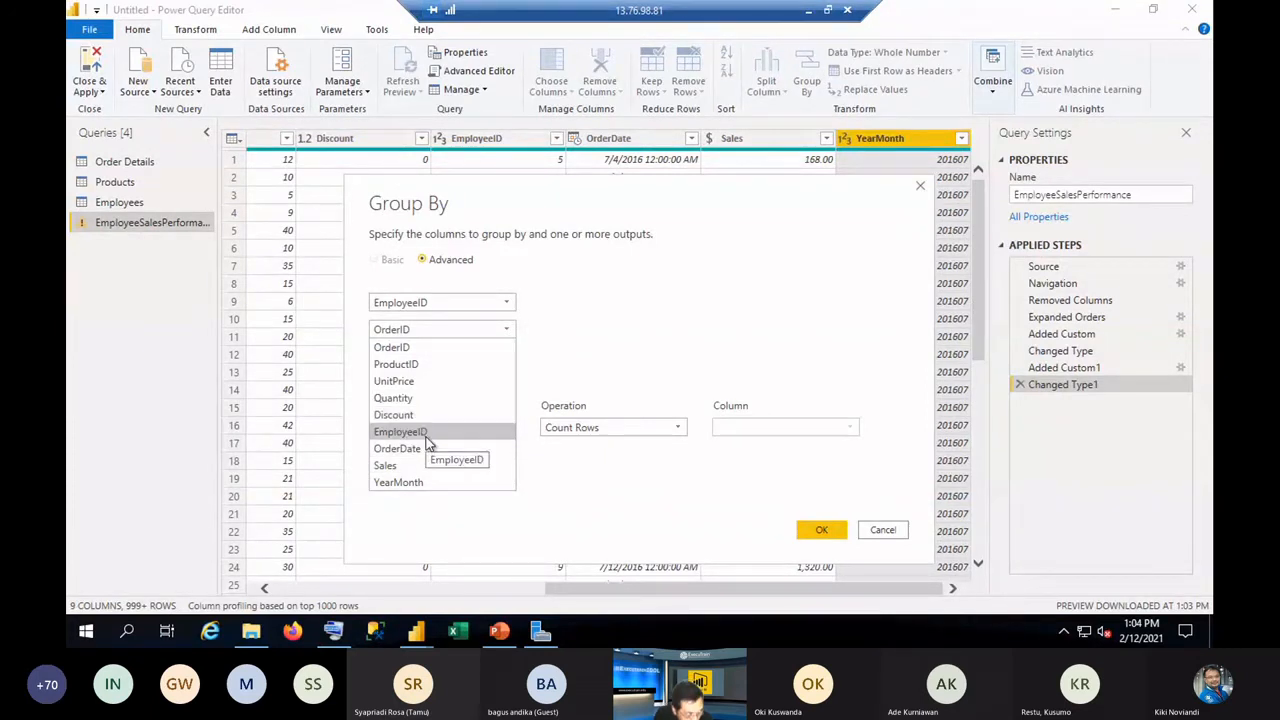
left_click(418, 483)
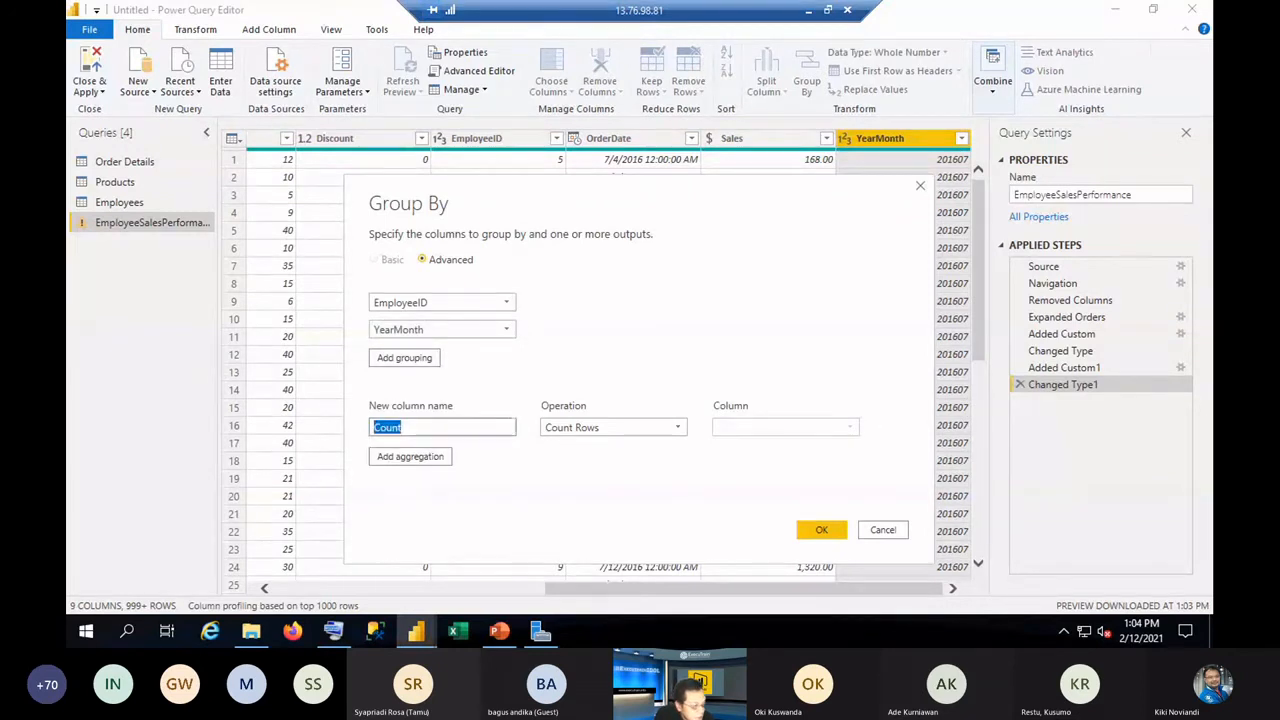
Define the aggregation as a new column named Sales that sums the Sales column, and apply the grouping.
left_click(430, 427)
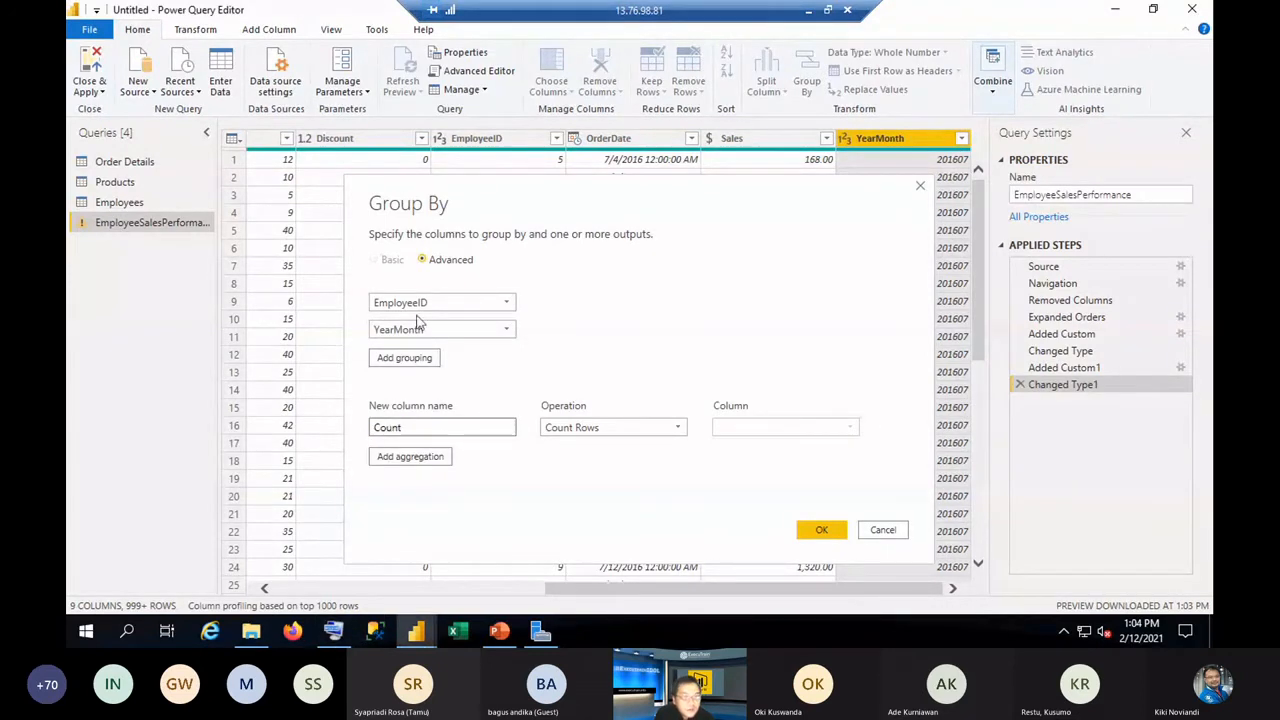
left_click_drag(410, 427, 298, 412)
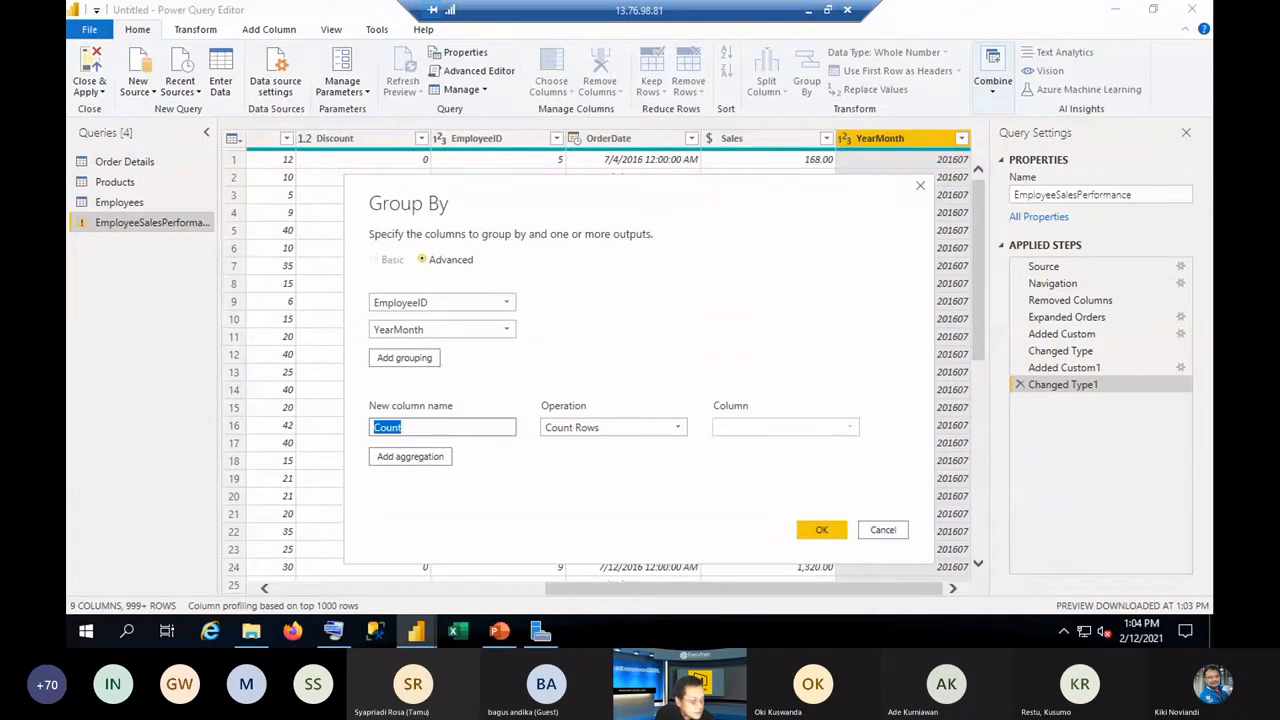
type("A")
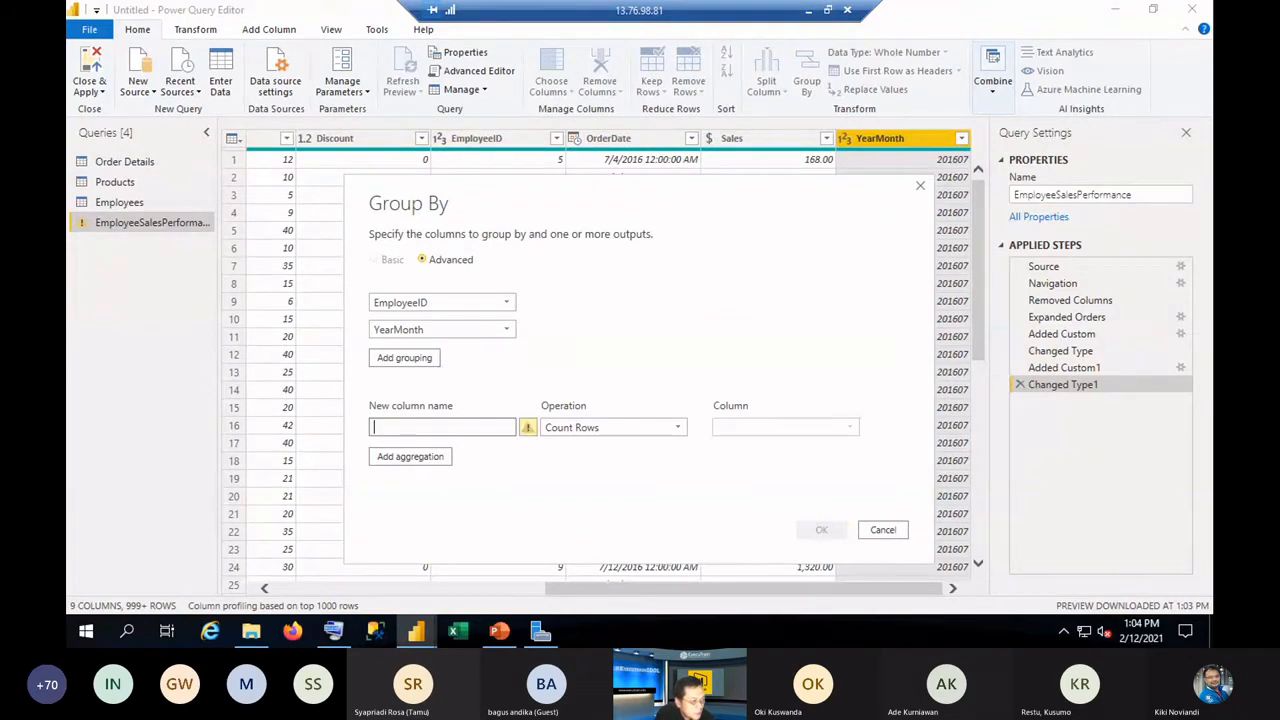
type("Sales")
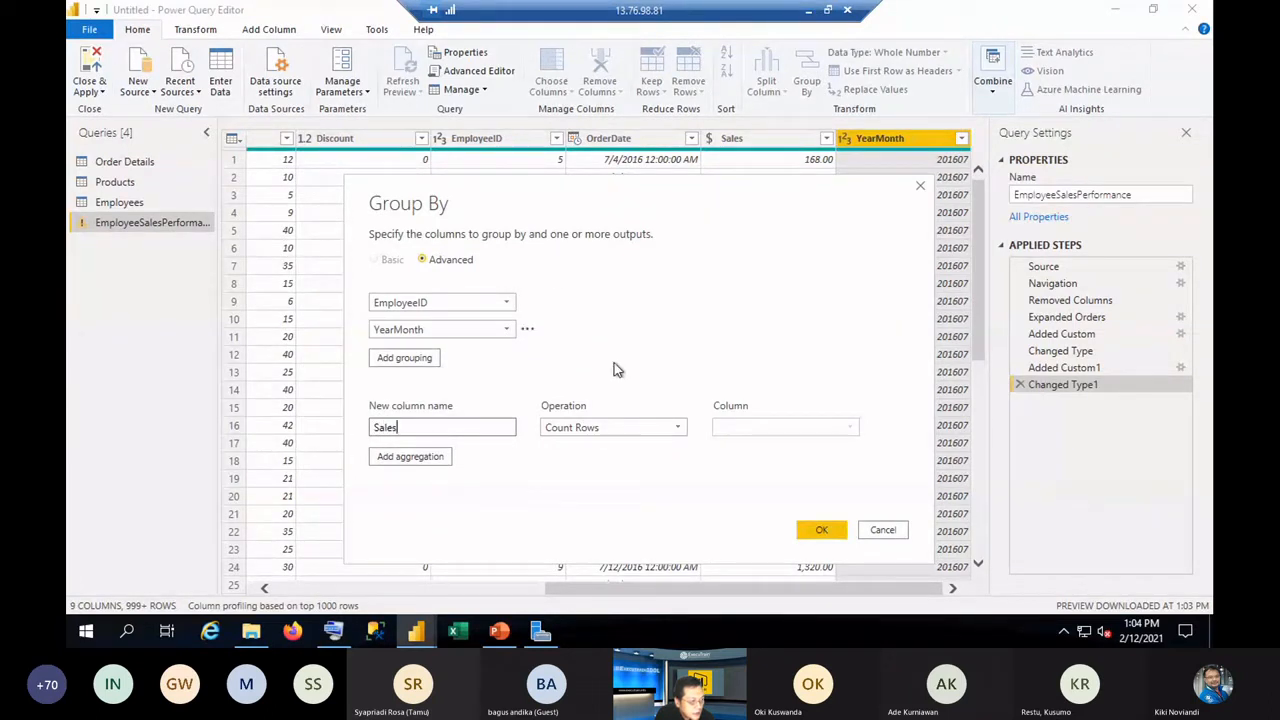
left_click(610, 427)
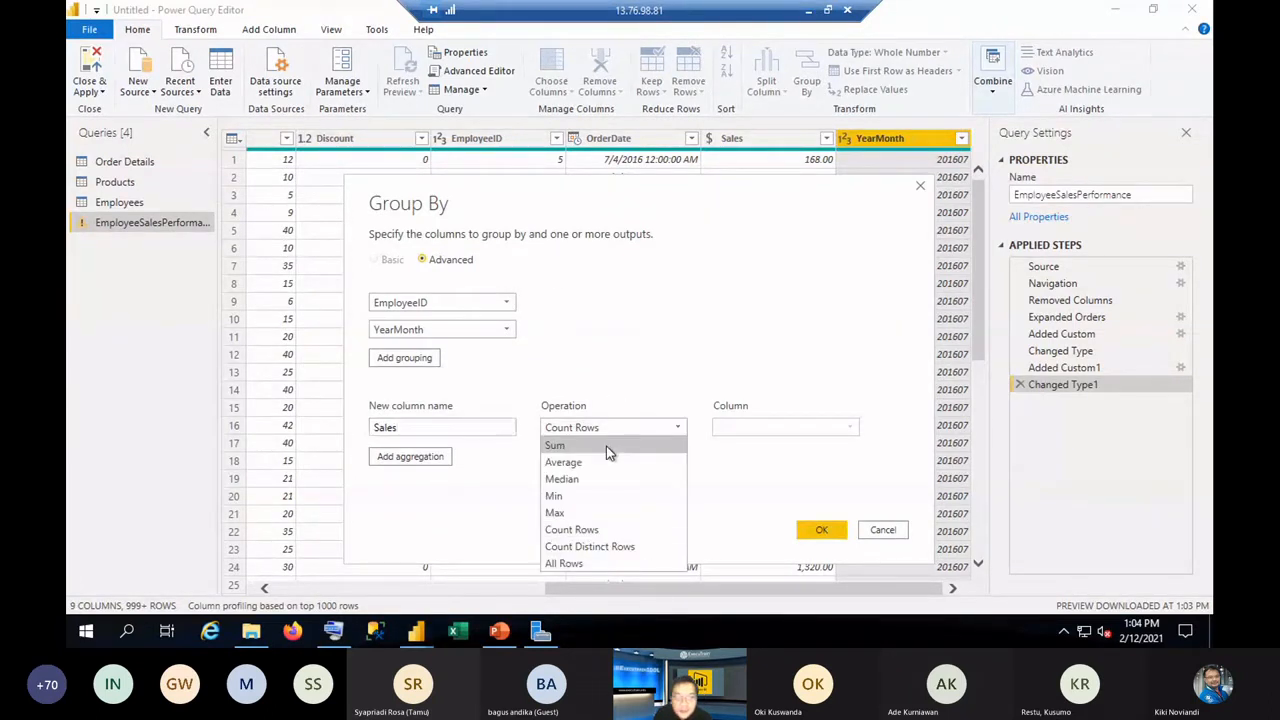
left_click(580, 443)
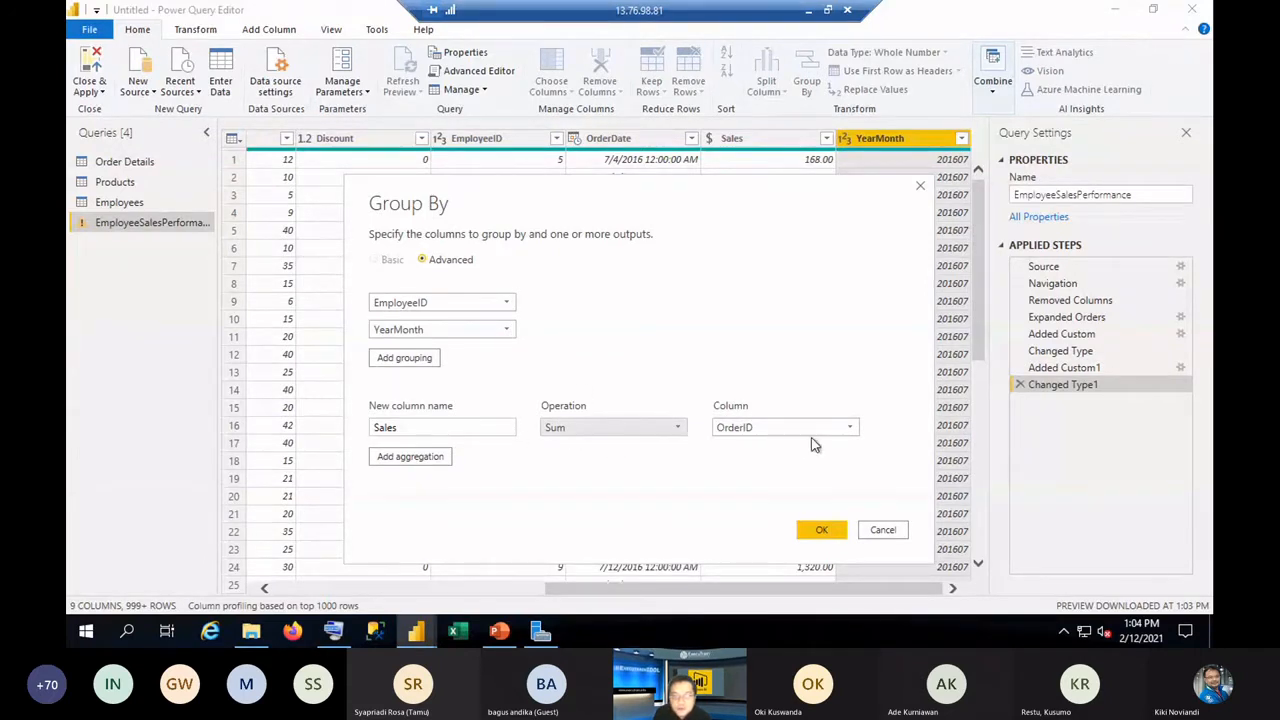
left_click(849, 427)
left_click(735, 562)
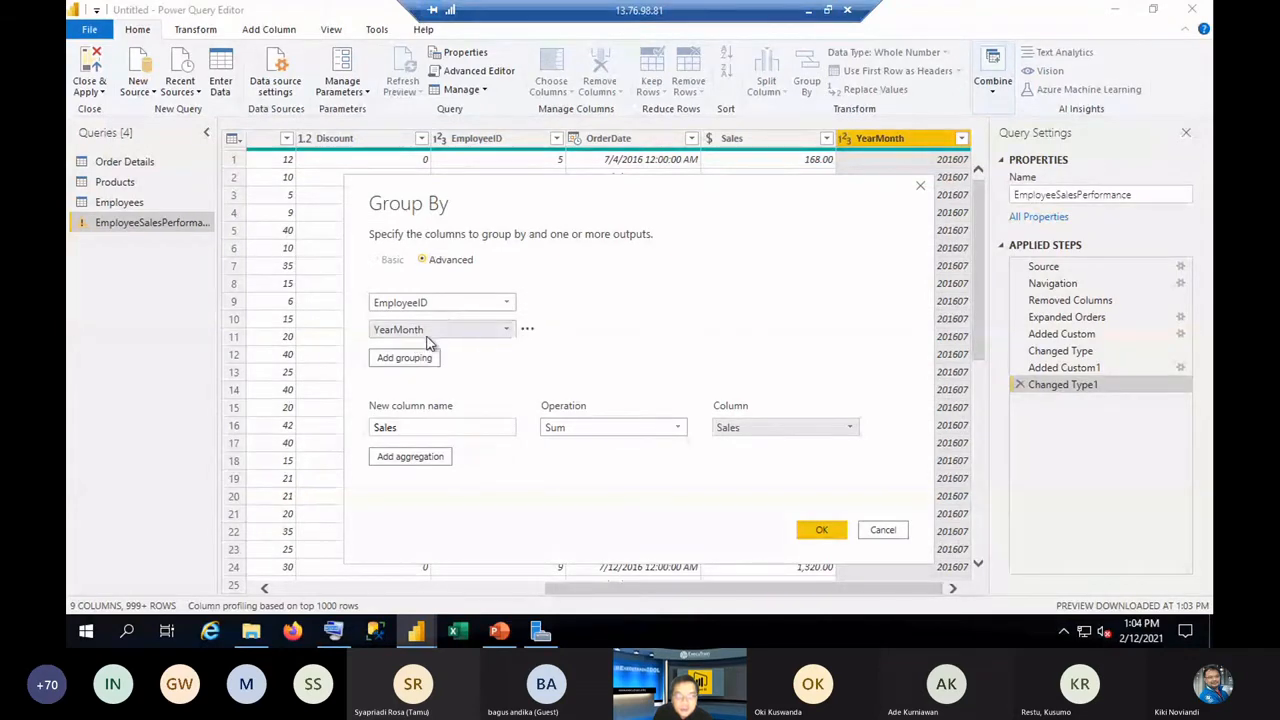
left_click(826, 534)
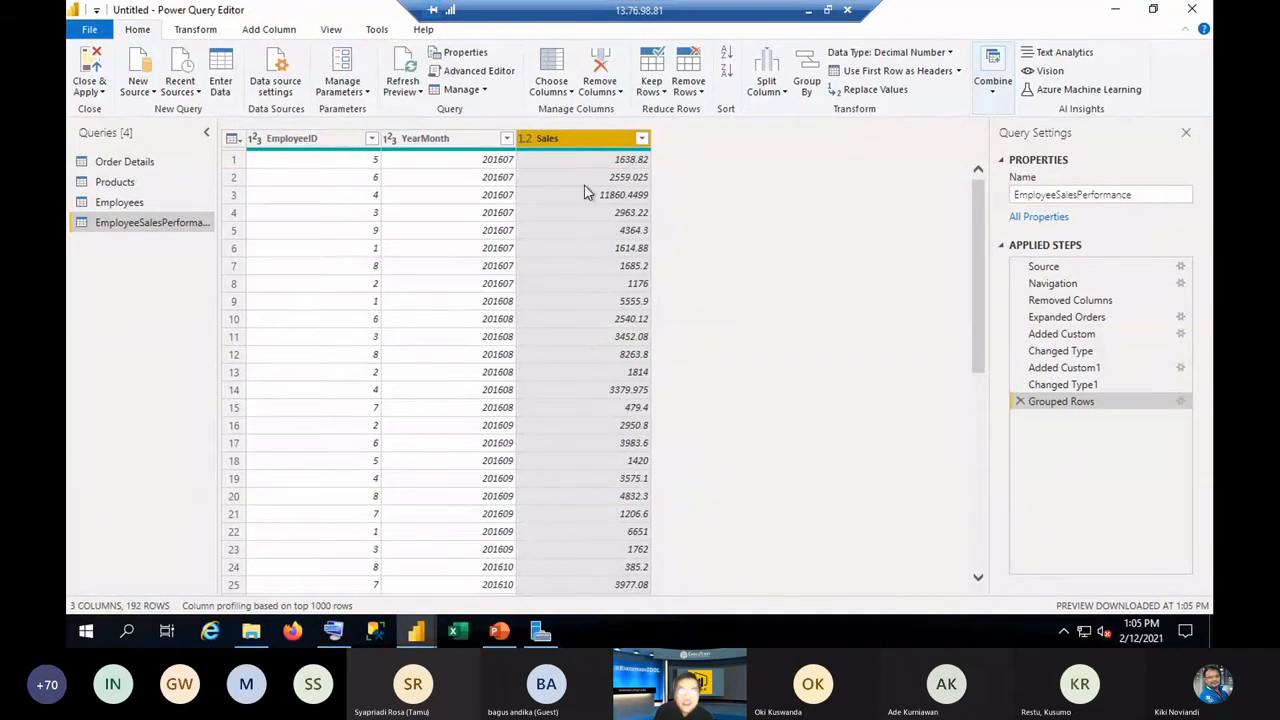
Change the grouped Sales column's data type to Fixed decimal number.
left_click(460, 144)
left_click(608, 143)
left_click(333, 138)
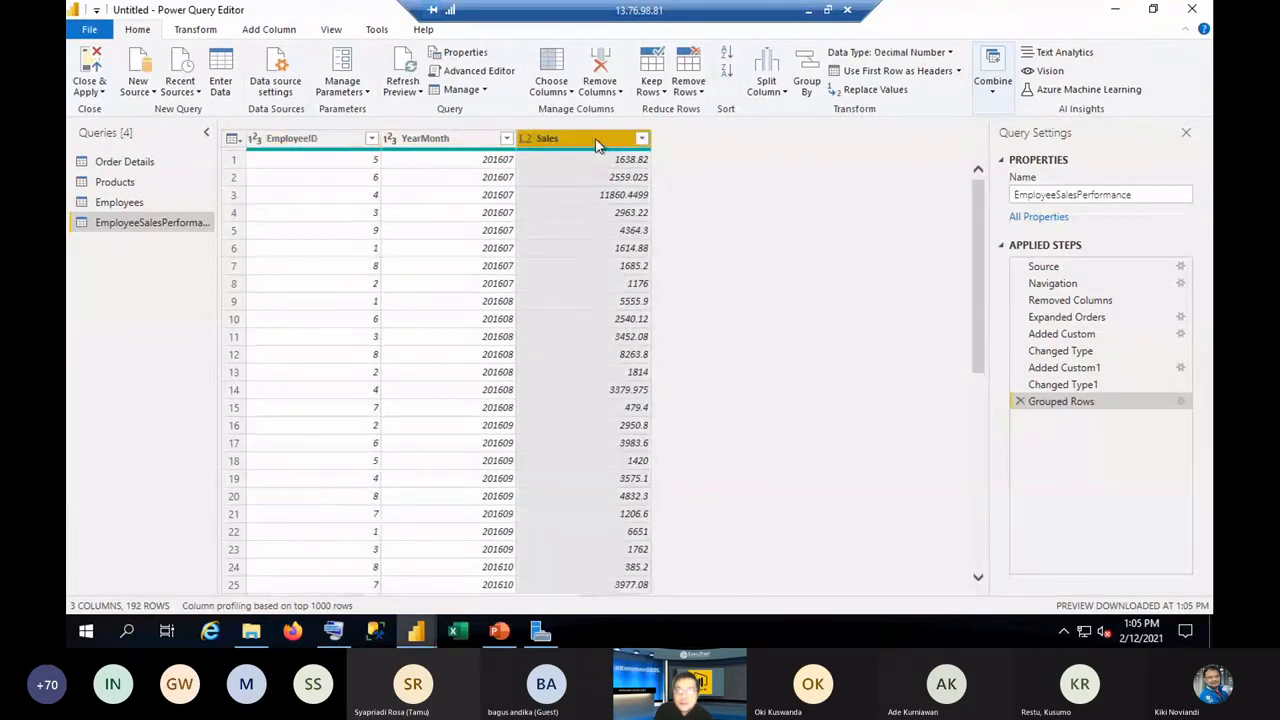
left_click(590, 140)
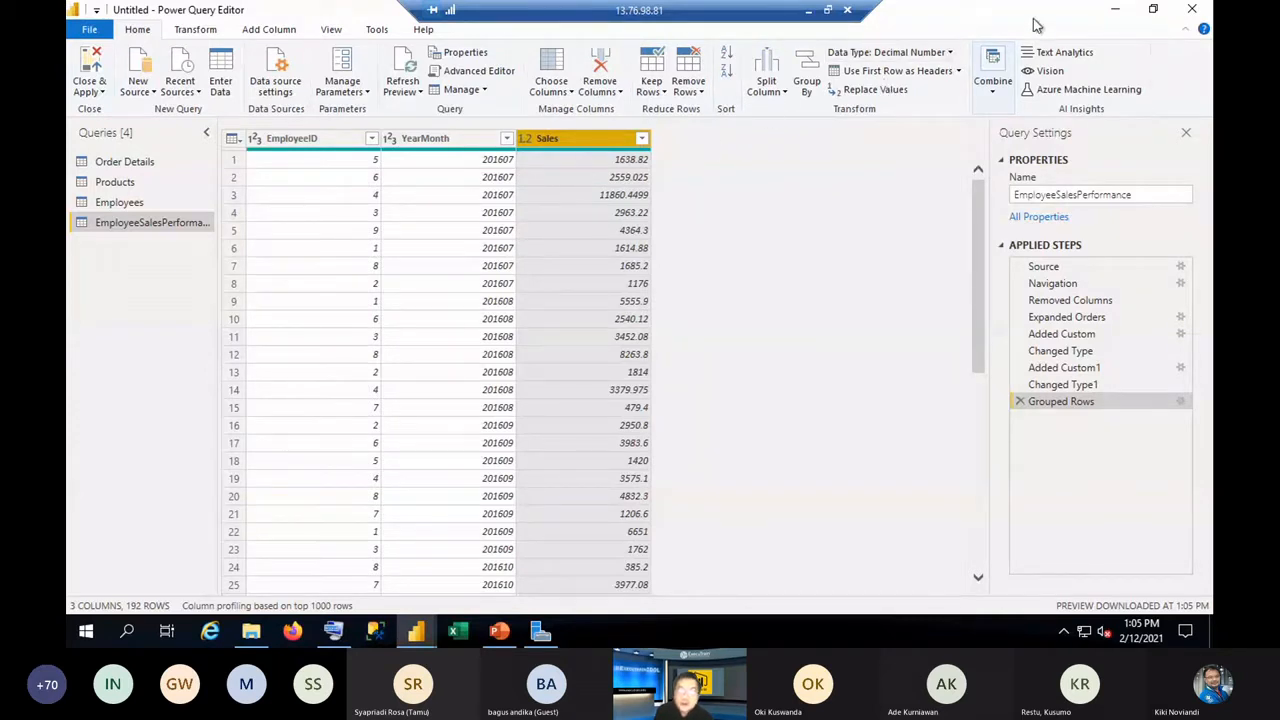
left_click(951, 53)
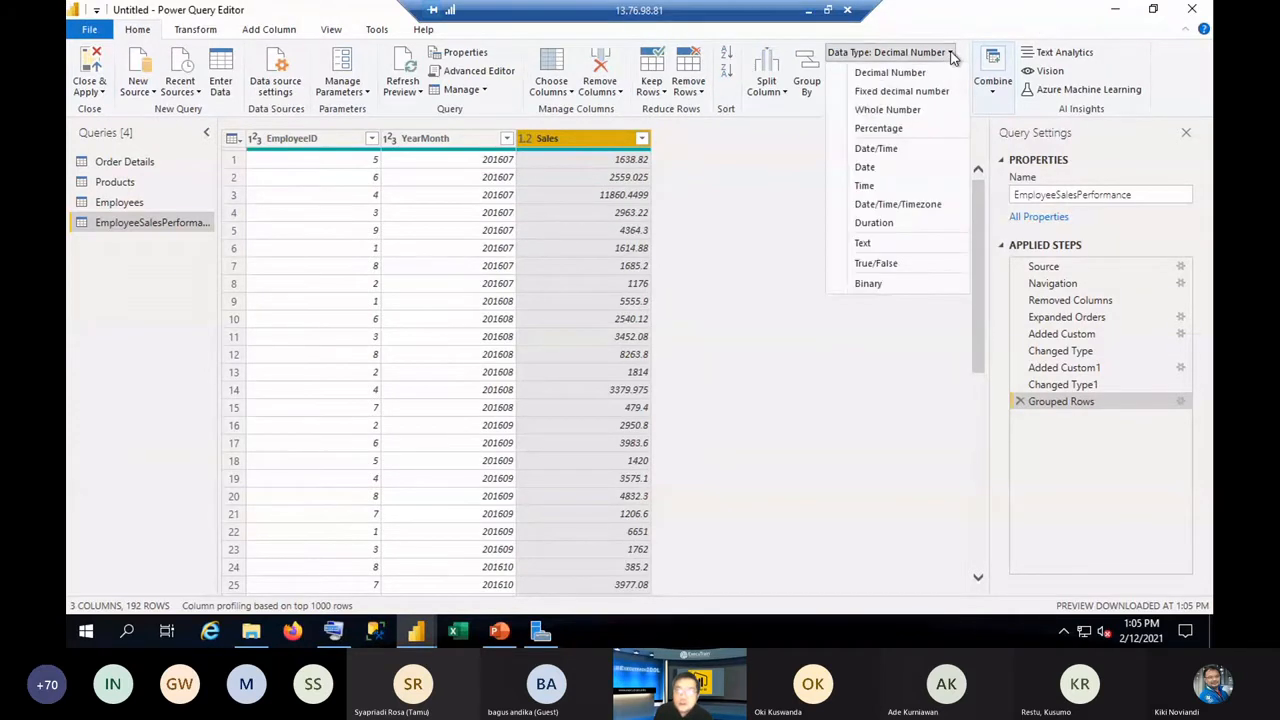
left_click(920, 93)
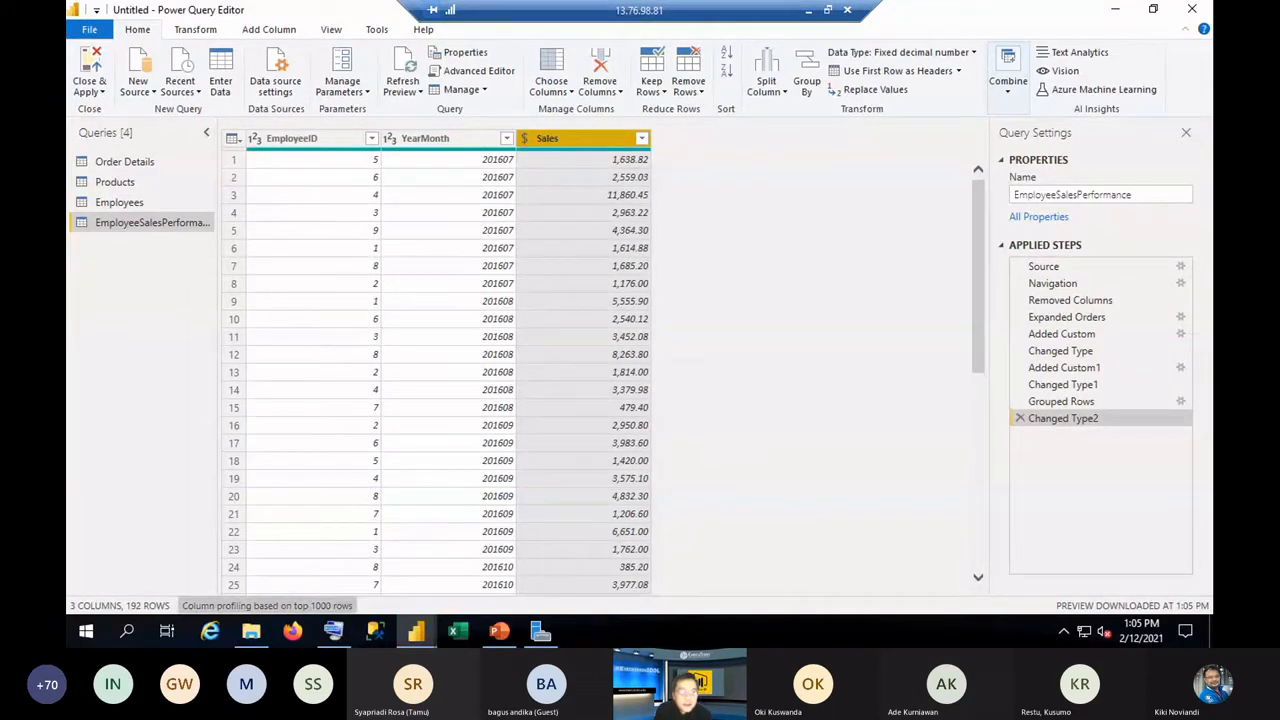
Switch to File Explorer, open the SalesTarget2016 workbook from the Target folder in Excel, and dismiss the document recovery list.
left_click(251, 632)
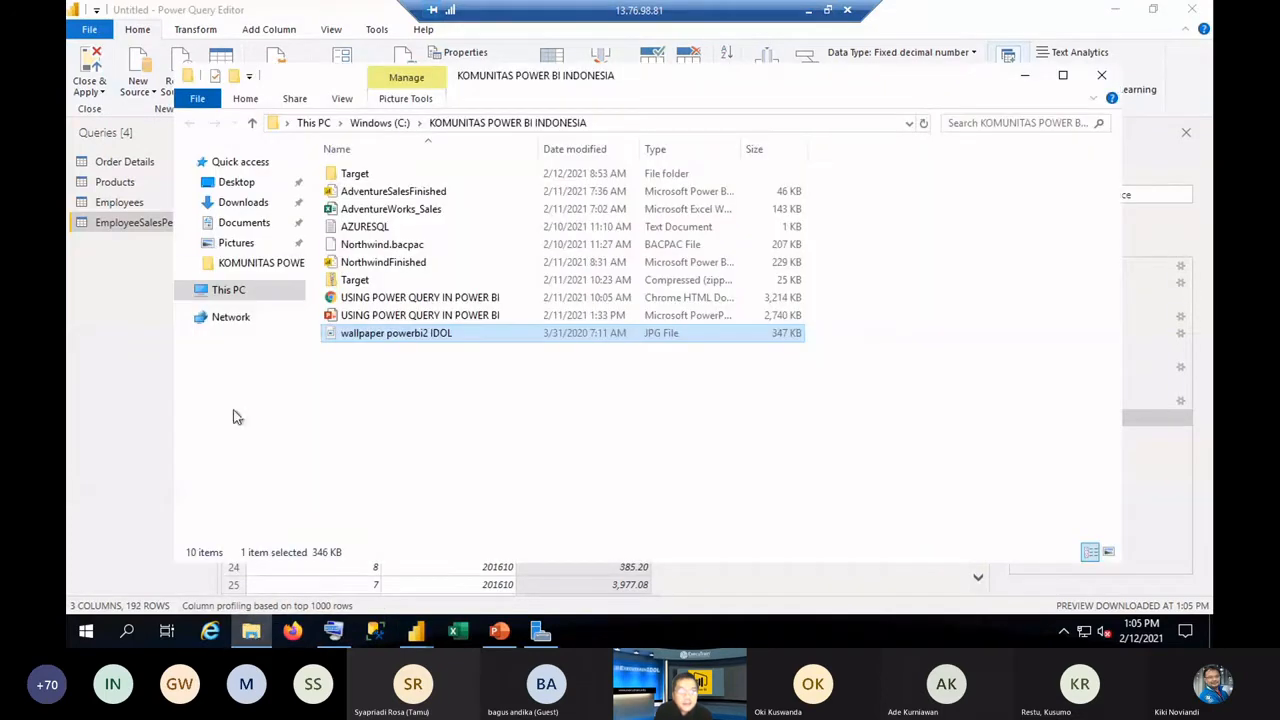
double_click(360, 174)
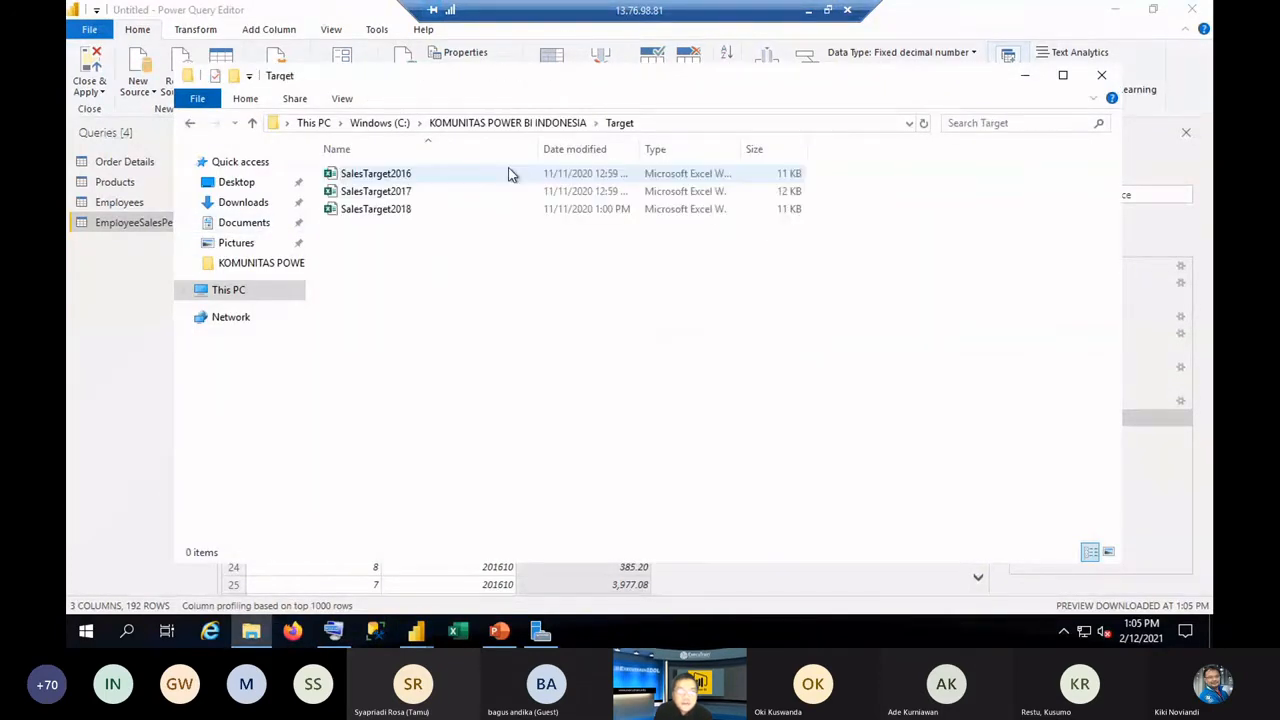
double_click(418, 177)
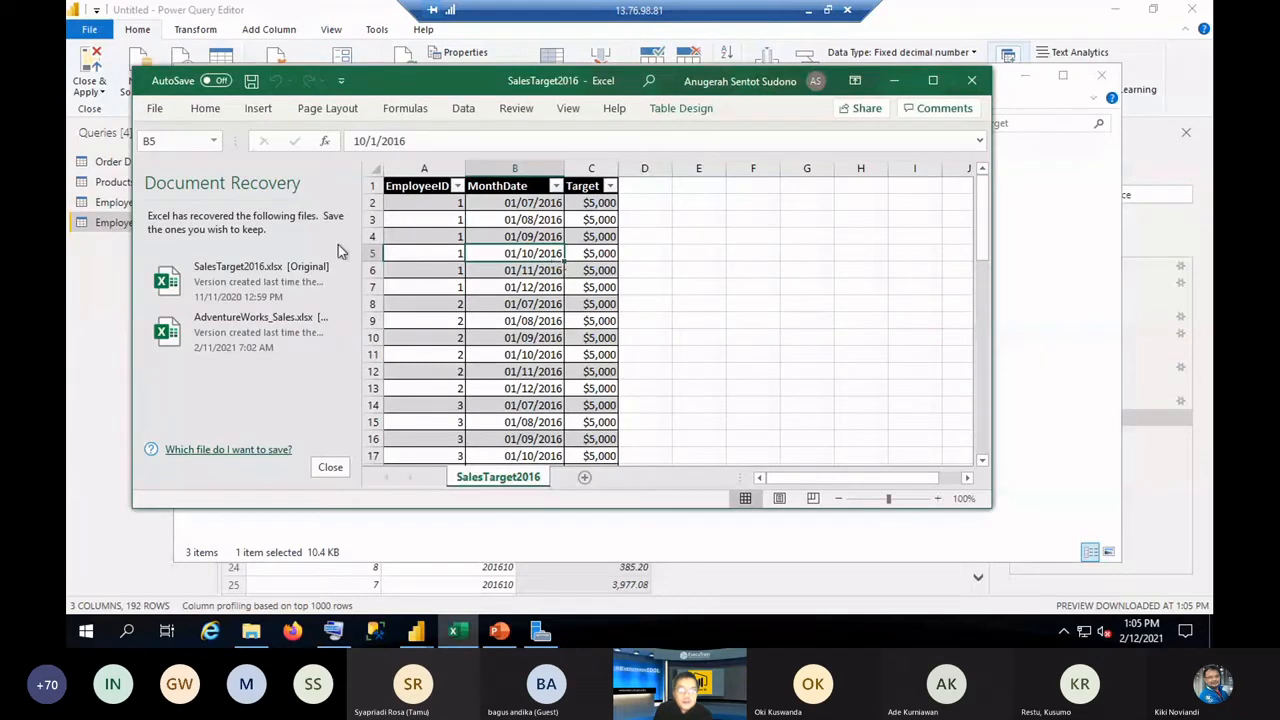
left_click(323, 468)
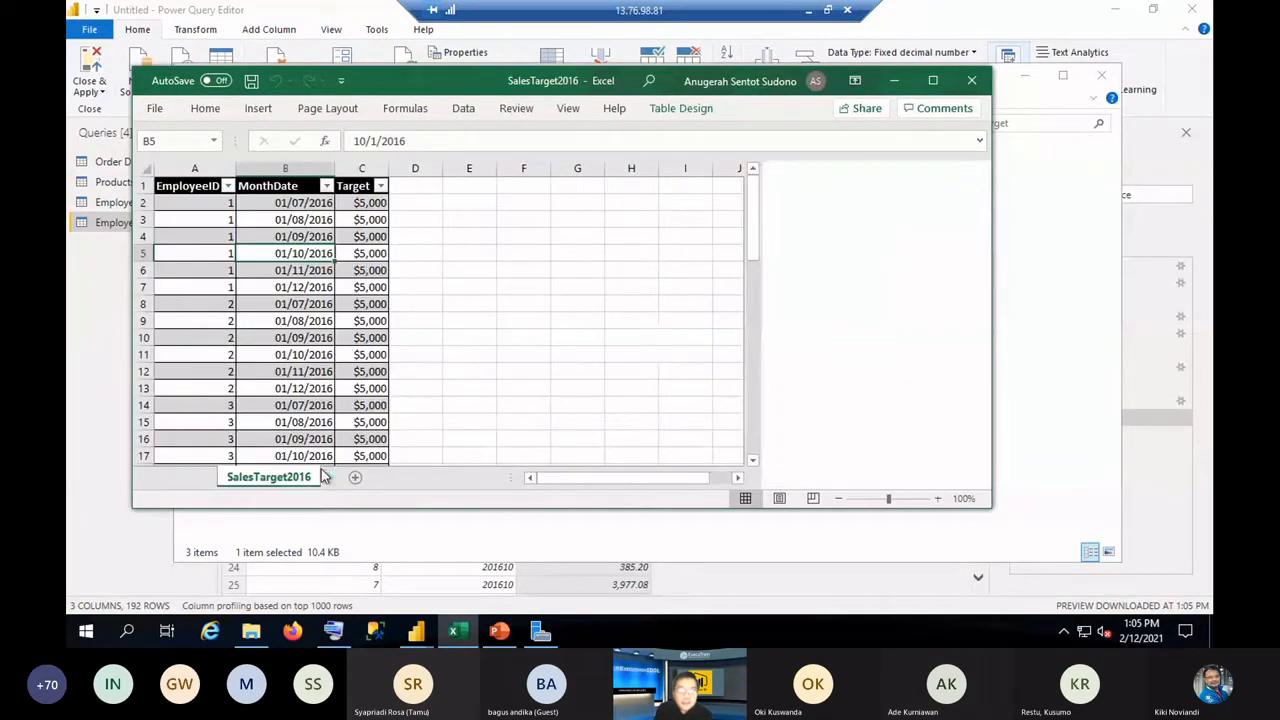
Examine the EmployeeID, MonthDate and Target columns in the SalesTarget2016 workbook, then close it.
left_click(932, 80)
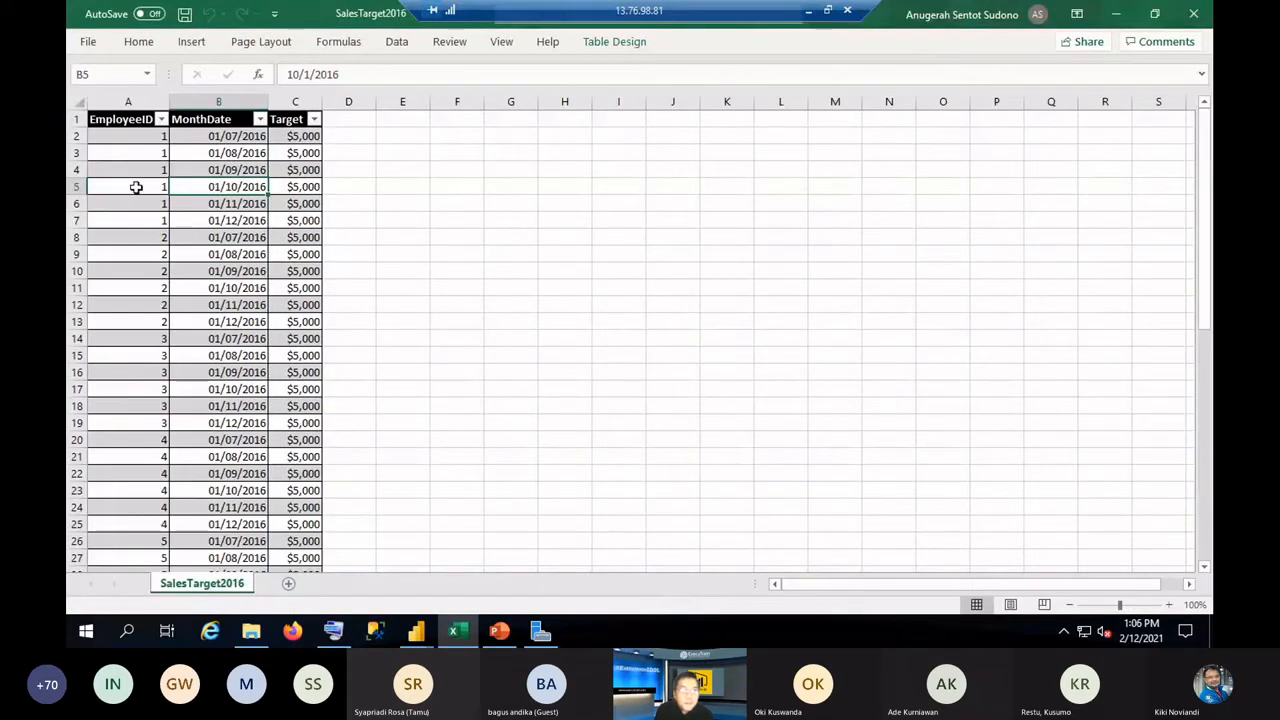
scroll(129, 209, "down", 5)
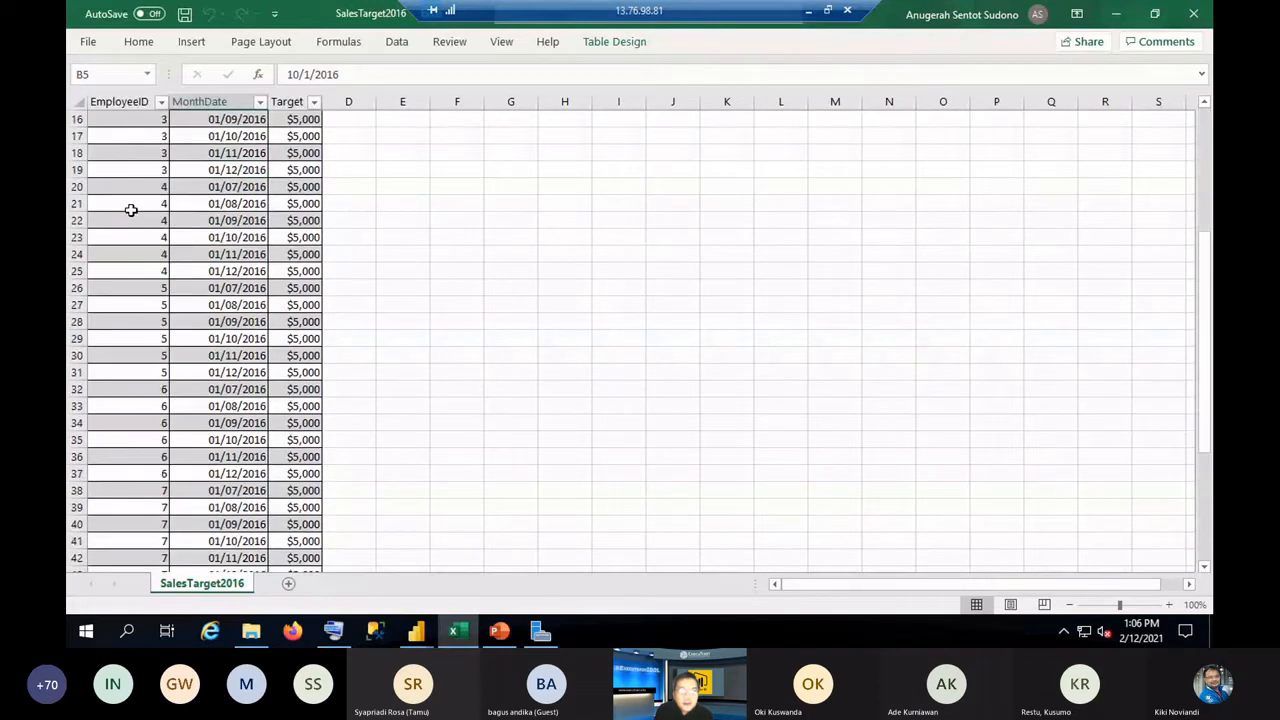
scroll(129, 209, "up", 5)
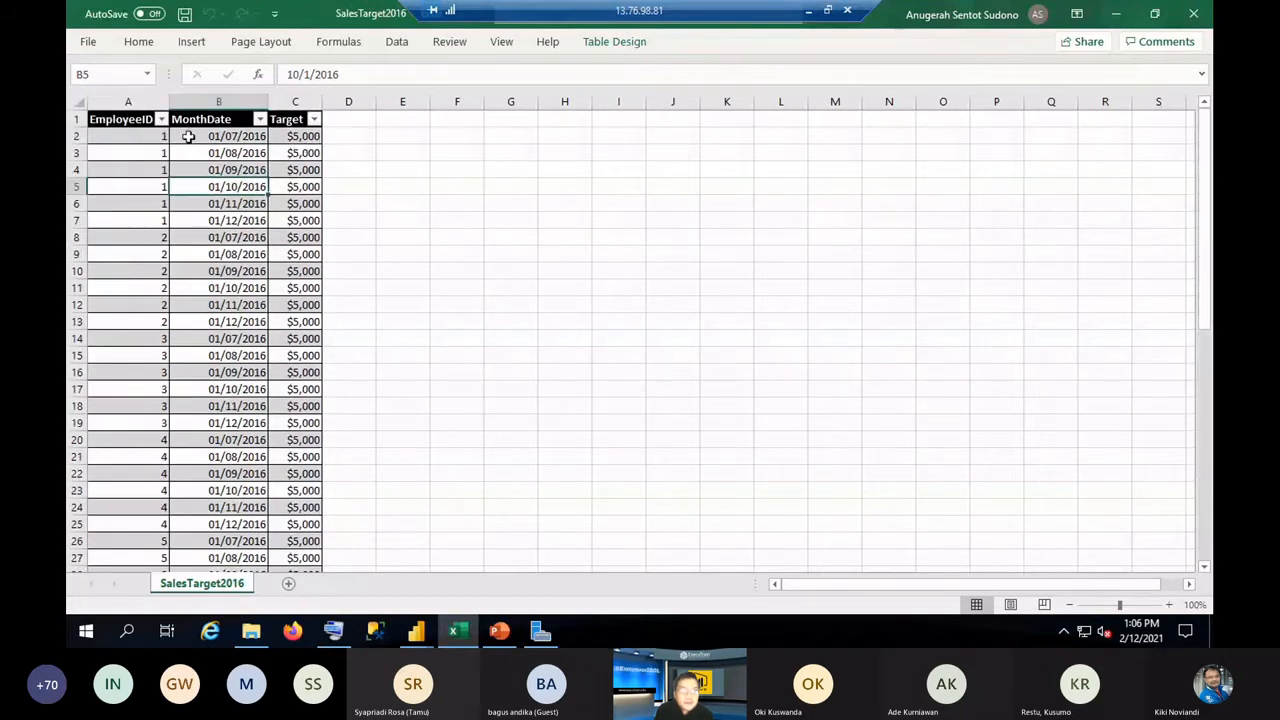
left_click(262, 138)
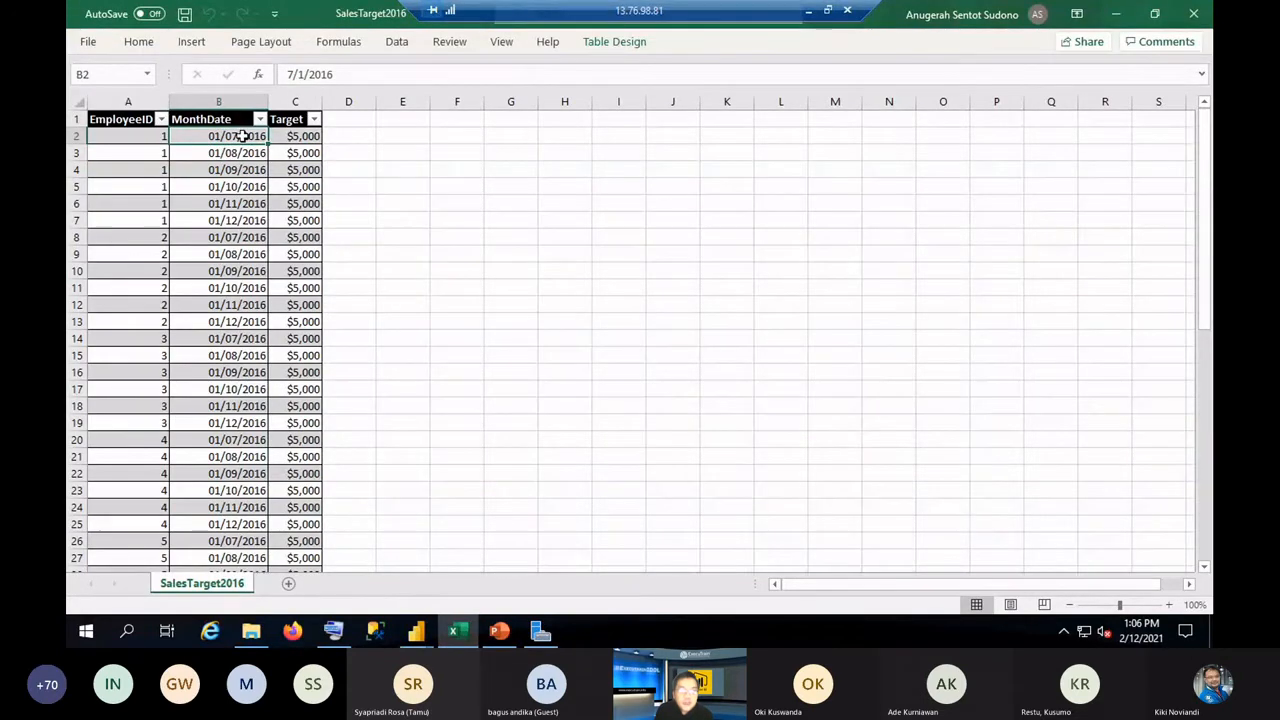
left_click(300, 138)
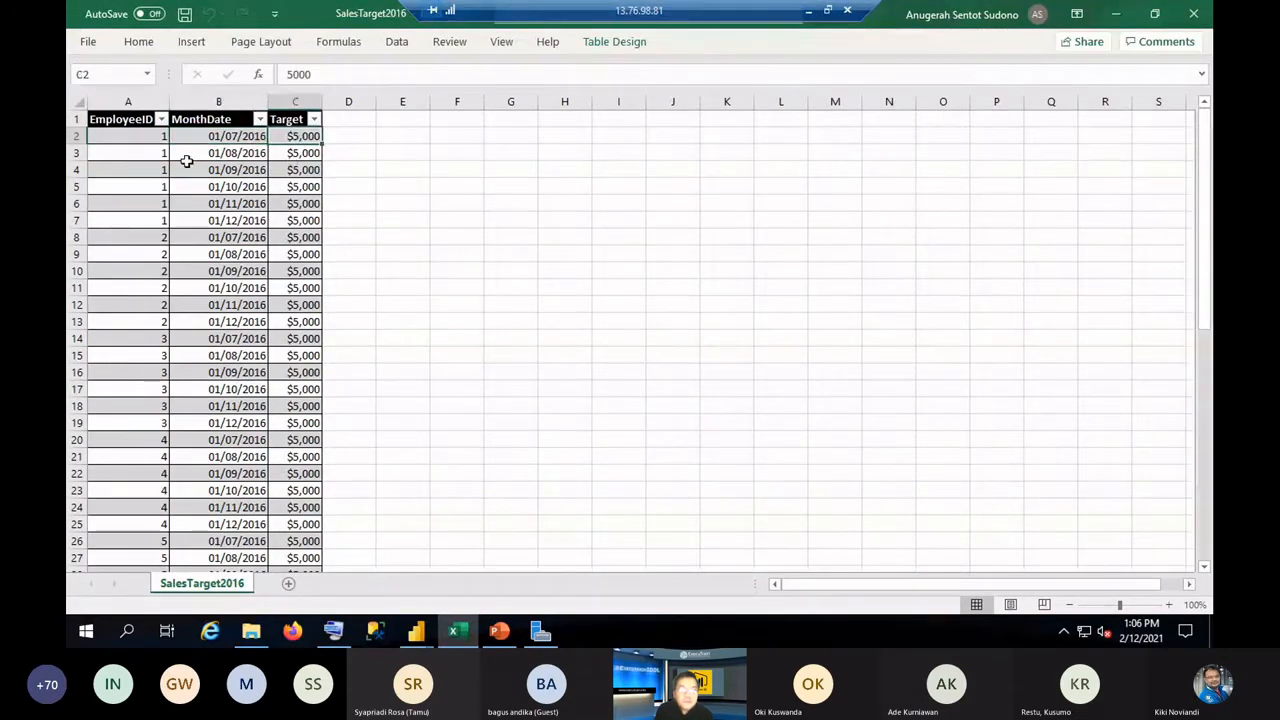
left_click(306, 151)
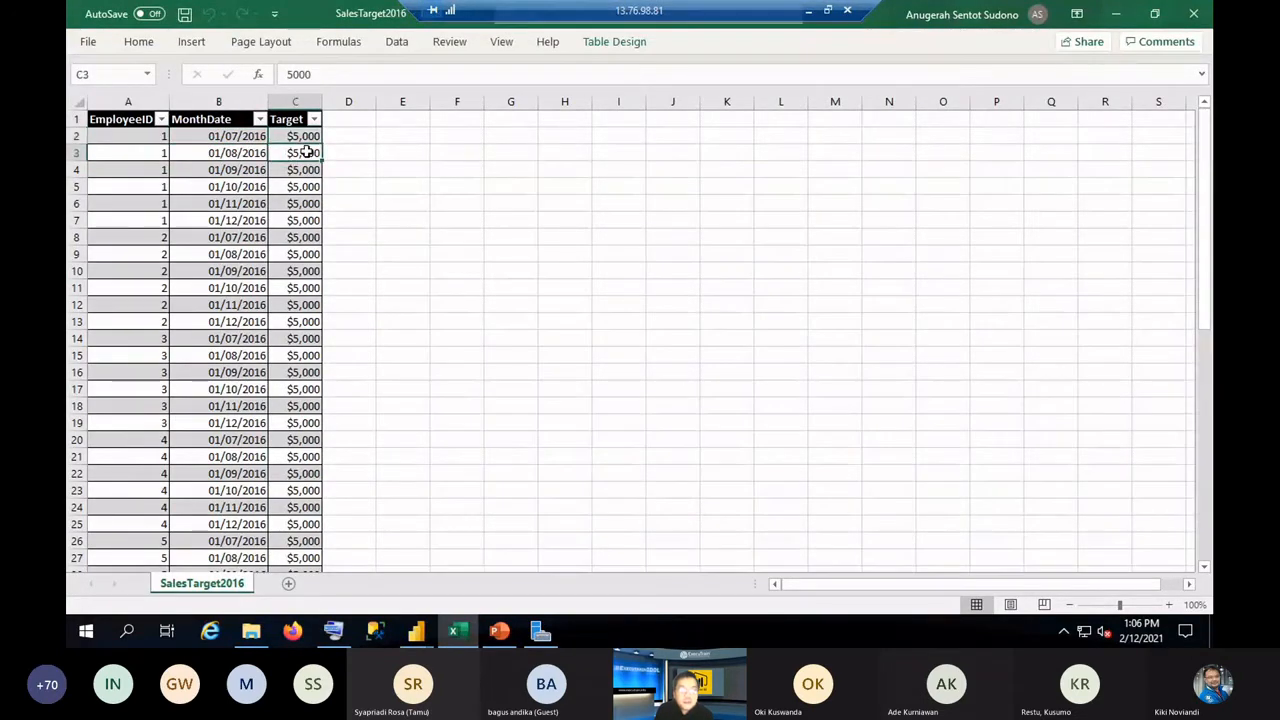
left_click(1183, 14)
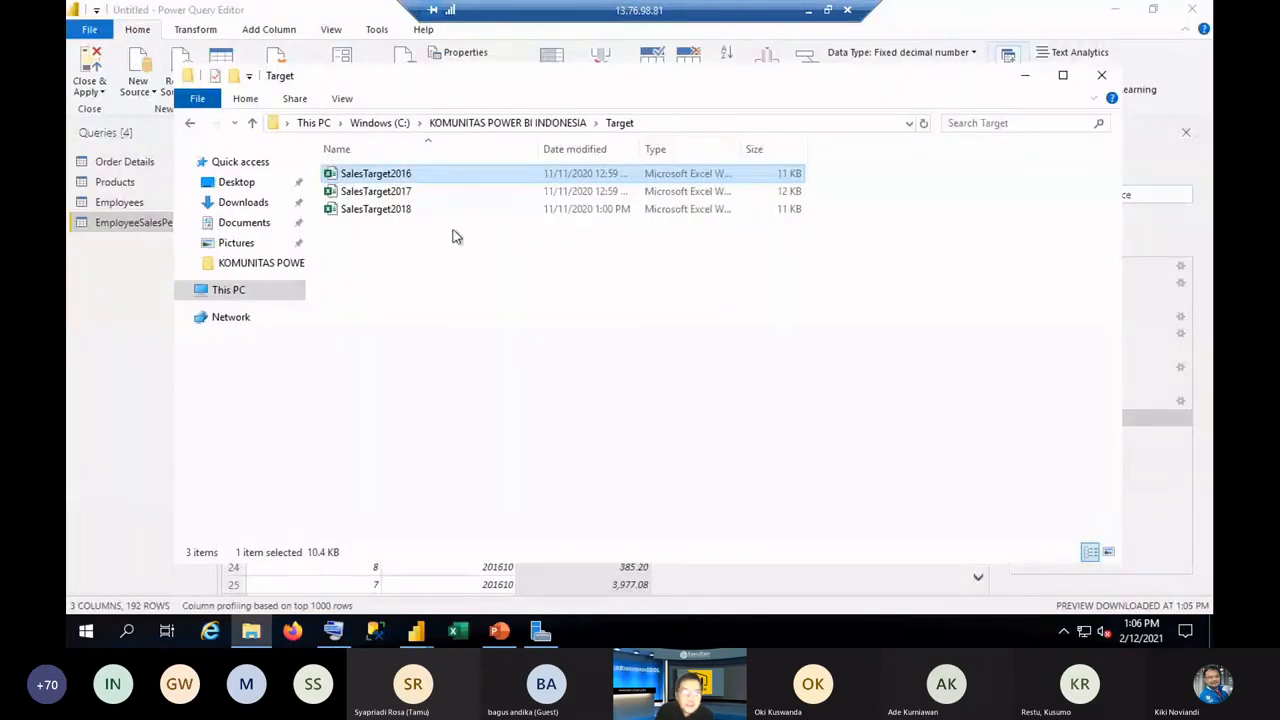
Return to the Power Query Editor and connect to a new data source of the Folder type.
left_click(429, 264)
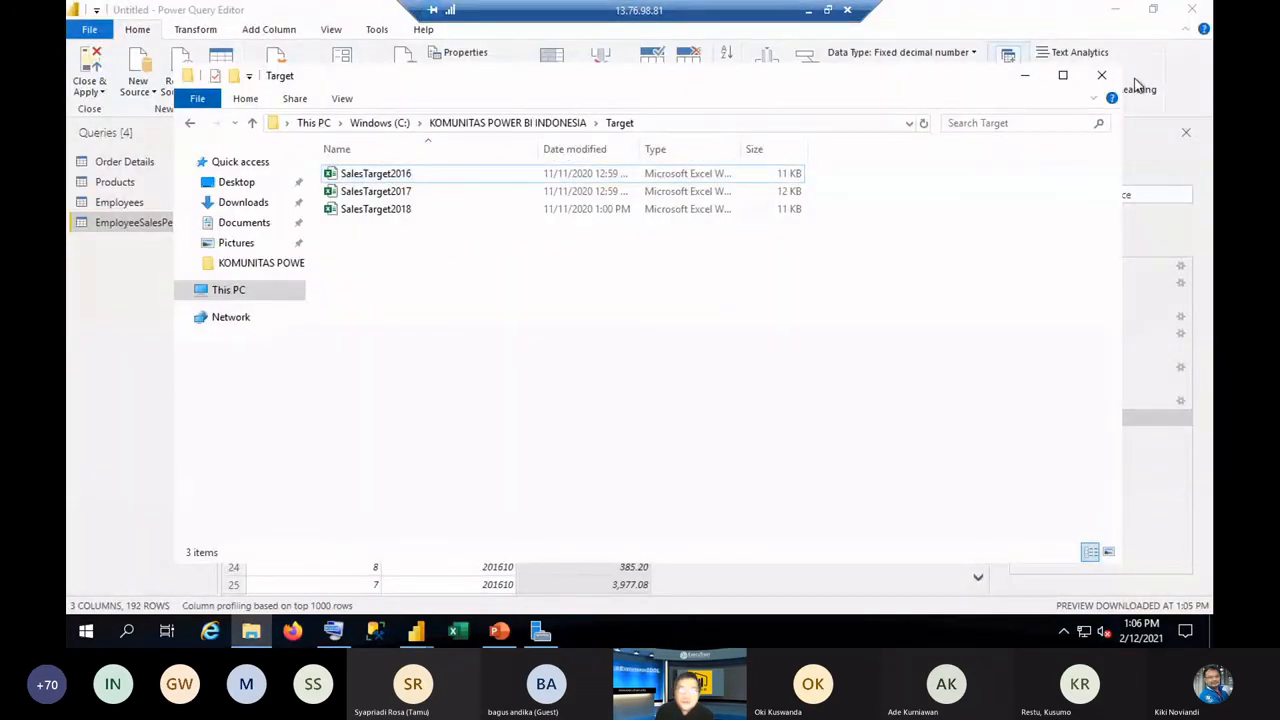
left_click(1026, 78)
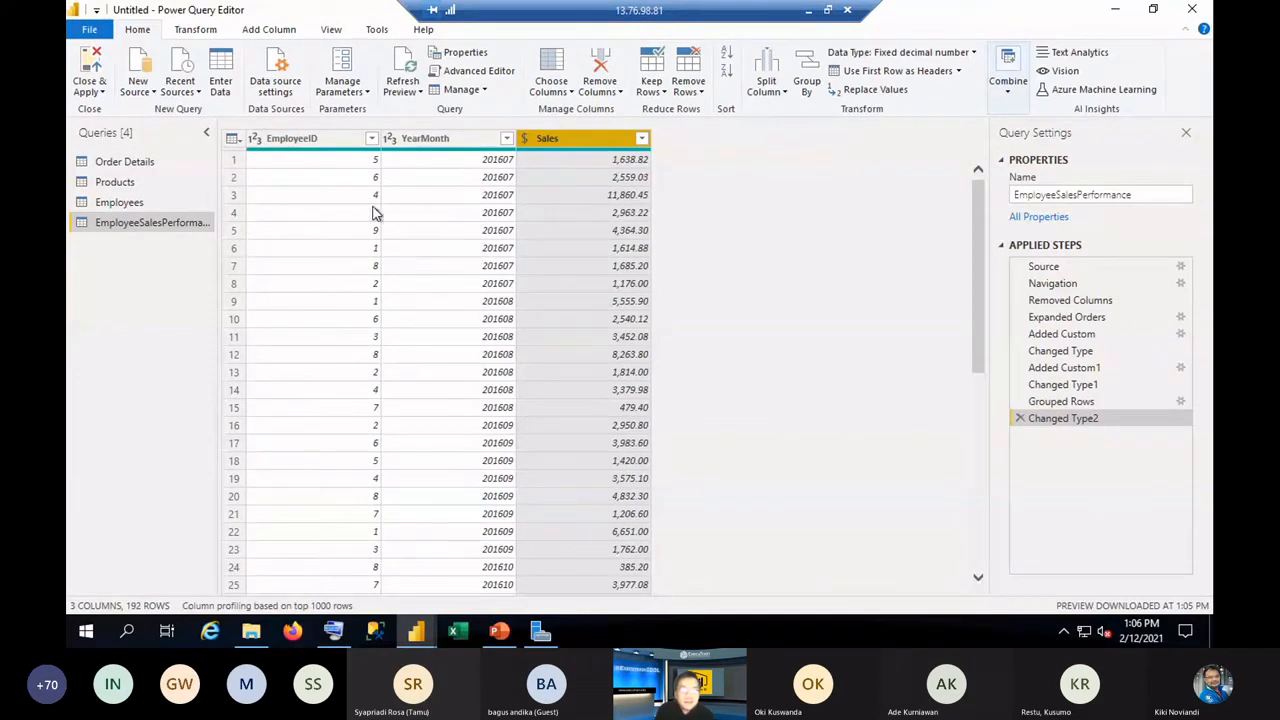
left_click(149, 90)
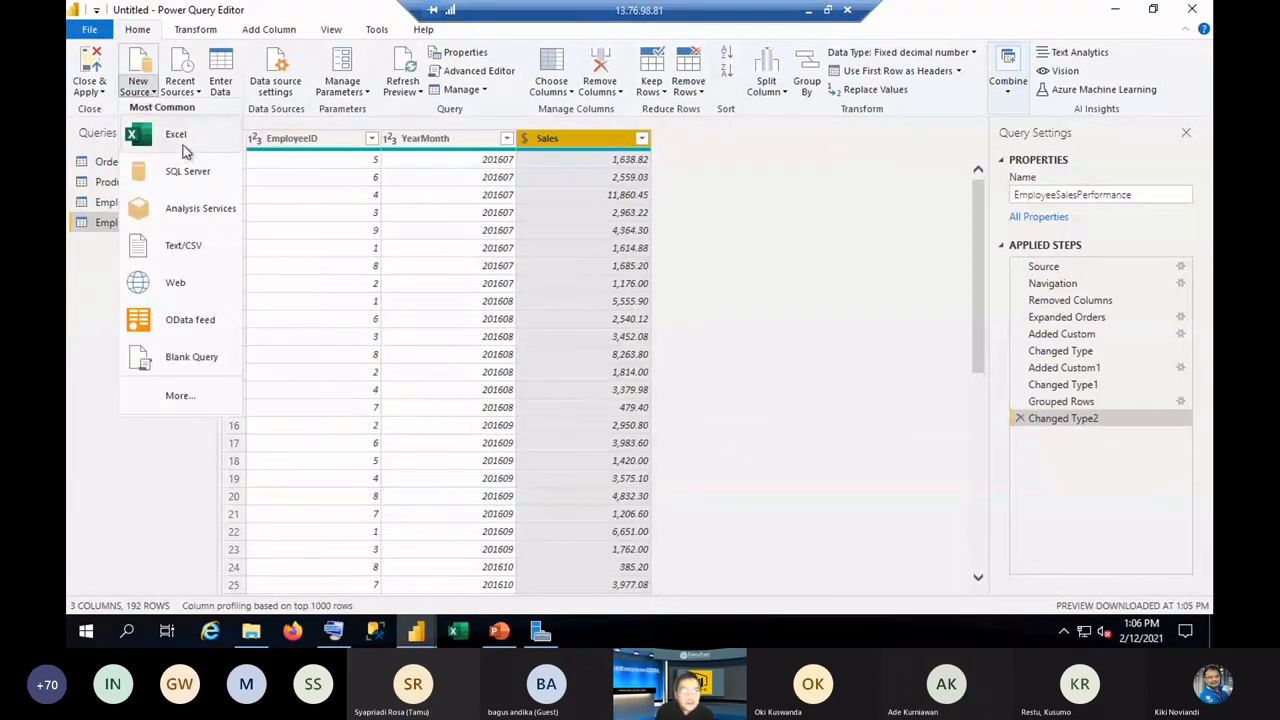
left_click(203, 400)
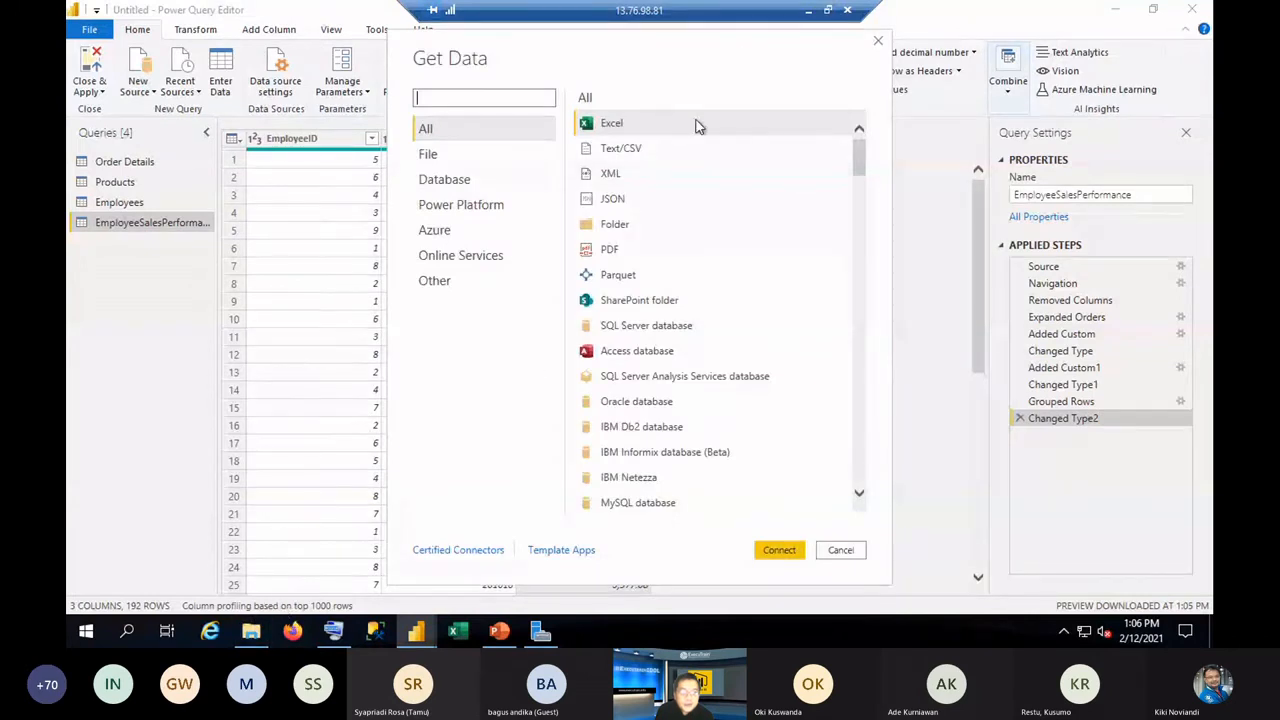
left_click(455, 155)
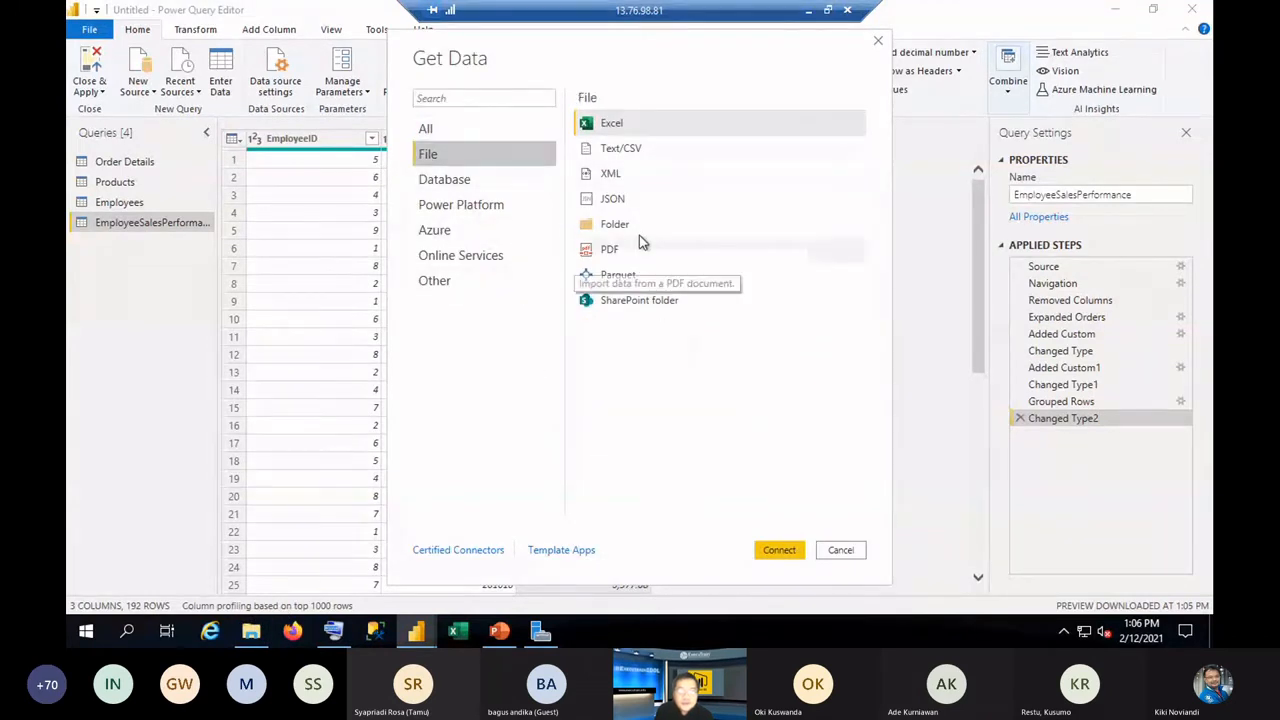
left_click(639, 228)
left_click(781, 553)
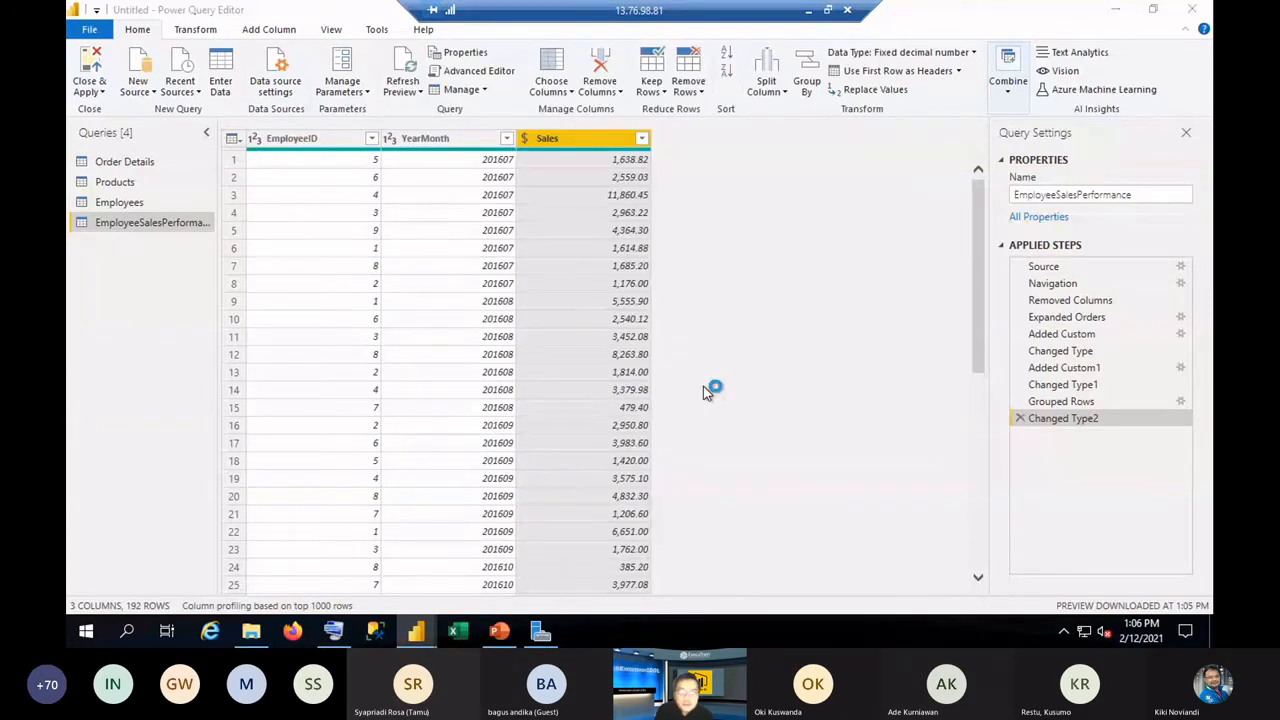
Choose the Target folder on the Windows (C:) drive as the folder path and load its file list.
left_click(777, 290)
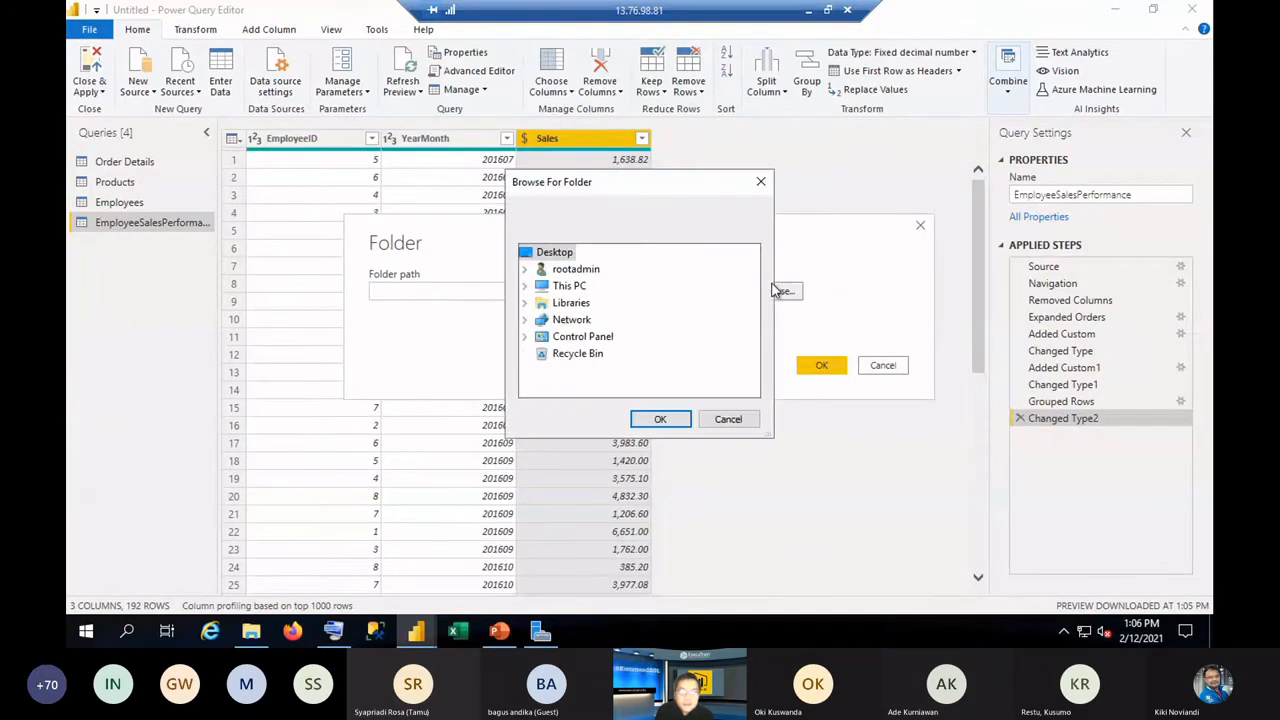
double_click(569, 286)
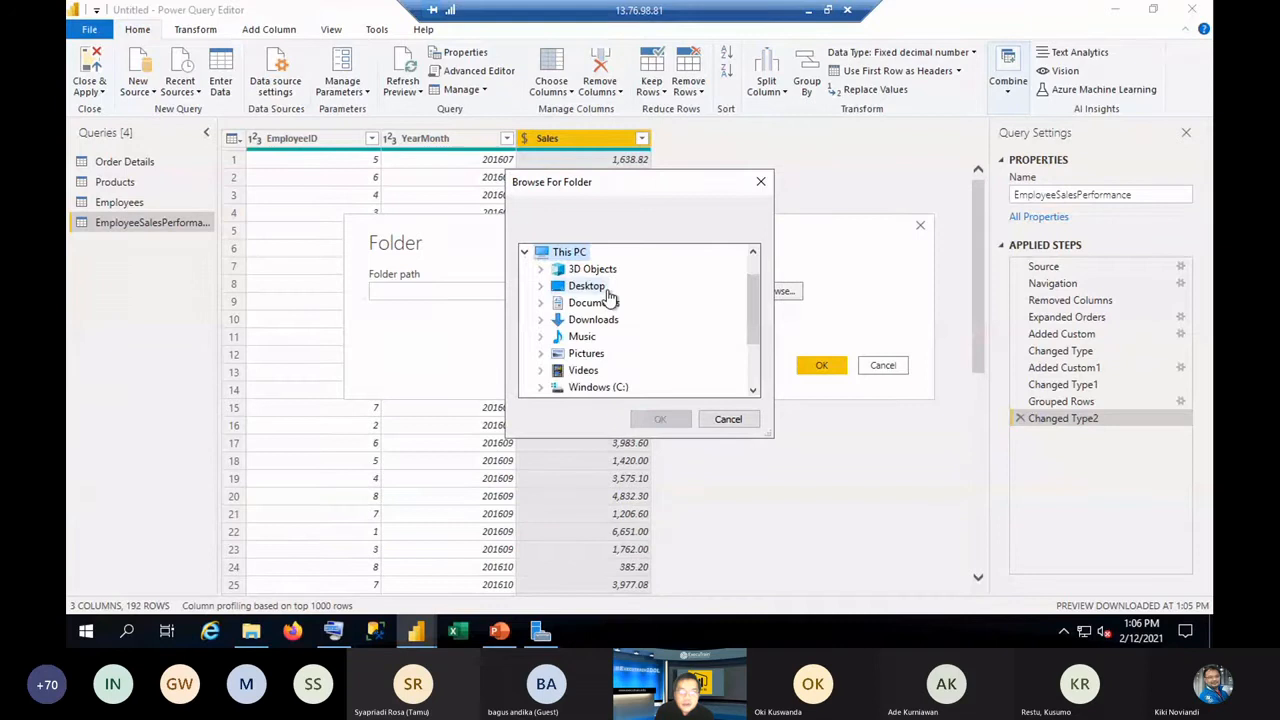
double_click(612, 387)
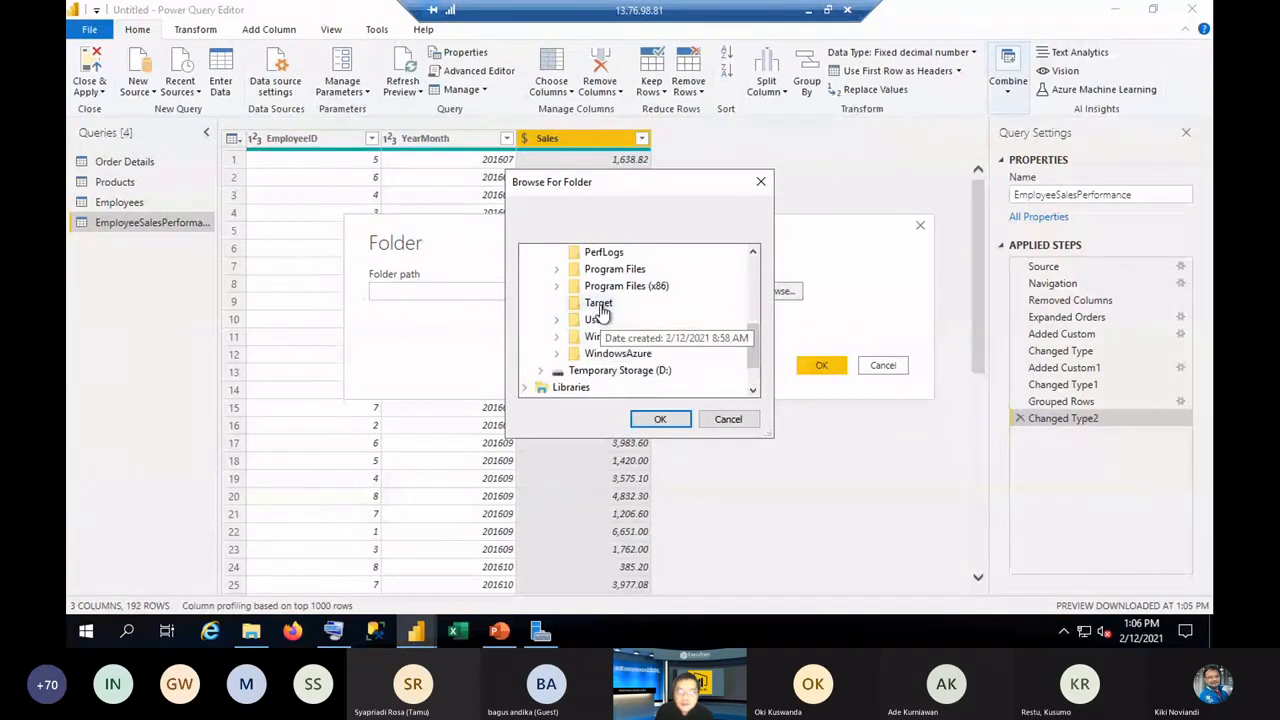
left_click(598, 303)
left_click(663, 422)
left_click(815, 366)
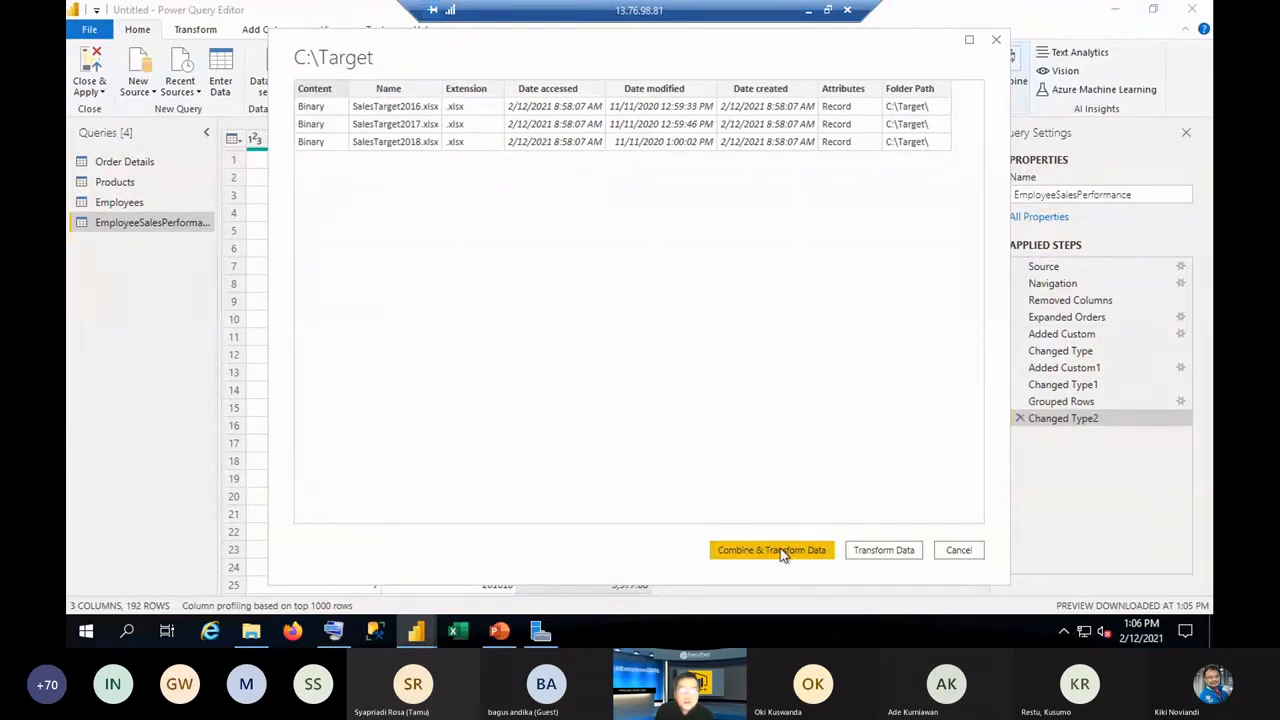
Combine and transform the files in C:\Target, extracting the TableSalesTarget table from each workbook.
left_click(499, 631)
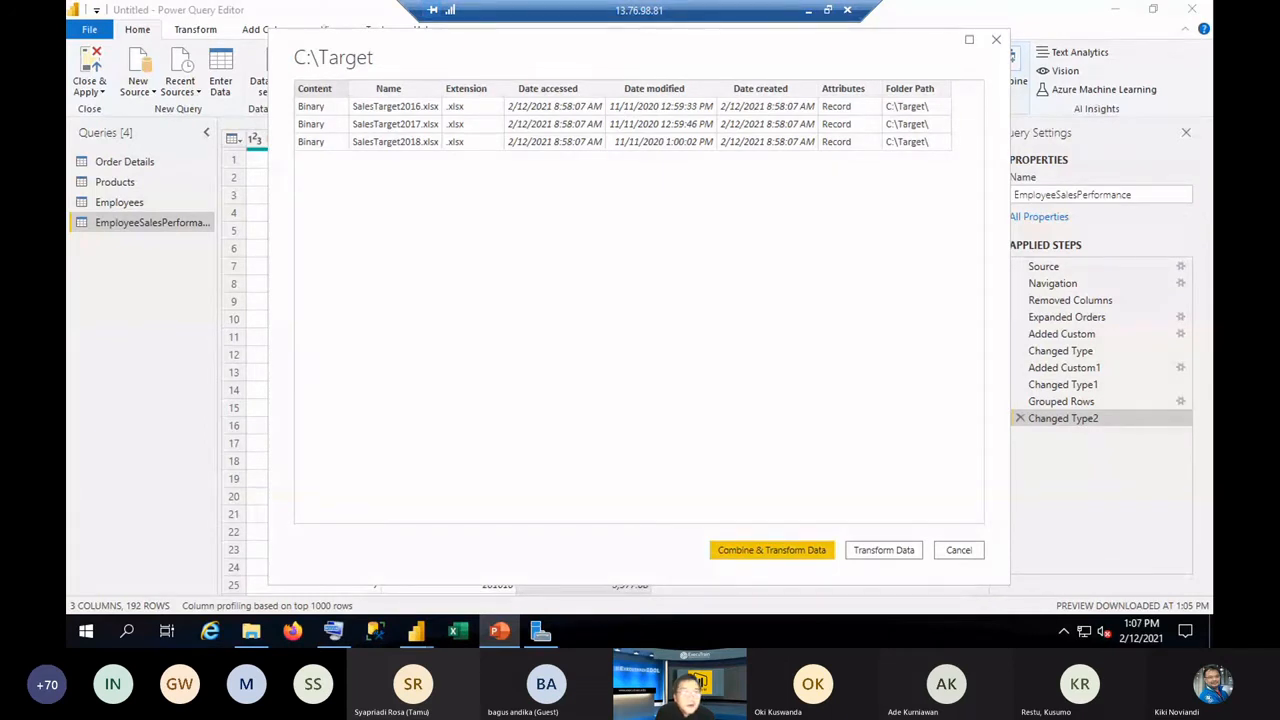
left_click(758, 558)
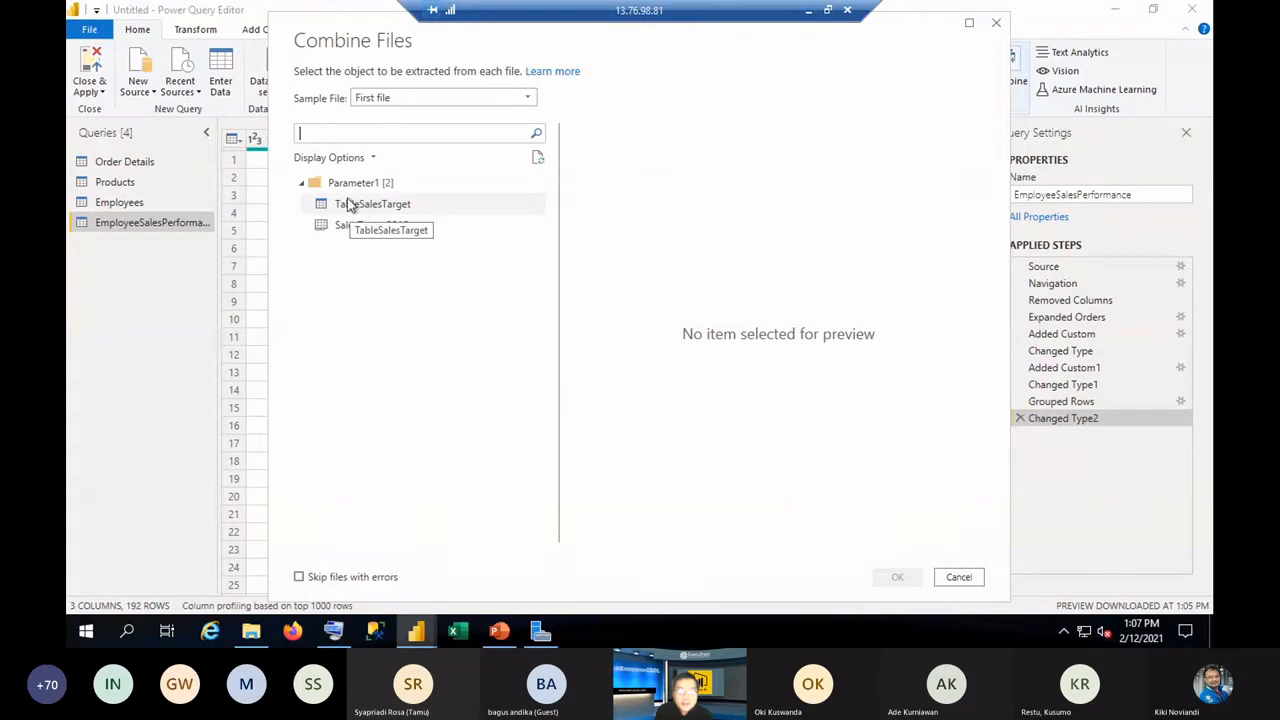
left_click(386, 210)
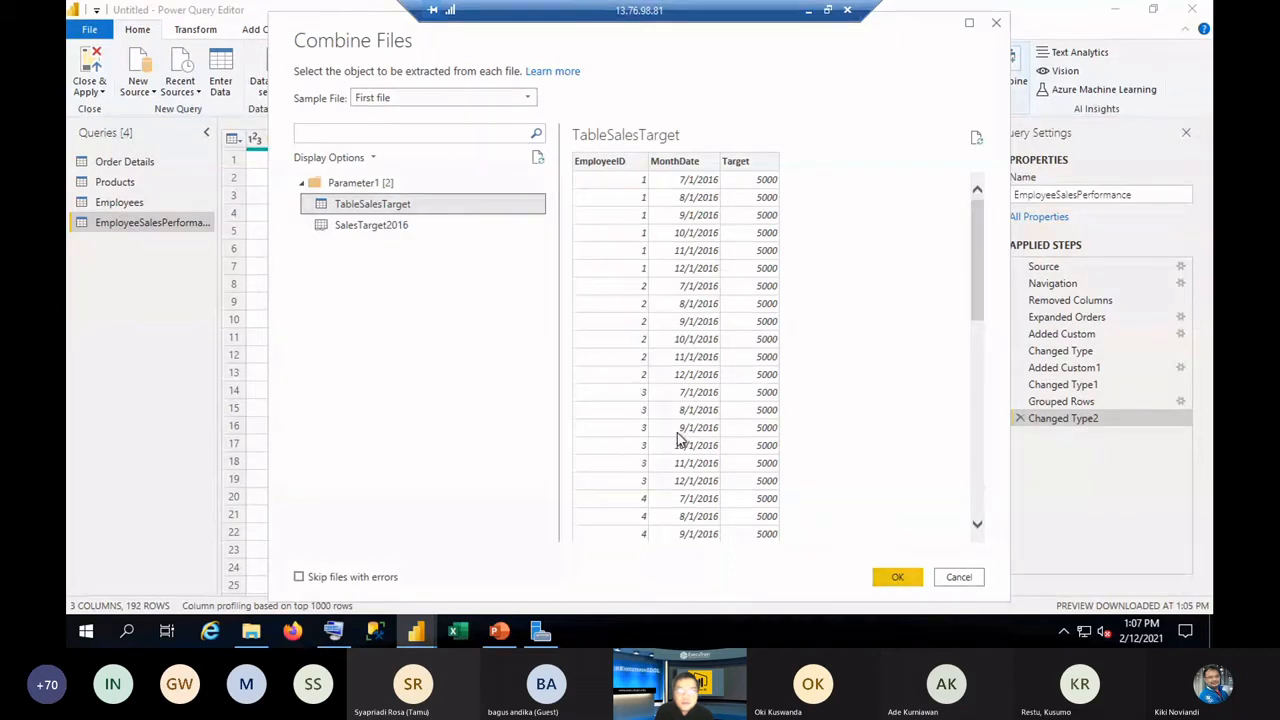
left_click(899, 580)
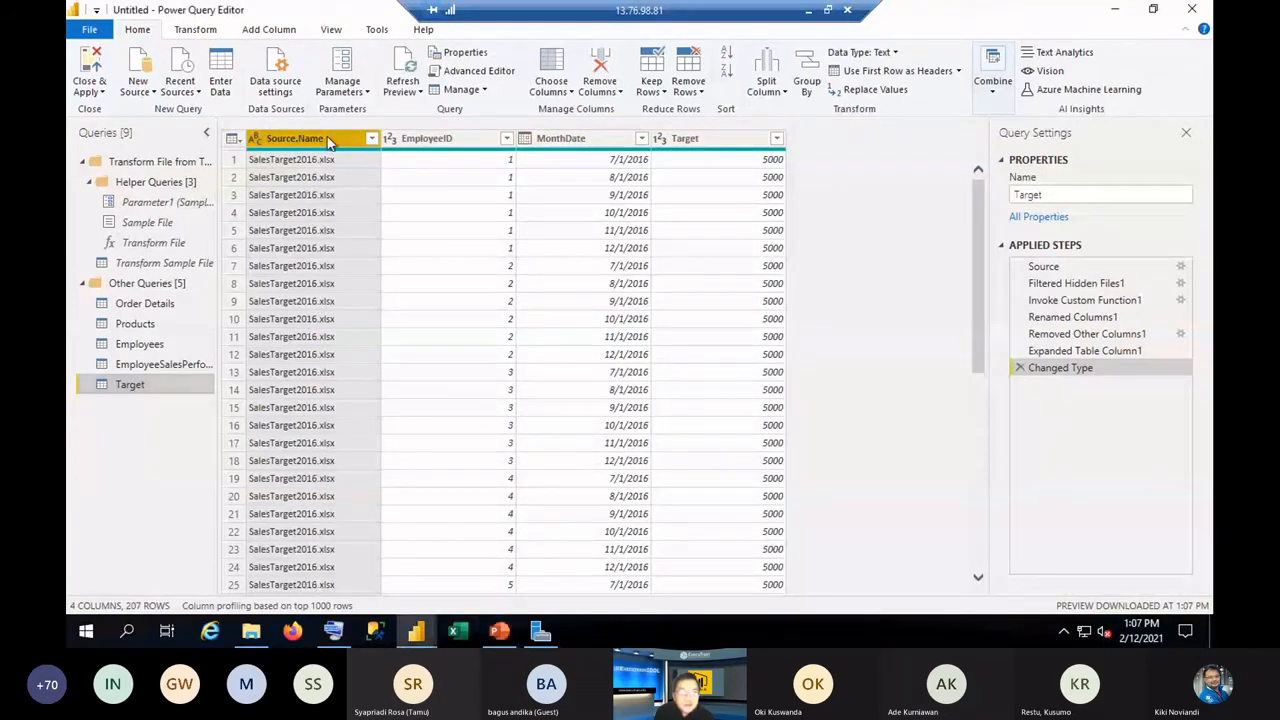
Remove the Source.Name column from the Target query and set the Target column's data type to Fixed decimal number.
right_click(329, 141)
left_click(404, 171)
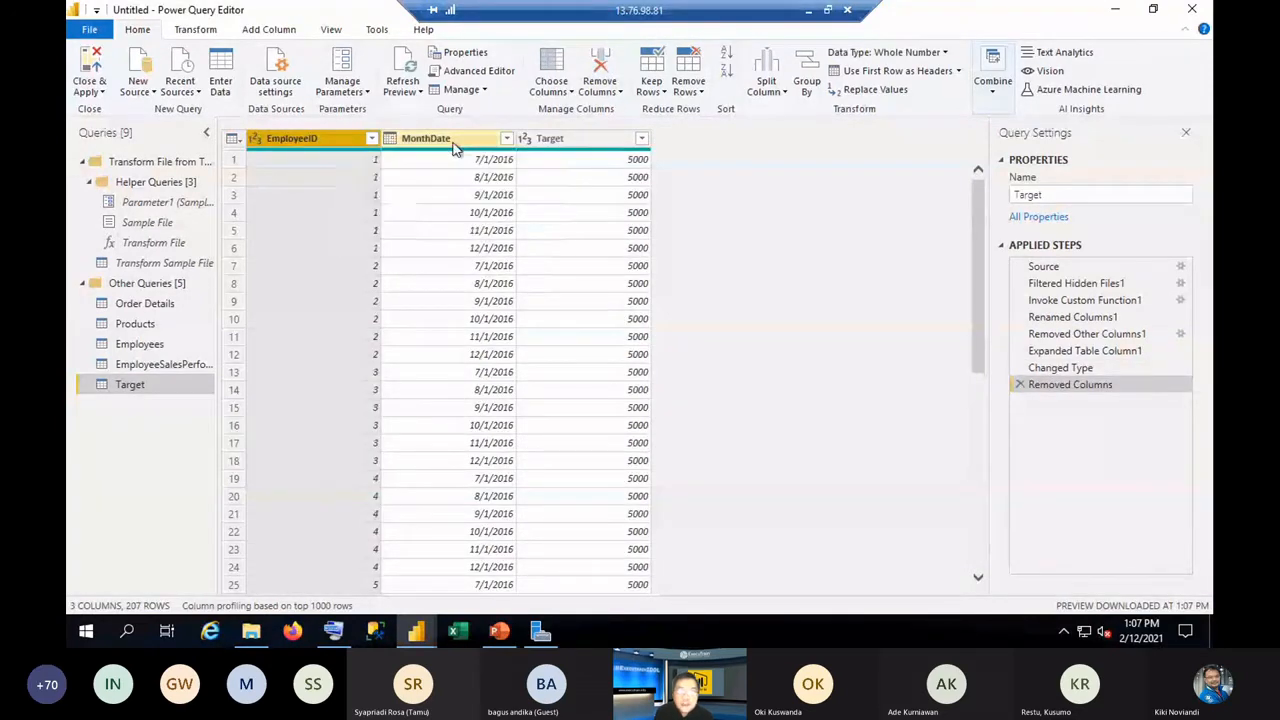
left_click(455, 147)
left_click(560, 140)
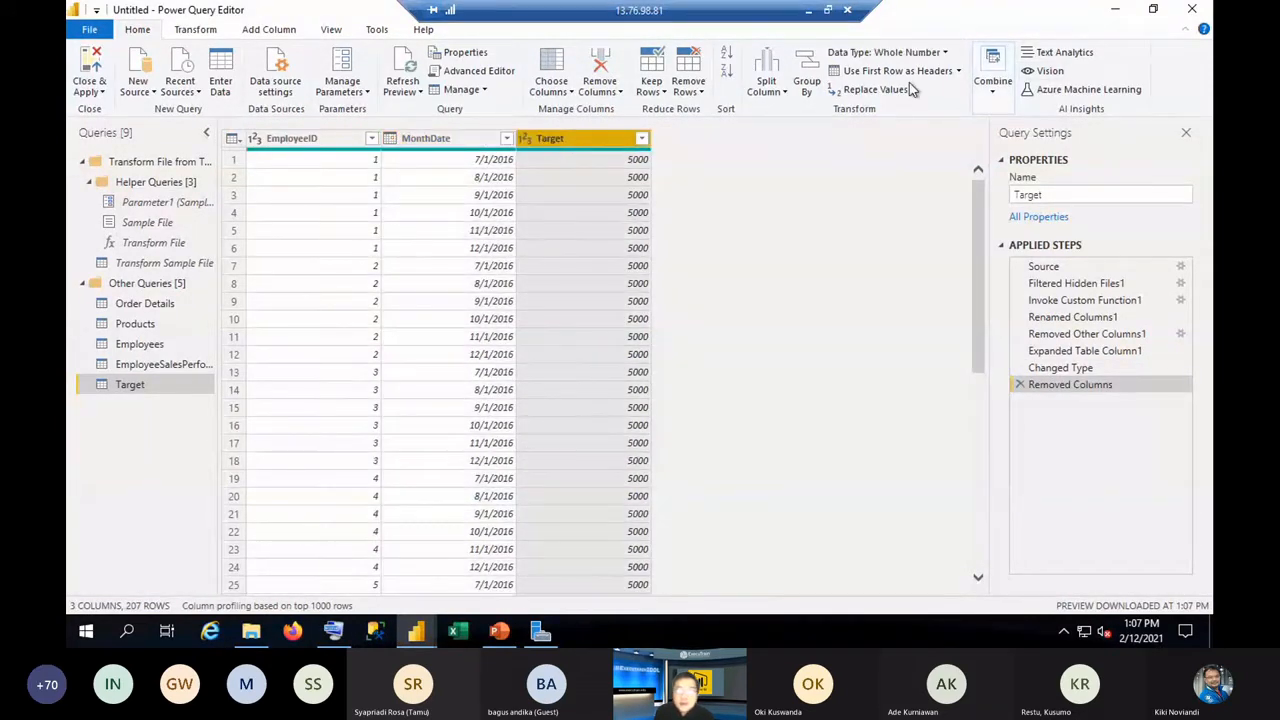
left_click(942, 52)
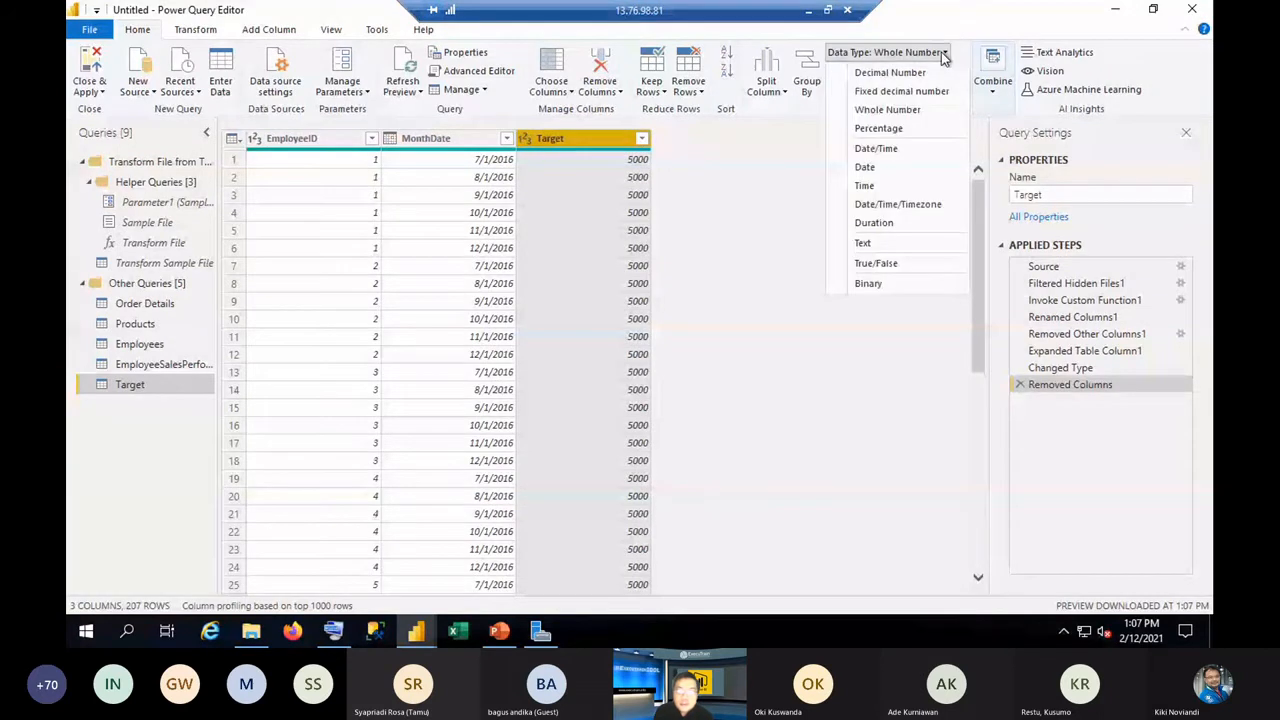
left_click(890, 109)
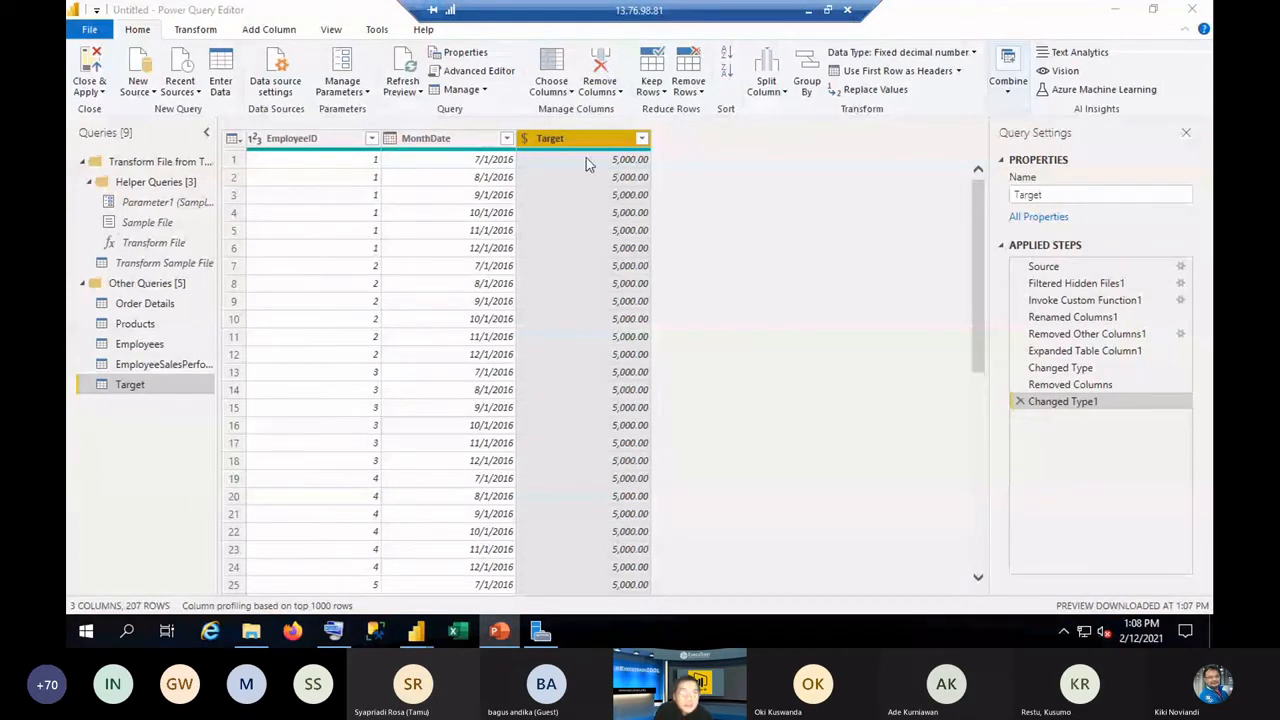
Start a custom column in the Target query and name it YearMonth.
left_click(289, 30)
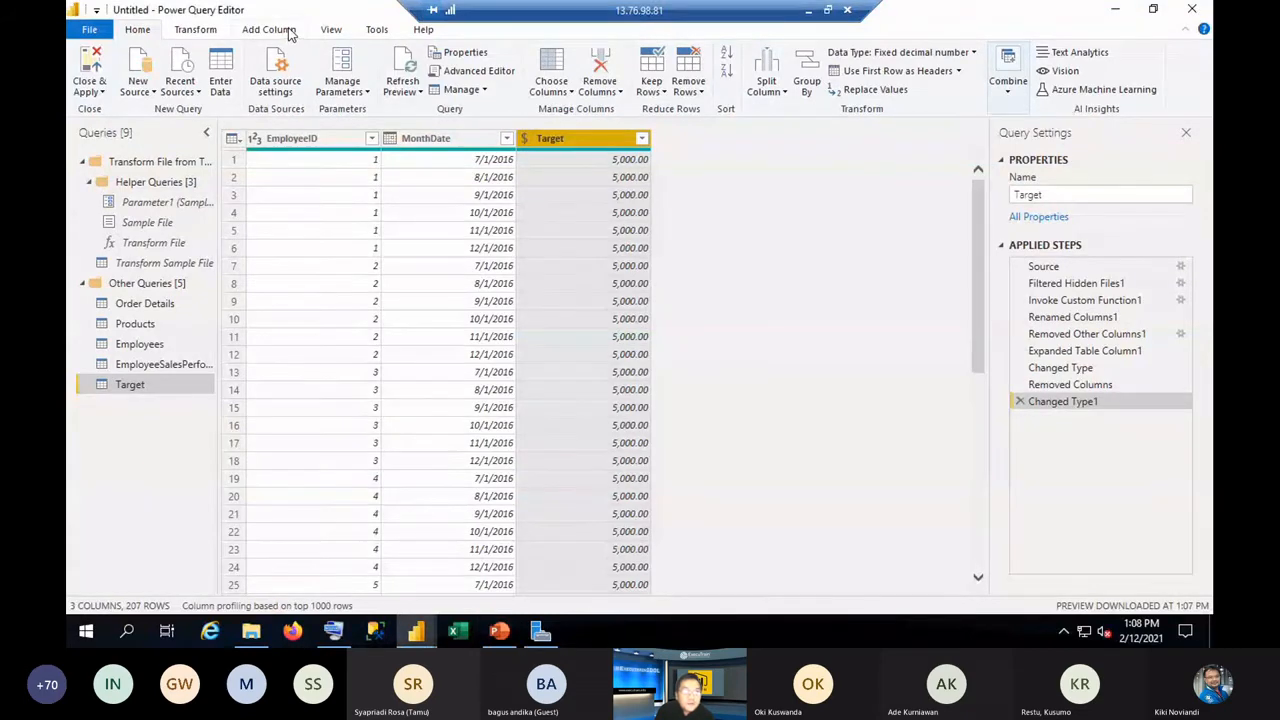
left_click(286, 30)
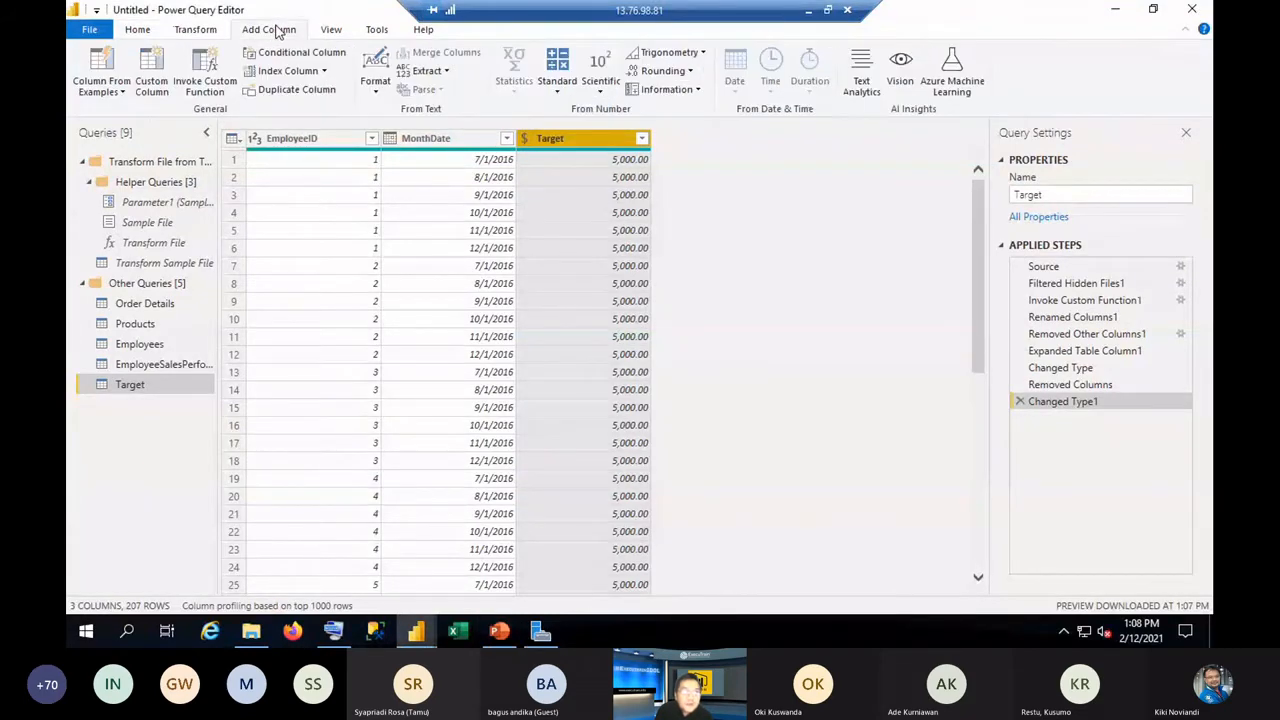
left_click(148, 80)
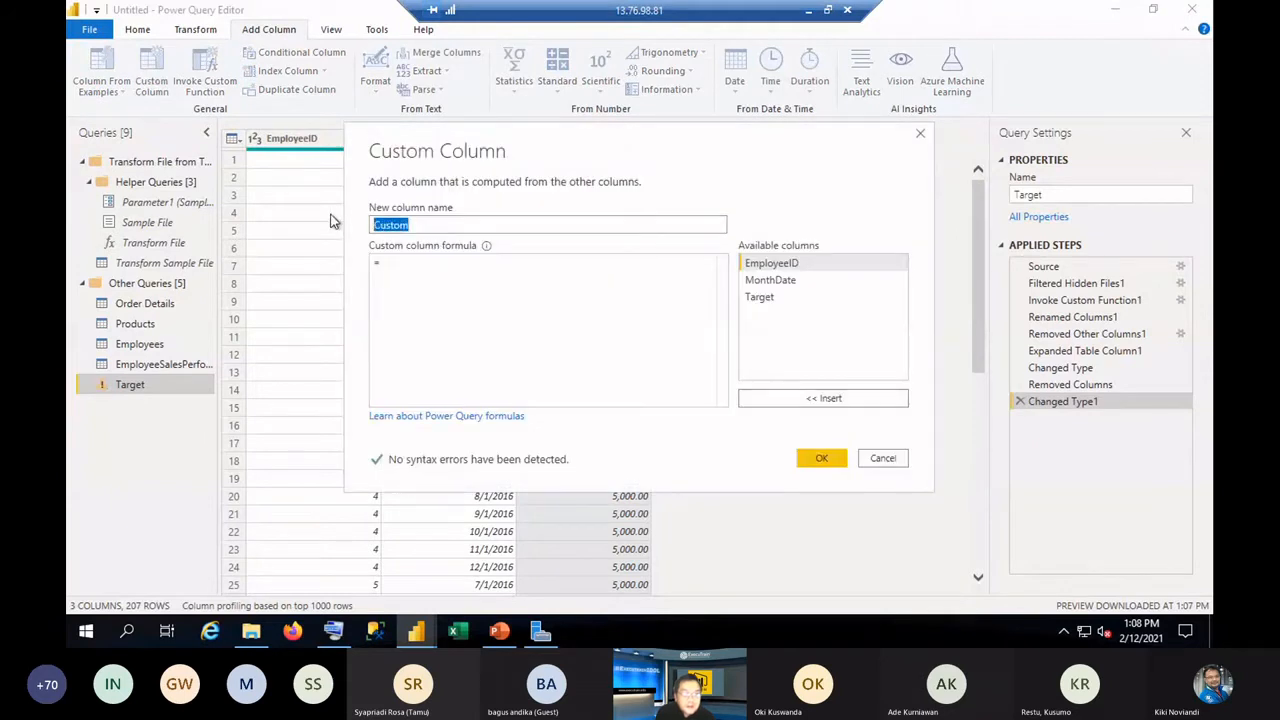
left_click(334, 631)
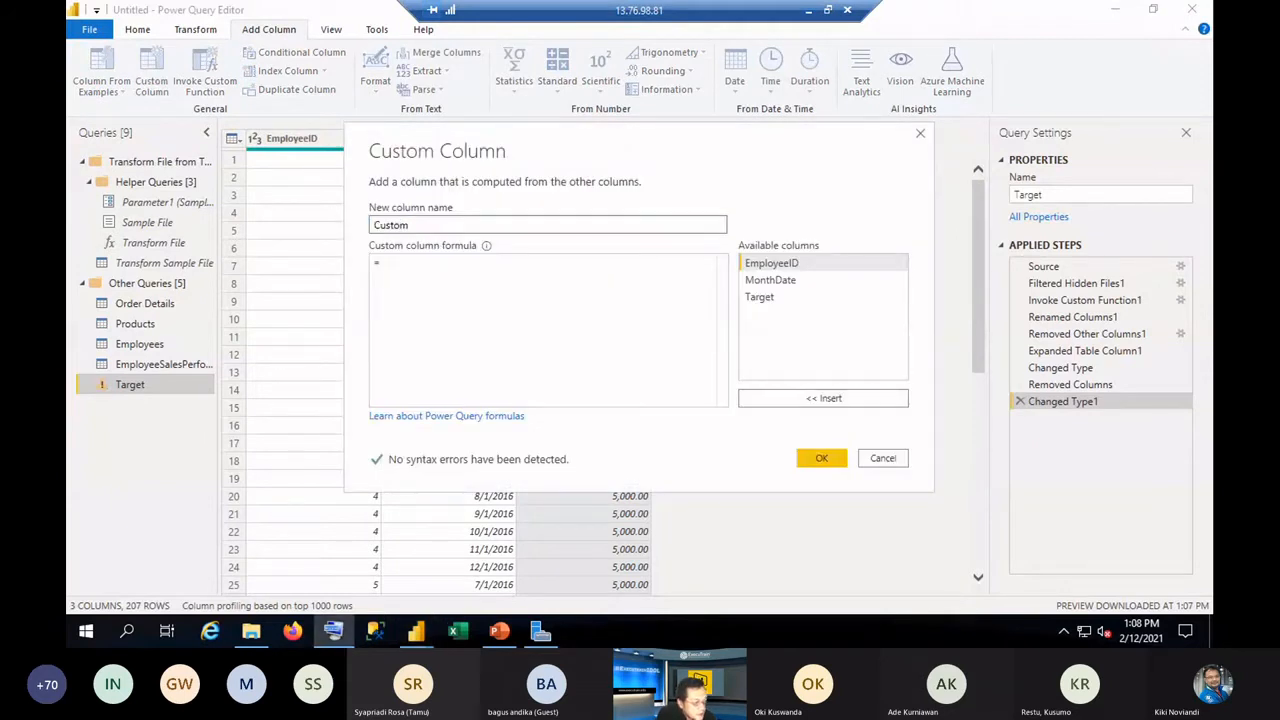
left_click(425, 224)
double_click(425, 224)
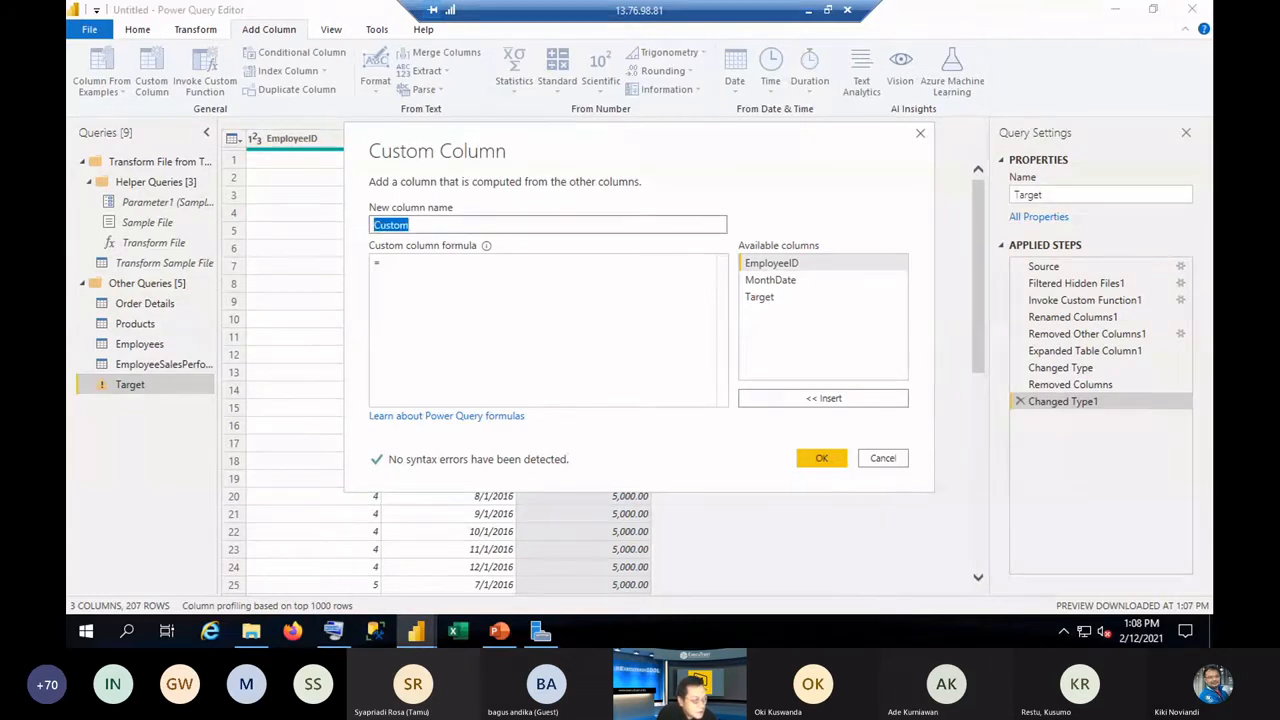
type("Ye")
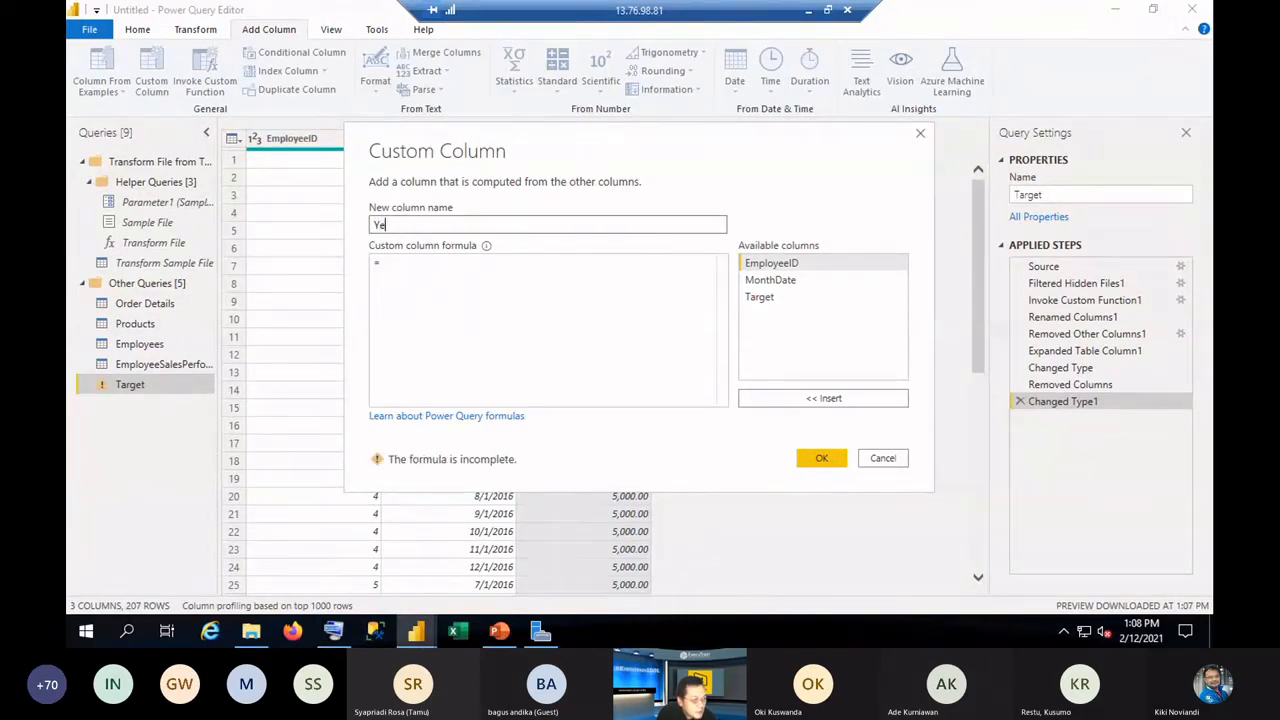
type("arMonth")
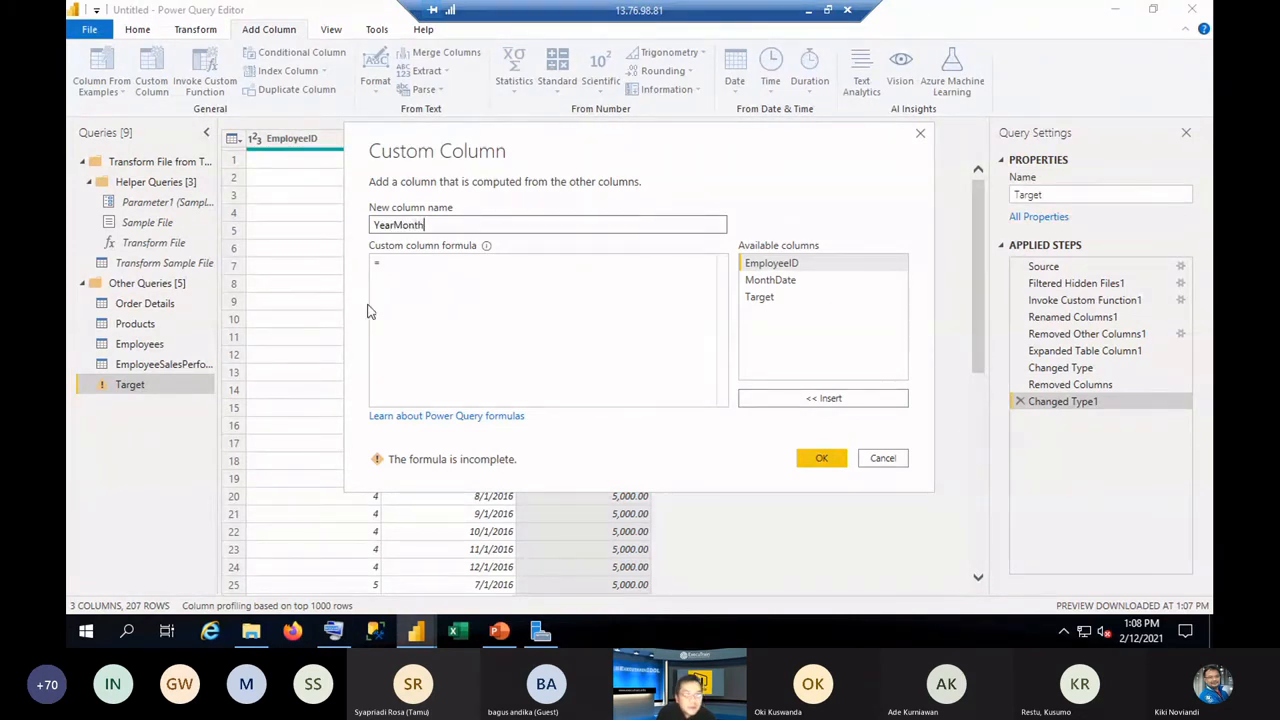
Enter 100*Date.Year([MonthDate]) as the first part of the YearMonth column's formula.
left_click(470, 272)
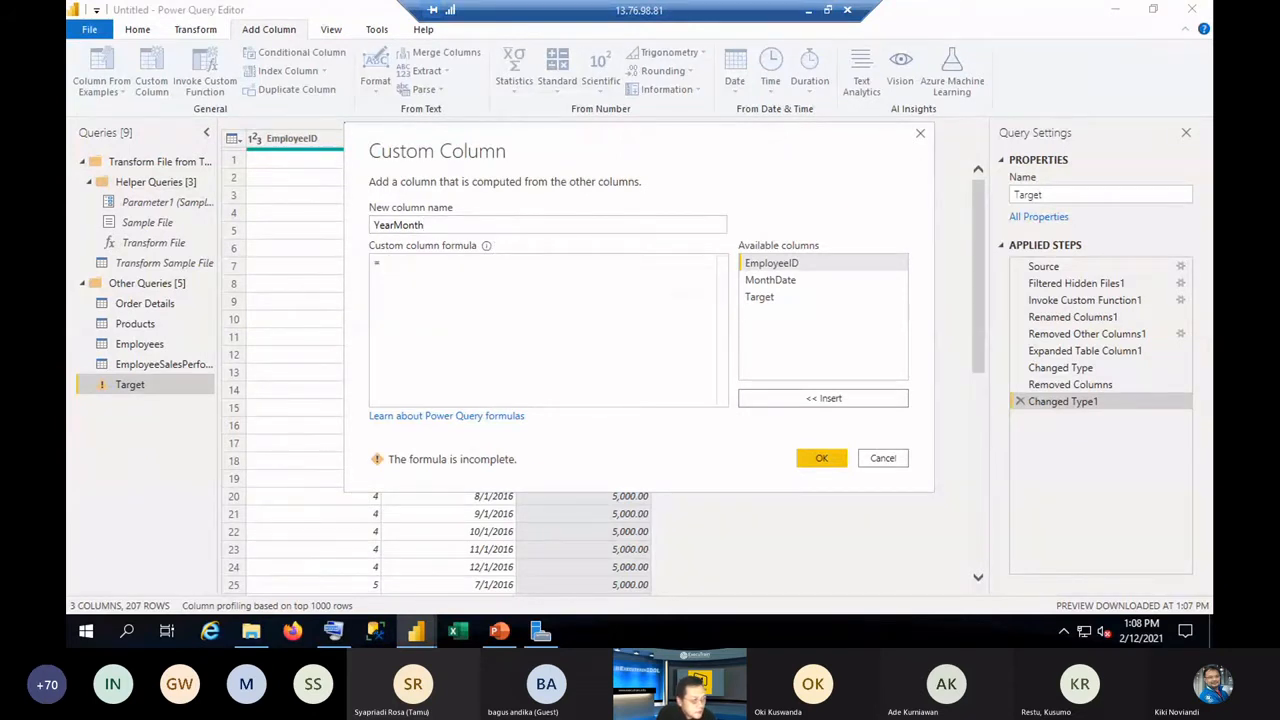
type("100")
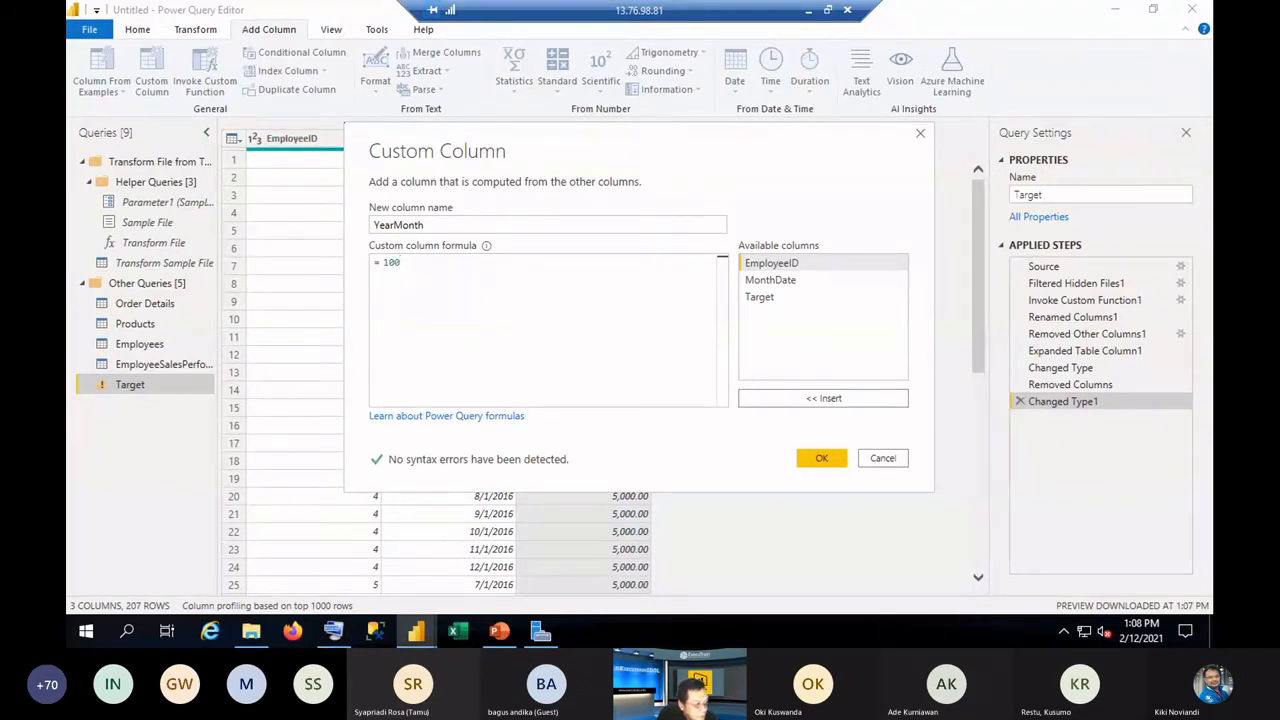
type("*")
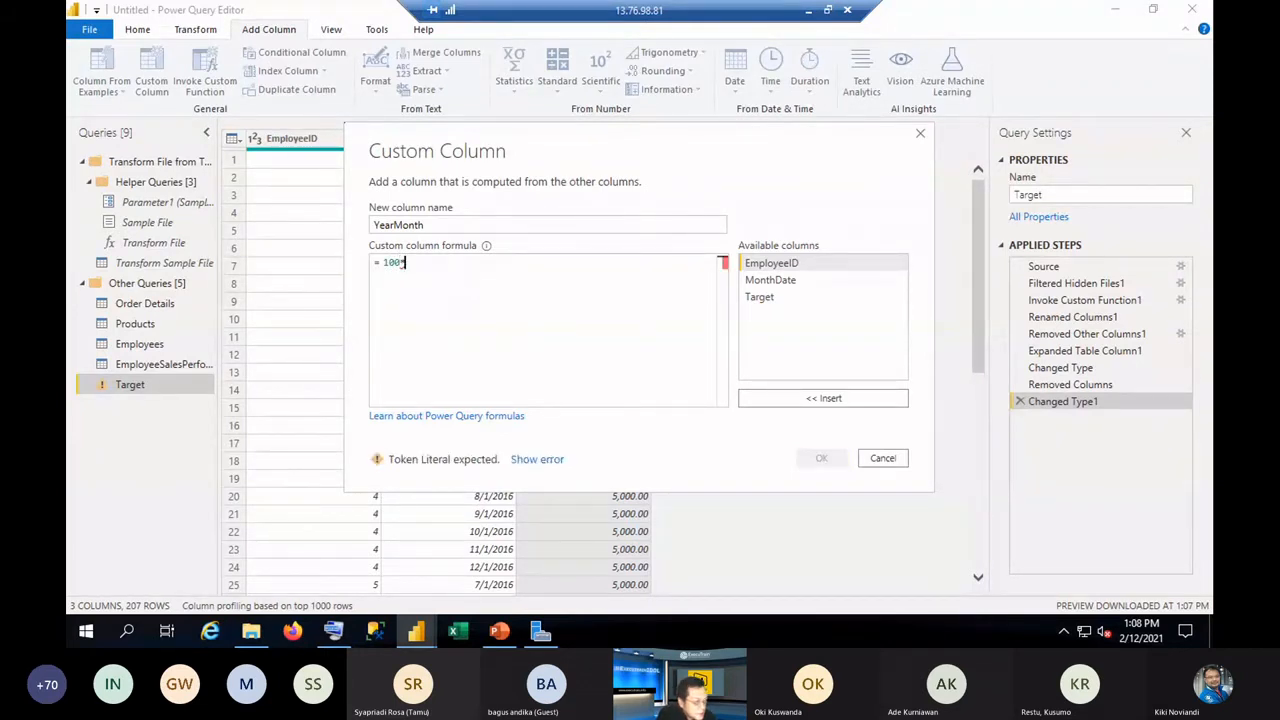
type("Da")
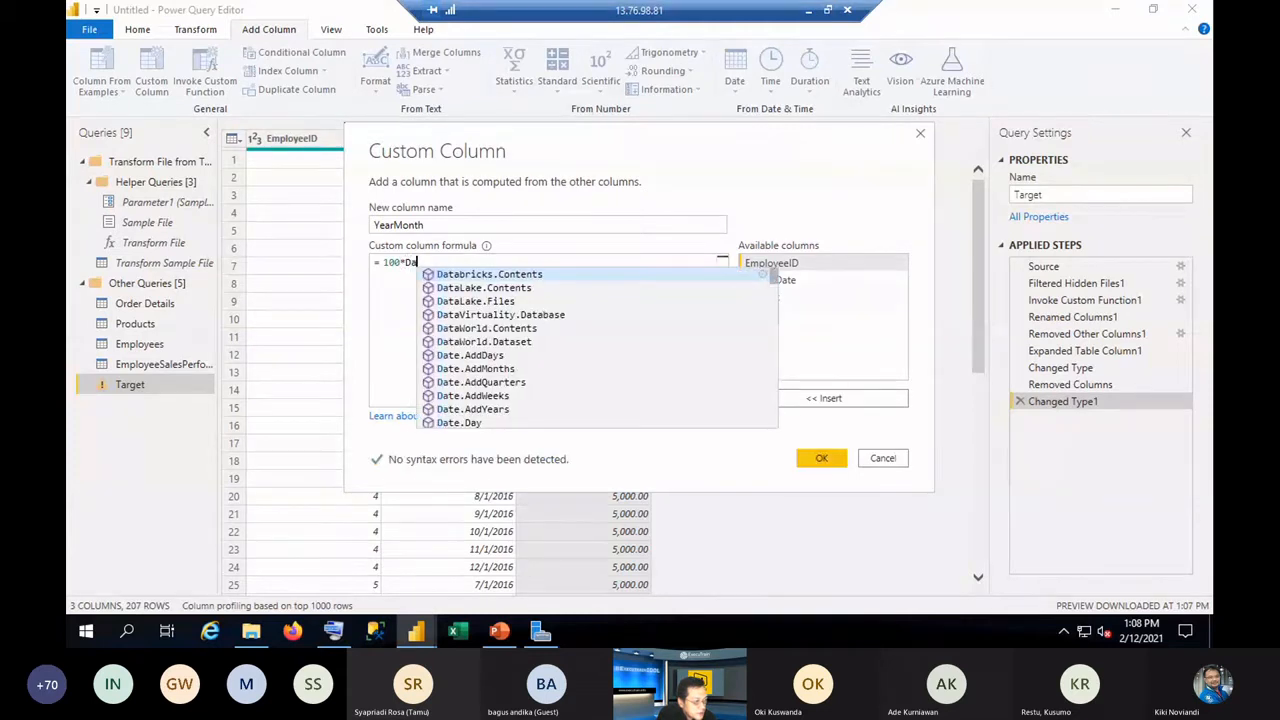
type("te")
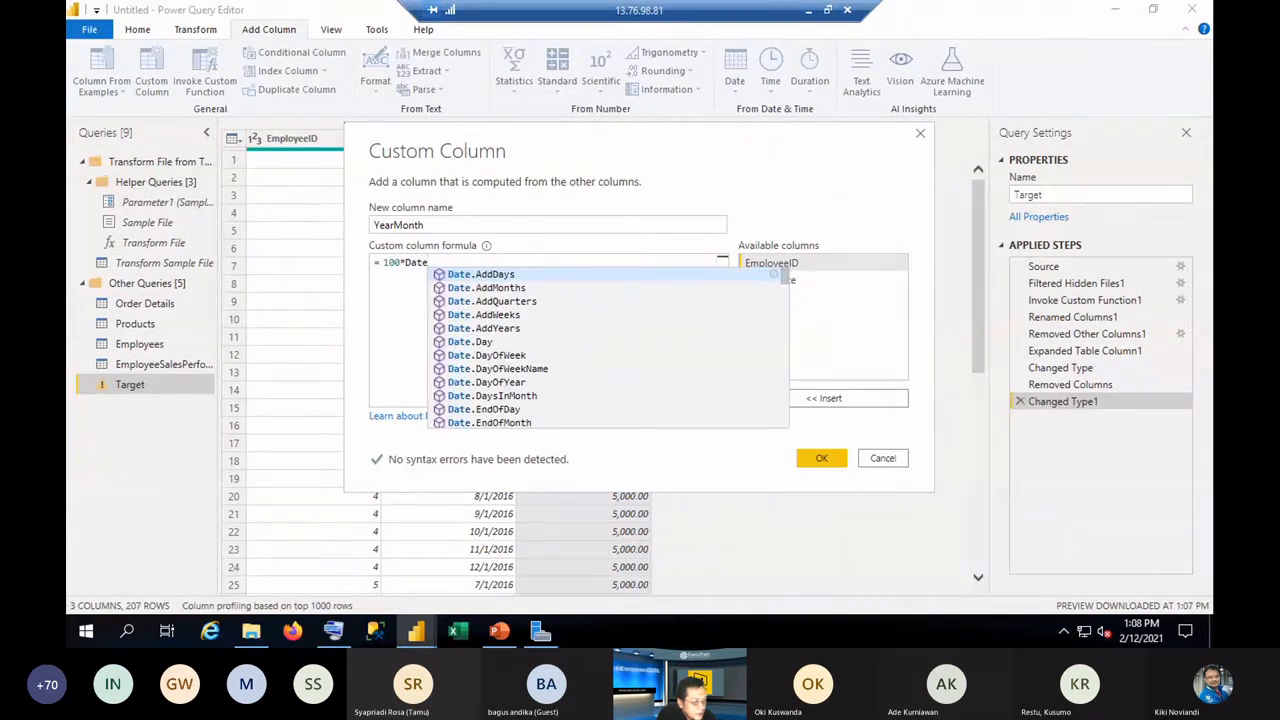
type(".Y")
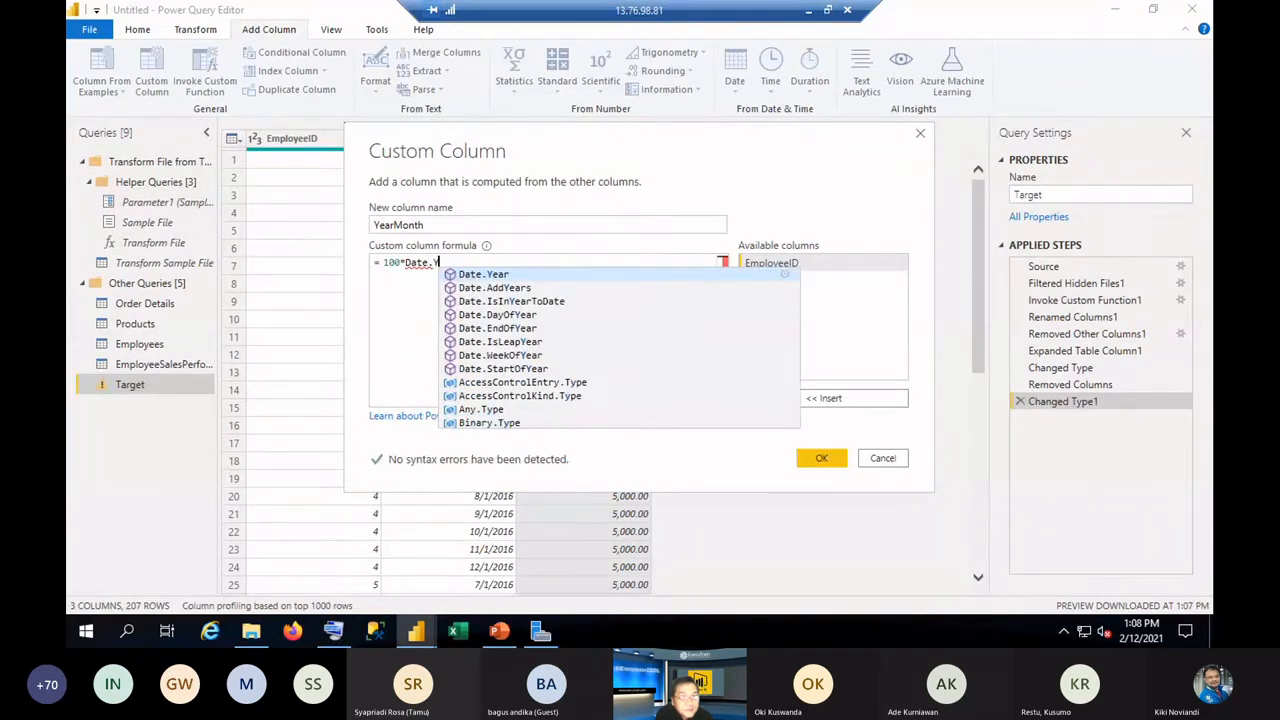
left_click(487, 273)
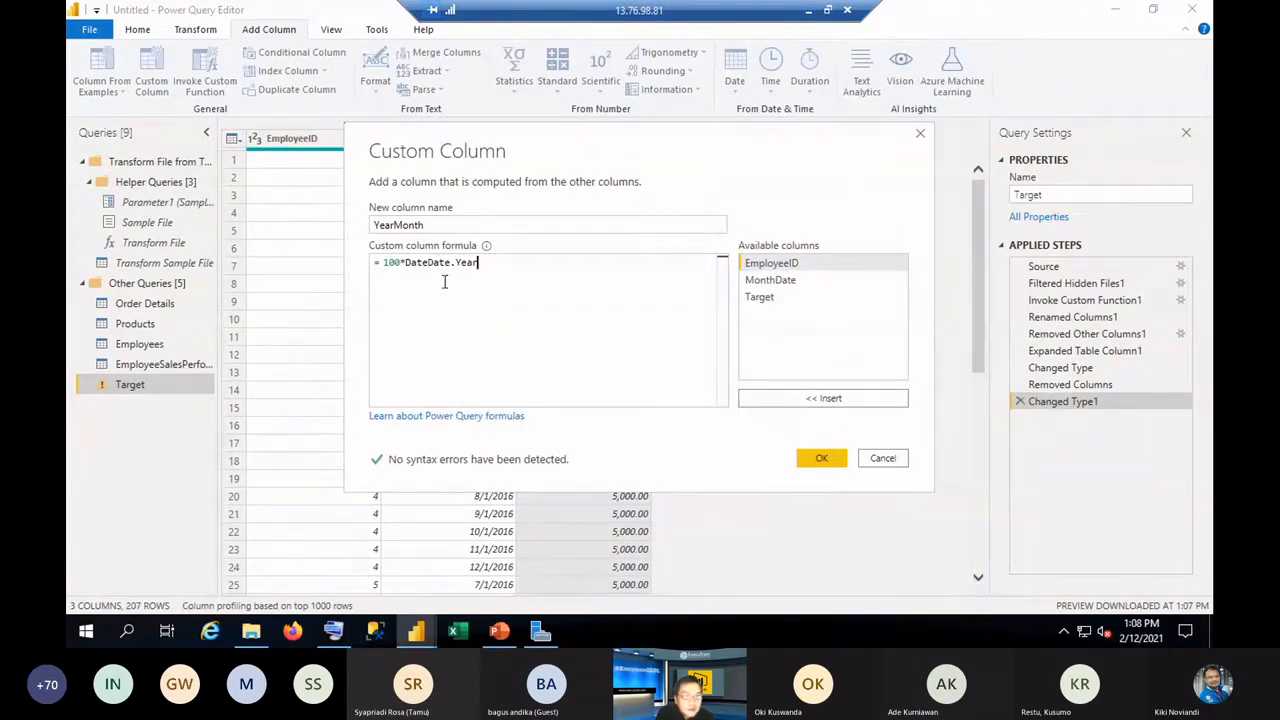
left_click_drag(428, 263, 405, 264)
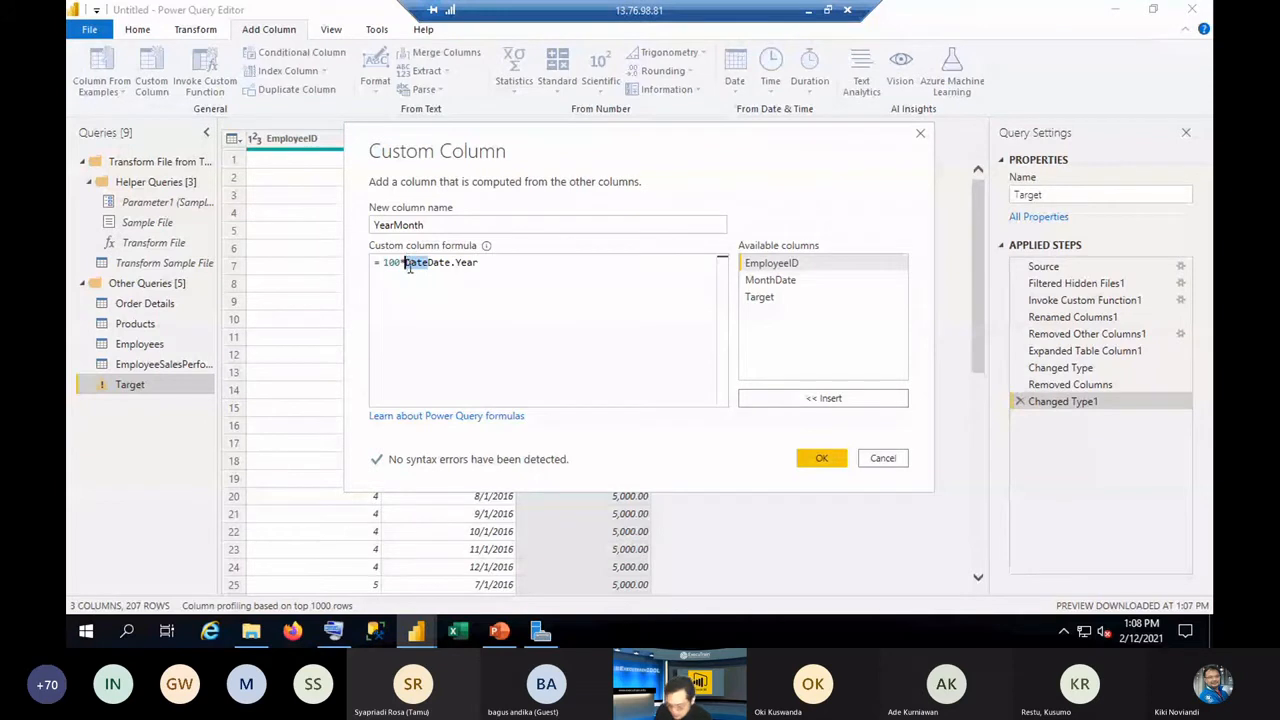
key("BackSpace")
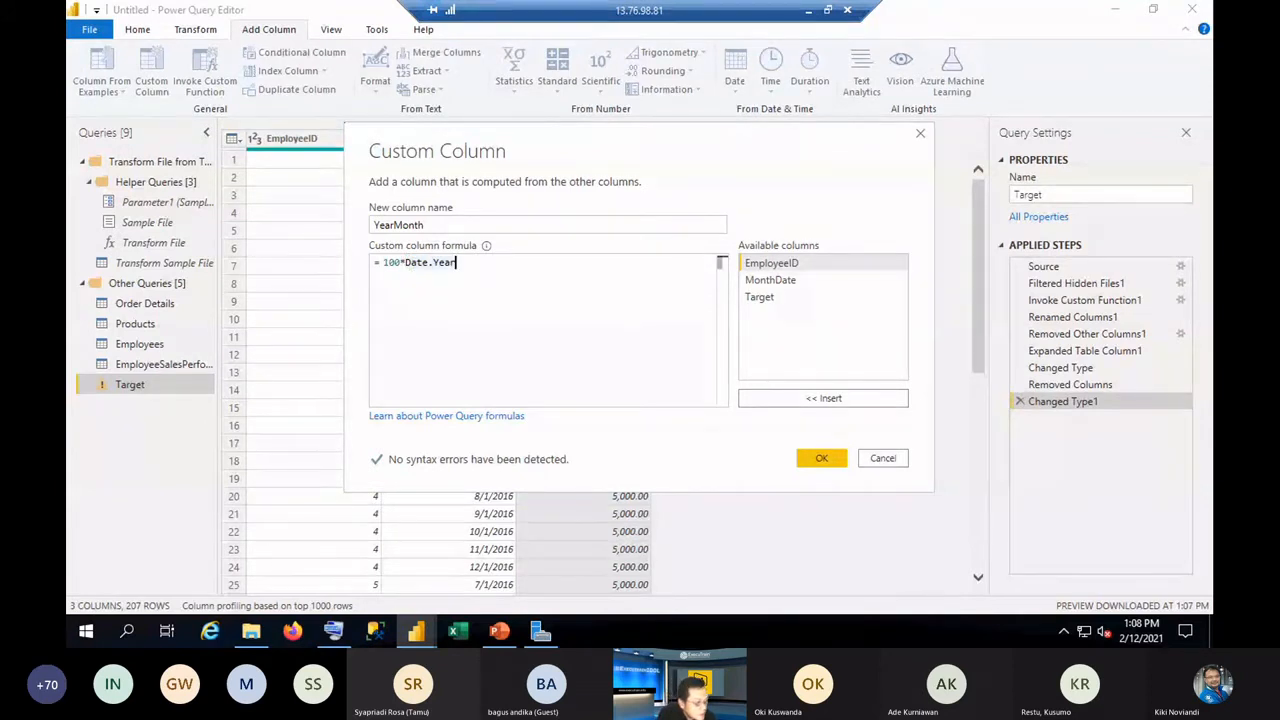
type("(")
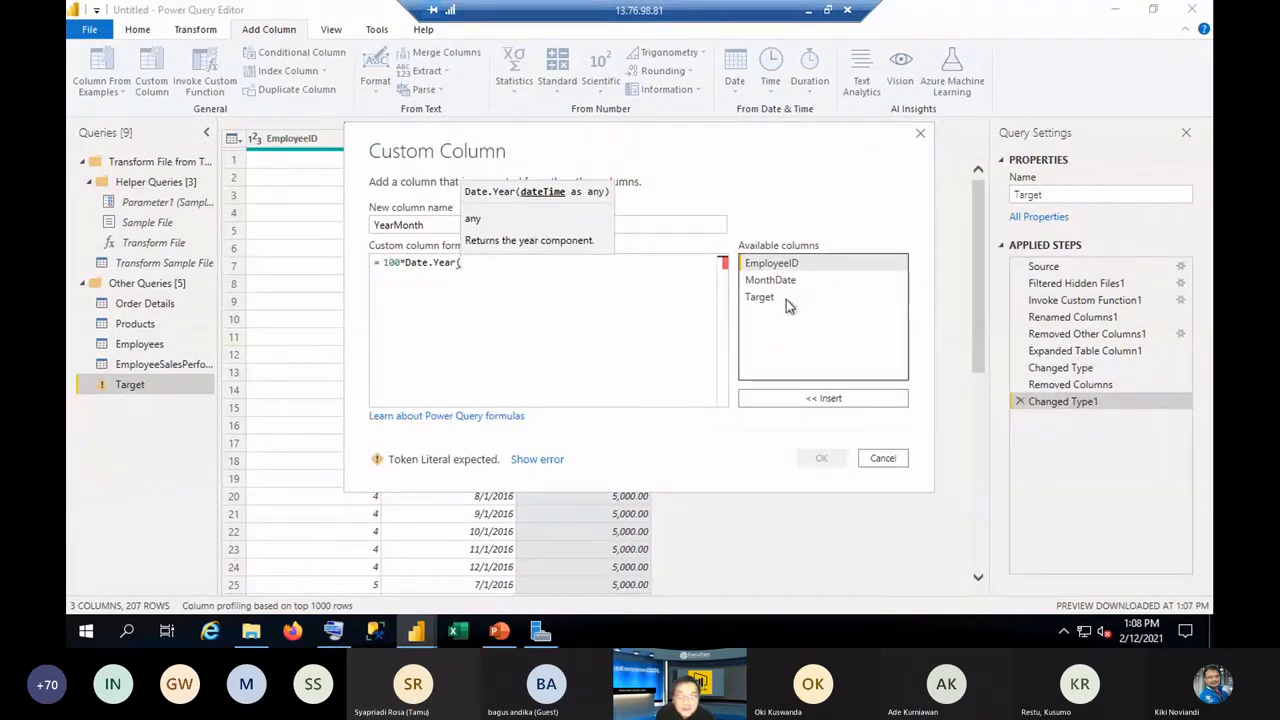
left_click(784, 283)
left_click(828, 395)
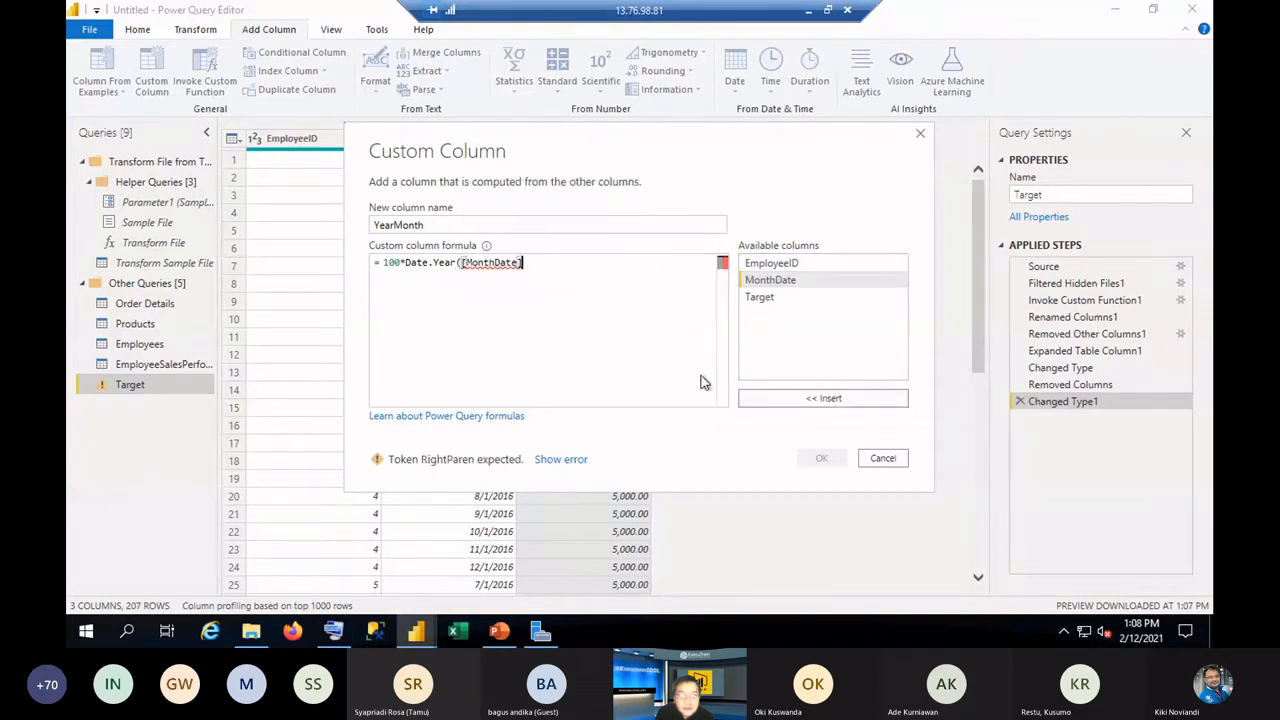
type(")")
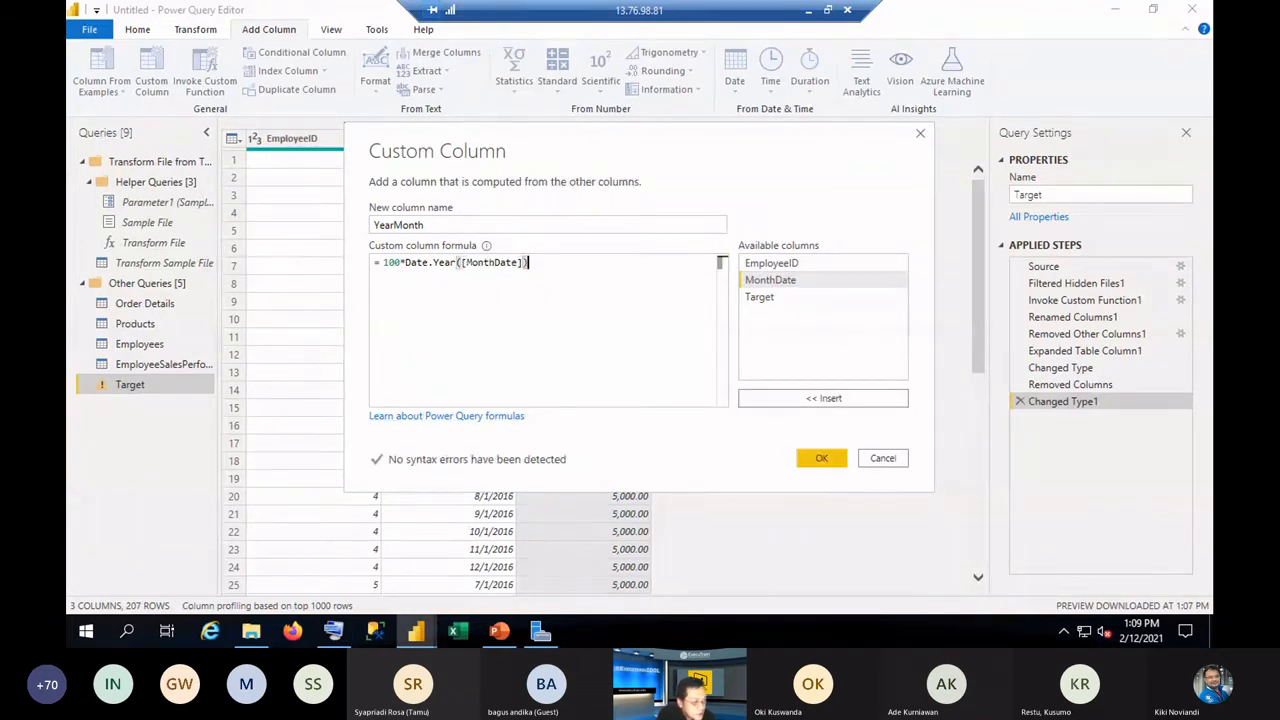
Append +Date.Month([MonthDate]) to the formula and create the YearMonth column.
type("+")
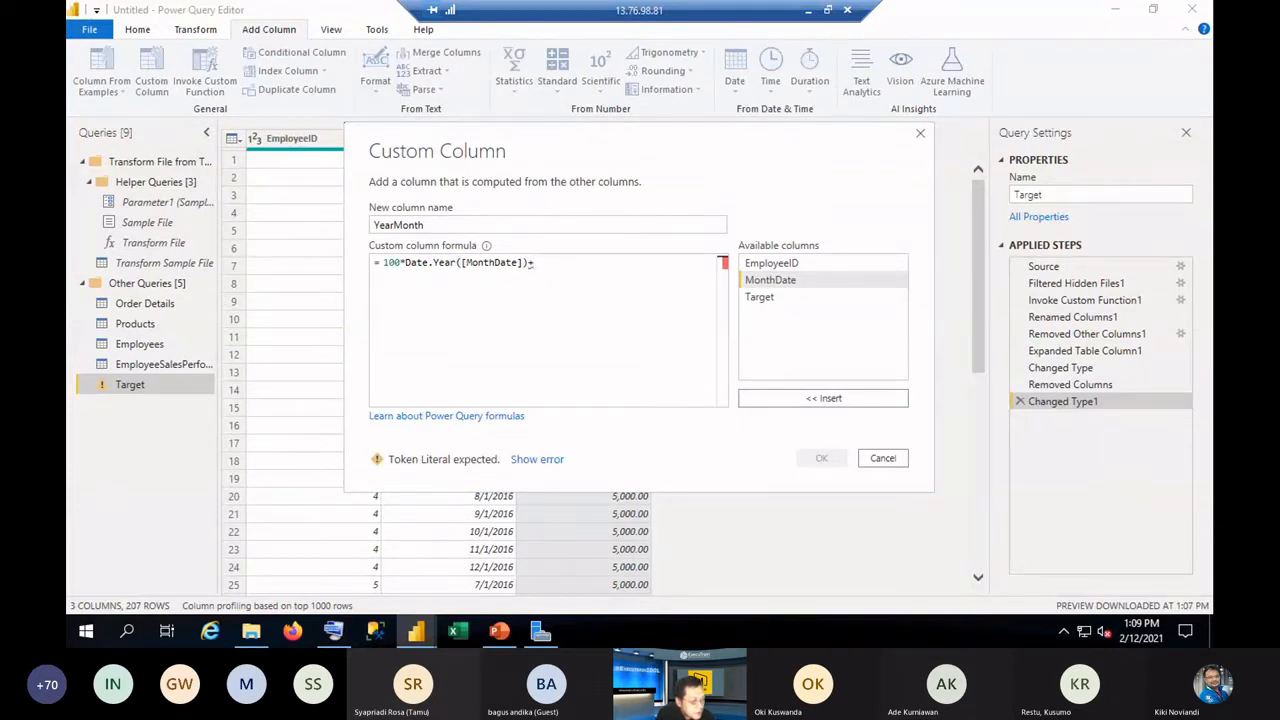
type("Date")
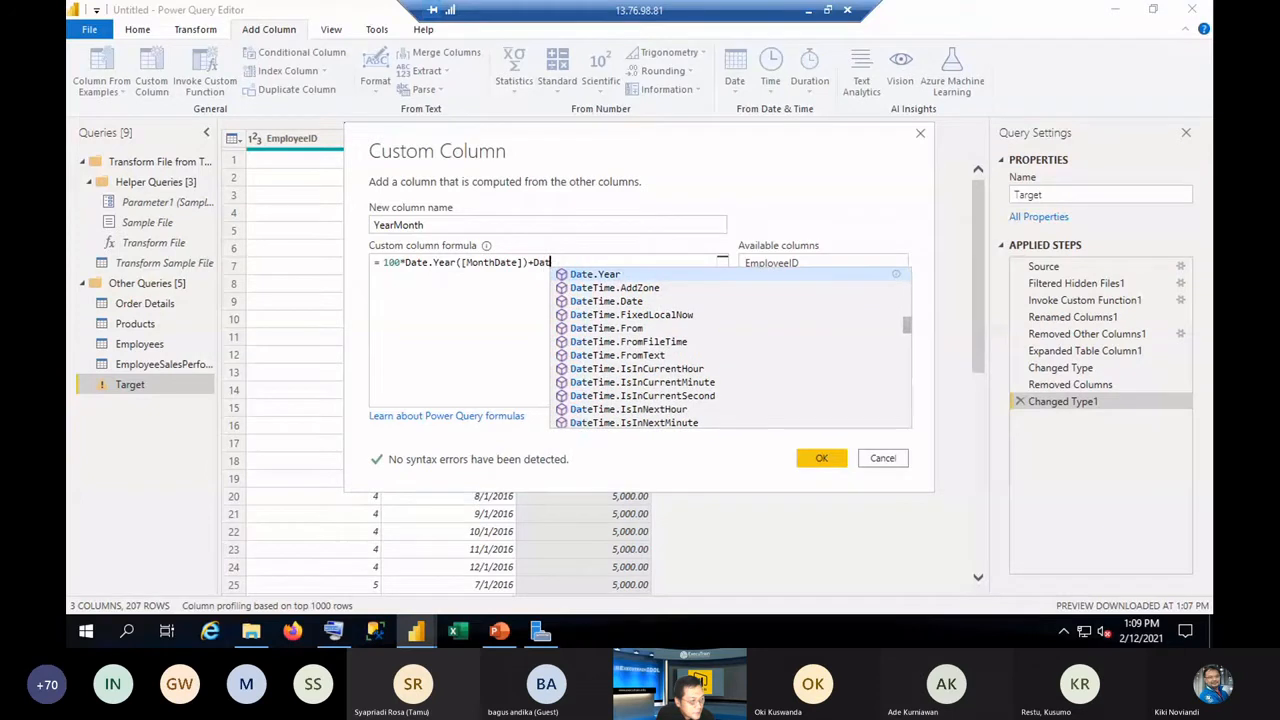
type(".")
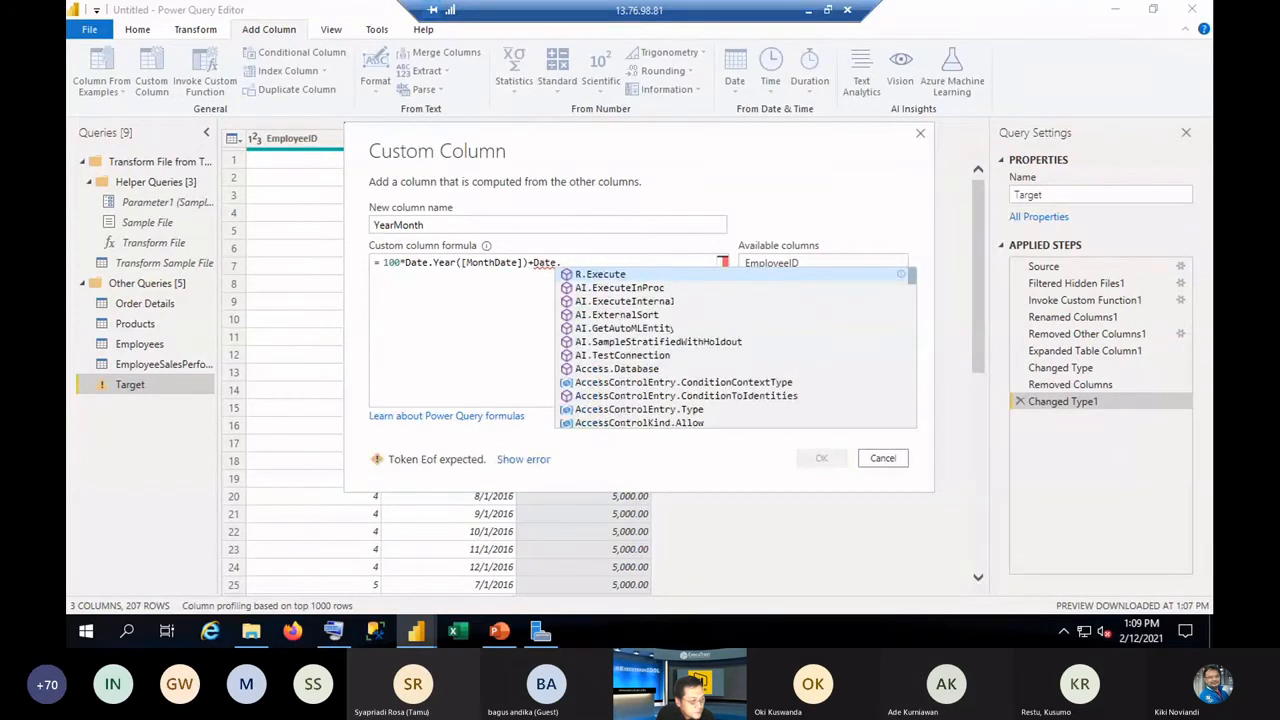
type("Month")
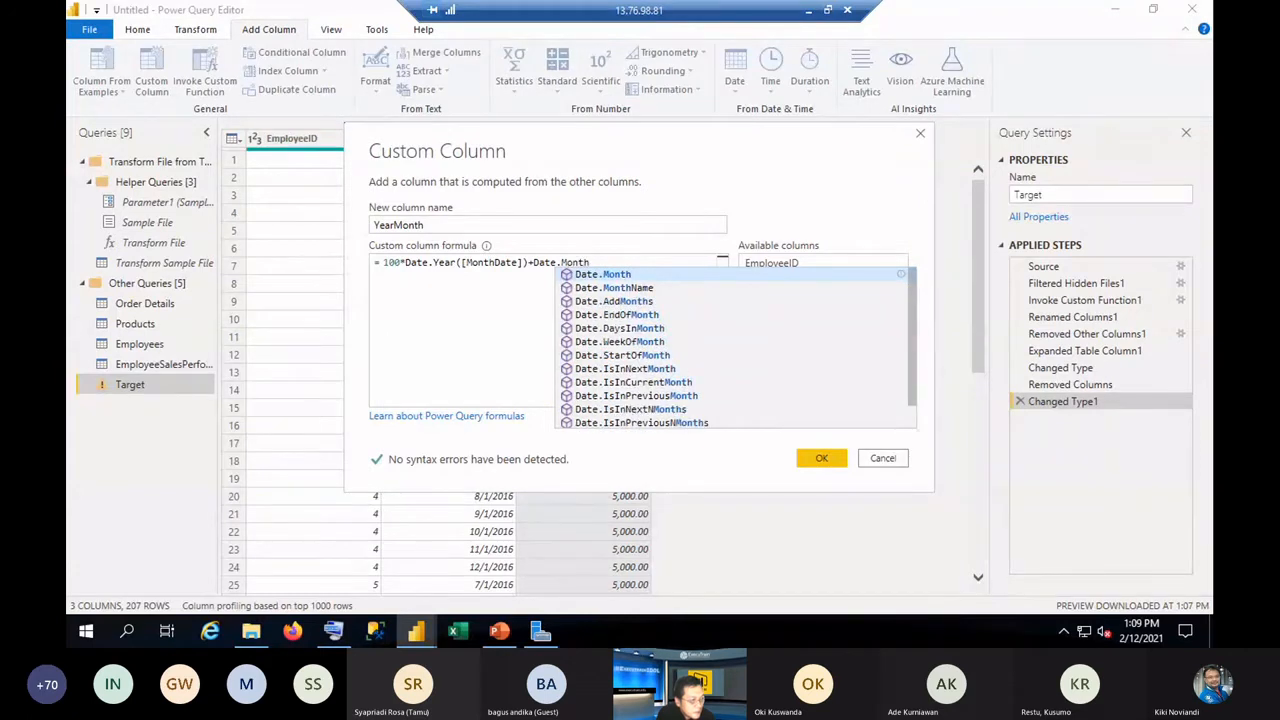
type("(")
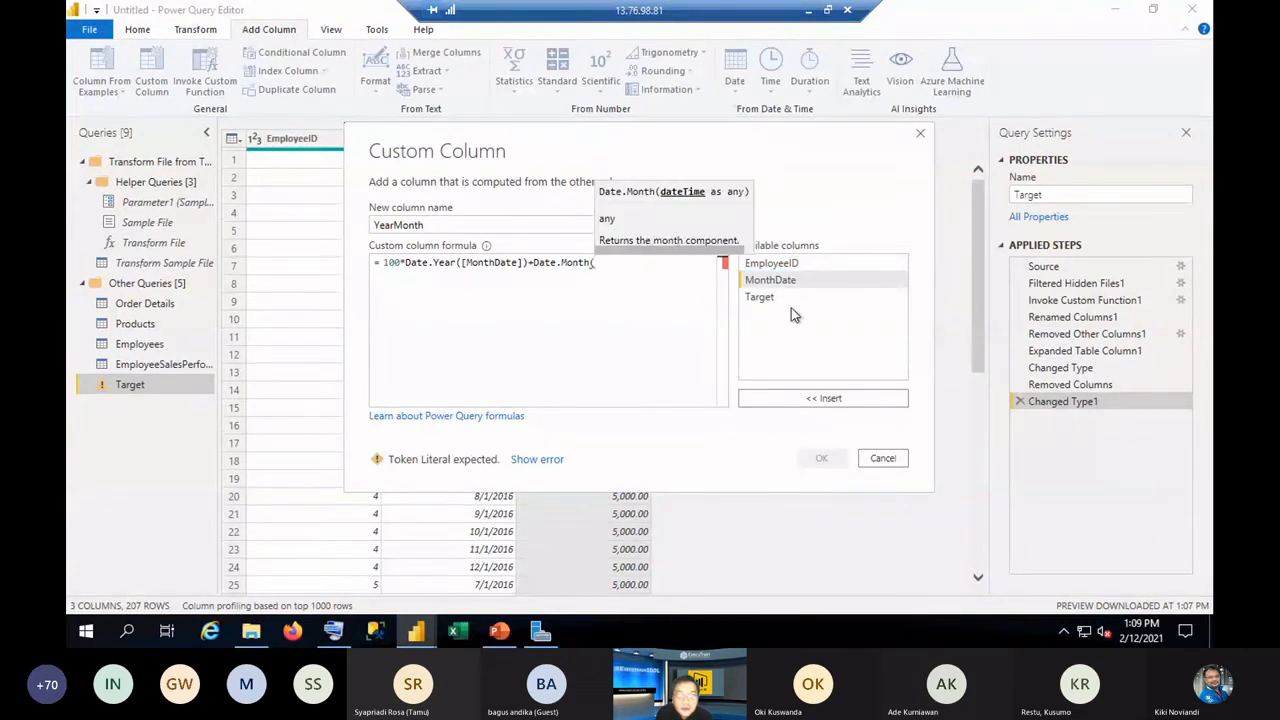
left_click(866, 398)
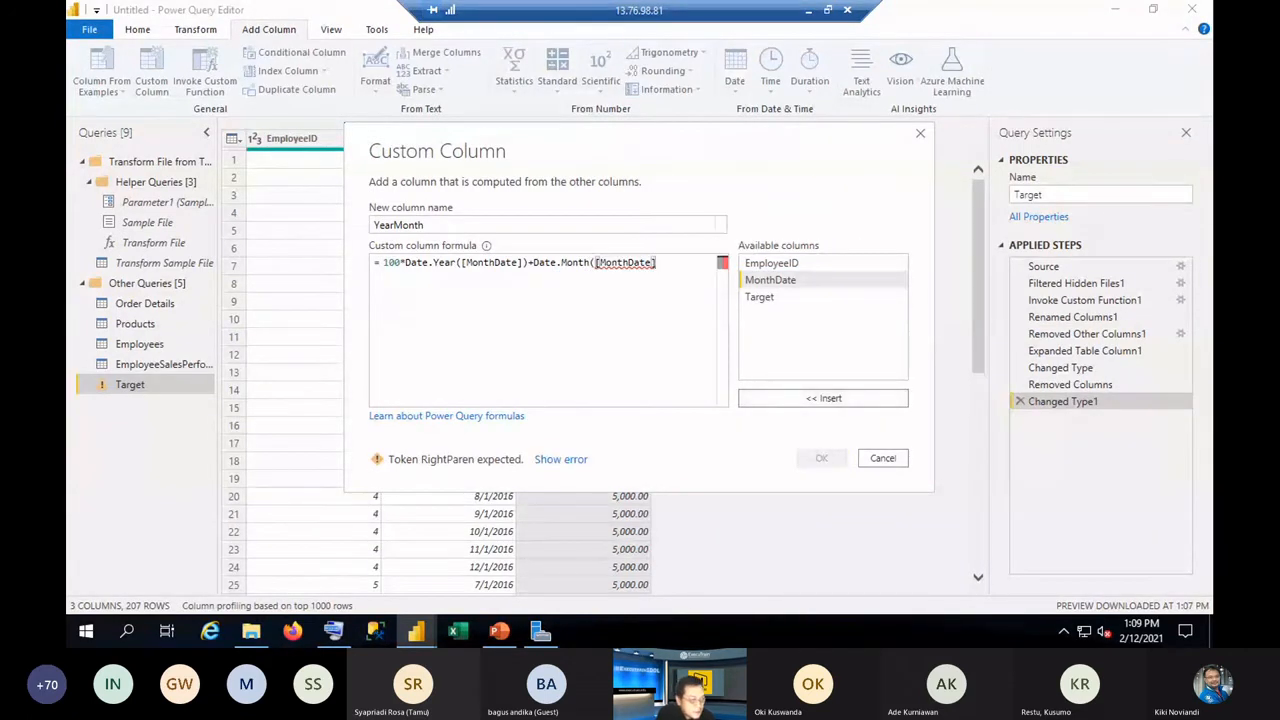
type(")")
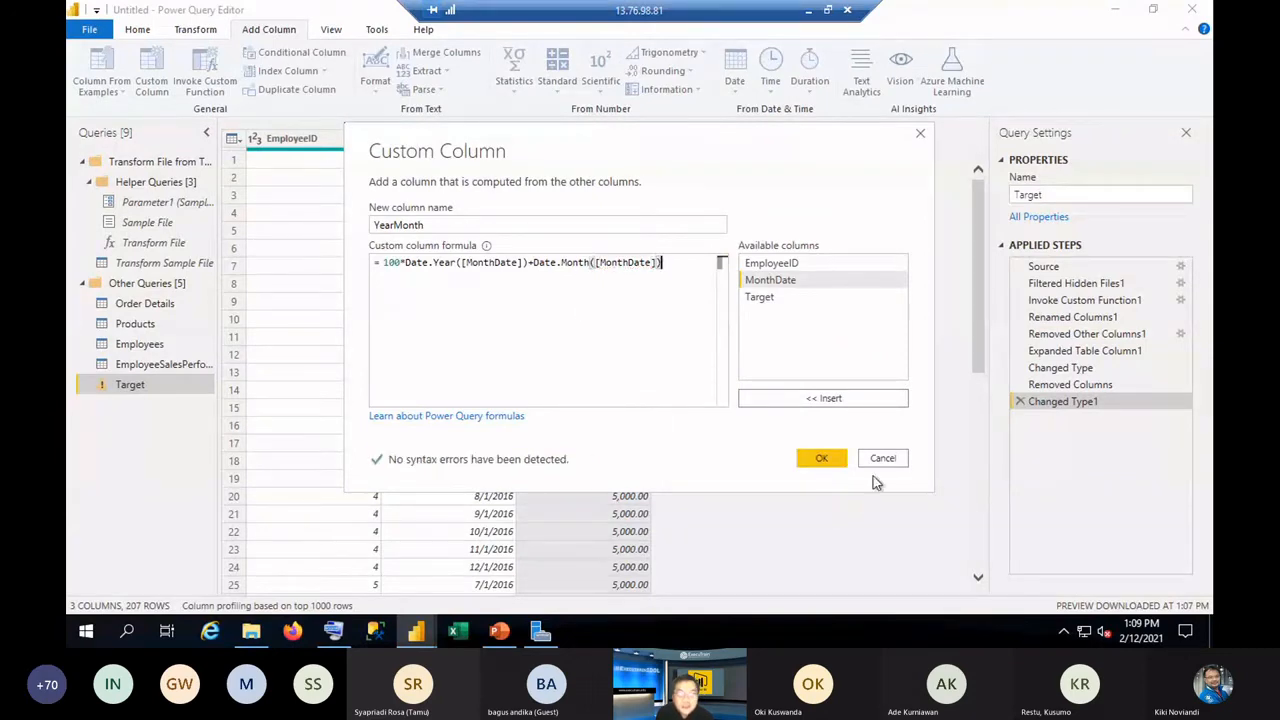
left_click(821, 458)
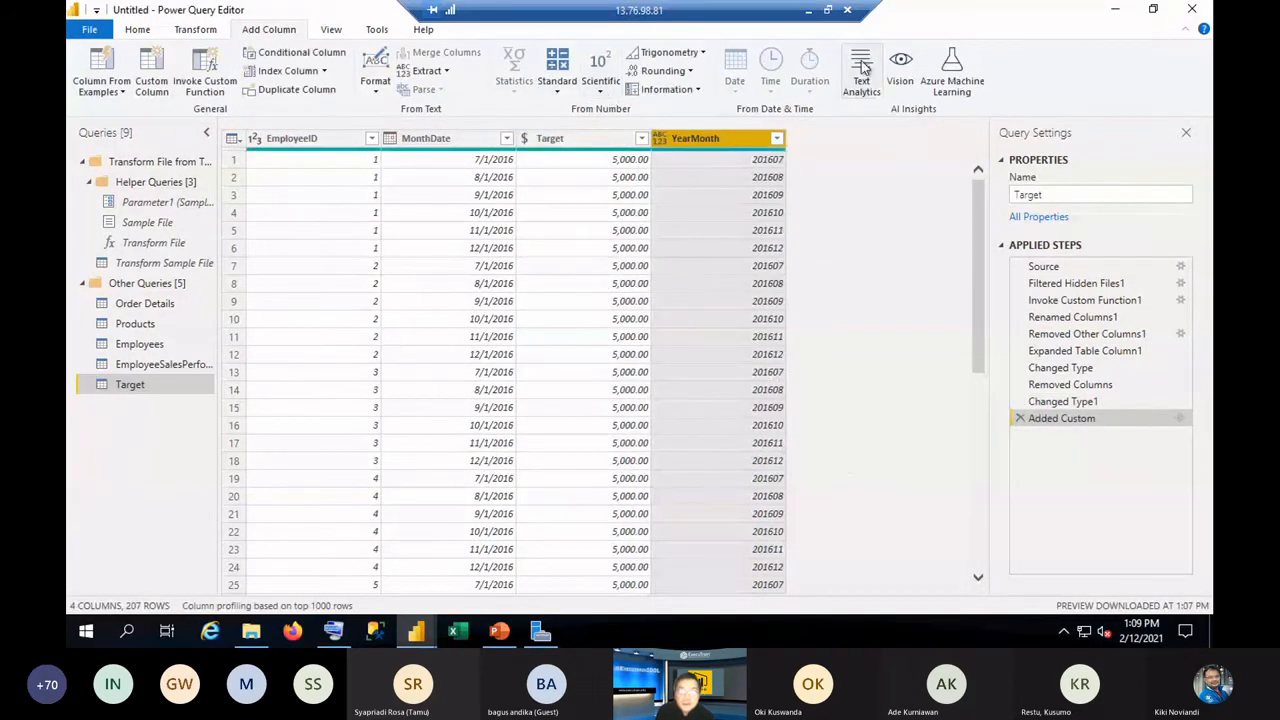
Change the YearMonth column's data type to Whole Number.
left_click(140, 31)
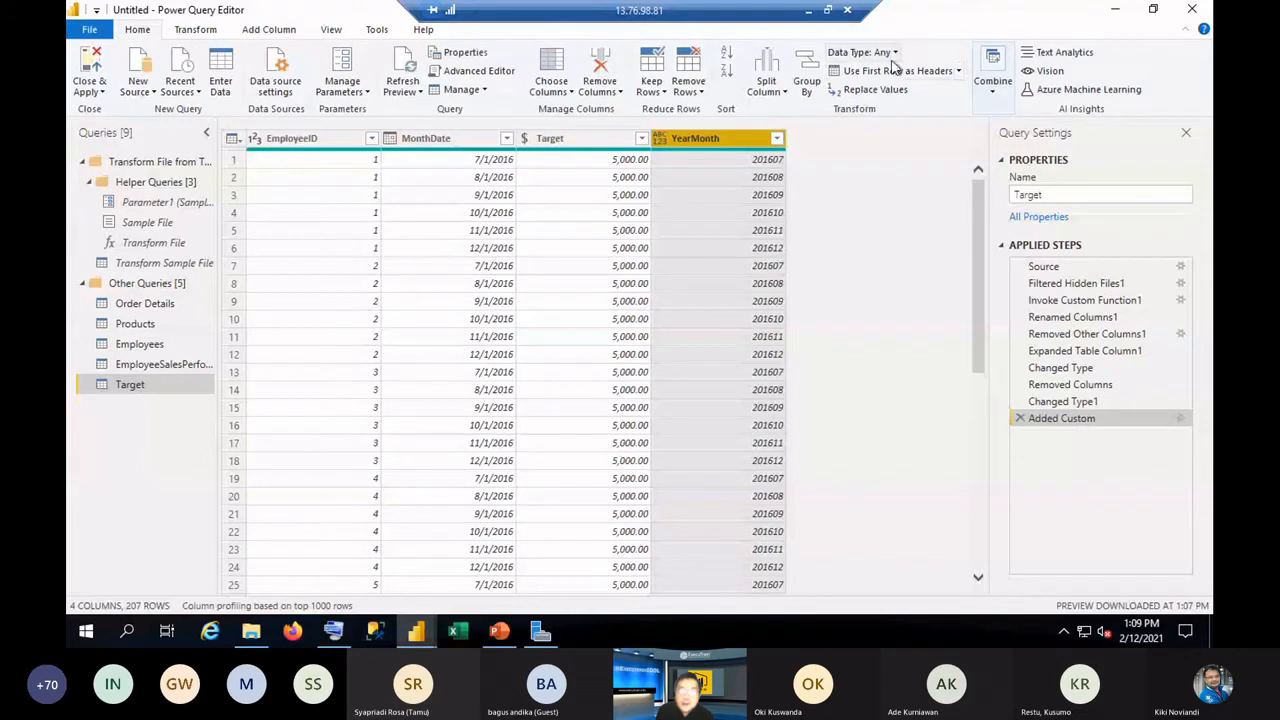
right_click(750, 140)
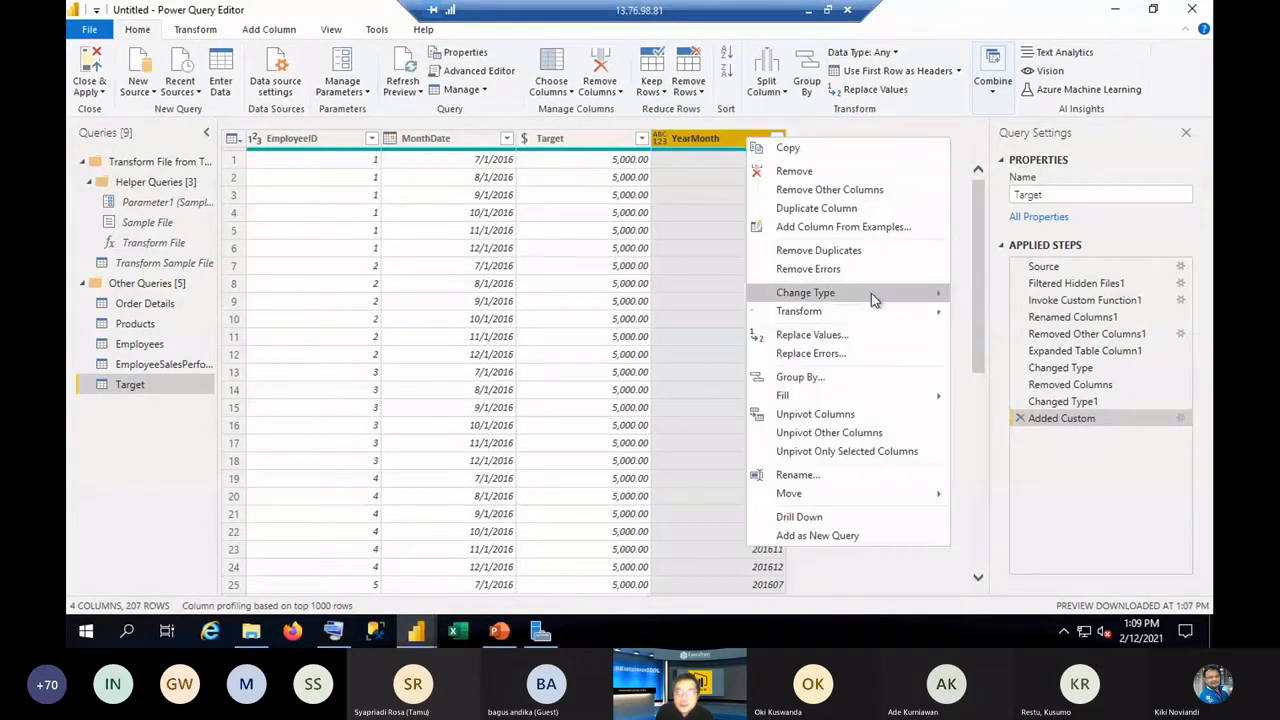
mouse_move(875, 296)
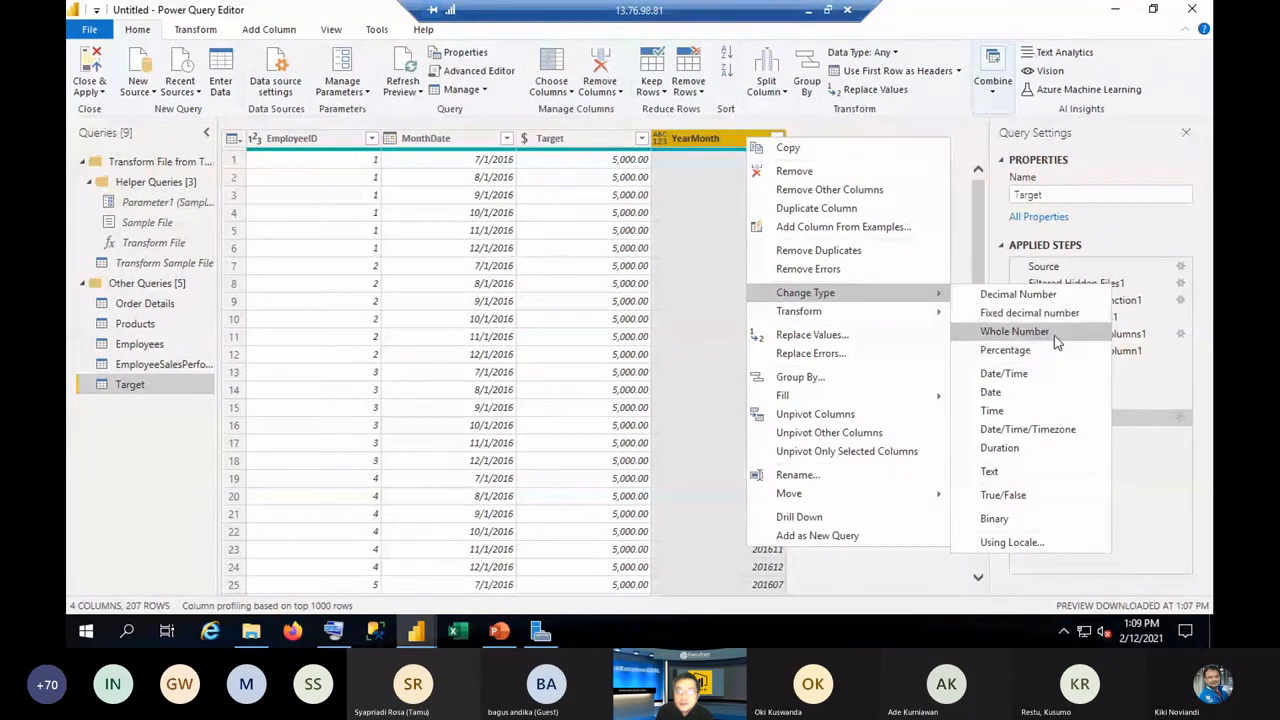
left_click(1015, 331)
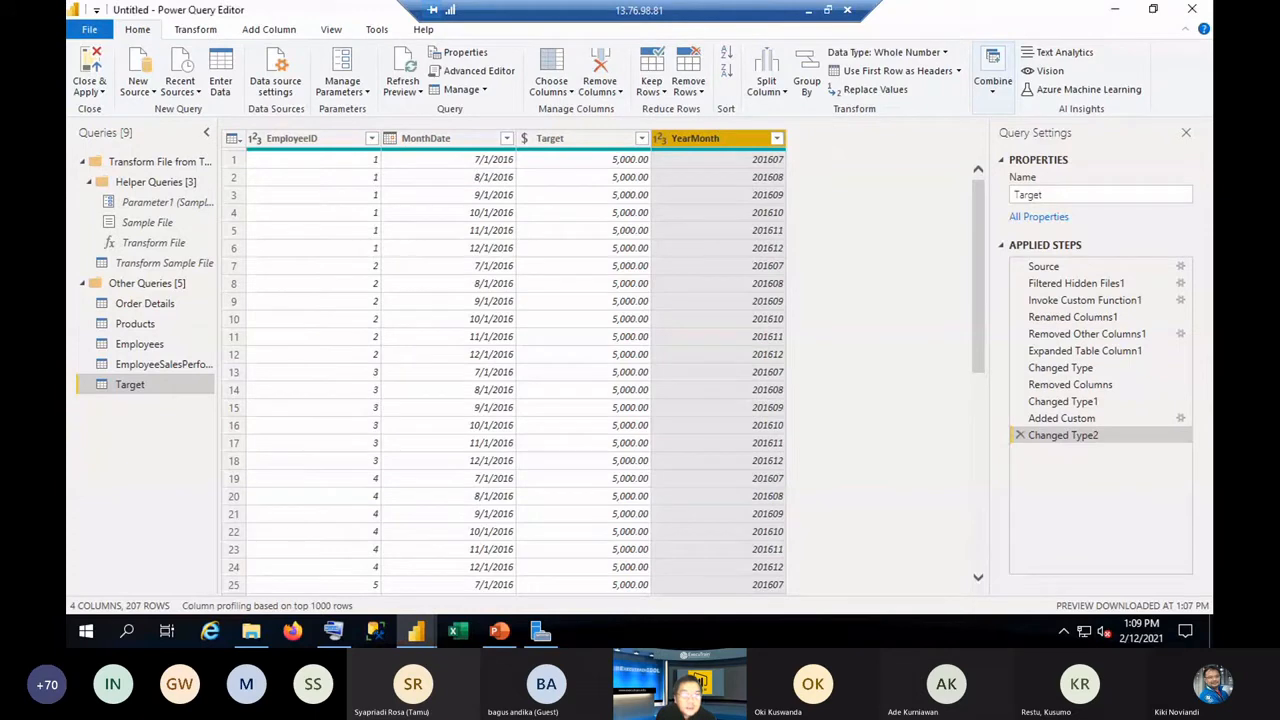
Remove the MonthDate column from the Target query.
left_click(432, 139)
right_click(430, 138)
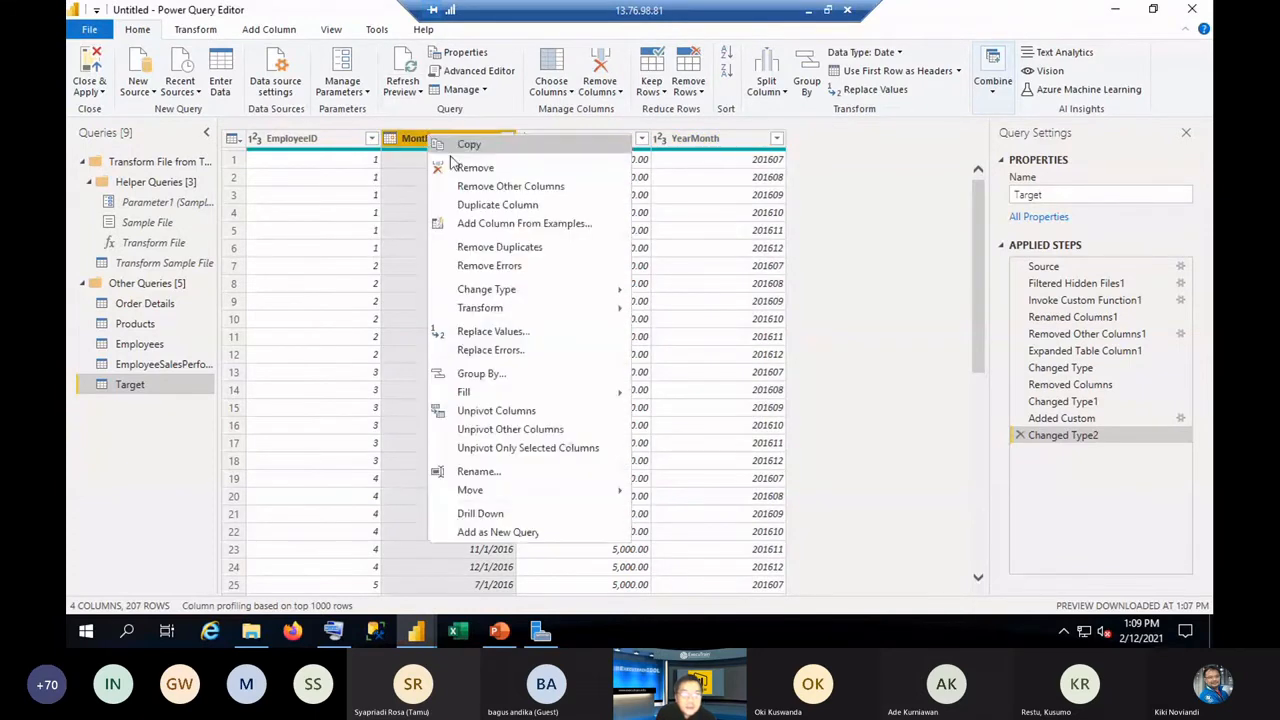
left_click(460, 167)
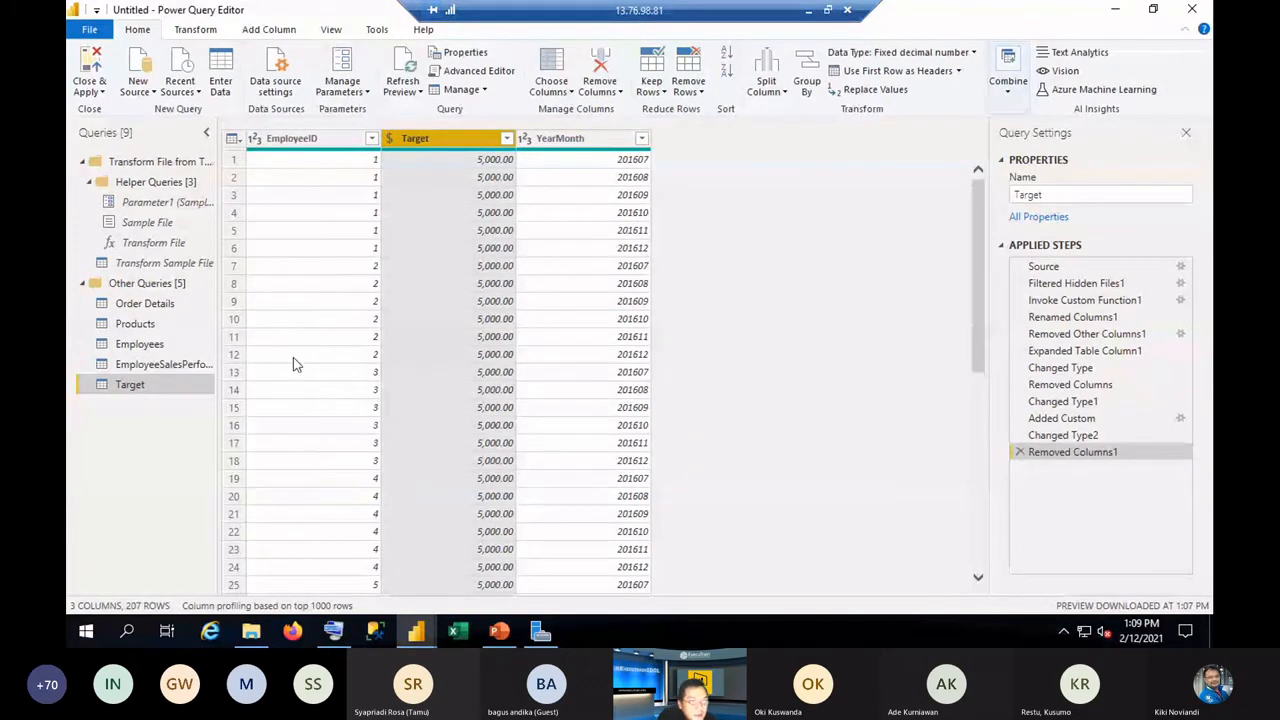
Widen the query list and compare the columns of the Target query with those of EmployeeSalesPerformance.
left_click(328, 142)
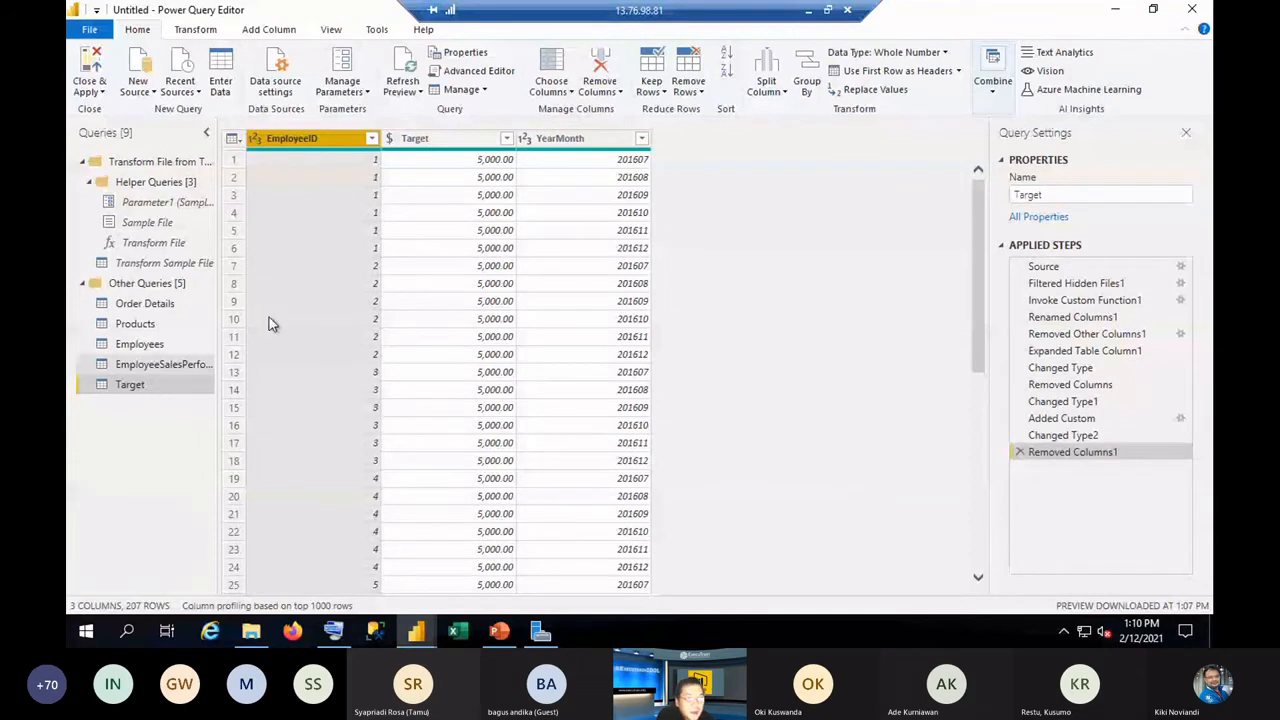
left_click_drag(217, 295, 262, 292)
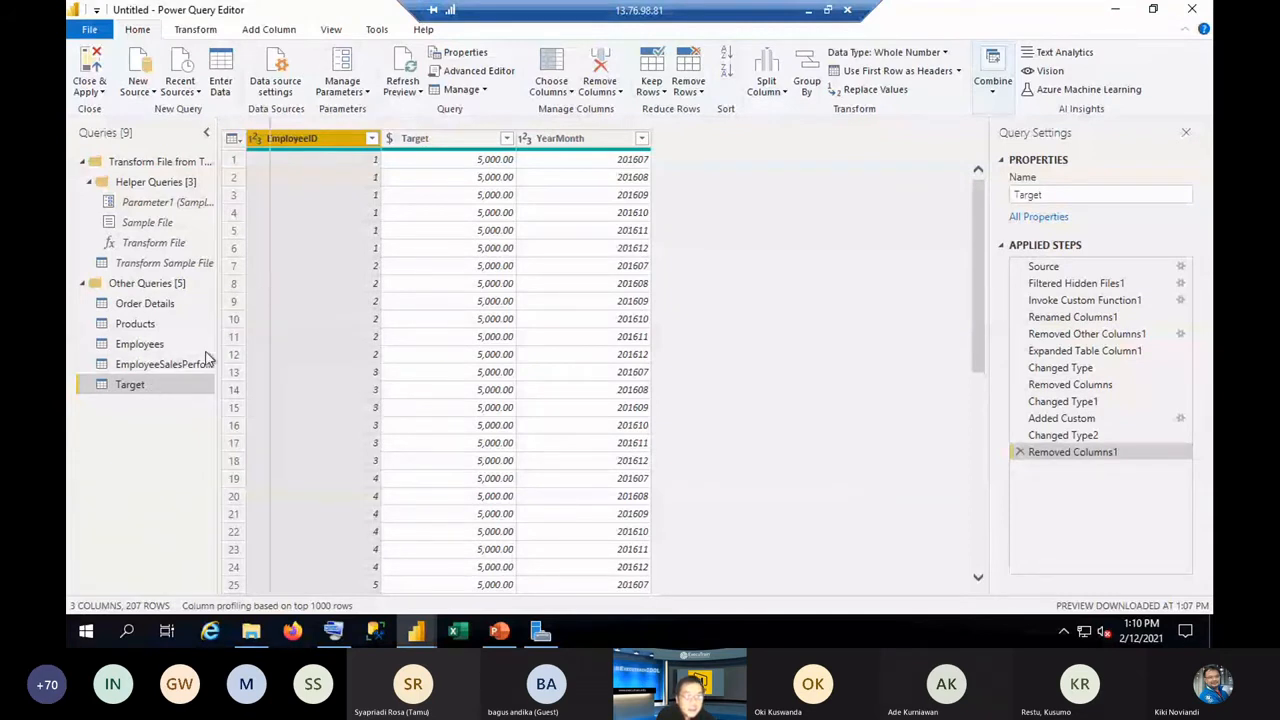
left_click(212, 364)
left_click(168, 384)
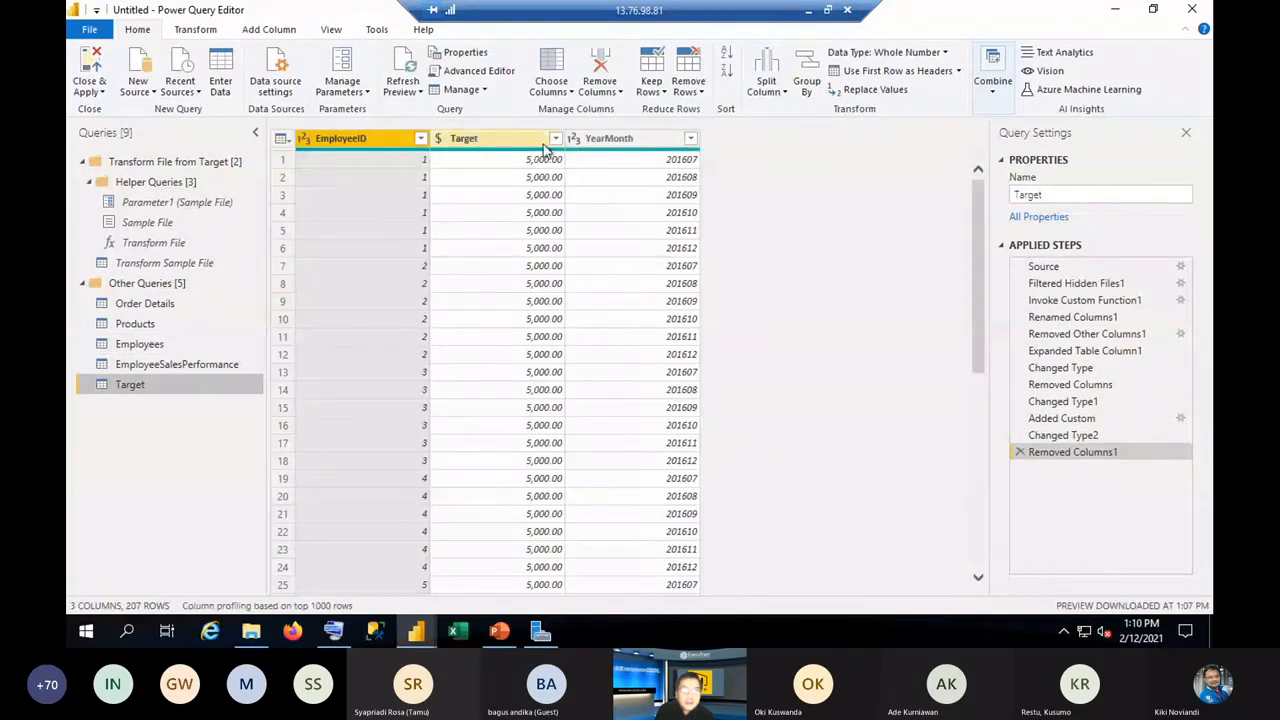
left_click(197, 363)
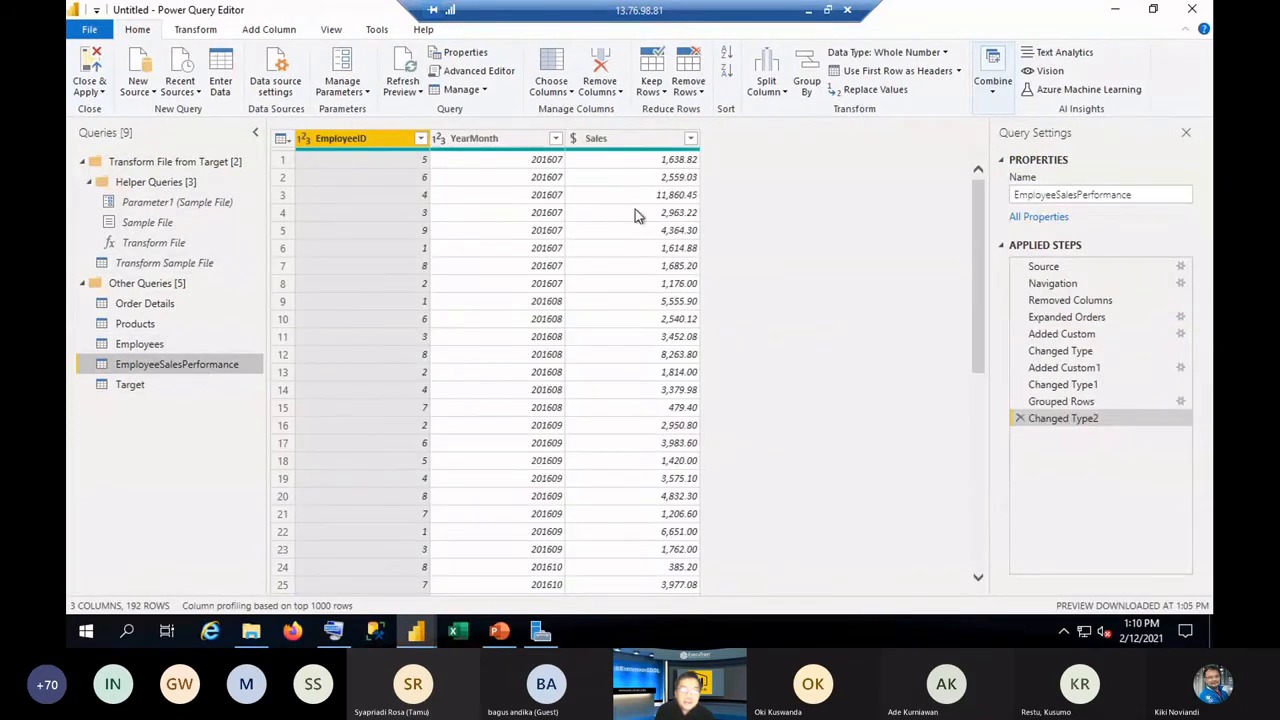
left_click(169, 387)
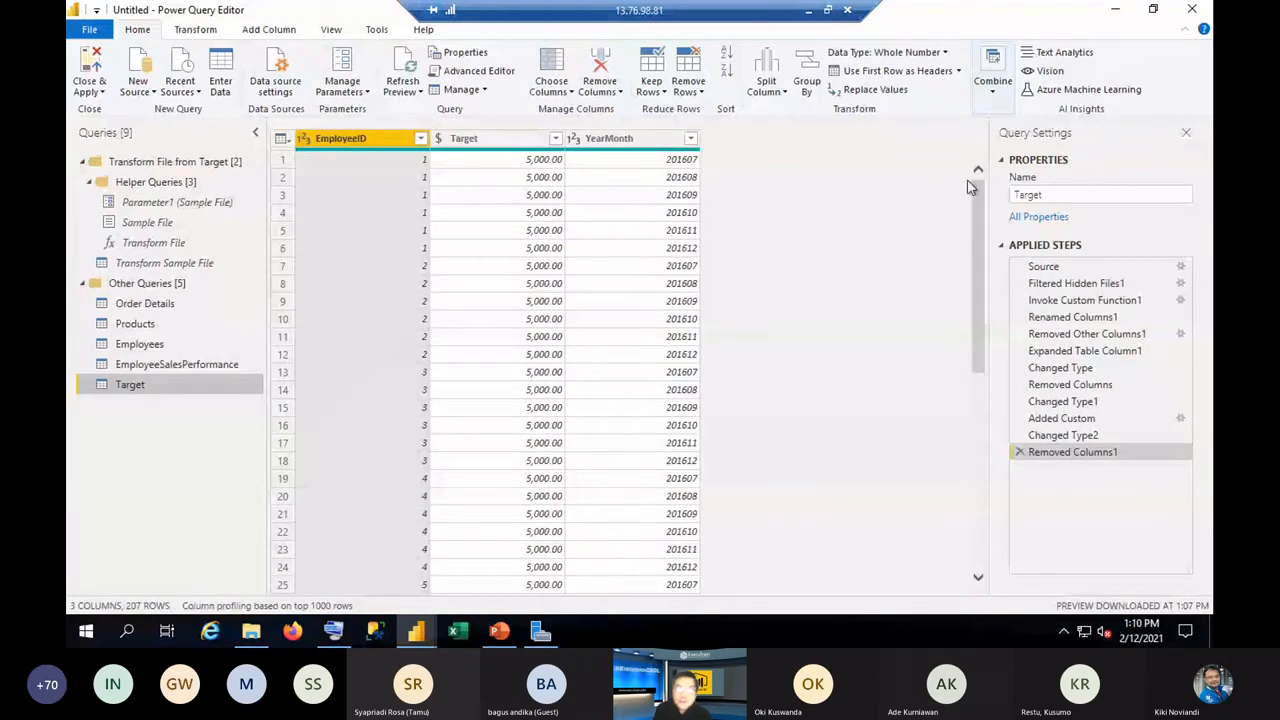
Start merging the Target query with EmployeeSalesPerformance as the second table.
left_click(990, 100)
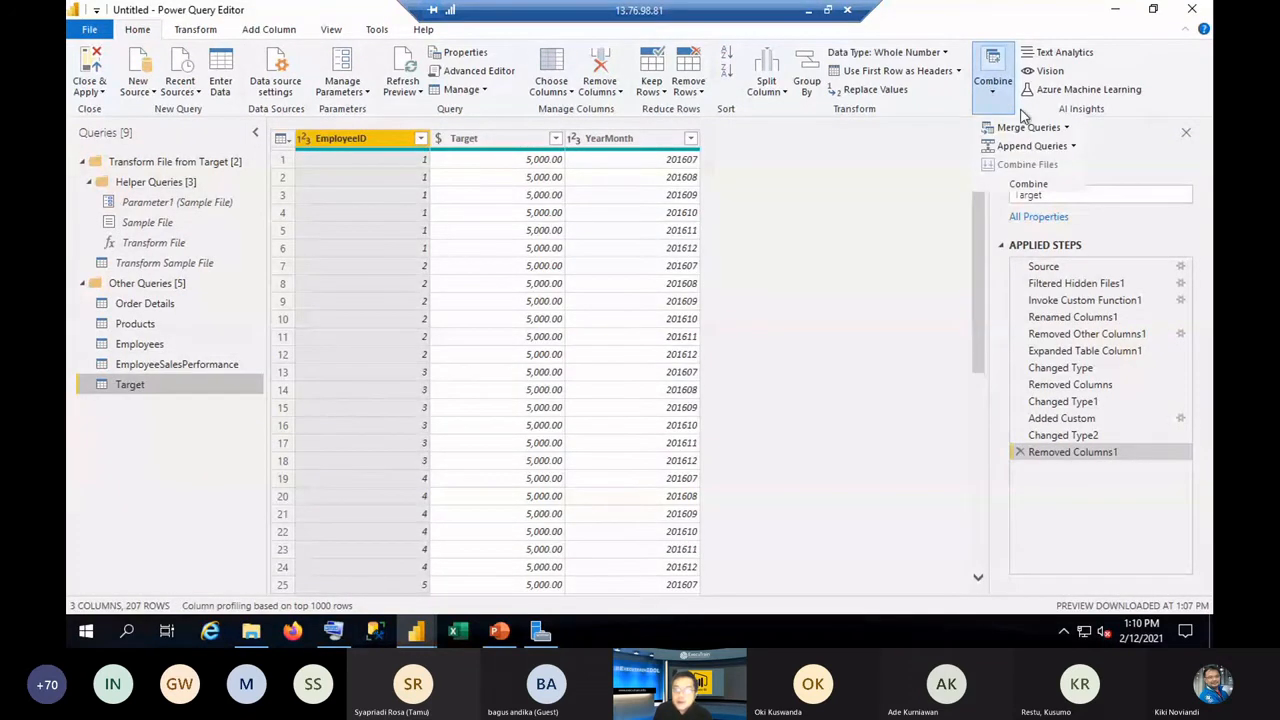
left_click(1069, 129)
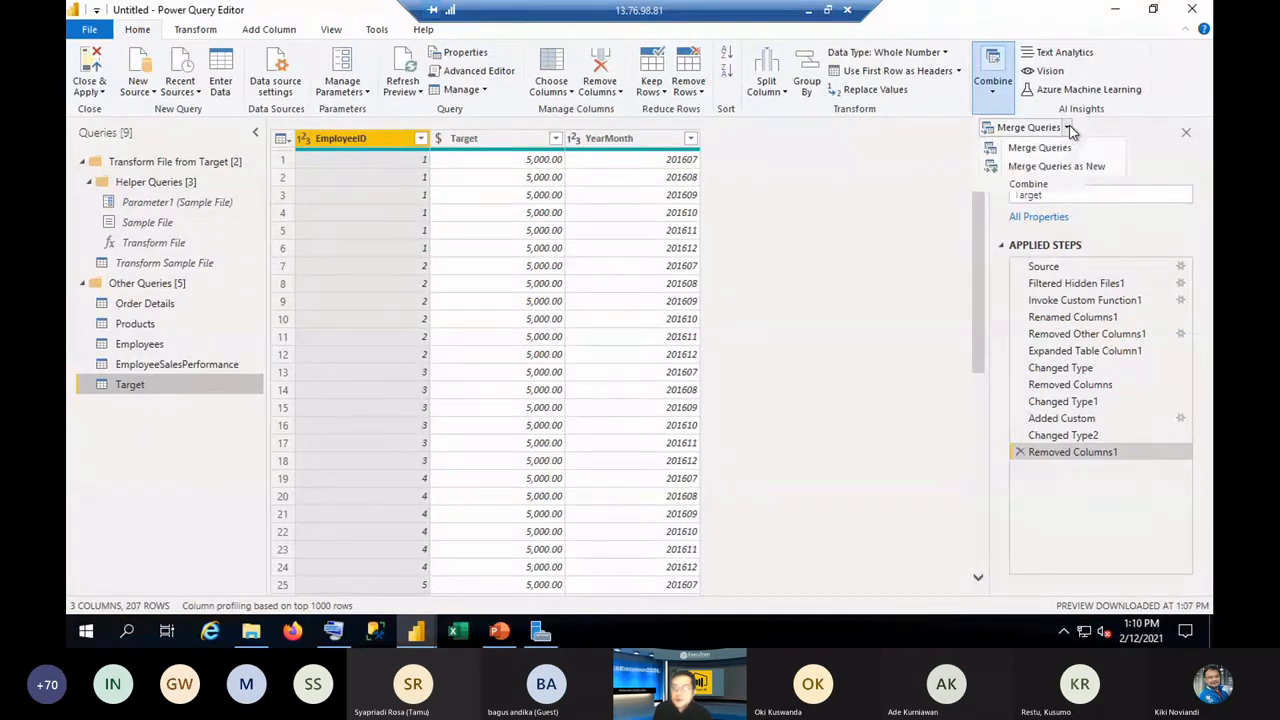
left_click(1069, 150)
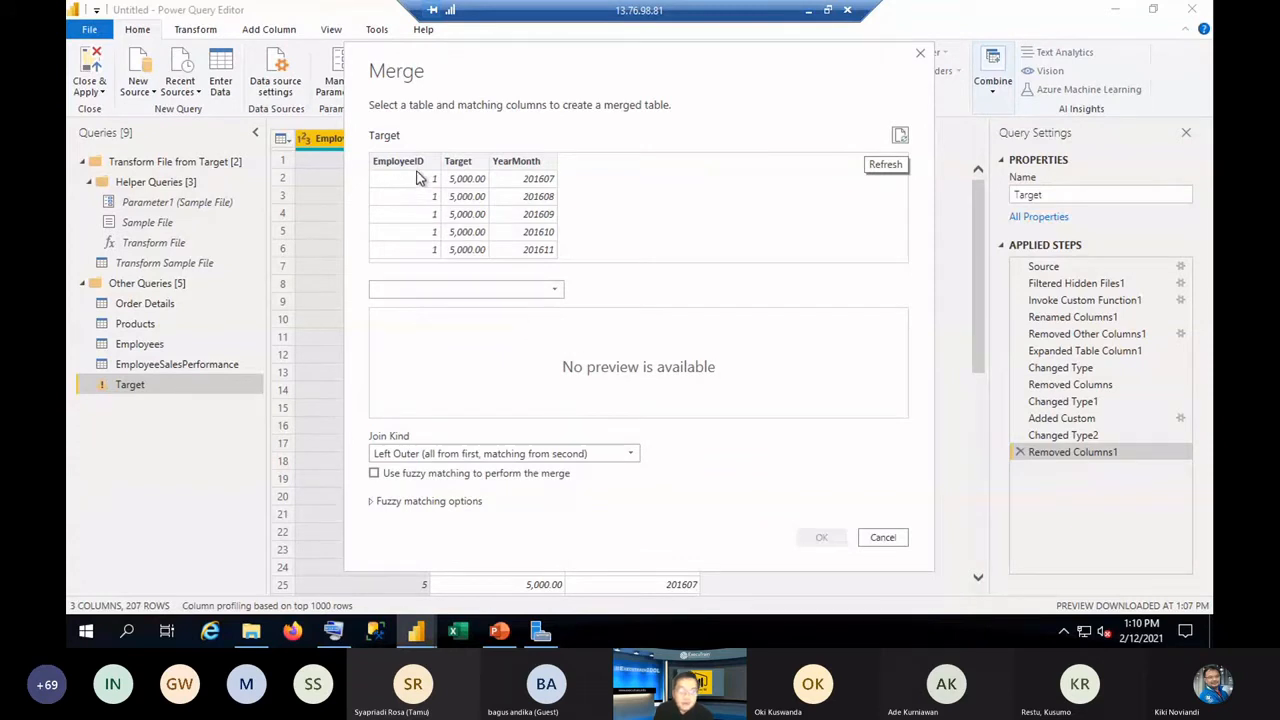
left_click(556, 295)
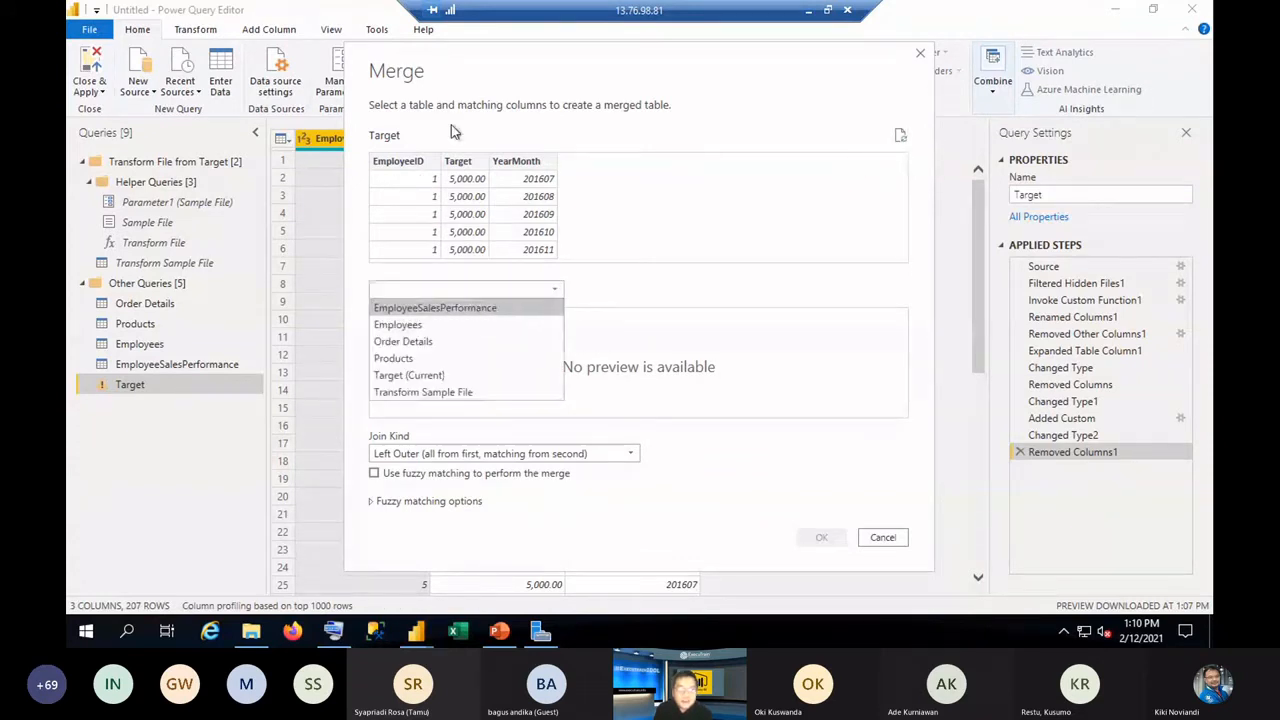
left_click(428, 304)
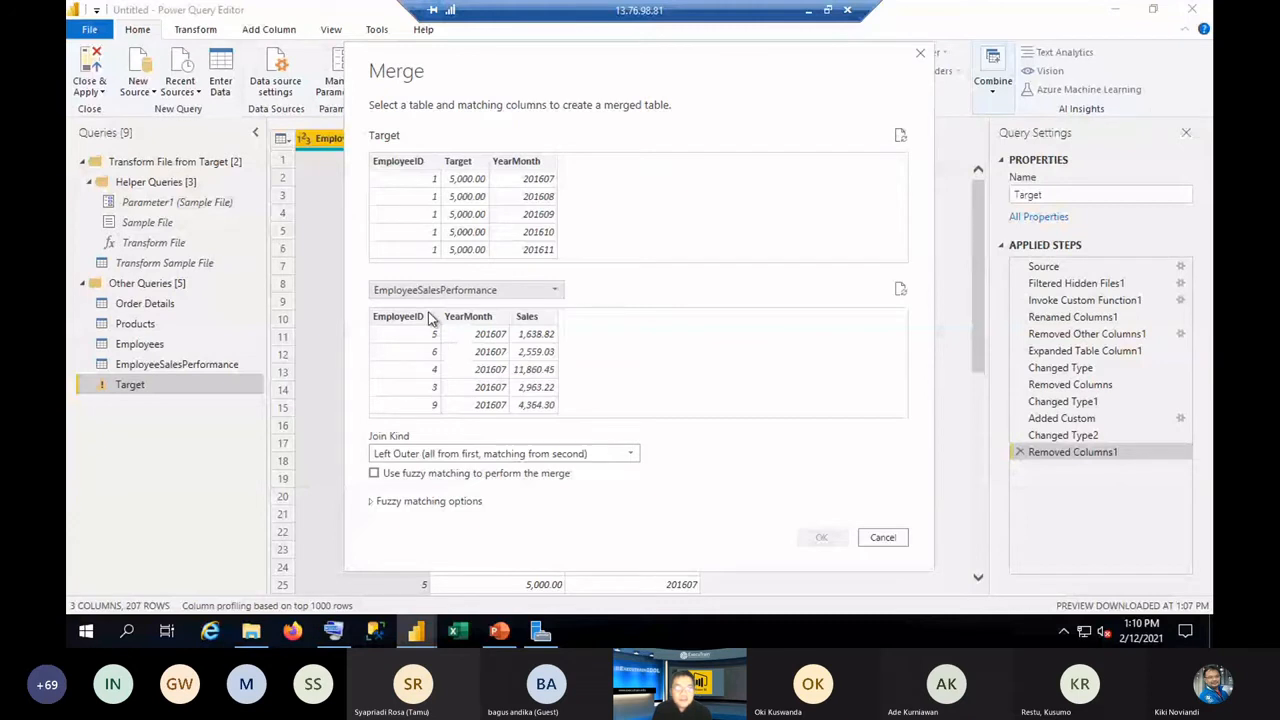
Match the two merge tables on EmployeeID first and YearMonth second.
left_click(407, 168)
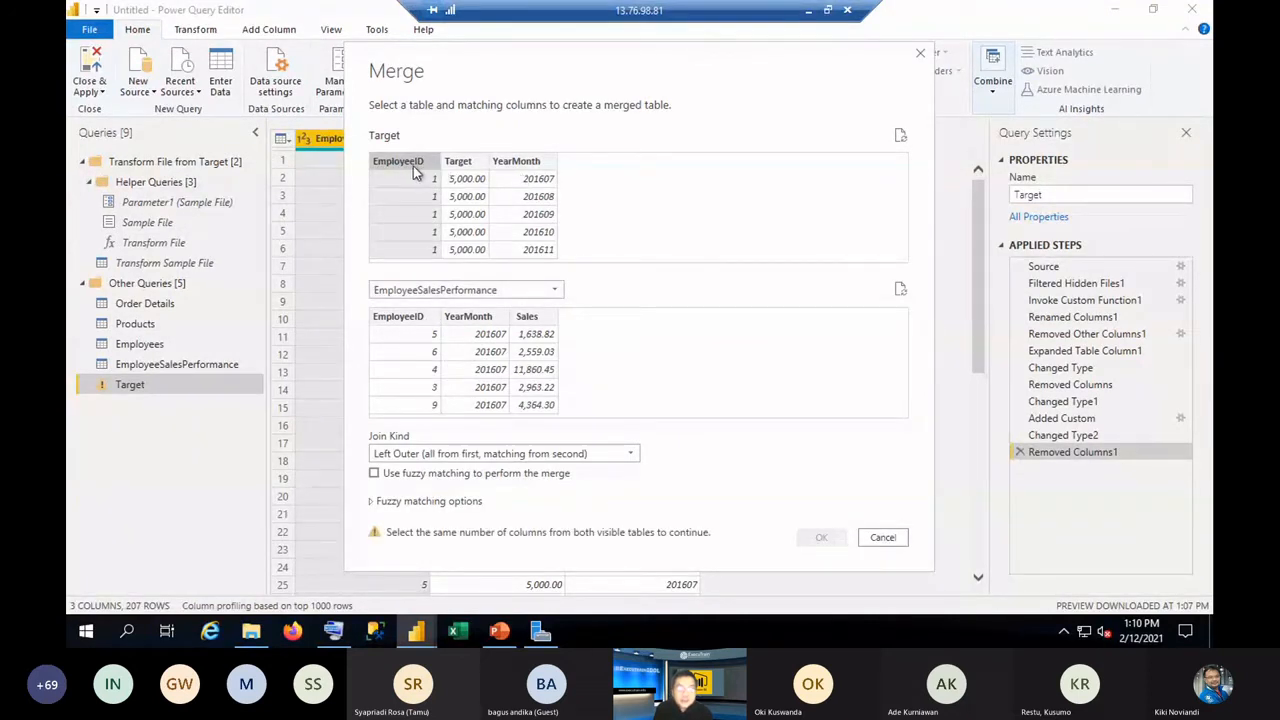
left_click(525, 166, "ctrl")
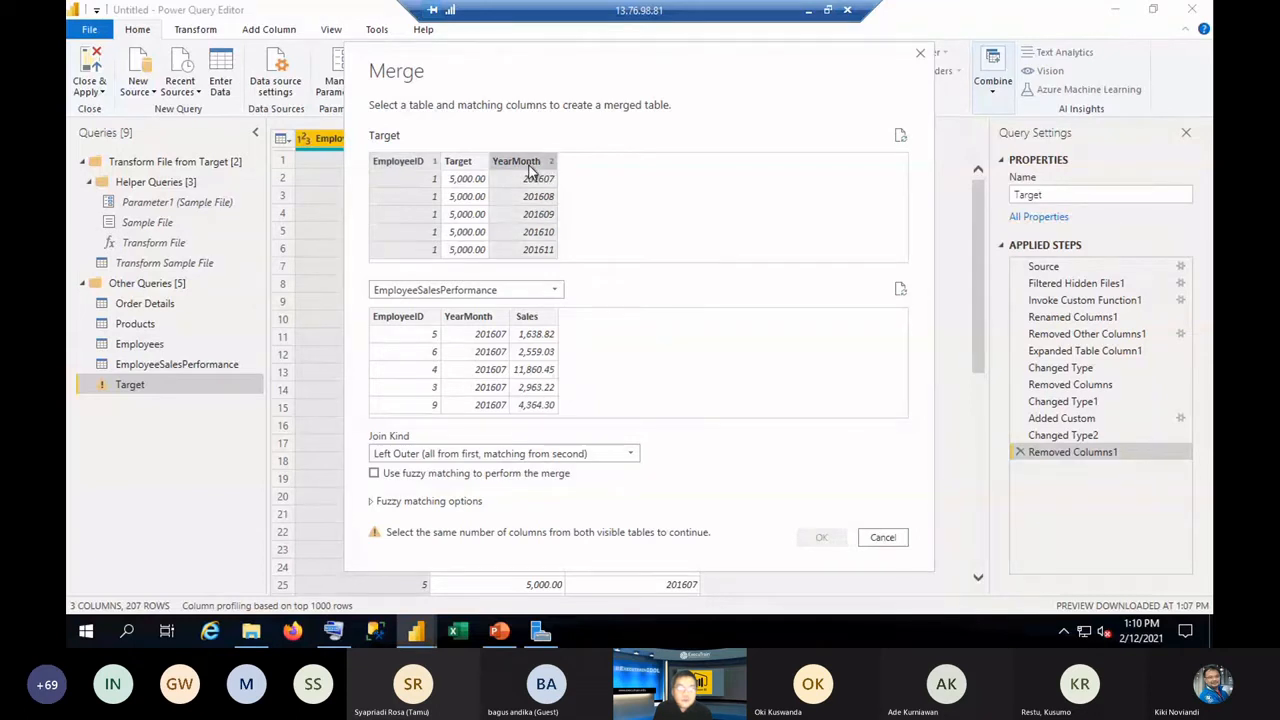
left_click(396, 320)
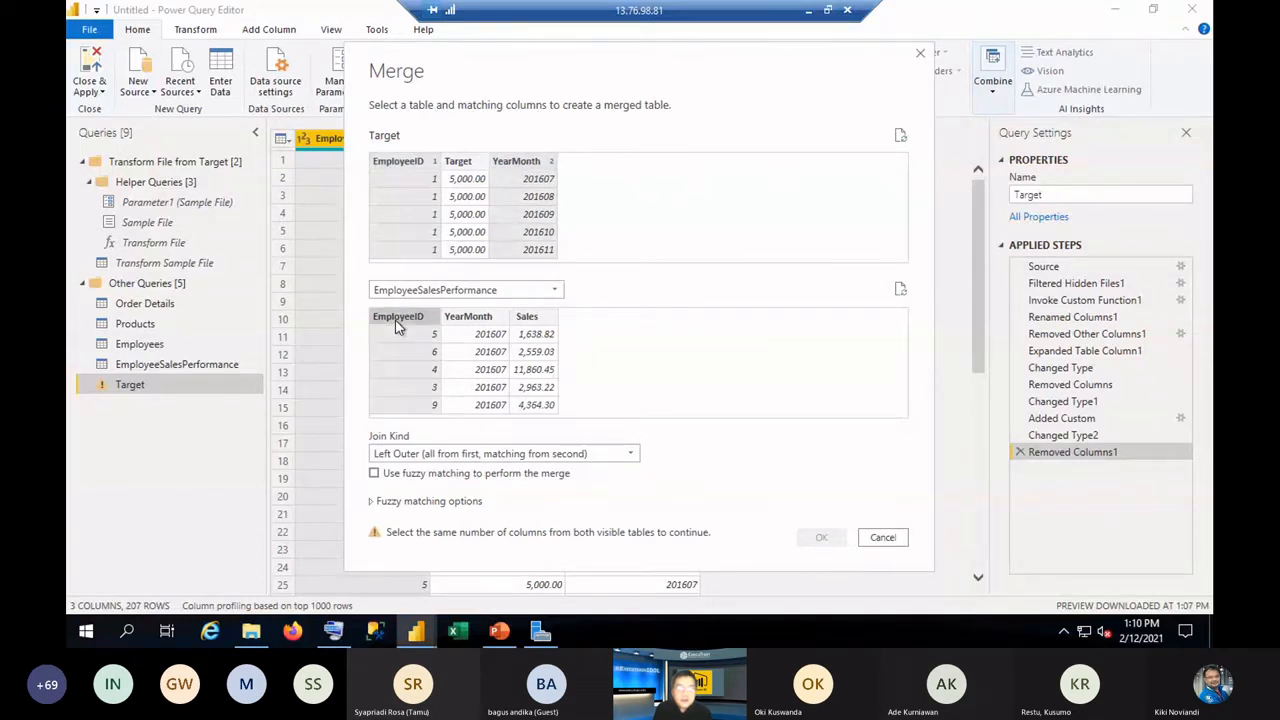
left_click(466, 320, "ctrl")
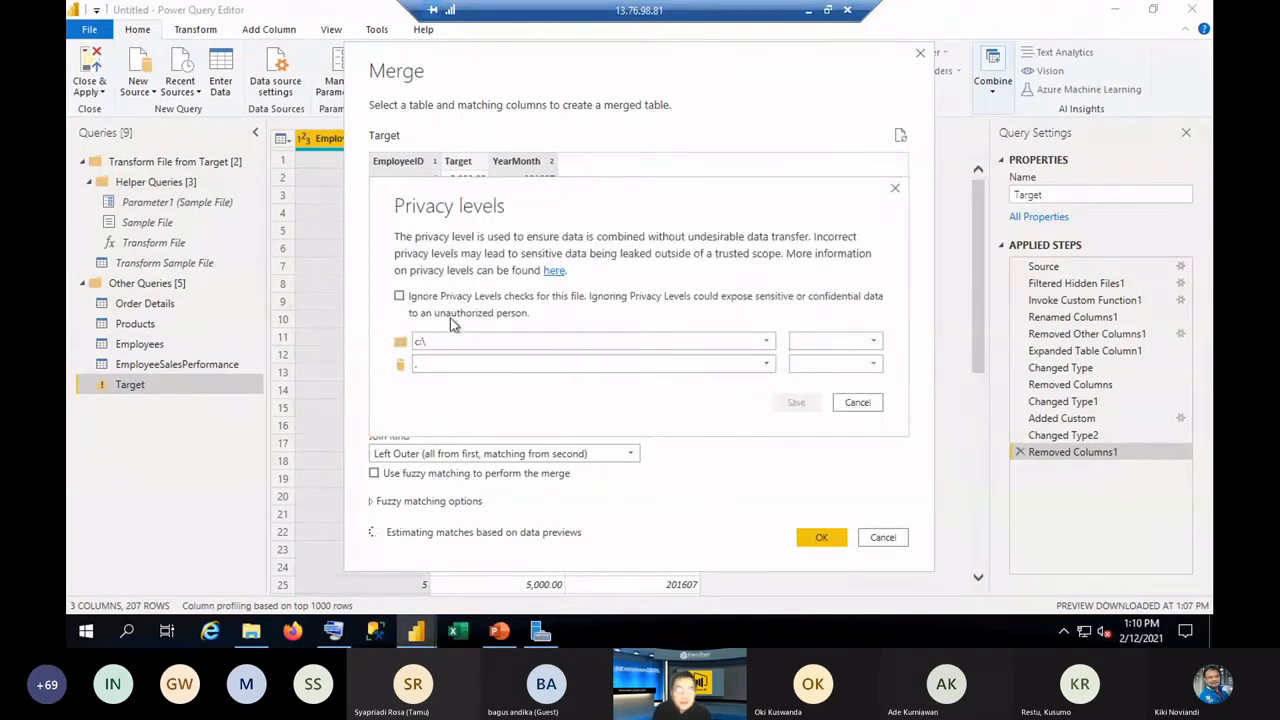
Ignore the privacy level checks for this file and complete the Left Outer merge.
left_click(399, 298)
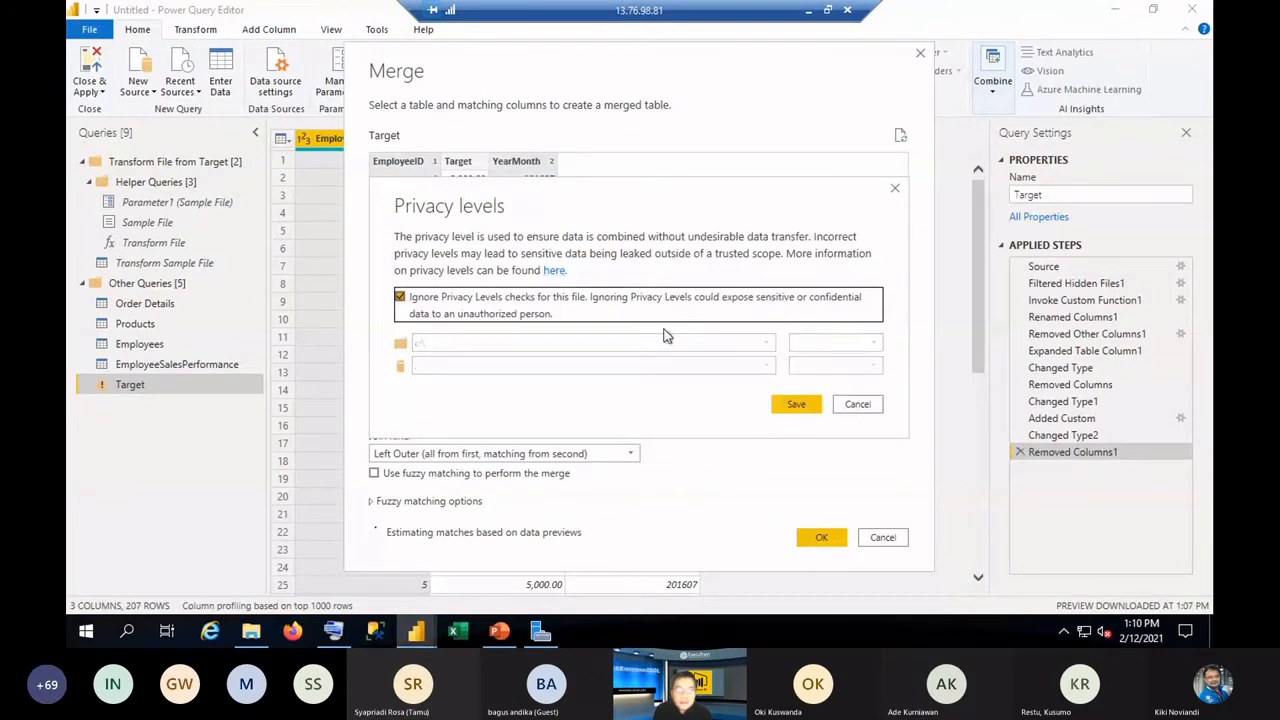
left_click(791, 408)
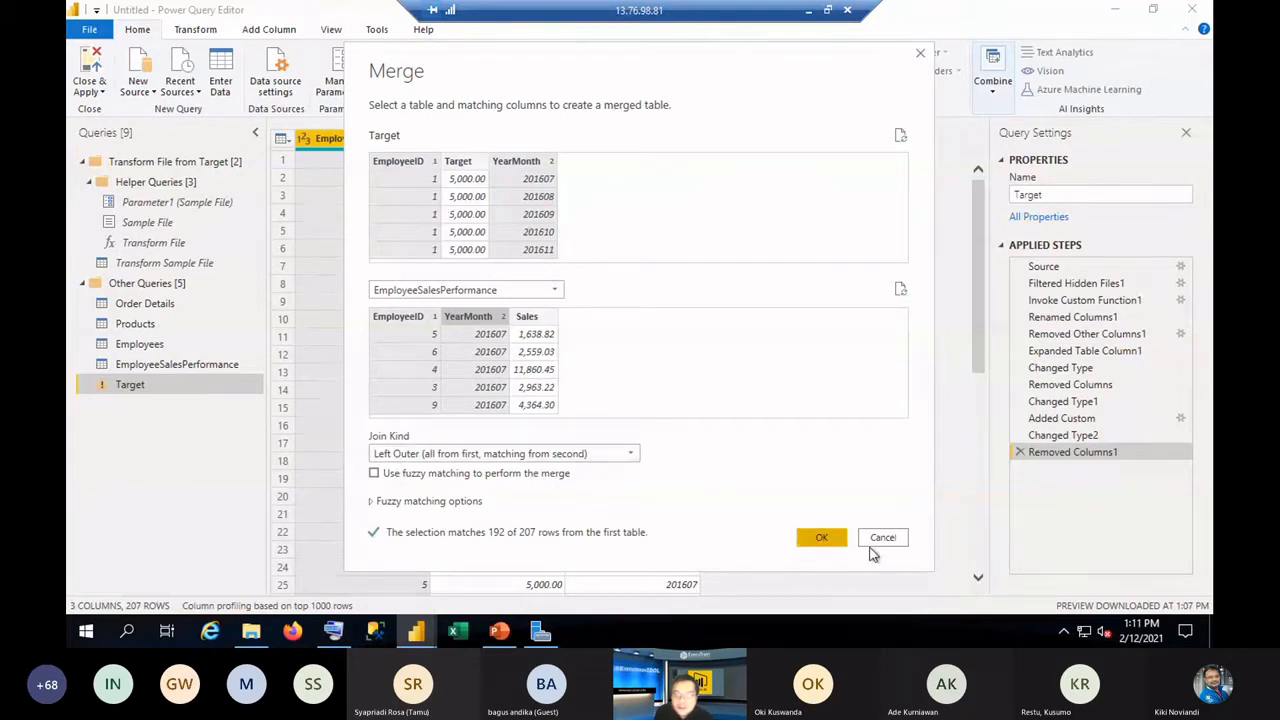
left_click(834, 541)
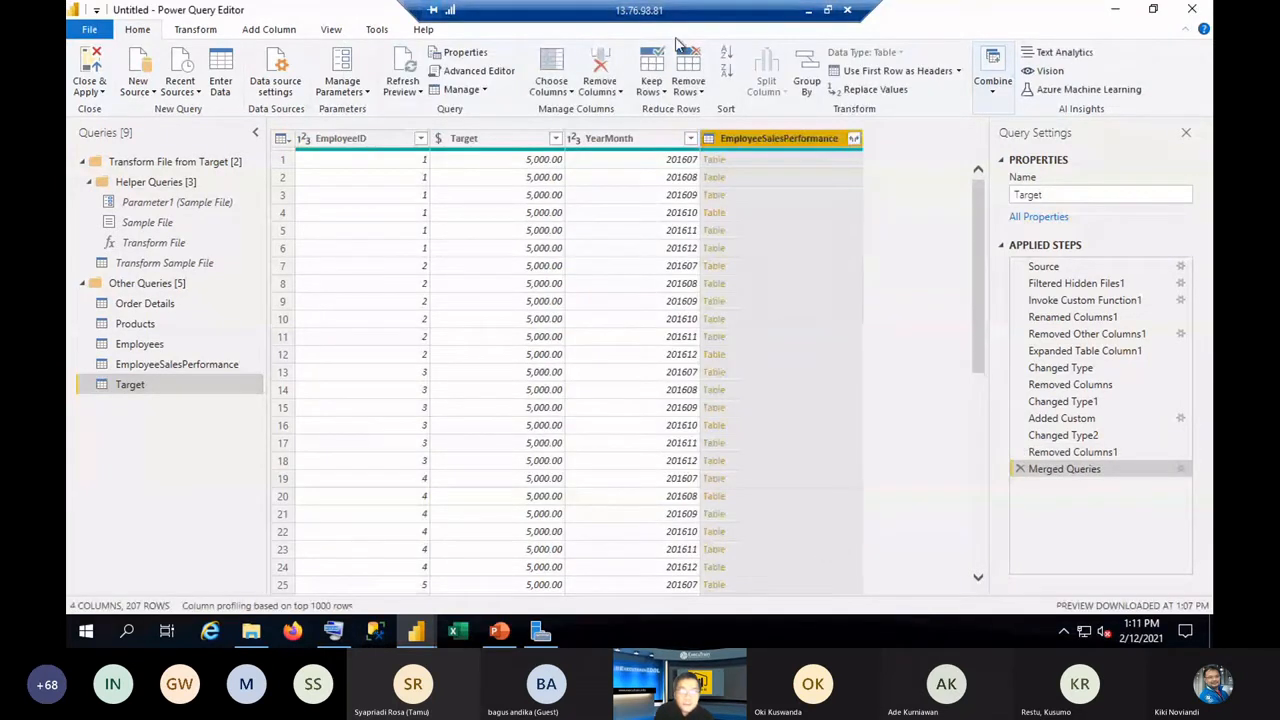
Expand the merged EmployeeSalesPerformance column to include only Sales, without the original column name as prefix.
left_click(854, 140)
left_click(607, 223)
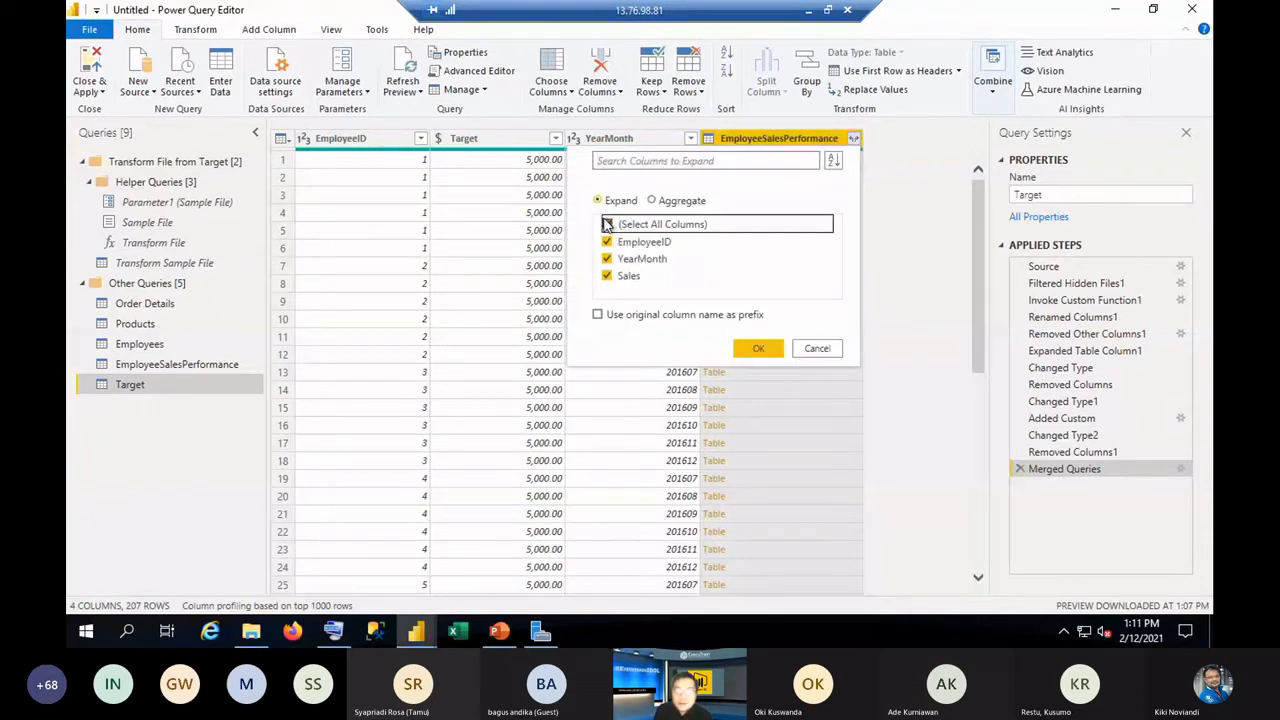
left_click(607, 274)
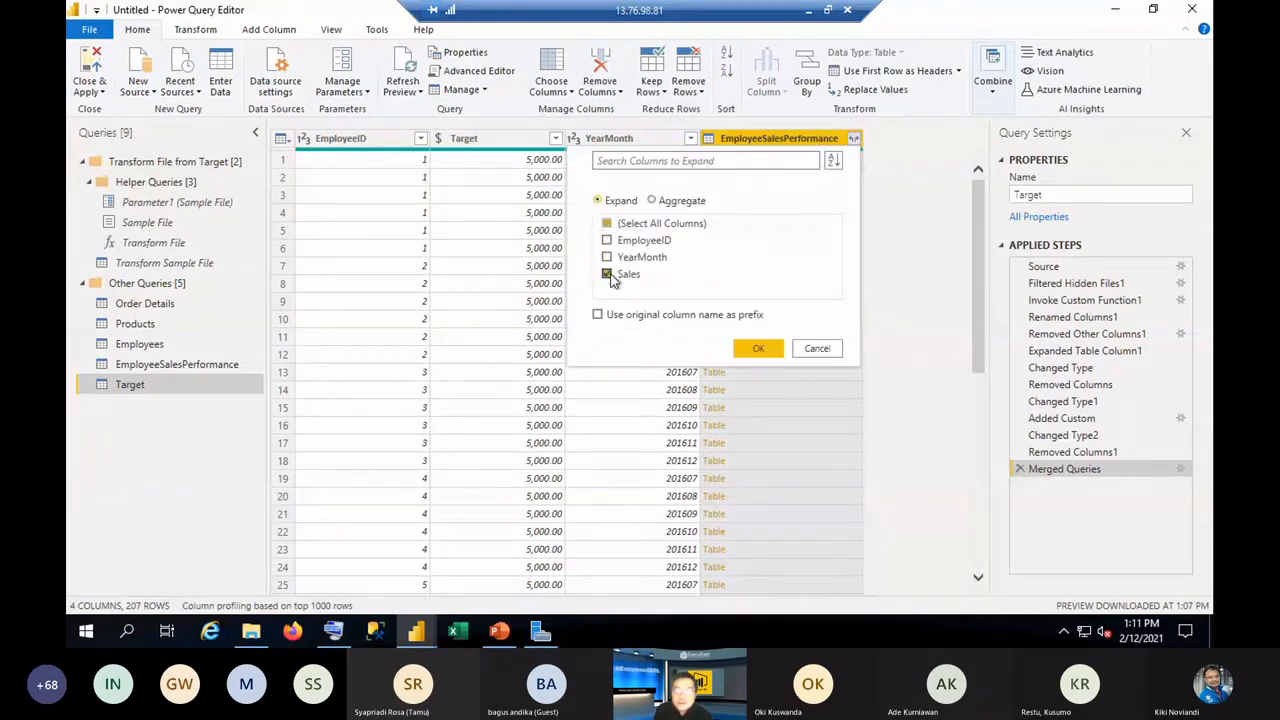
left_click(758, 350)
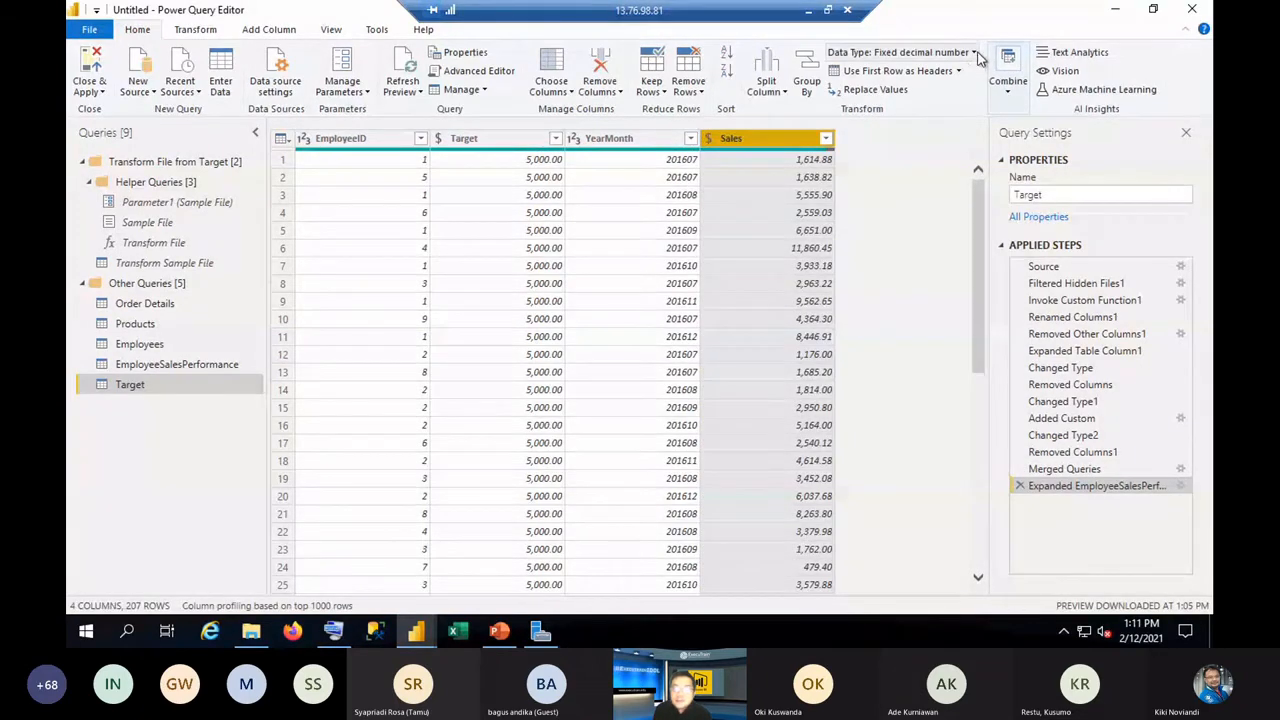
Replace the null values in the Sales column with 0.
scroll(769, 308, "down", 5)
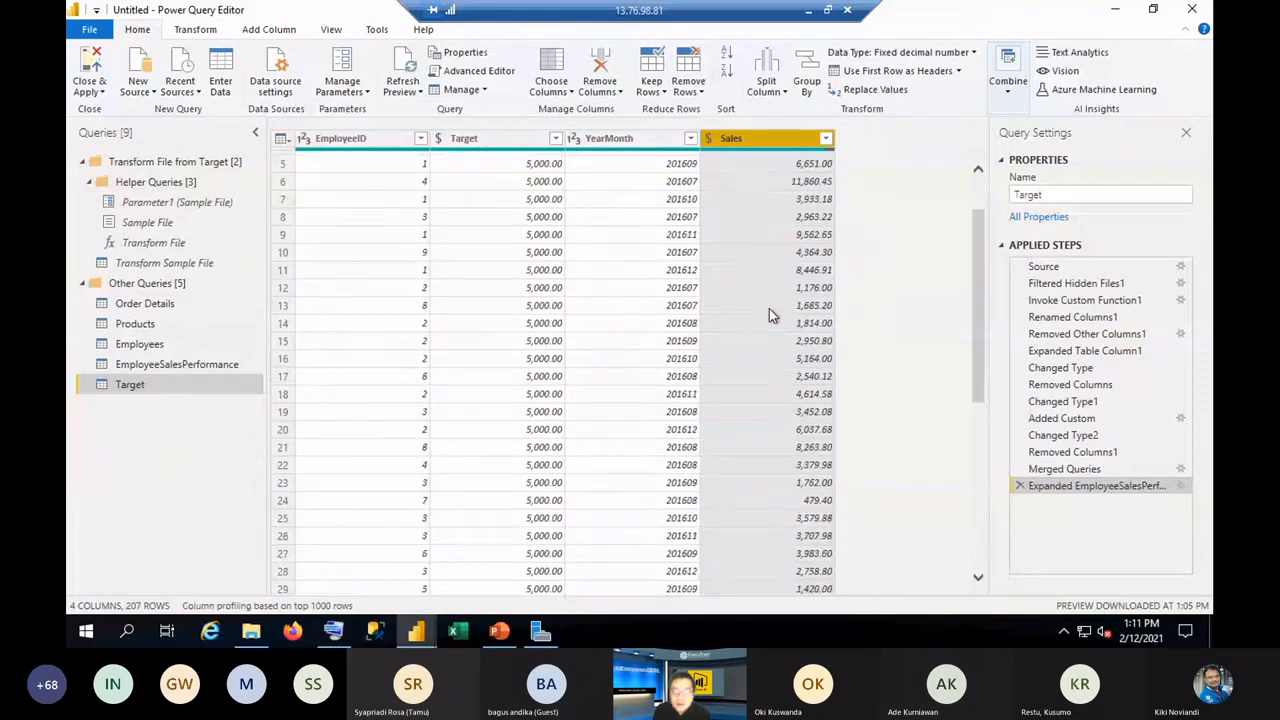
scroll(769, 316, "down", 1)
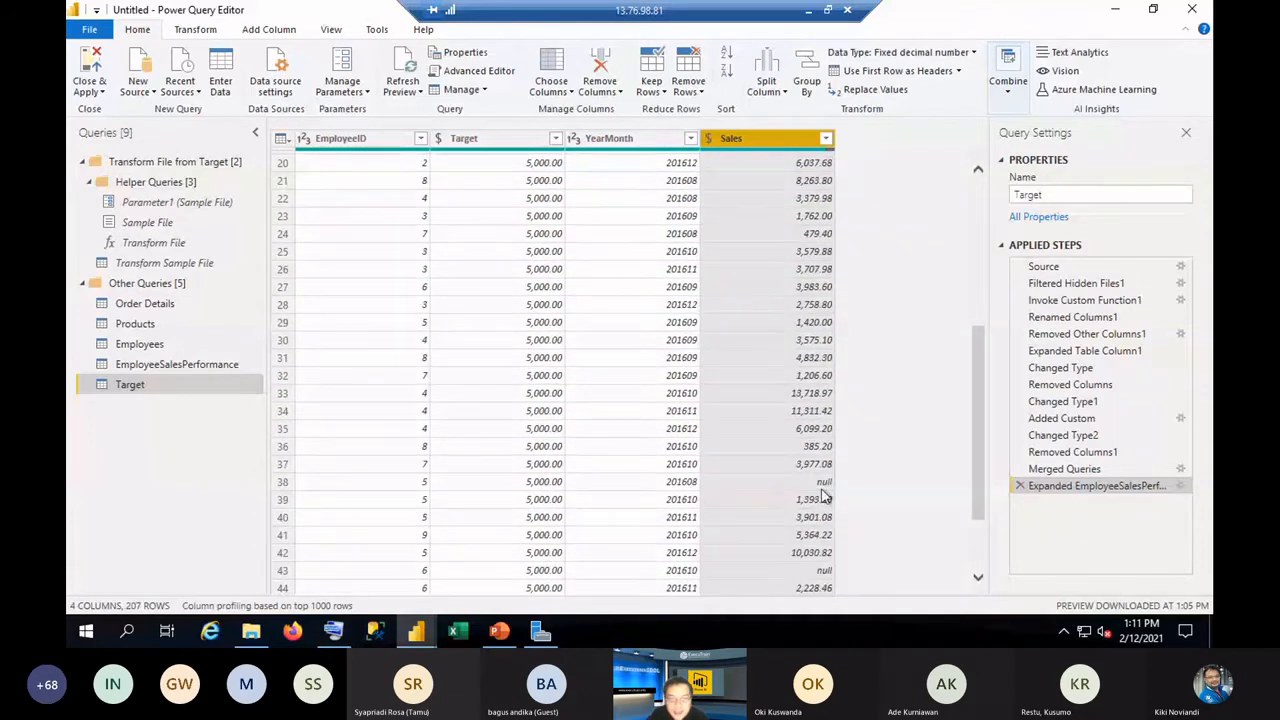
left_click(822, 484)
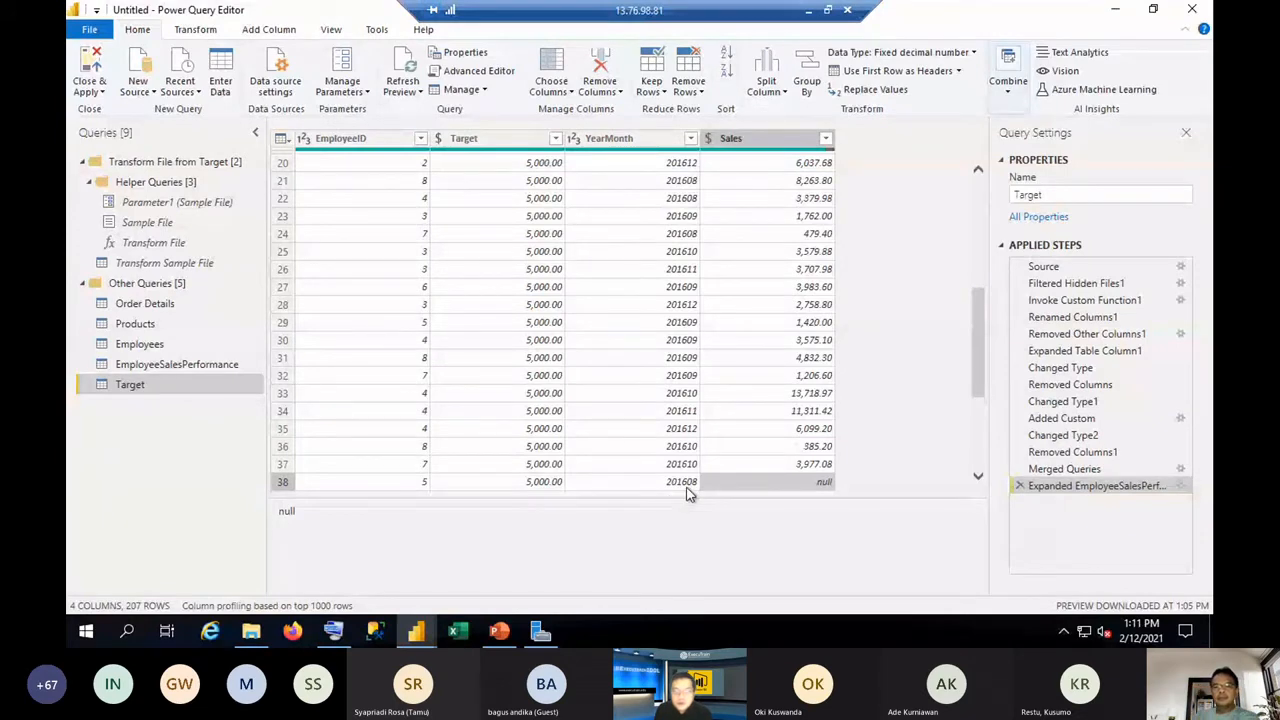
right_click(827, 486)
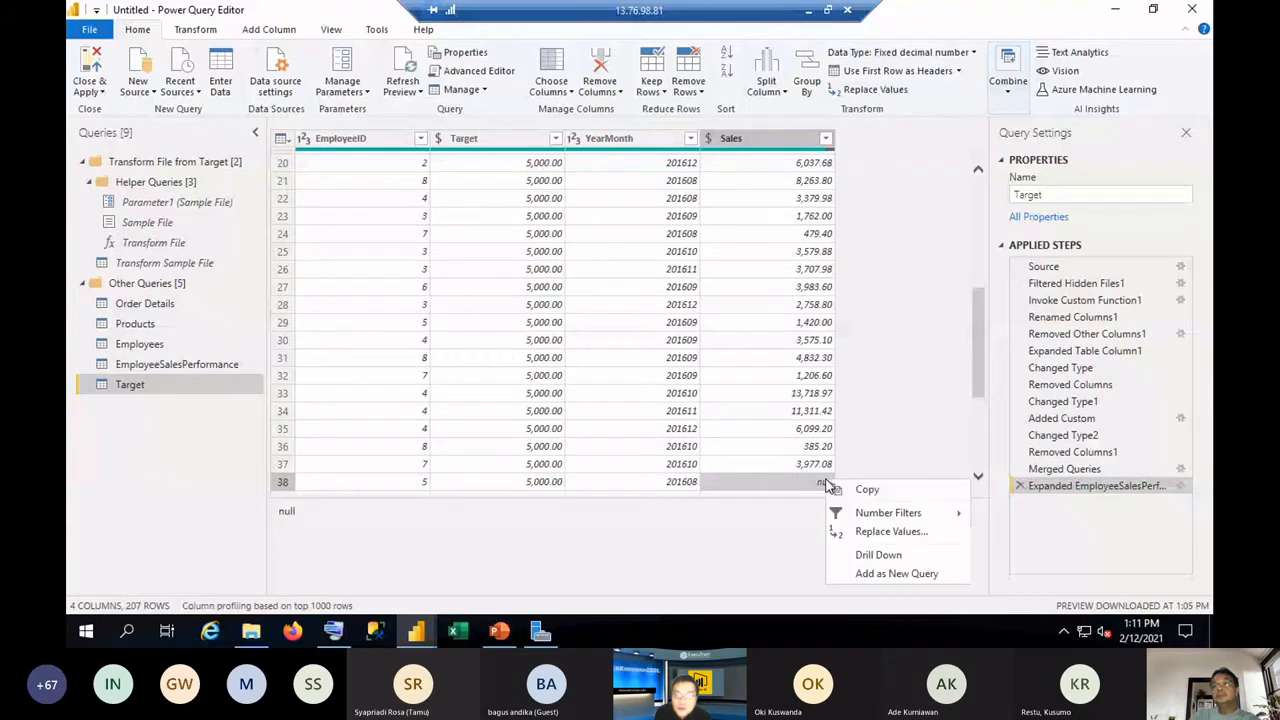
left_click(905, 538)
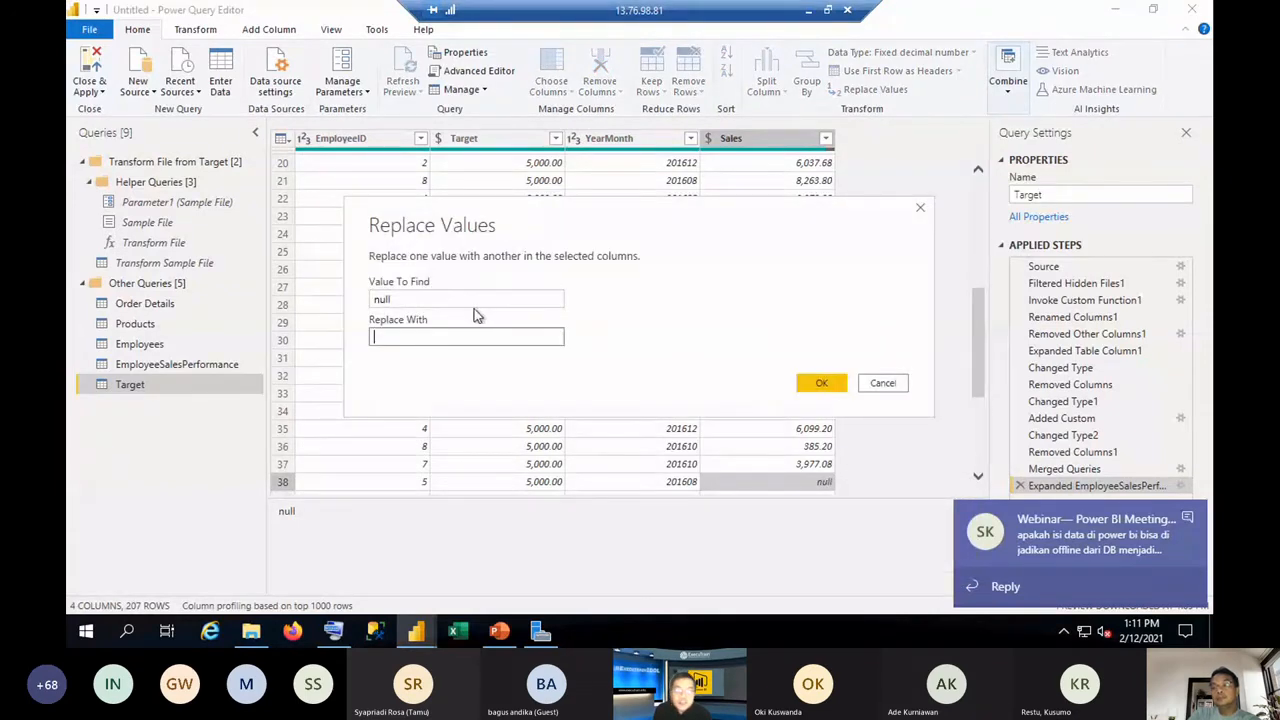
left_click_drag(614, 205, 588, 176)
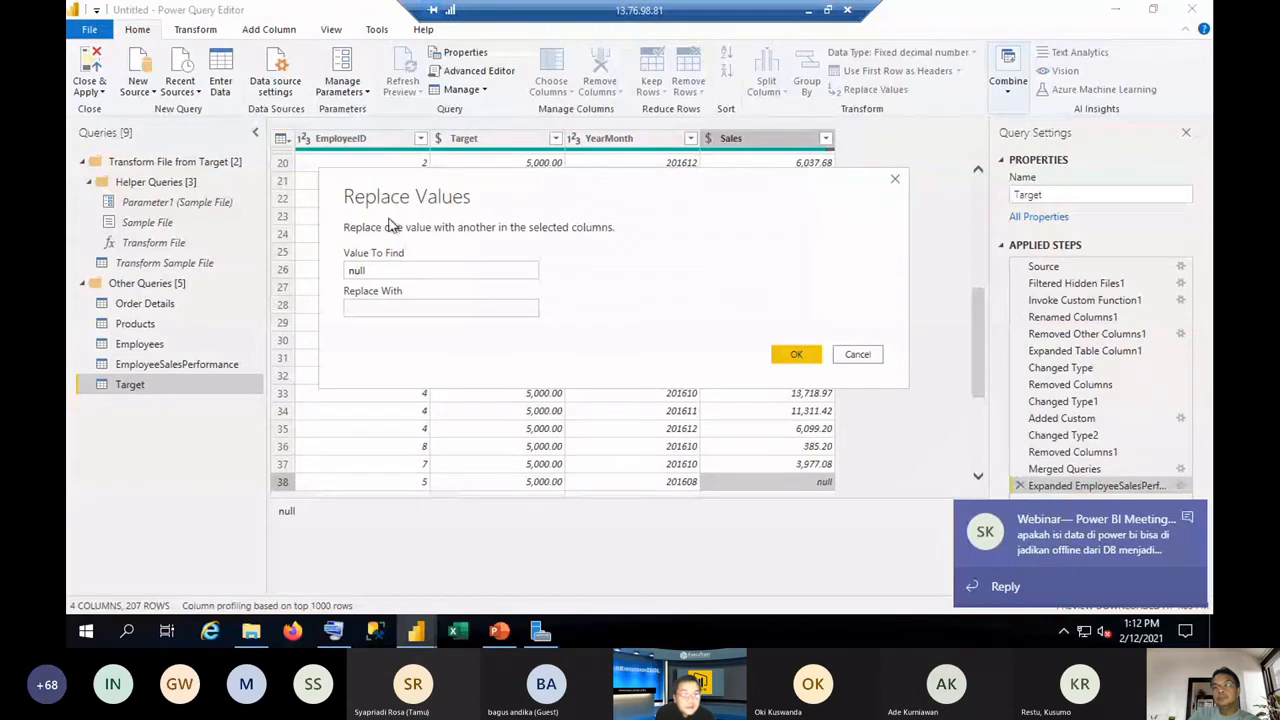
left_click(400, 307)
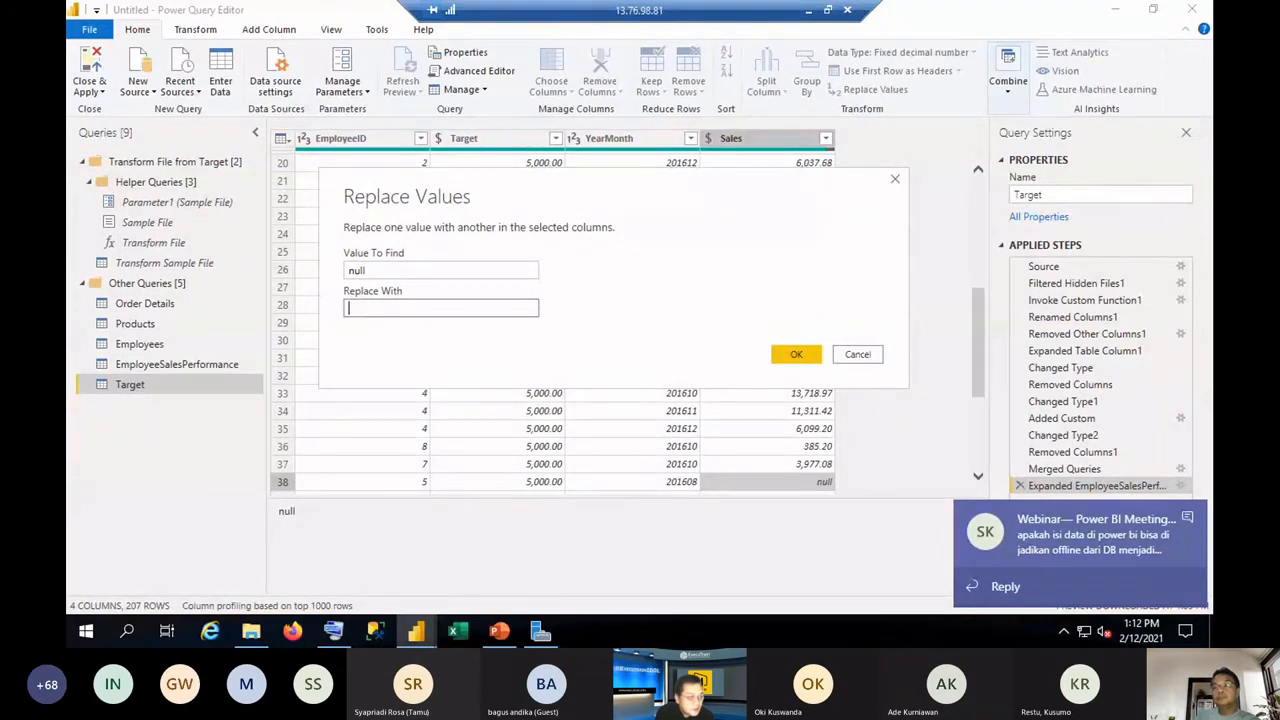
type("0")
left_click(796, 354)
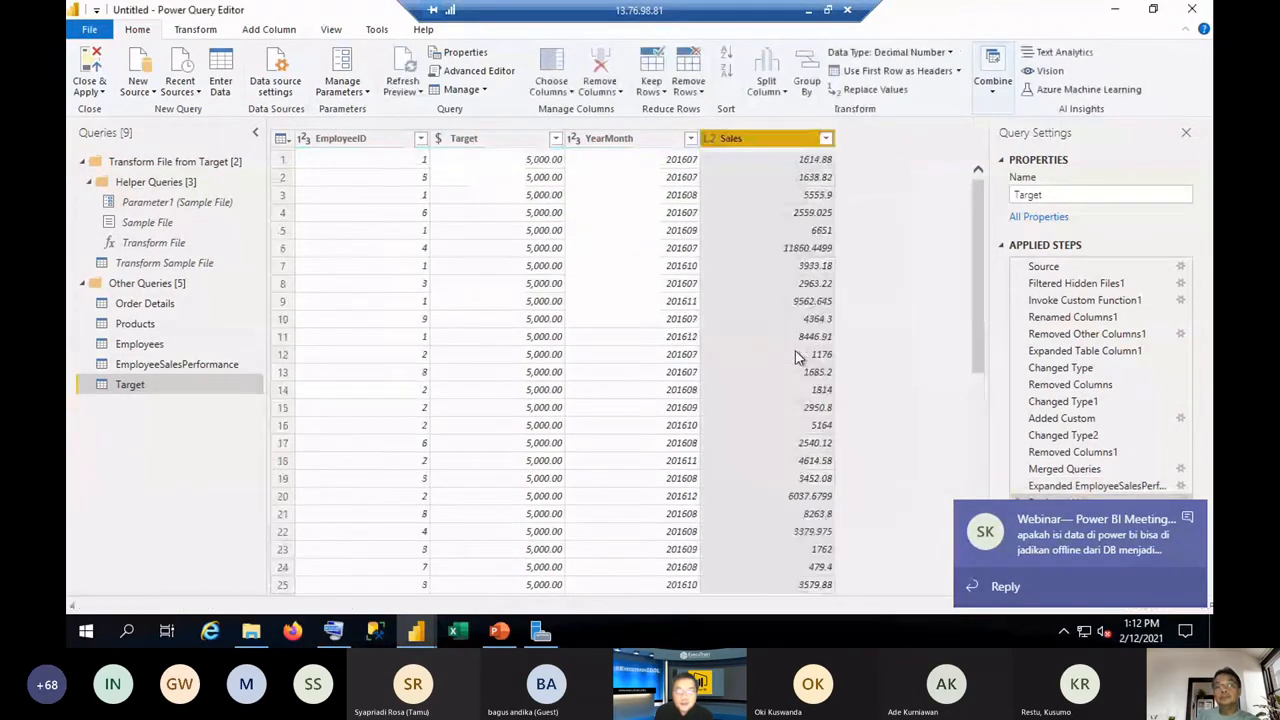
Check the Sales column's rows and its list of distinct filter values for remaining nulls, leaving the filter unchanged.
scroll(790, 552, "down", 5)
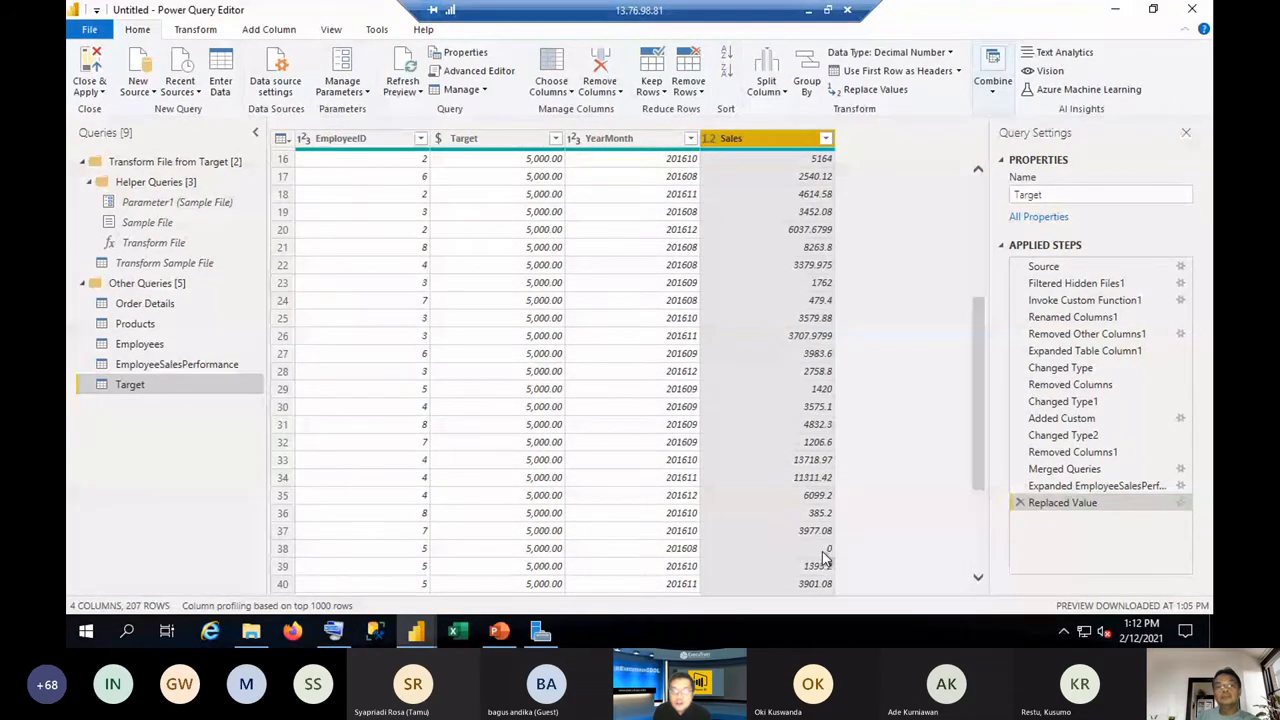
left_click(828, 140)
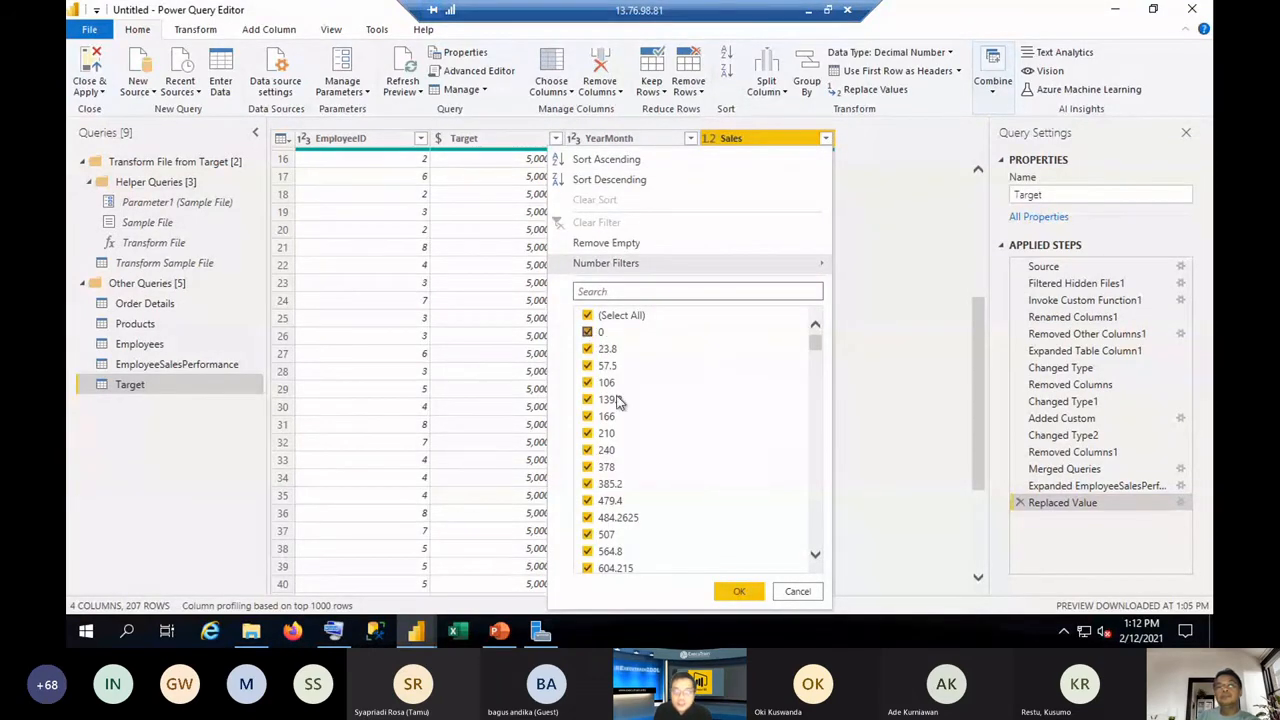
scroll(640, 440, "down", 5)
scroll(849, 398, "down", 1)
left_click_drag(817, 374, 806, 301)
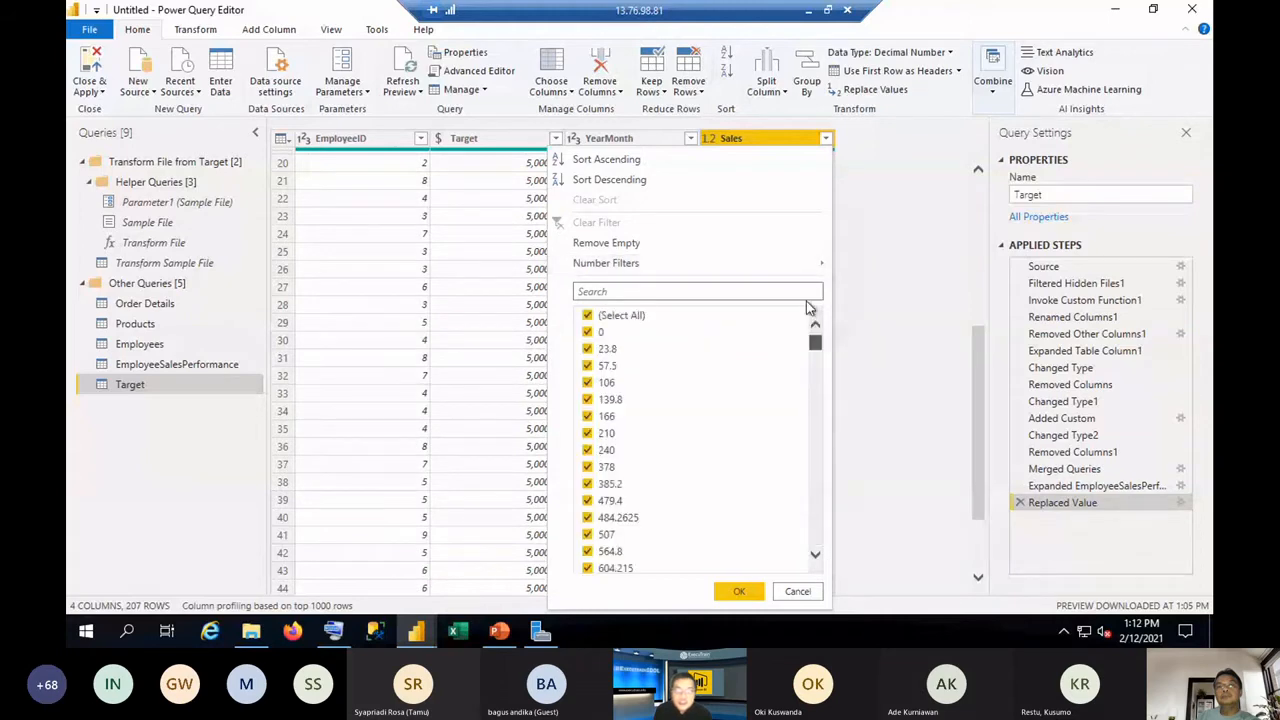
left_click(797, 592)
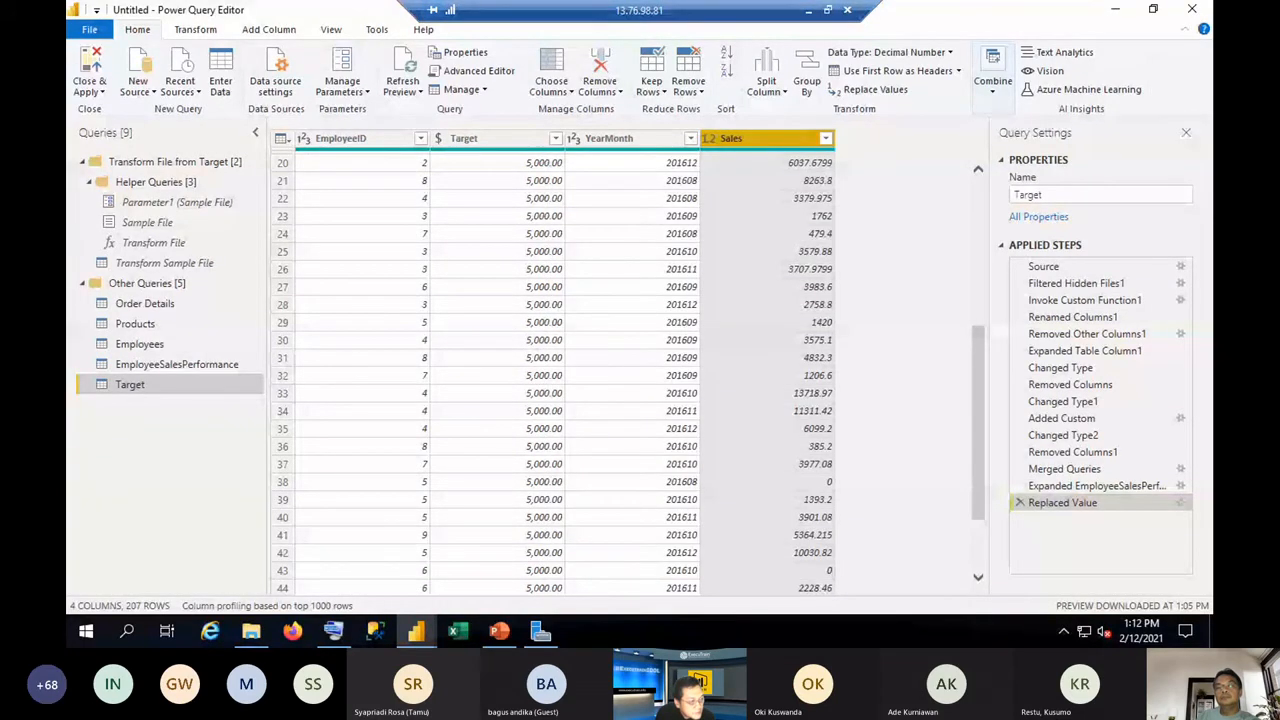
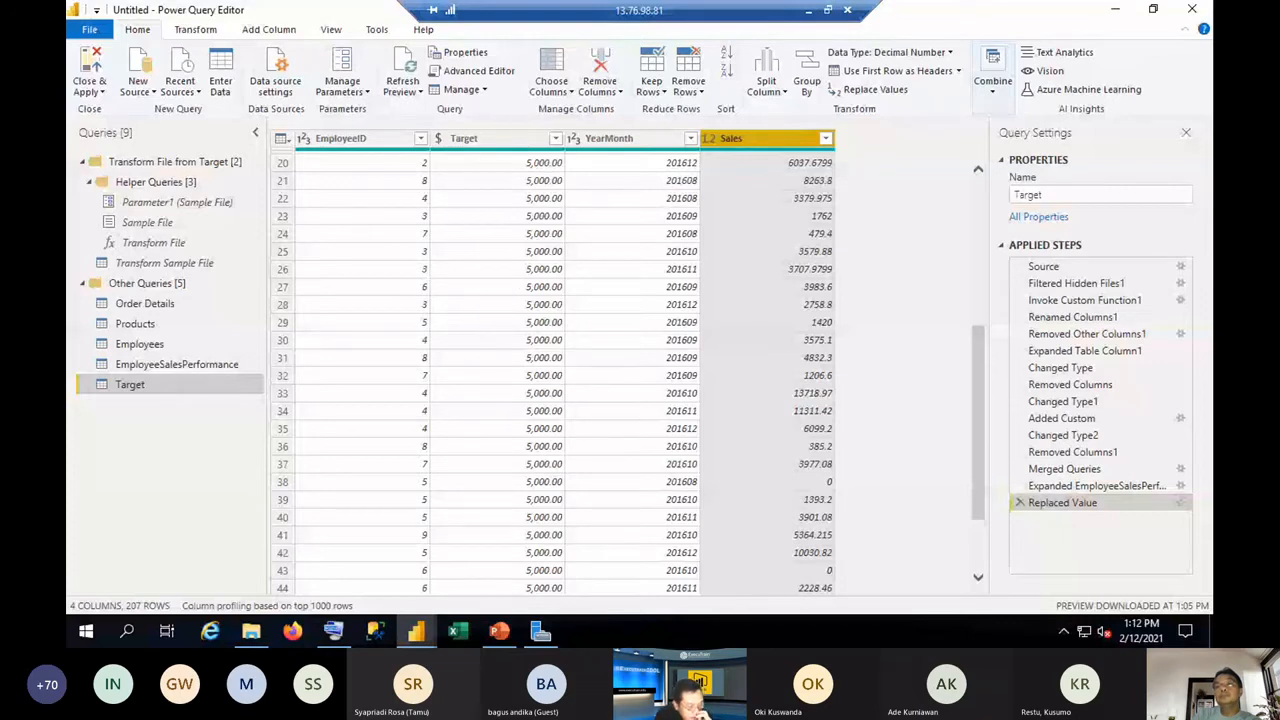
Rename the merged Target query as ActualEmployeeSalesPerformance.
right_click(165, 388)
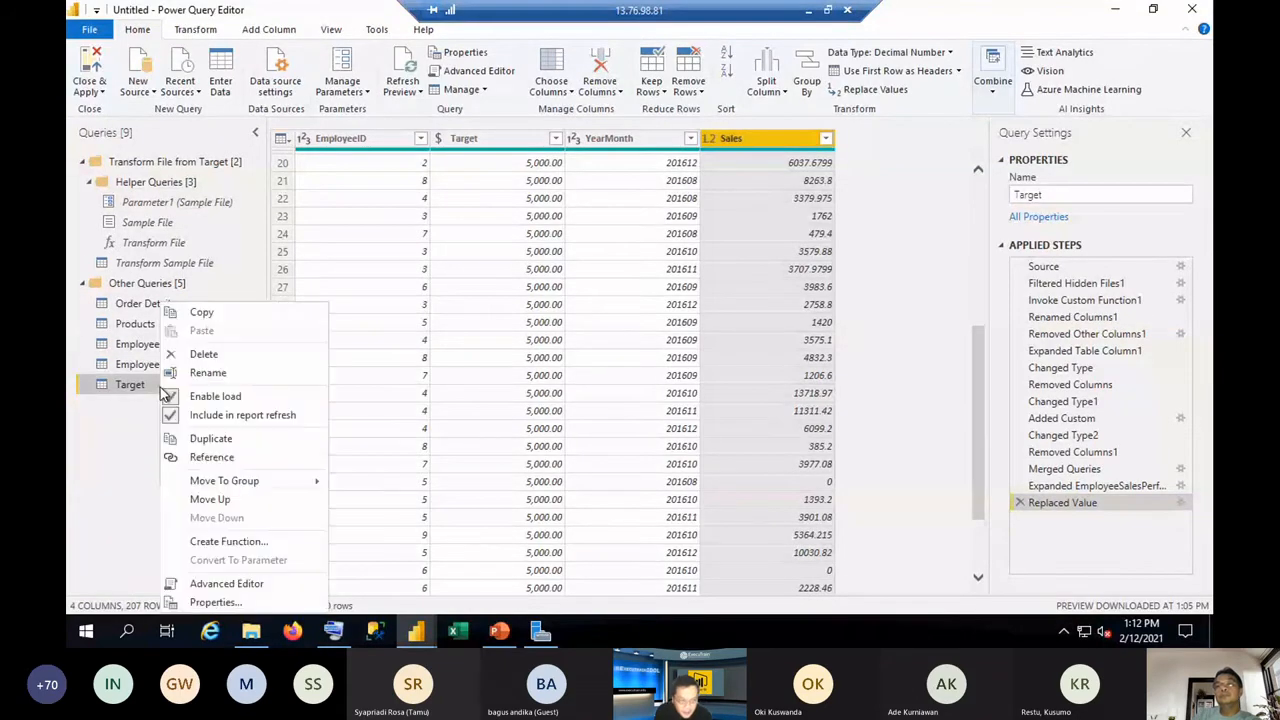
left_click(235, 372)
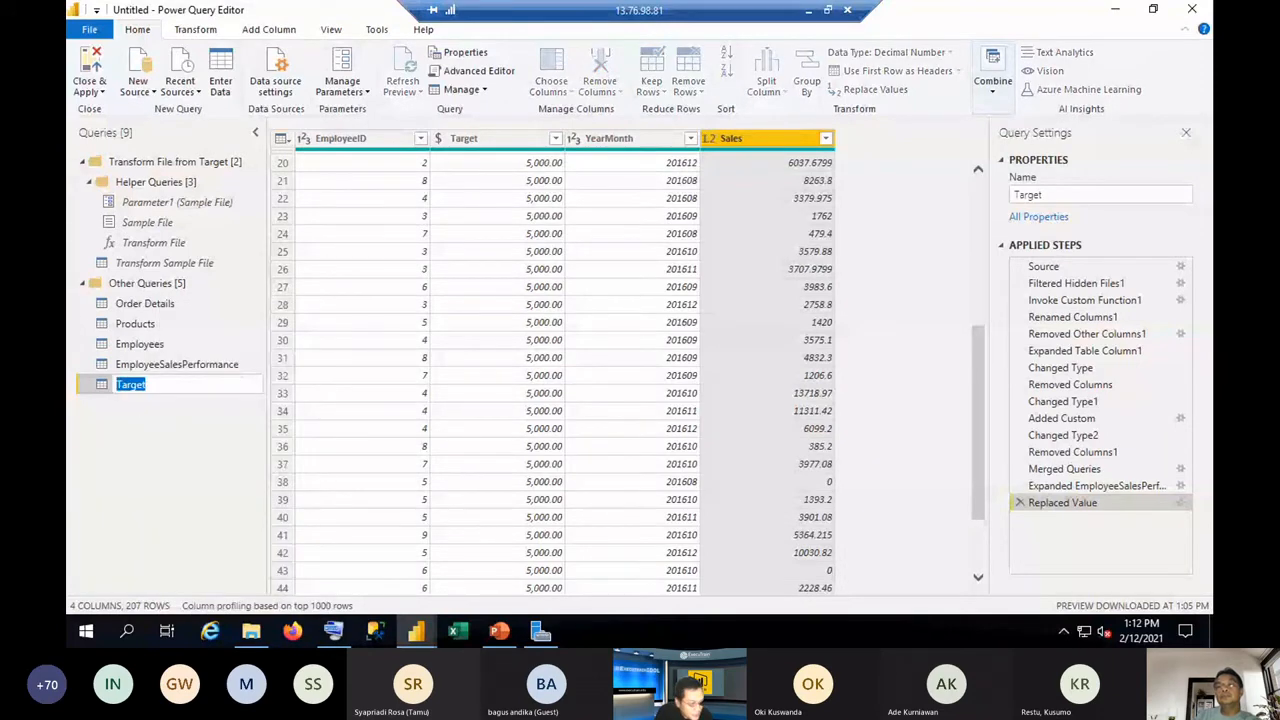
left_click(204, 385)
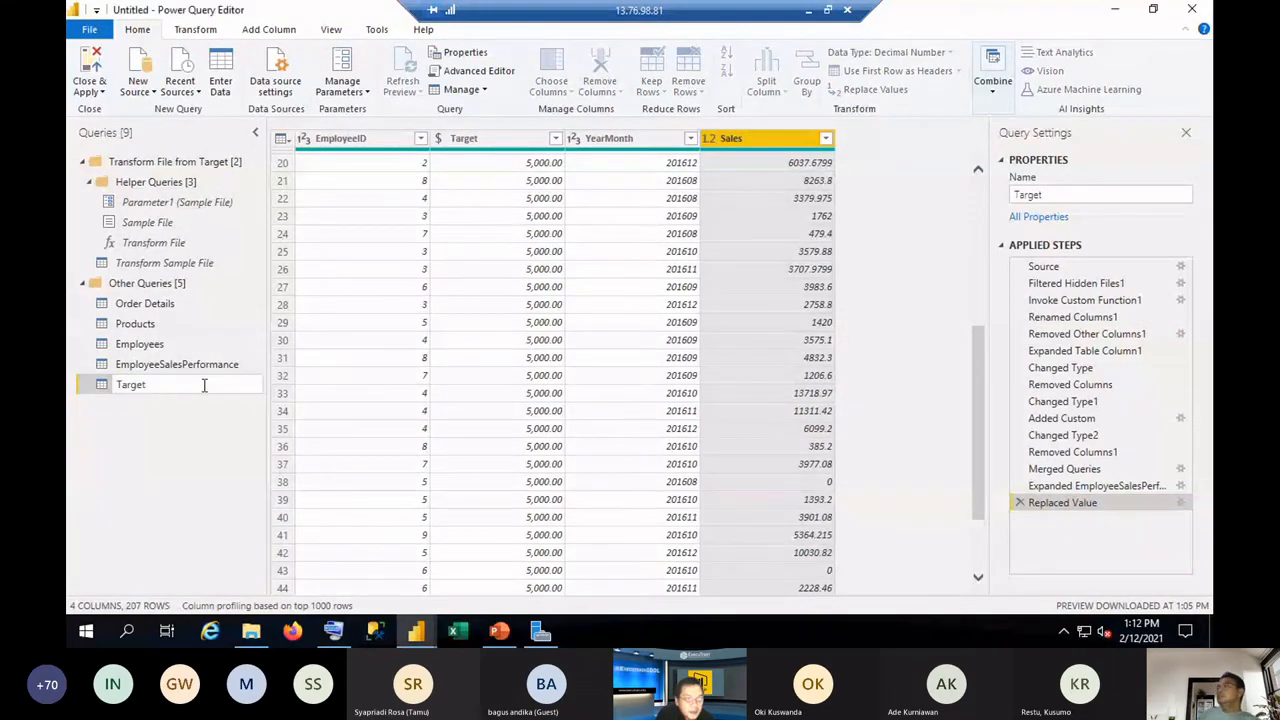
key("Return")
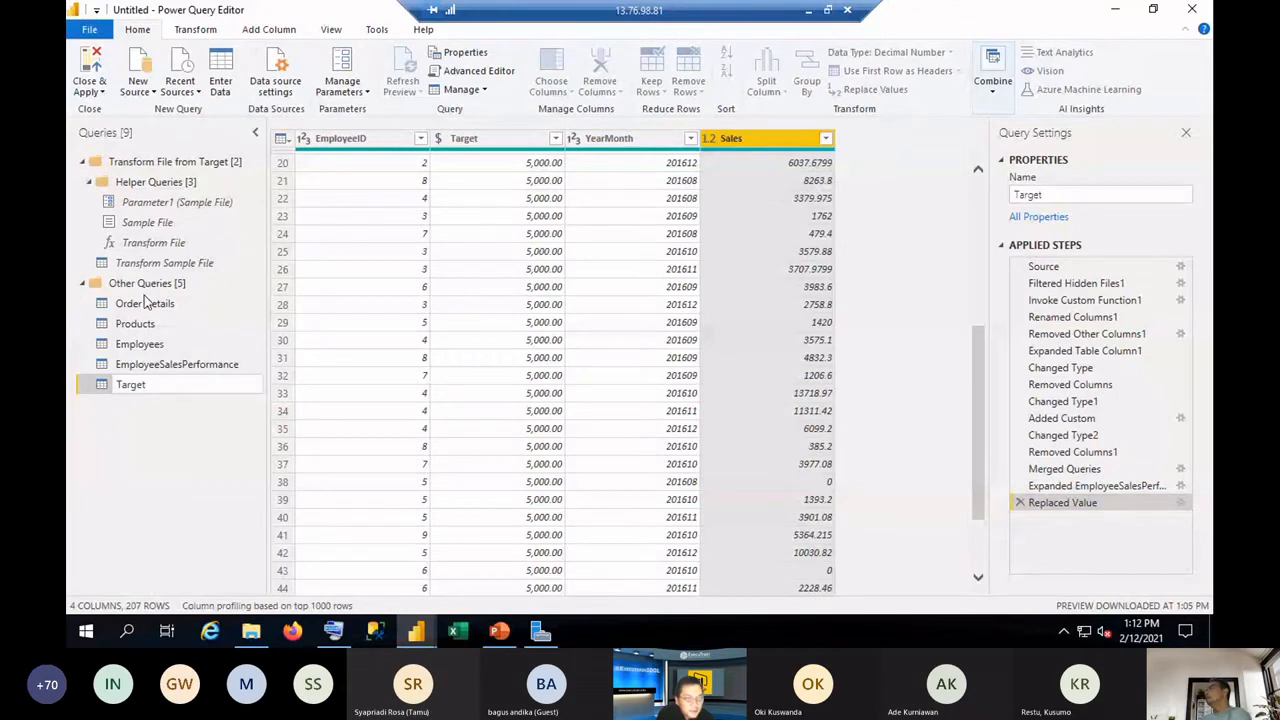
double_click(171, 386)
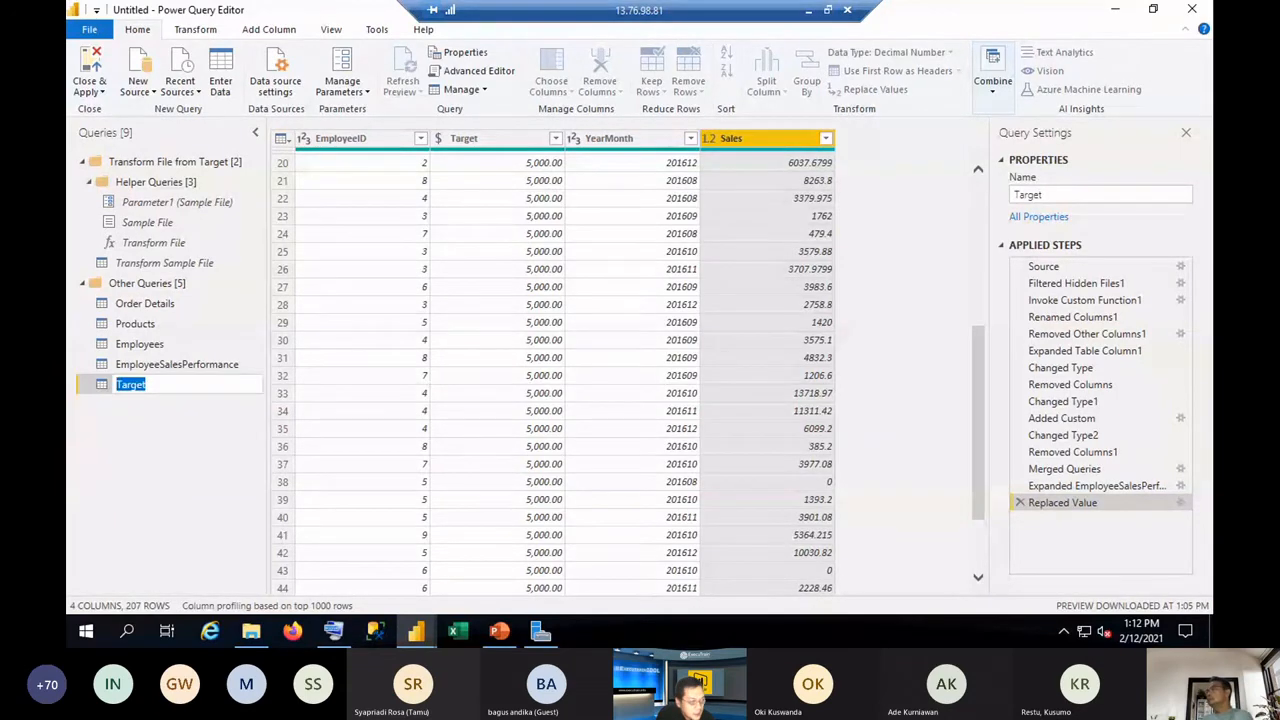
type("Ad")
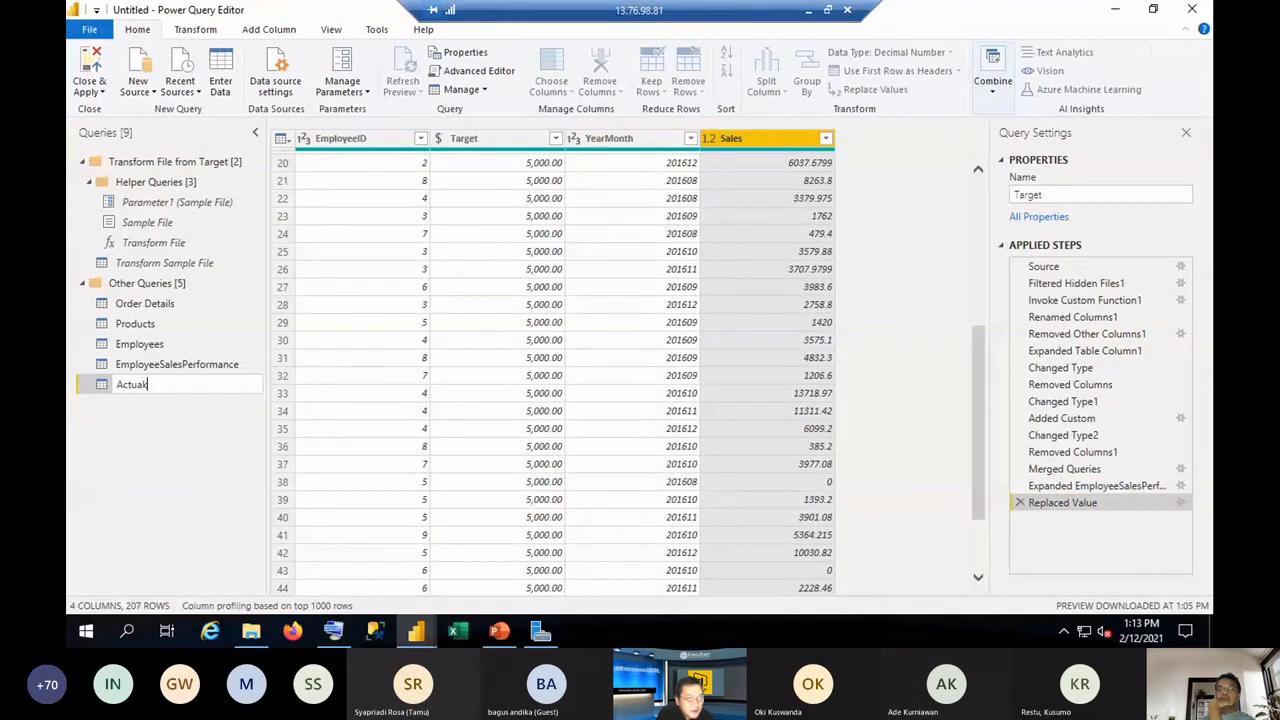
key("BackSpace")
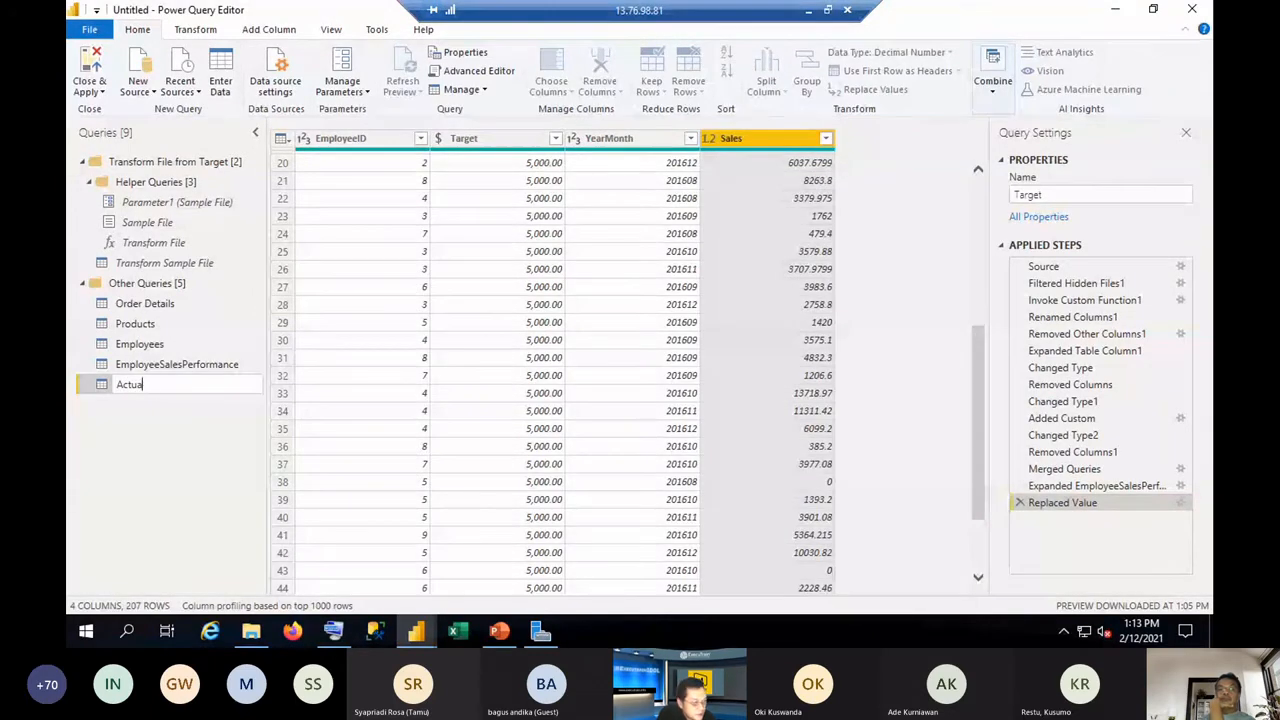
type("l")
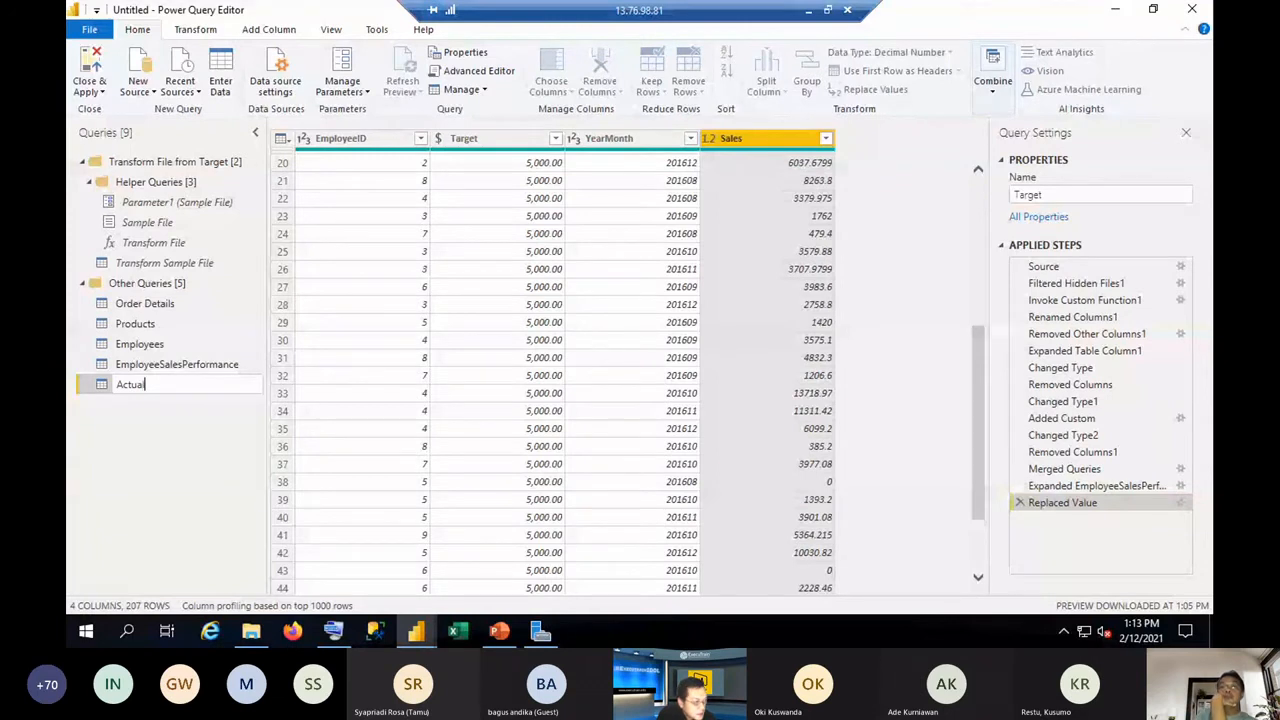
type("Empl")
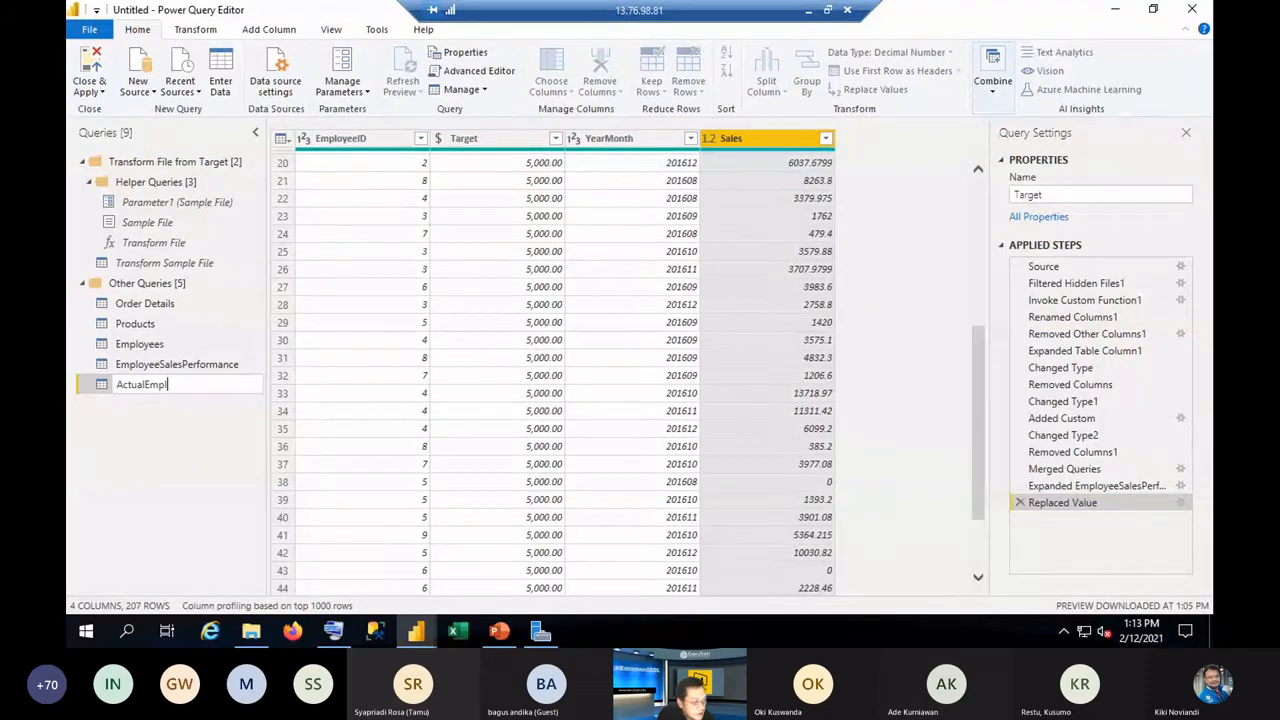
type("oy")
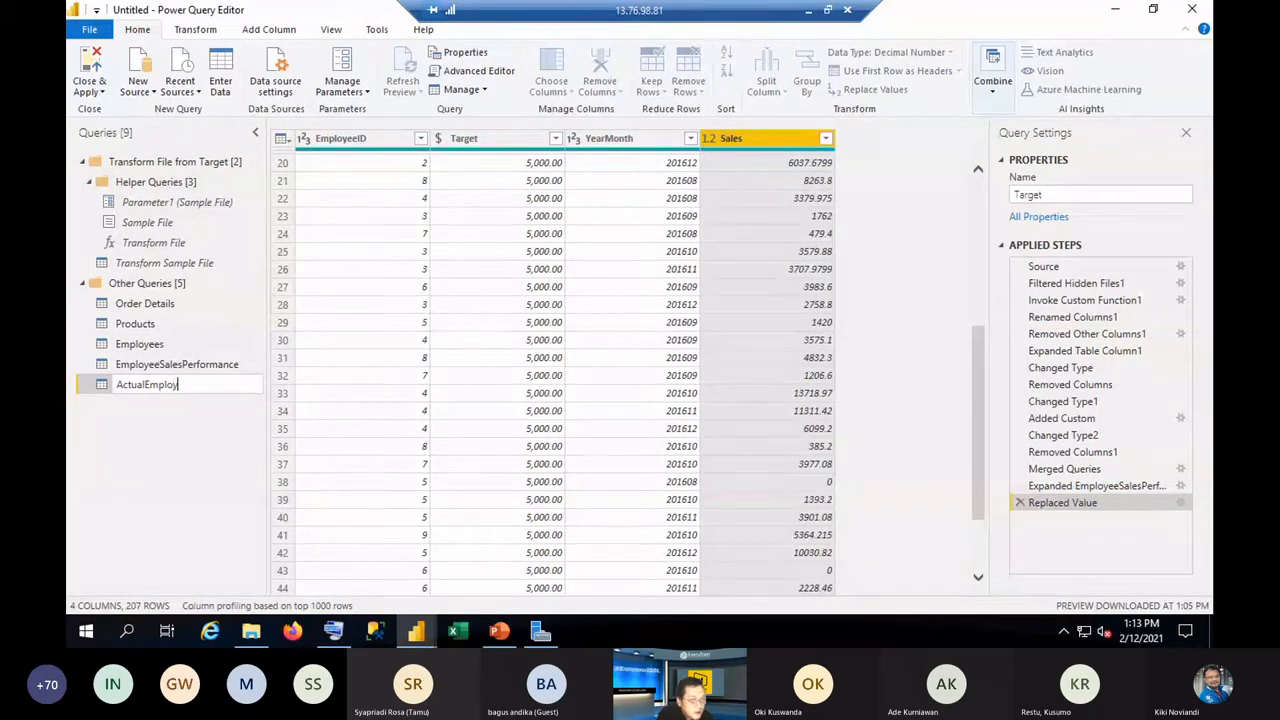
type("ee")
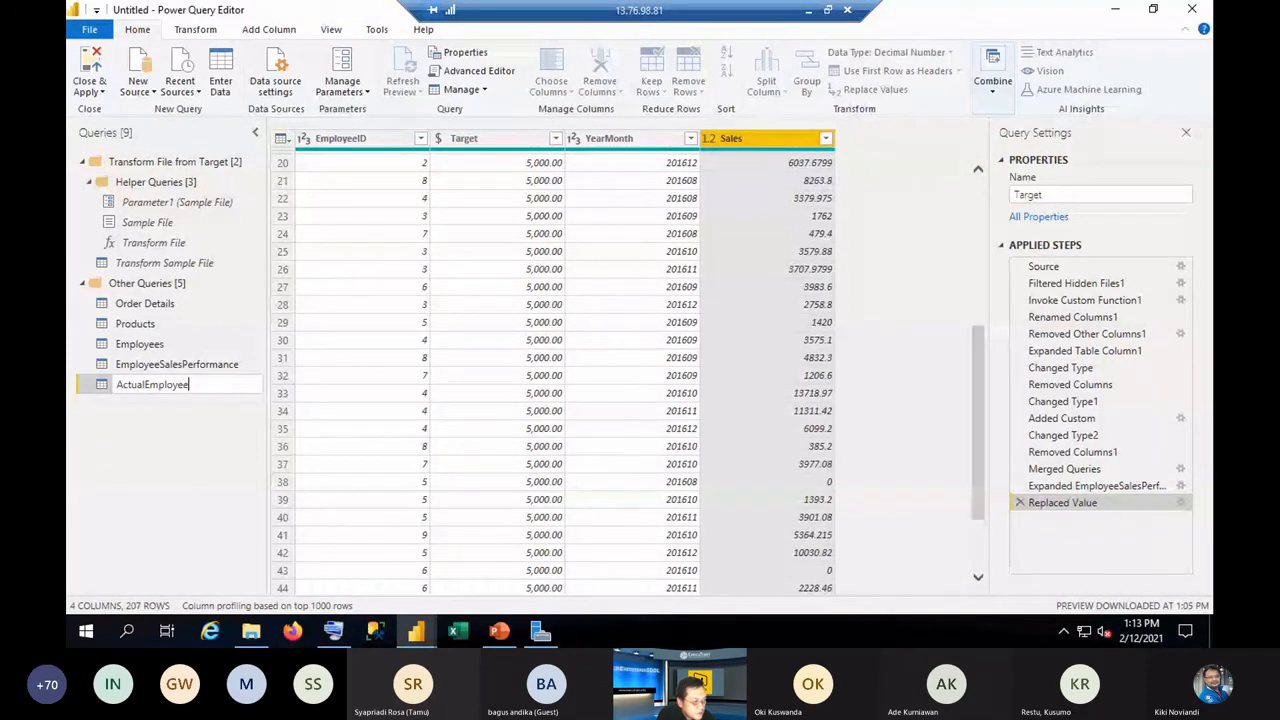
type("Sal")
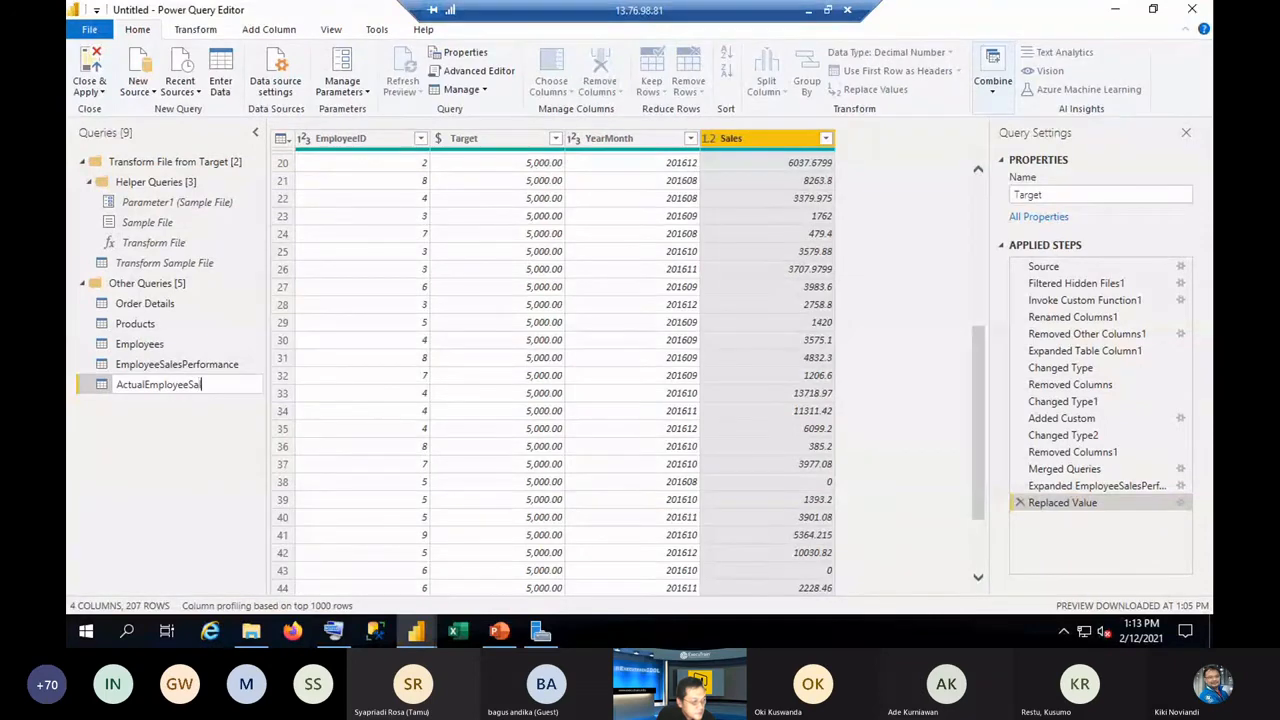
type("es")
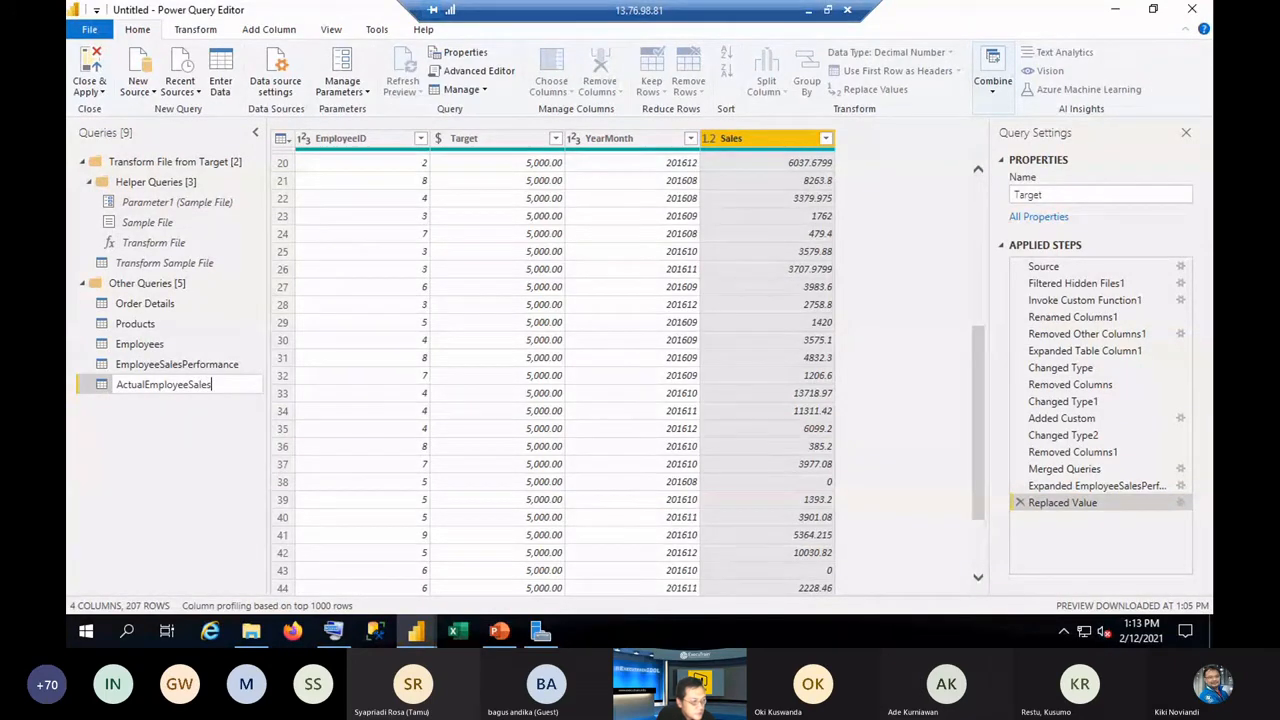
type("Perfor")
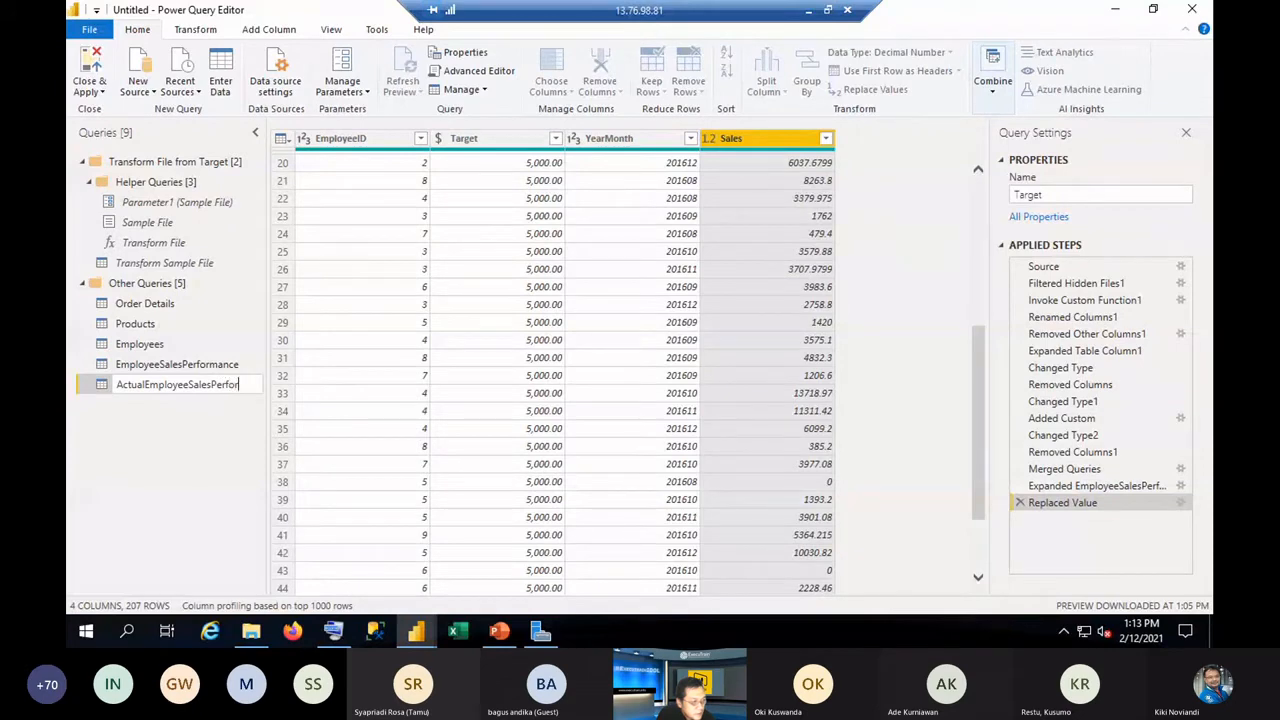
type("manc")
type("e")
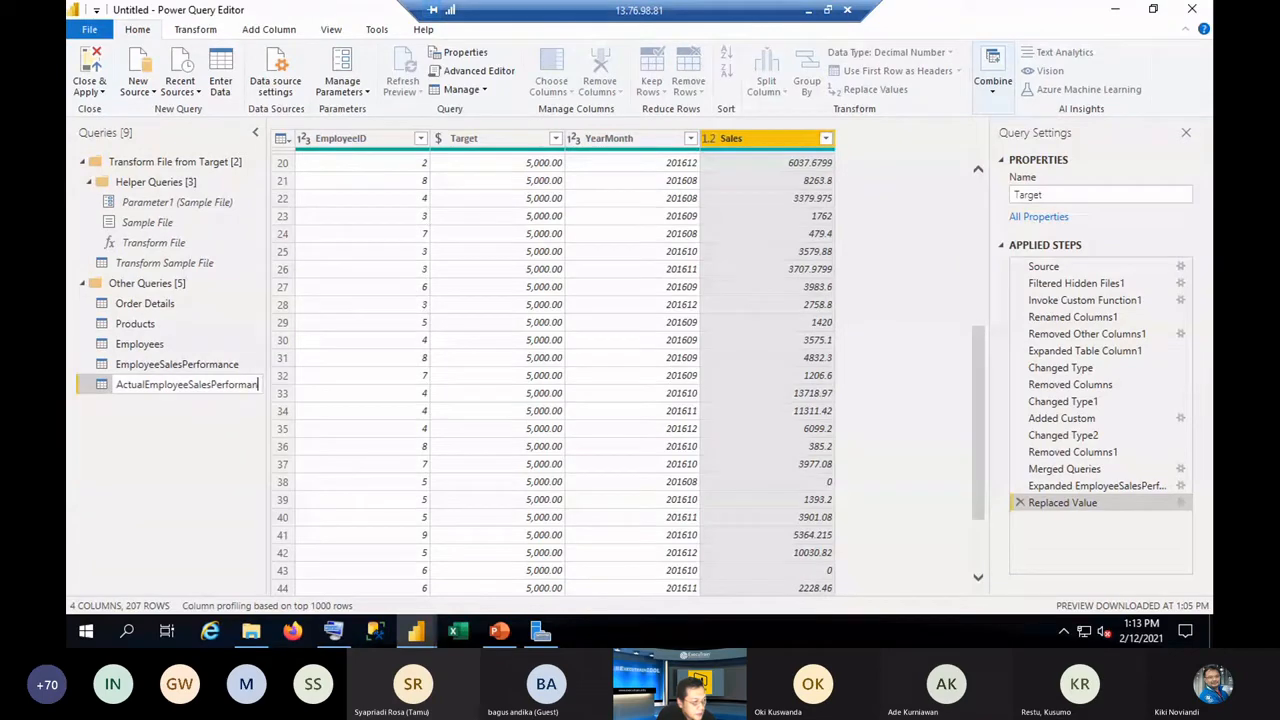
type("e")
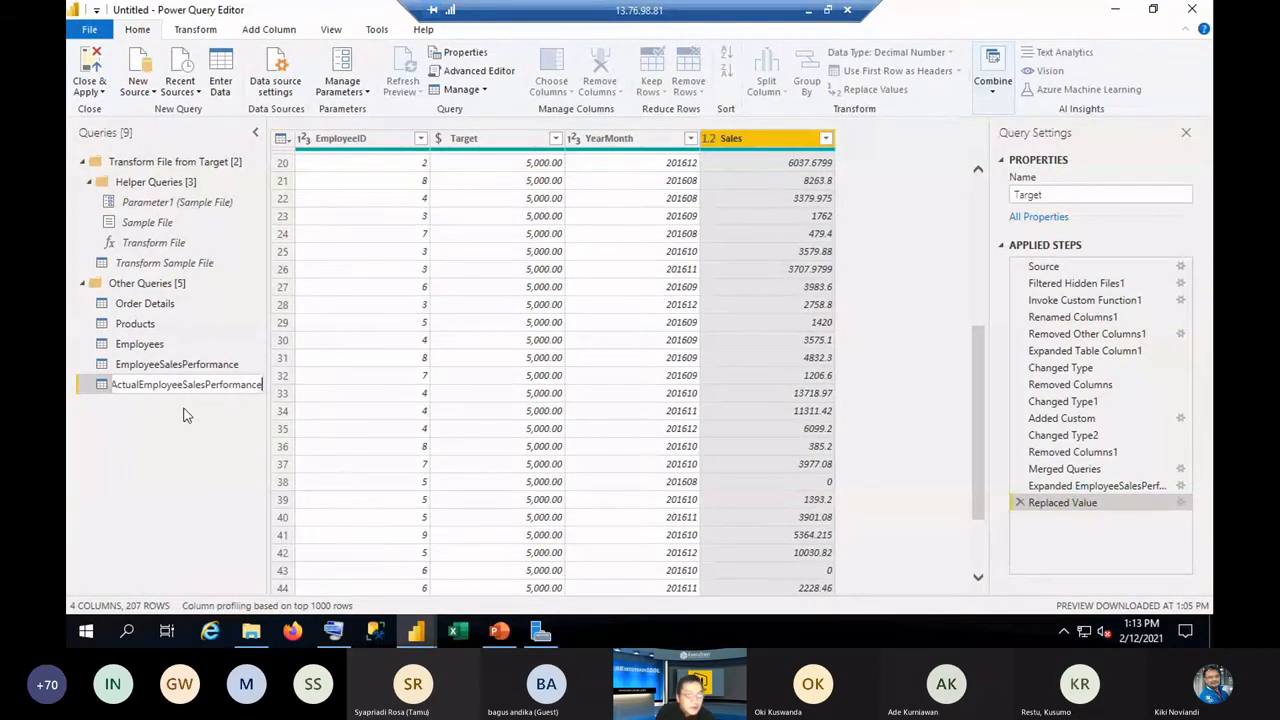
left_click(143, 444)
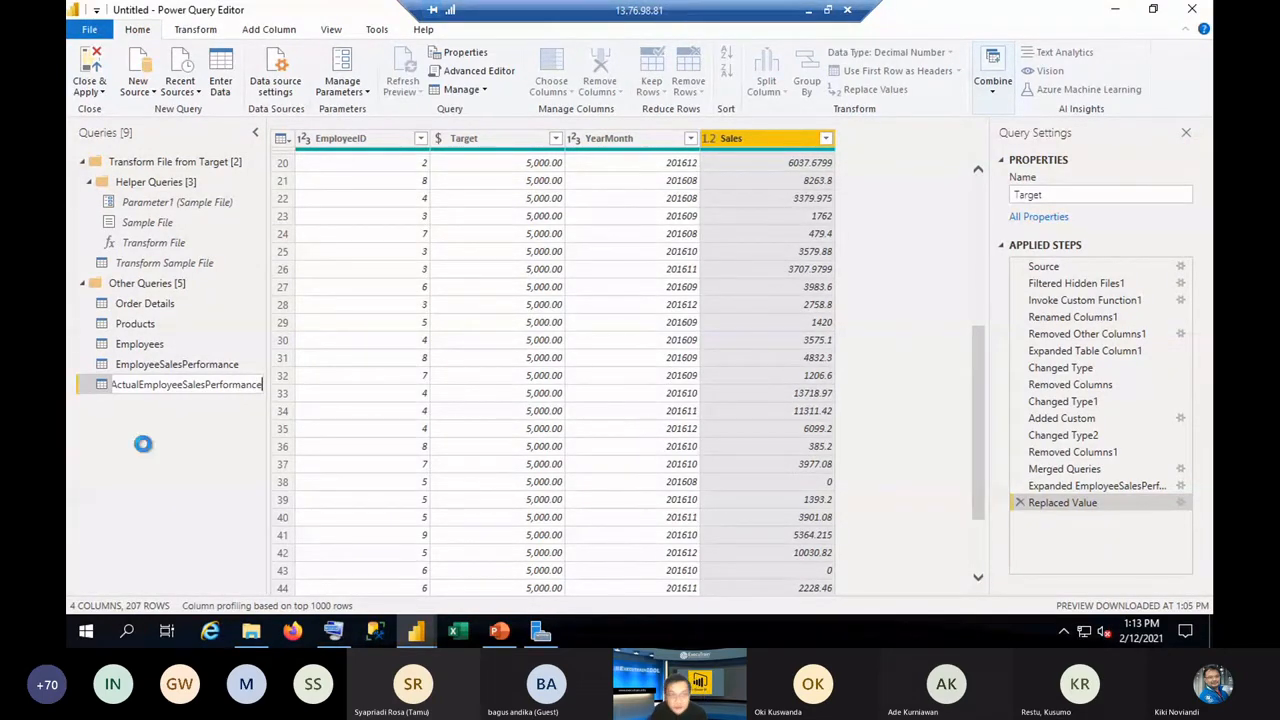
Disable loading of the EmployeeSalesPerformance query, and close the query editor with all changes applied to the model.
left_click(175, 368)
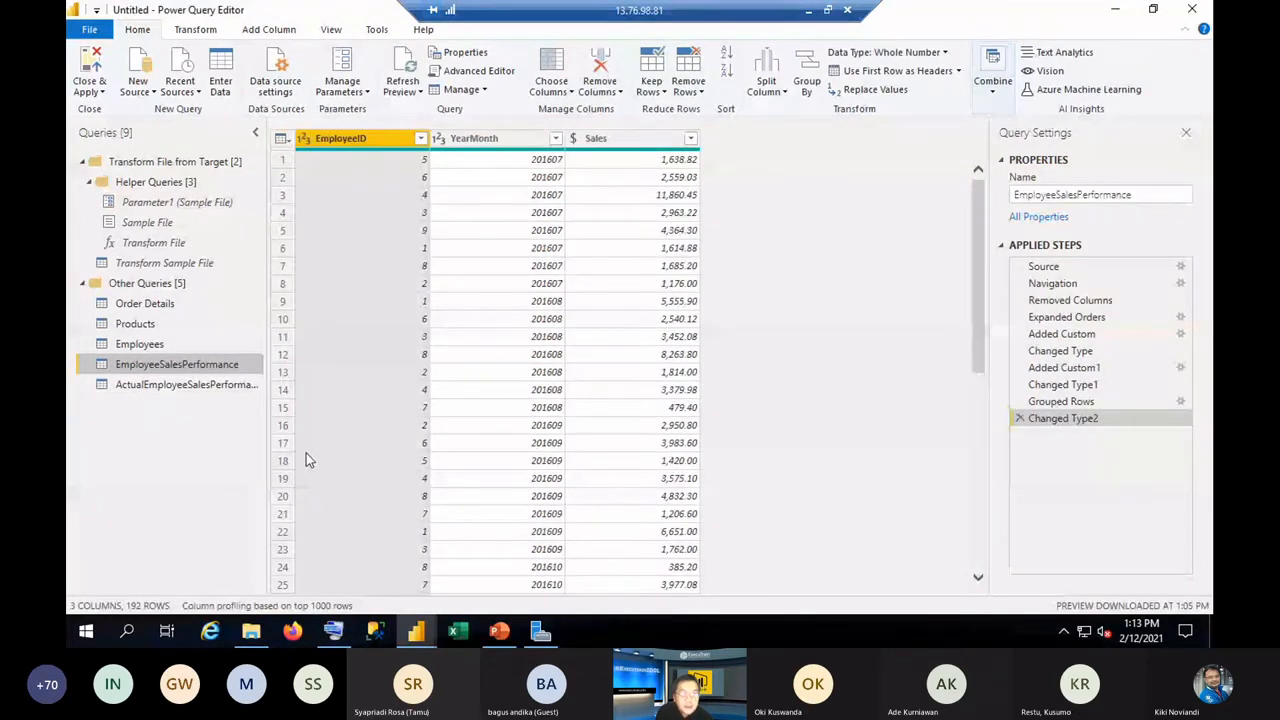
left_click(185, 388)
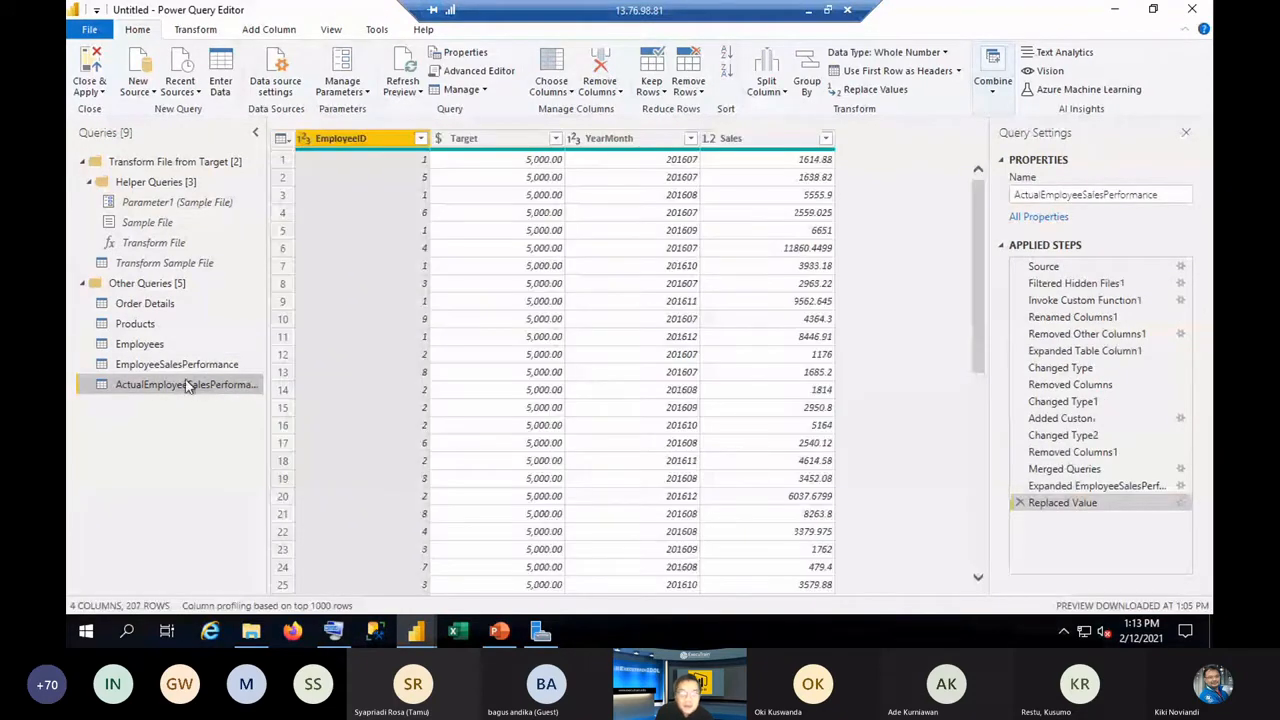
left_click(178, 367)
right_click(178, 370)
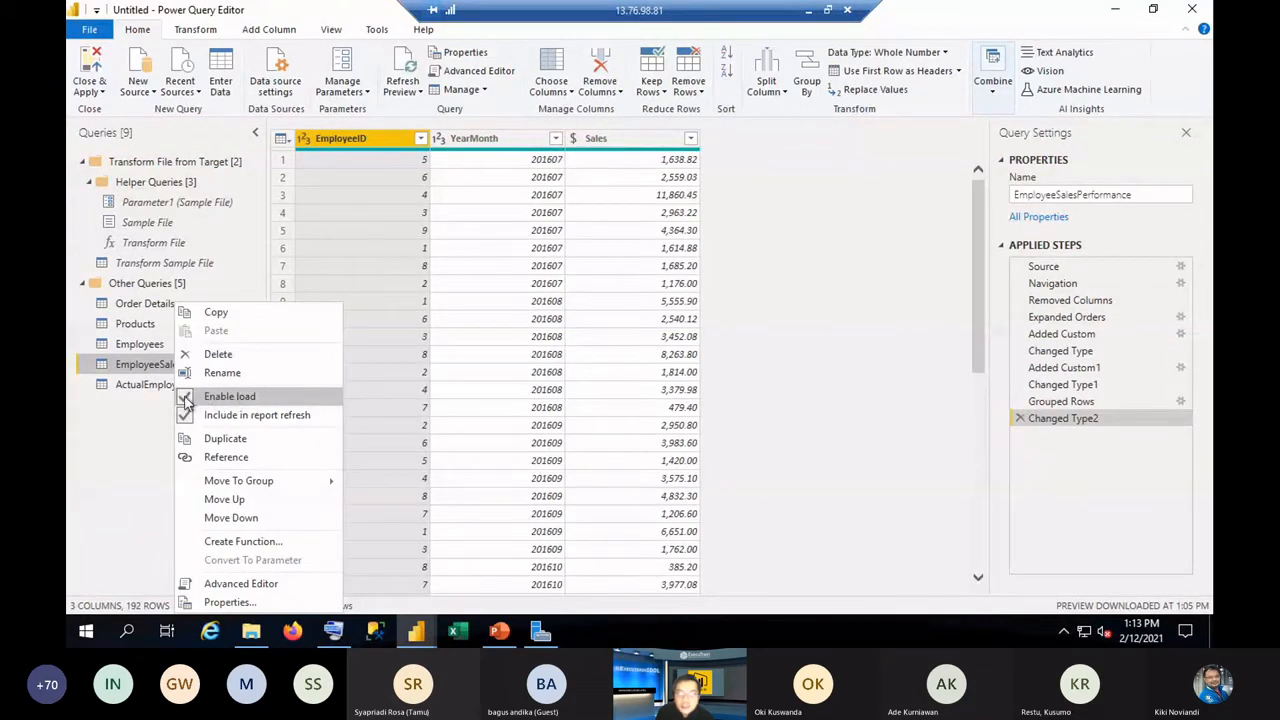
left_click(186, 398)
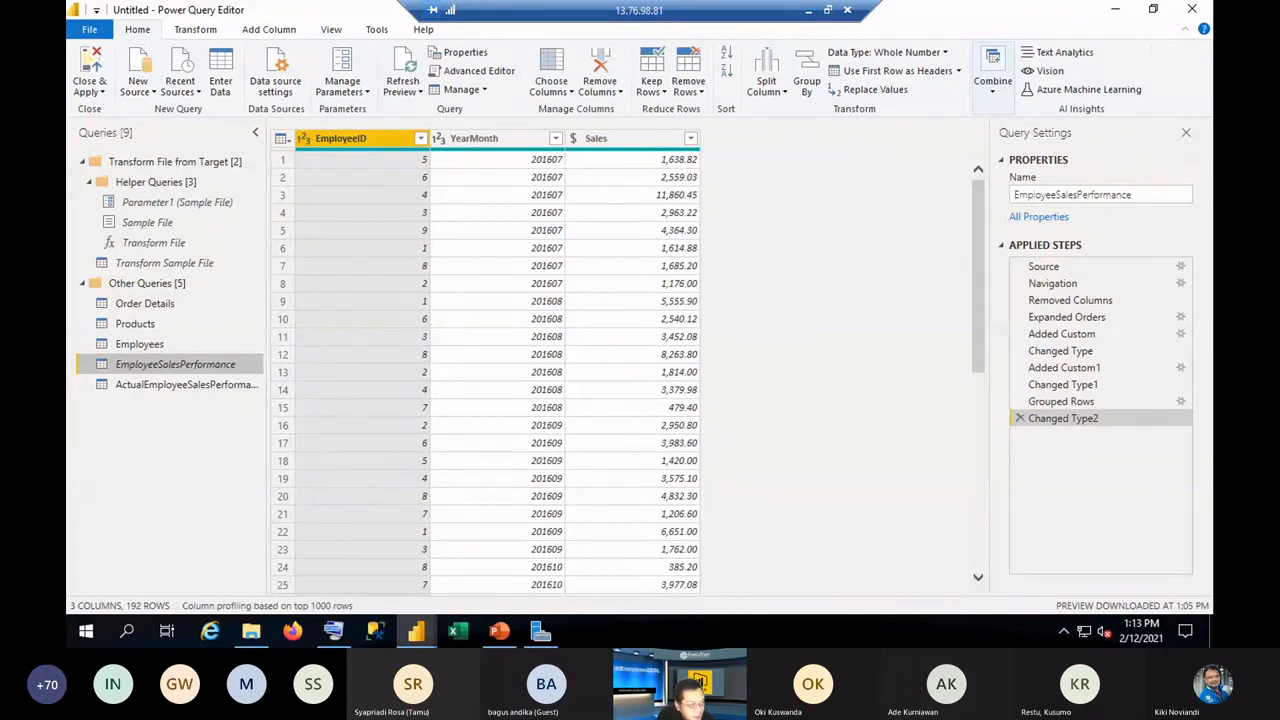
left_click(101, 93)
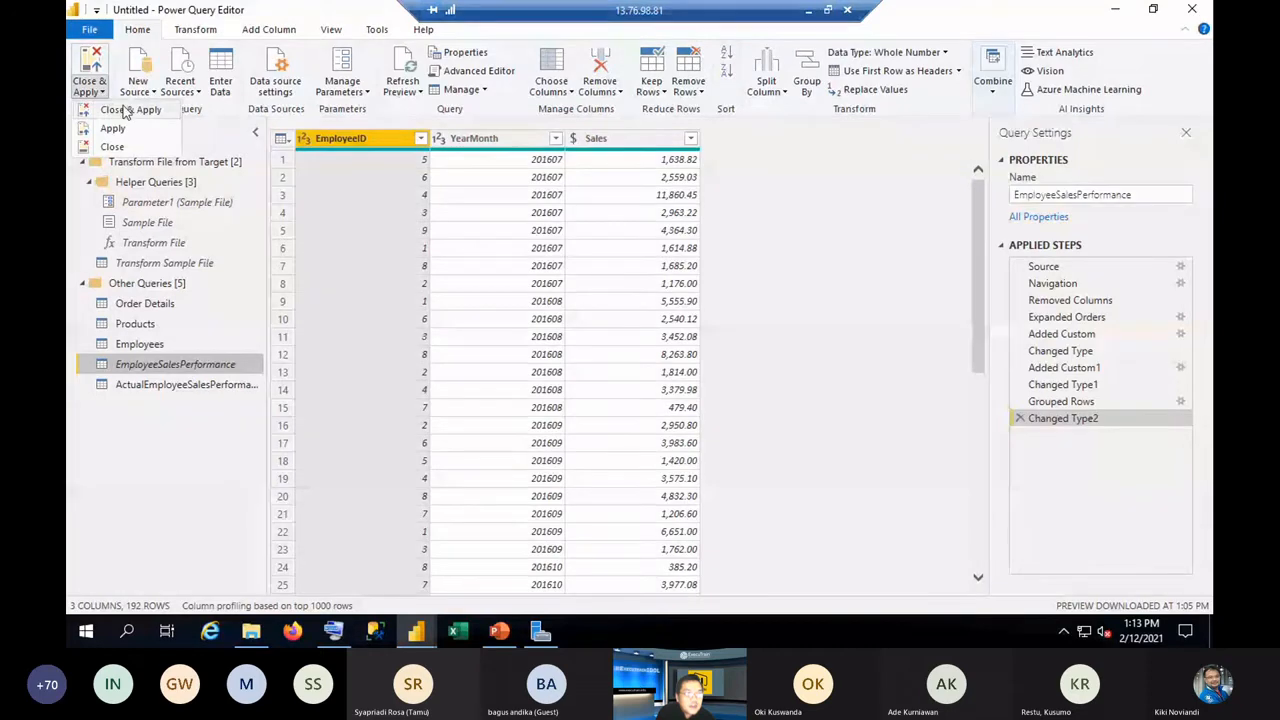
left_click(129, 111)
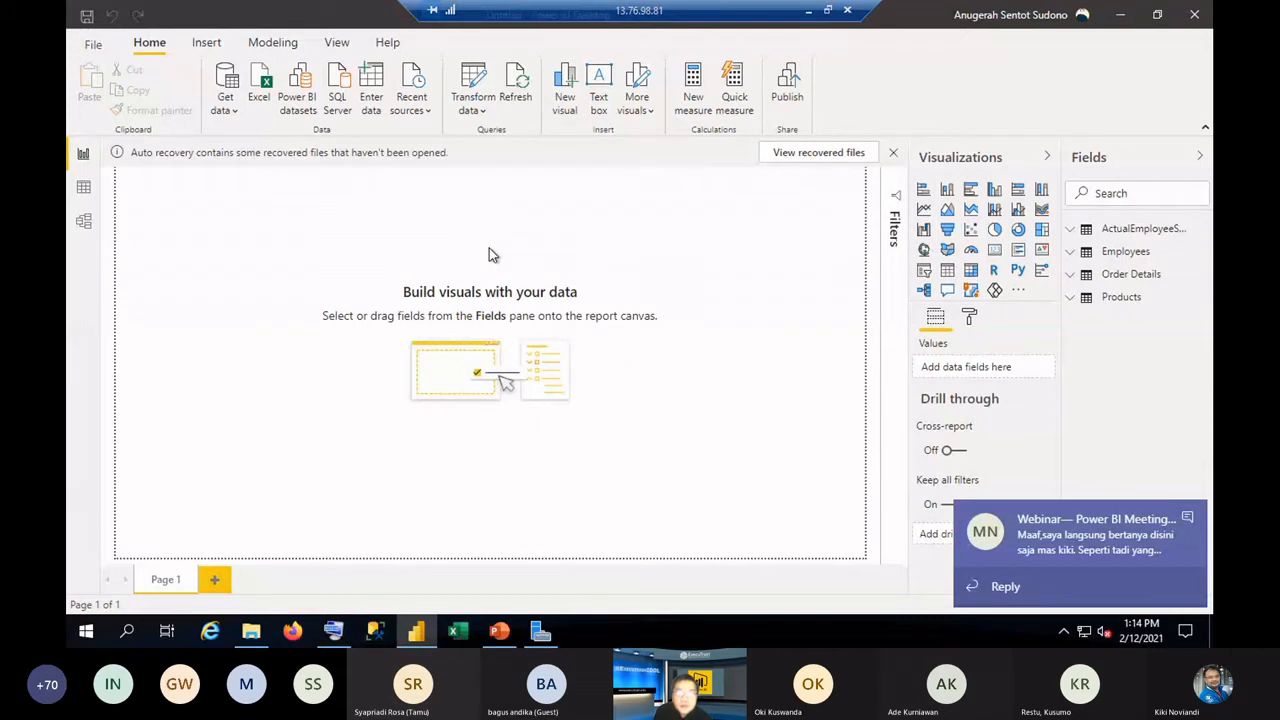
Examine the relationships between ActualEmployeeSalesPerformance, Employees and Order Details in the model diagram, with the Fields and Properties panes collapsed.
left_click(83, 186)
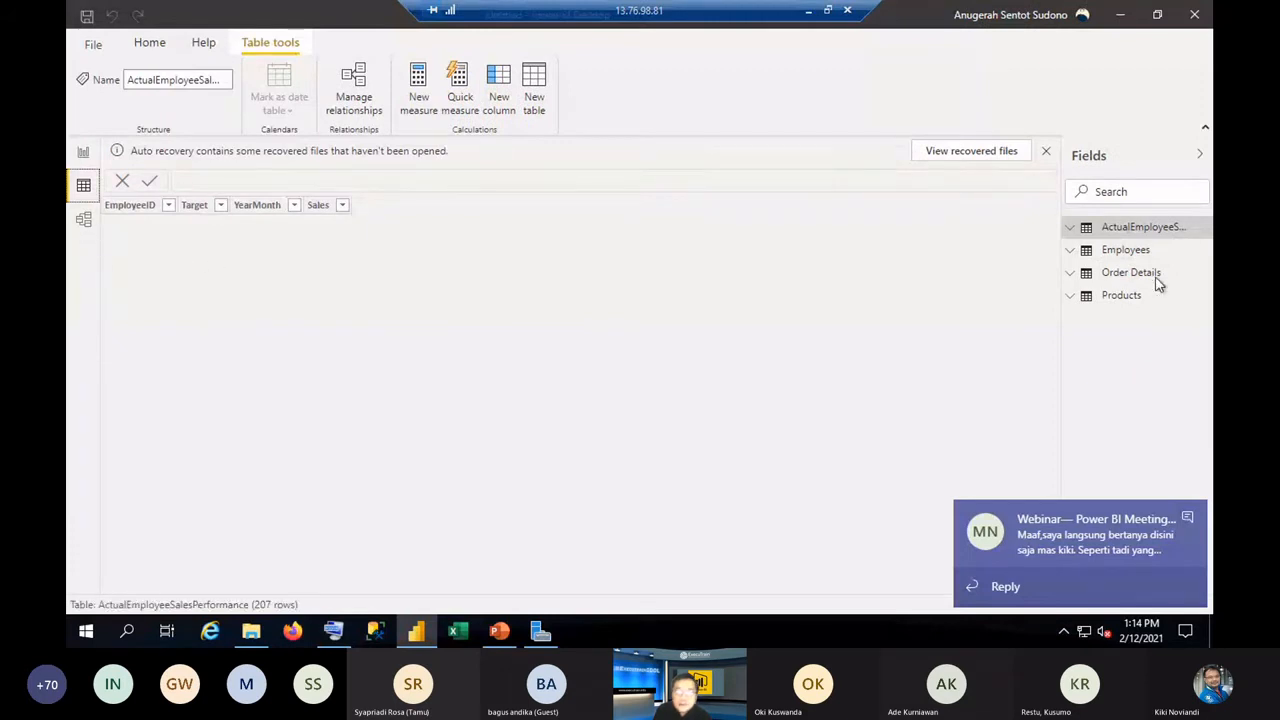
left_click(83, 220)
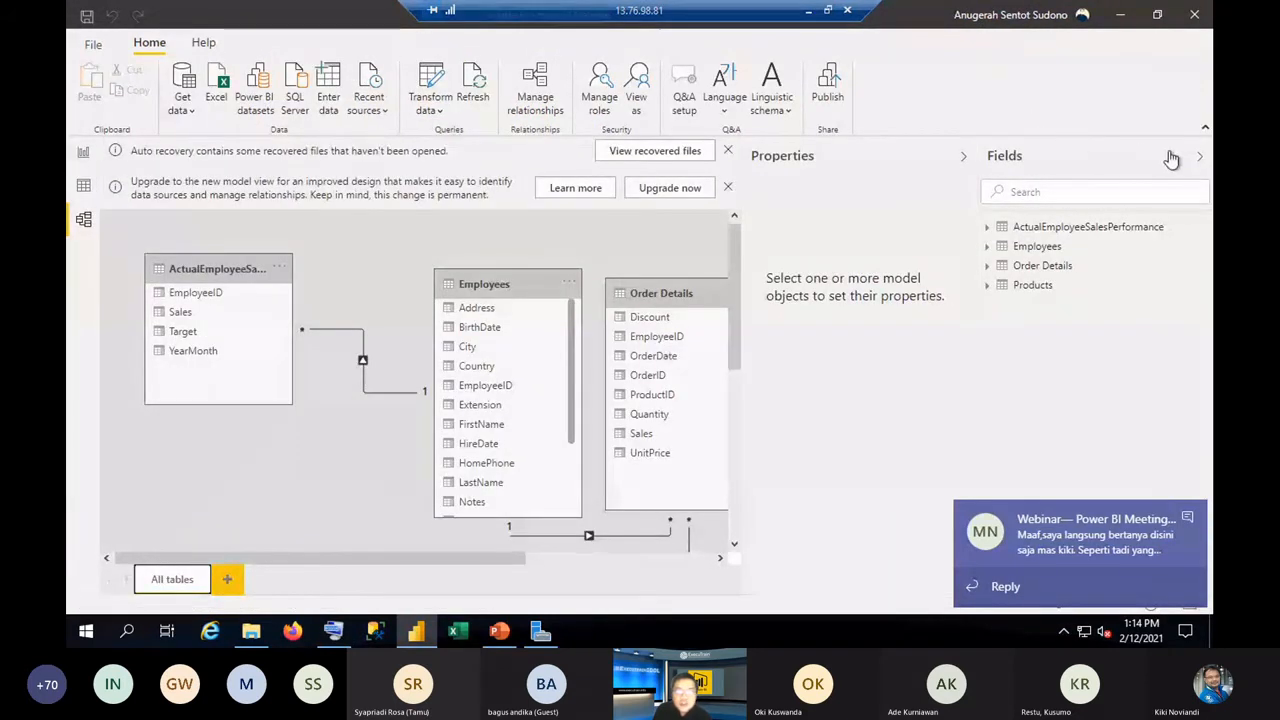
left_click(1200, 160)
left_click(1169, 157)
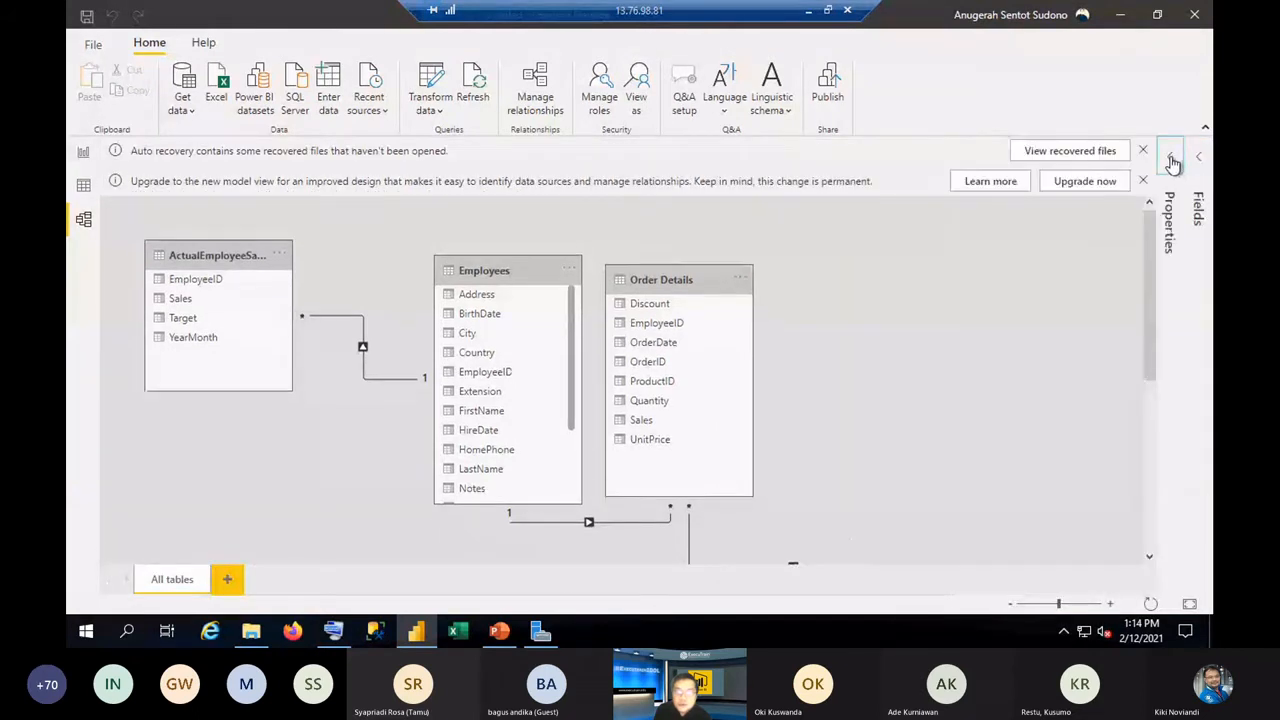
mouse_move(1150, 320)
left_mouse_down()
mouse_move(1155, 452)
mouse_move(1157, 333)
left_mouse_up()
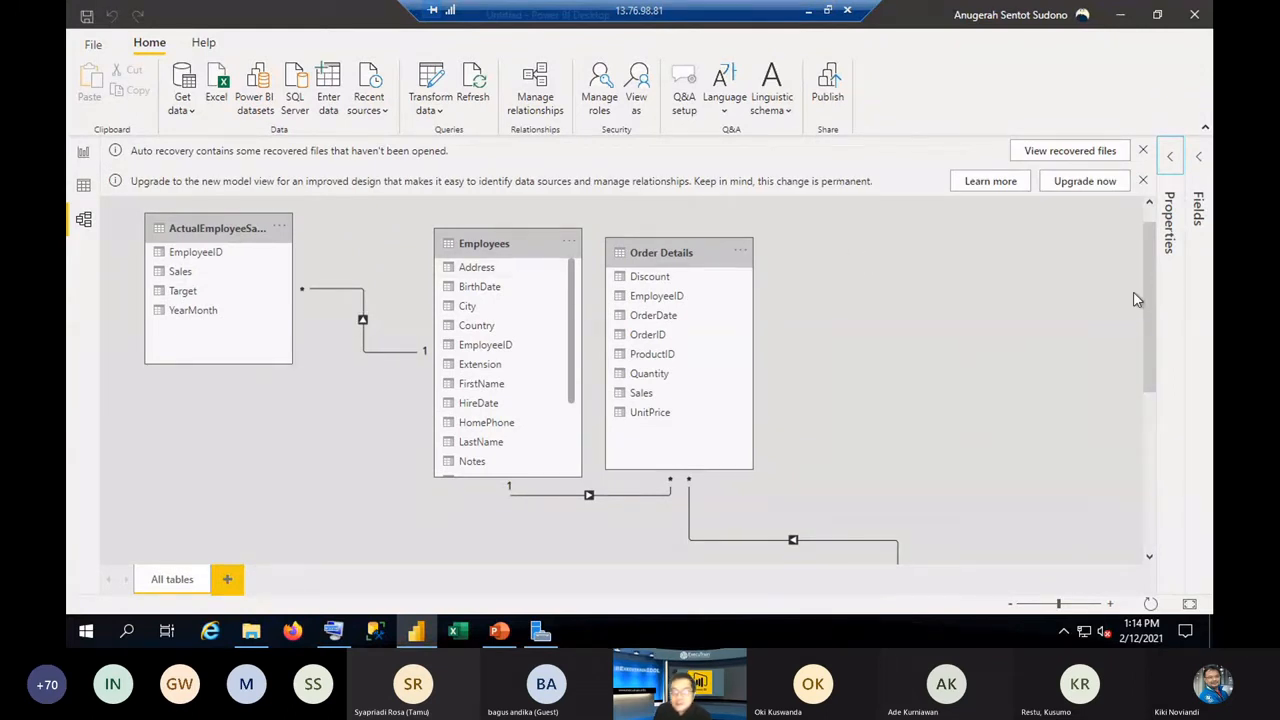
mouse_move(1152, 252)
left_mouse_down()
mouse_move(1163, 335)
mouse_move(1159, 255)
left_mouse_up()
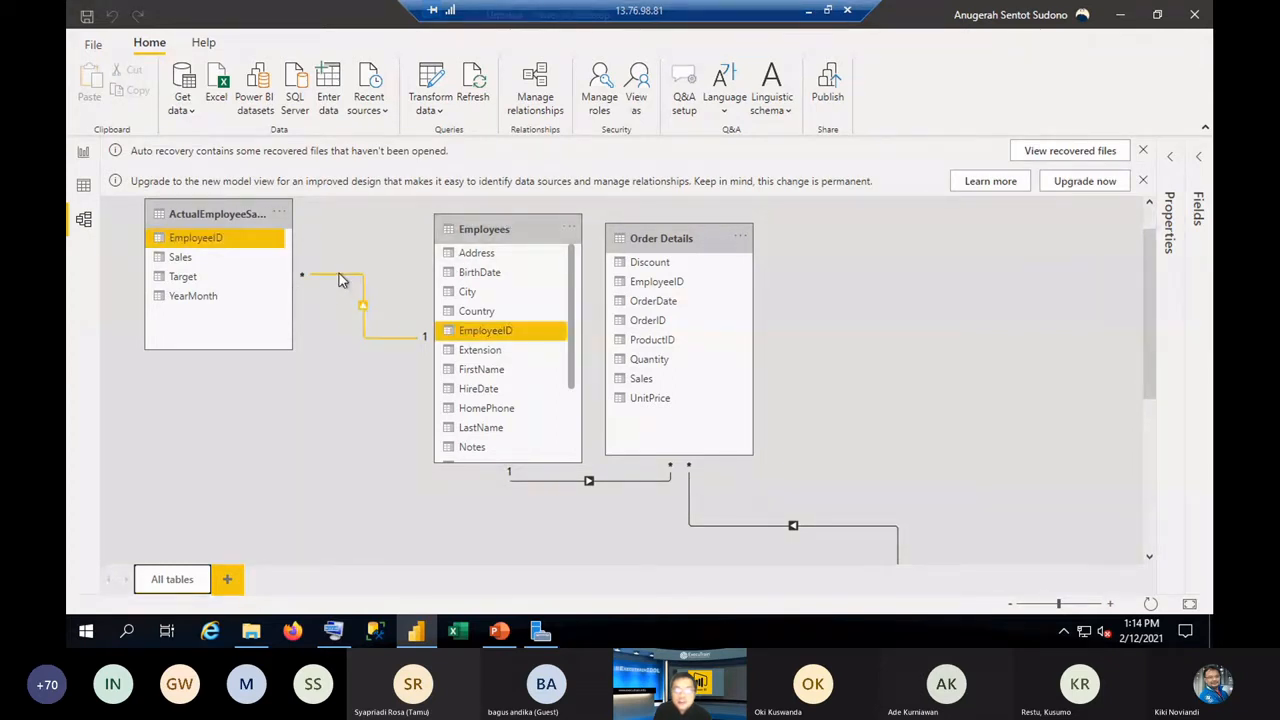
Add a calculated column named Percent to the ActualEmployeeSalesPerformance table in the data view.
left_click(83, 188)
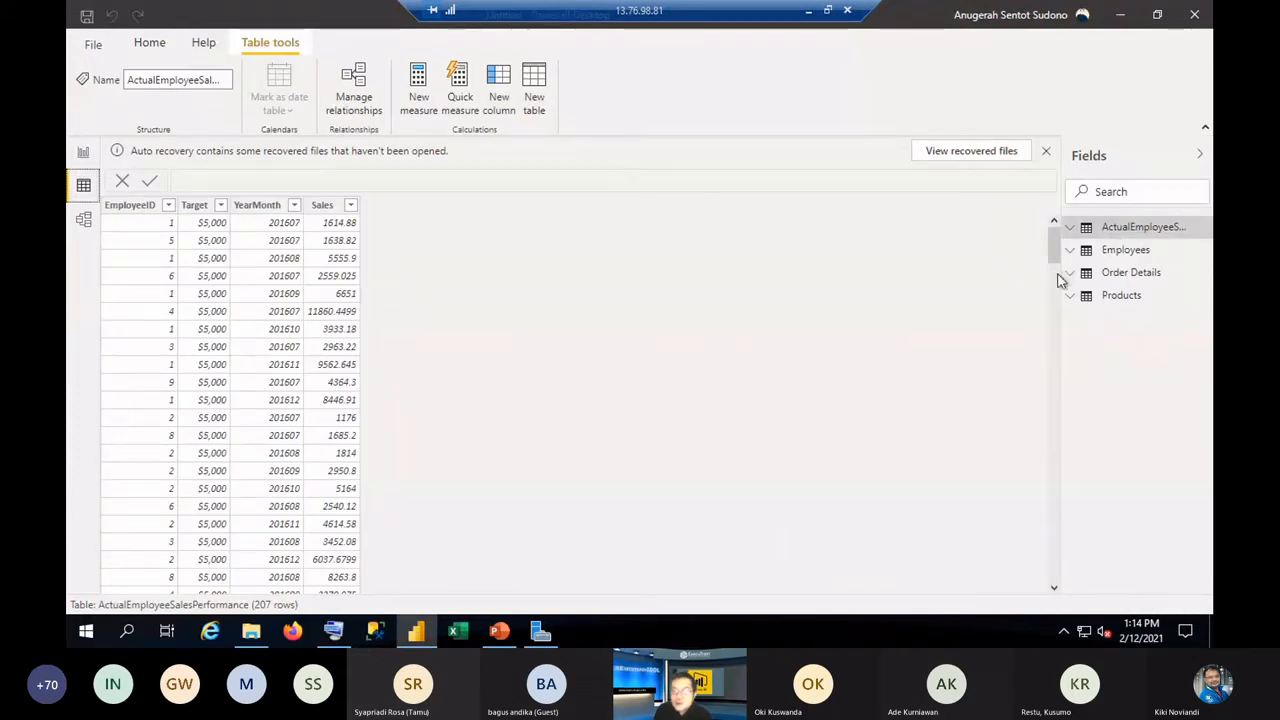
left_click_drag(1062, 281, 1018, 272)
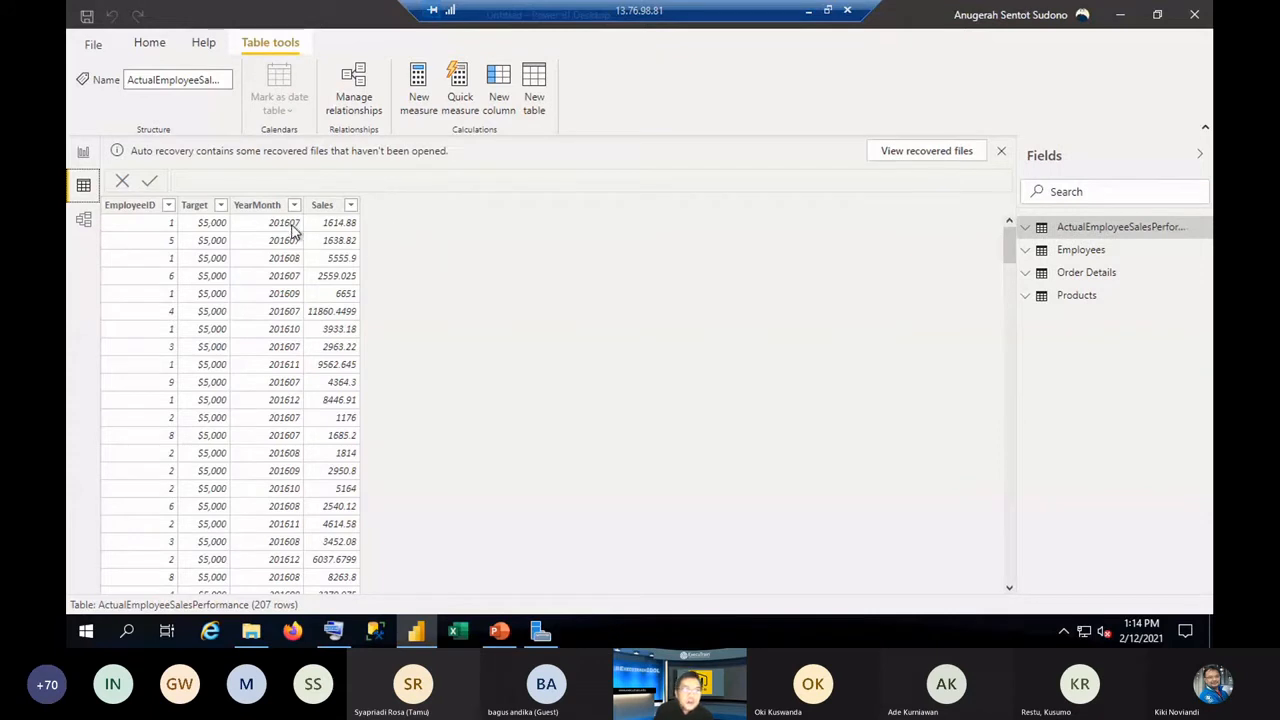
left_click(149, 43)
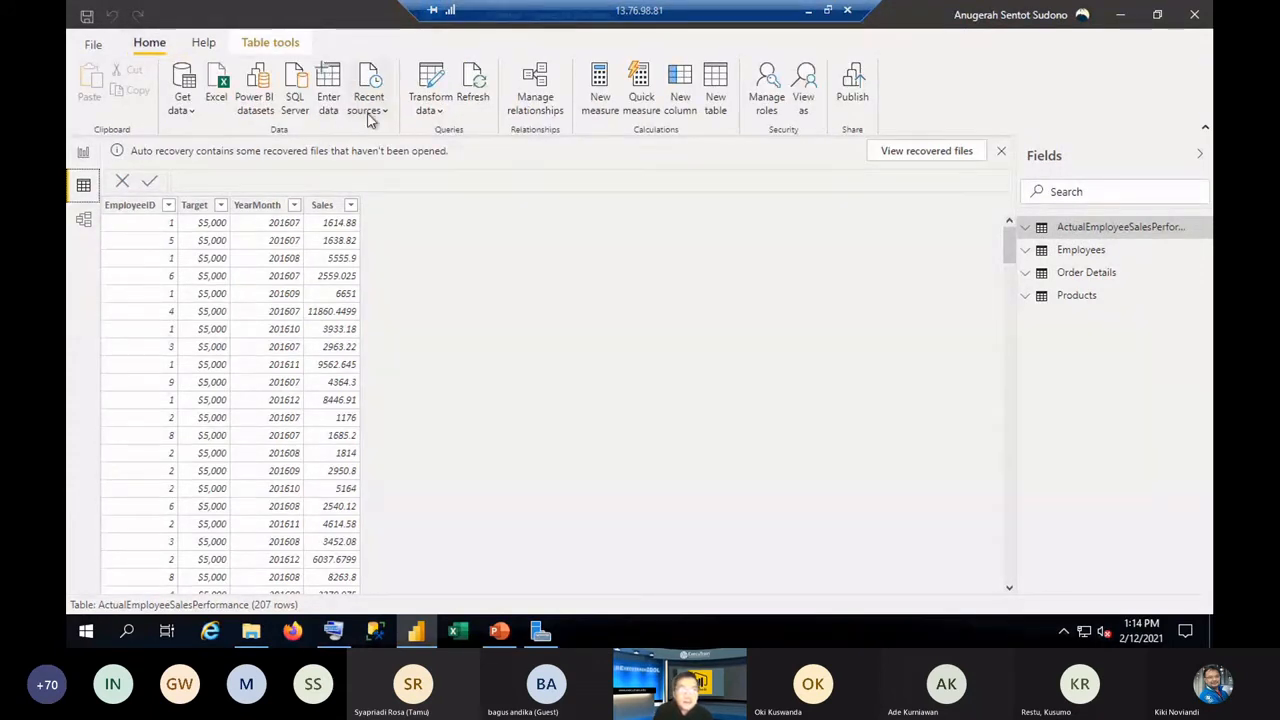
left_click(270, 42)
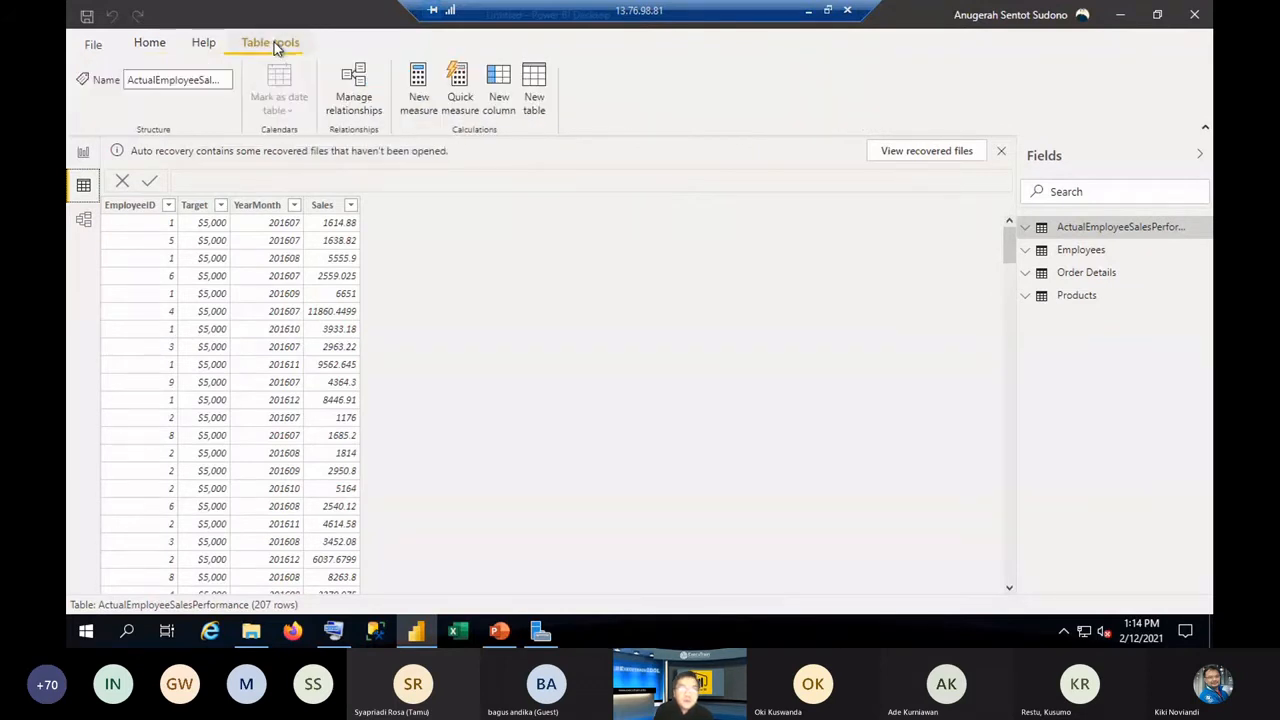
left_click(500, 86)
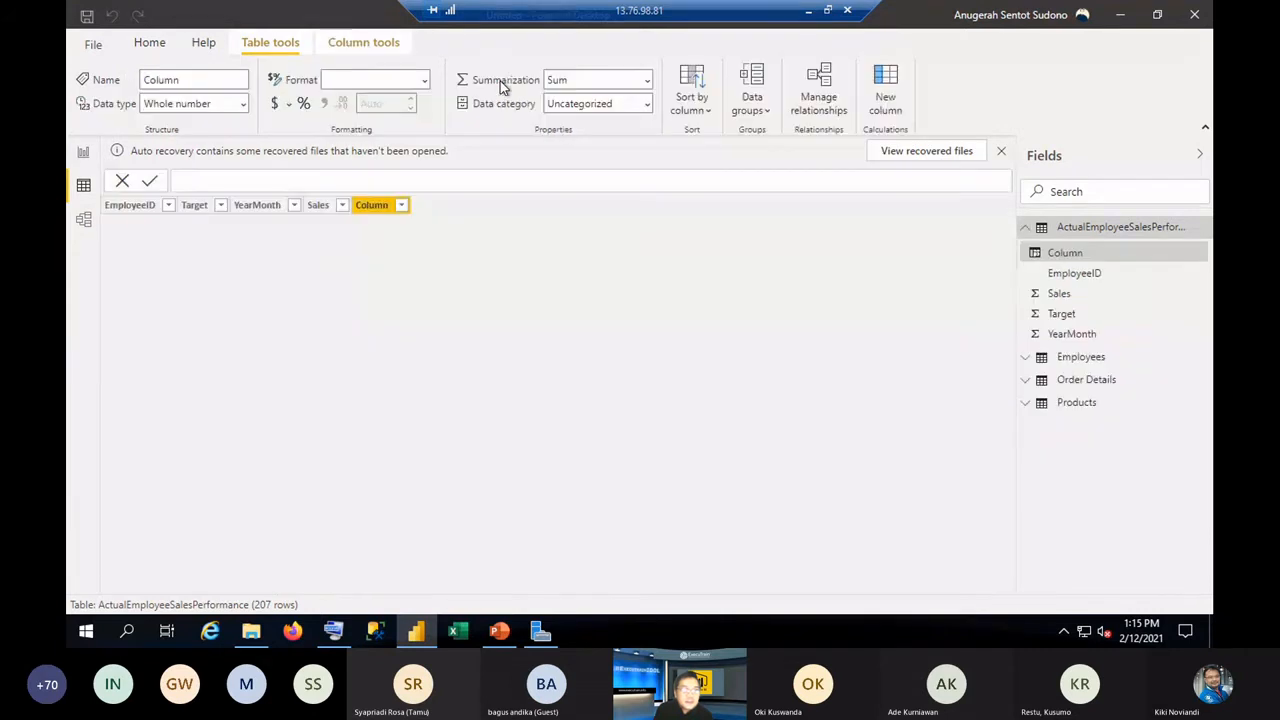
left_click(220, 179)
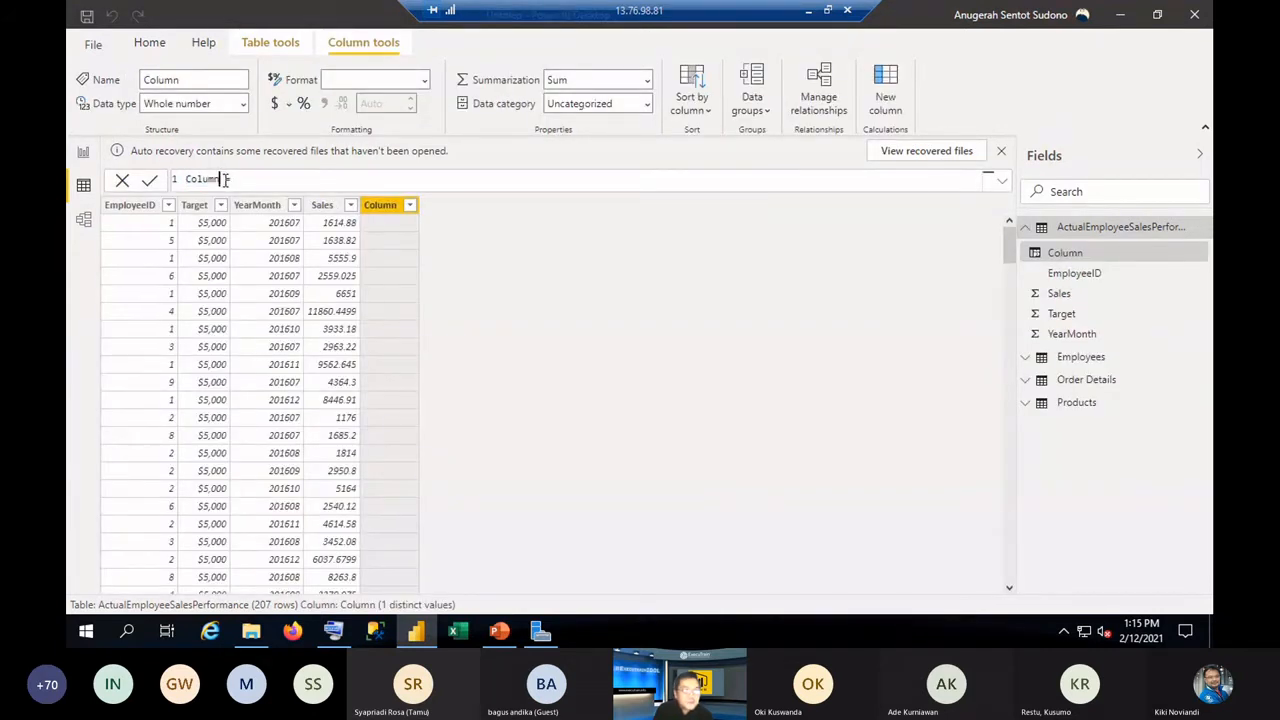
key("shift+Home")
key("alt+Tab")
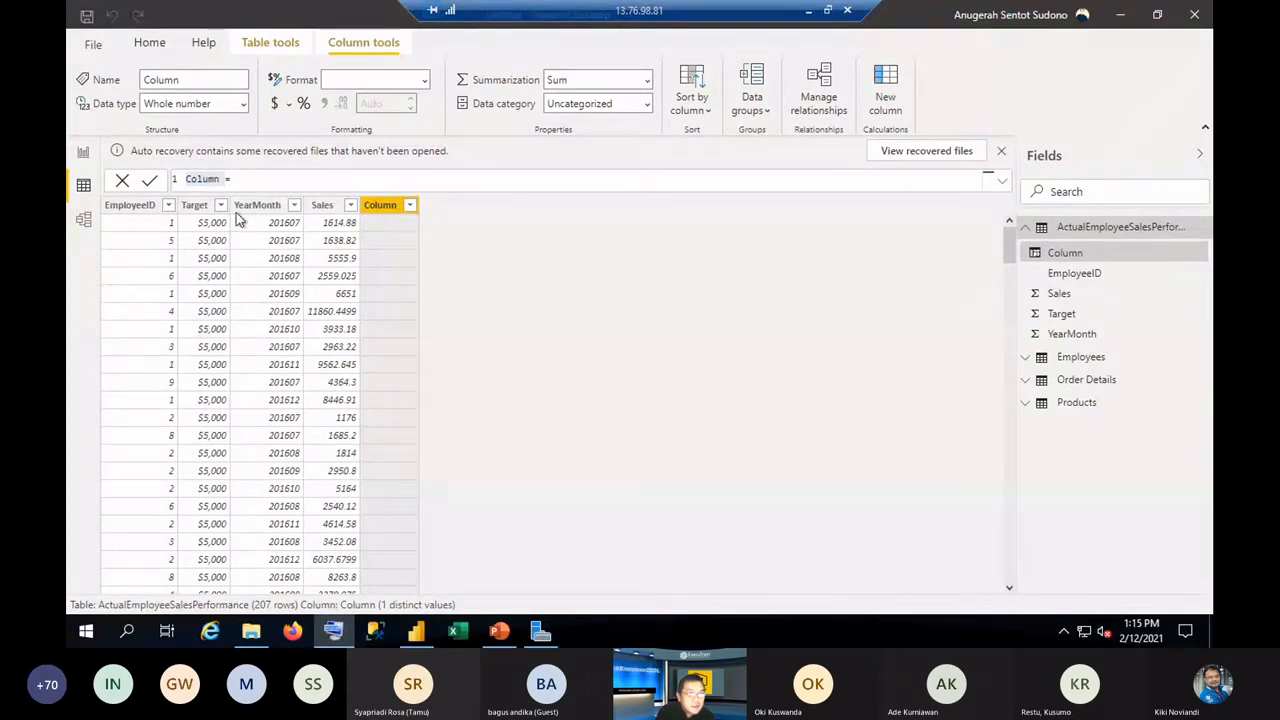
key("alt+Tab")
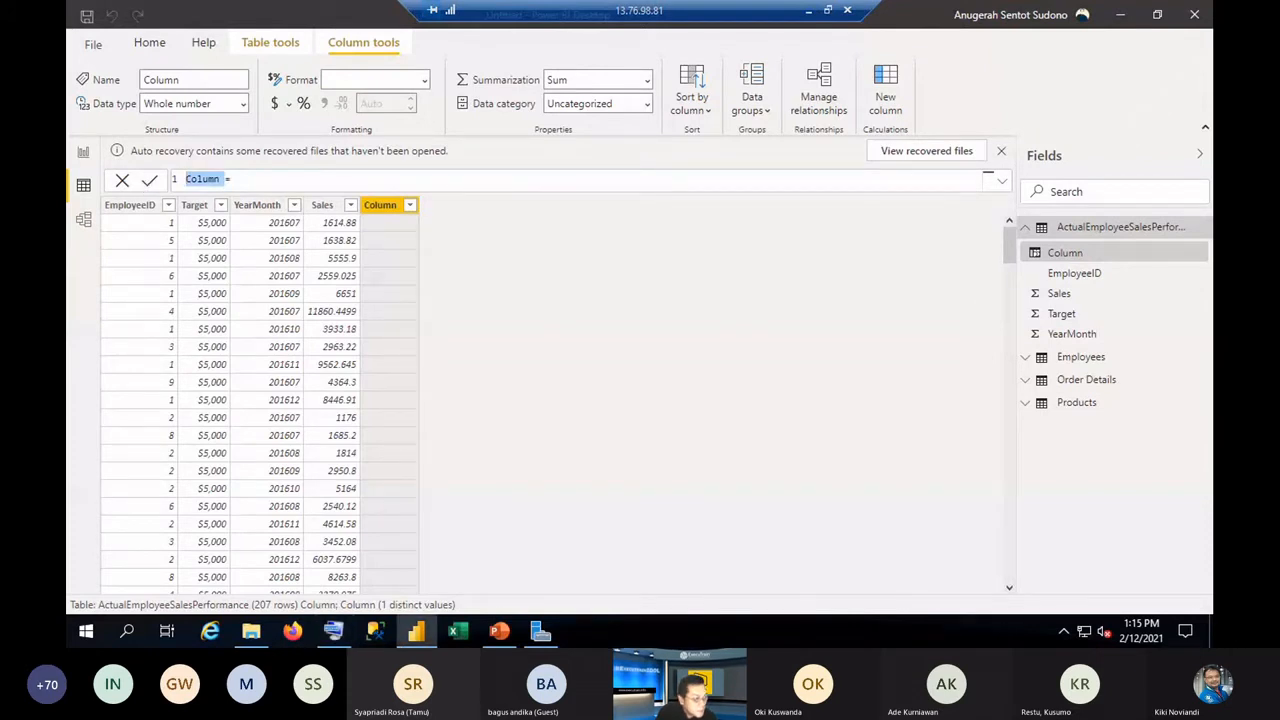
type("P")
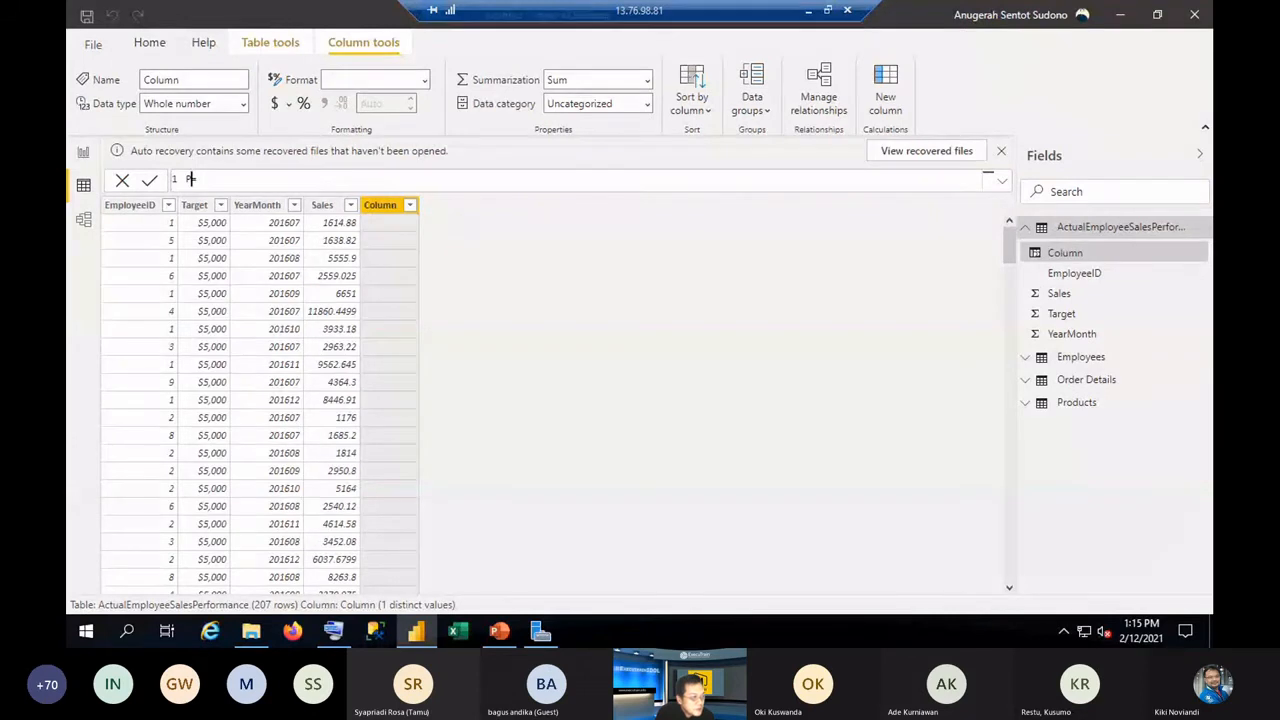
type("ercent=")
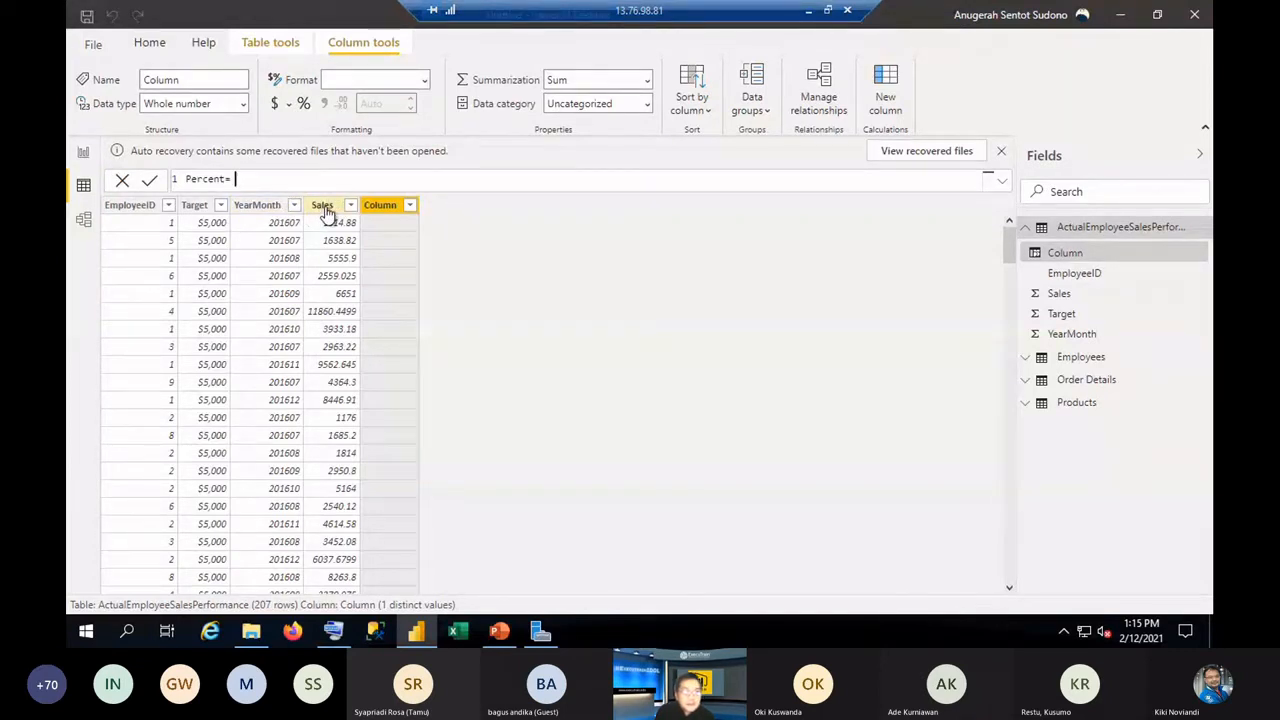
key("Return")
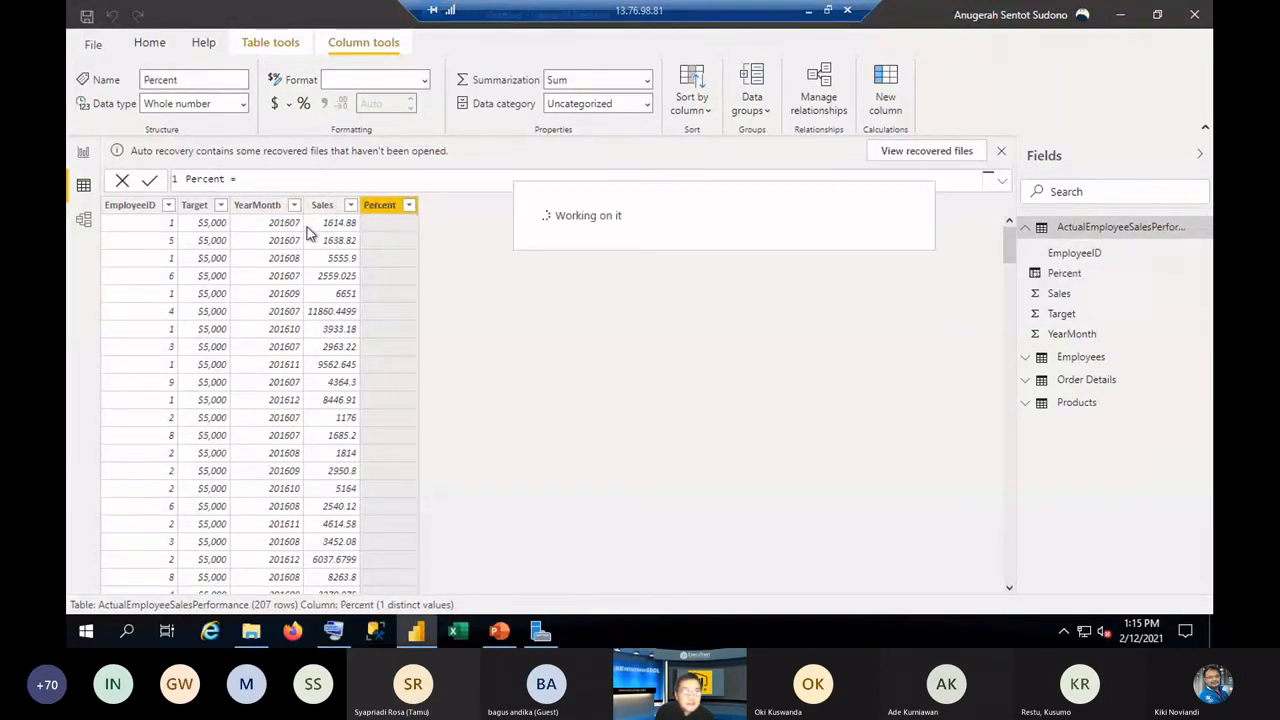
Define the Percent column as [Sales]/[Target] and format it as Percentage.
left_click(271, 181)
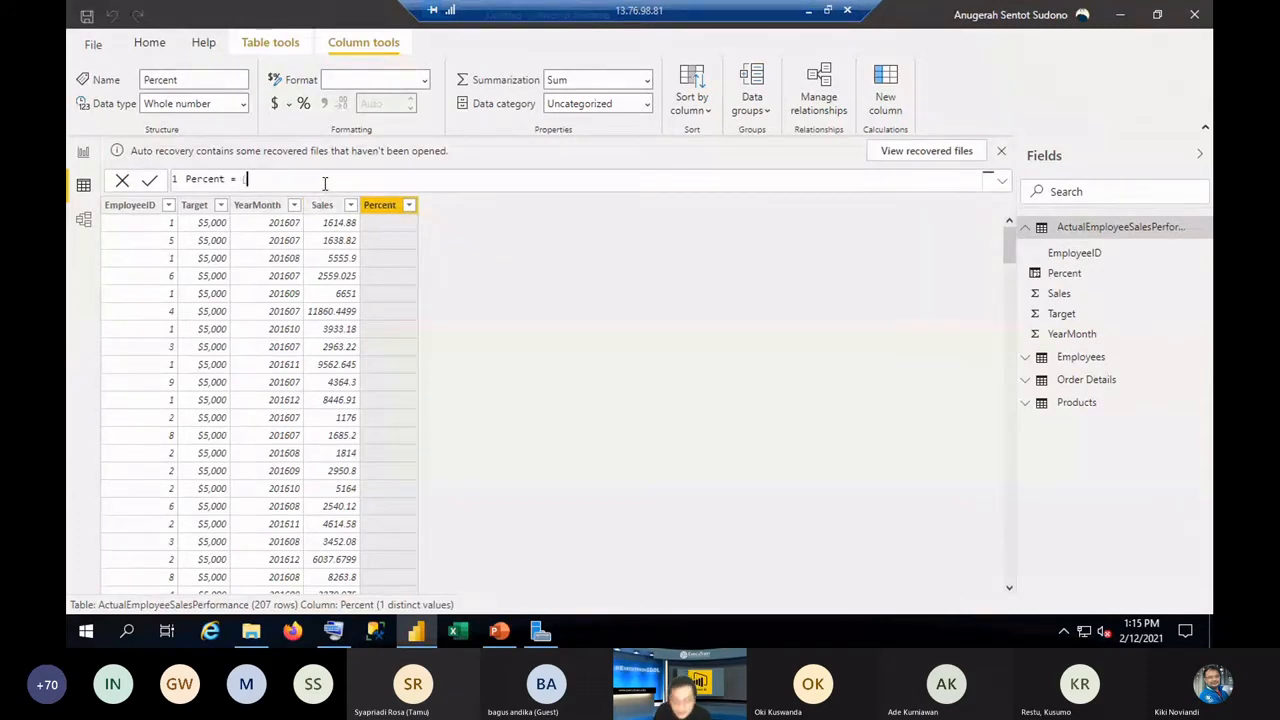
type("[")
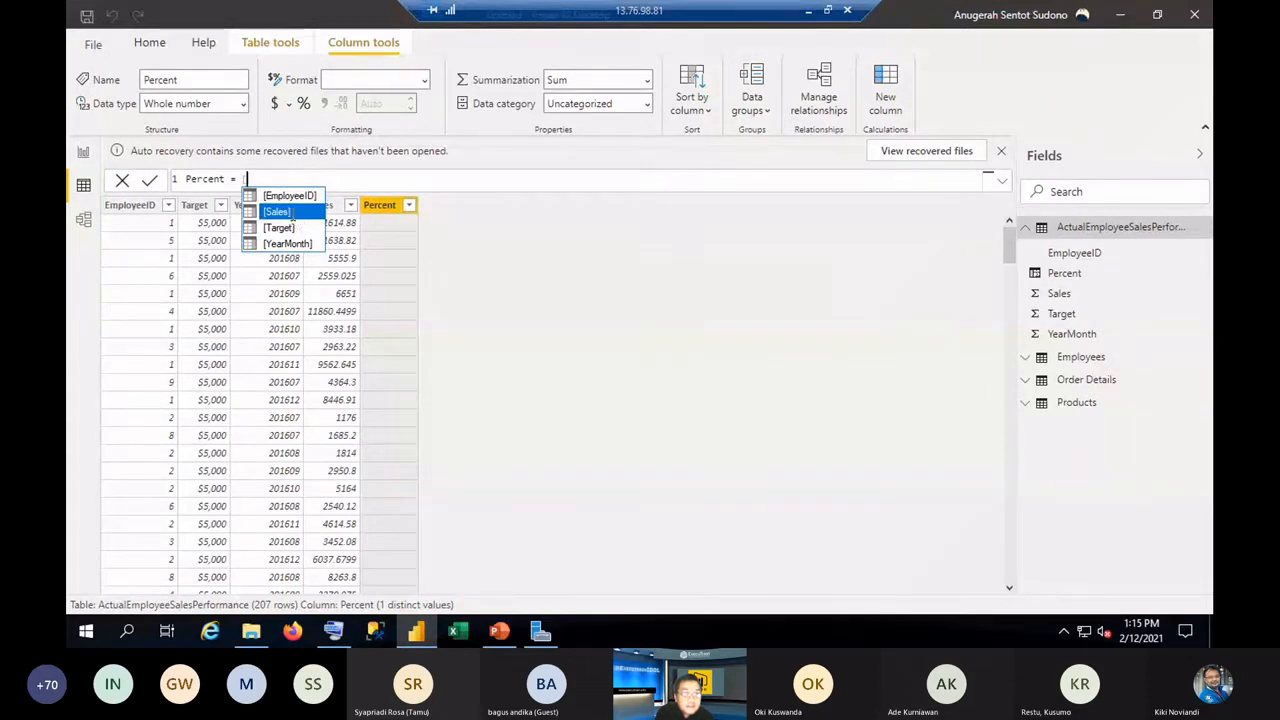
left_click(293, 217)
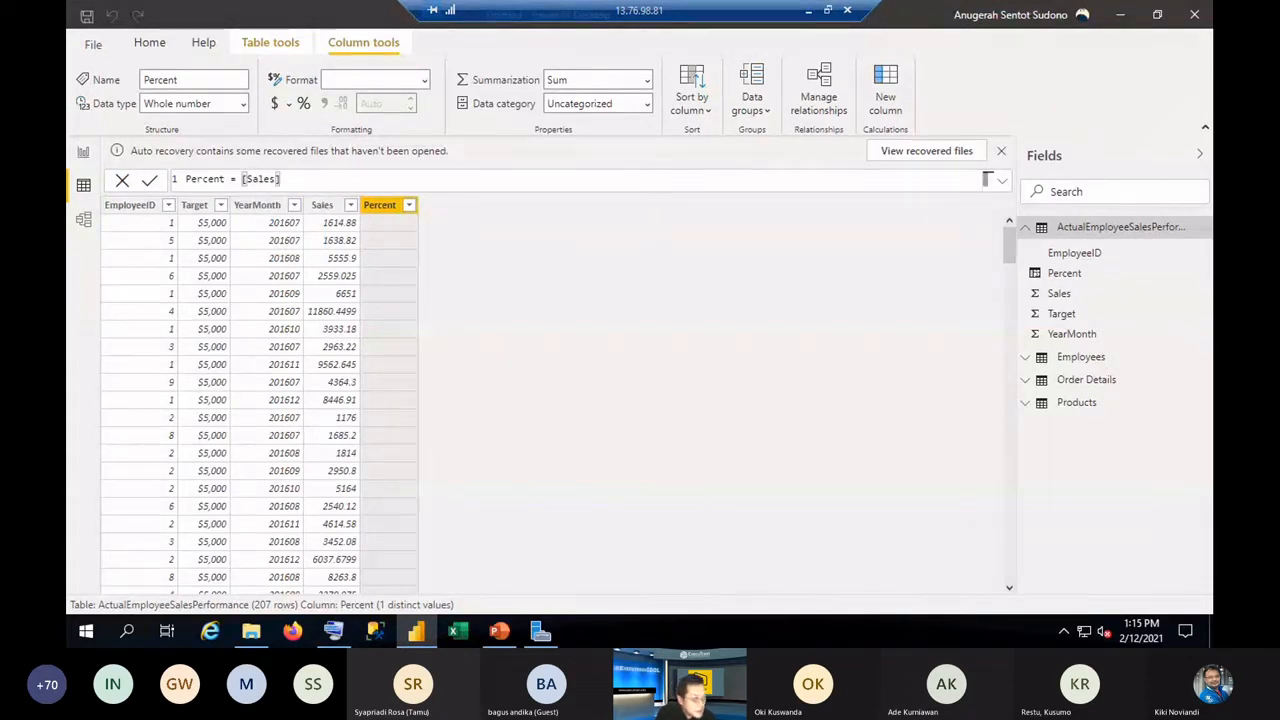
type("/")
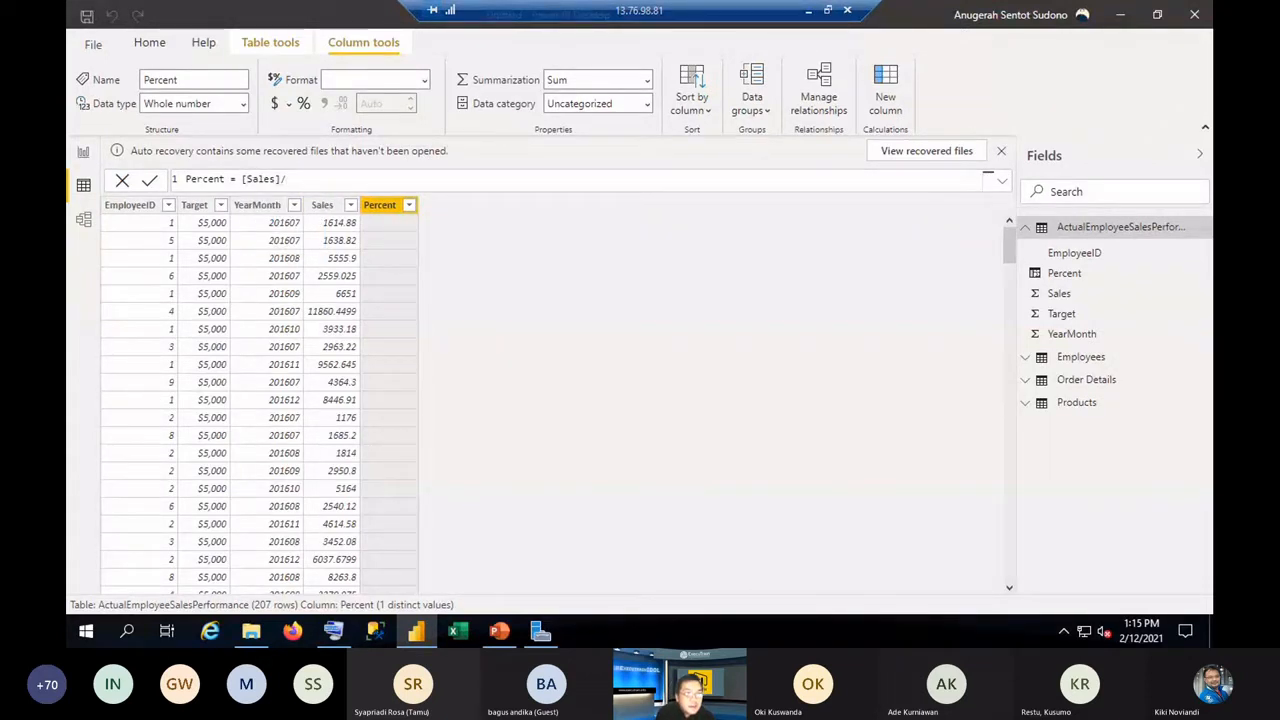
type("[")
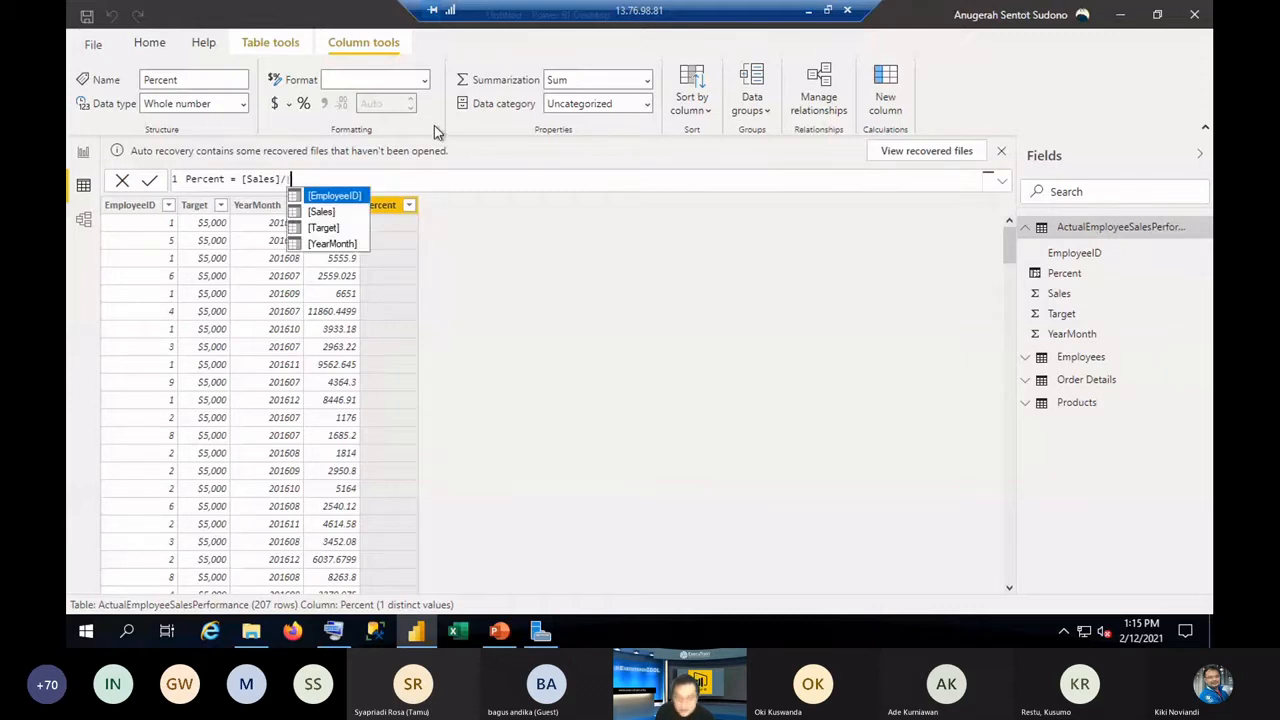
left_click(343, 229)
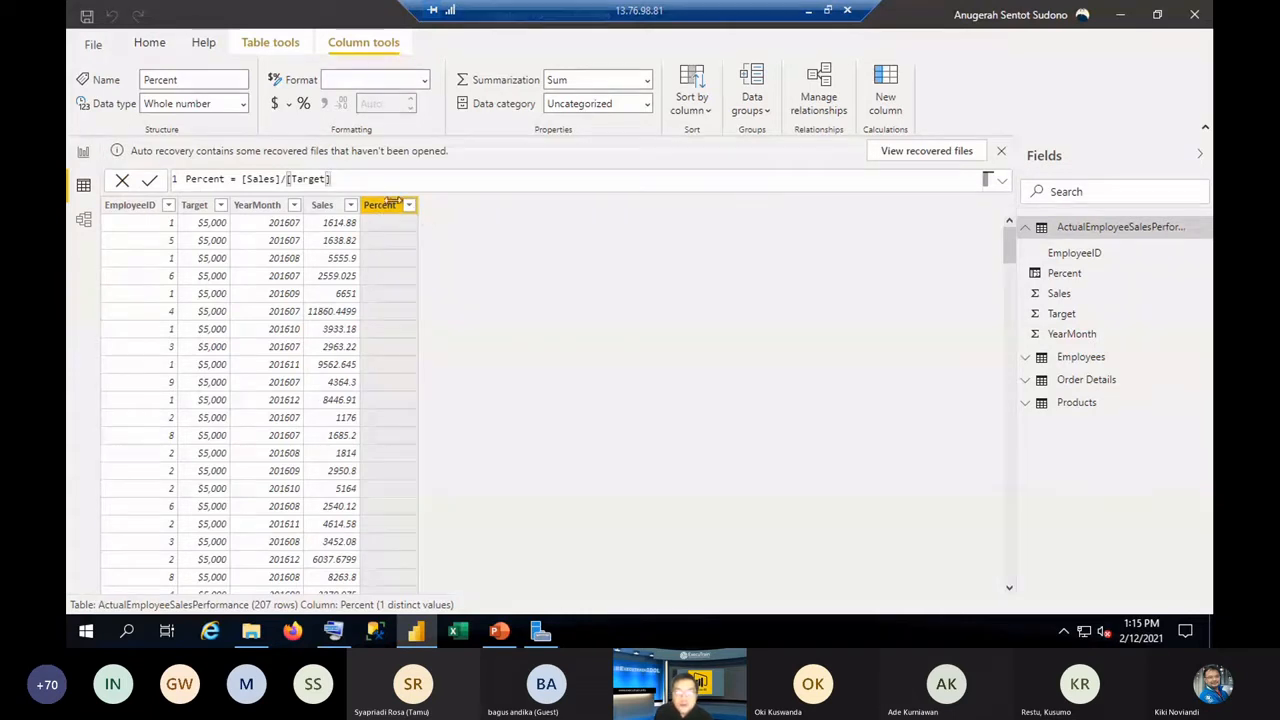
left_click(151, 181)
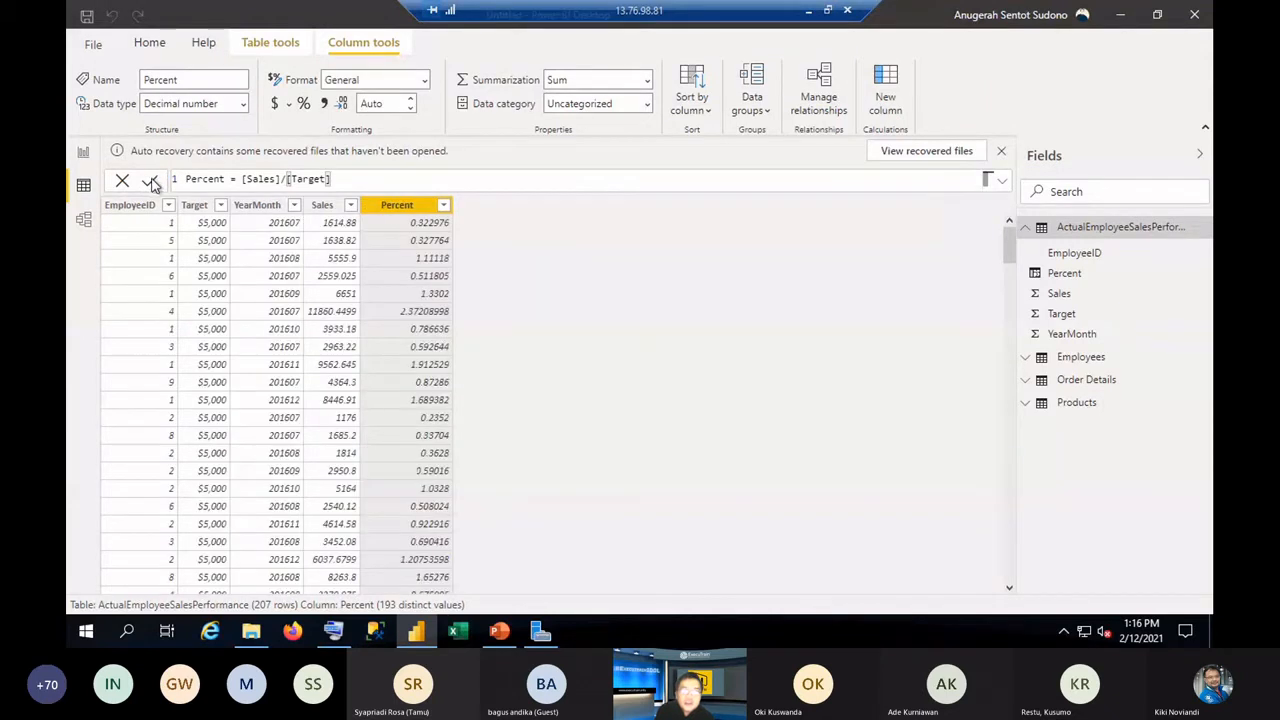
left_click(425, 82)
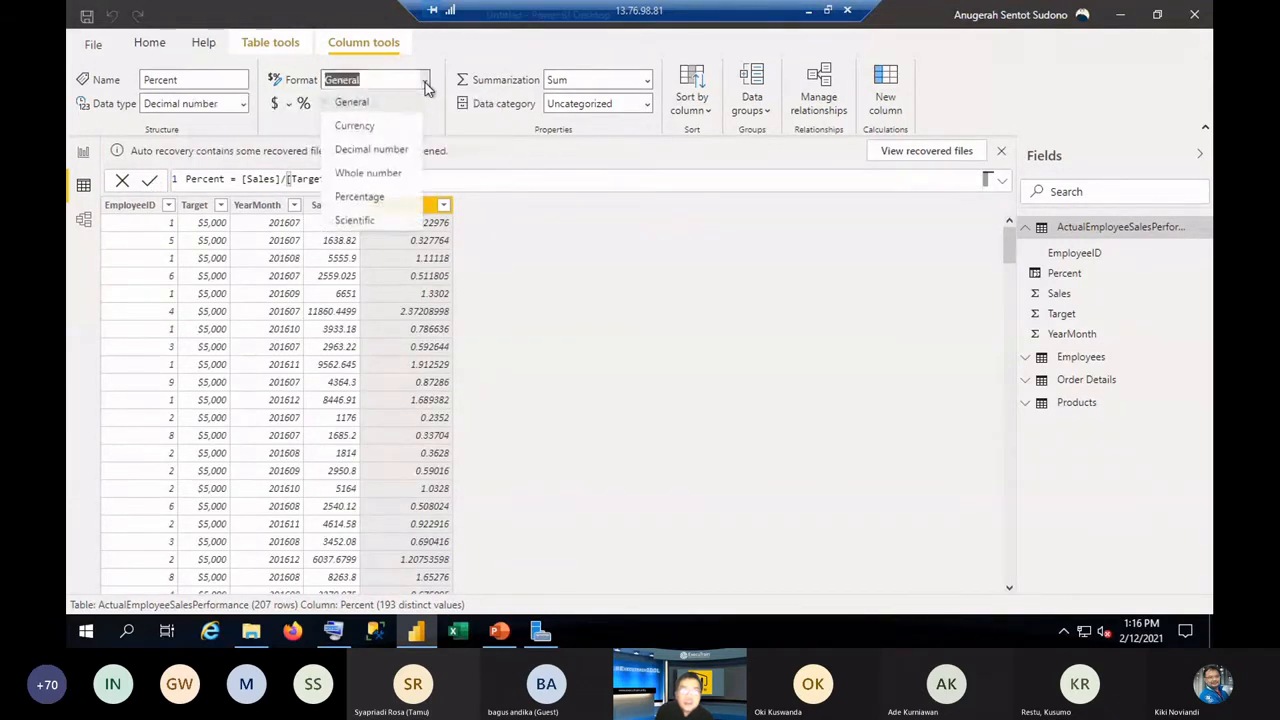
left_click(378, 200)
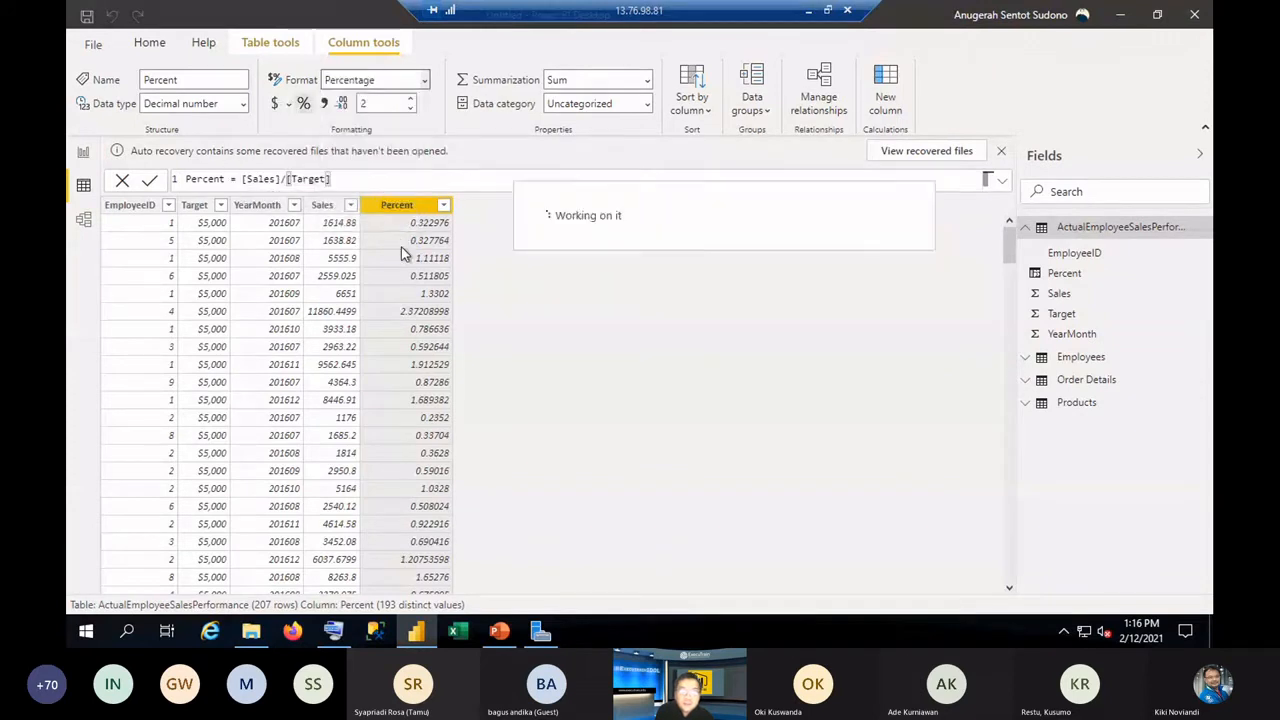
left_click(83, 156)
left_click(84, 187)
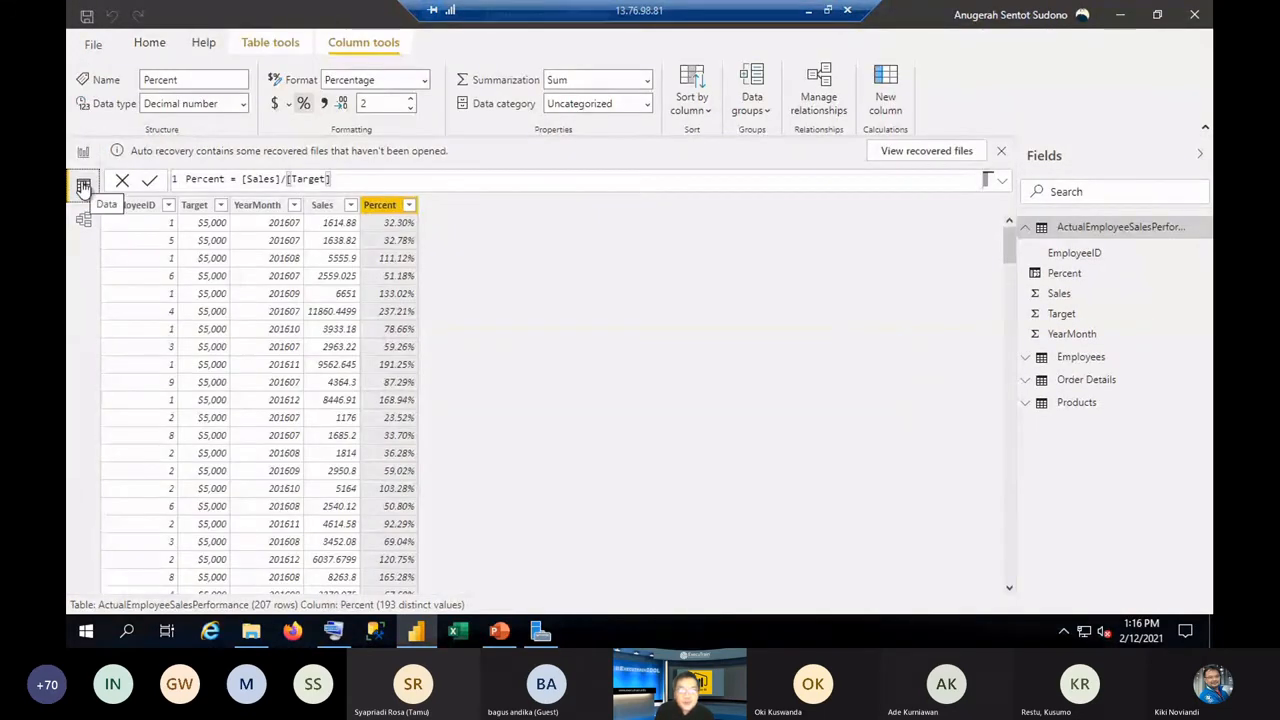
left_click(85, 221)
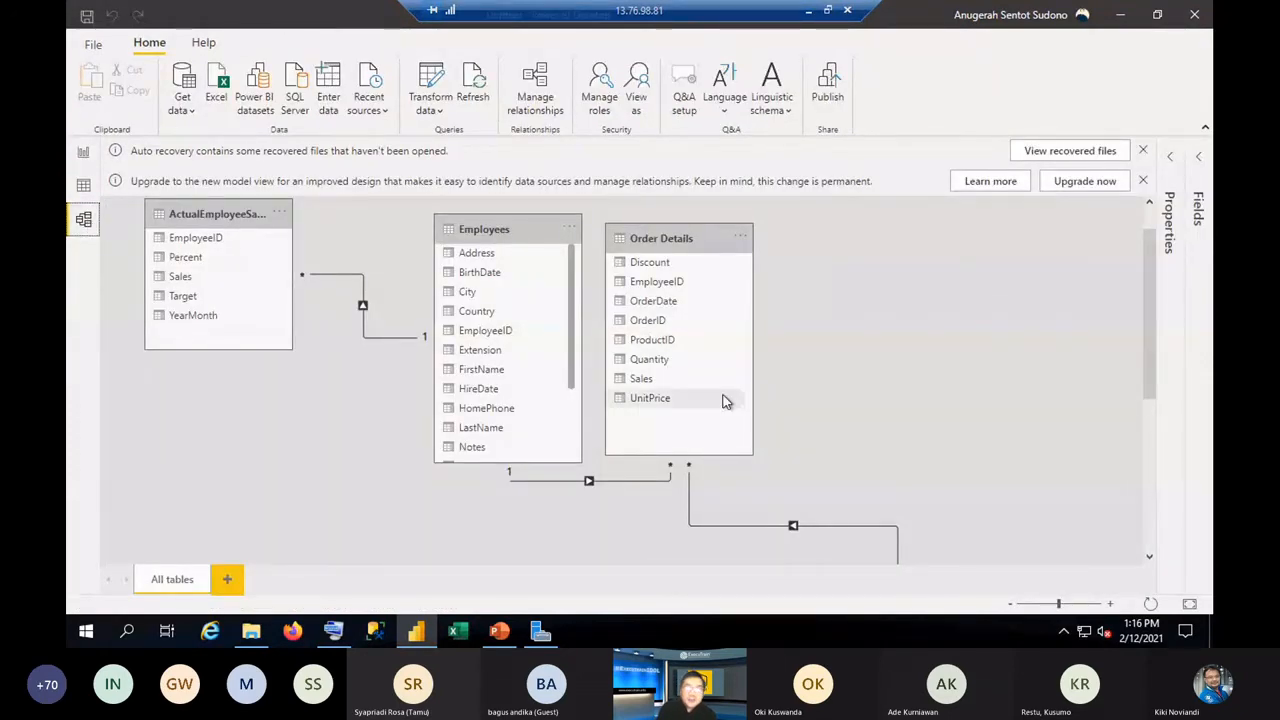
scroll(778, 376, "down", 2)
scroll(777, 377, "up", 3)
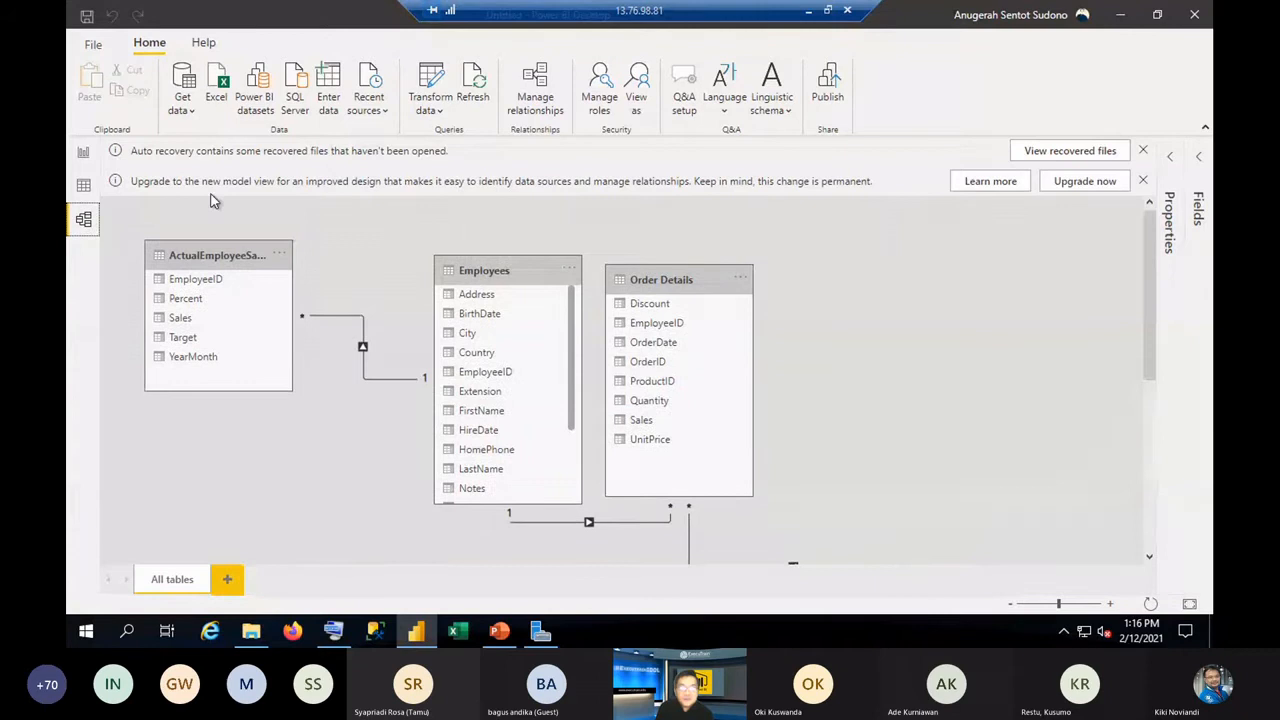
Add a matrix visual to the empty report page and enlarge it to fill the page.
left_click(85, 150)
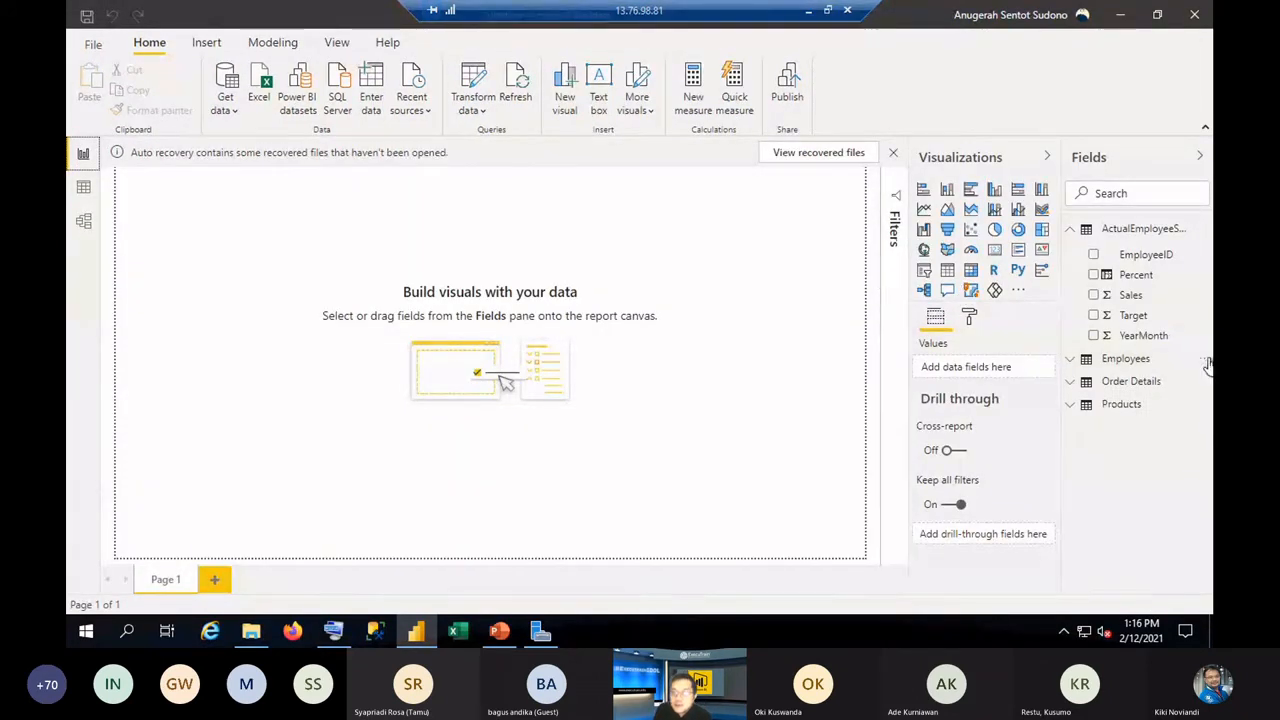
left_click(970, 272)
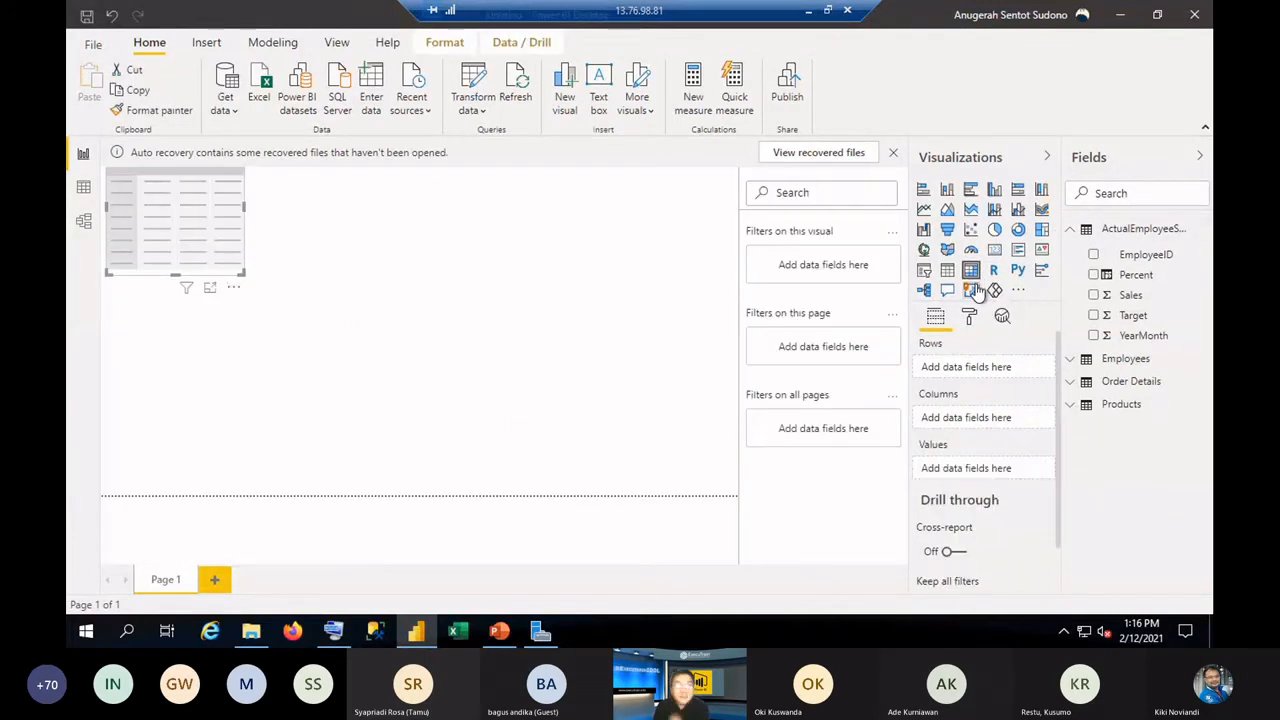
left_click_drag(243, 272, 809, 563)
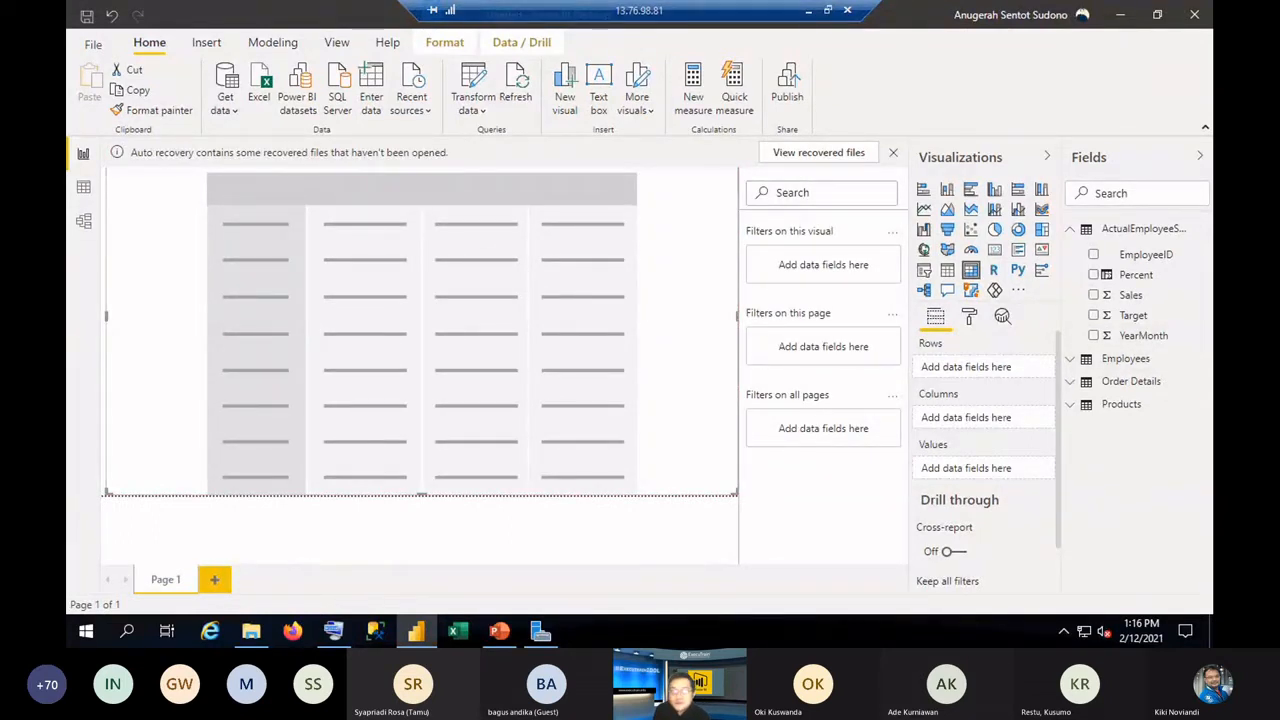
Review the YearMonth, Target and Sales columns of ActualEmployeeSalesPerformance and the rows of the Employees table.
left_click(83, 188)
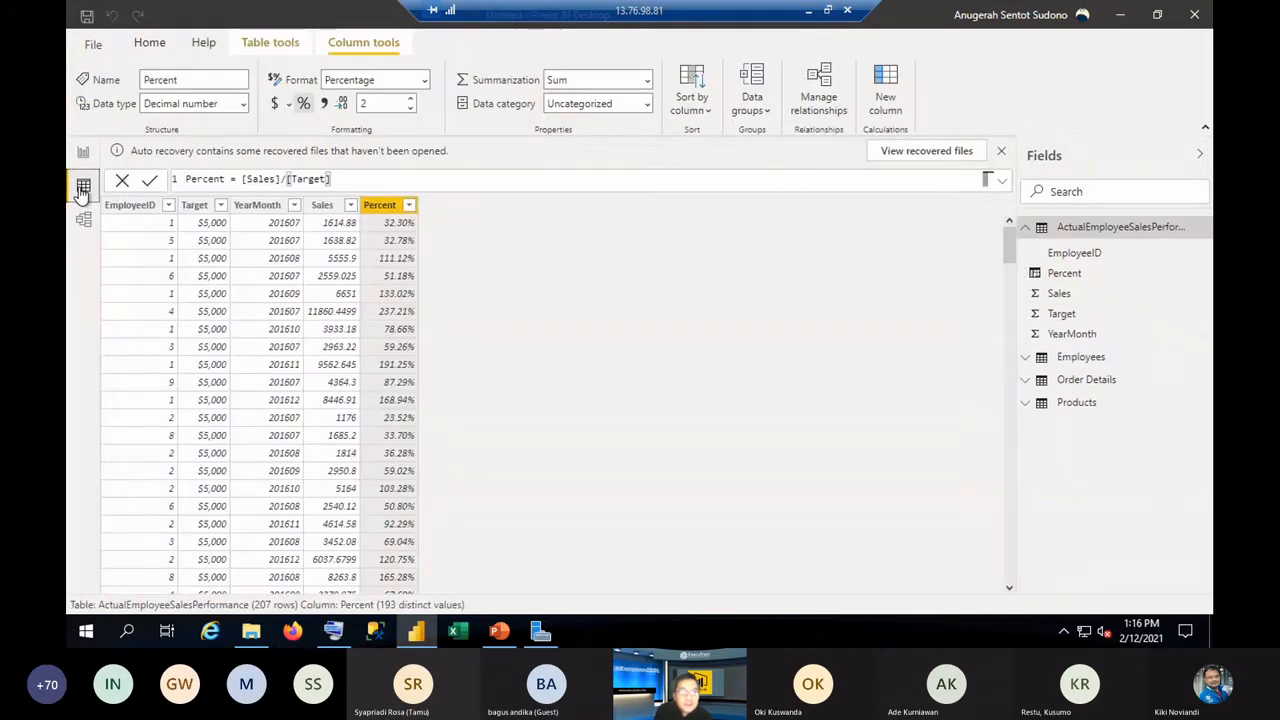
left_click(254, 208)
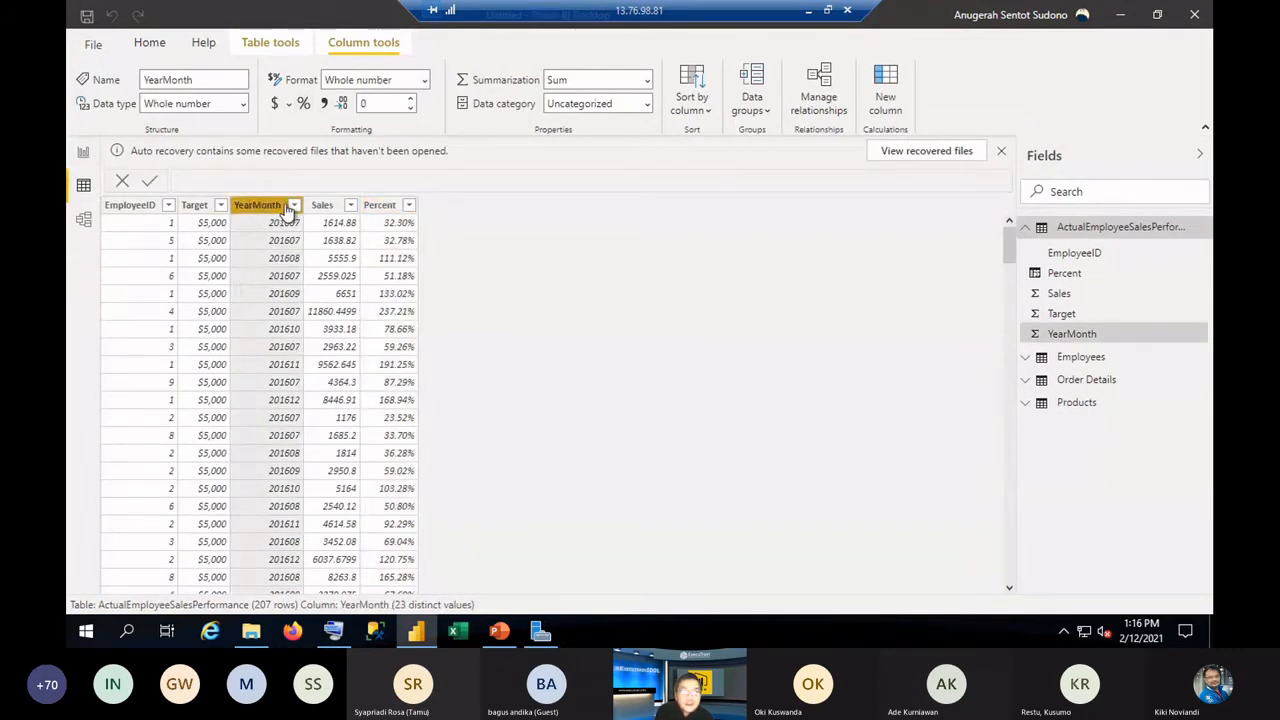
left_click(198, 208)
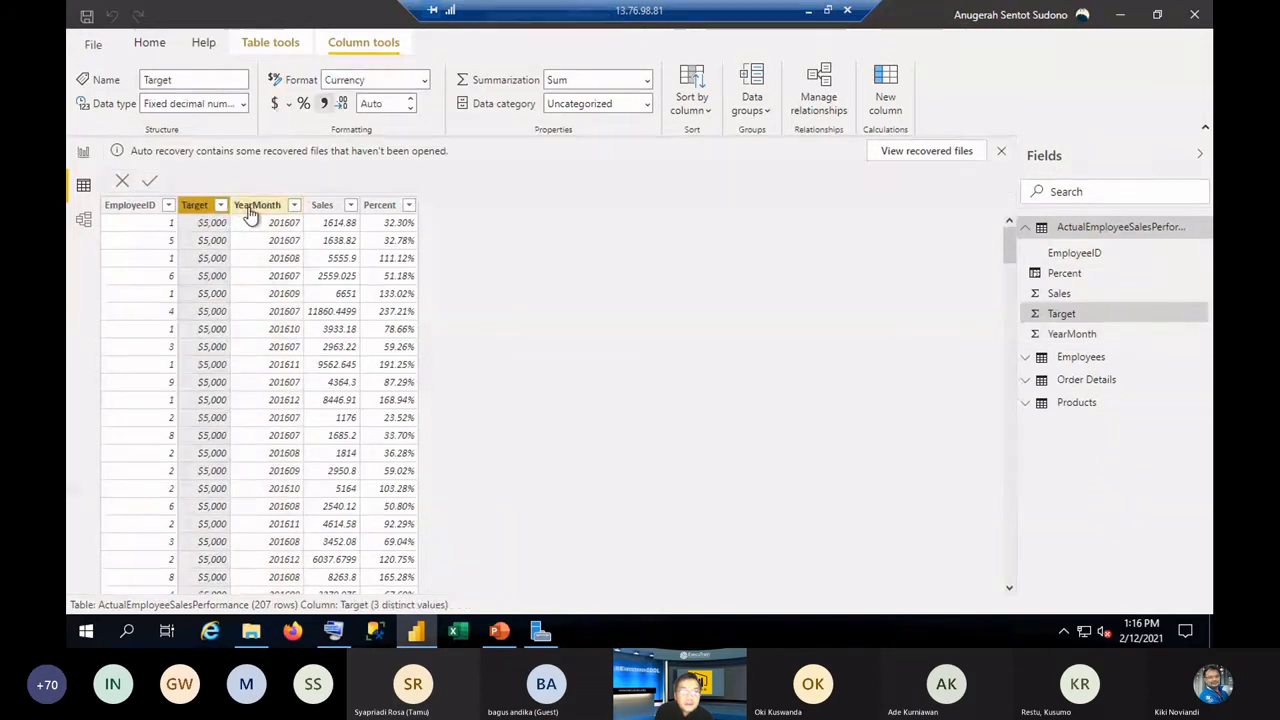
left_click(330, 206)
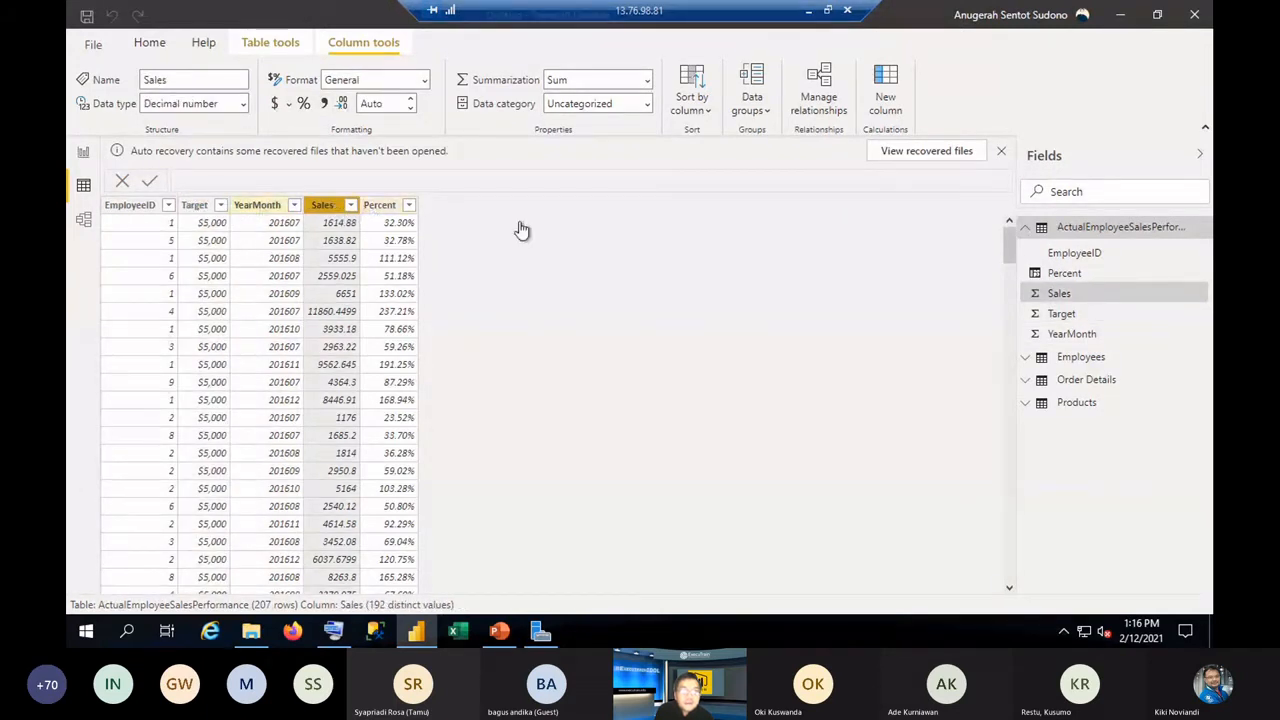
left_click(1085, 358)
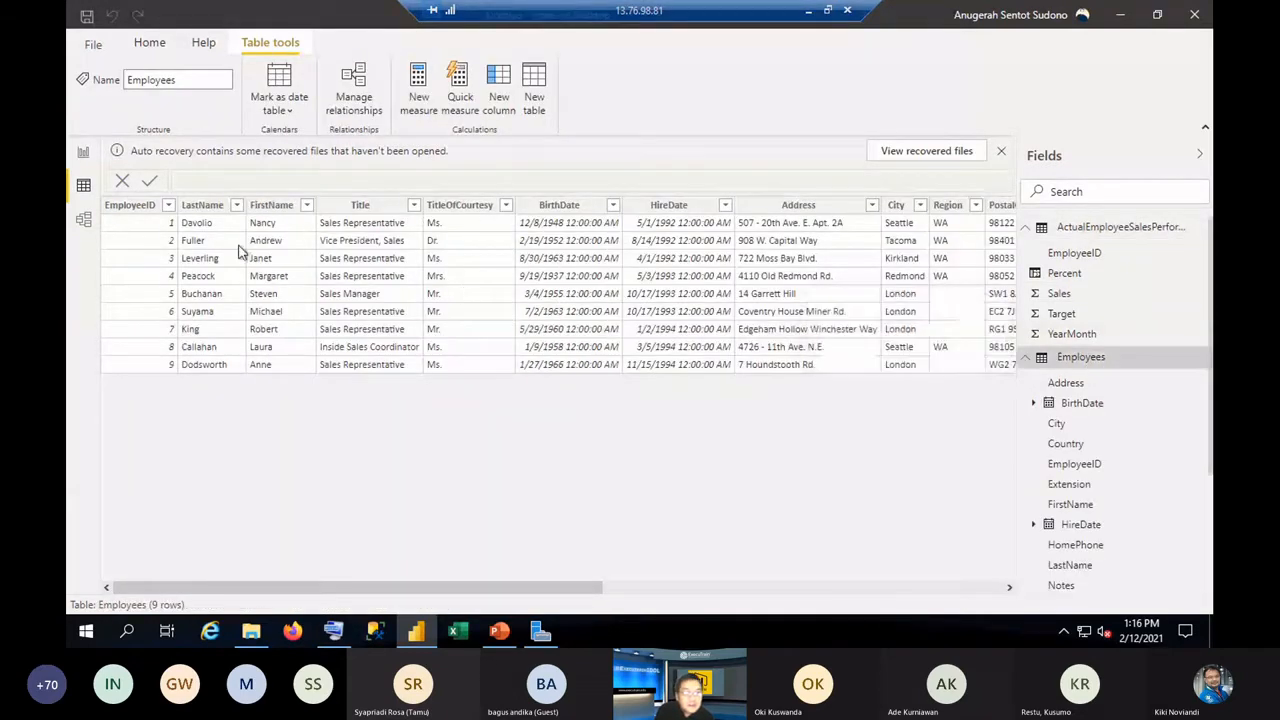
Assign the Employees table's LastName field to the matrix rows and YearMonth from ActualEmployeeSalesPerformance to its columns.
left_click(84, 153)
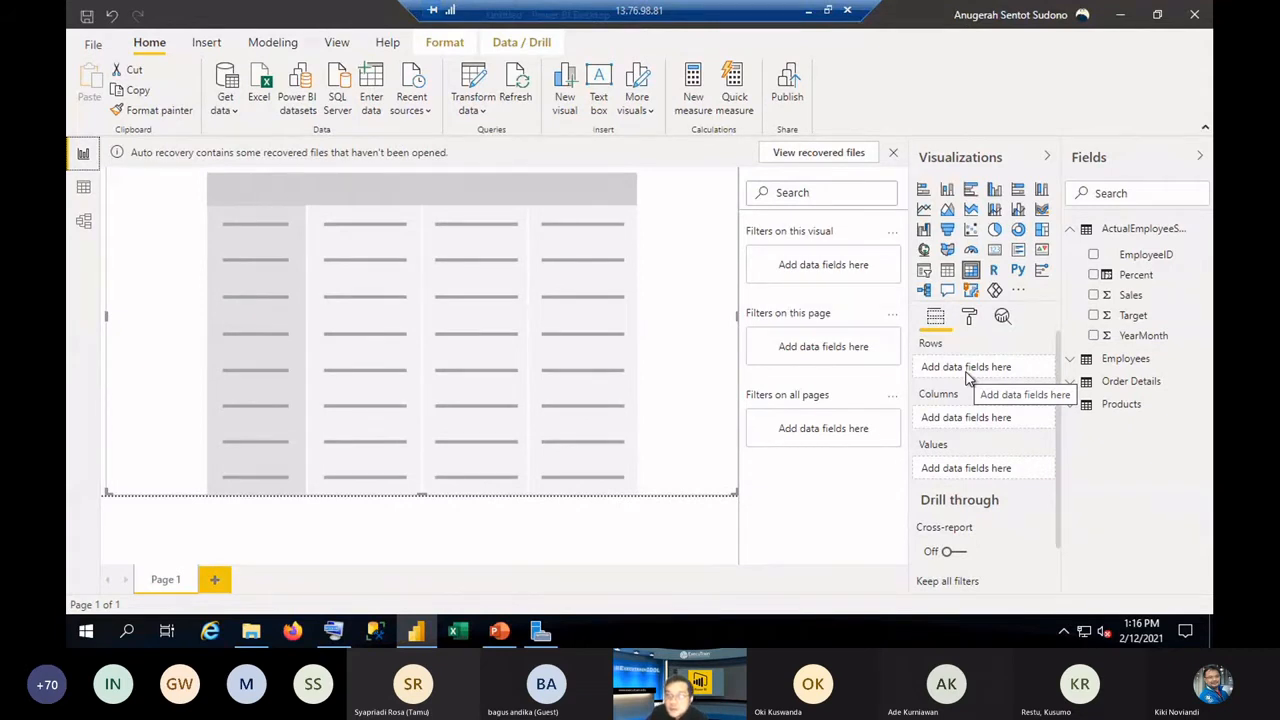
left_click(1073, 362)
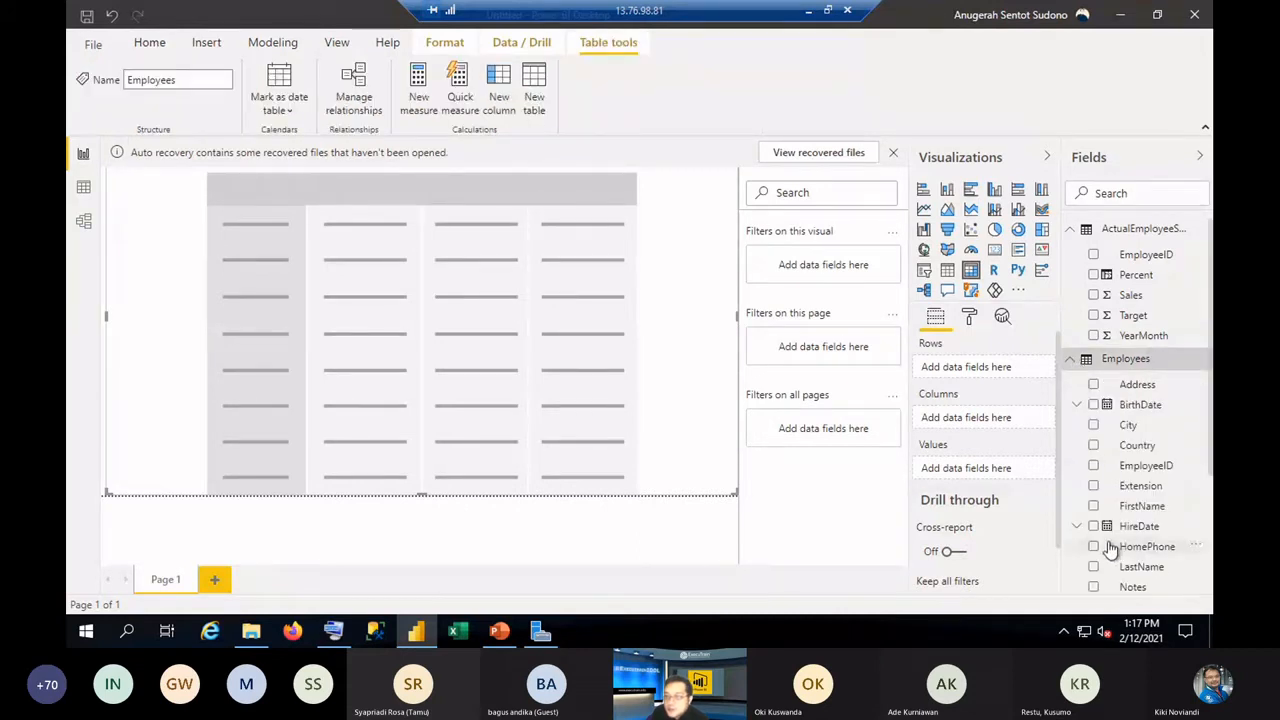
left_click(1094, 567)
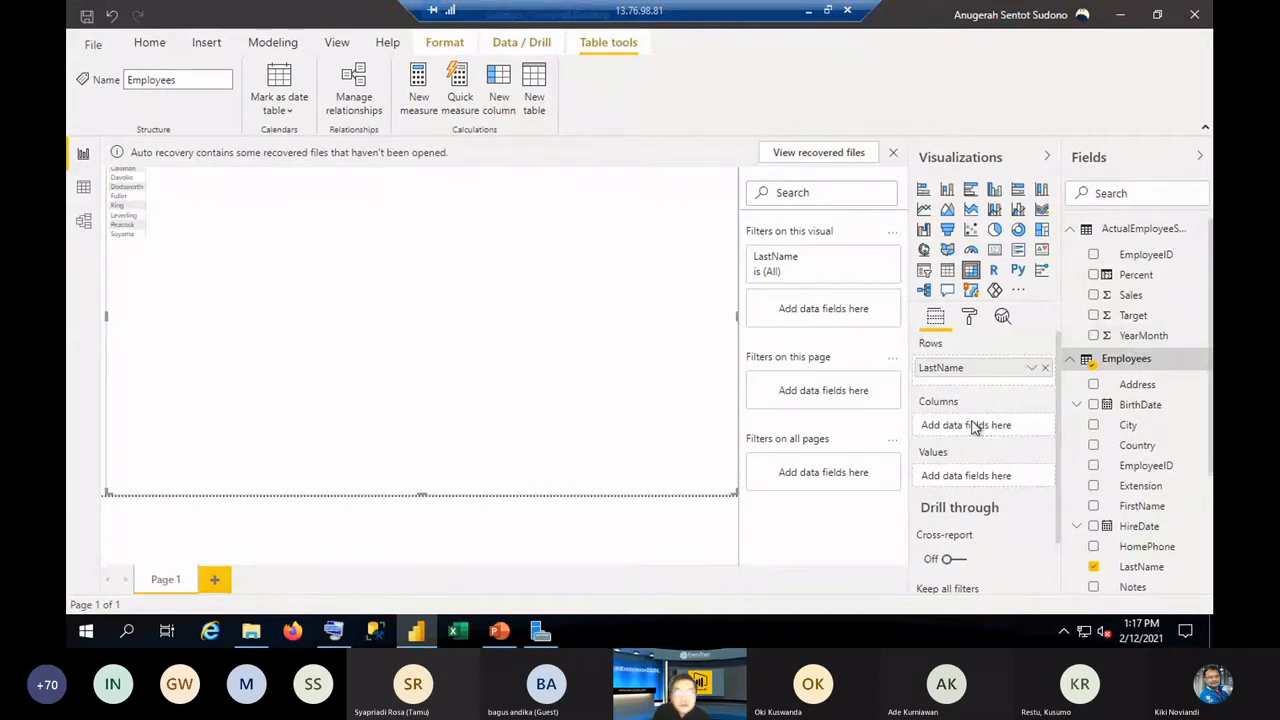
left_click_drag(973, 426, 973, 427)
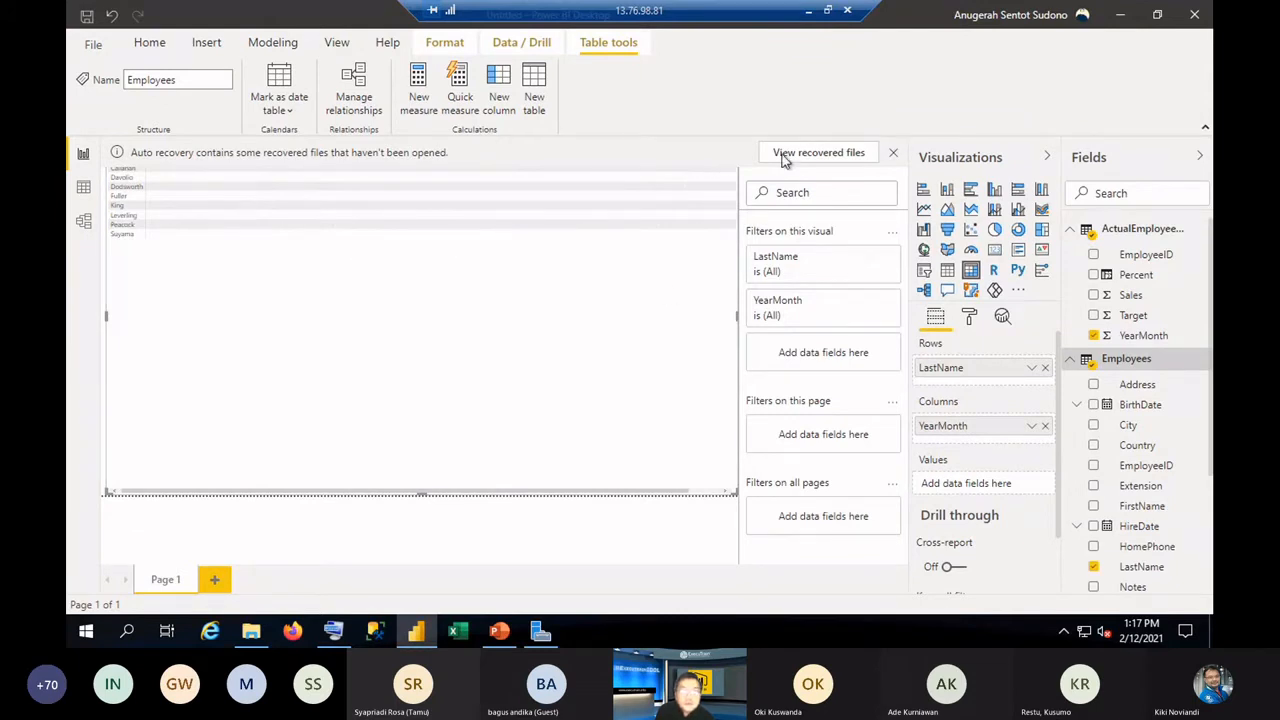
Discard the auto-recovered files and show the matrix in focus mode.
left_click(892, 153)
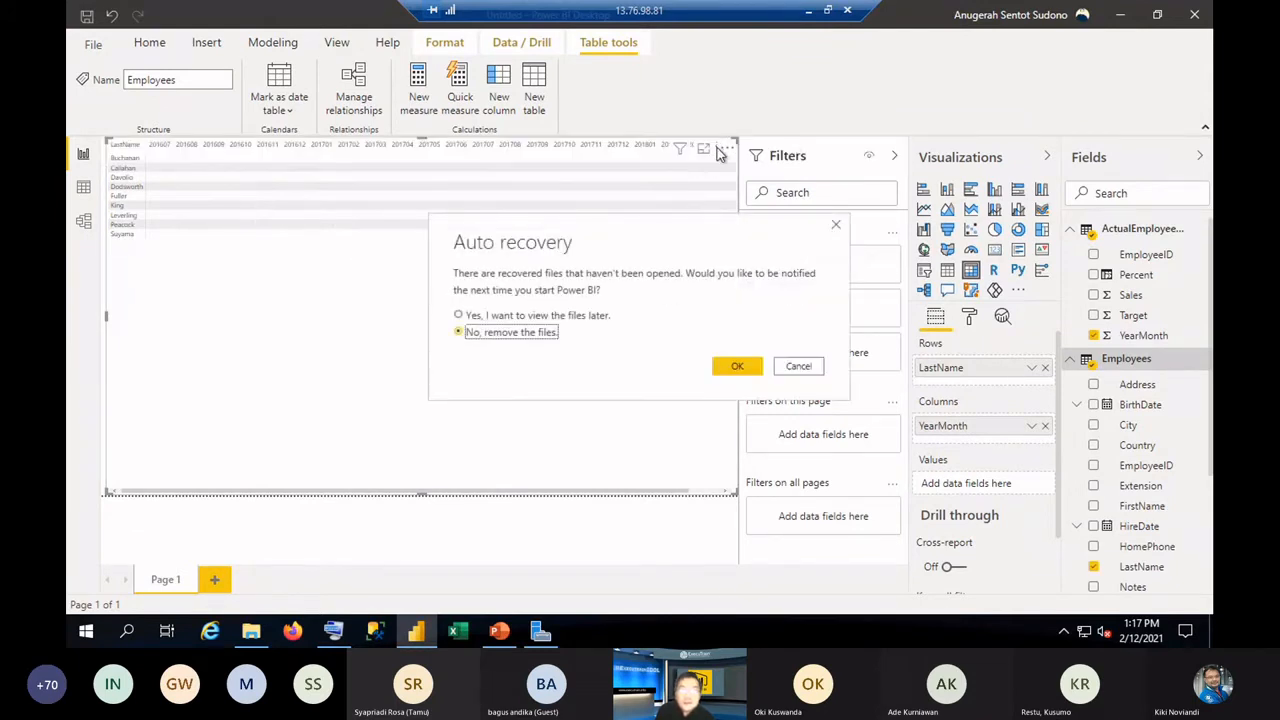
left_click(737, 366)
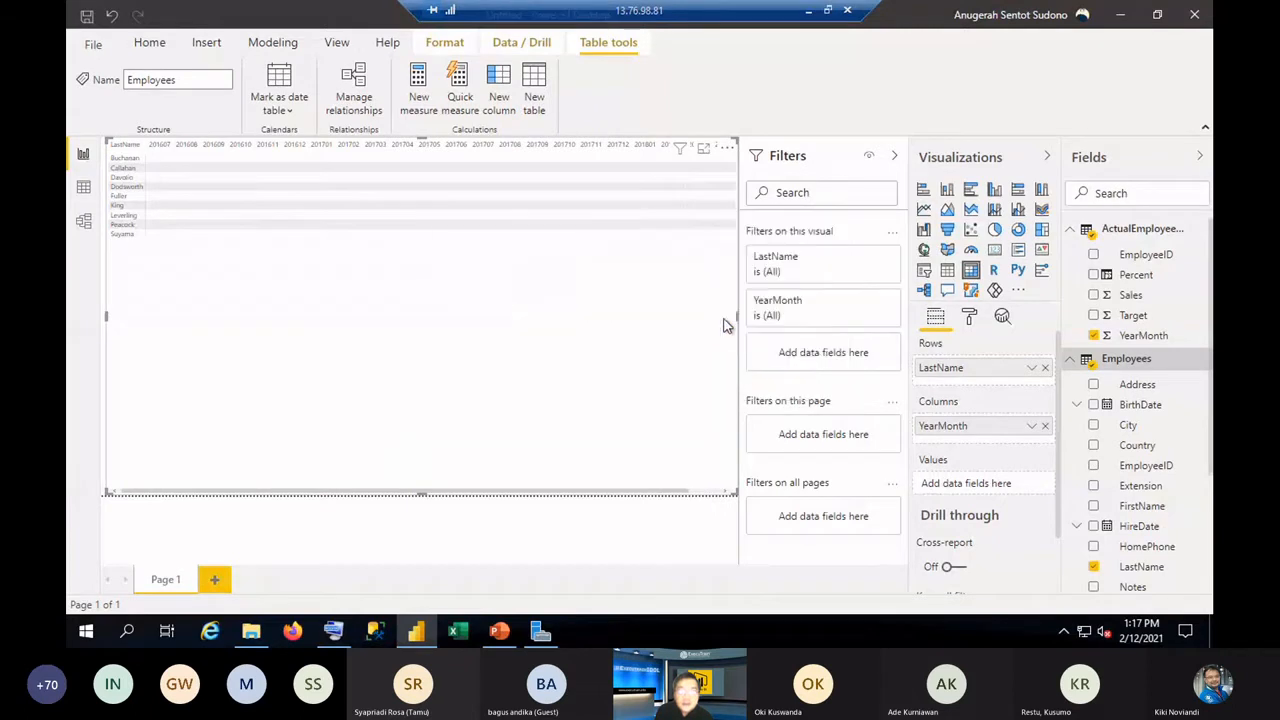
left_click(703, 148)
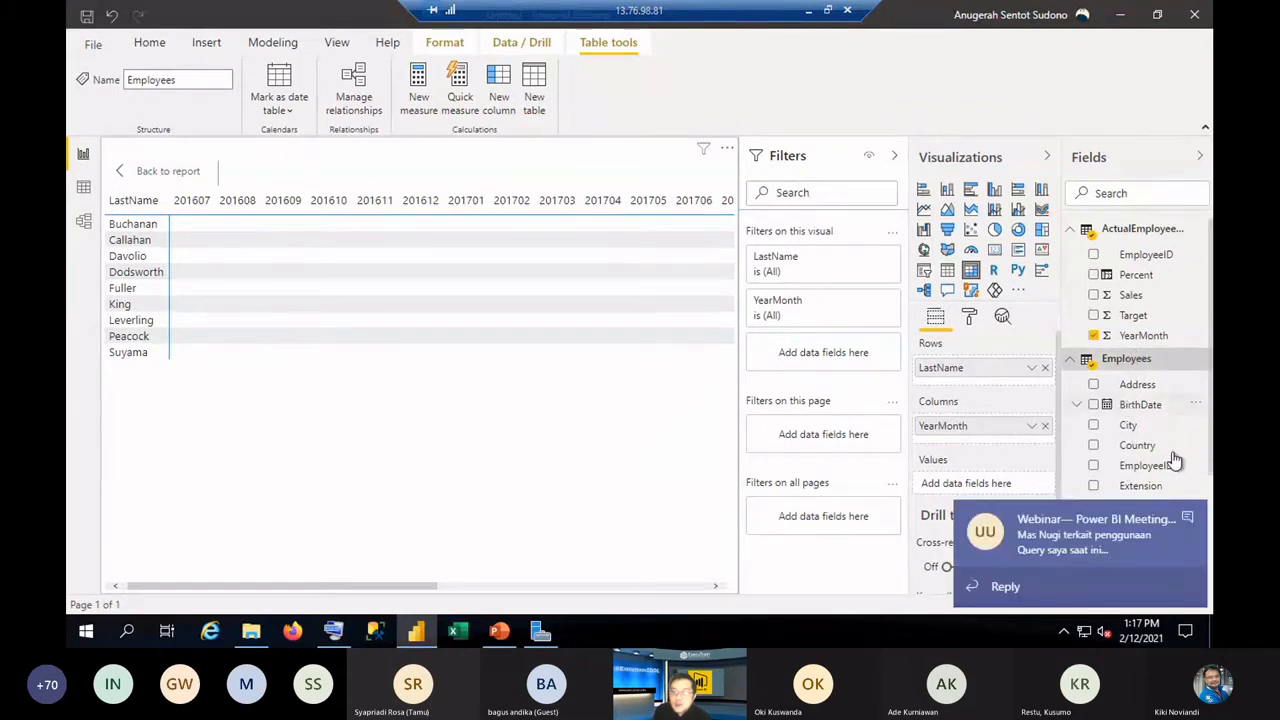
Add the Sales field from ActualEmployeeSalesPerformance to the matrix values.
scroll(1145, 408, "down", 1)
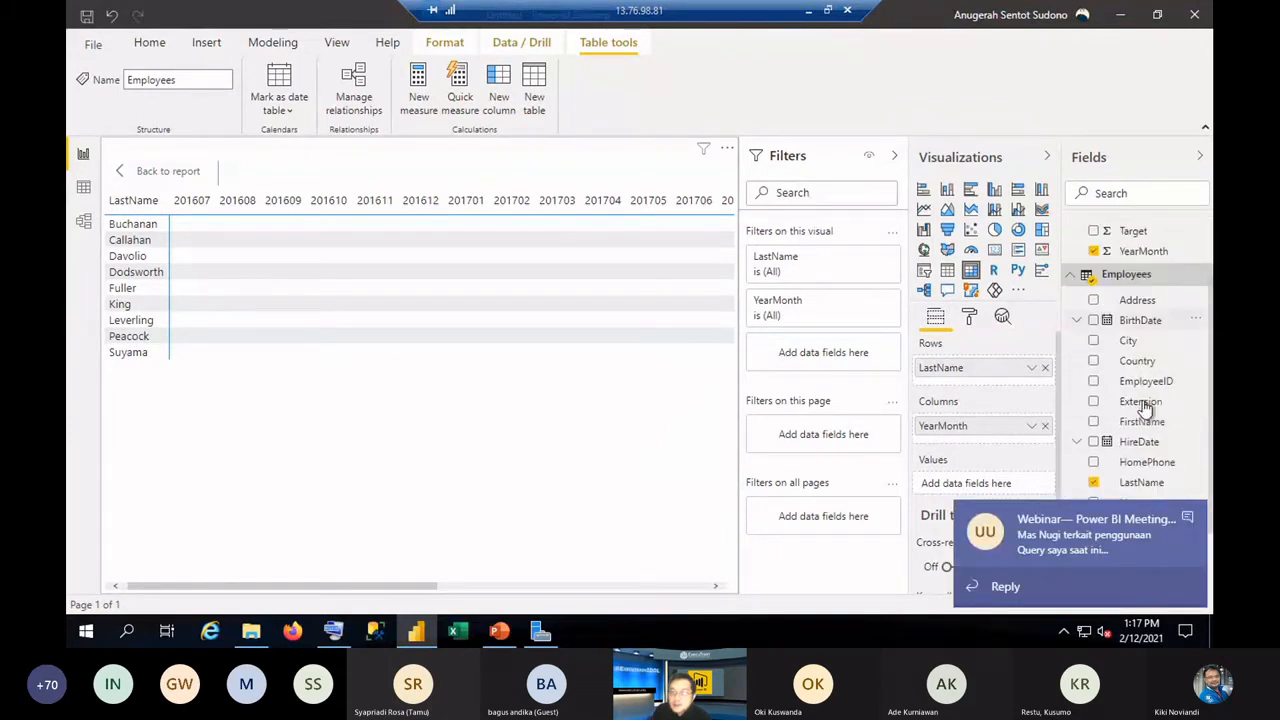
scroll(1145, 408, "down", 1)
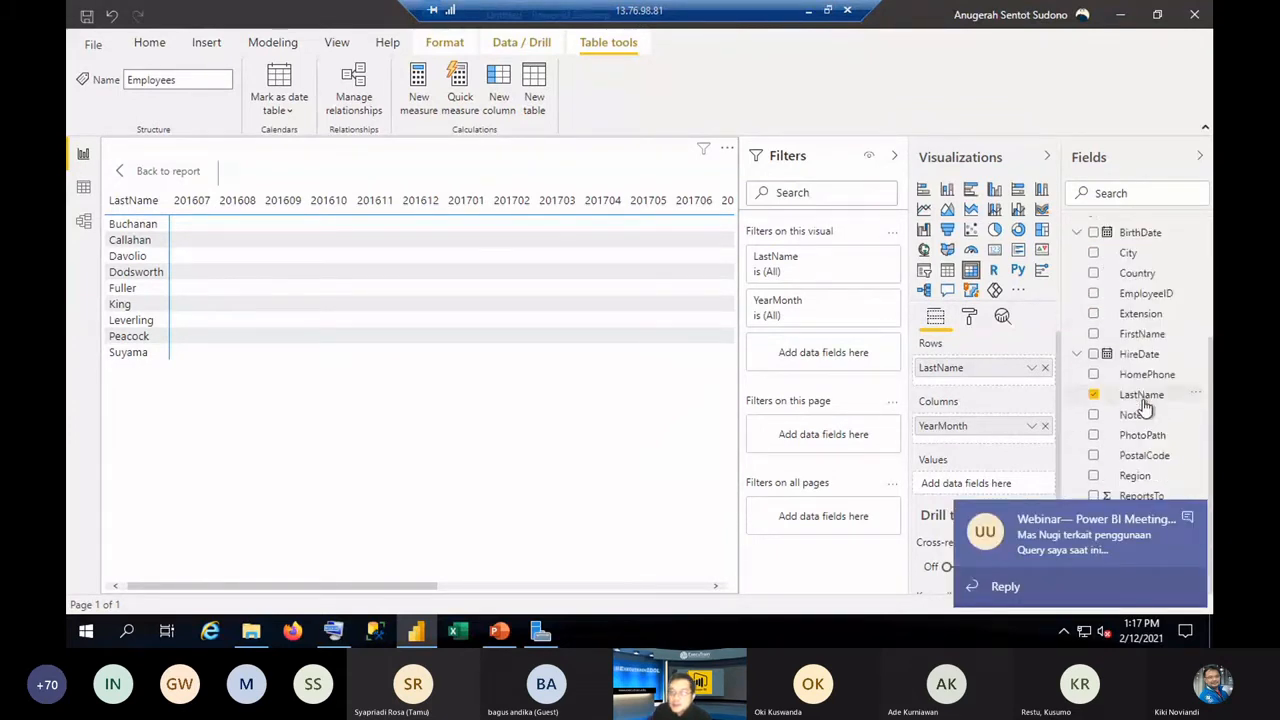
left_click(1188, 522)
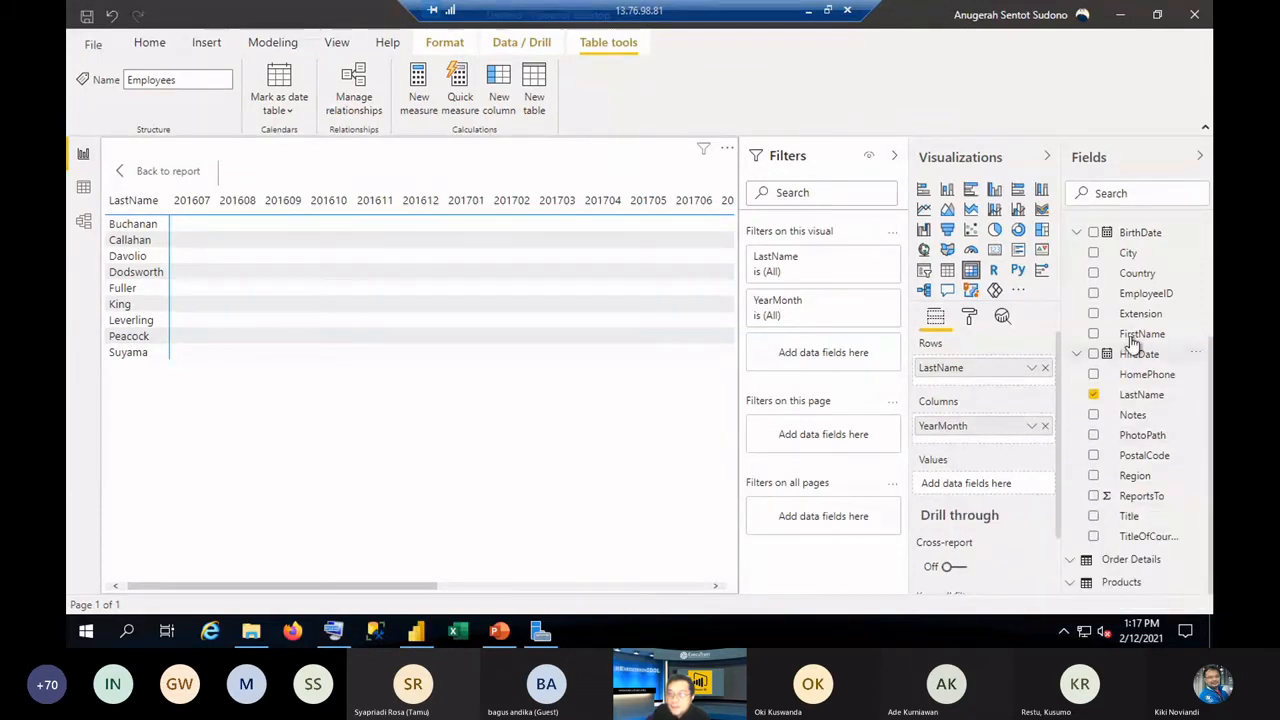
scroll(1146, 540, "up", 2)
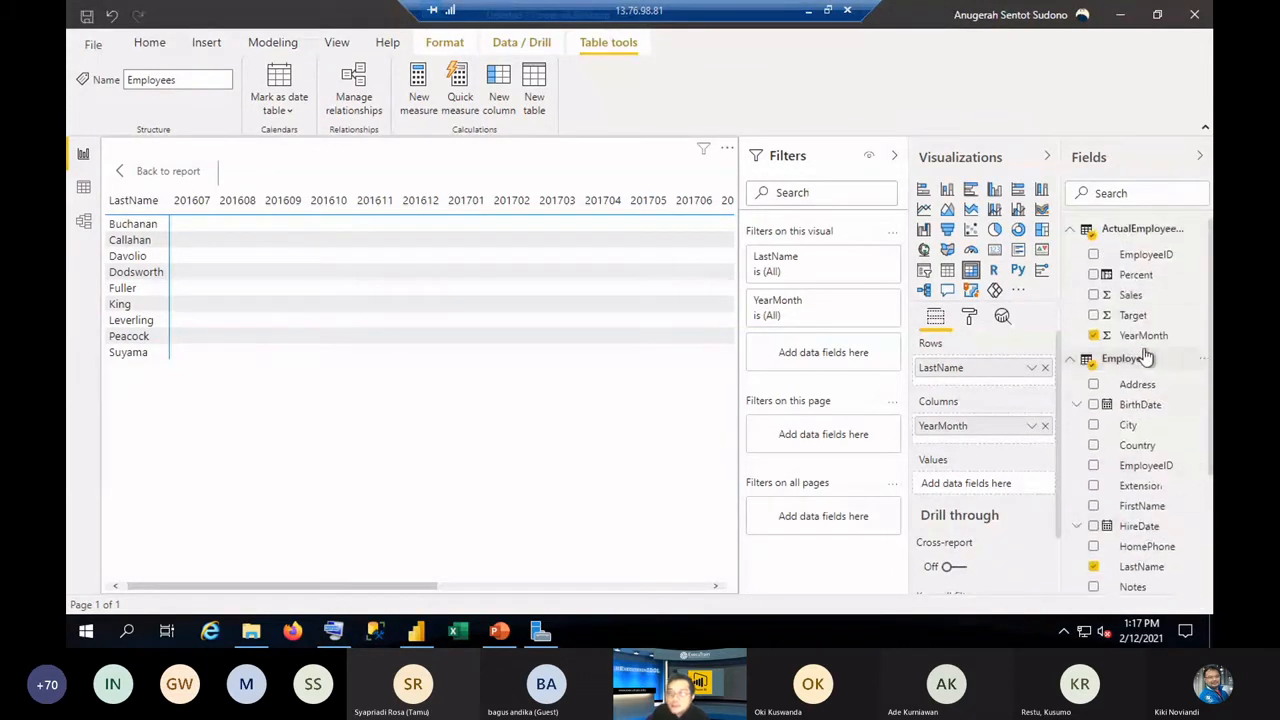
left_click(1094, 295)
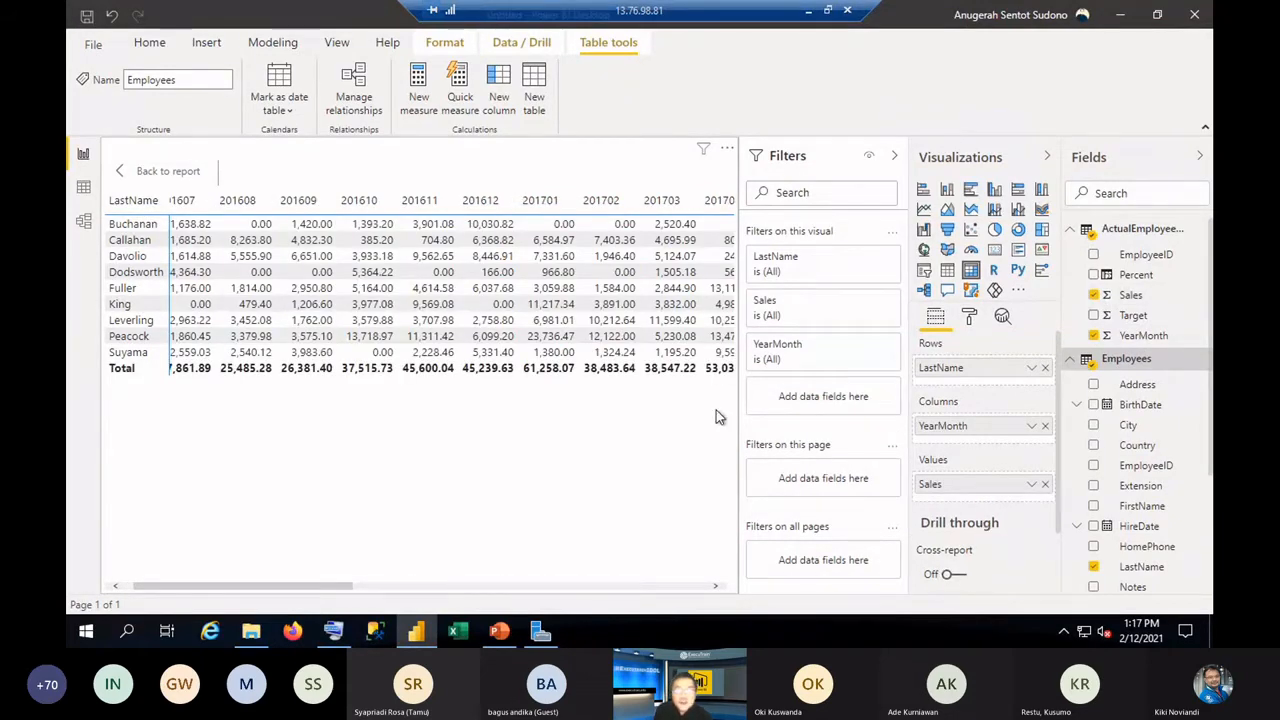
Format the Sales field of the matrix with display units in Thousands and 0 decimal places.
left_click(970, 320)
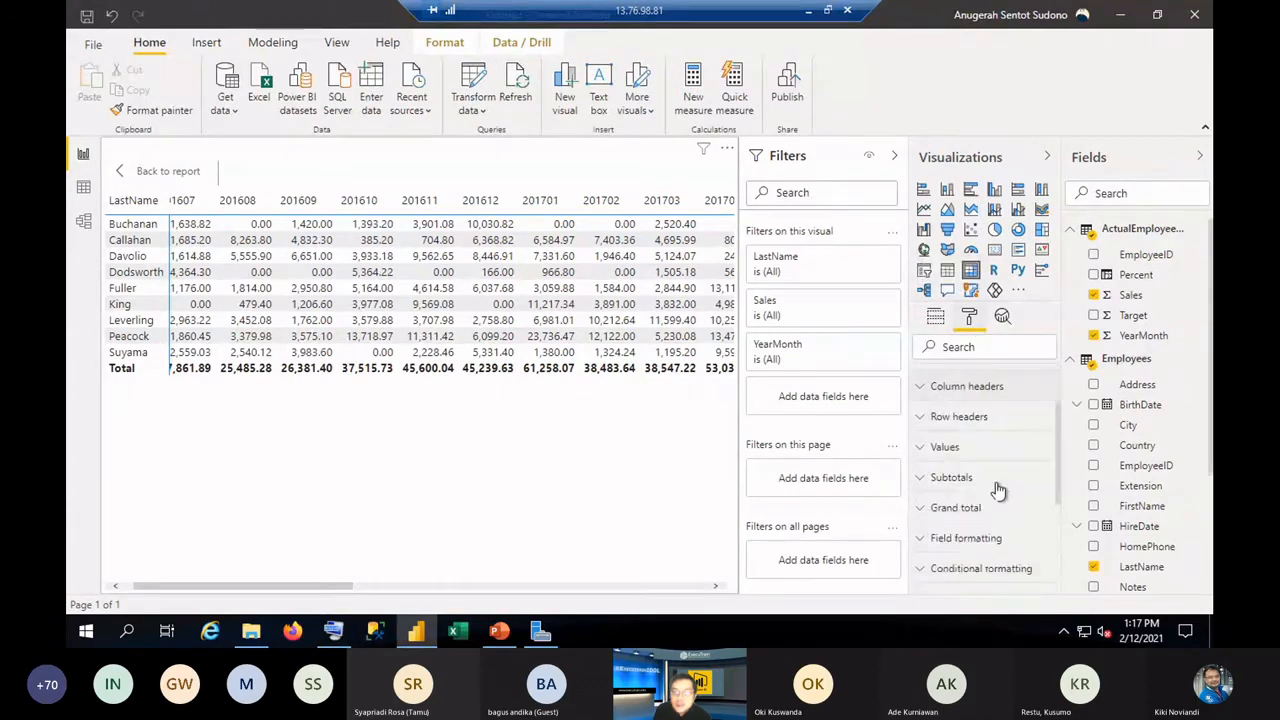
scroll(998, 490, "down", 1)
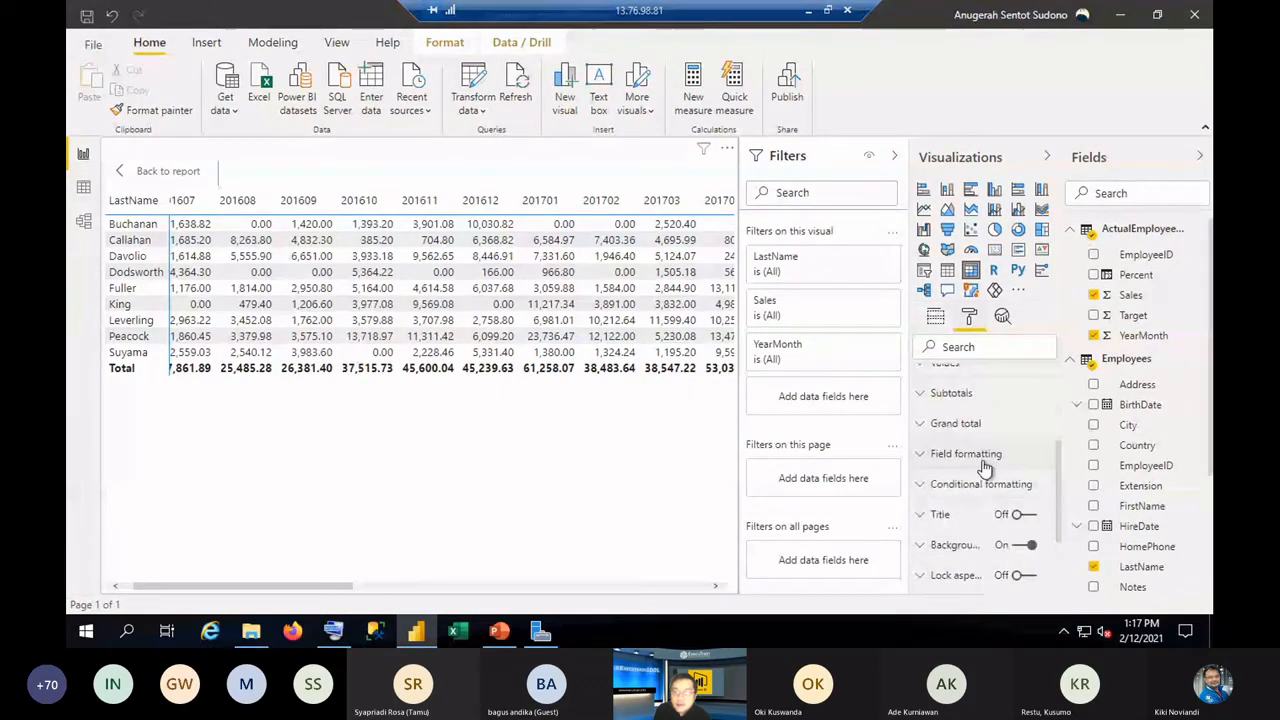
left_click(984, 462)
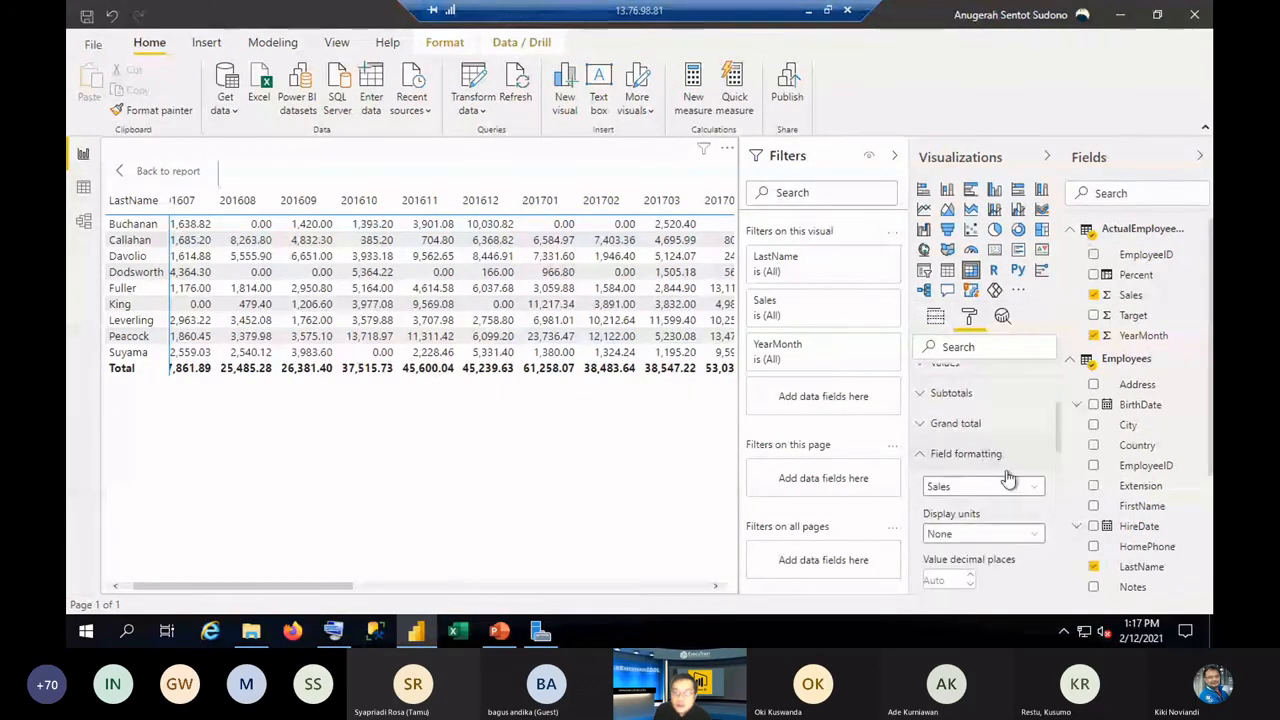
left_click(1020, 536)
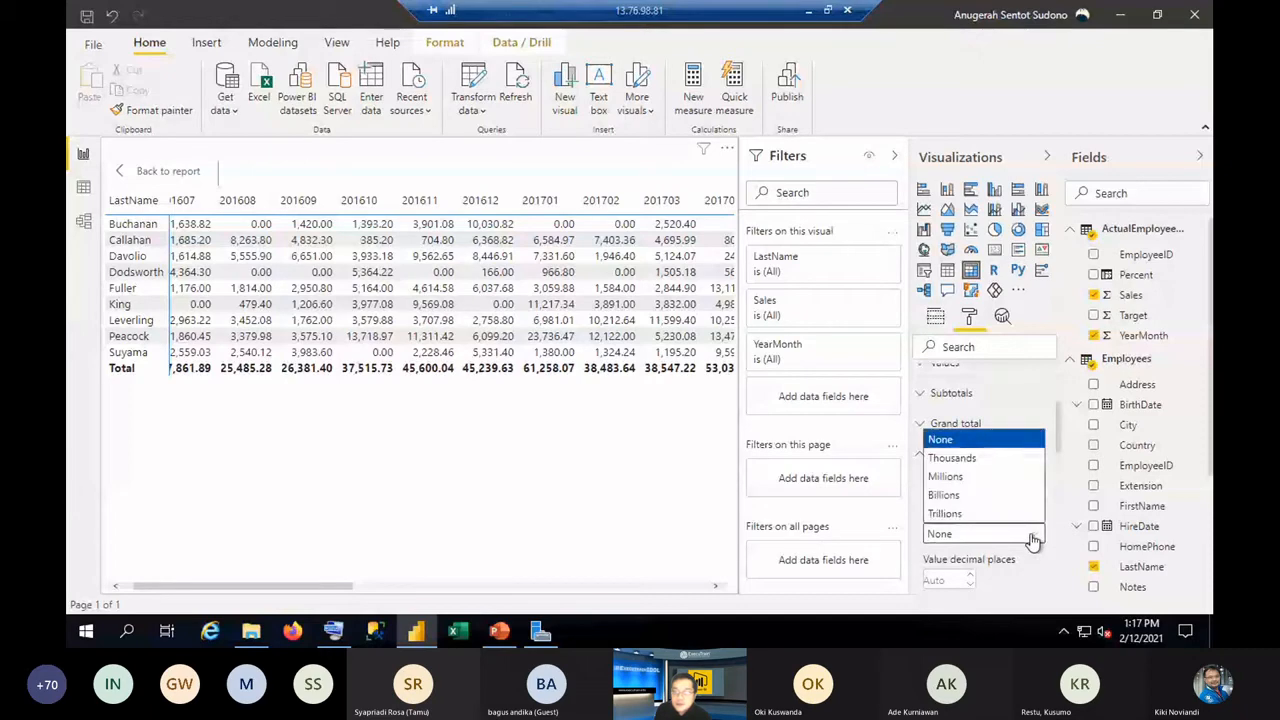
left_click(955, 460)
left_click(948, 581)
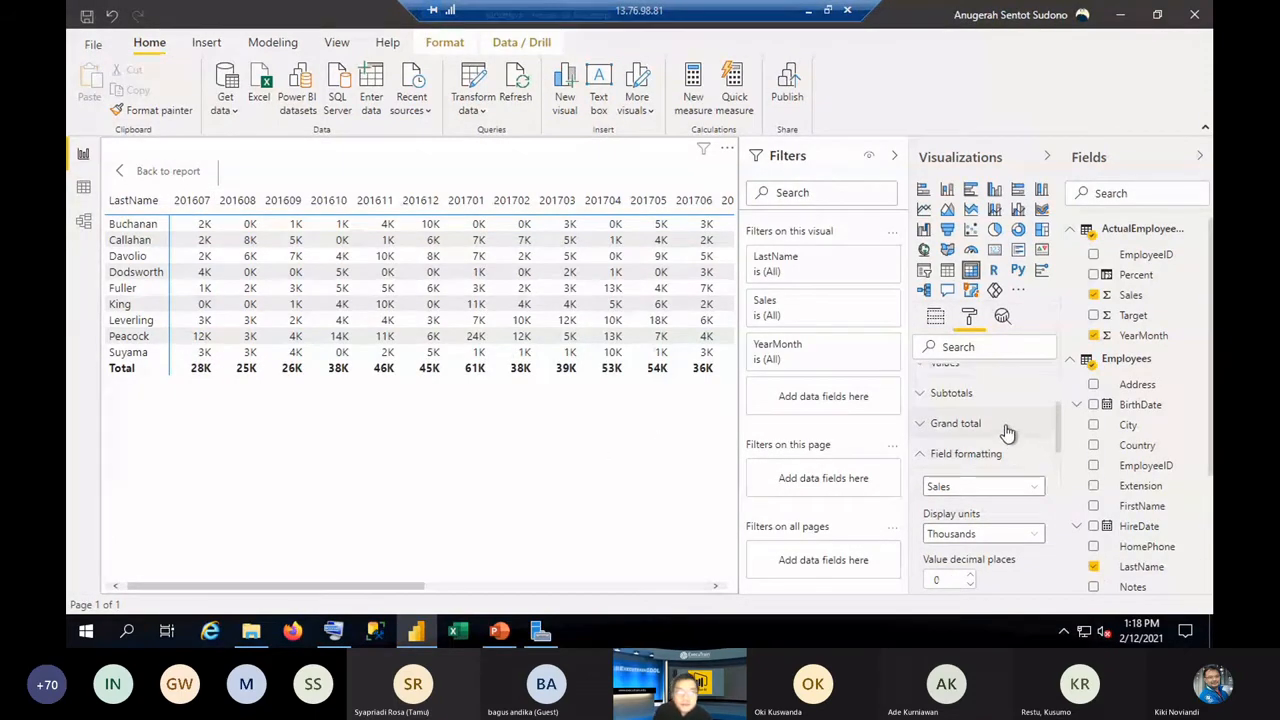
scroll(1005, 430, "up", 2)
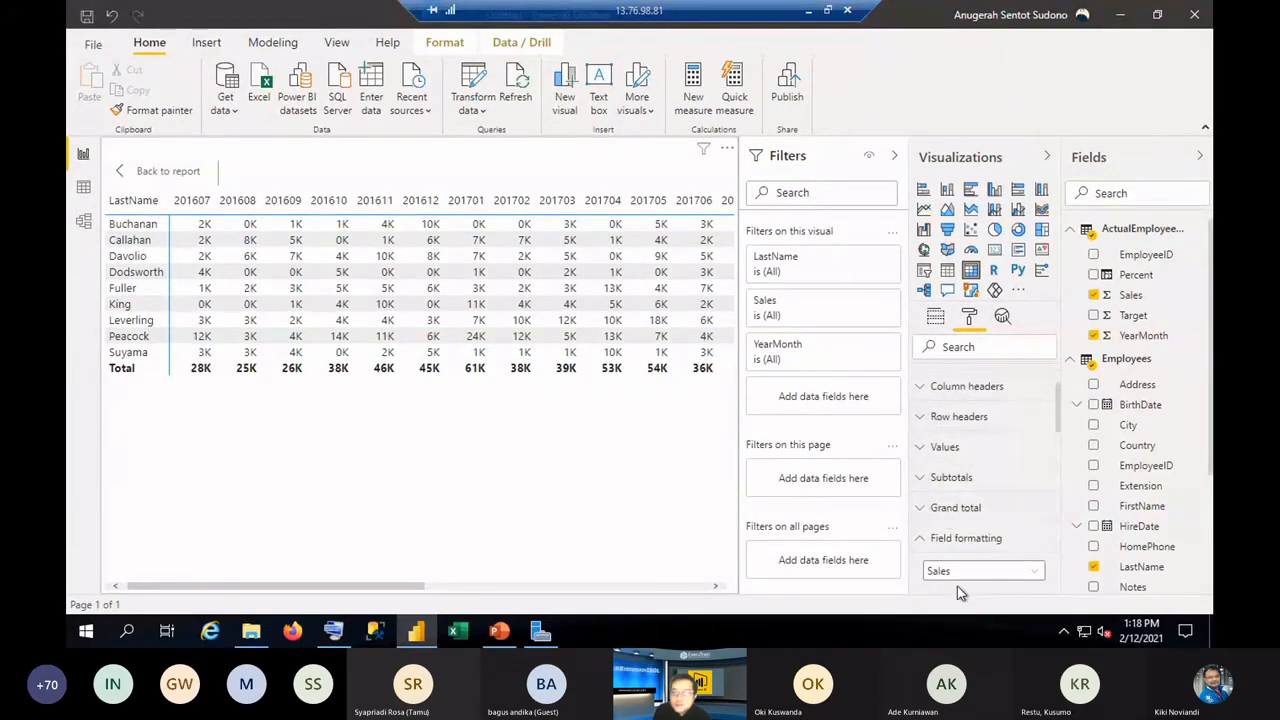
left_click(930, 543)
Turn on conditional formatting icons for the Sales values in the matrix.
scroll(1000, 500, "down", 2)
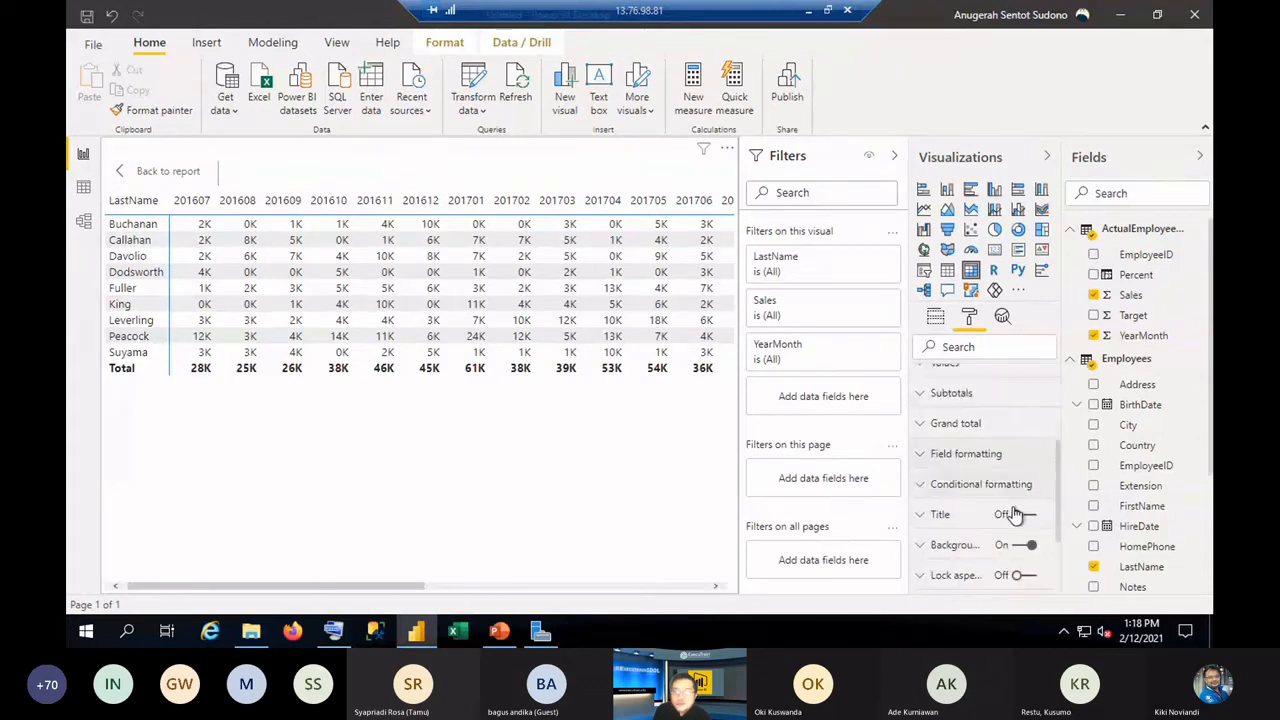
left_click(204, 225)
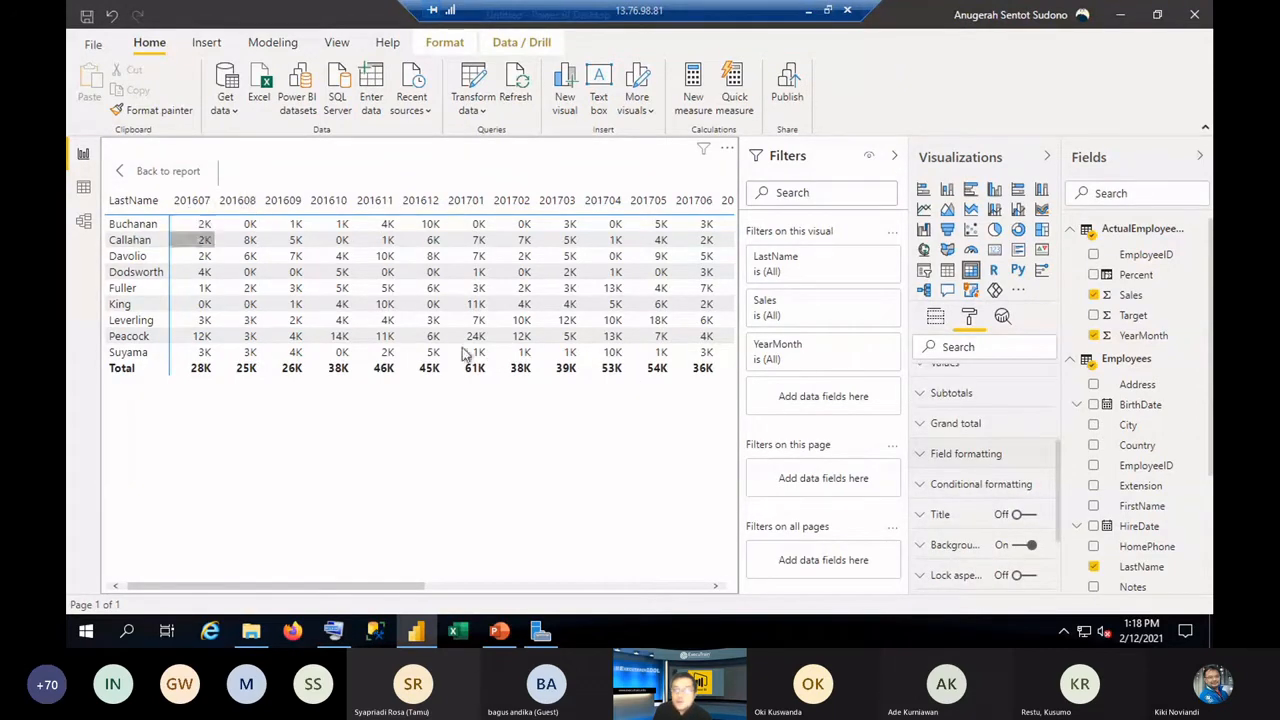
left_click(985, 485)
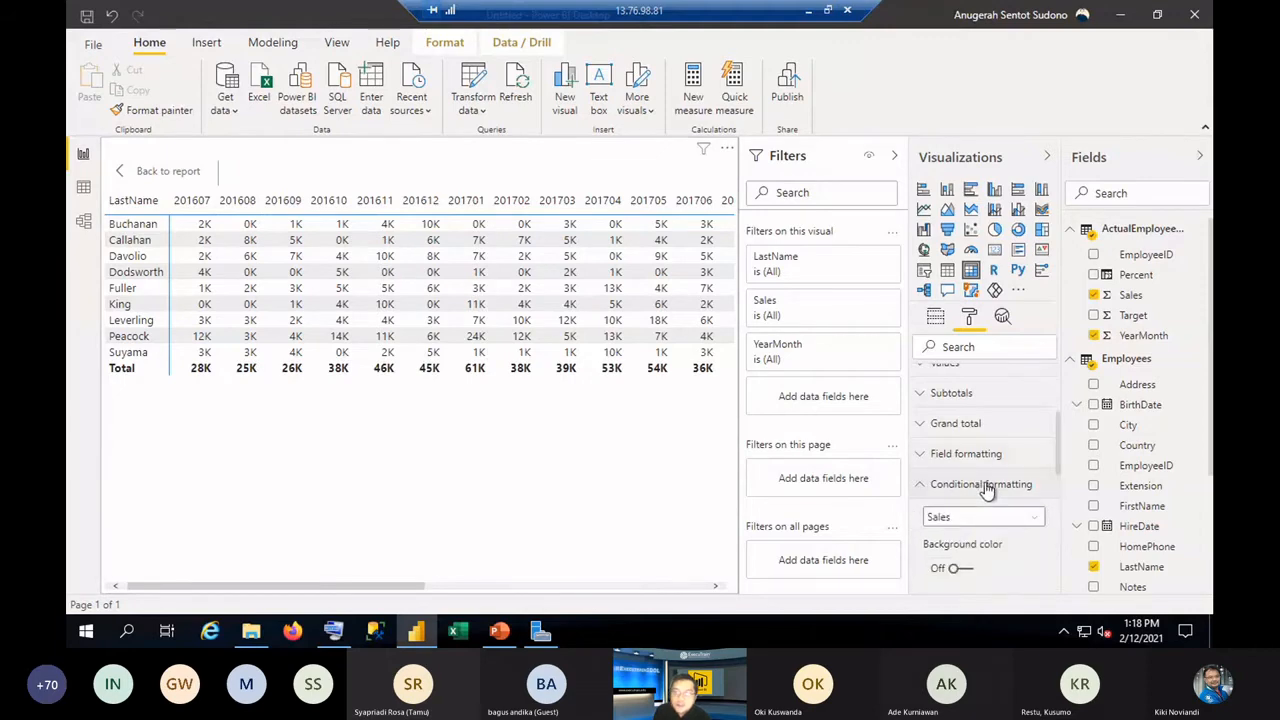
scroll(995, 509, "down", 1)
scroll(995, 509, "down", 2)
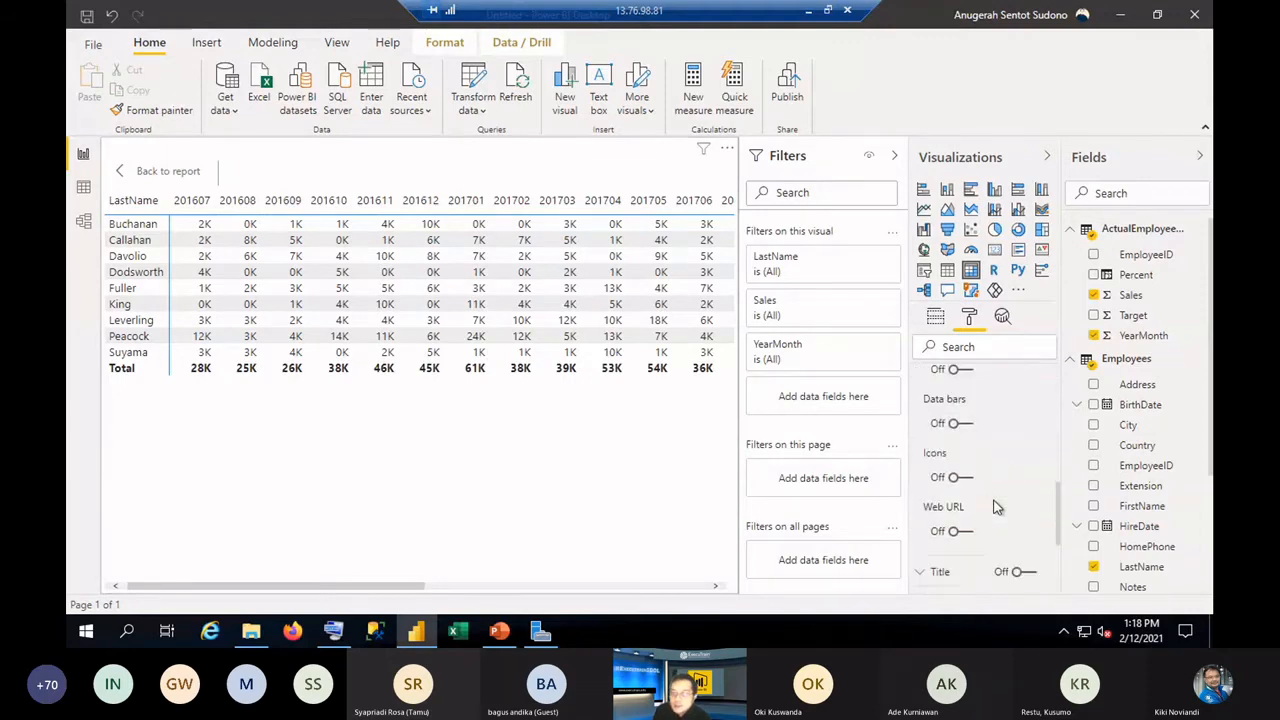
left_click(966, 479)
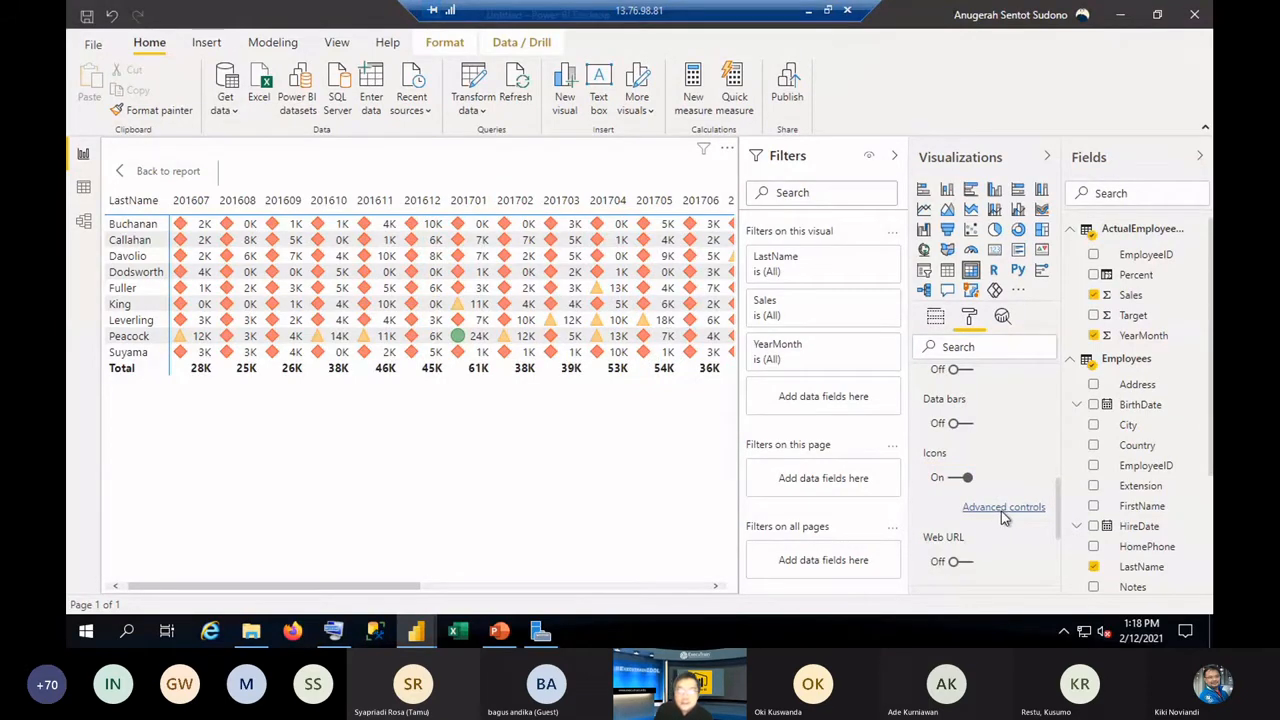
Base the Sales icon rules on the Percent field of ActualEmployeeSalesPerformance, summarized by Average.
left_click(1002, 509)
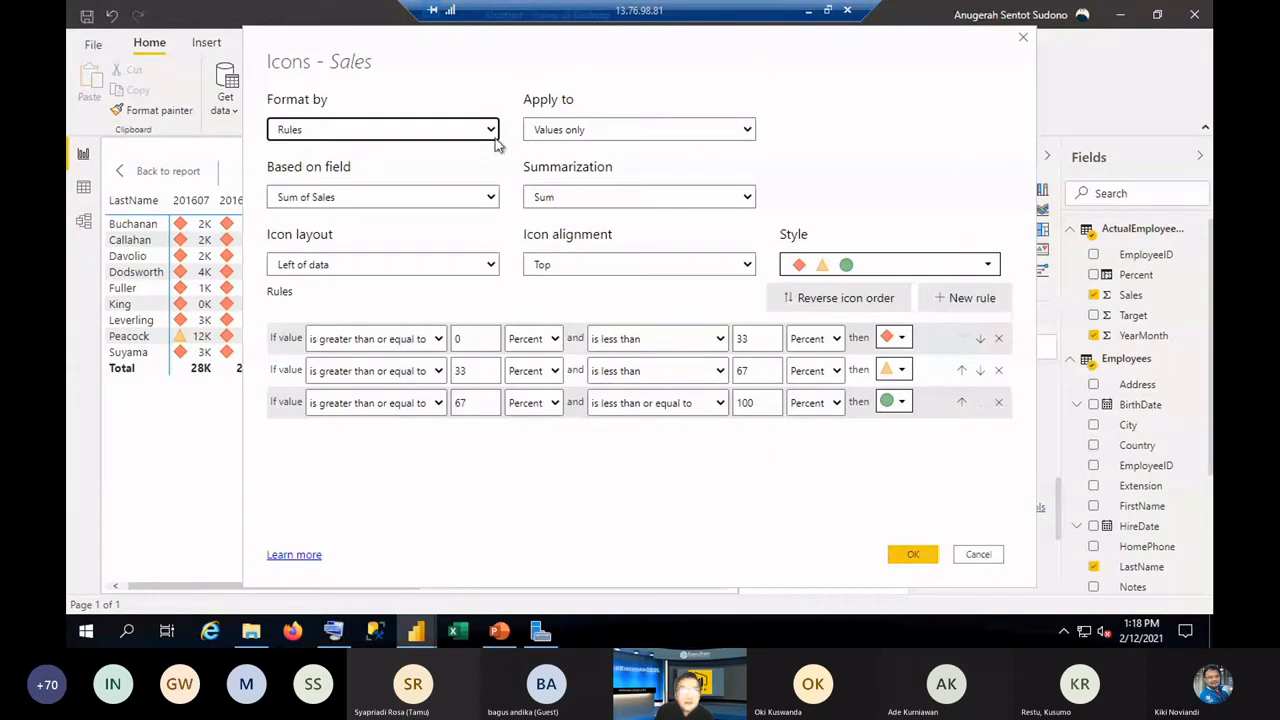
left_click(492, 198)
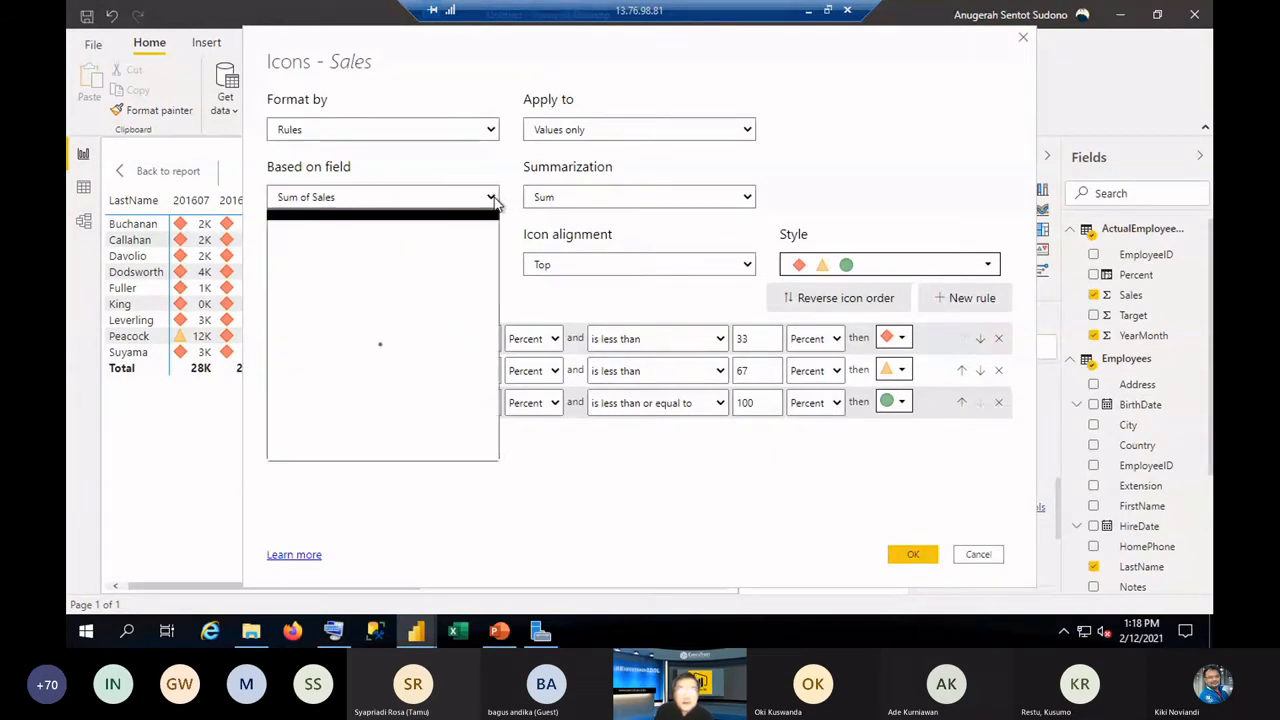
left_click(282, 255)
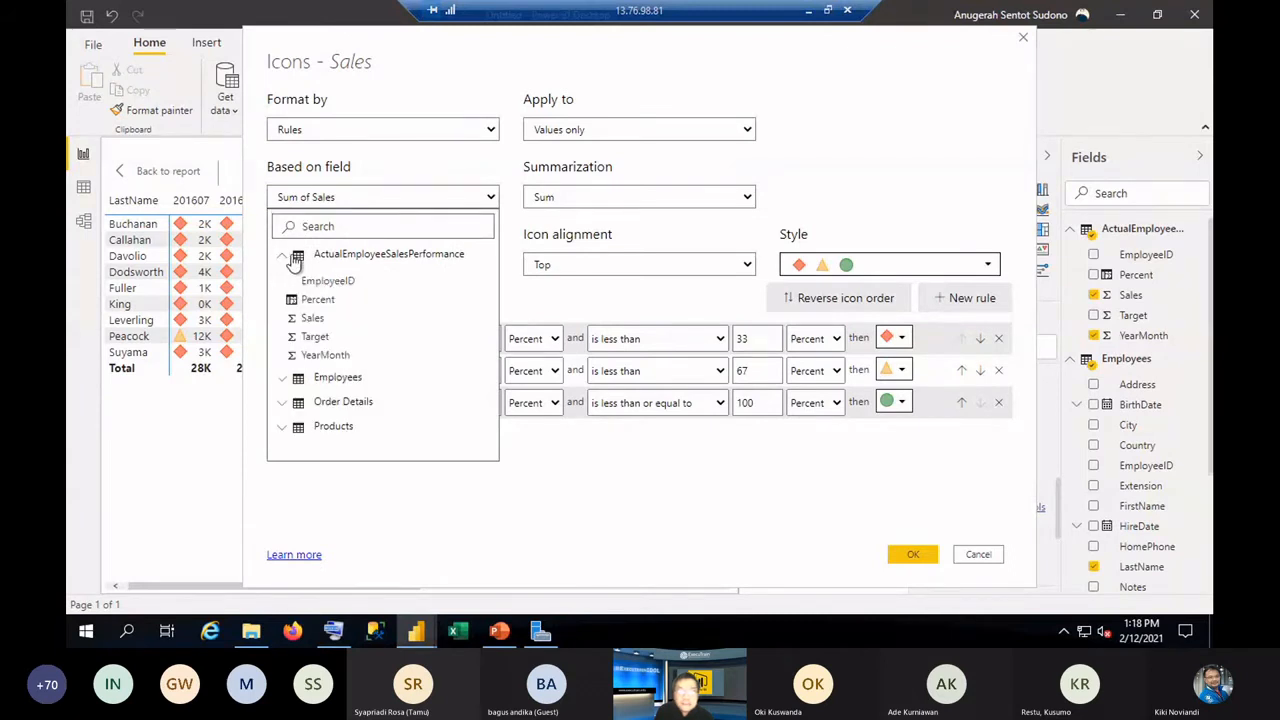
left_click(331, 299)
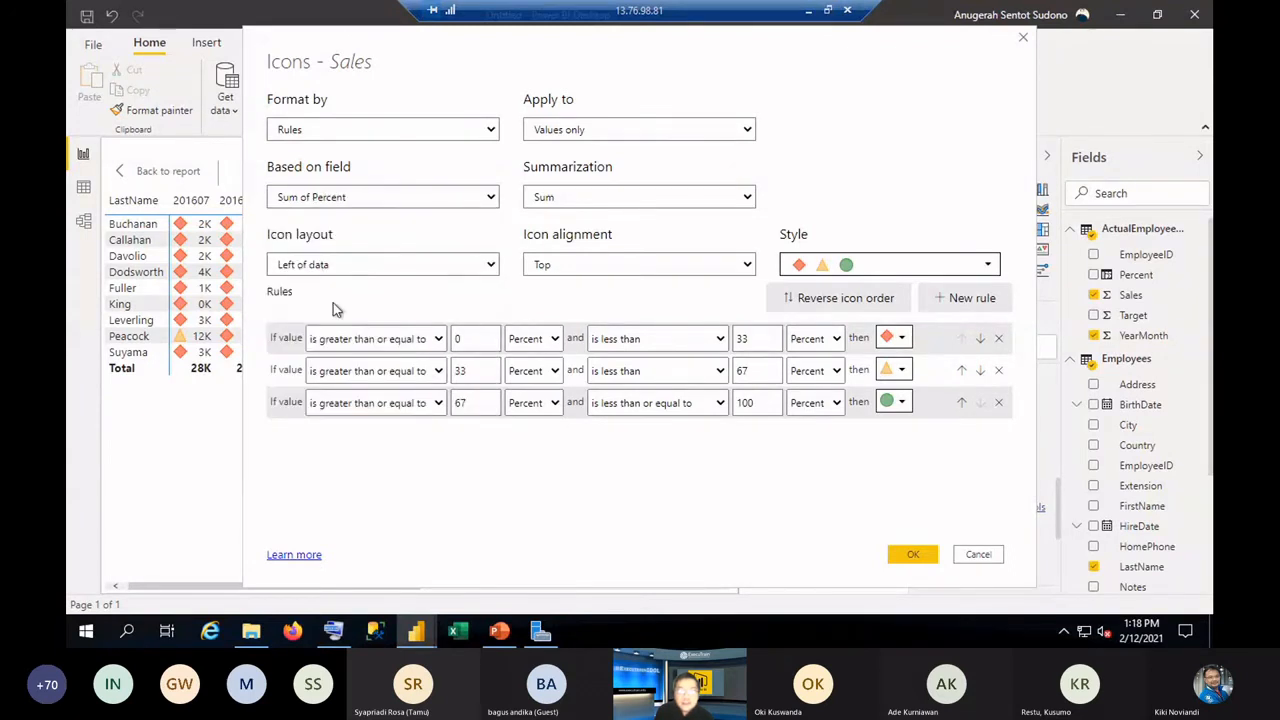
left_click(745, 199)
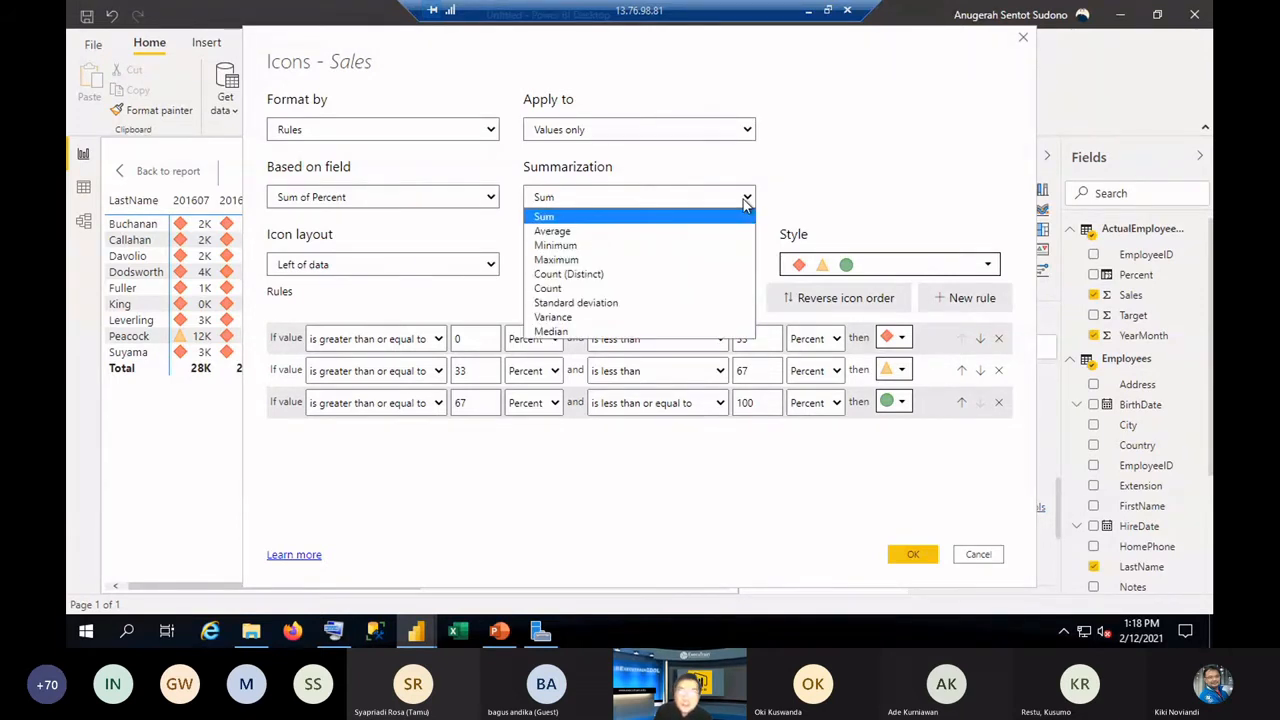
left_click(657, 232)
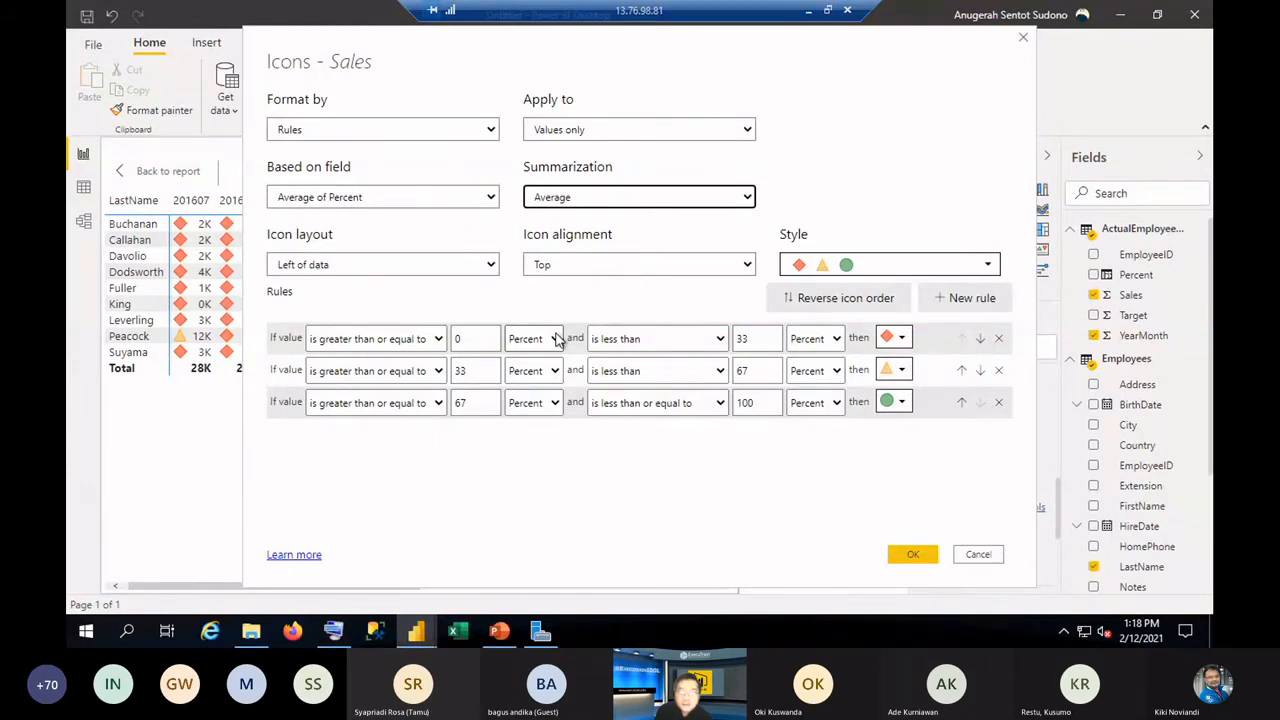
Set the first icon rule's lower limit unit to Number, its upper limit to 0.5 and its icon to the red circled cross.
left_click(557, 339)
left_click(530, 356)
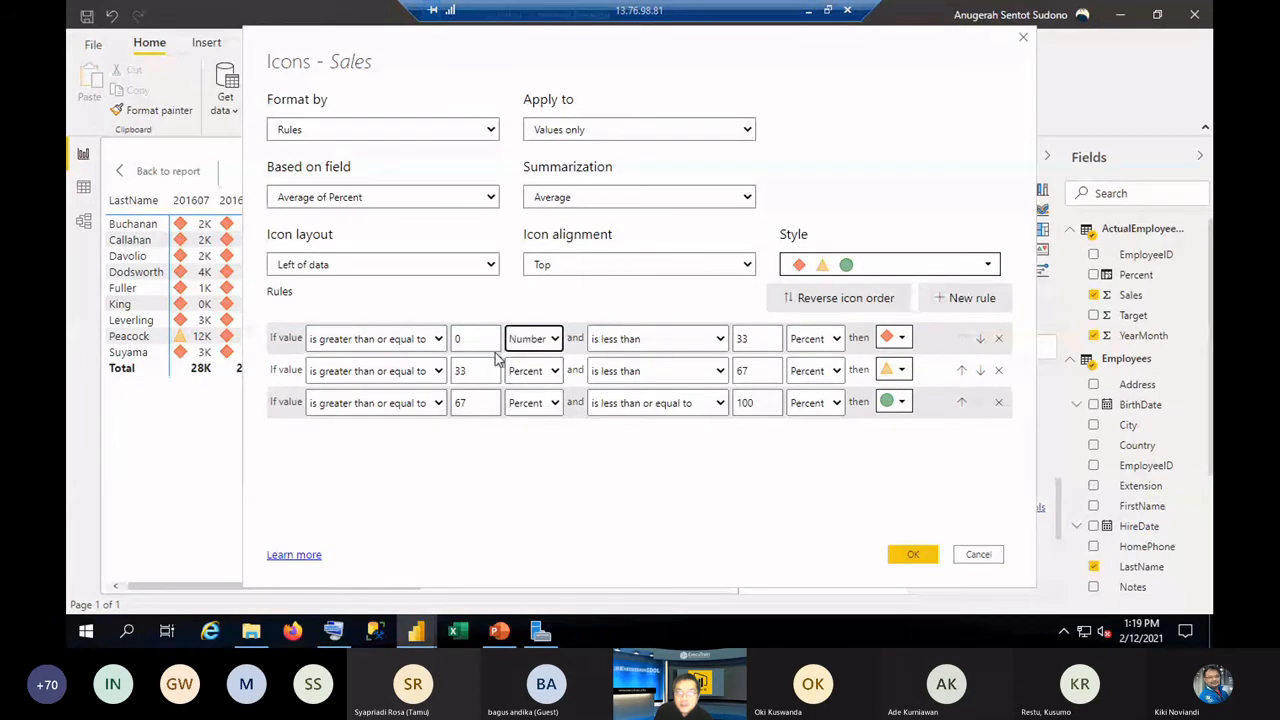
left_click(474, 339)
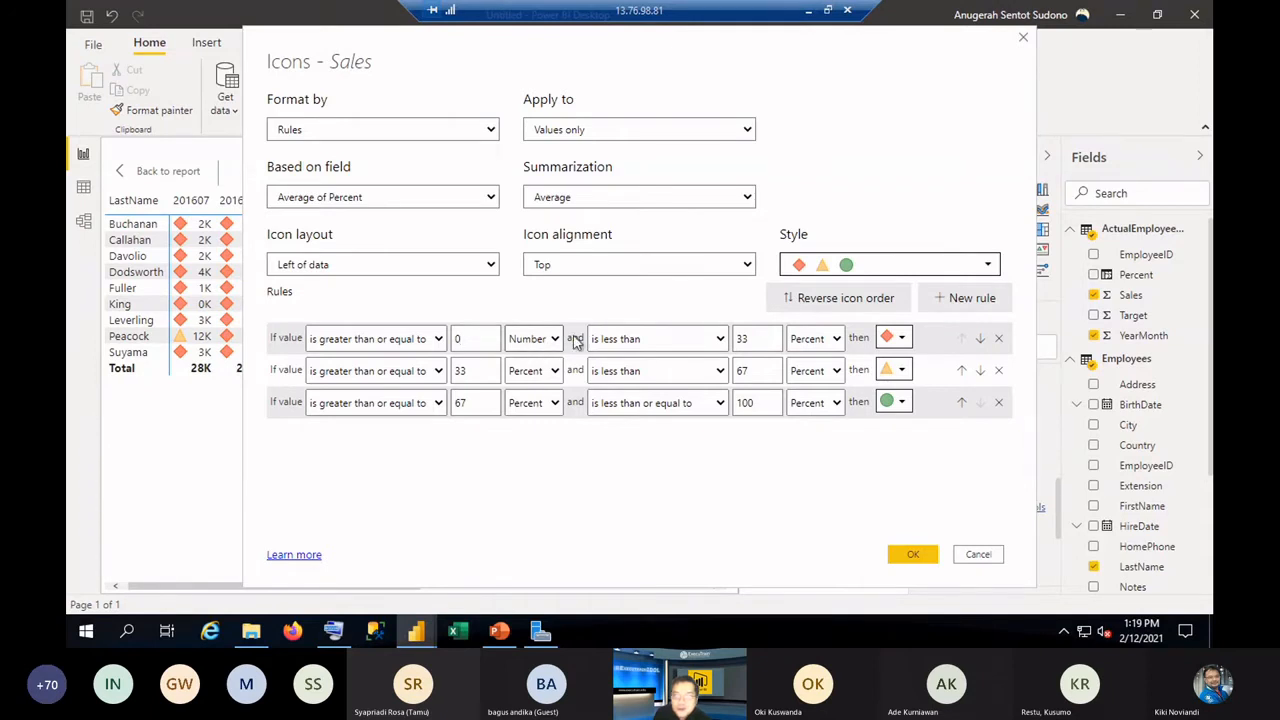
left_click(899, 339)
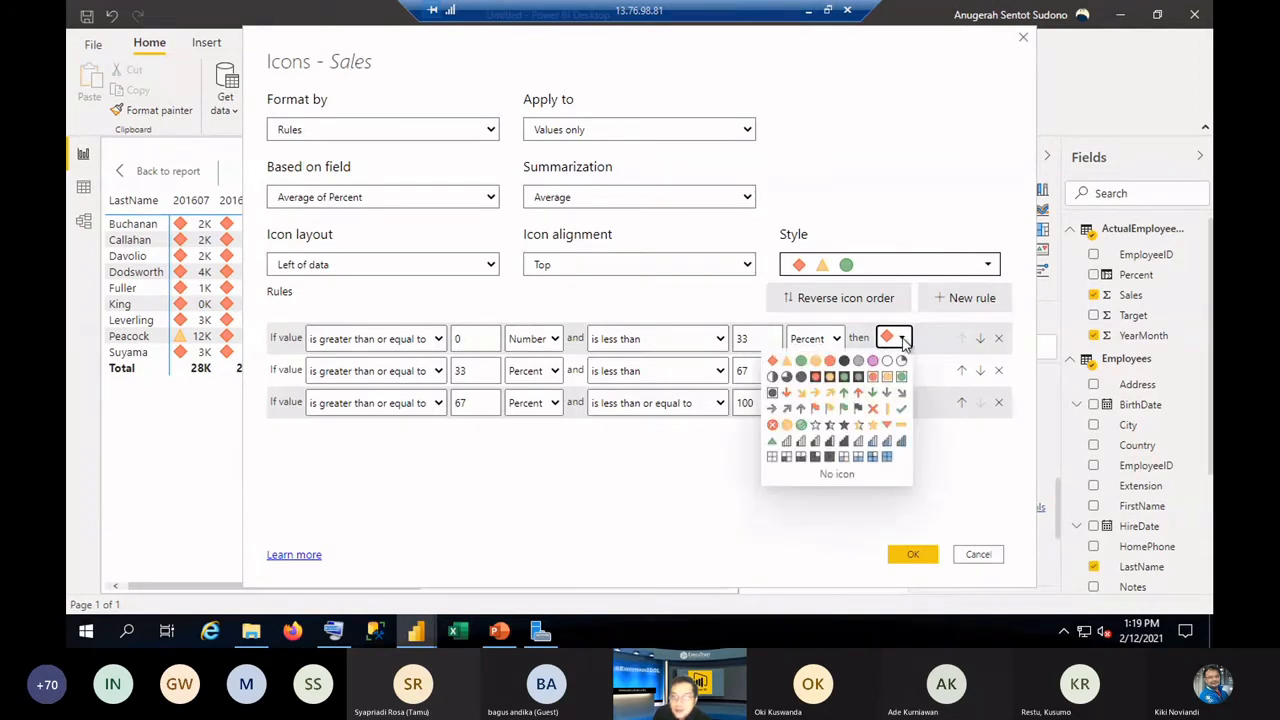
left_click(776, 425)
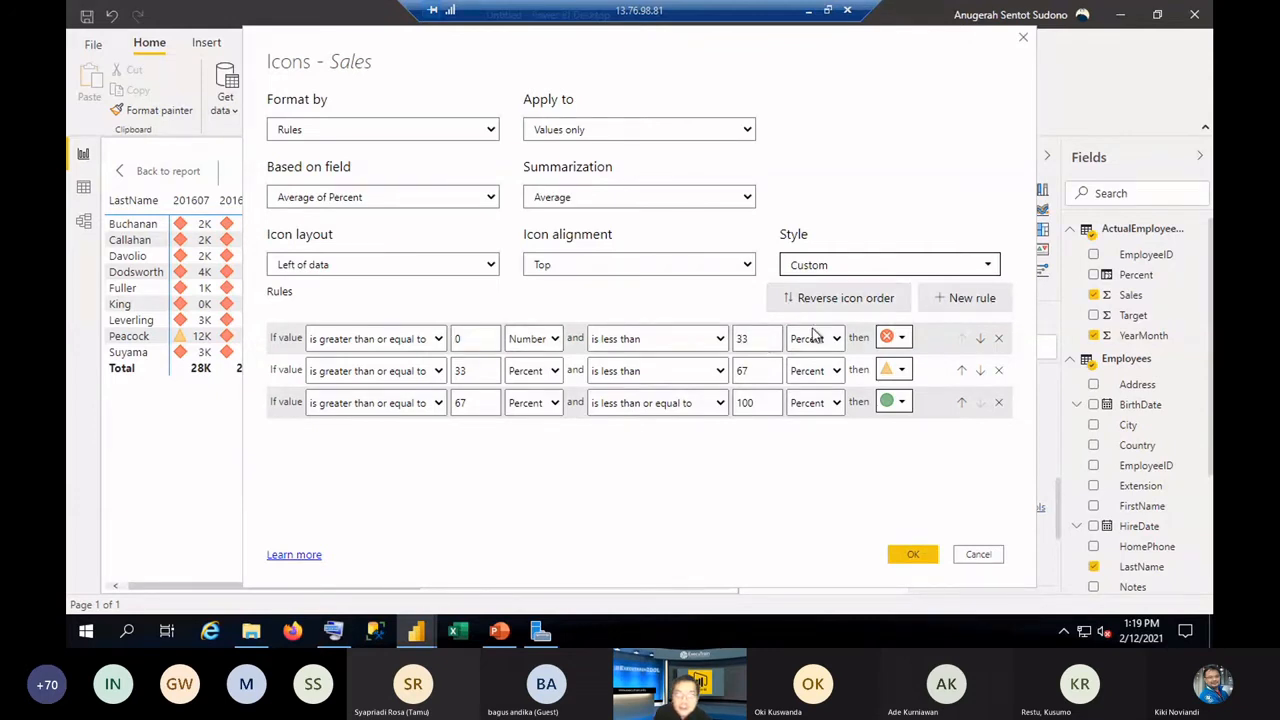
left_click_drag(757, 340, 690, 339)
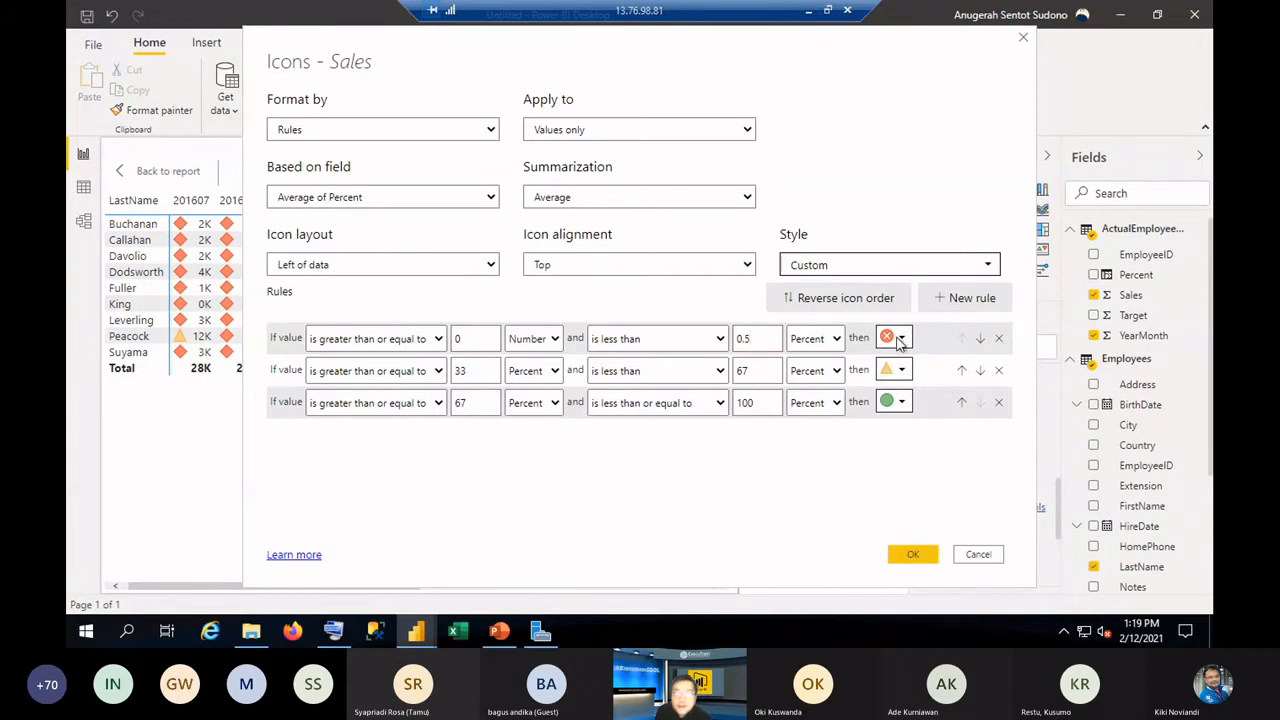
Set the second icon rule's lower limit to 0.5 as a Number and its upper limit to 0.75.
left_click(535, 402)
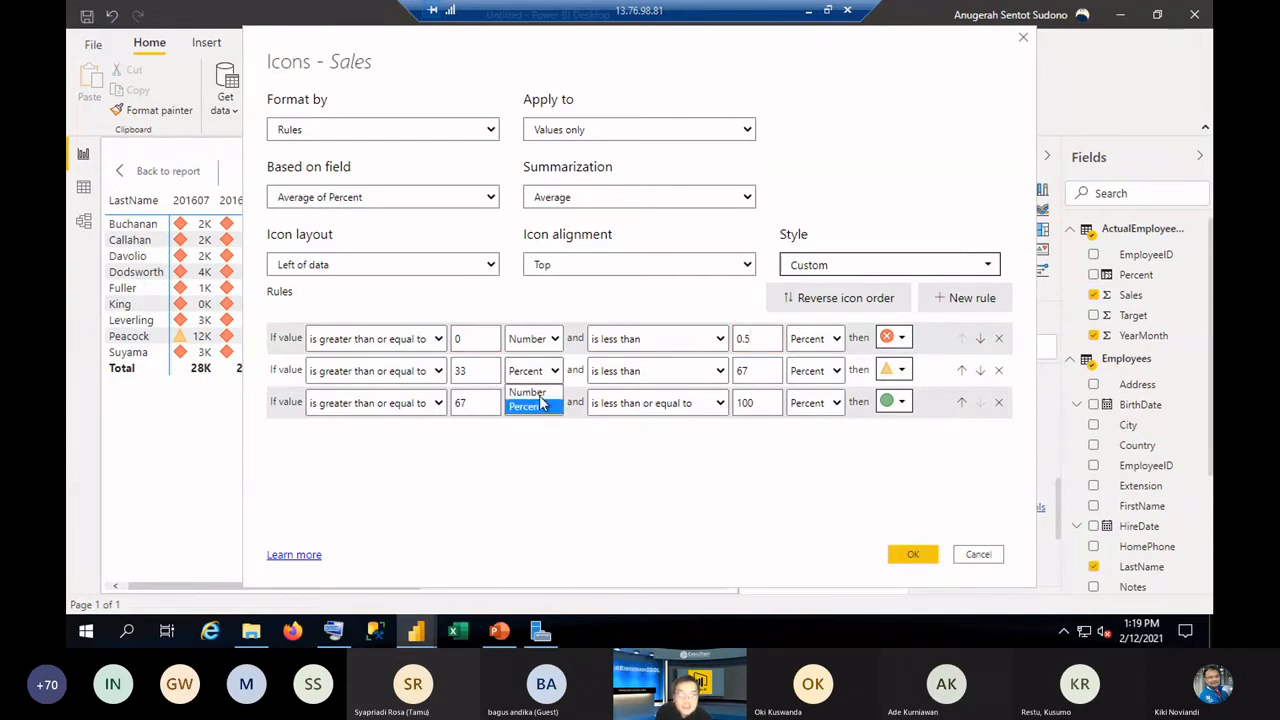
left_click(543, 394)
double_click(460, 370)
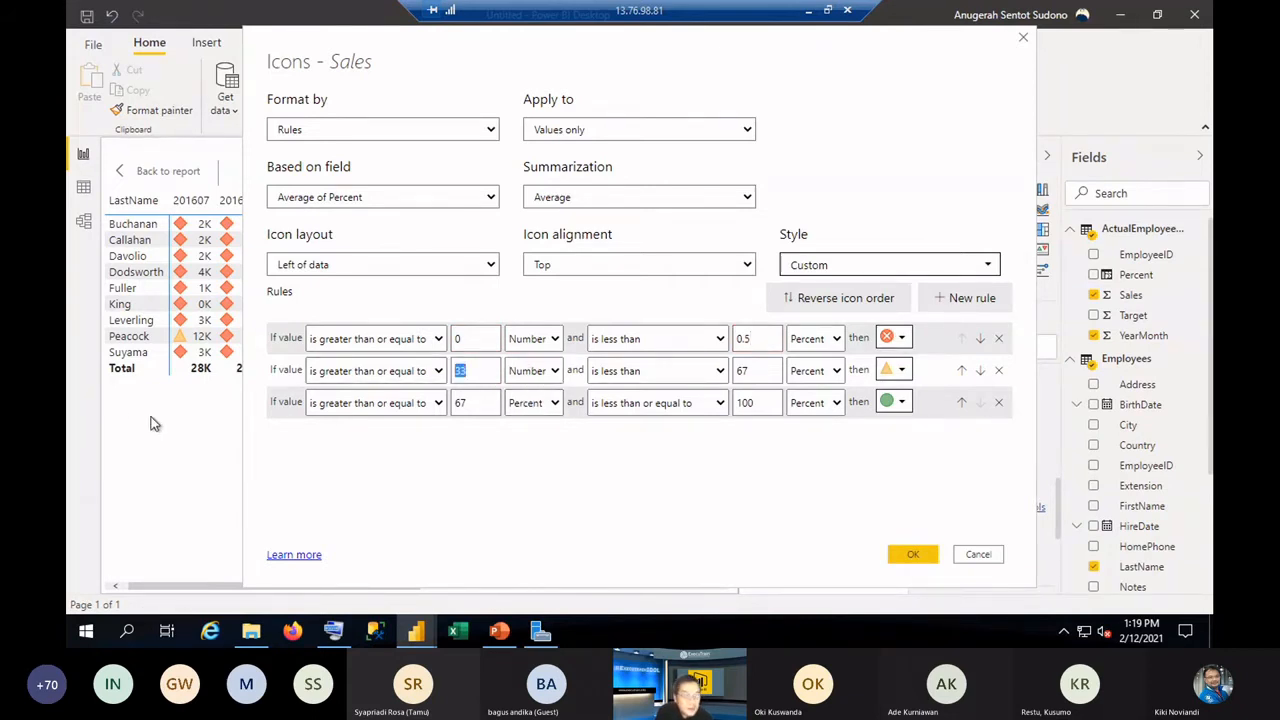
type("0.5")
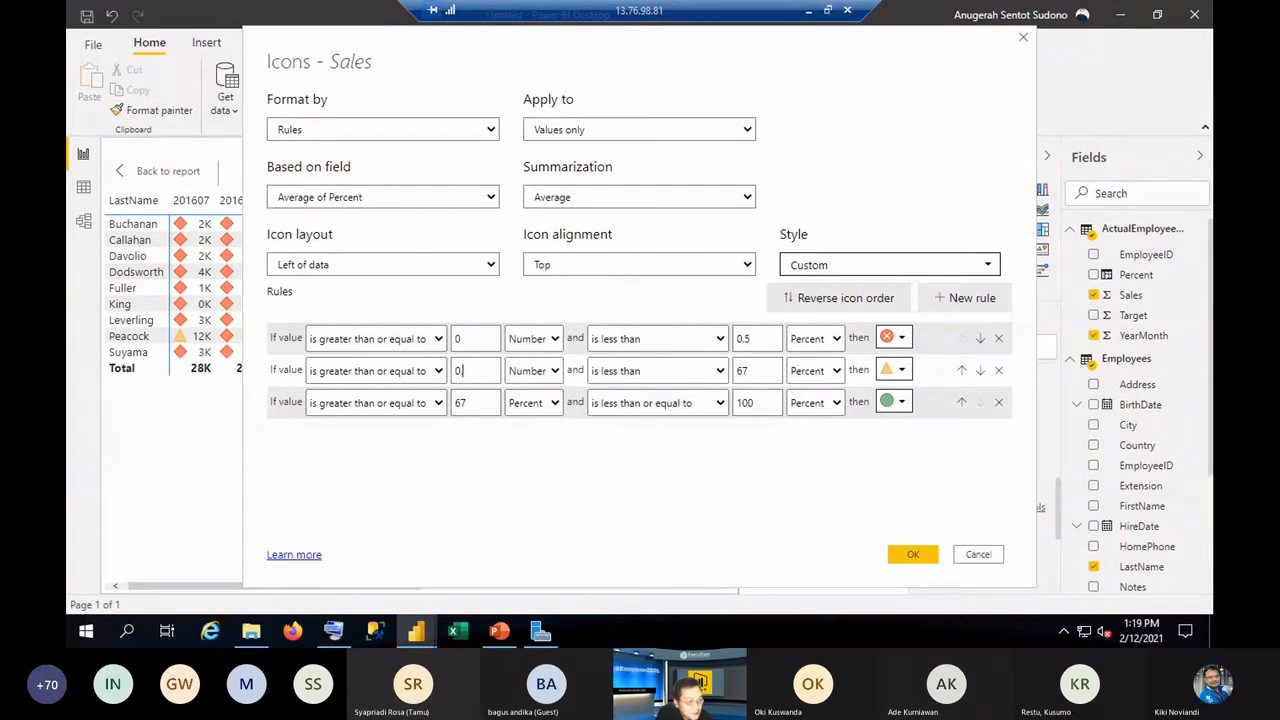
double_click(751, 370)
type("0.75")
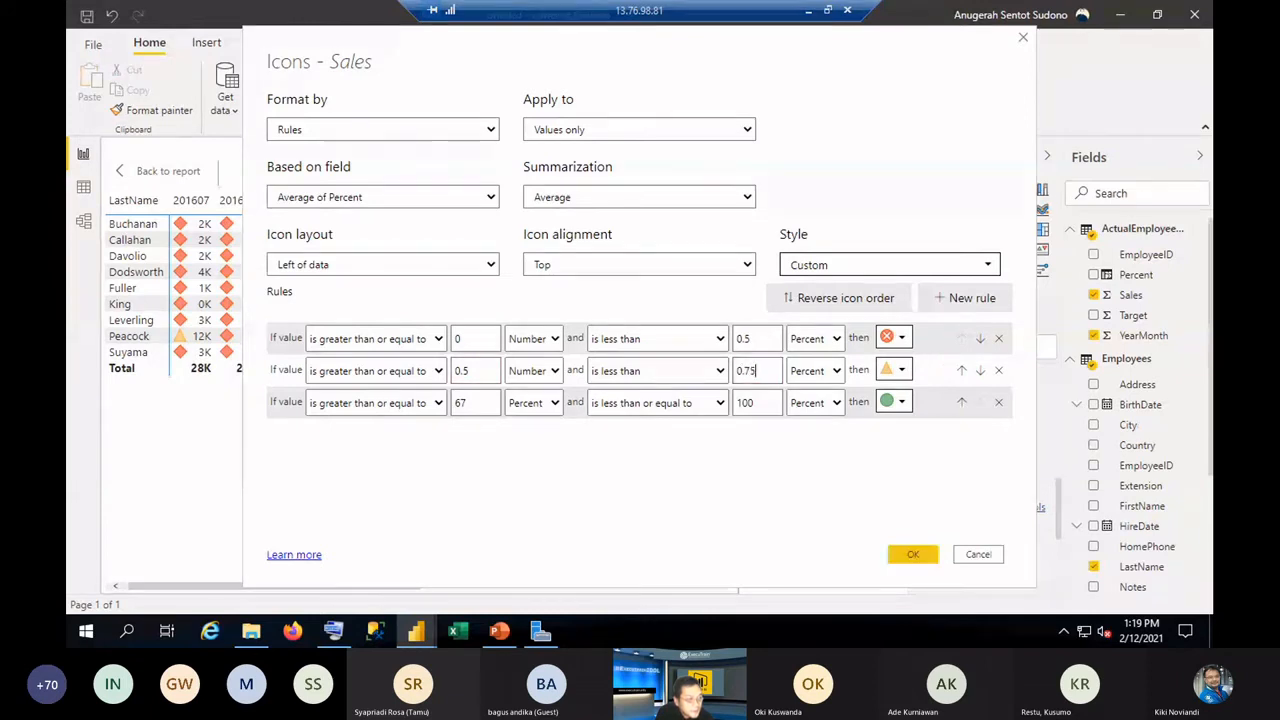
Set the upper limit units of the first two icon rules to Number and the second rule's icon to the yellow circled exclamation mark.
left_click(836, 338)
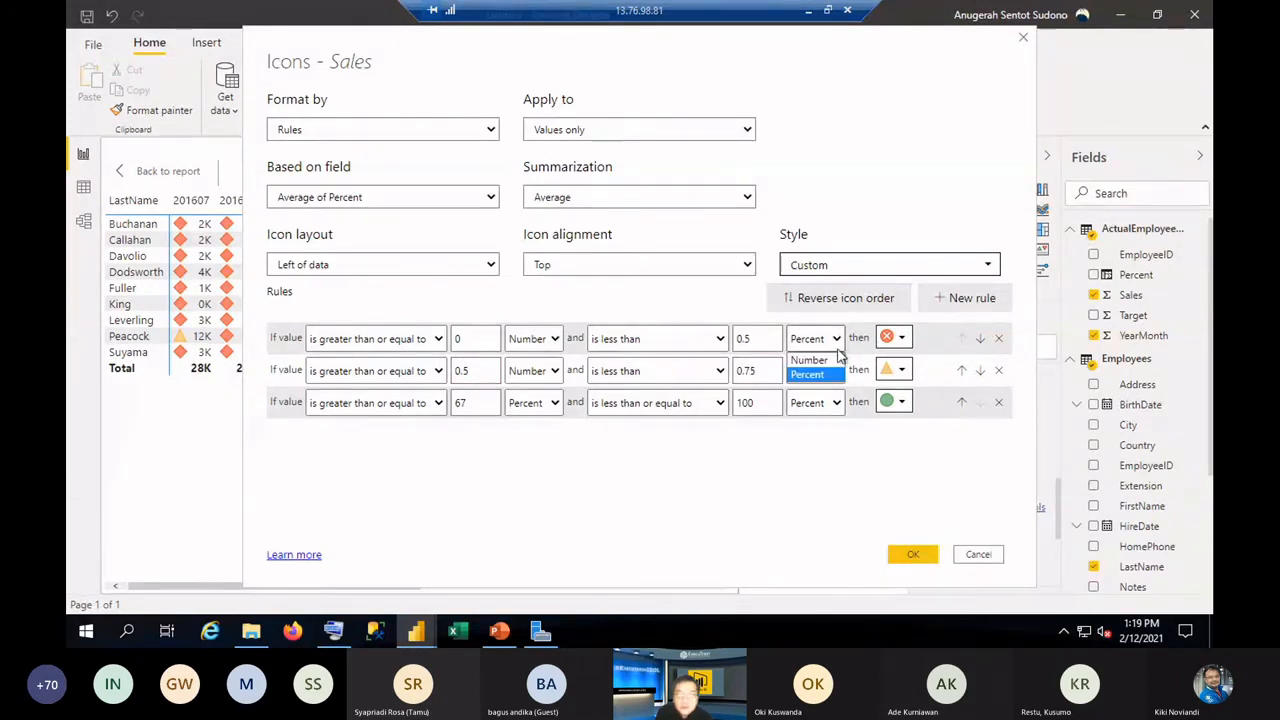
left_click(808, 356)
left_click(836, 371)
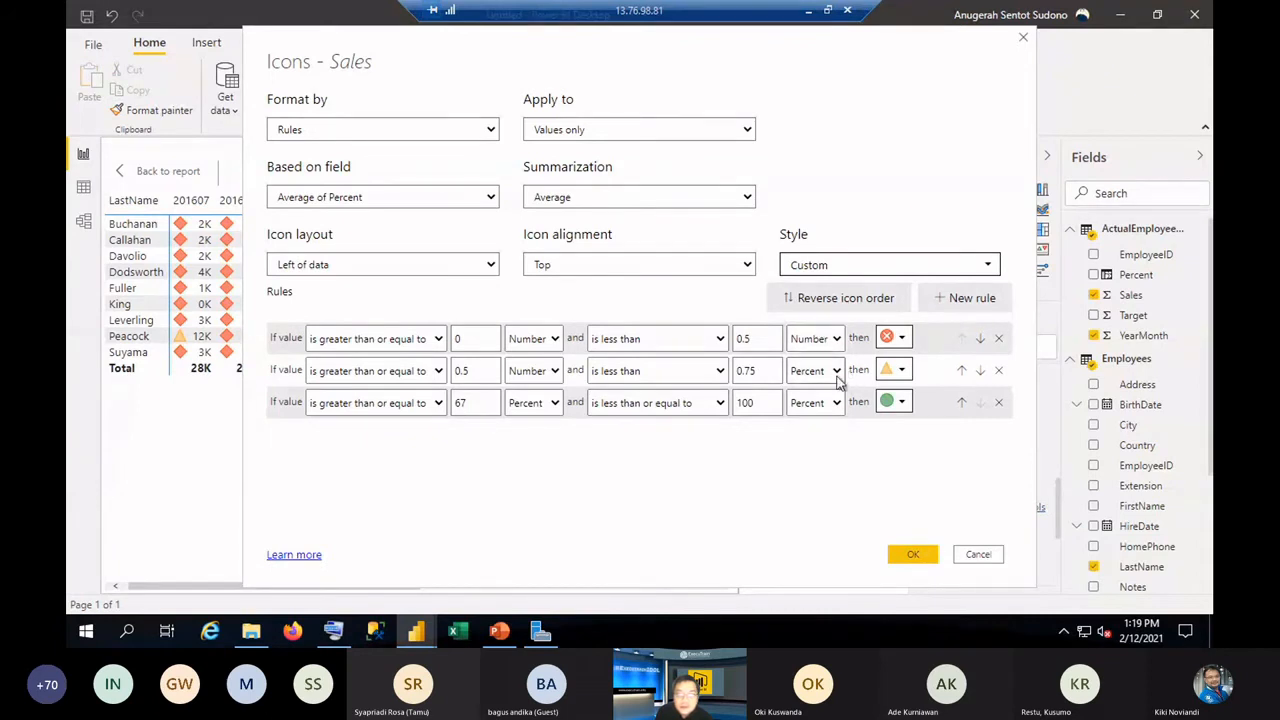
left_click(808, 388)
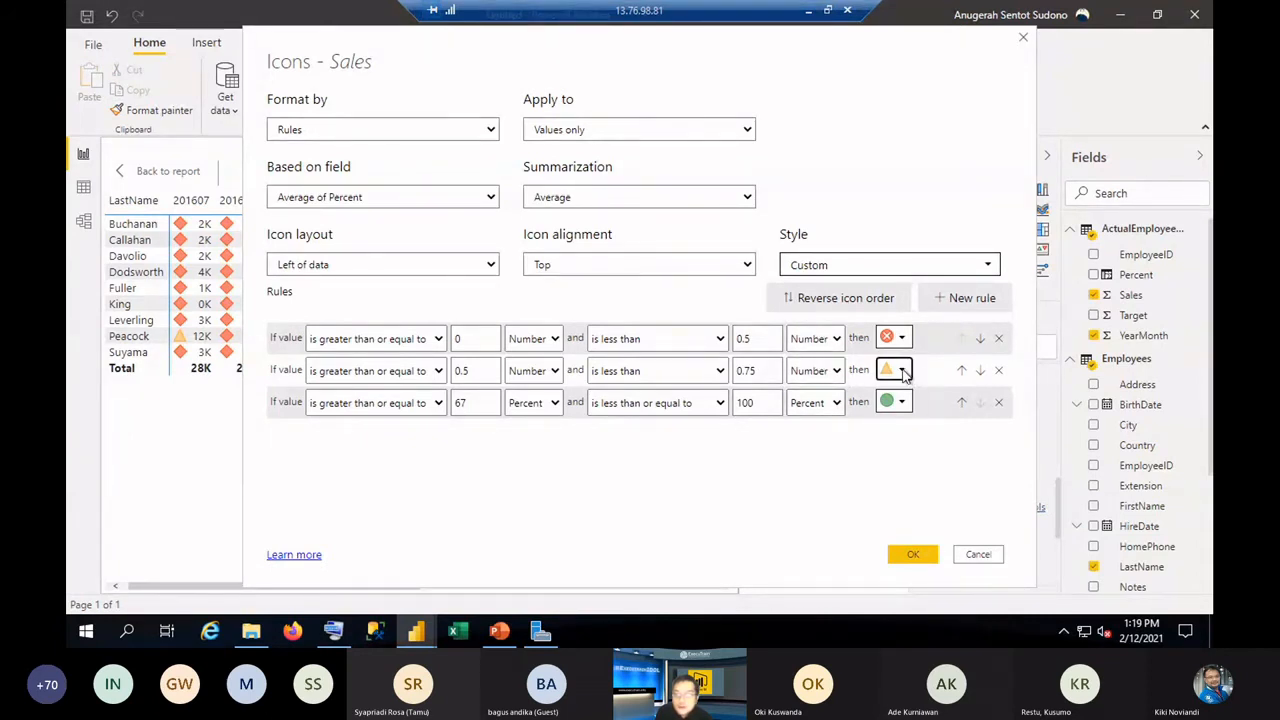
left_click(895, 370)
left_click(790, 461)
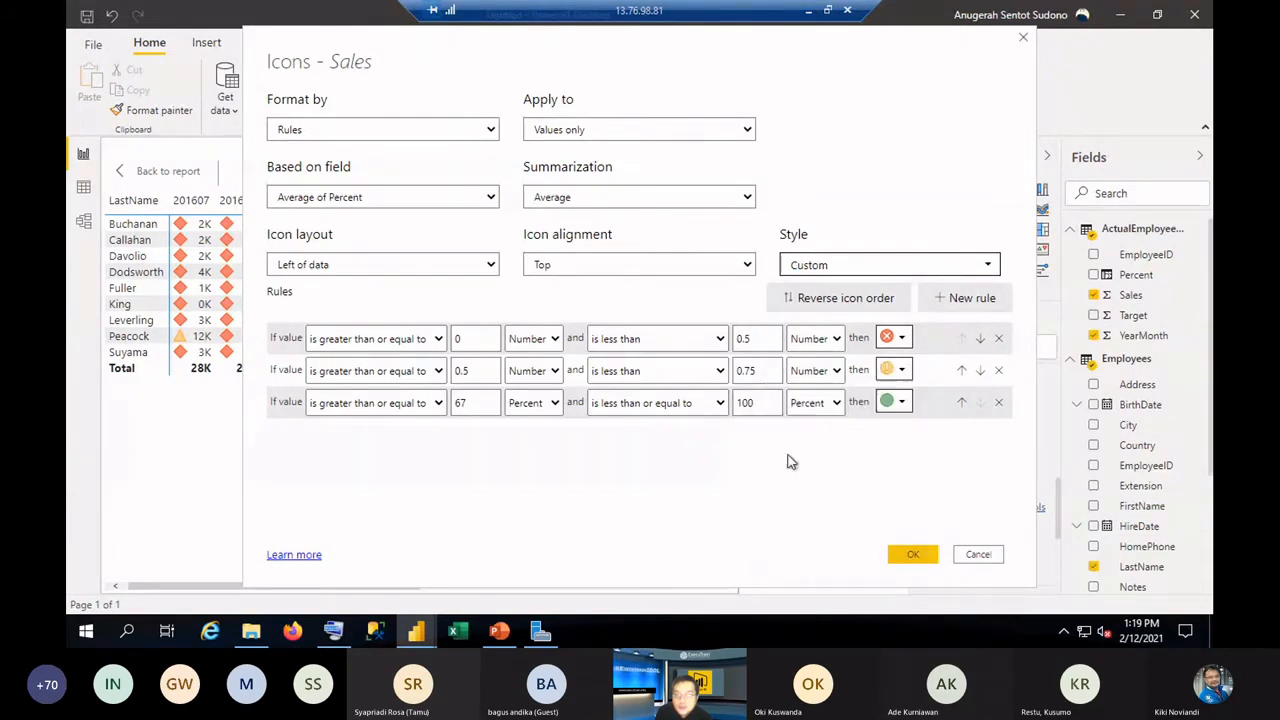
Set the third icon rule's lower limit to 0.75 as a Number, switch its upper limit unit to Number, and apply the rules.
double_click(466, 402)
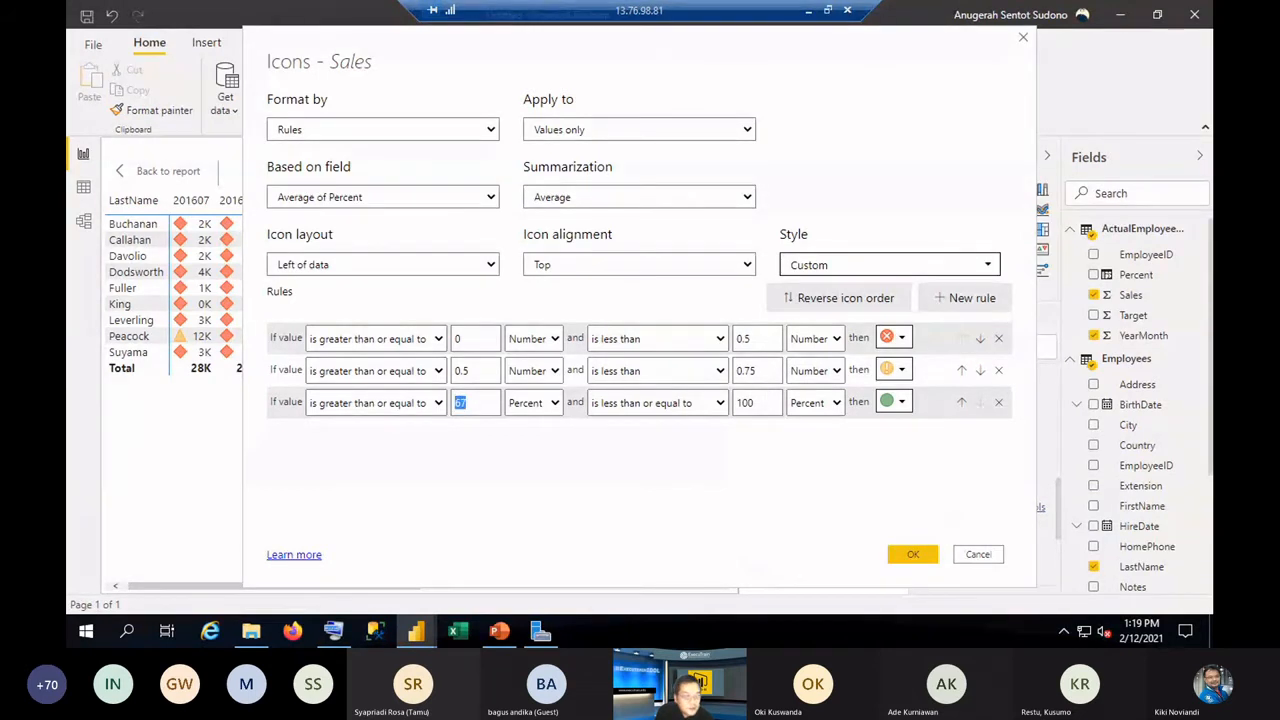
type("0.75")
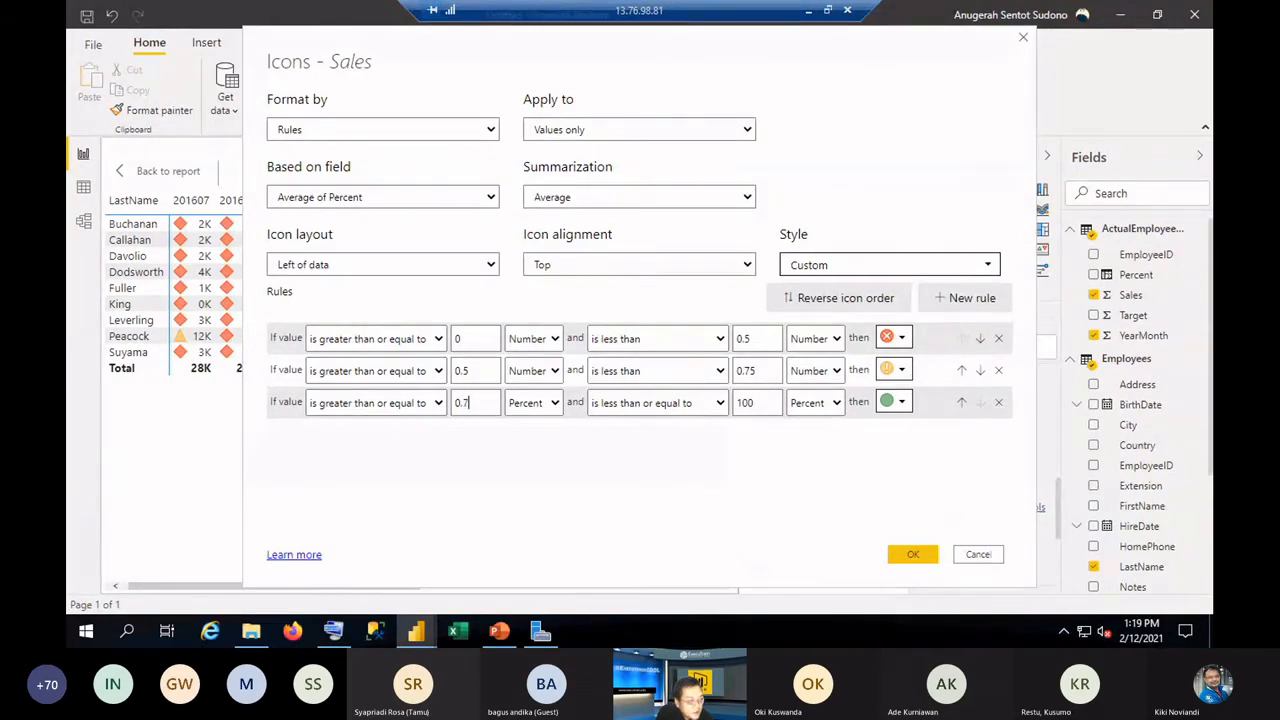
left_click(552, 403)
left_click(555, 430)
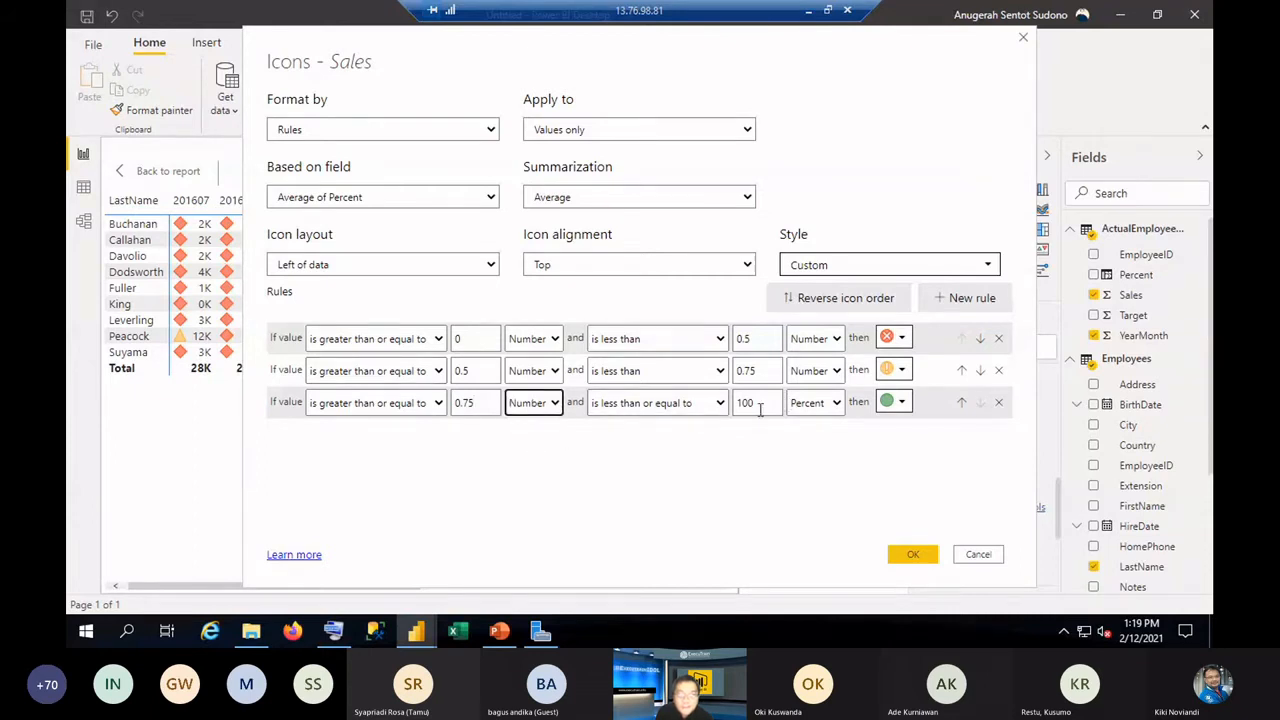
left_click_drag(770, 403, 700, 403)
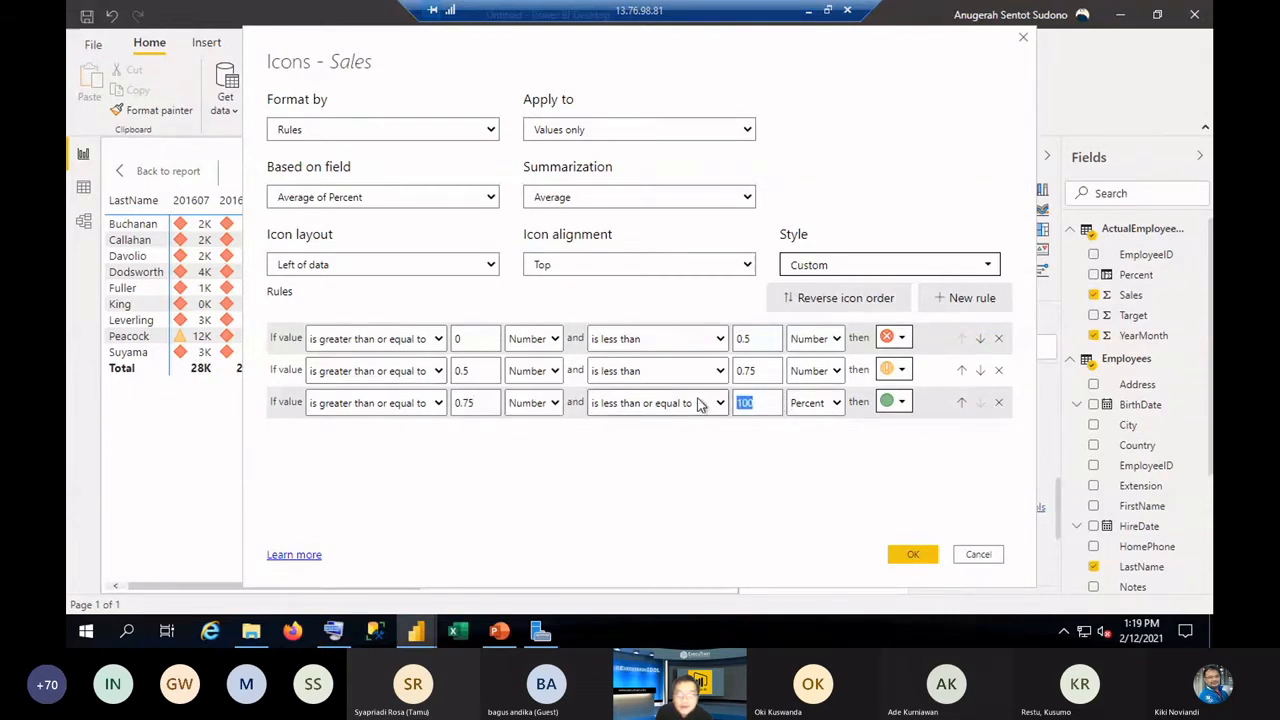
left_click(836, 403)
left_click(812, 424)
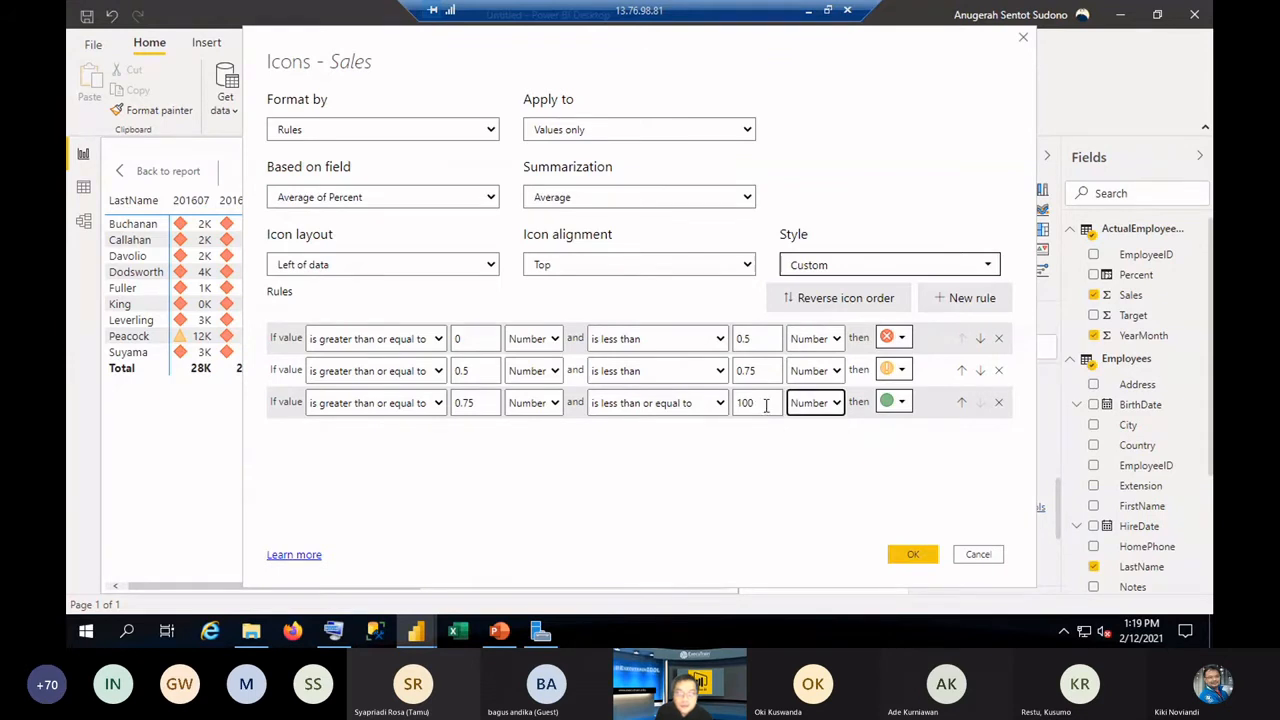
left_click_drag(766, 404, 700, 404)
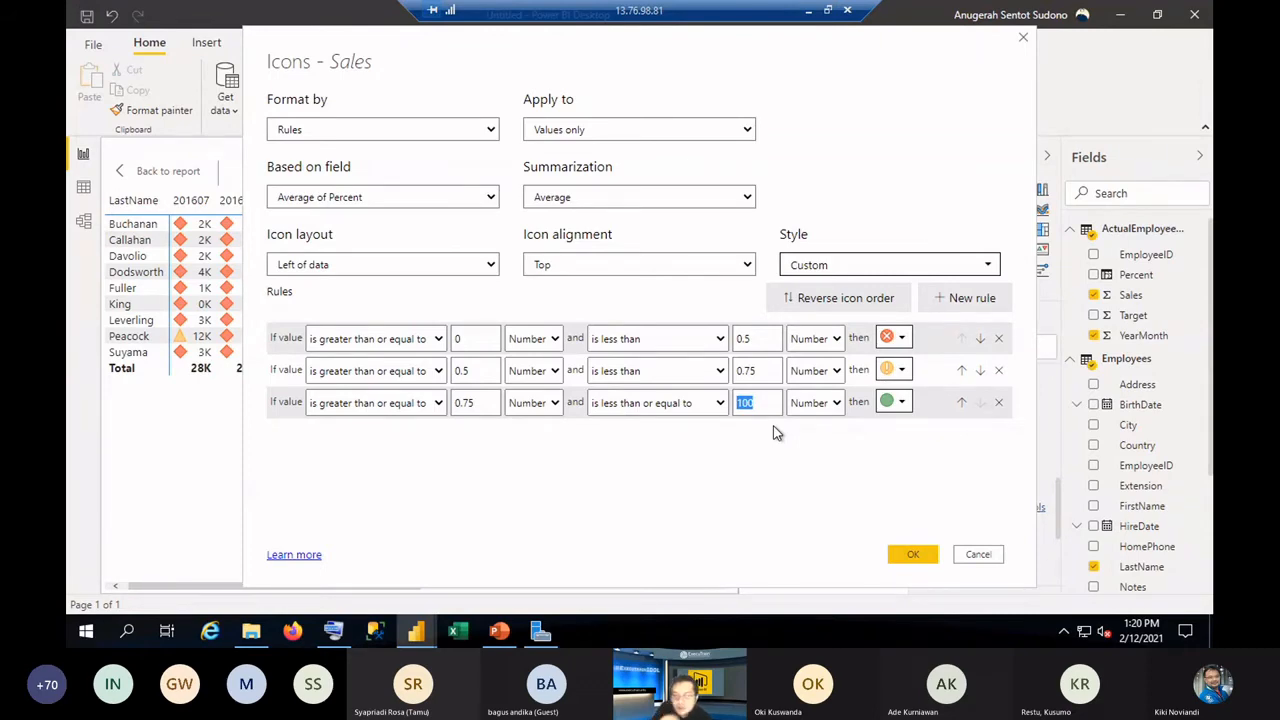
left_click(919, 561)
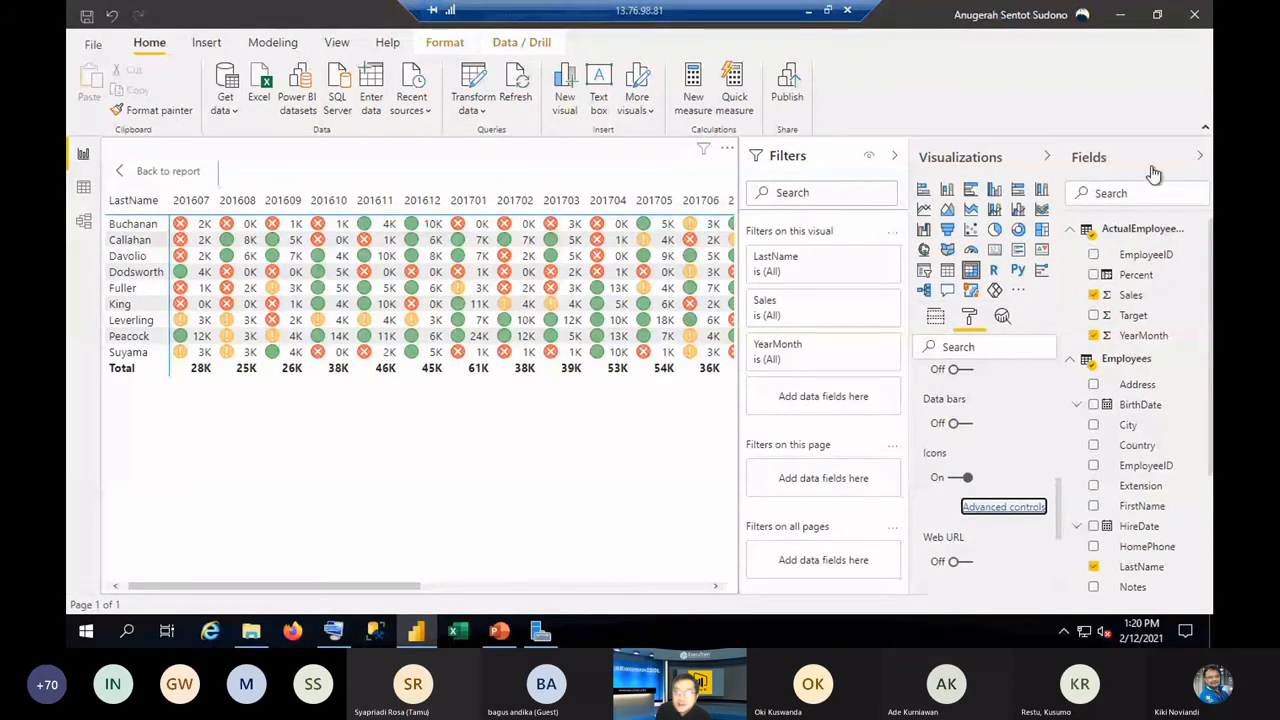
Turn off both the row subtotals and the column subtotals of the matrix.
scroll(970, 450, "down", 3)
scroll(978, 452, "down", 1)
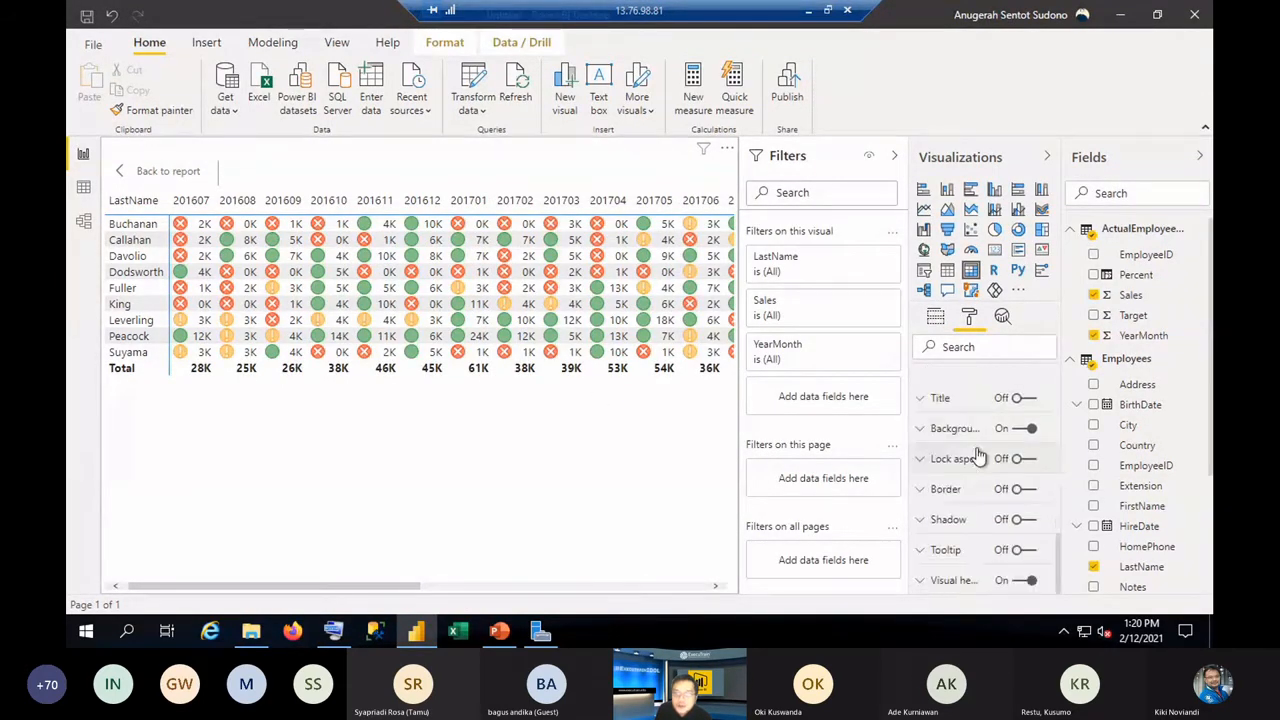
scroll(980, 543, "up", 1)
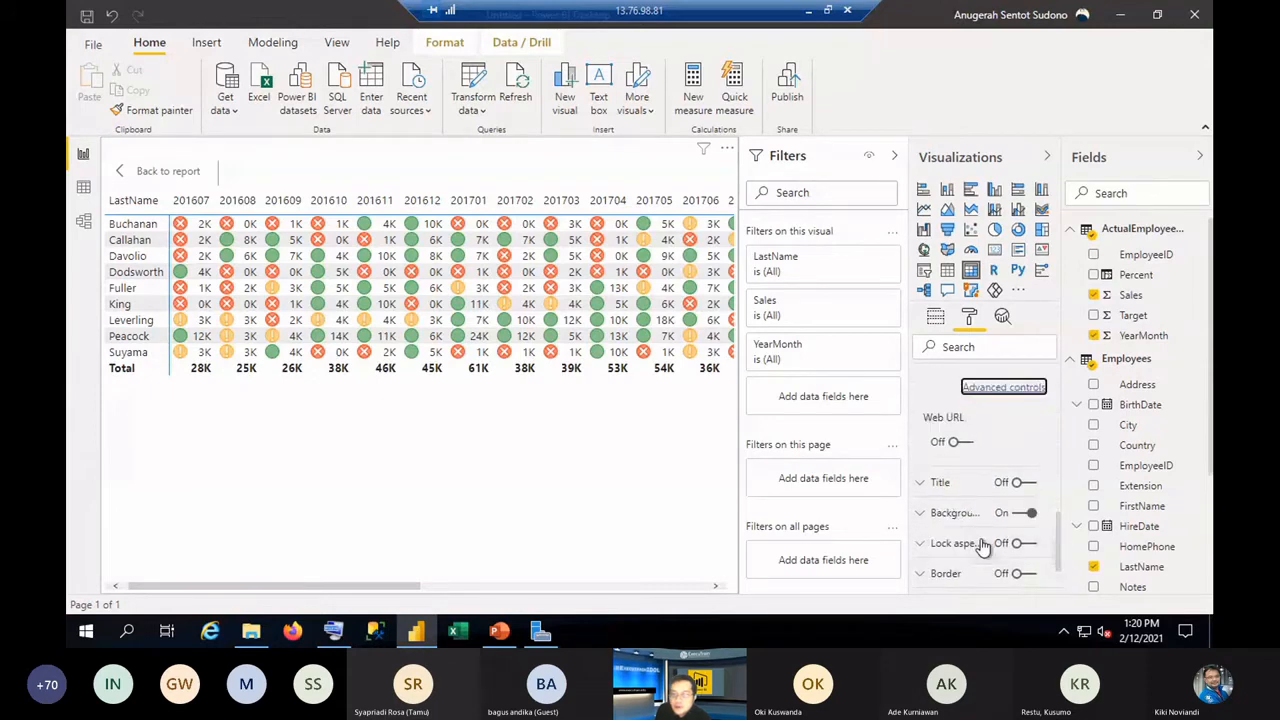
scroll(980, 543, "down", 1)
scroll(985, 530, "up", 10)
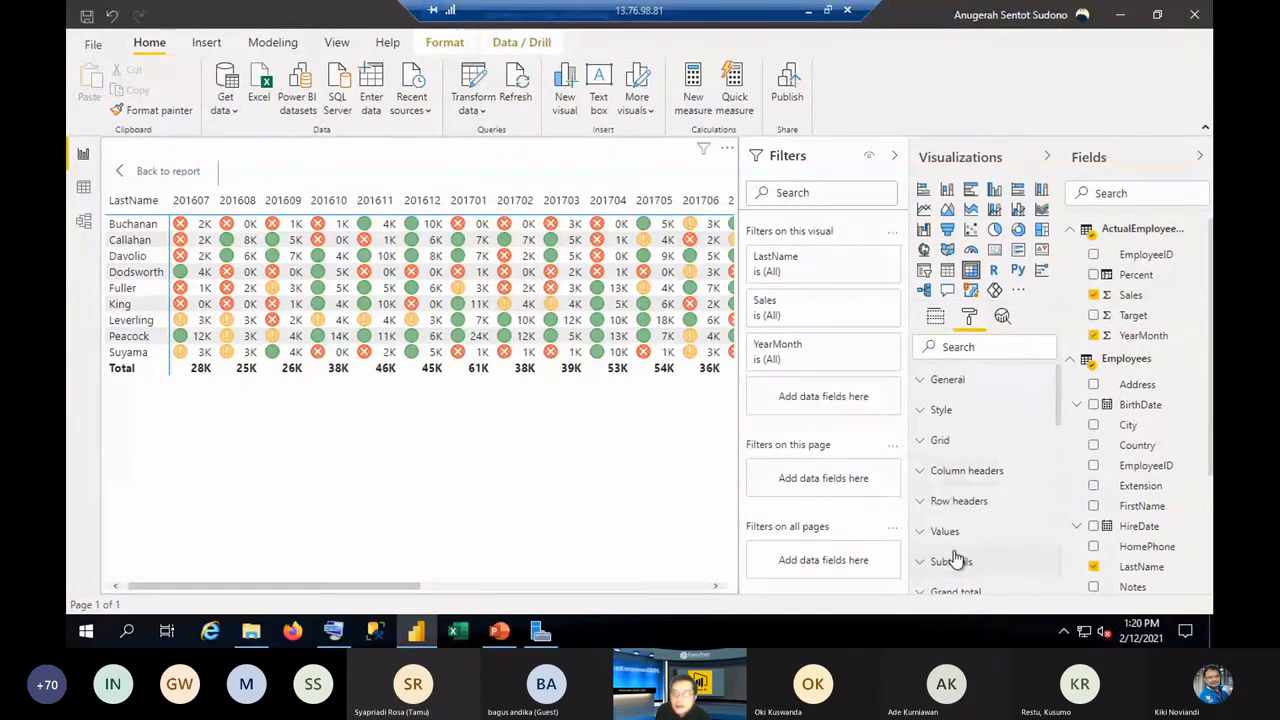
scroll(960, 555, "down", 1)
left_click(1012, 482)
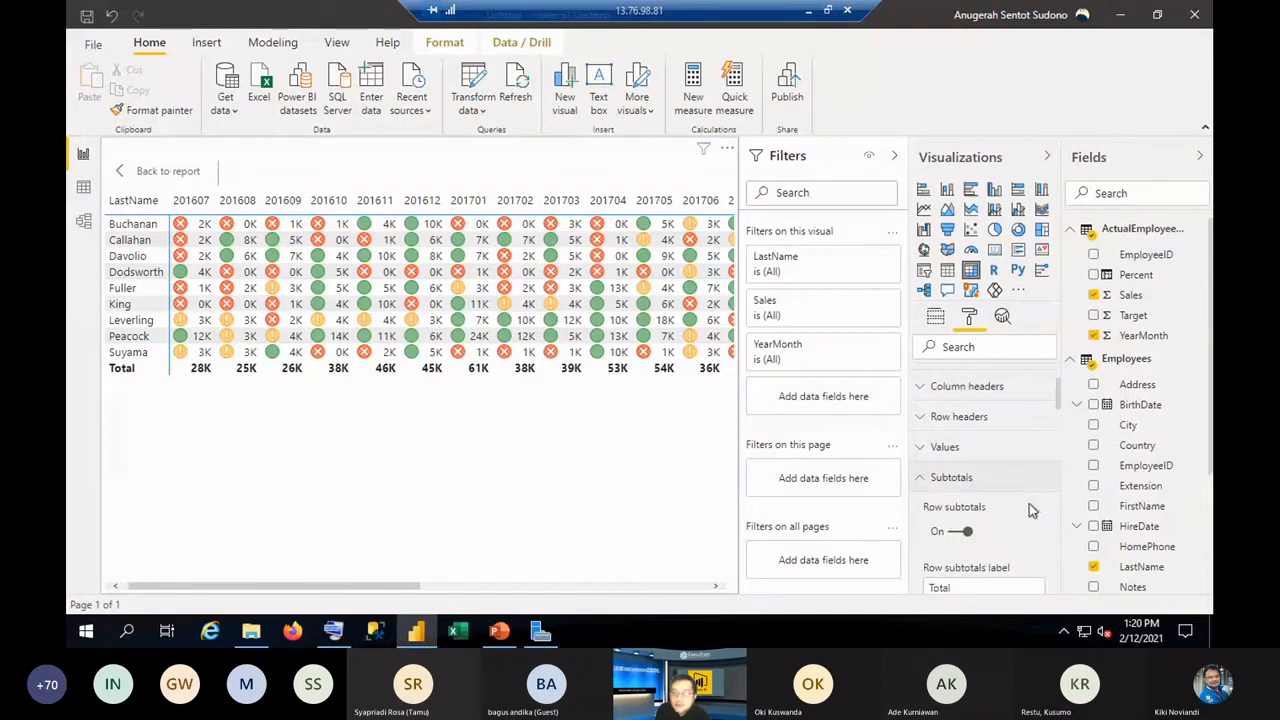
scroll(1029, 503, "down", 1)
left_click(953, 448)
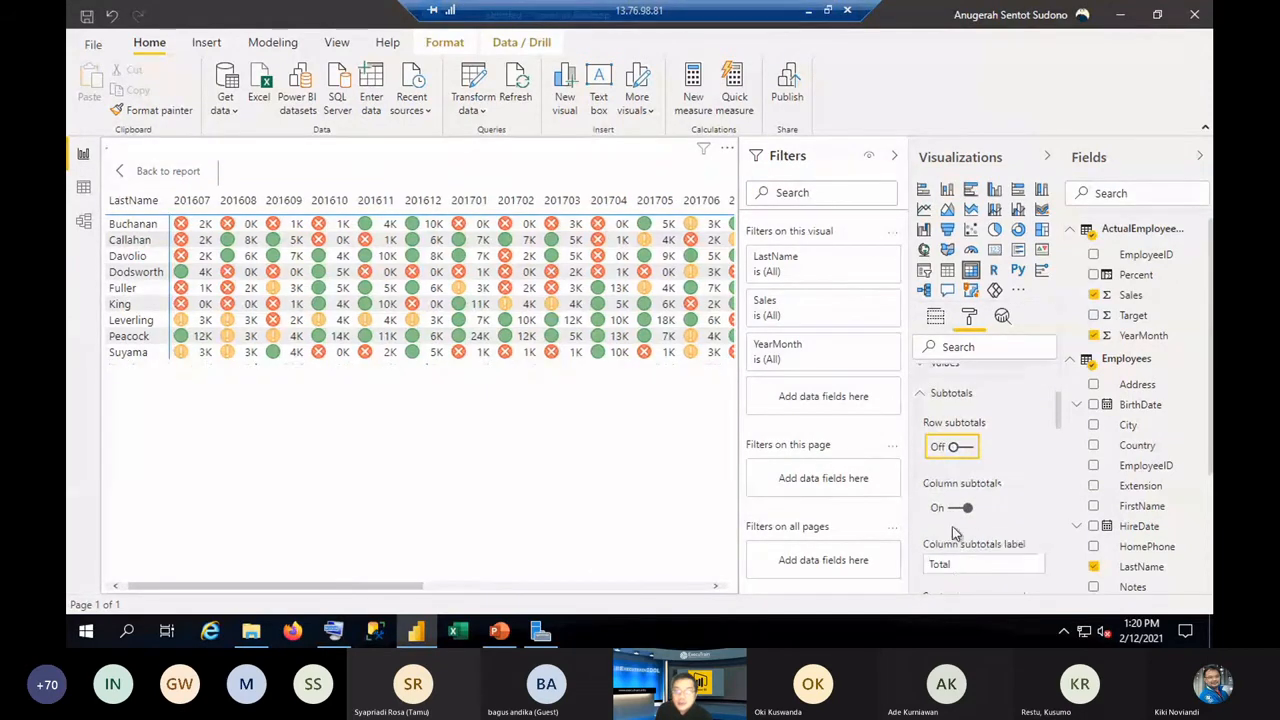
left_click(955, 508)
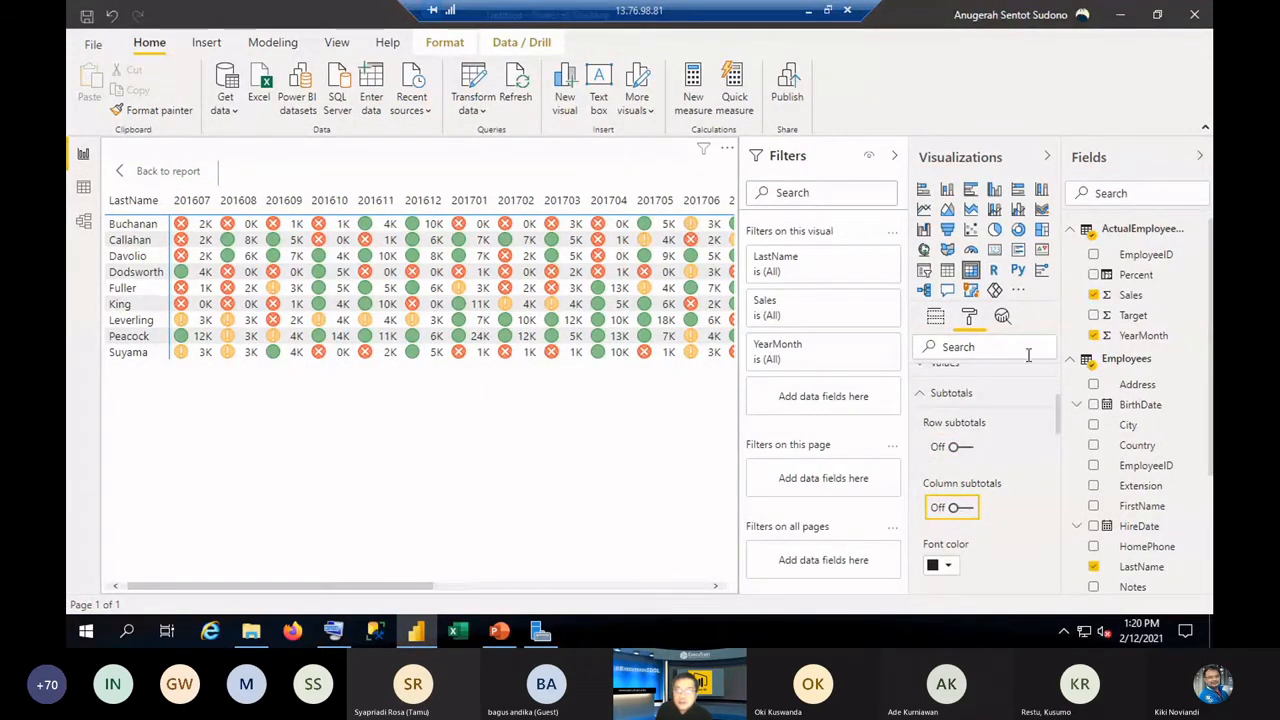
Set the matrix style to Bold header and reopen the list of style choices.
scroll(1040, 420, "up", 2)
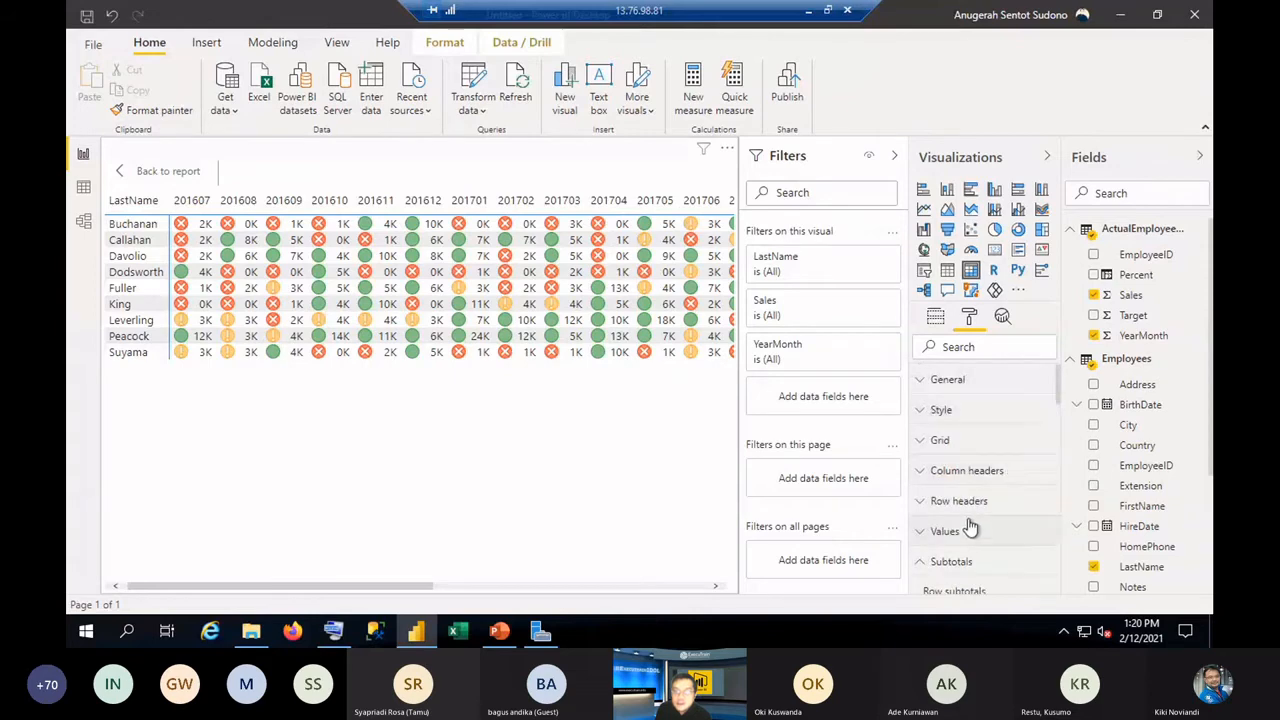
left_click(988, 414)
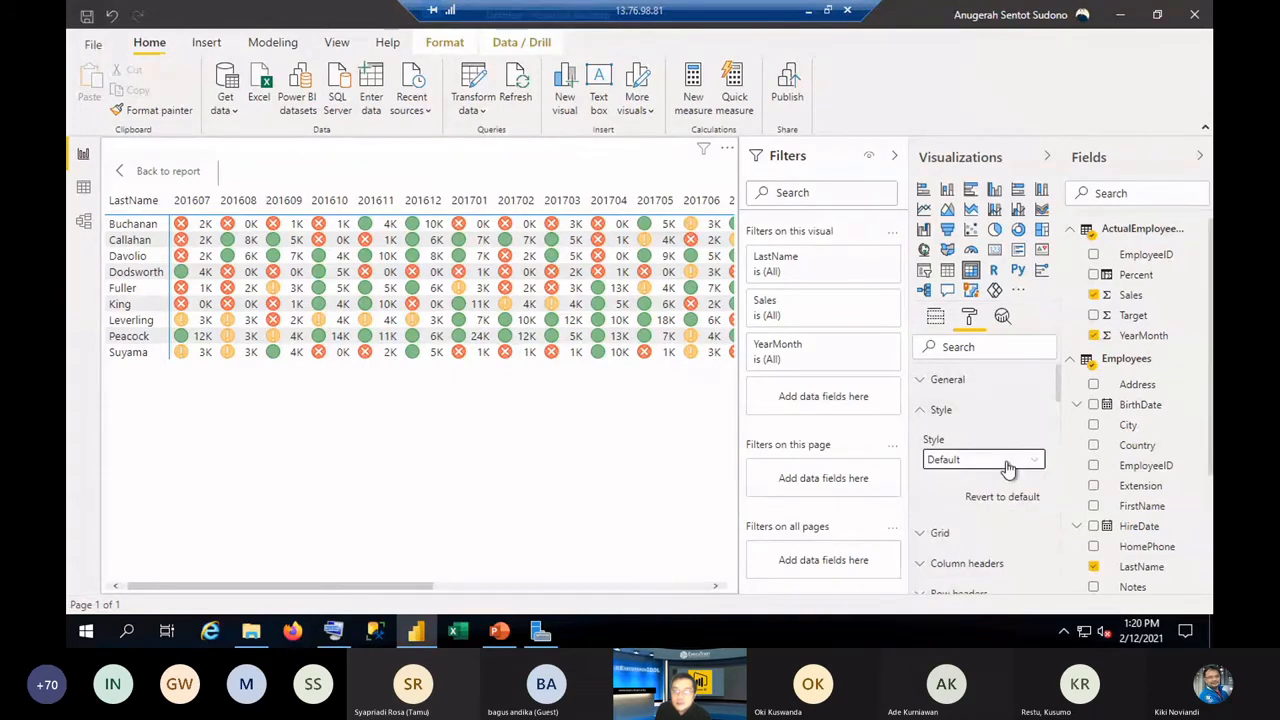
left_click(1005, 460)
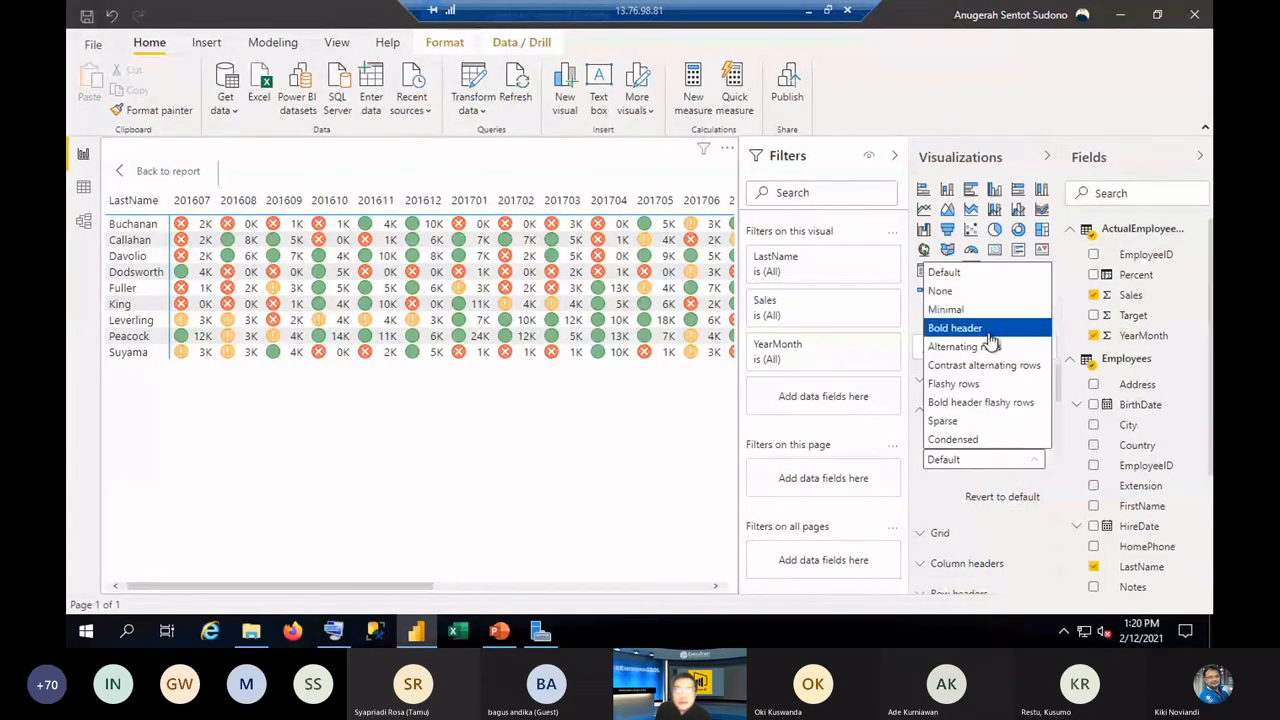
left_click(988, 332)
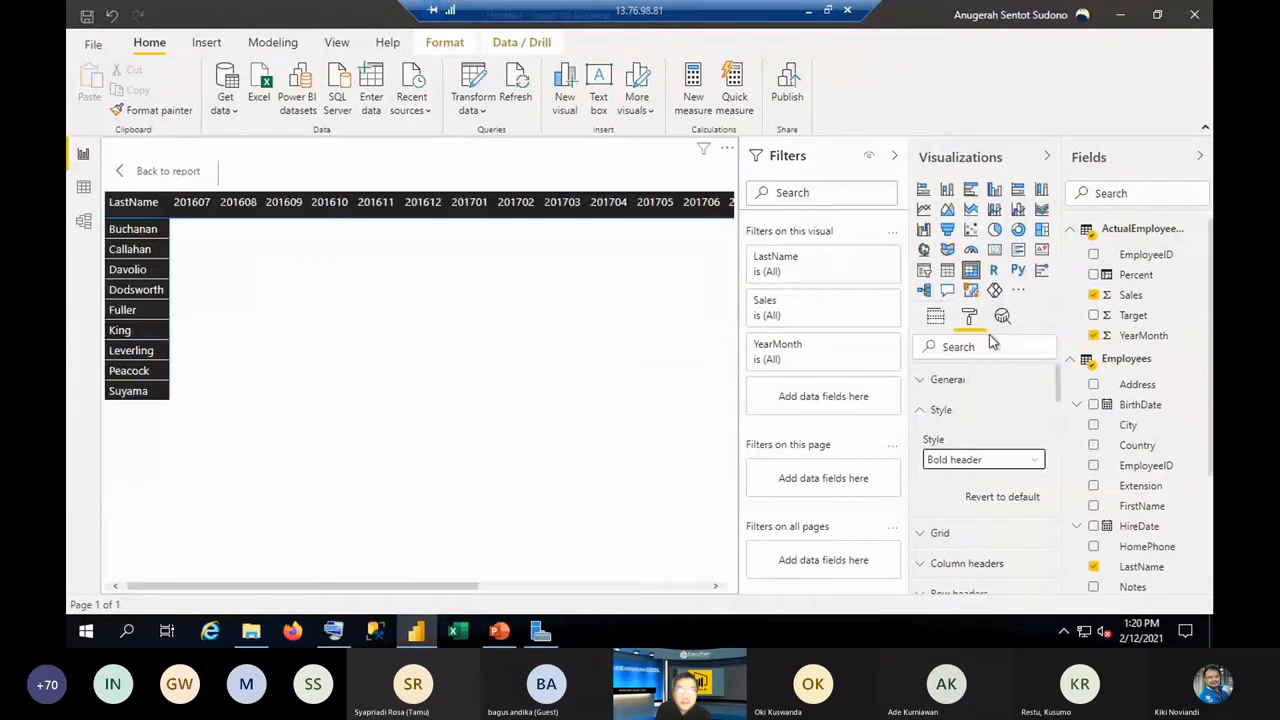
left_click(1007, 466)
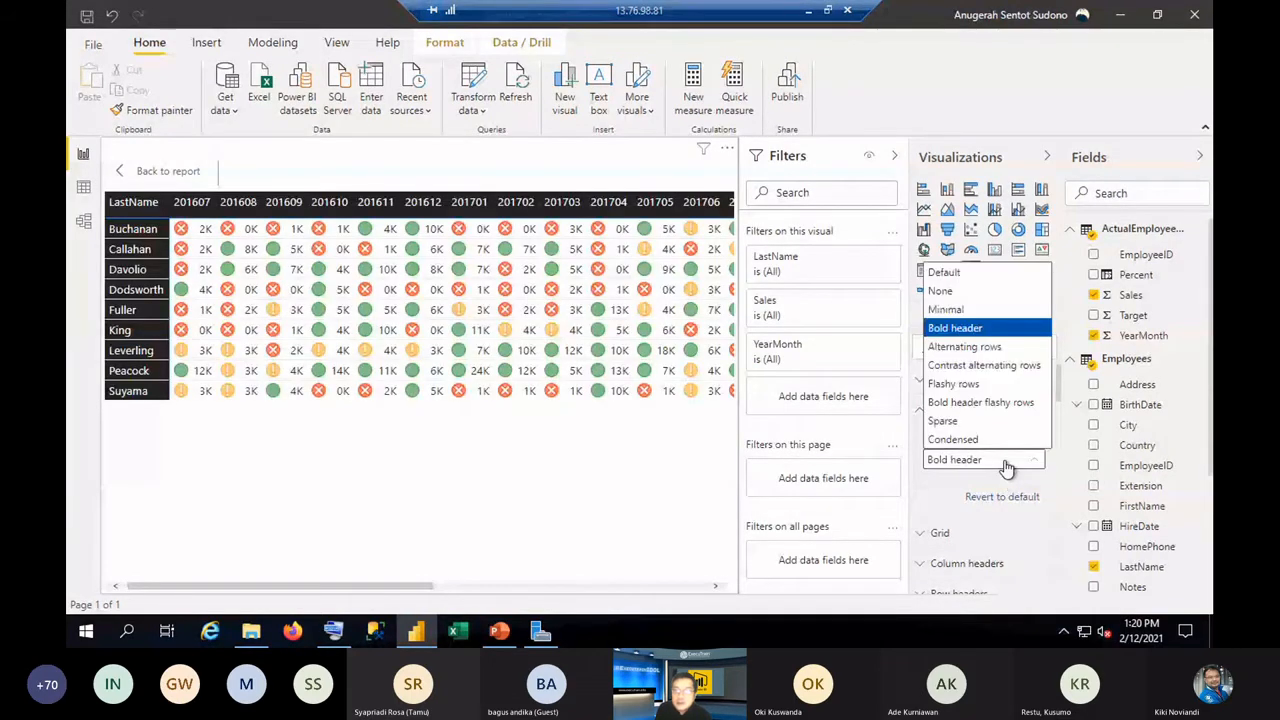
Apply the Alternating rows style to the matrix and collapse the Fields, Visualizations and Filters panes.
left_click(990, 346)
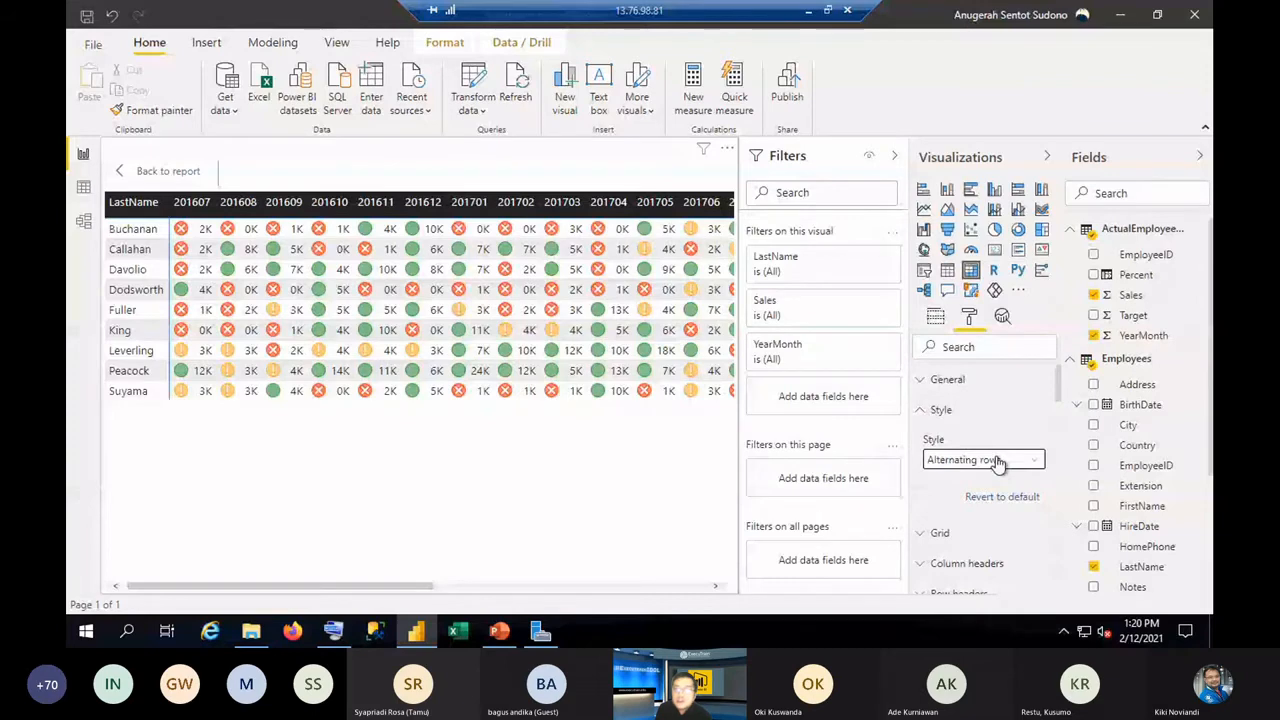
left_click(1199, 160)
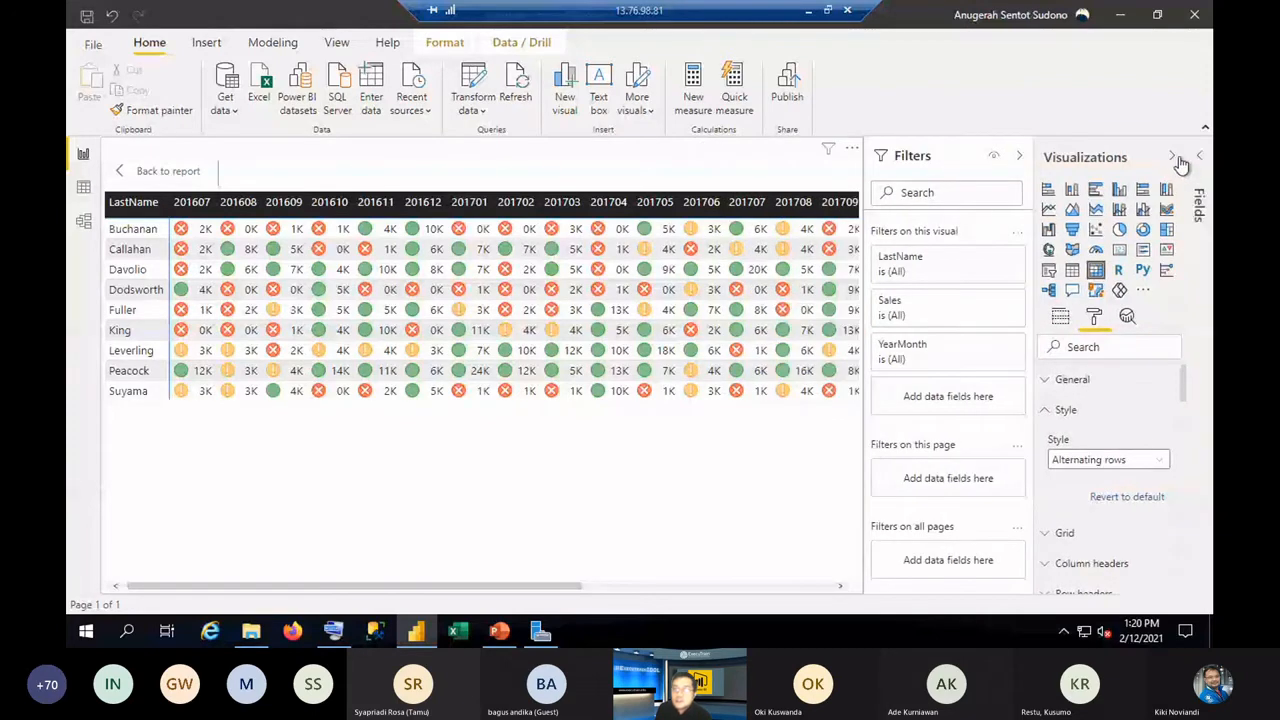
left_click(1178, 162)
left_click(1143, 163)
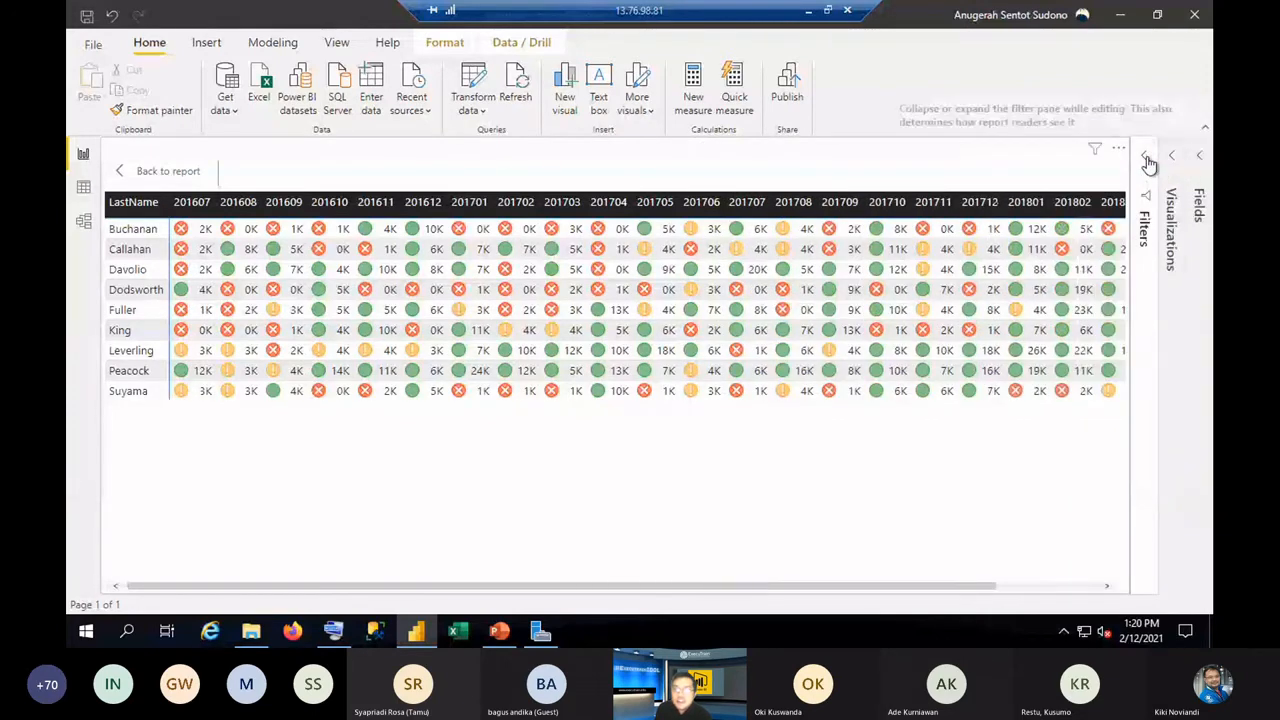
left_click_drag(971, 586, 623, 586)
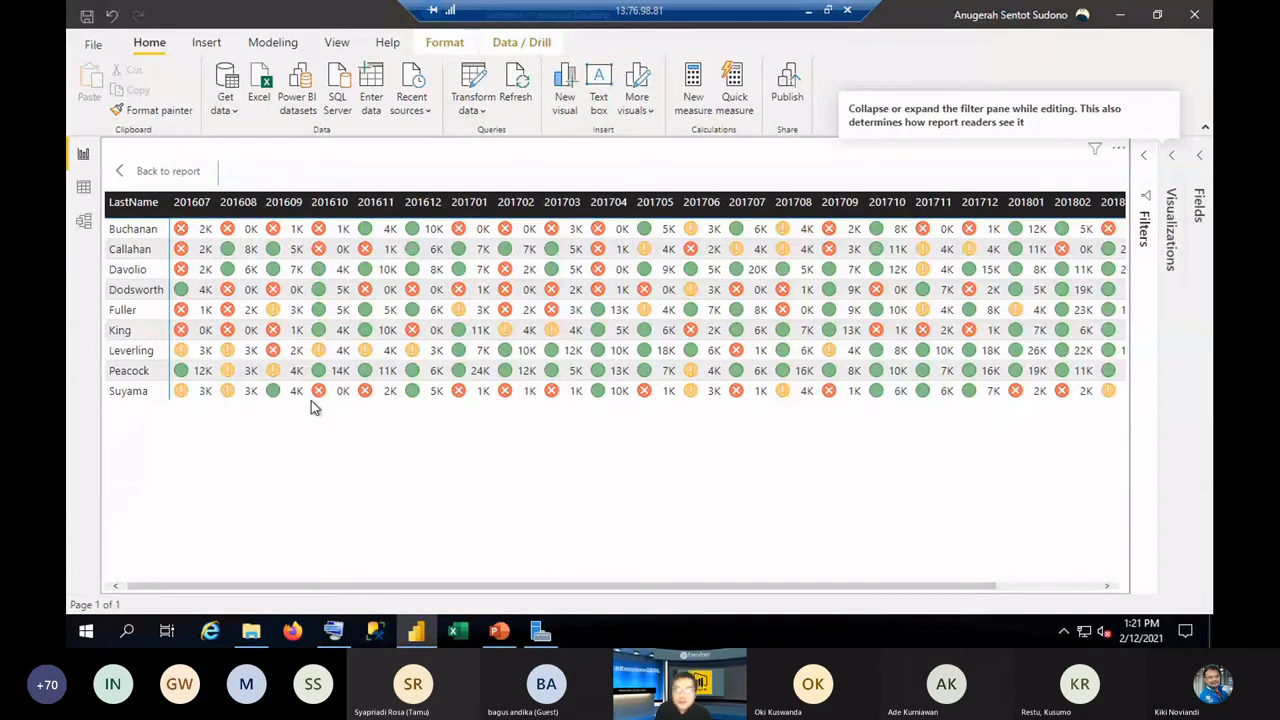
Start saving the report as a new file and choose the KOMUNITAS POWER BI INDONESIA folder as its location.
left_click(92, 46)
left_click(117, 160)
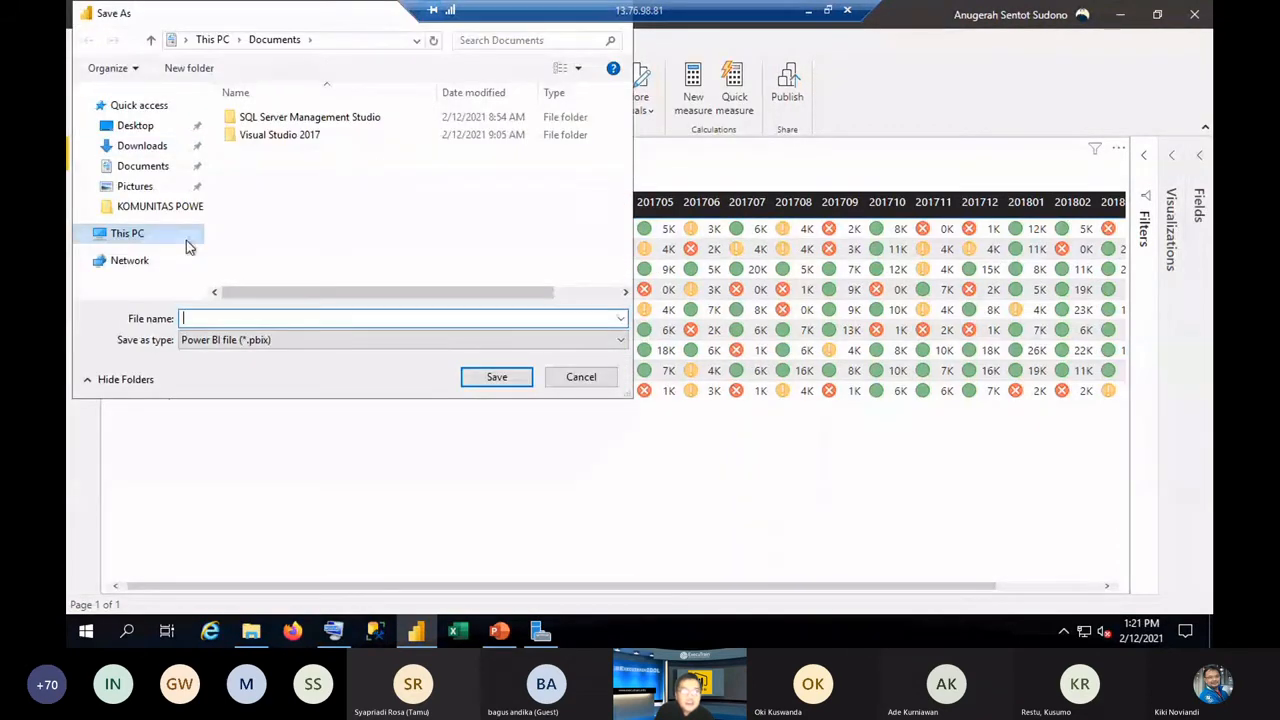
left_click(150, 214)
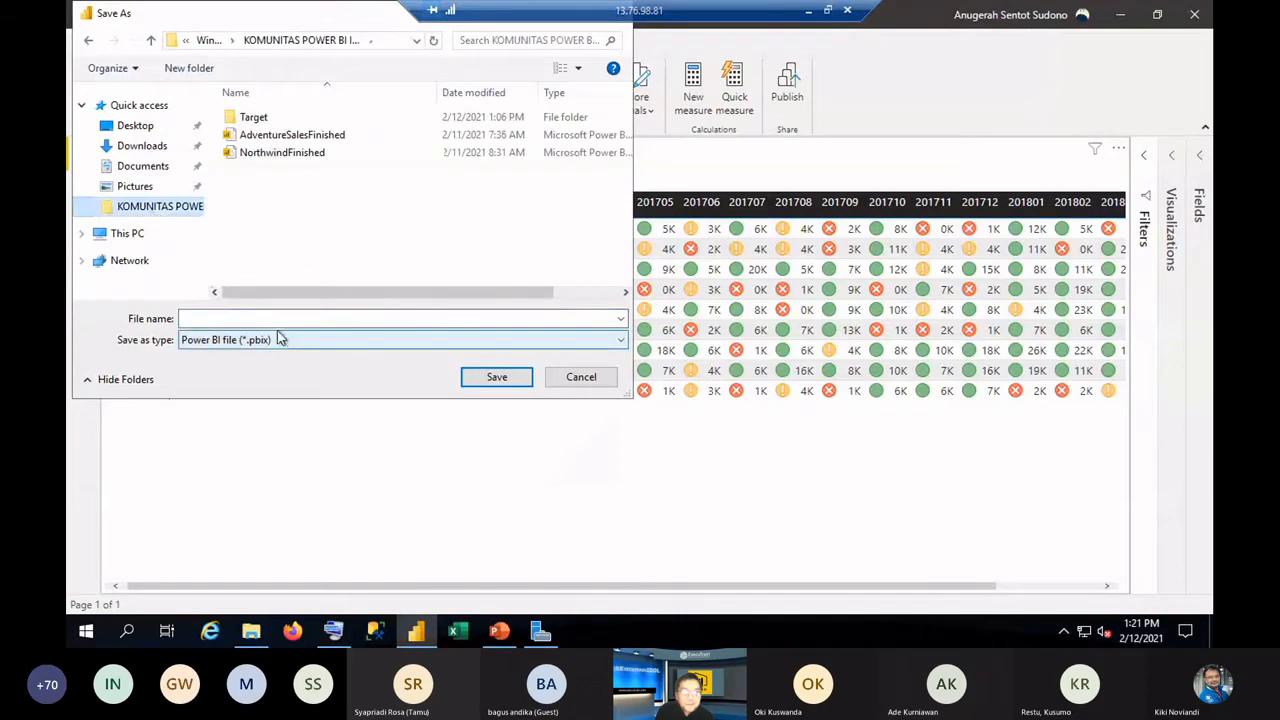
Name the report file Northwind and save it as a Power BI file.
type("Nor")
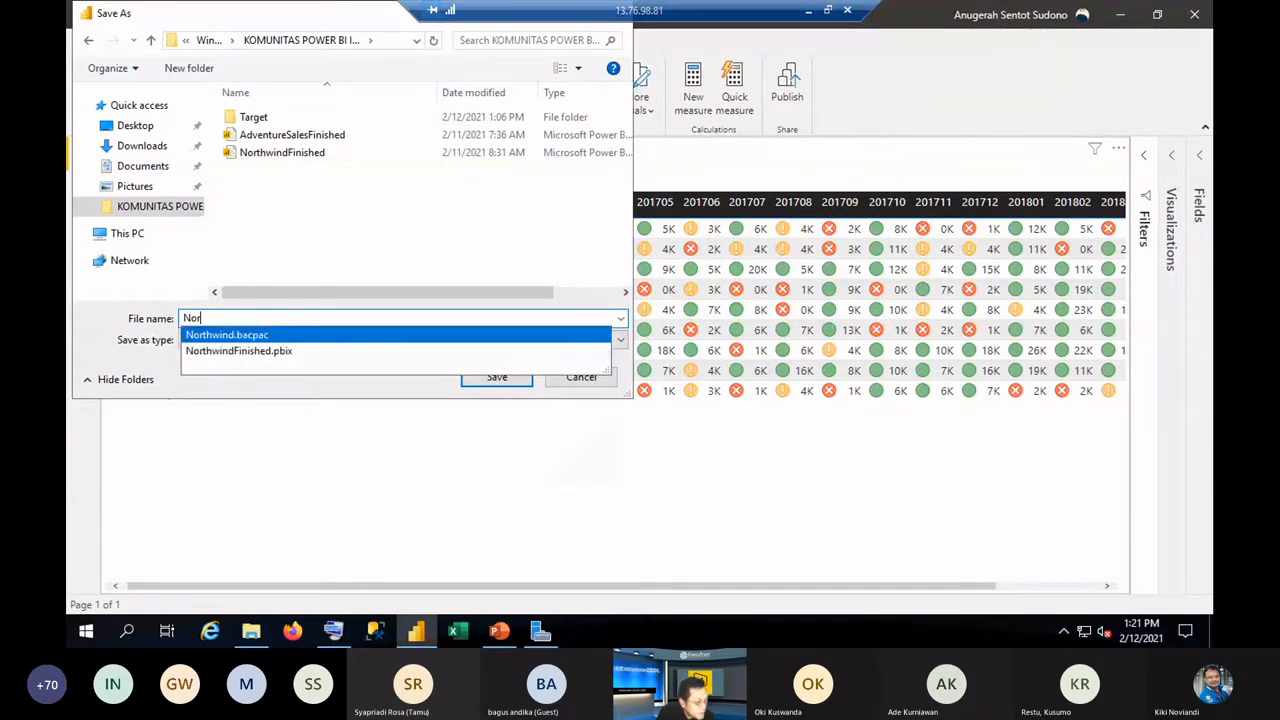
key("alt+Tab")
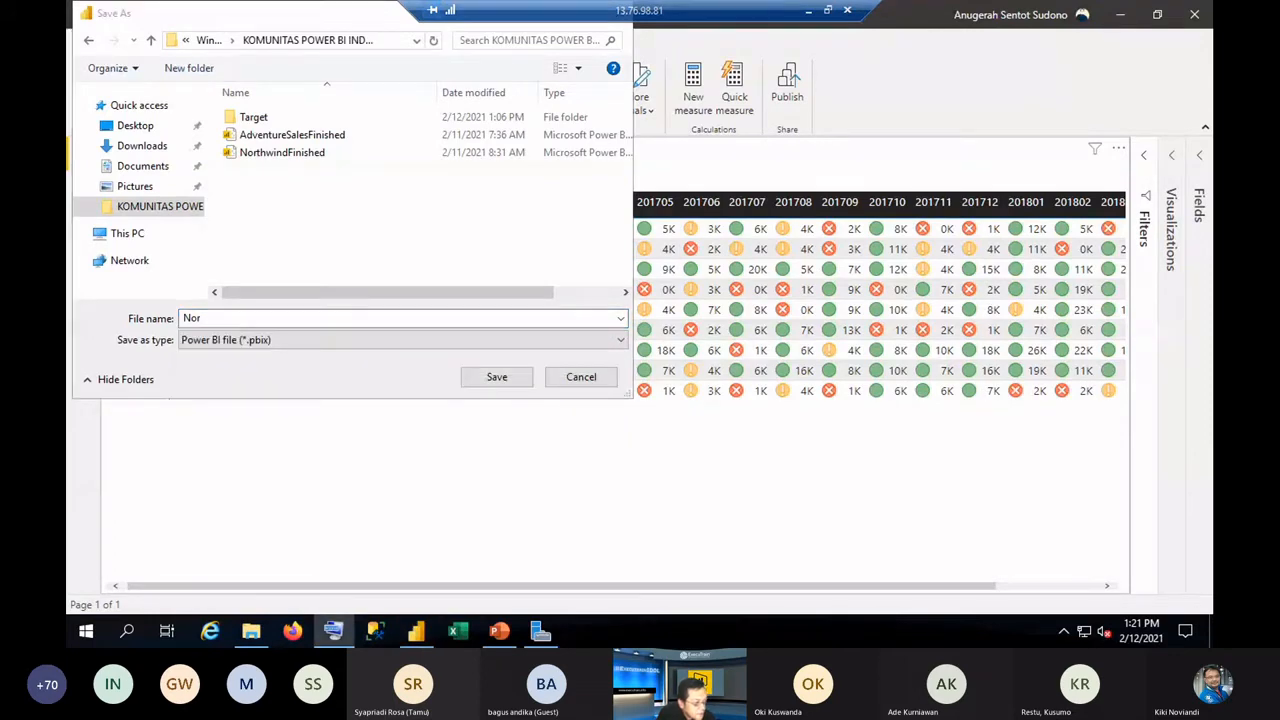
key("alt+Tab")
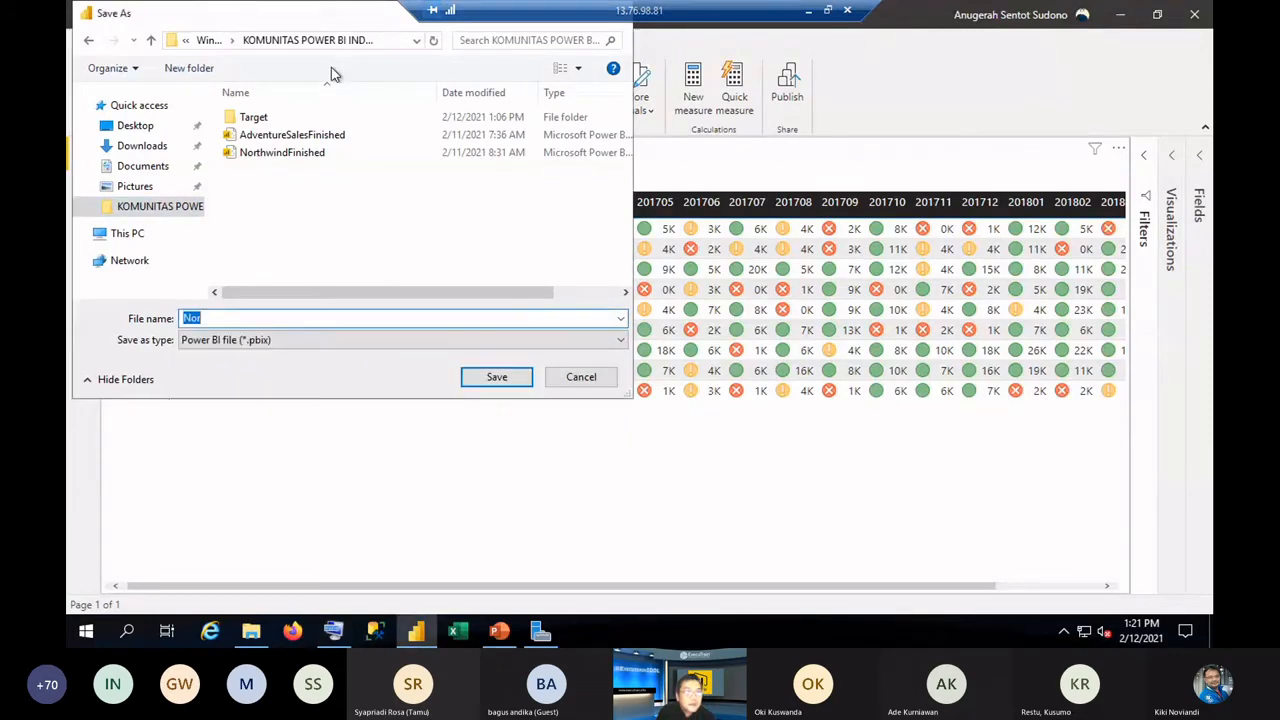
left_click(232, 320)
key("ctrl+a")
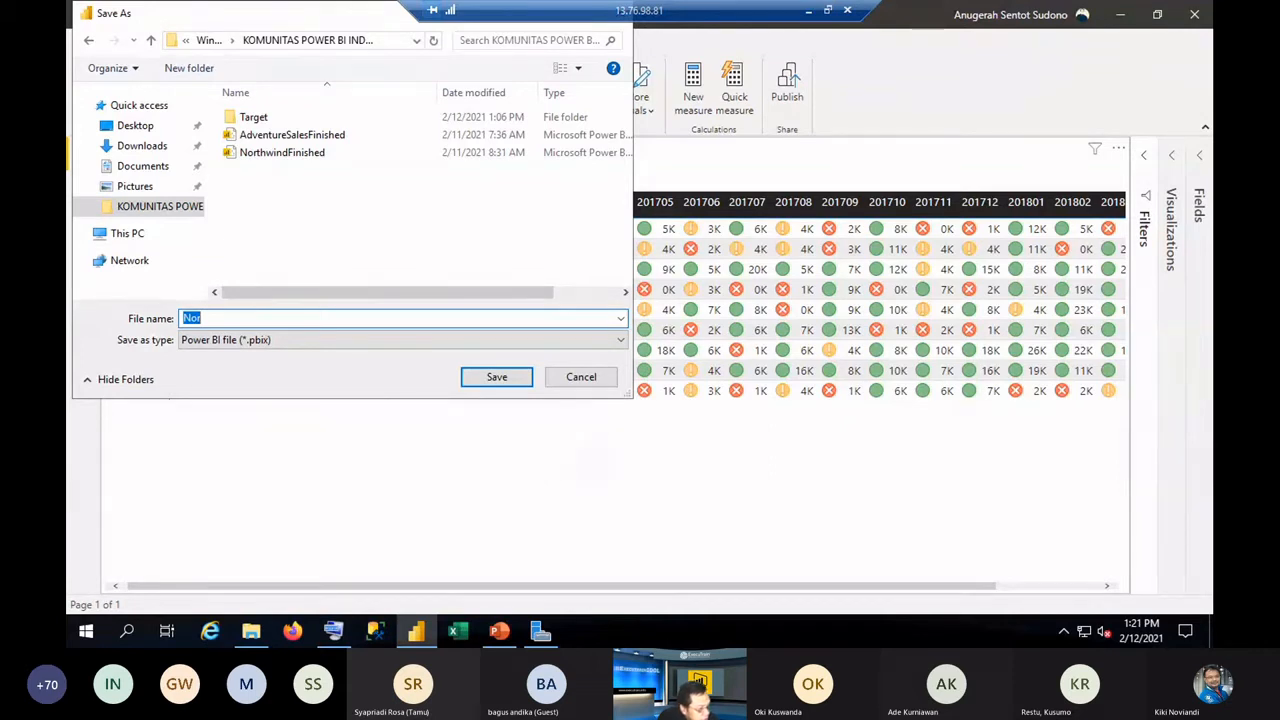
key("alt+Tab")
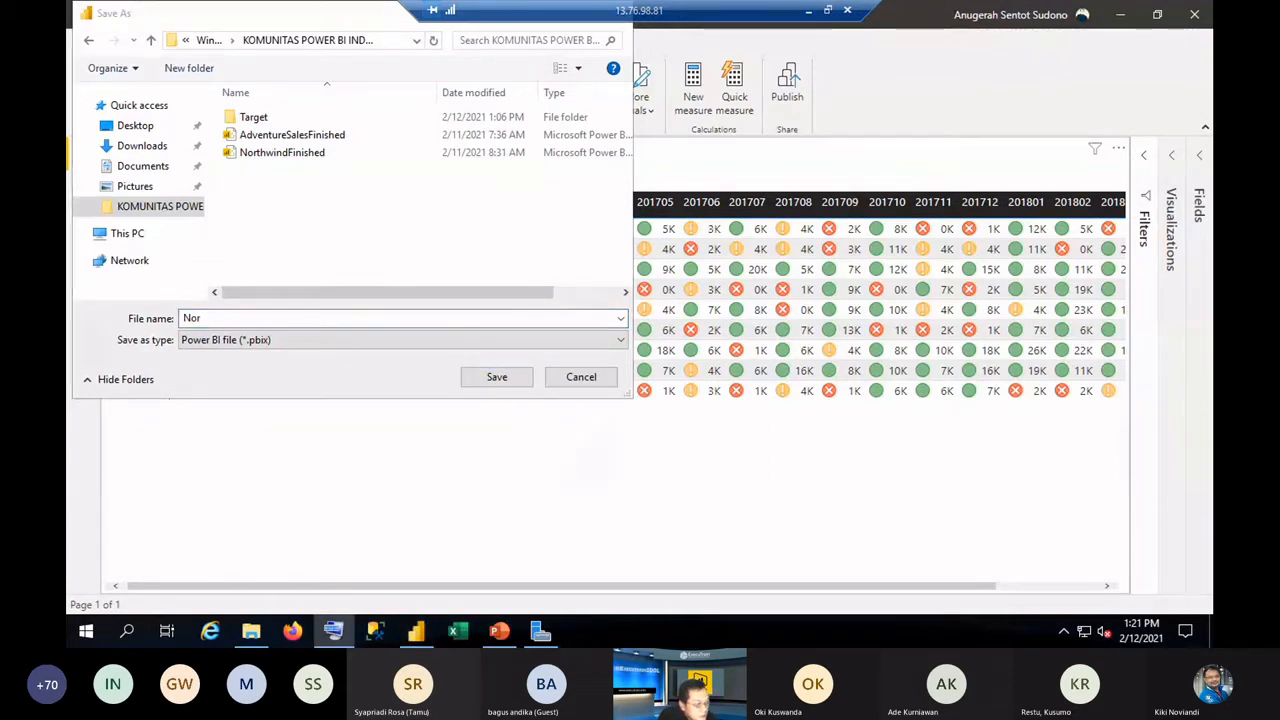
left_click(266, 318)
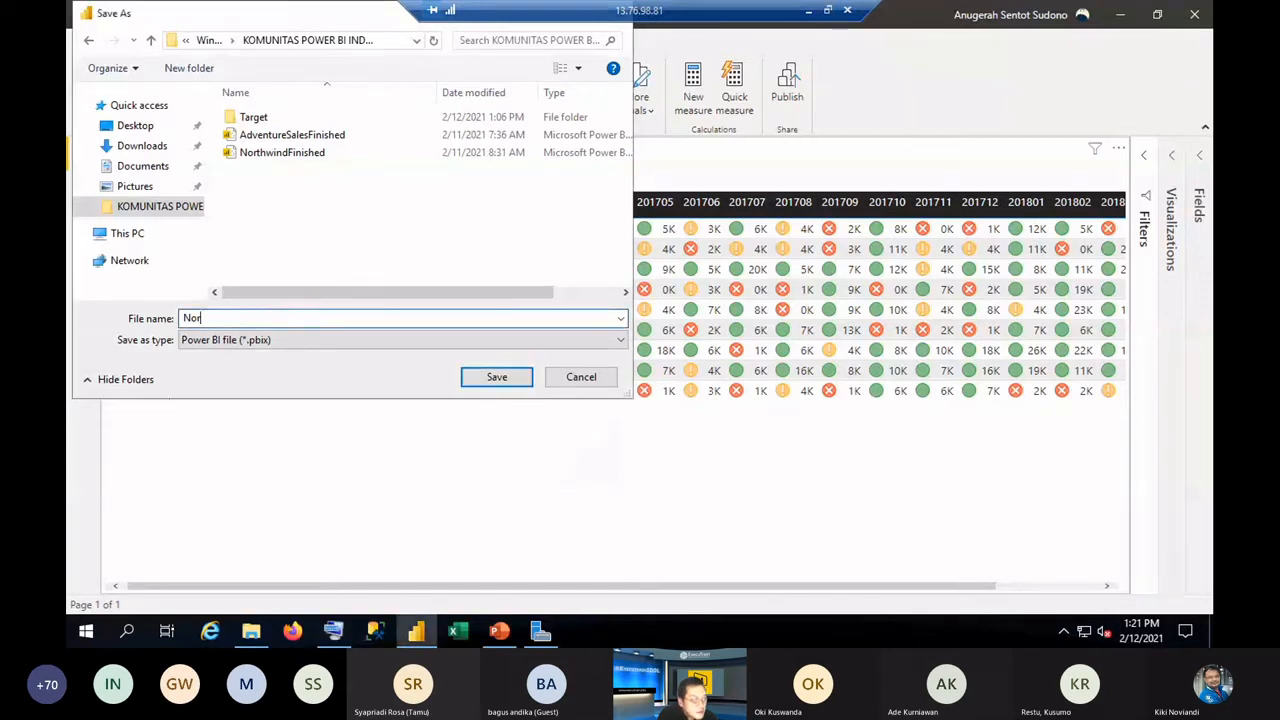
type("thw")
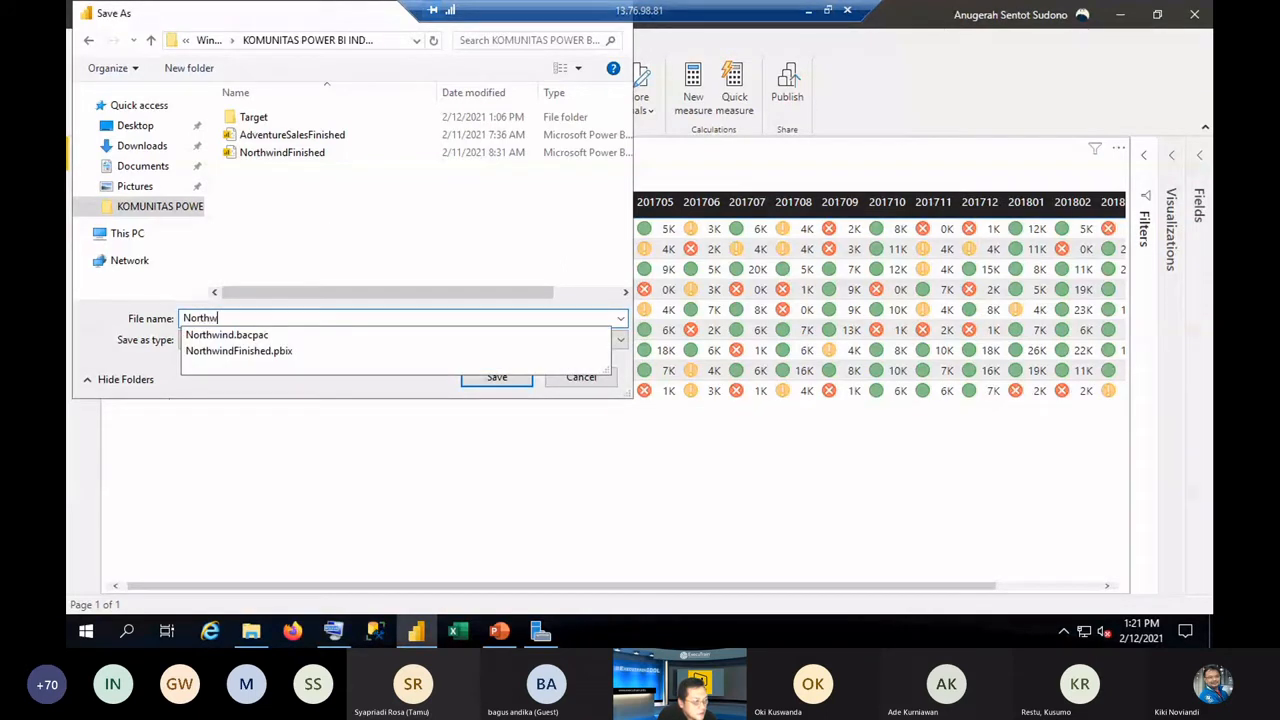
type("ind")
left_click(477, 385)
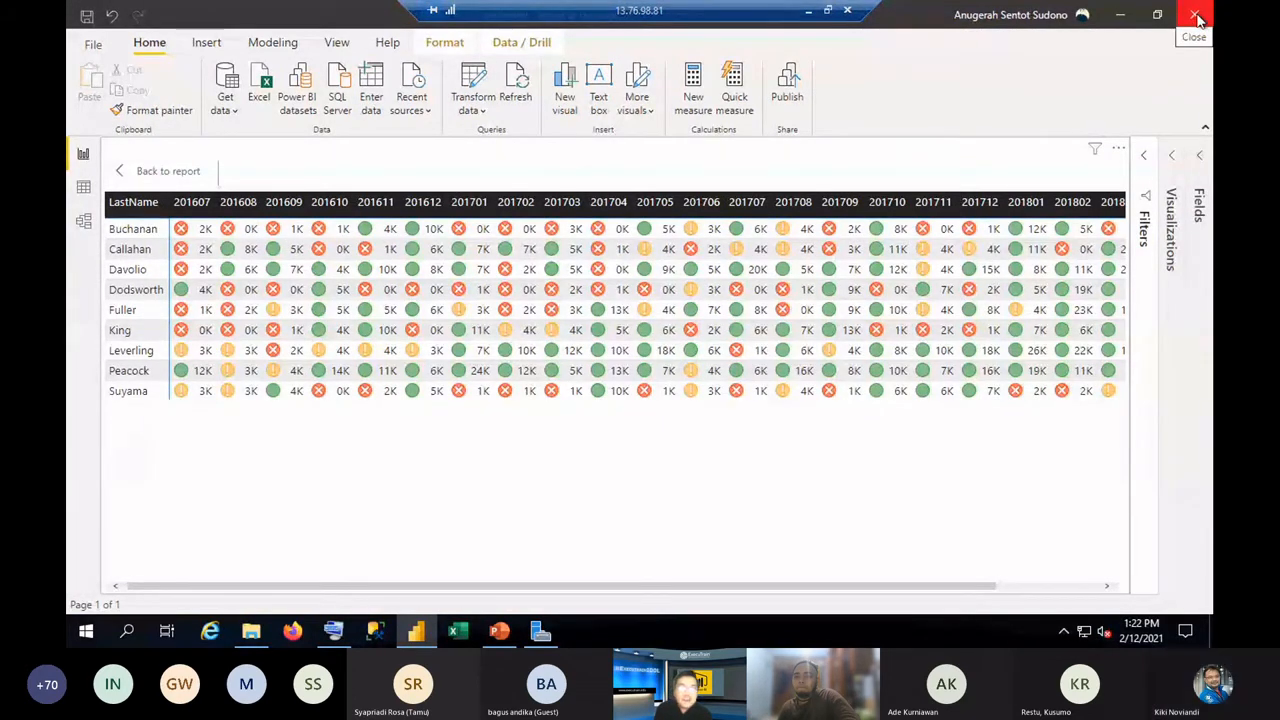
Close the saved Northwind report and launch Power BI Desktop again for a blank report.
left_click(90, 45)
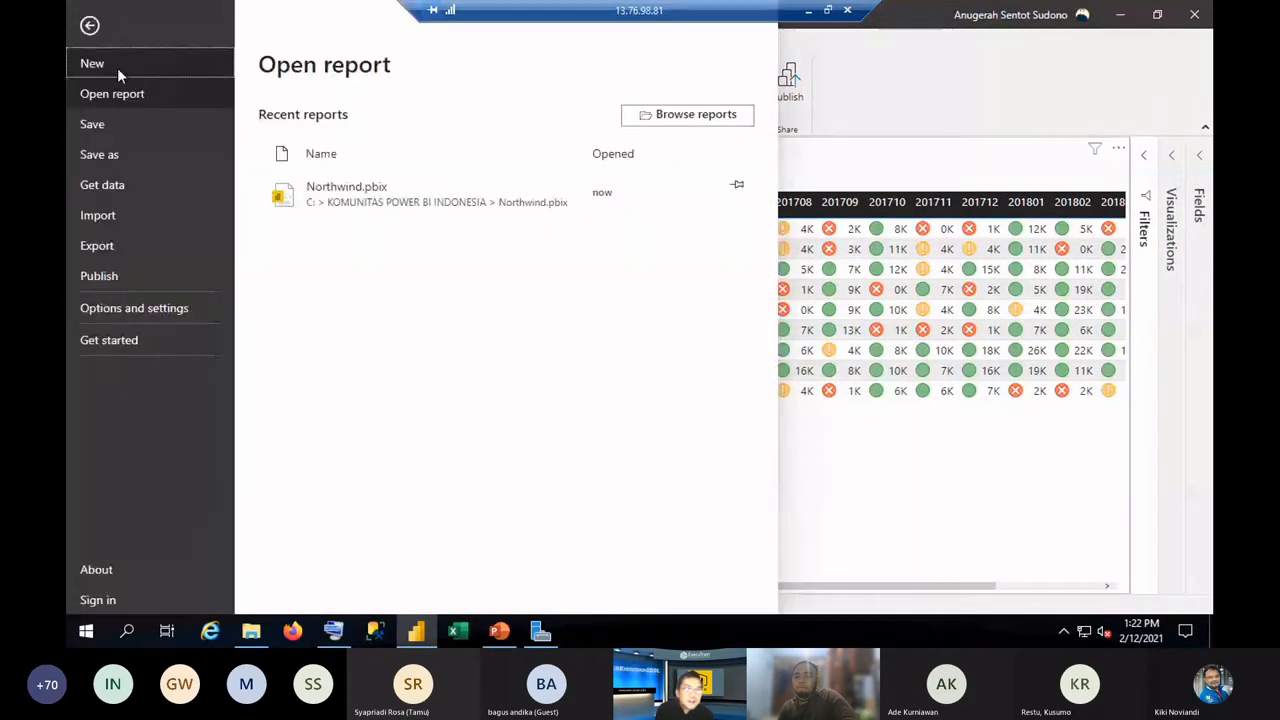
key("Escape")
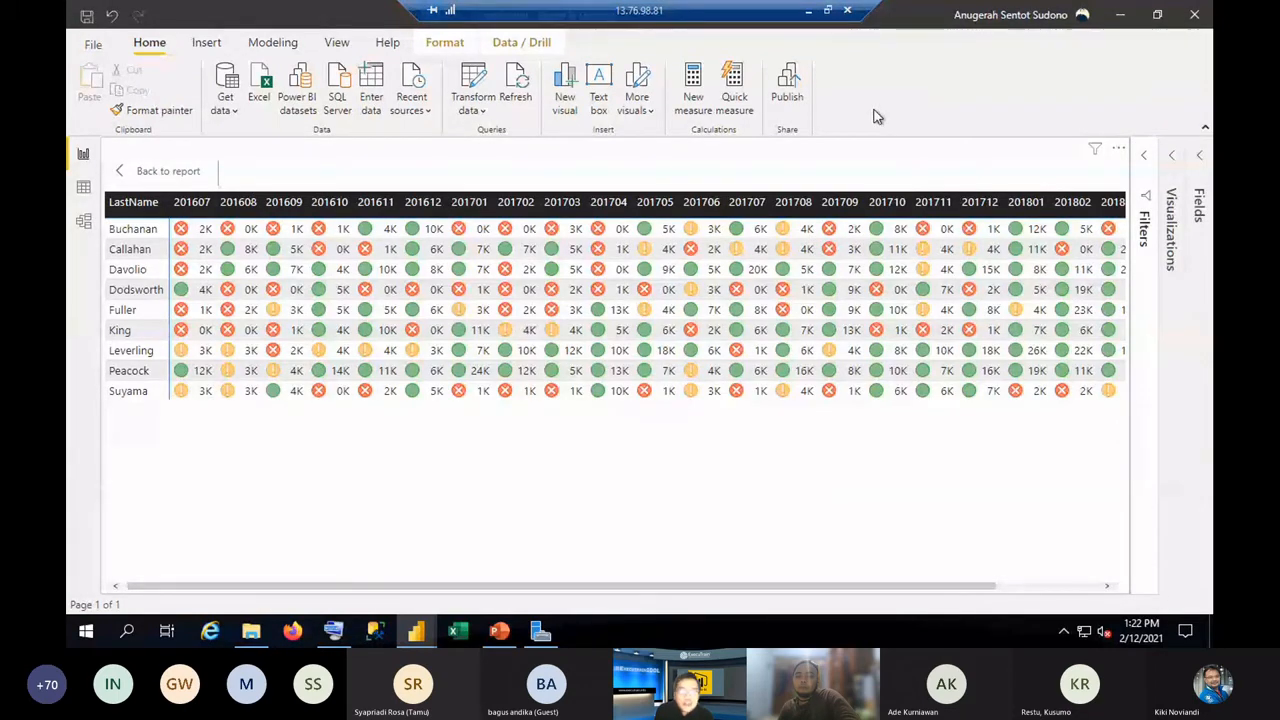
left_click(1195, 16)
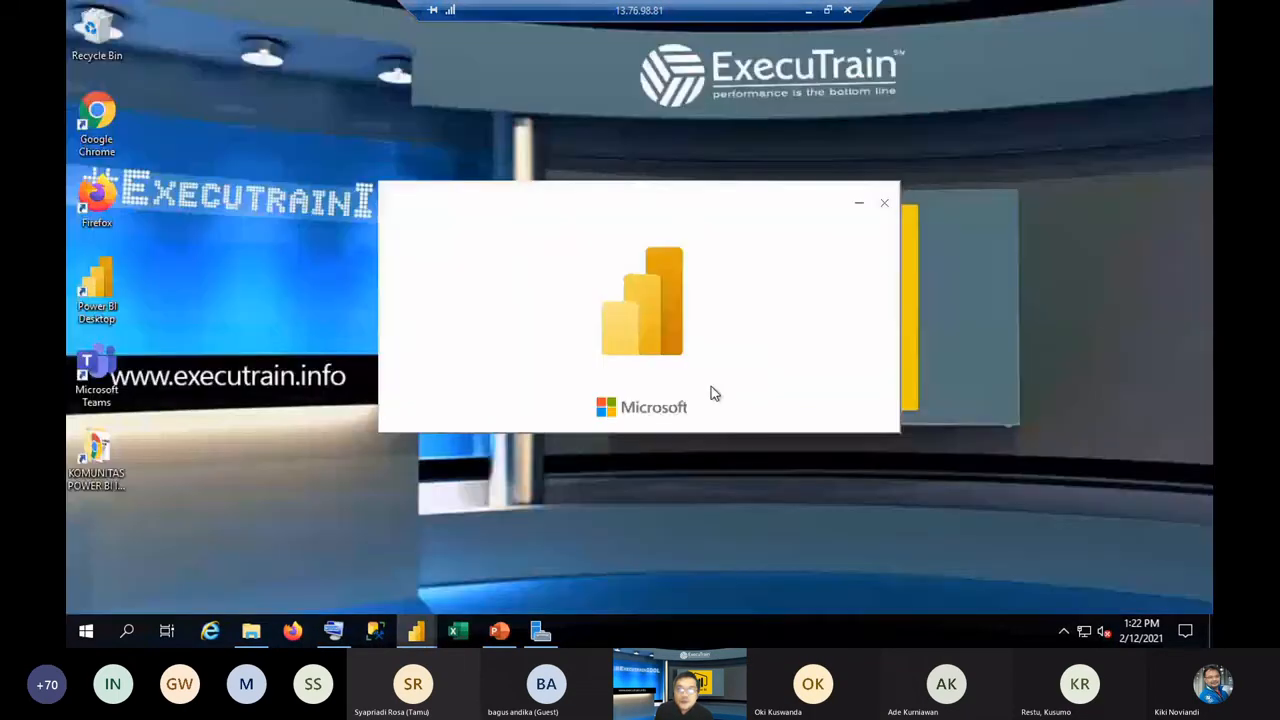
Switch to File Explorer, open the AdventureWorks_Sales workbook from the KOMUNITAS POWER BI INDONESIA folder, and bring Excel to the front.
left_click(251, 630)
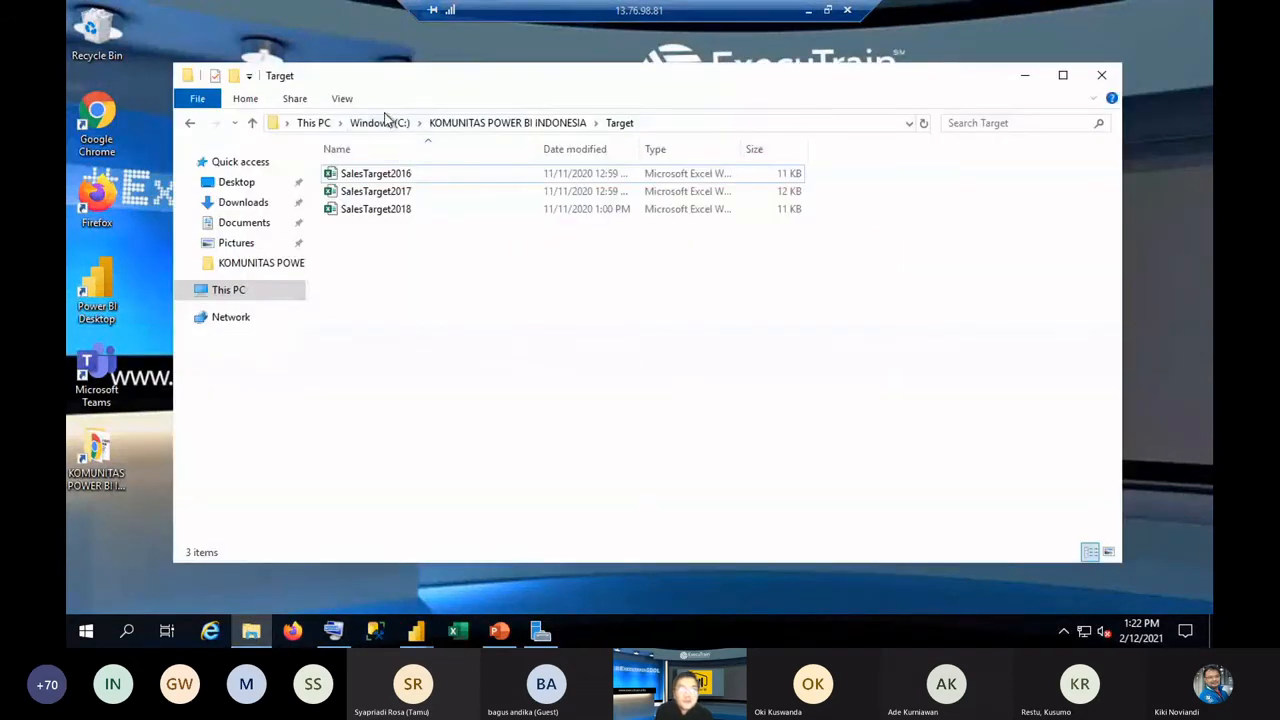
left_click(231, 189)
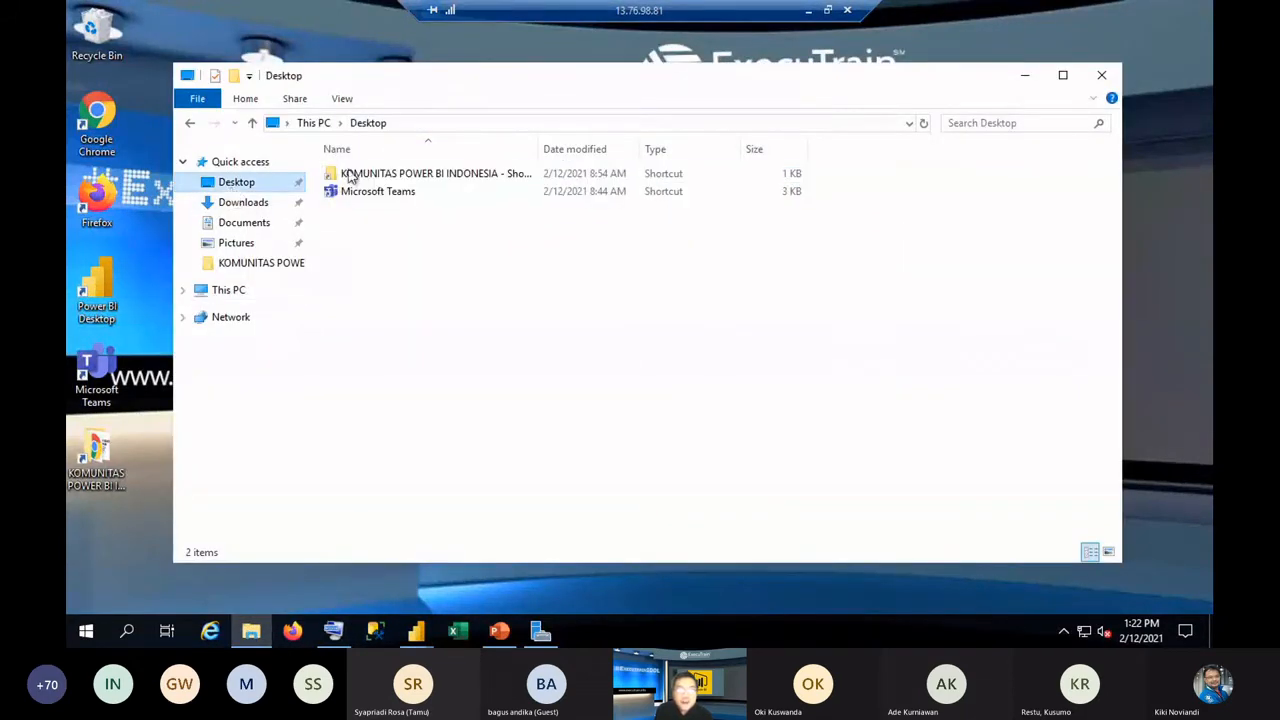
double_click(403, 176)
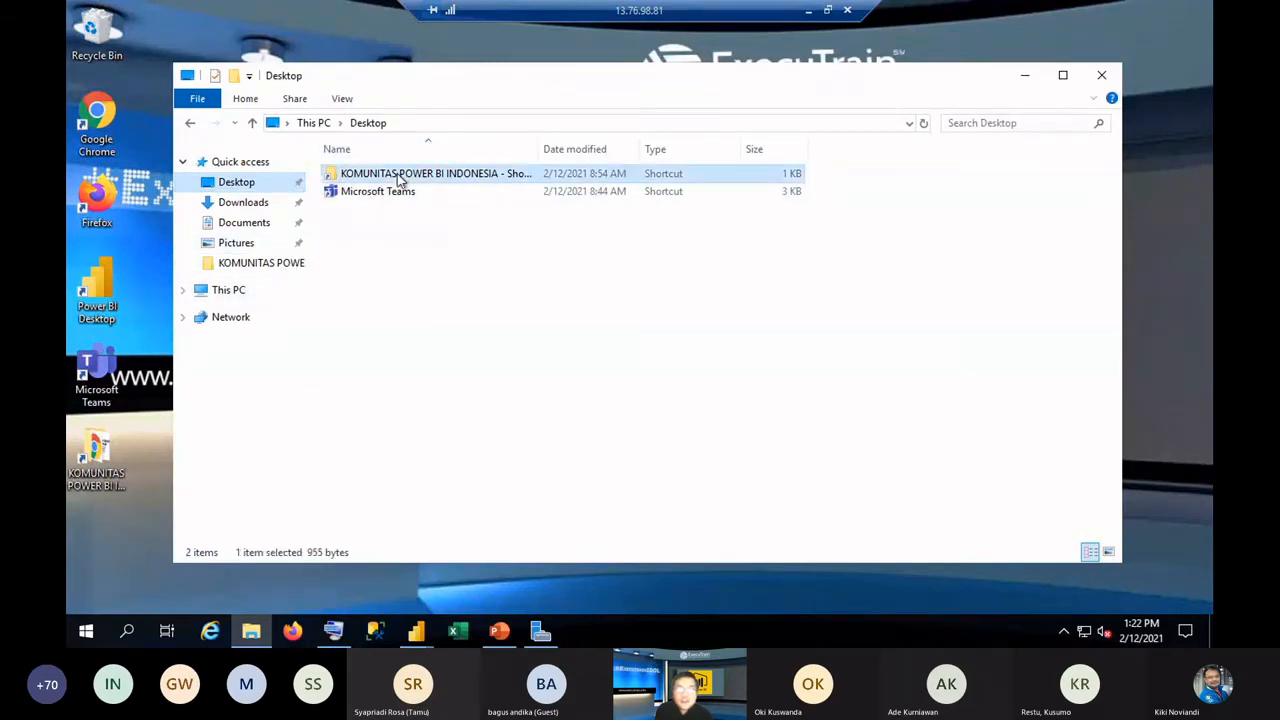
left_click(418, 177)
double_click(418, 177)
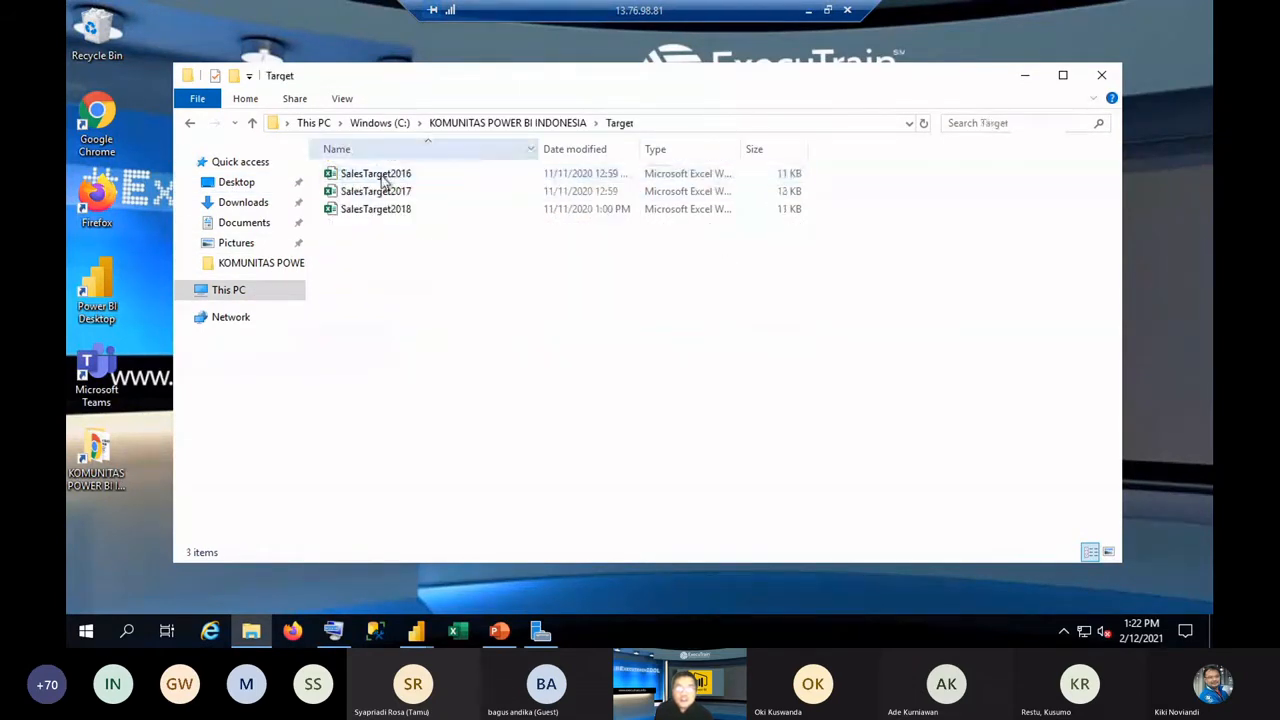
left_click(526, 123)
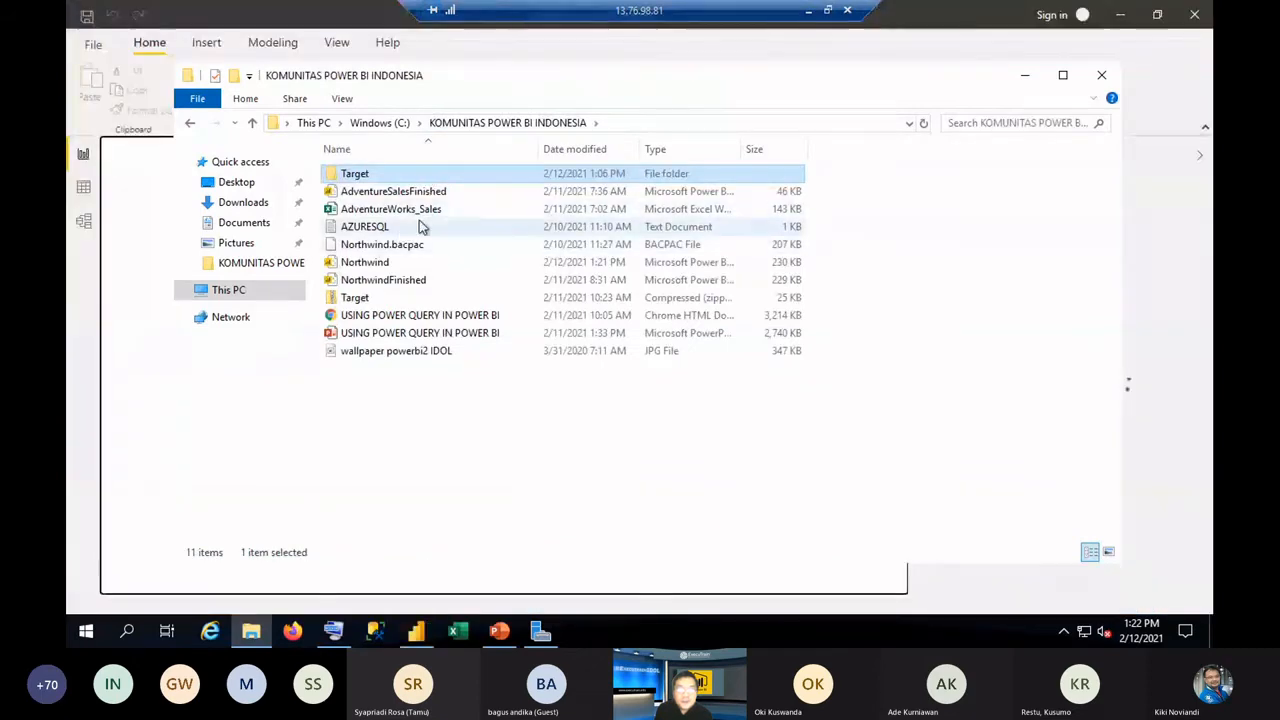
double_click(433, 209)
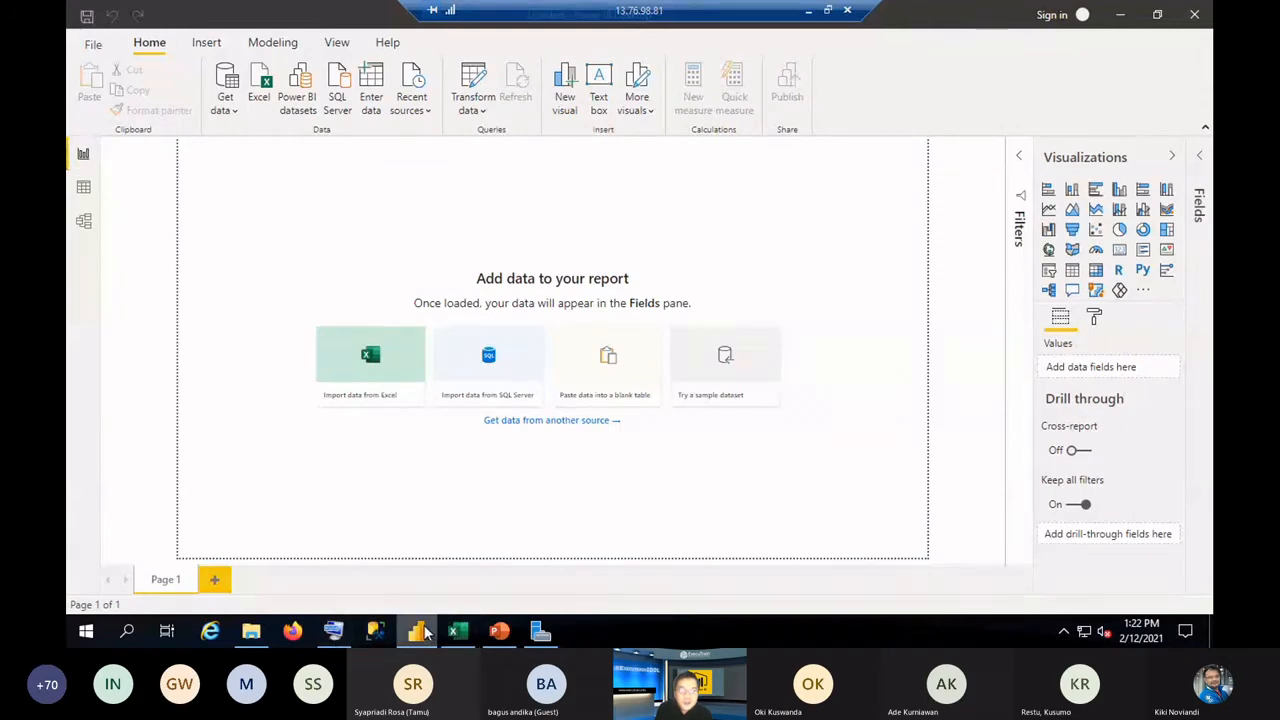
left_click(457, 633)
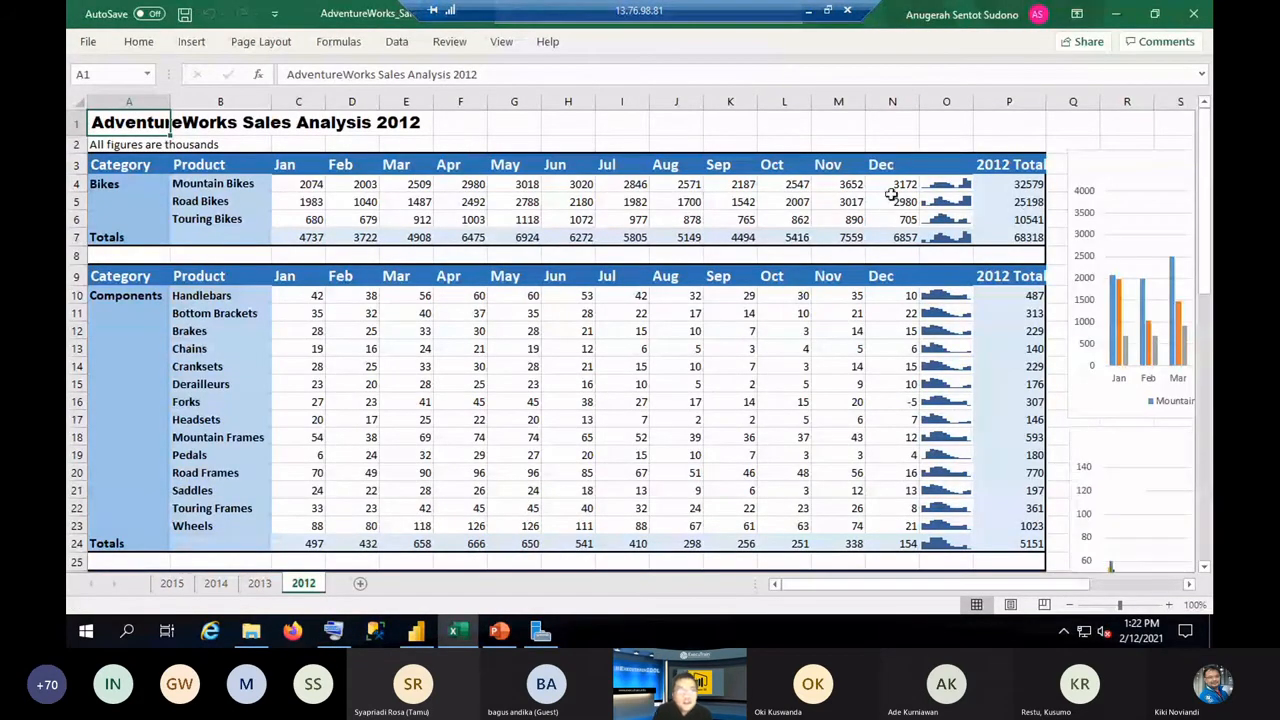
Examine the month columns, yearly total column and charts on the workbook's 2015 sheet.
left_click(171, 583)
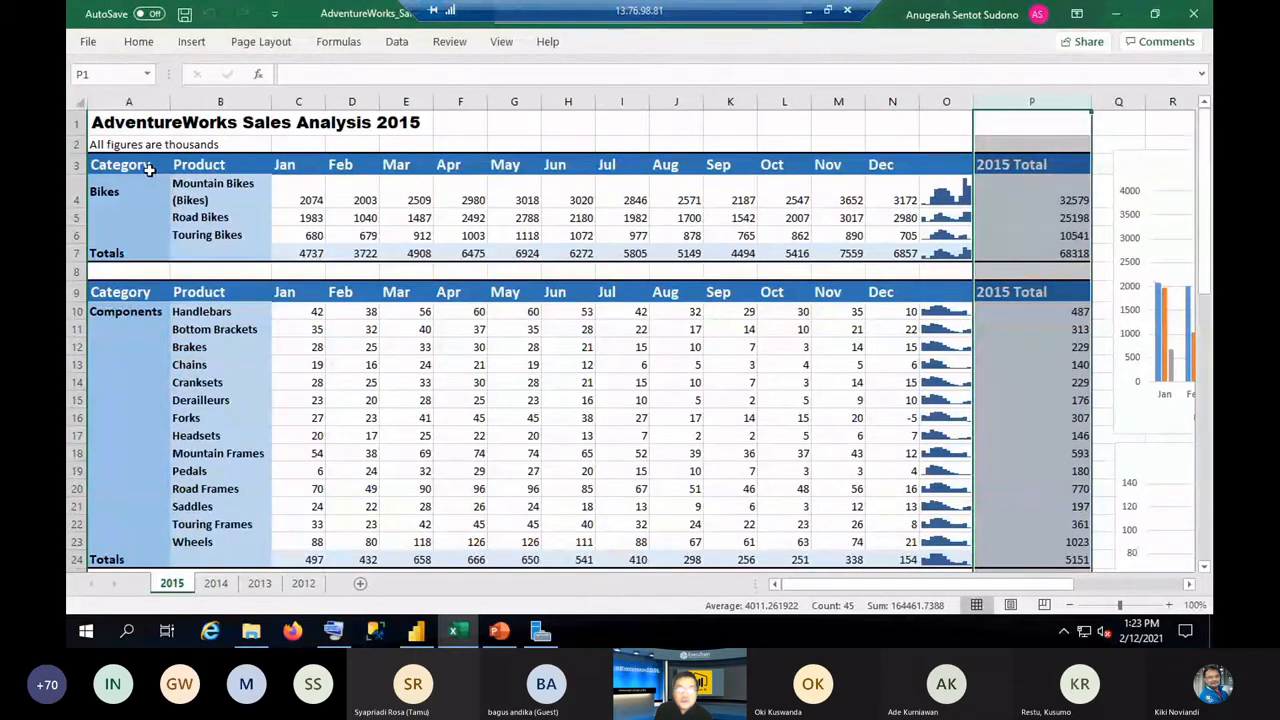
left_click(312, 167)
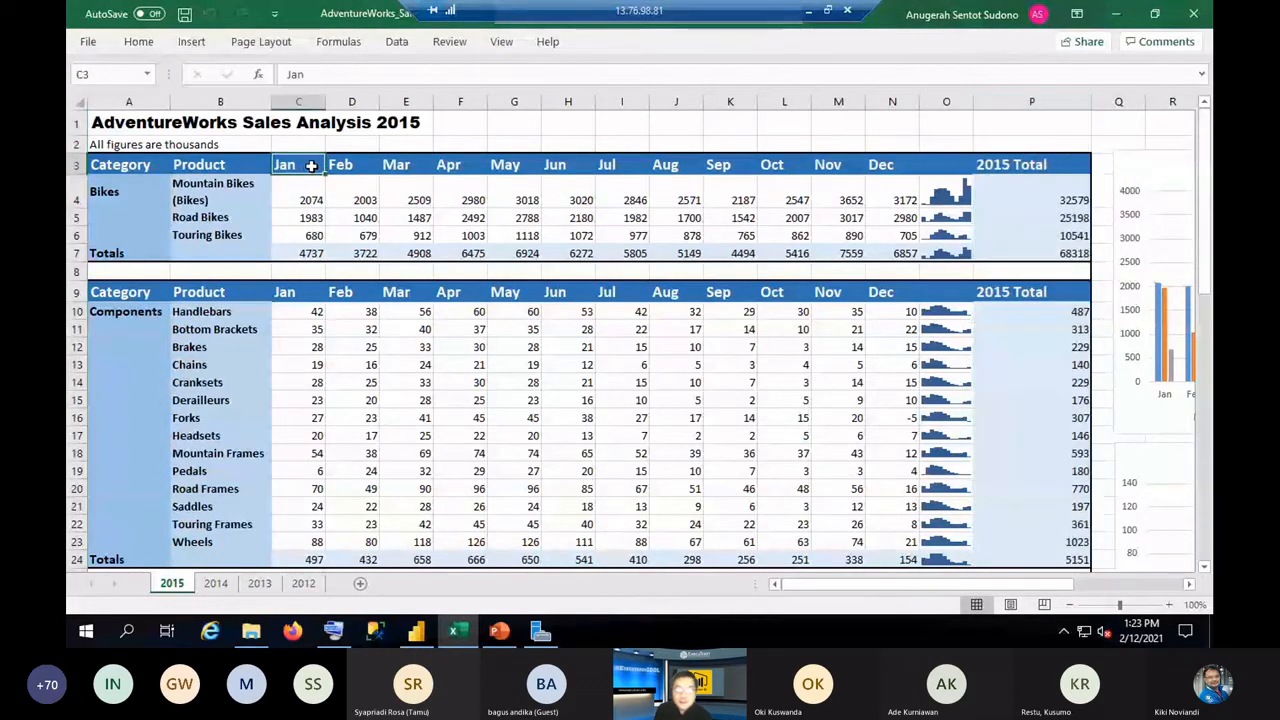
left_click(343, 163)
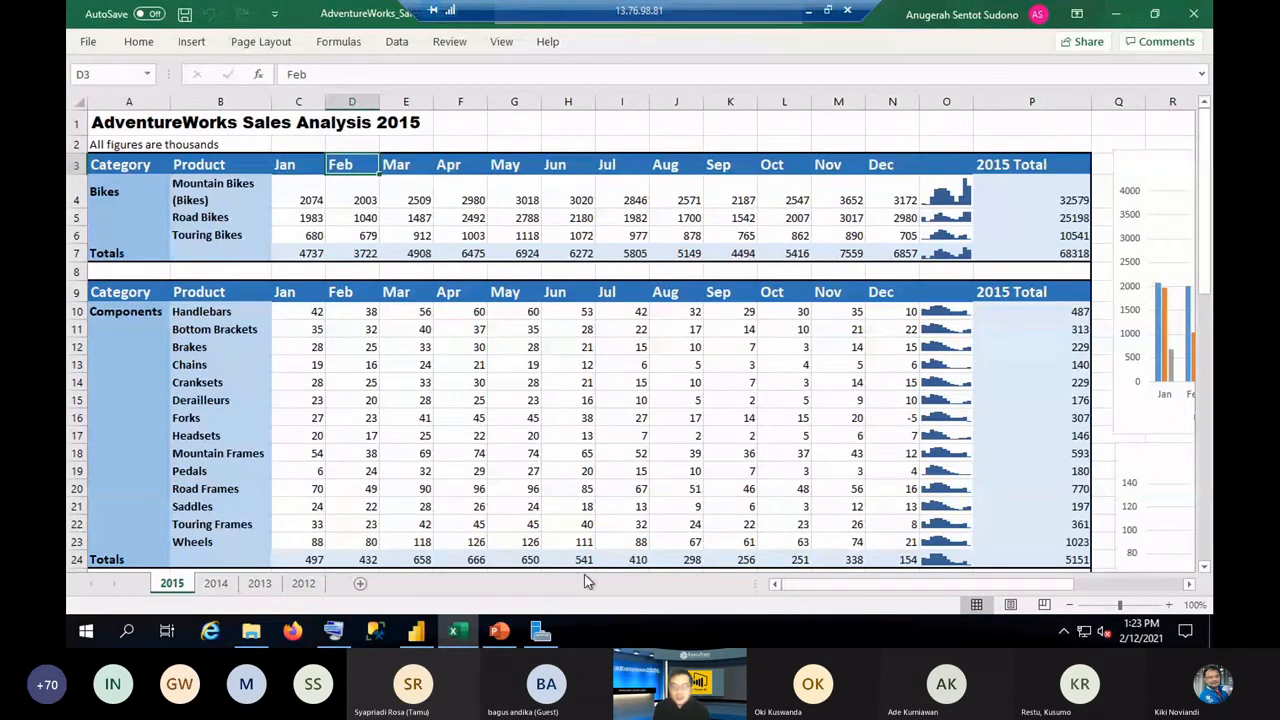
left_click_drag(893, 589, 1122, 591)
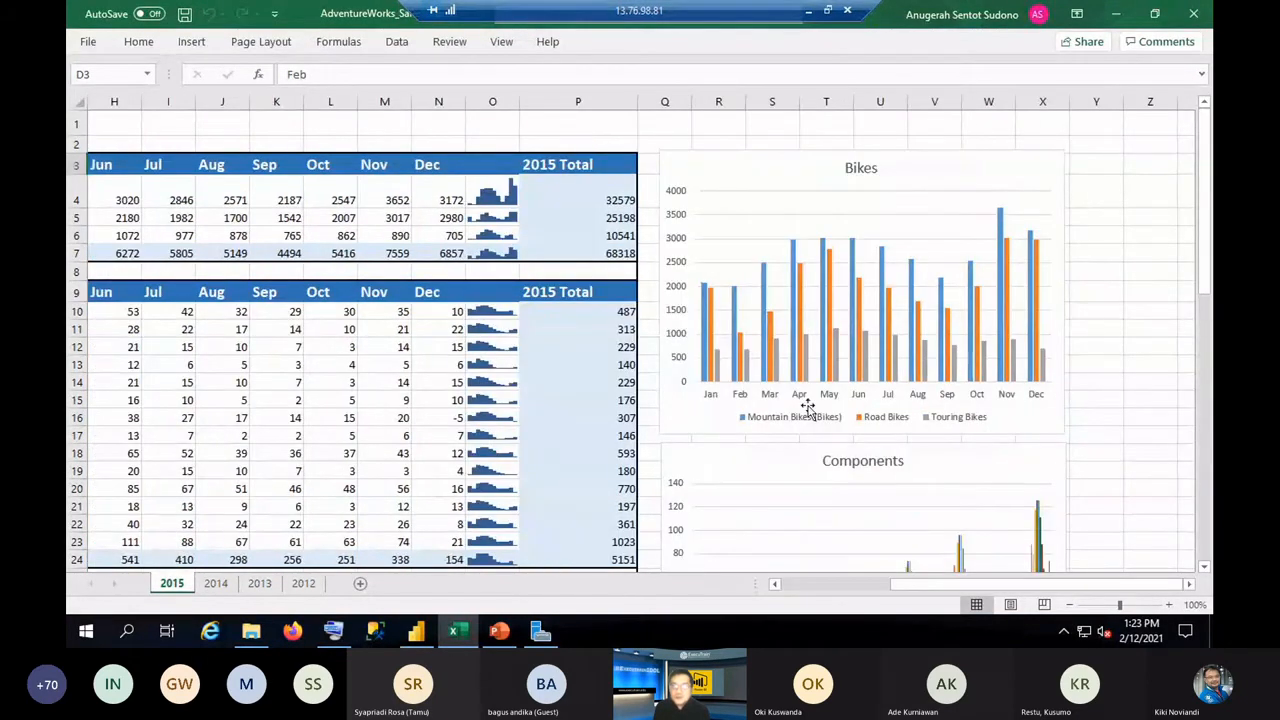
left_click_drag(980, 585, 674, 594)
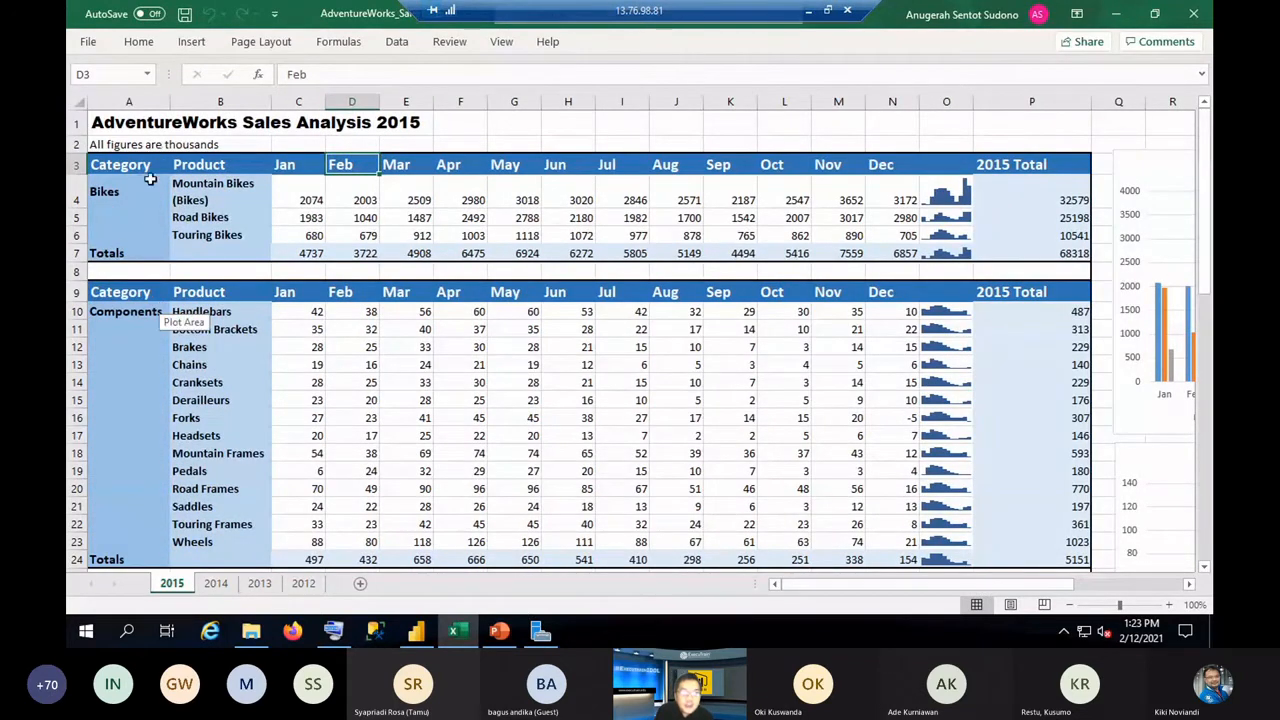
Examine the Bikes, Components, Clothing and Accessories blocks on the 2015 sheet and compare the layout with the 2014 sheet.
left_click(104, 197)
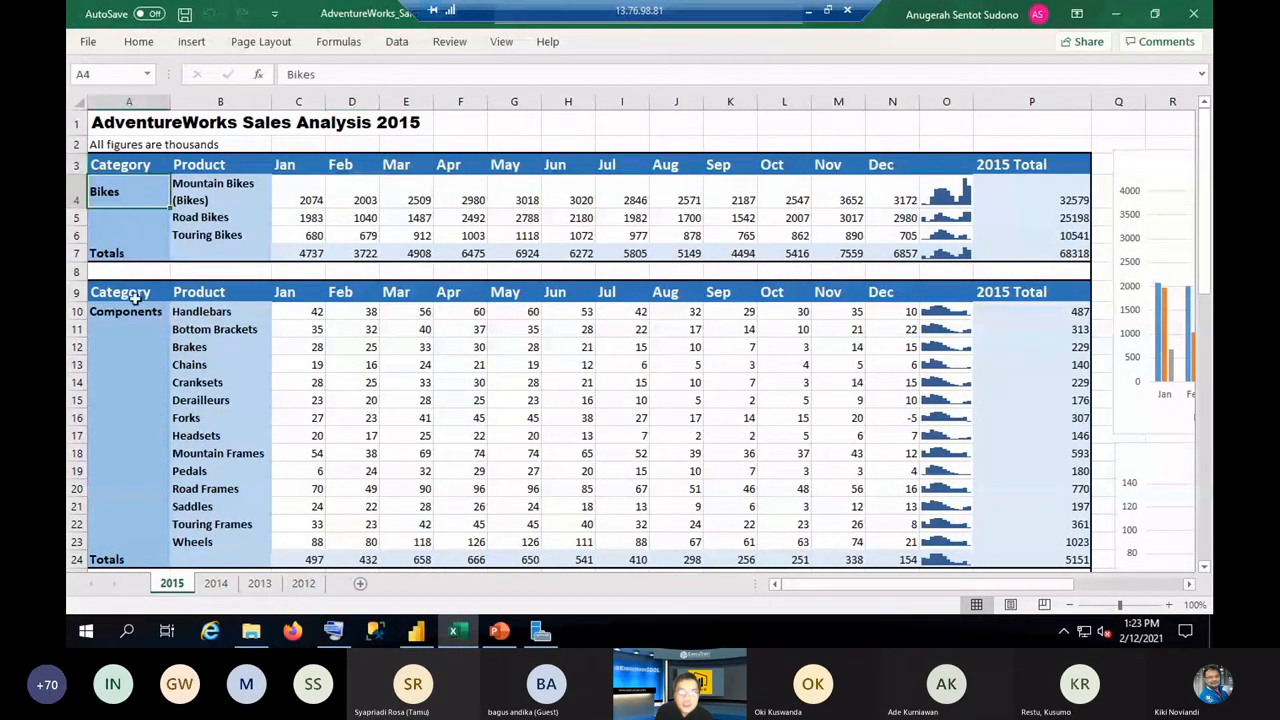
left_click(138, 366)
scroll(125, 370, "down", 1)
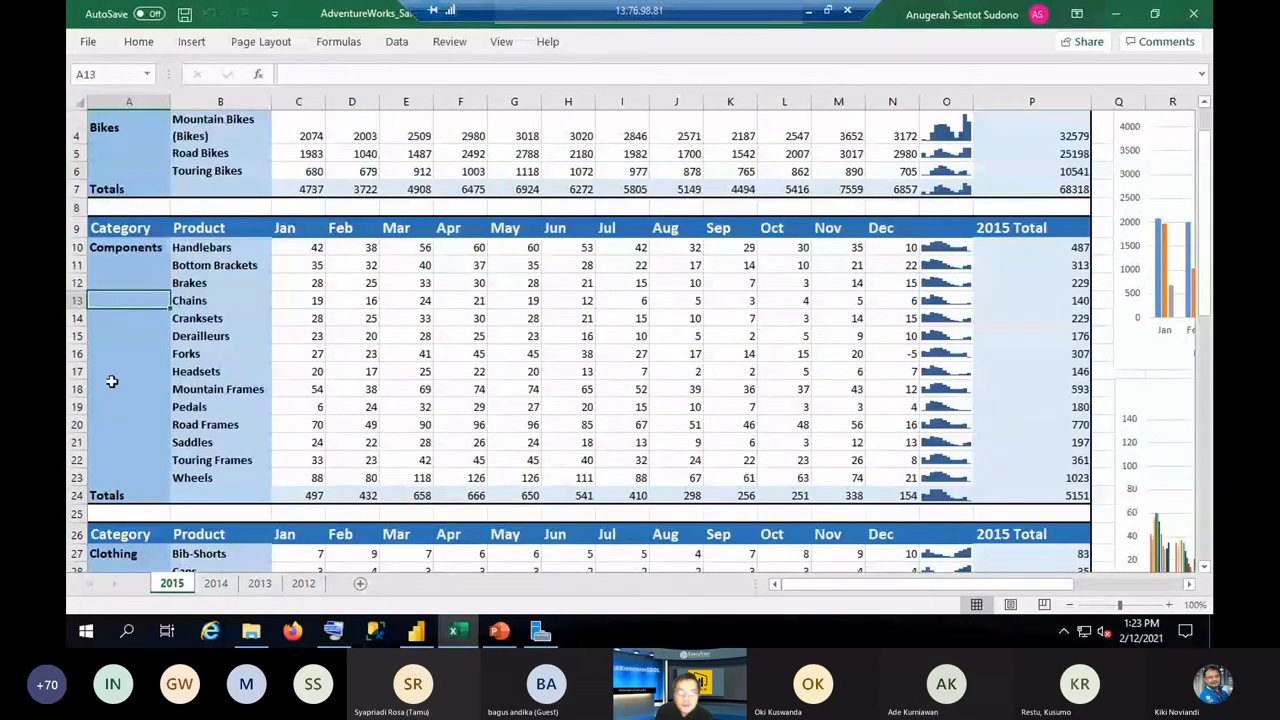
scroll(109, 390, "down", 3)
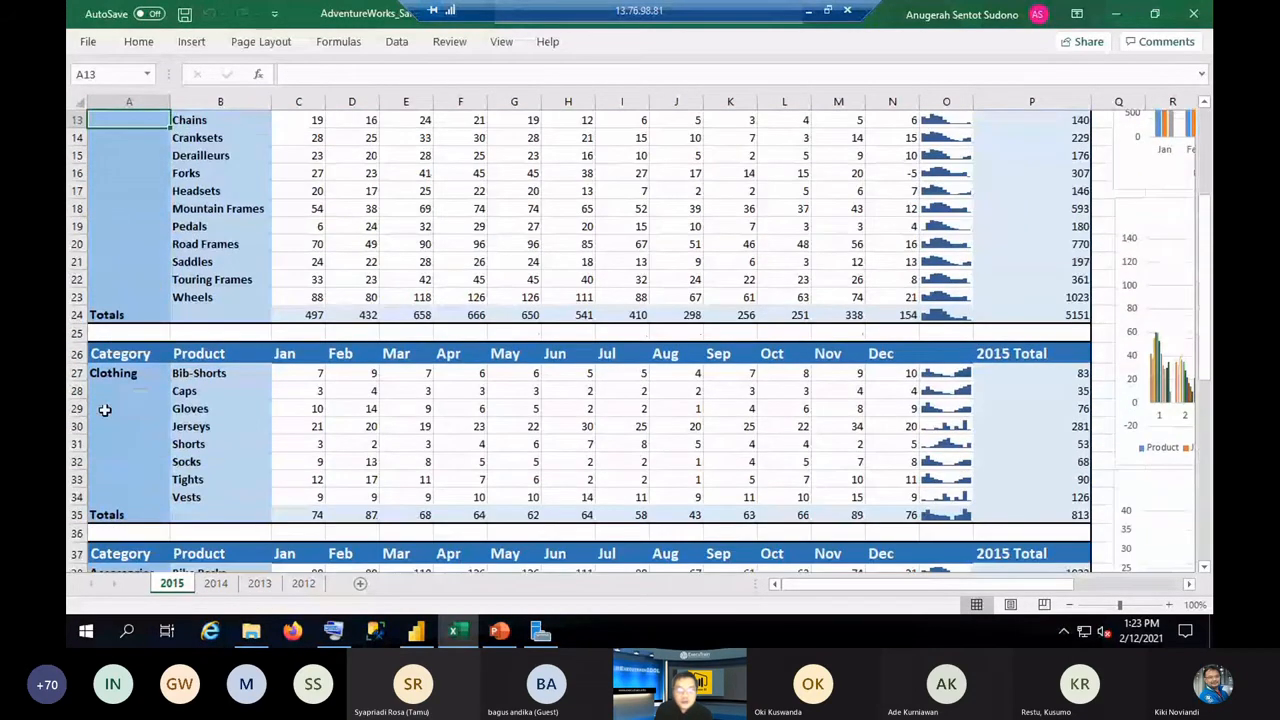
left_click(115, 391)
scroll(128, 400, "down", 2)
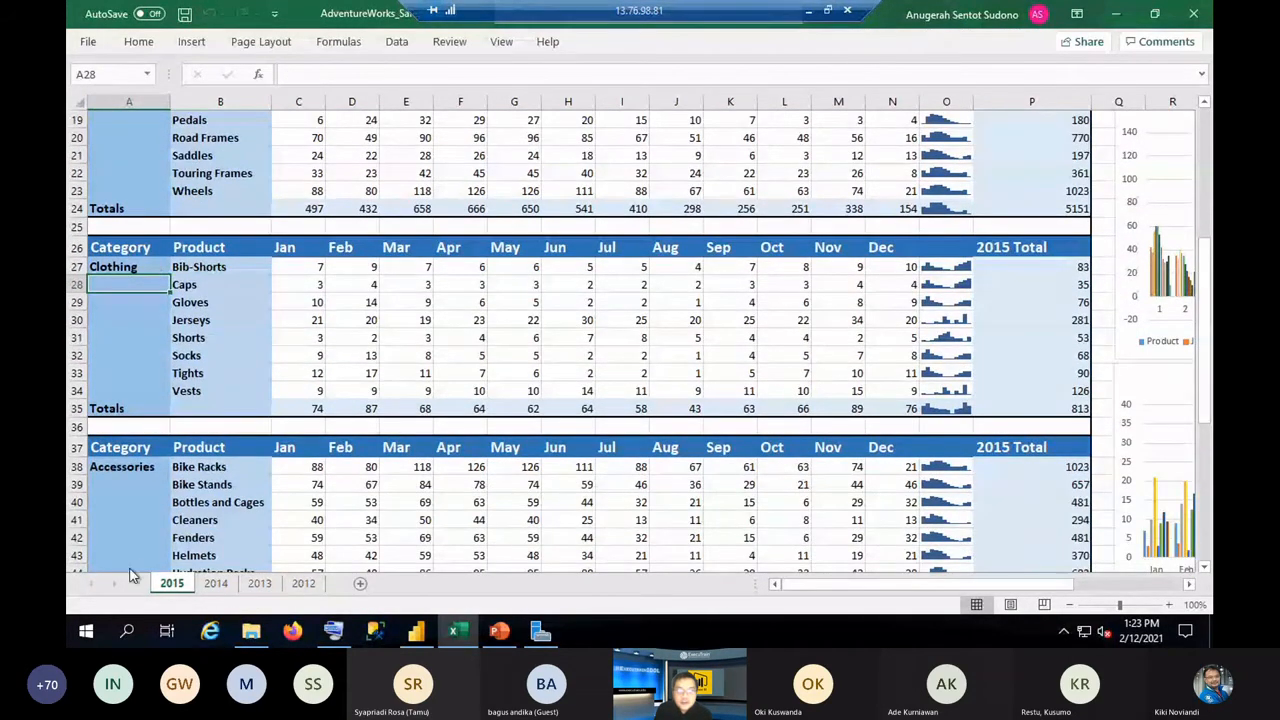
left_click(122, 519)
scroll(122, 411, "down", 5)
scroll(122, 411, "up", 11)
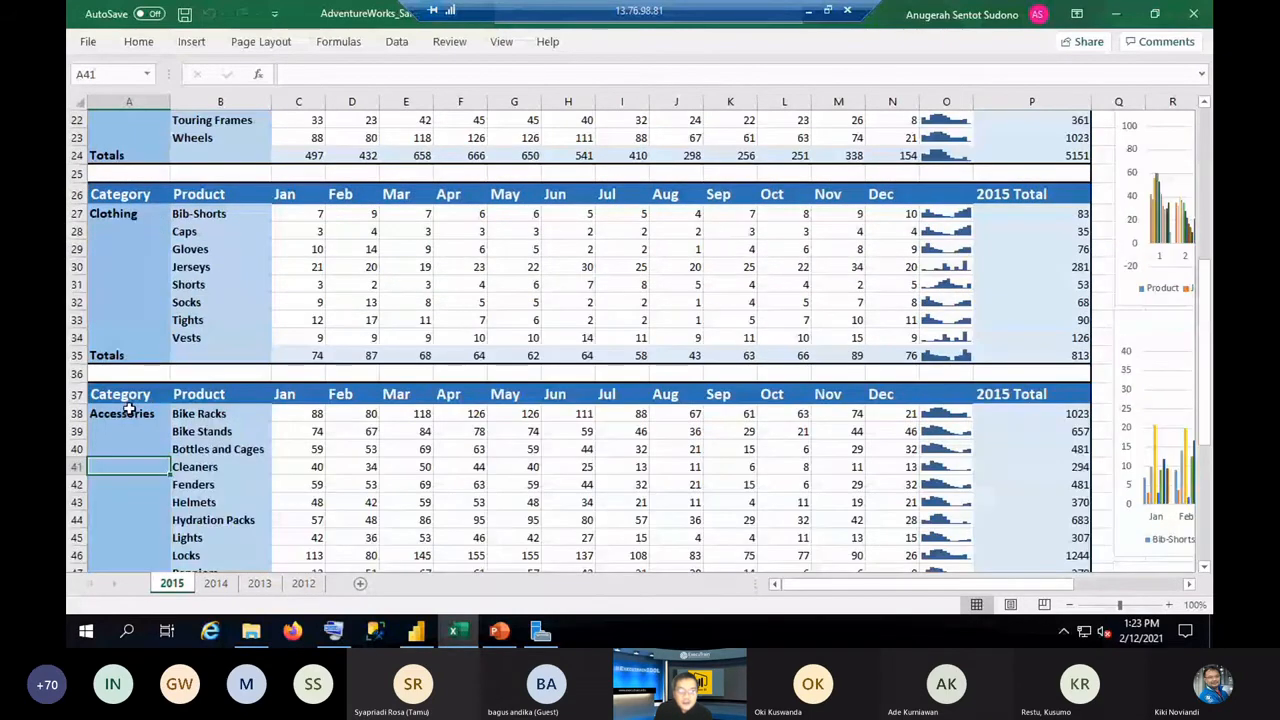
left_click(216, 584)
left_click(172, 584)
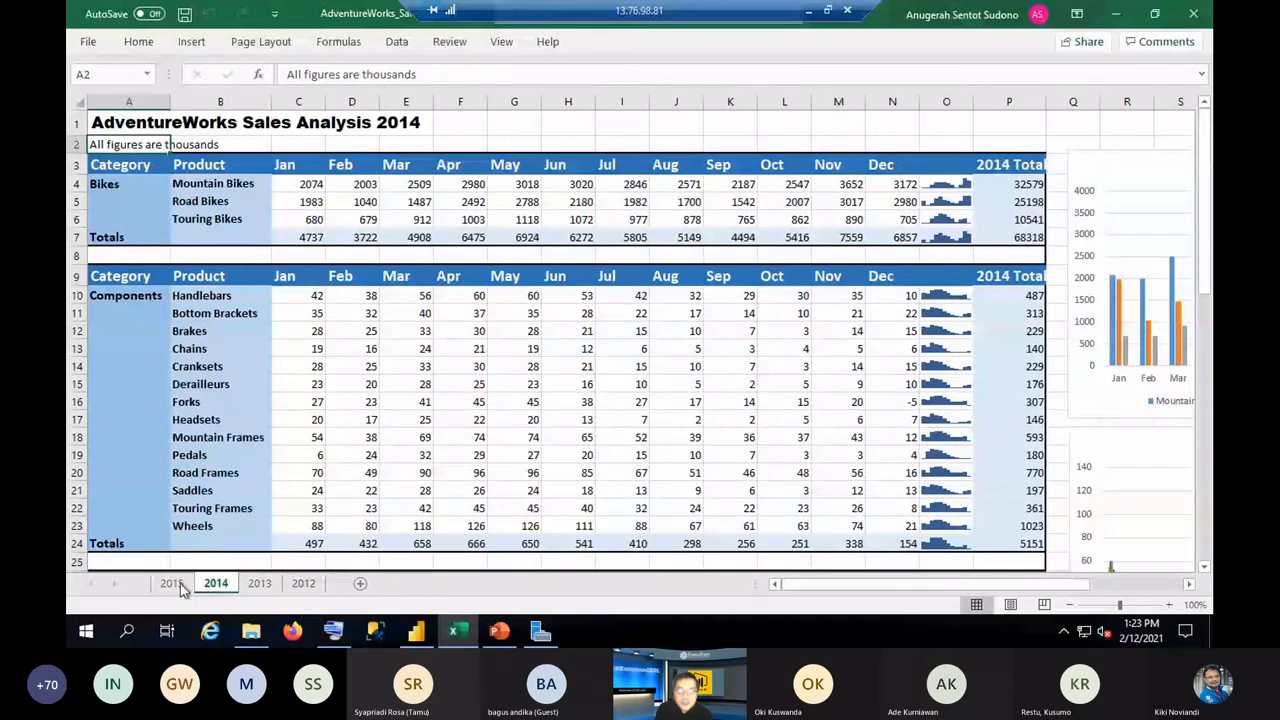
Compare the layout of the 2015, 2014, 2013 and 2012 sheets in the AdventureWorks_Sales workbook.
left_click(179, 586)
left_click(216, 584)
left_click(172, 584)
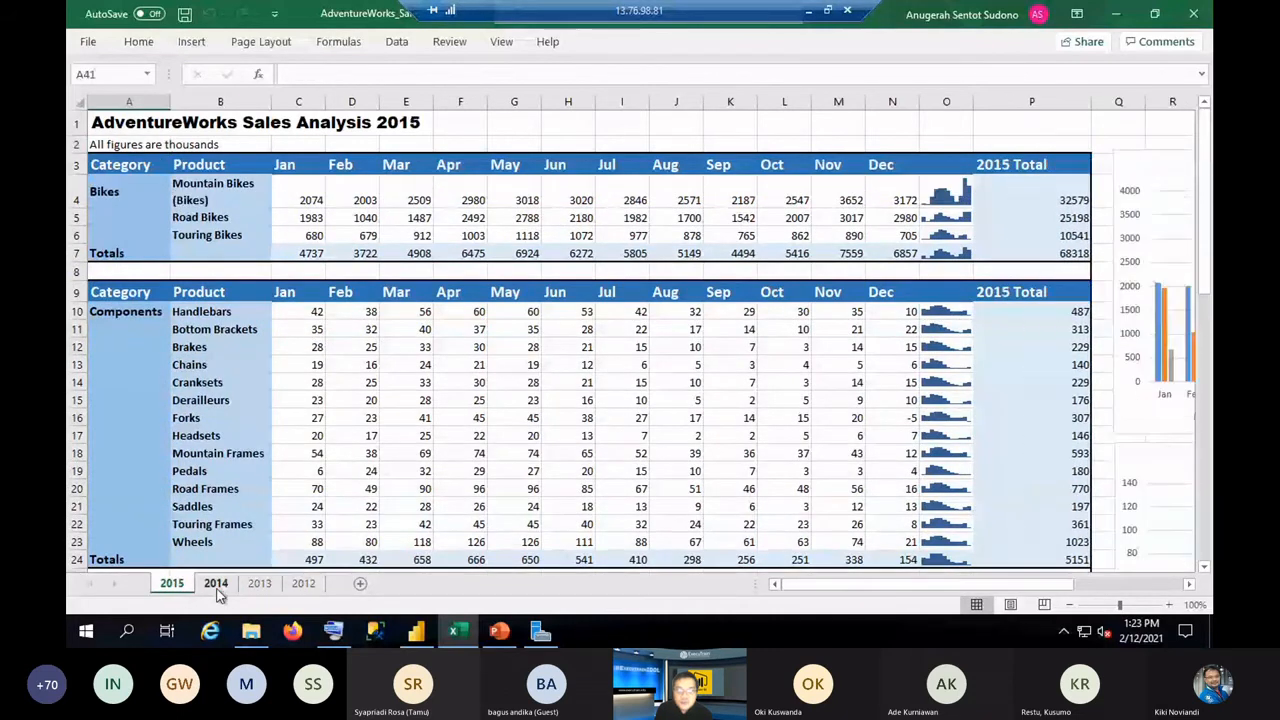
left_click(216, 584)
left_click(172, 584)
left_click(216, 584)
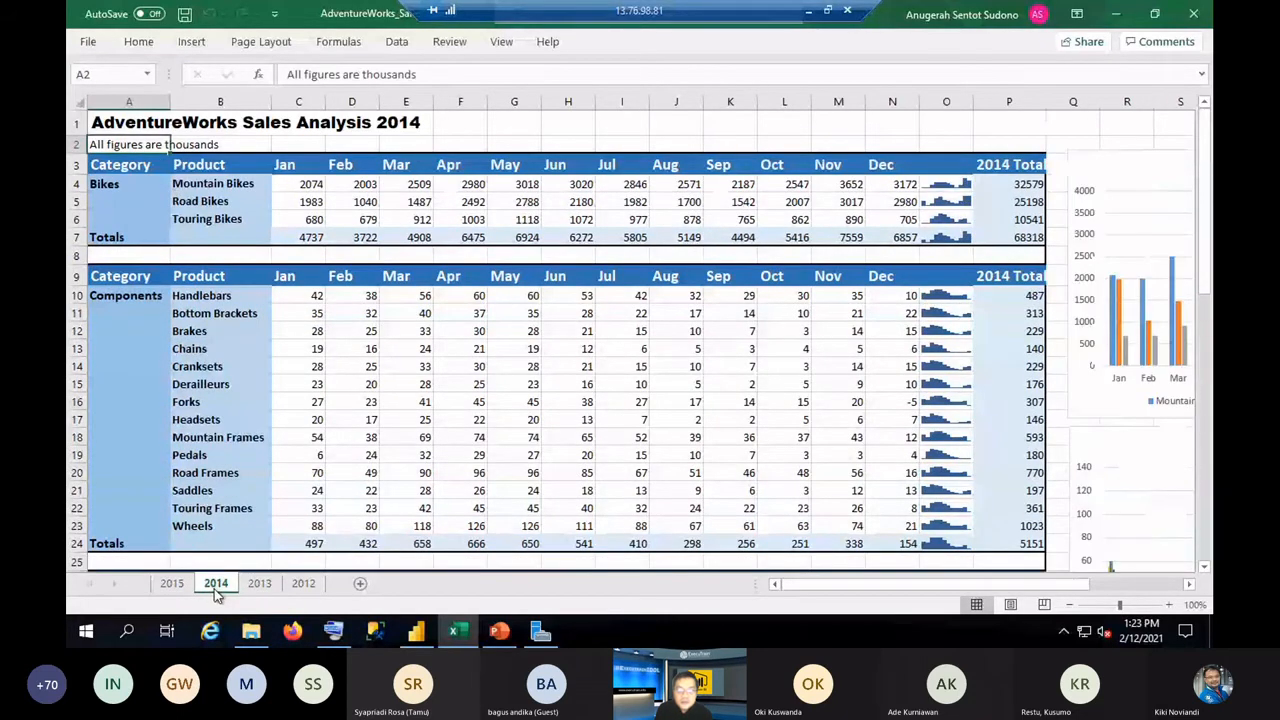
left_click(259, 584)
left_click(303, 584)
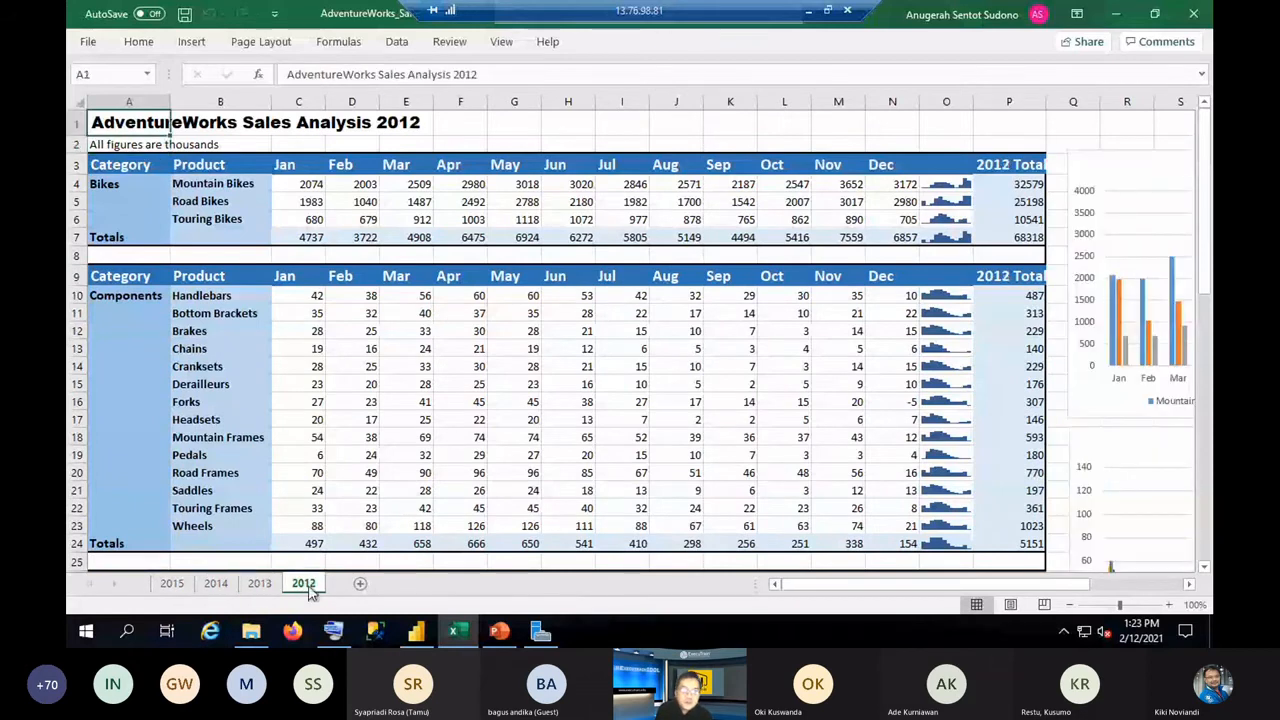
left_click(172, 584)
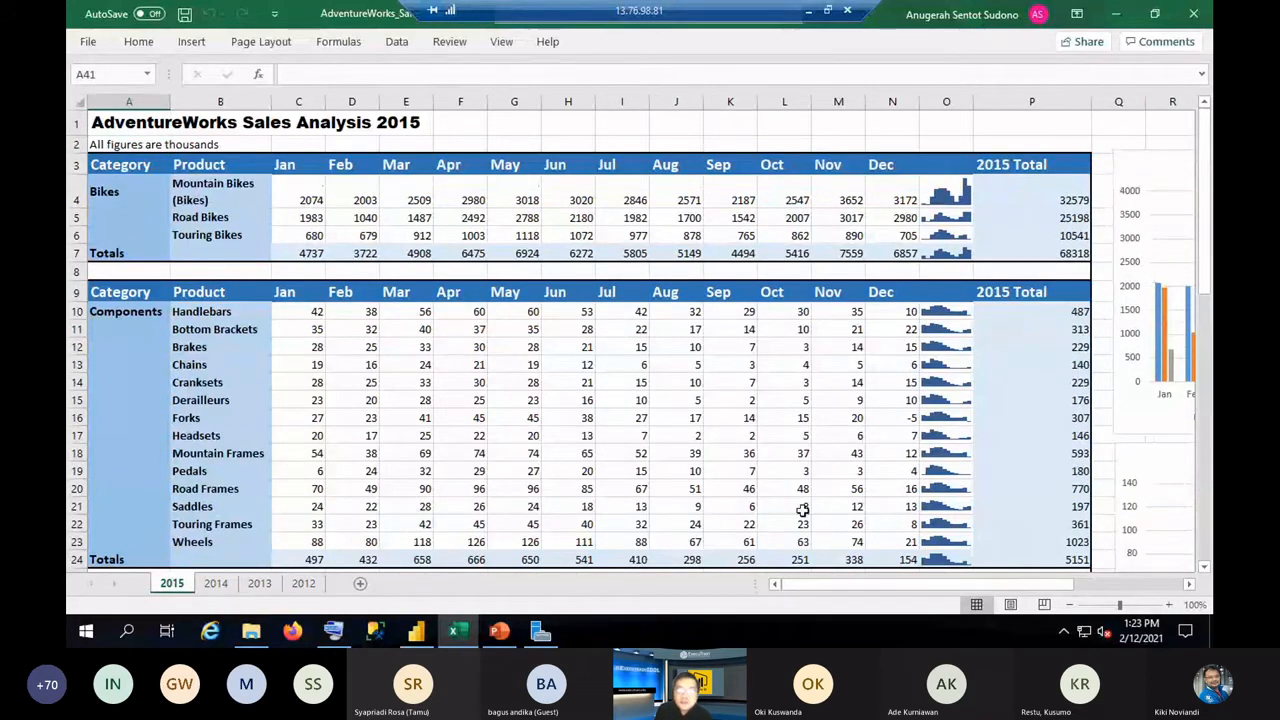
Close the workbook and, back in Power BI Desktop, open the 2015 sheet of AdventureWorks_Sales for transformation in Power Query Editor.
left_click(1193, 15)
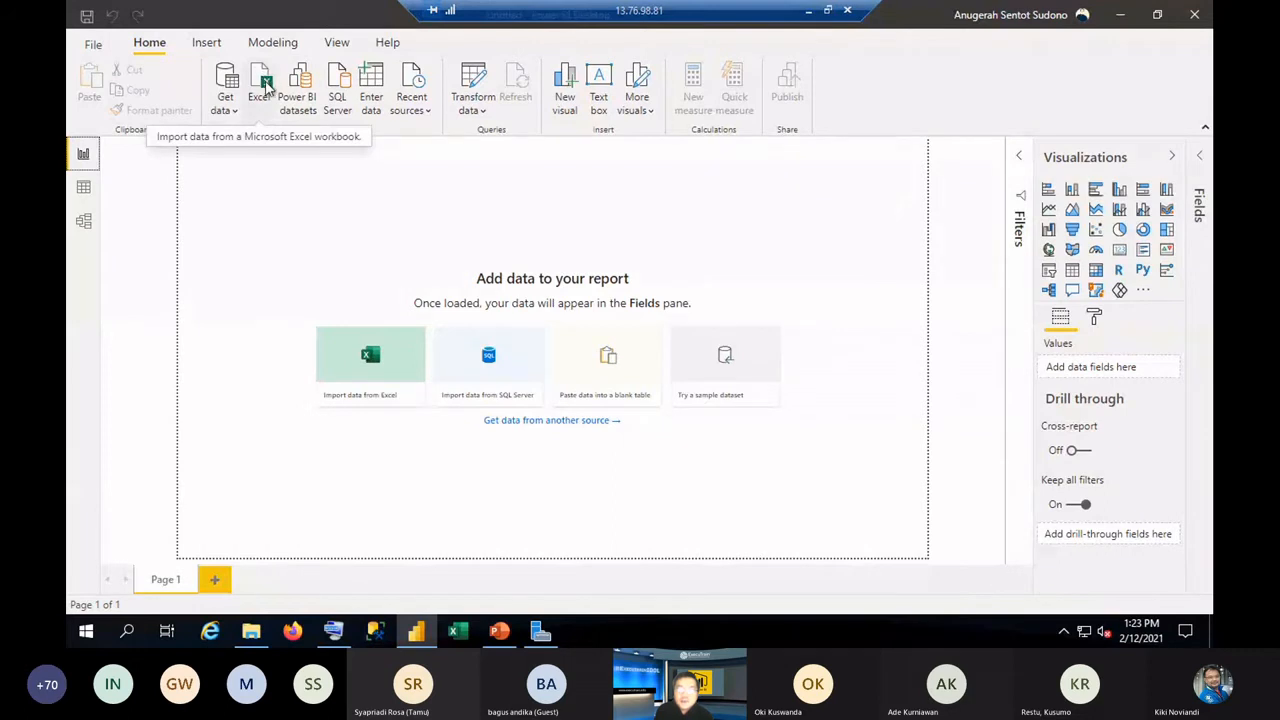
left_click(264, 86)
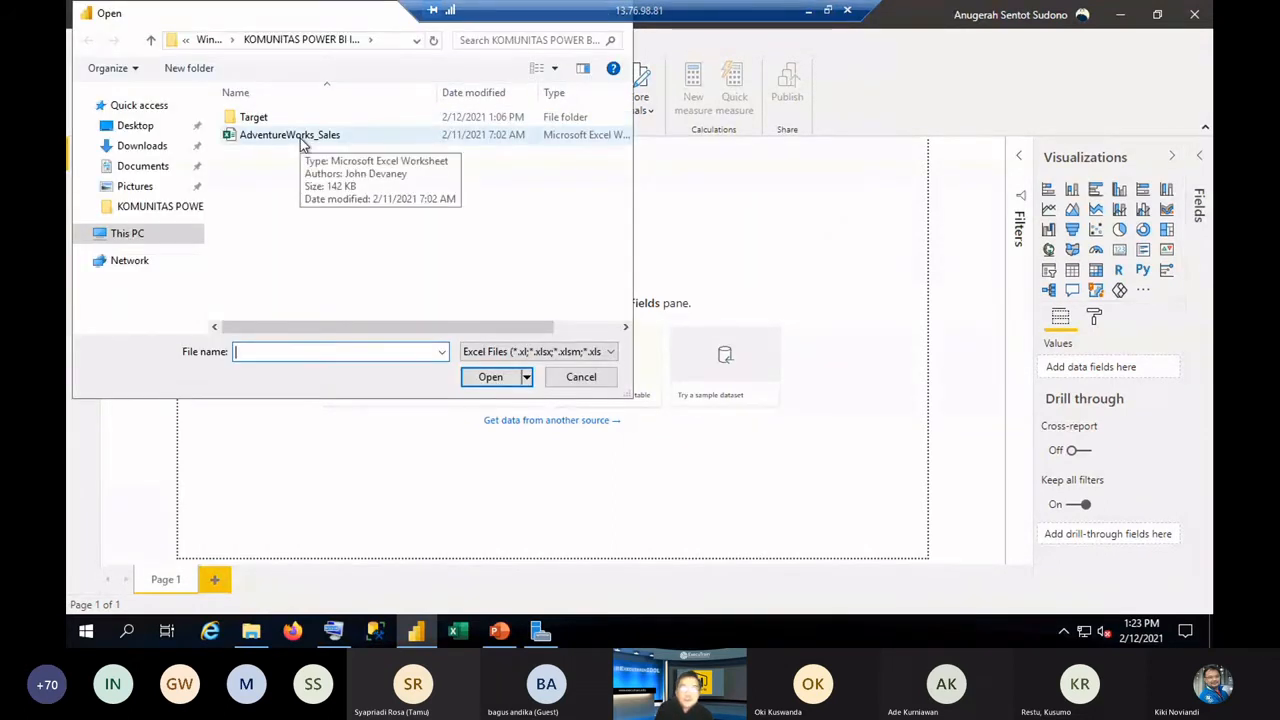
left_click(305, 138)
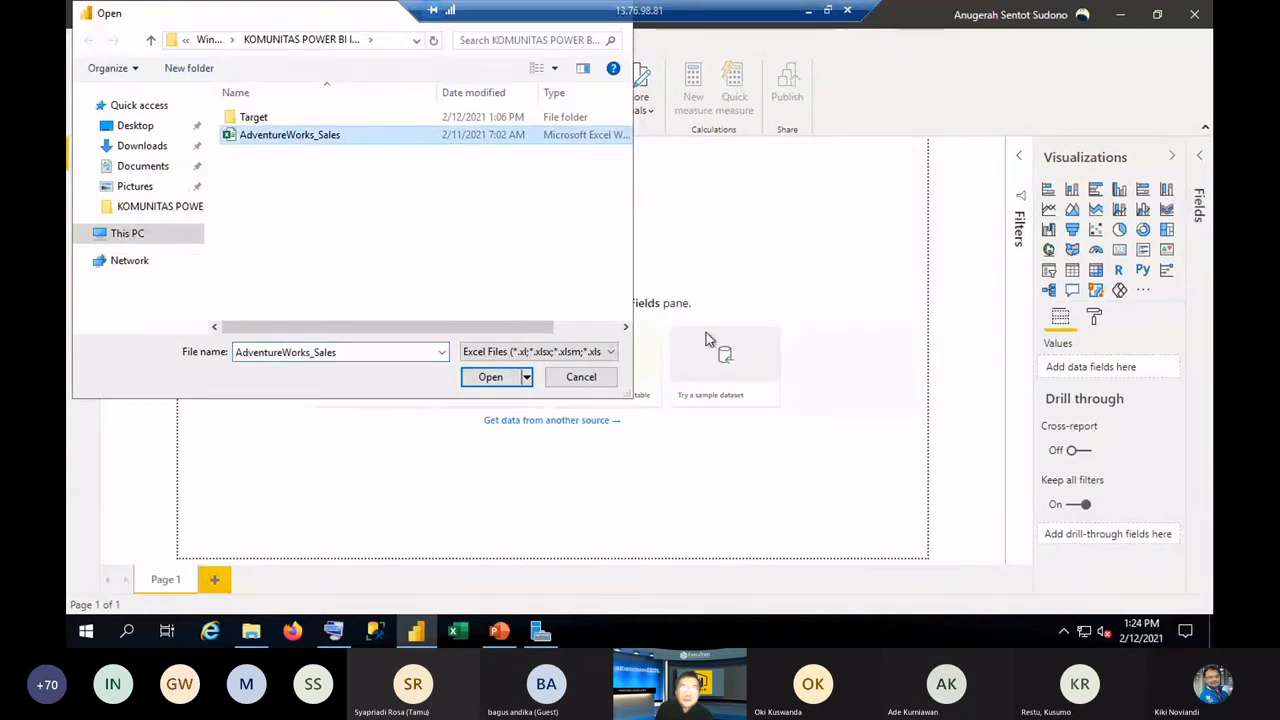
double_click(345, 143)
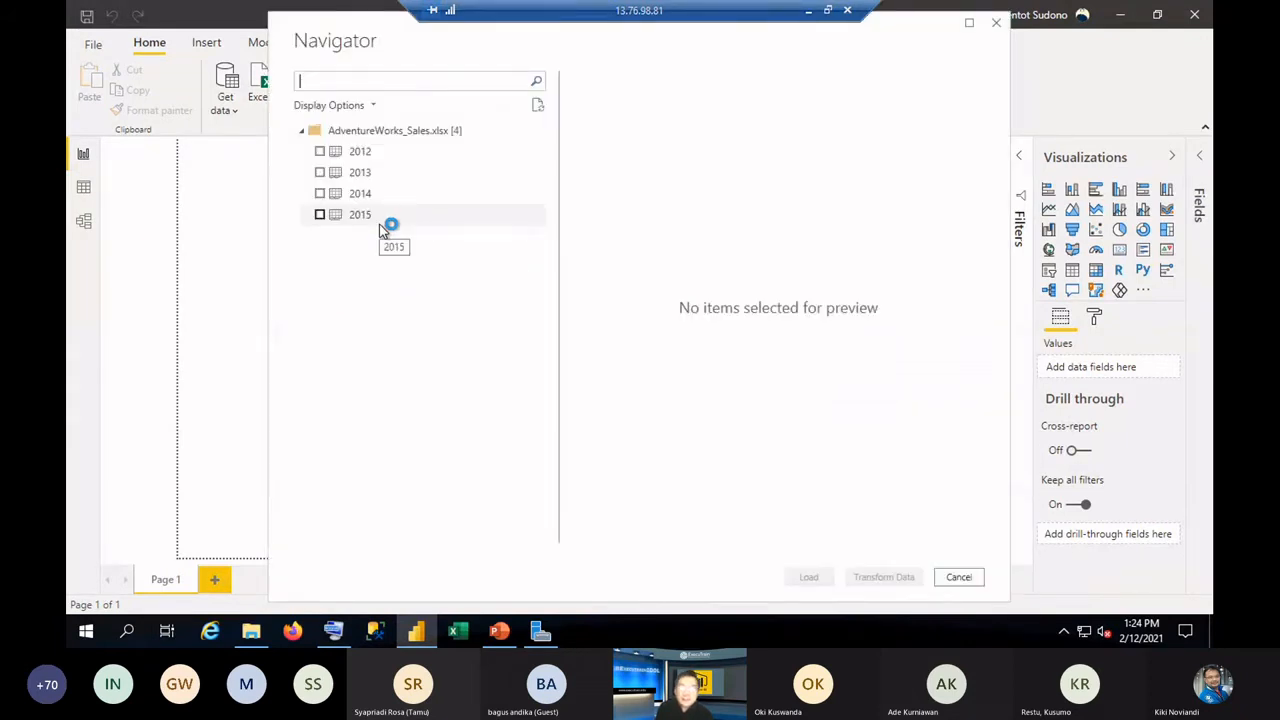
left_click(320, 215)
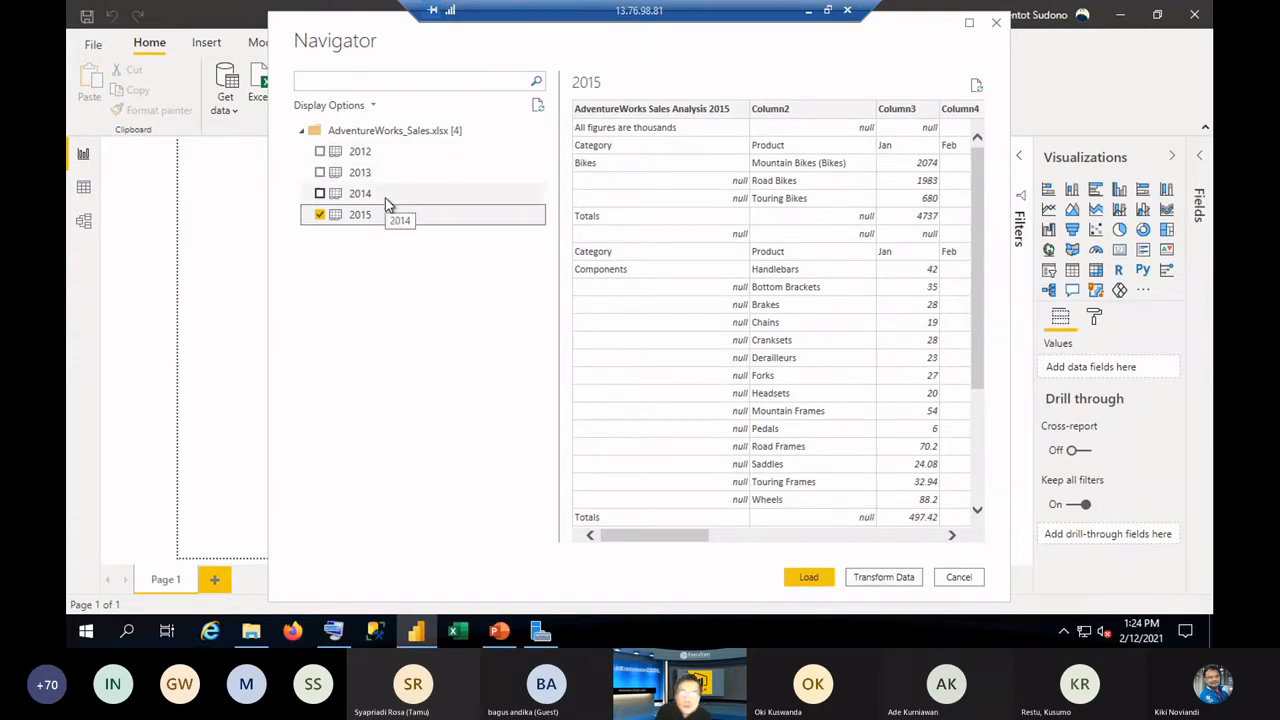
left_click(884, 577)
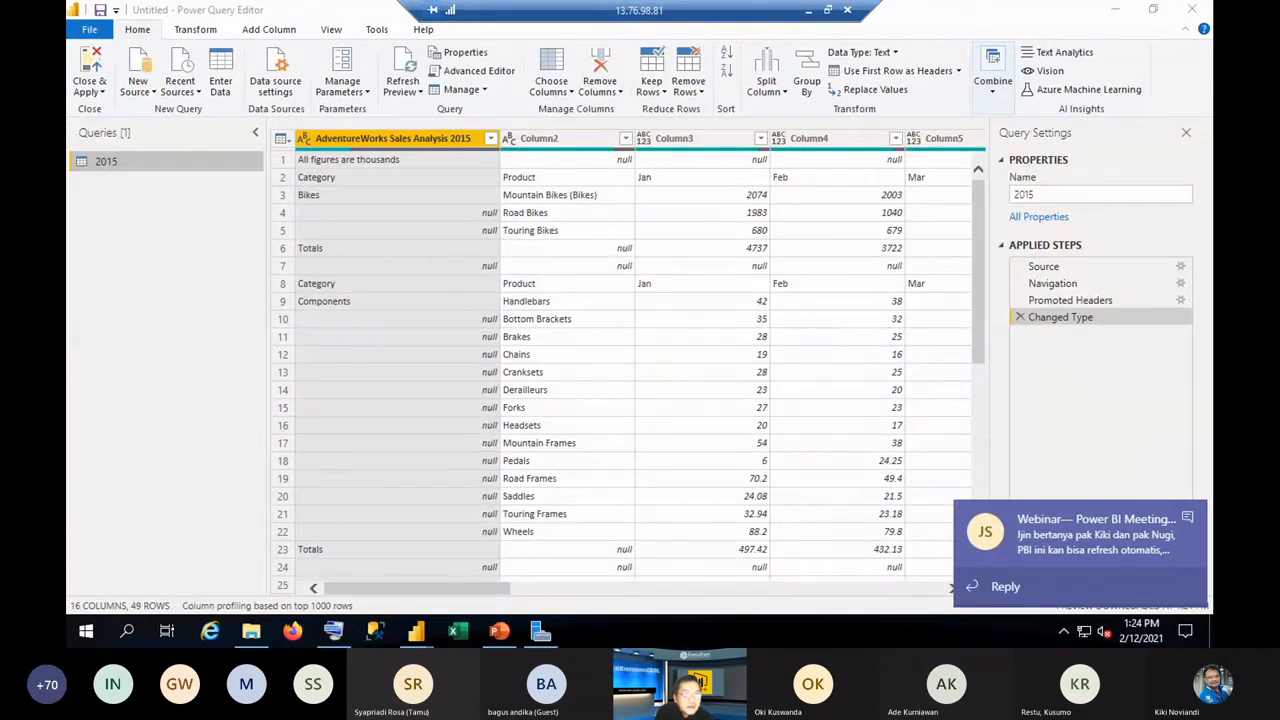
Dismiss the chat notification, hide the query settings and examine the first row across the 2015 query's columns.
left_click(1190, 517)
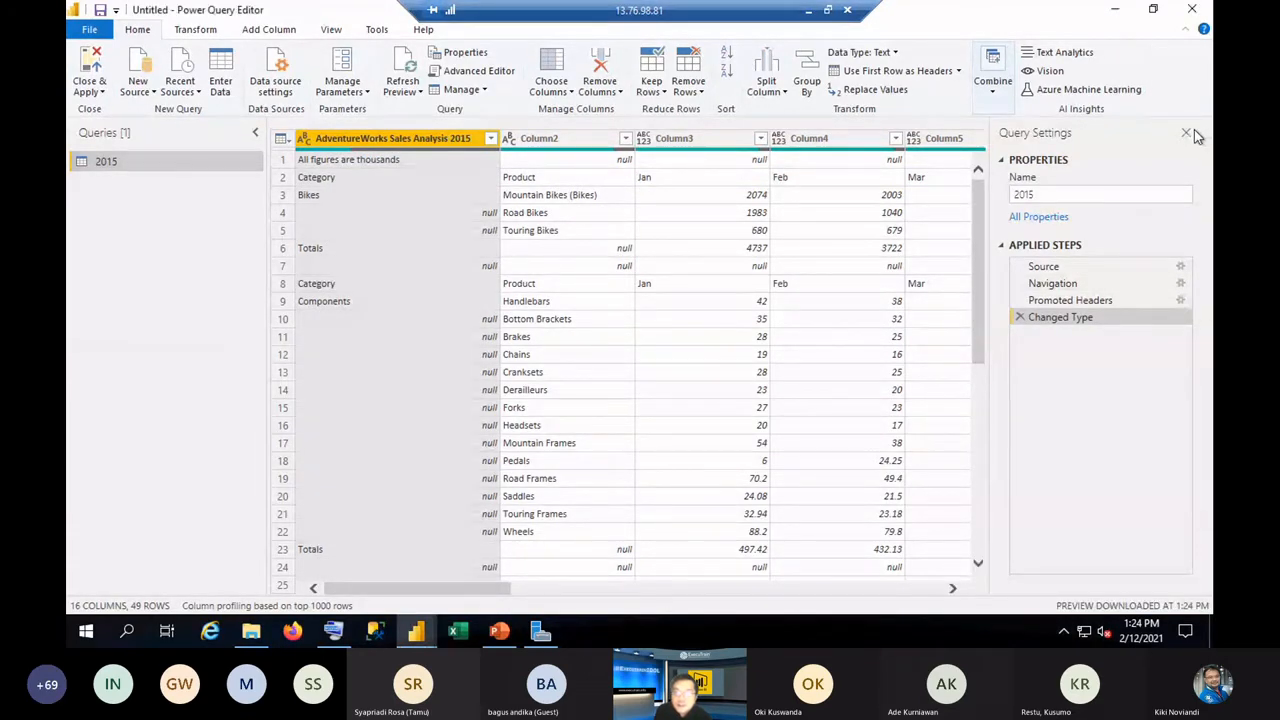
left_click(1186, 134)
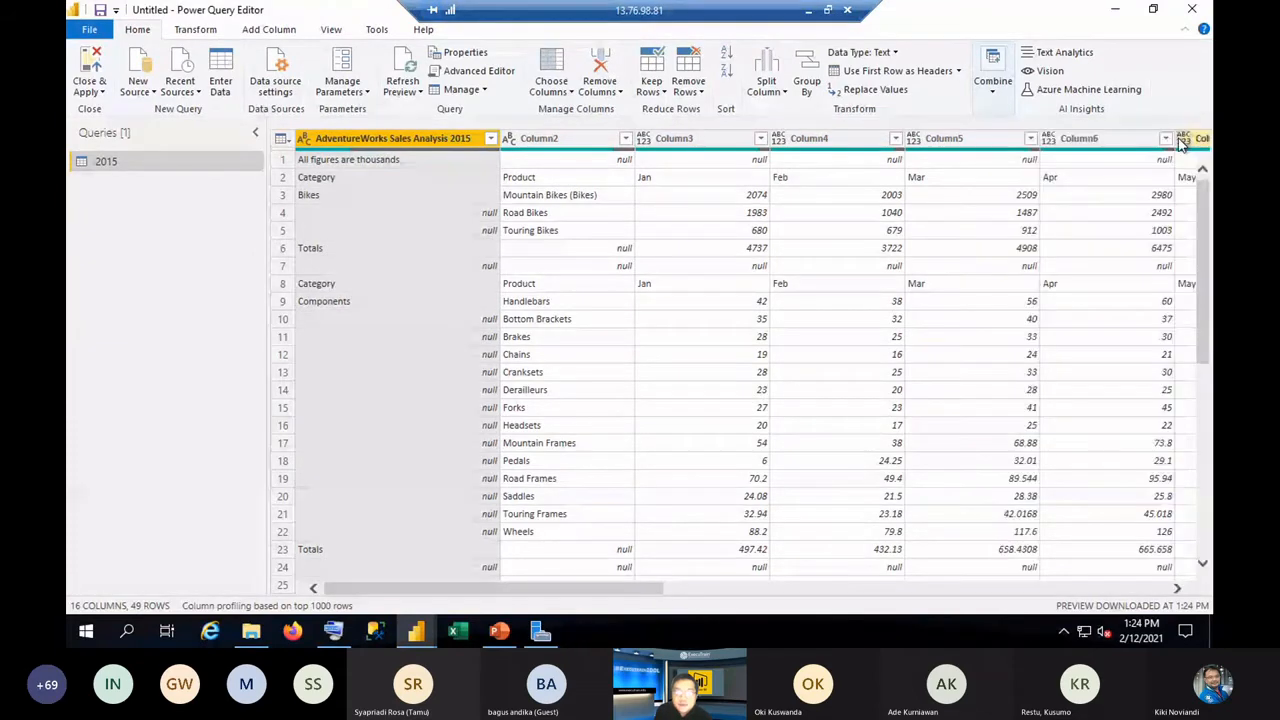
left_click(392, 165)
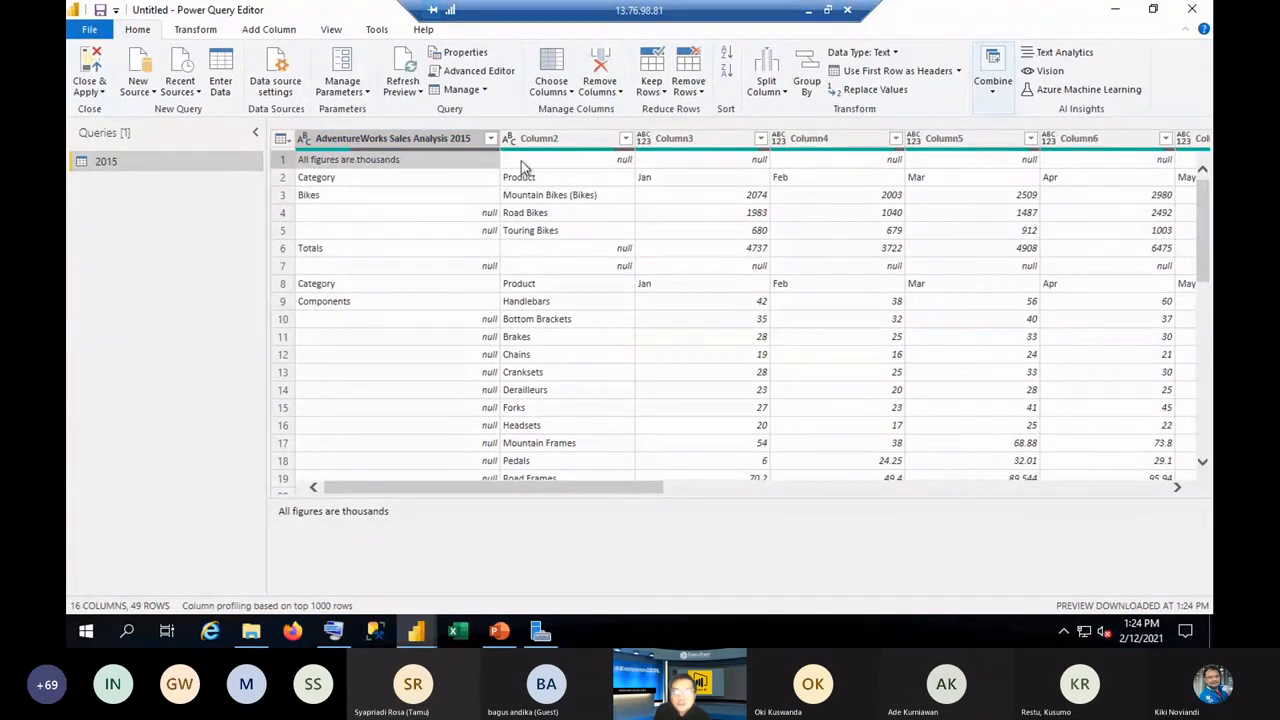
left_click_drag(645, 490, 1190, 490)
left_click_drag(936, 488, 437, 457)
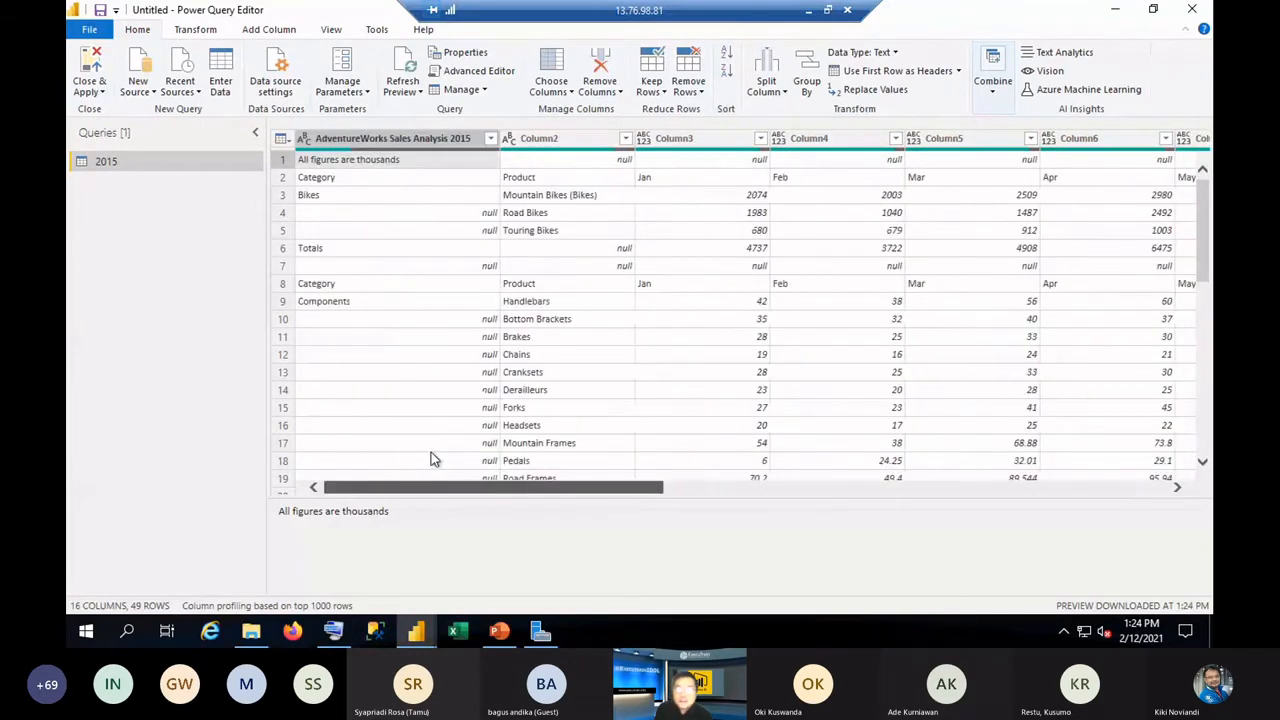
Remove the top 1 row, containing "All figures are thousands", from the 2015 query.
left_click(702, 92)
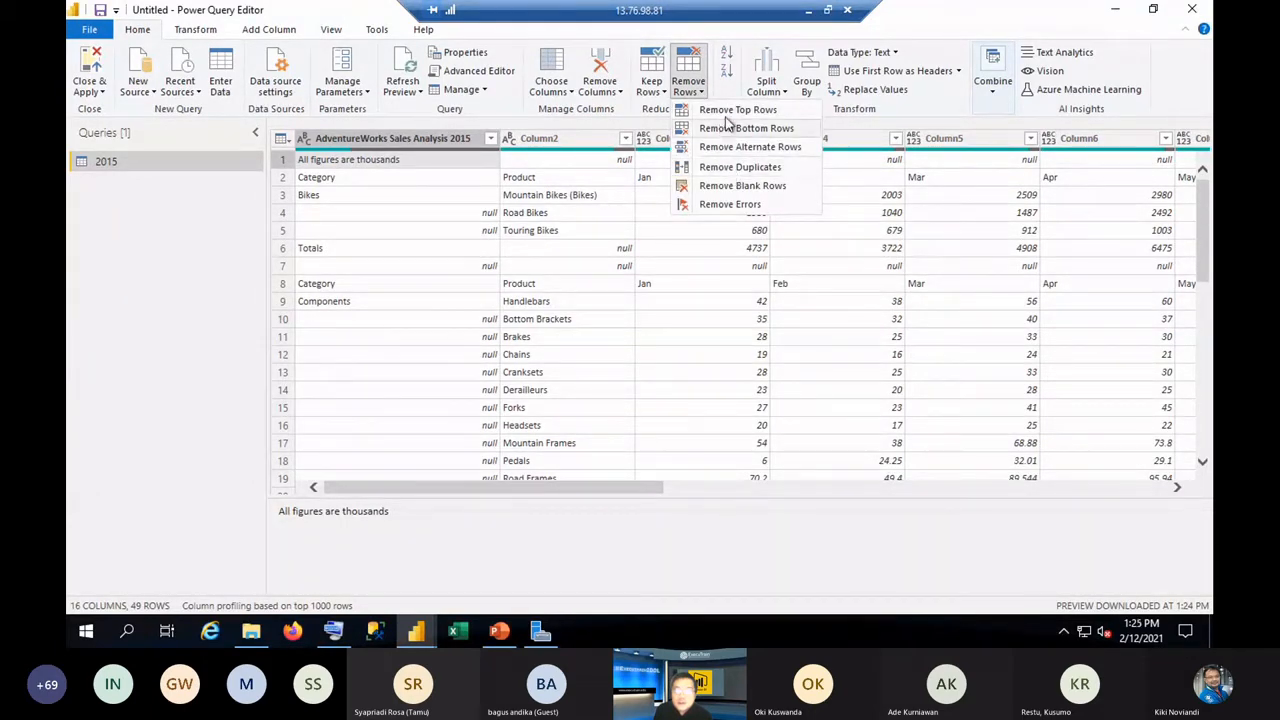
left_click(732, 112)
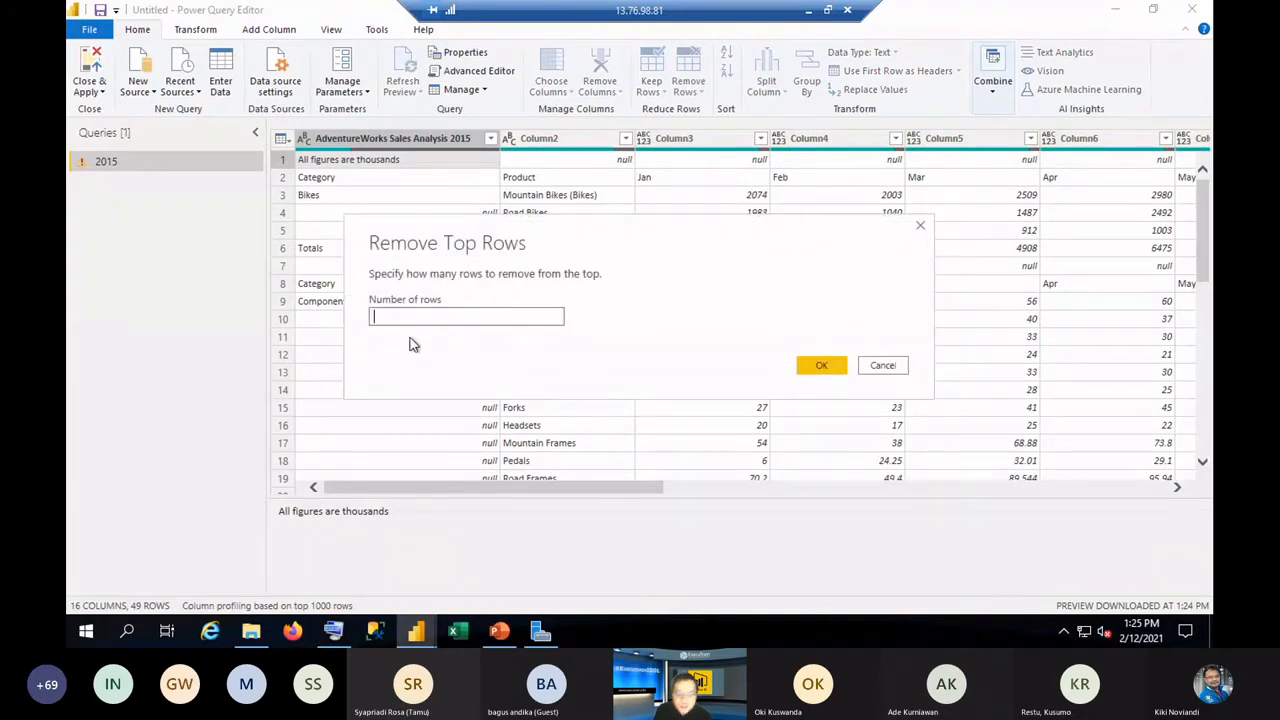
type("1")
left_click(822, 365)
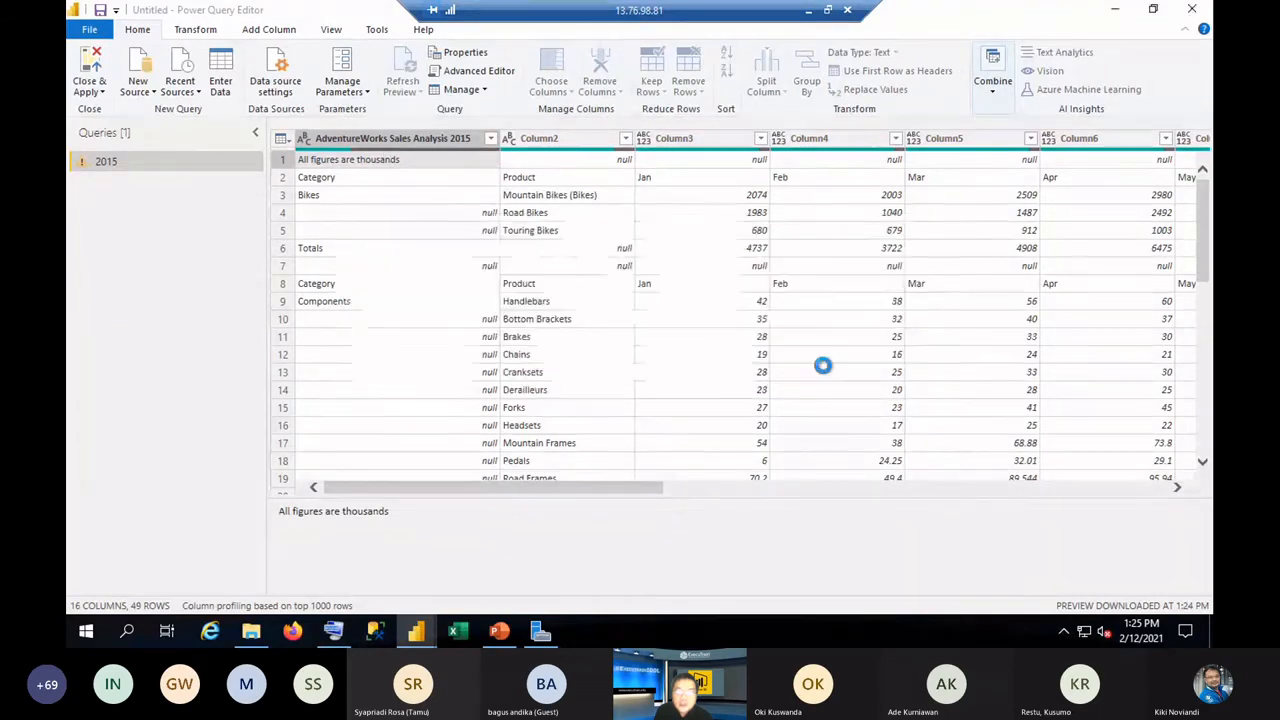
left_click_drag(662, 588, 299, 303)
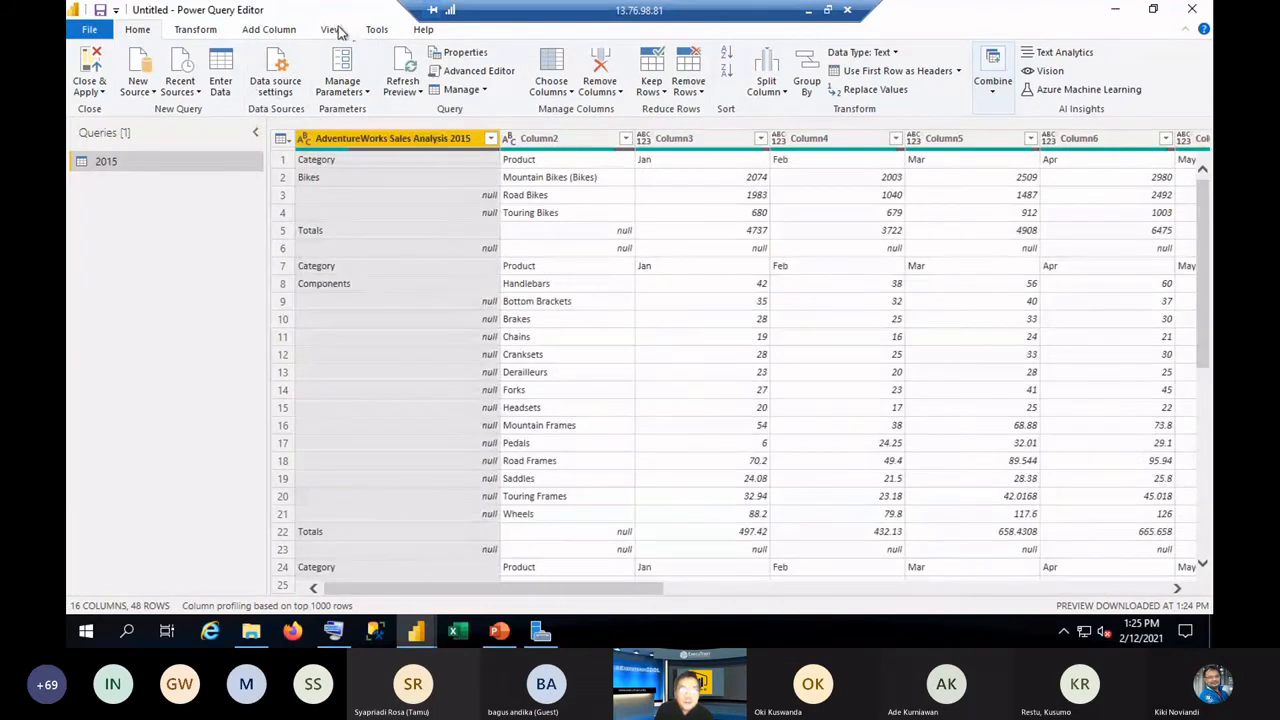
Display the query settings and delete the Removed Top Rows step from the 2015 query.
left_click(338, 30)
left_click(92, 72)
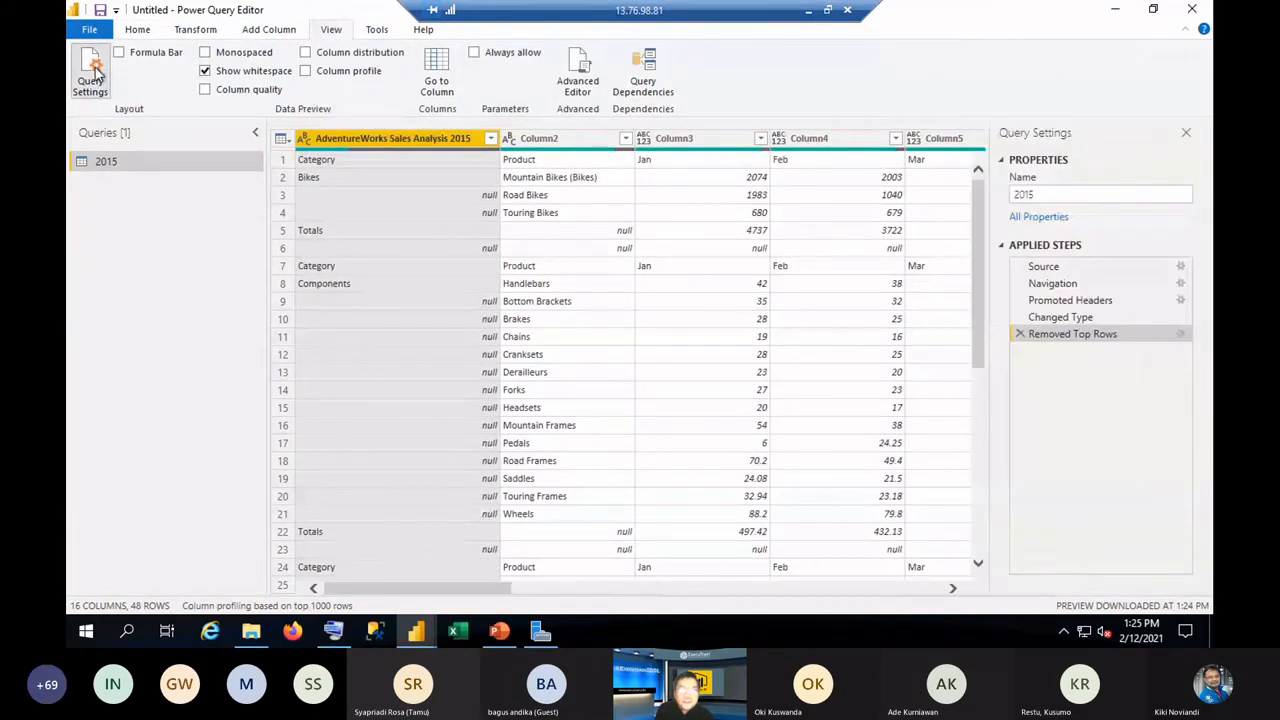
right_click(1080, 347)
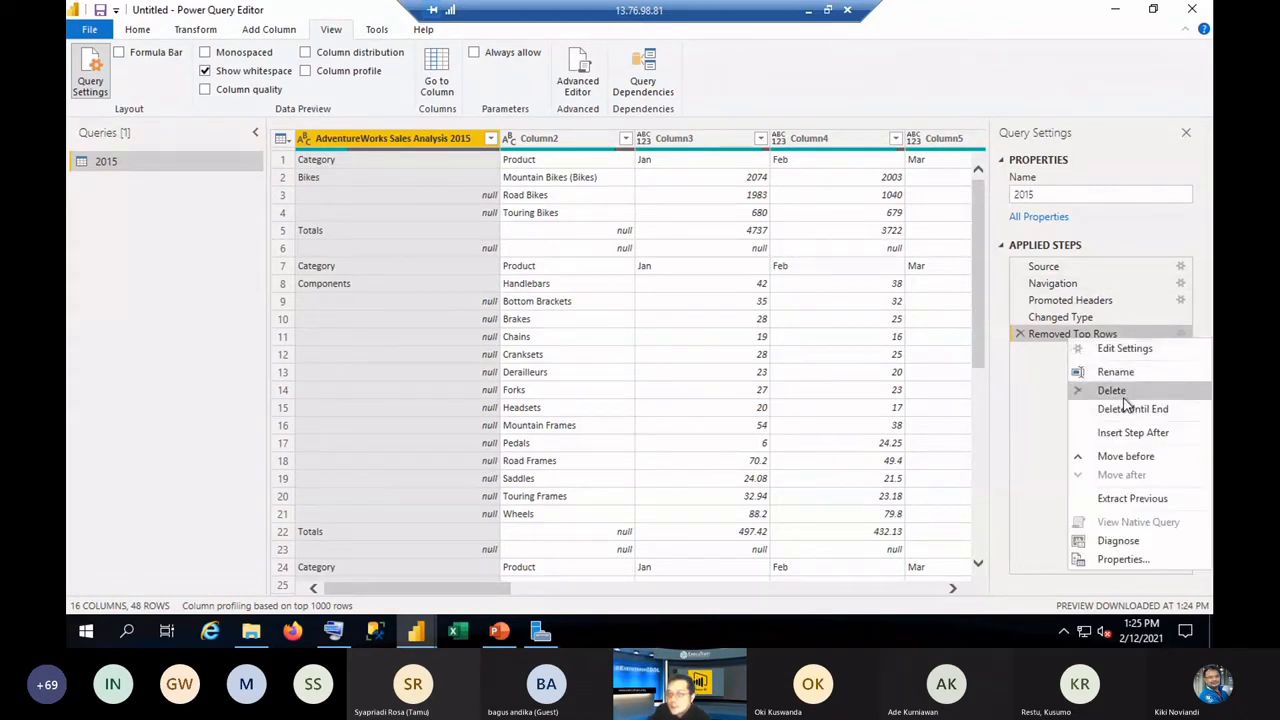
left_click(1124, 391)
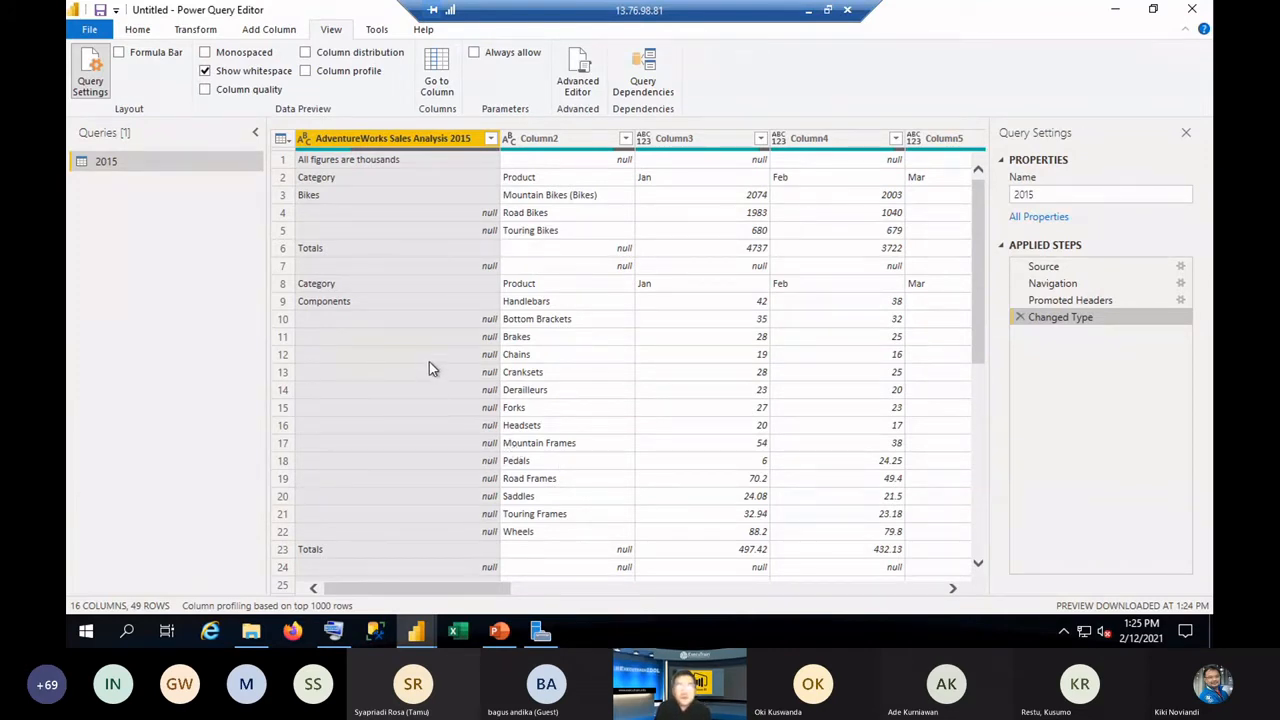
Remove the top 1 row from the 2015 query again and promote the Category, Product and month row to column headers.
left_click(140, 29)
left_click(684, 90)
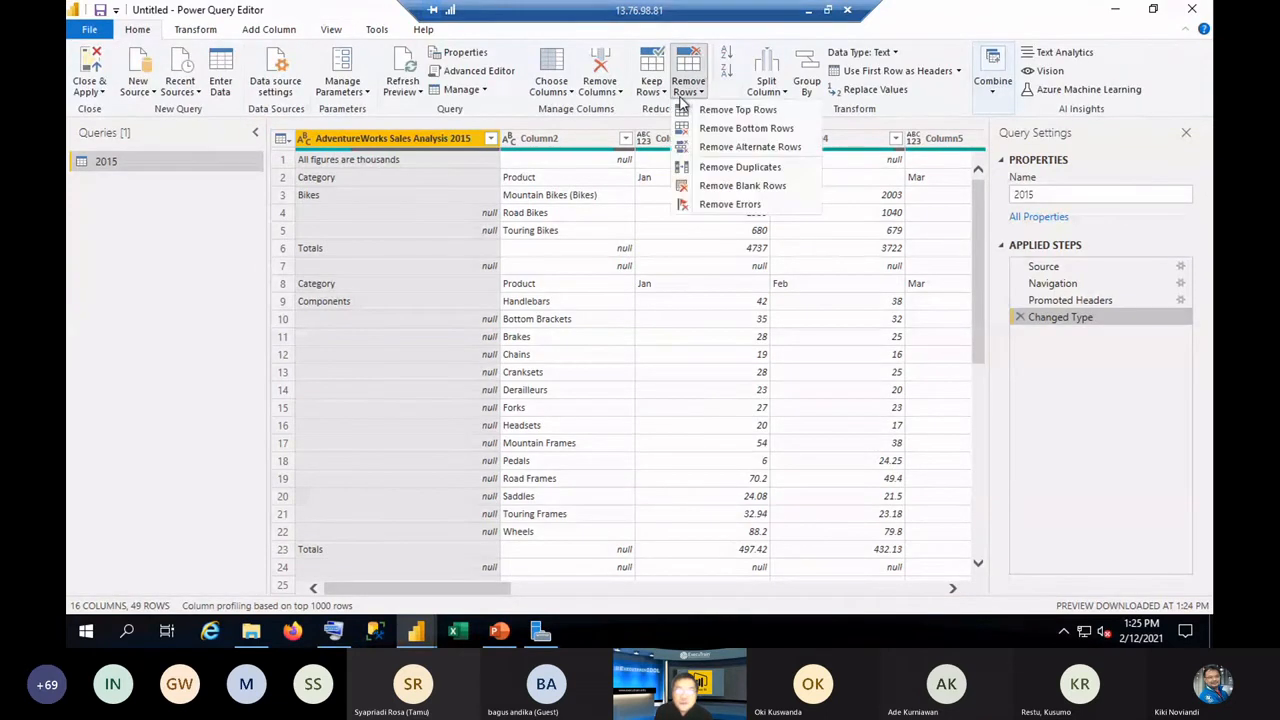
left_click(732, 109)
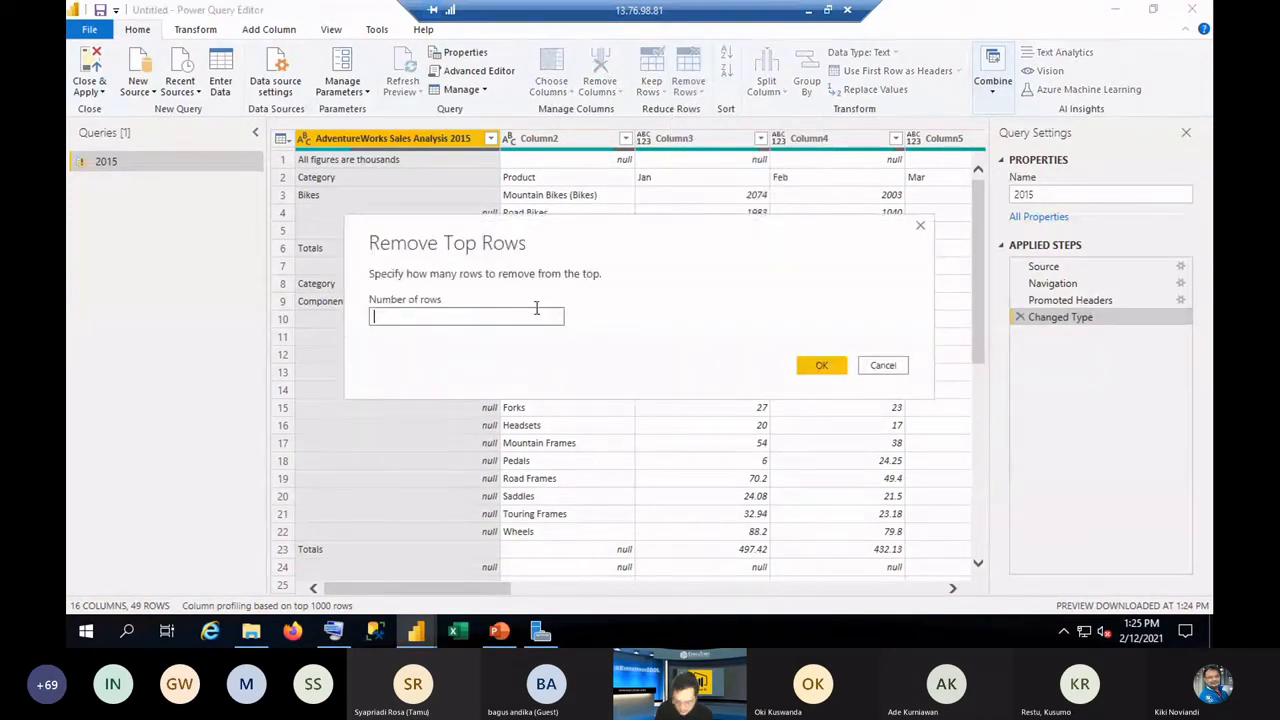
type("1")
left_click(820, 366)
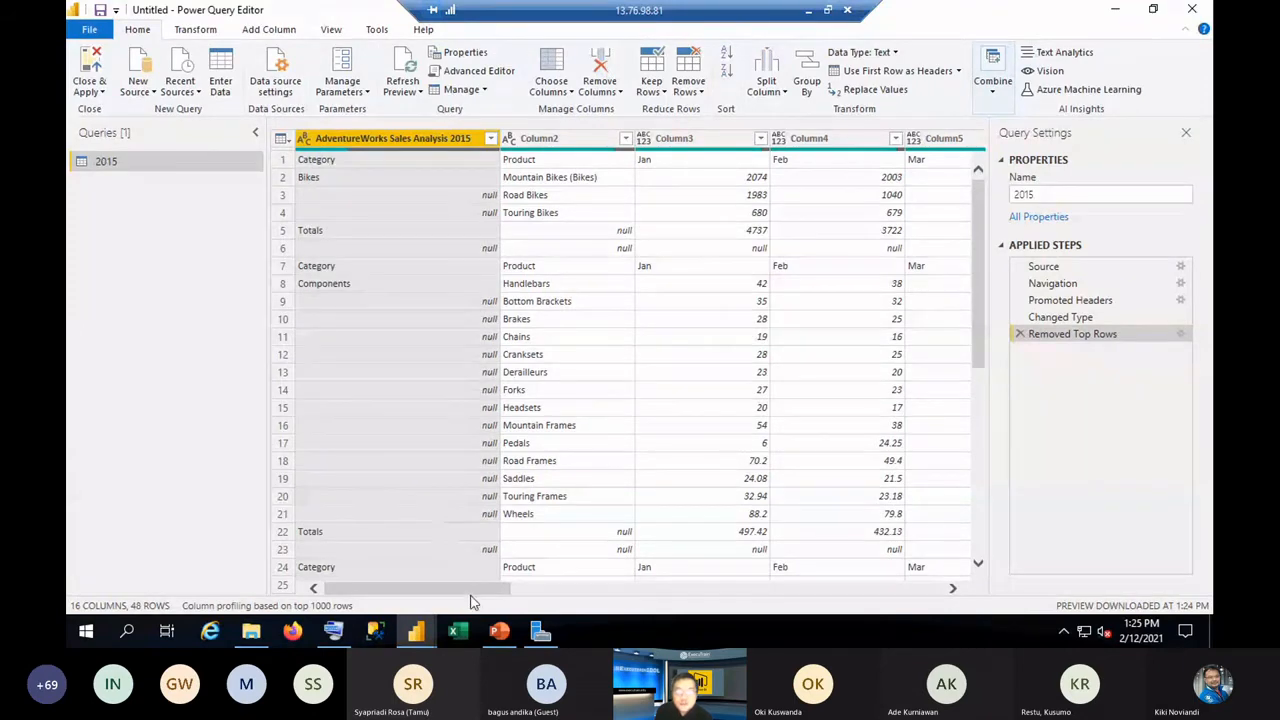
left_click_drag(472, 590, 316, 592)
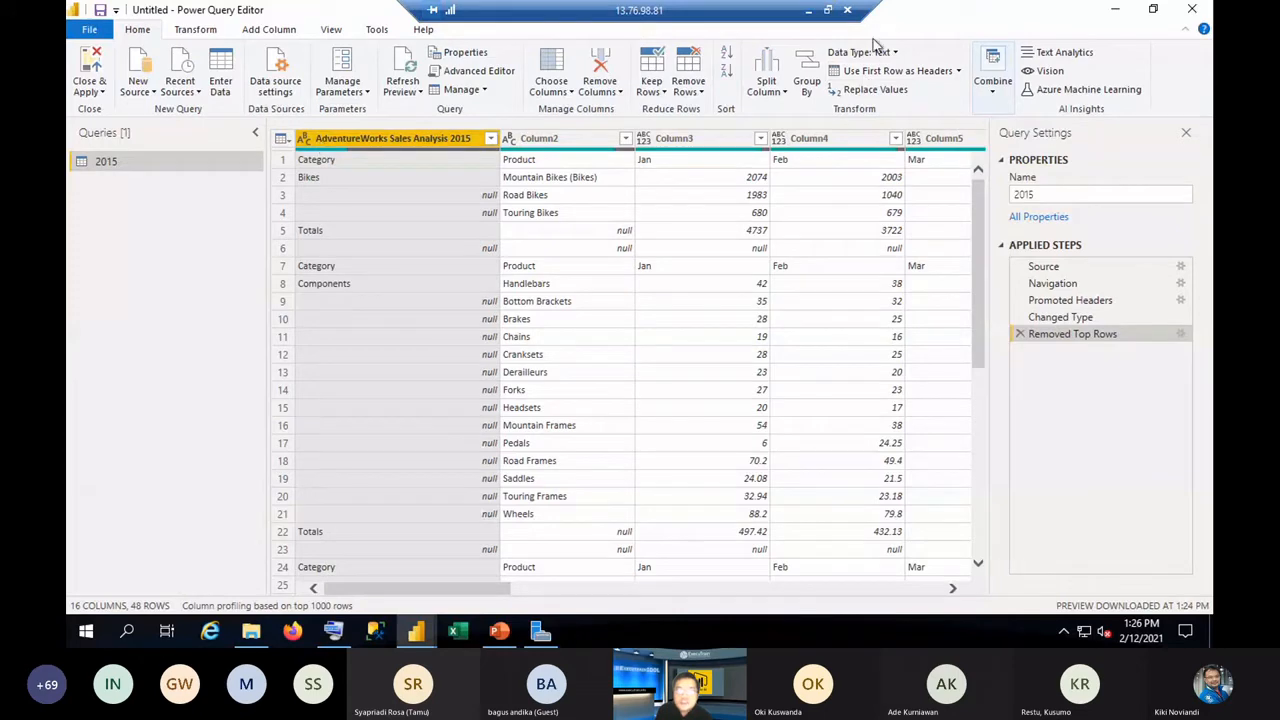
left_click(877, 72)
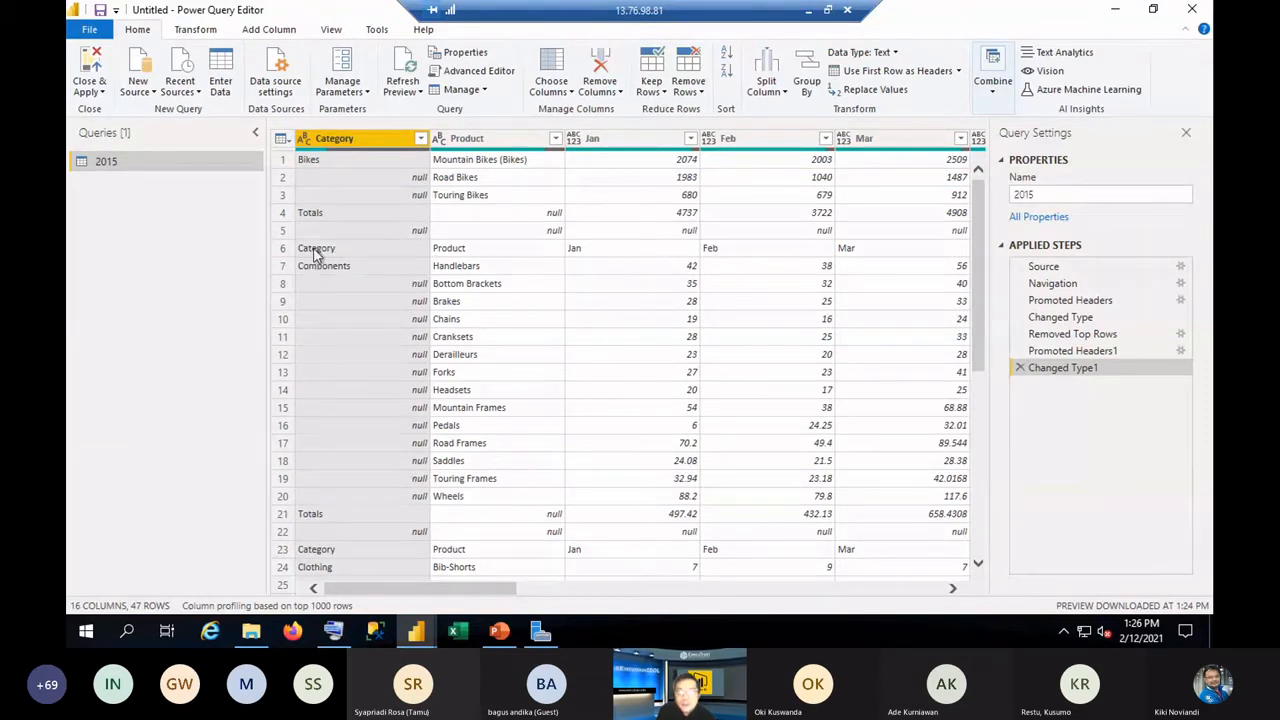
Filter the Category column to exclude the repeated "Category" header rows and the "Totals" rows.
left_click(421, 140)
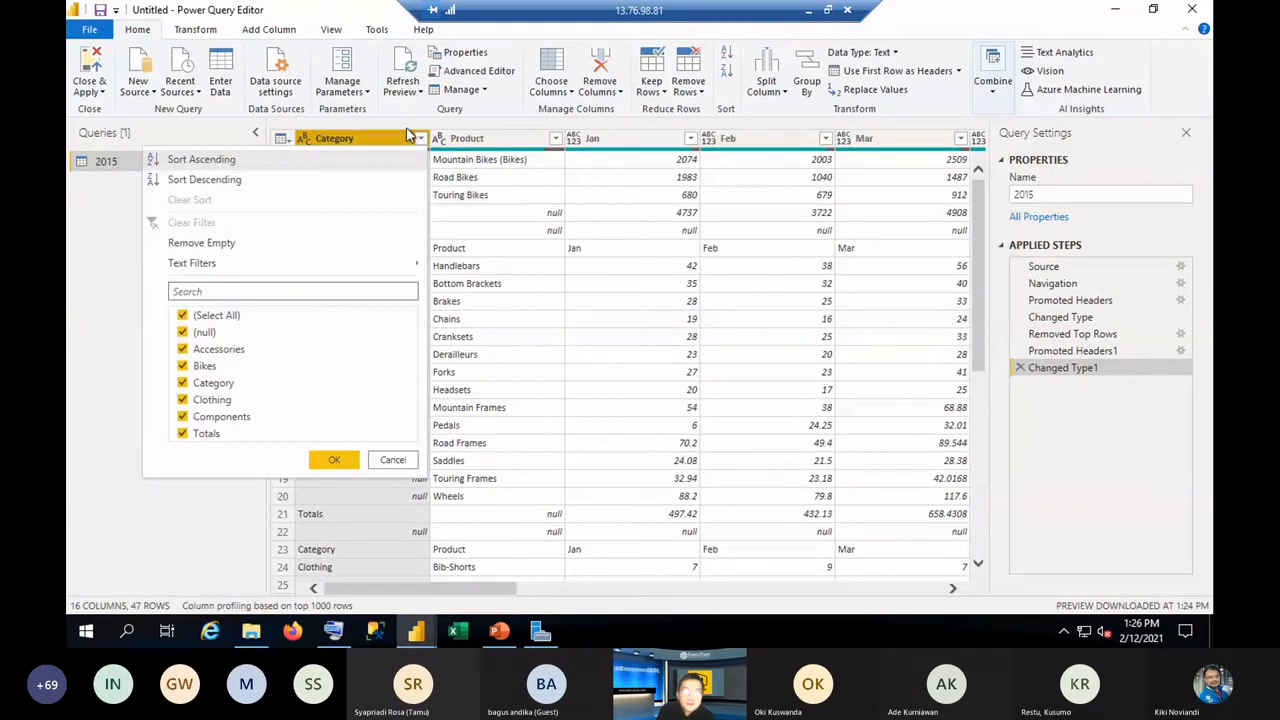
left_click(183, 383)
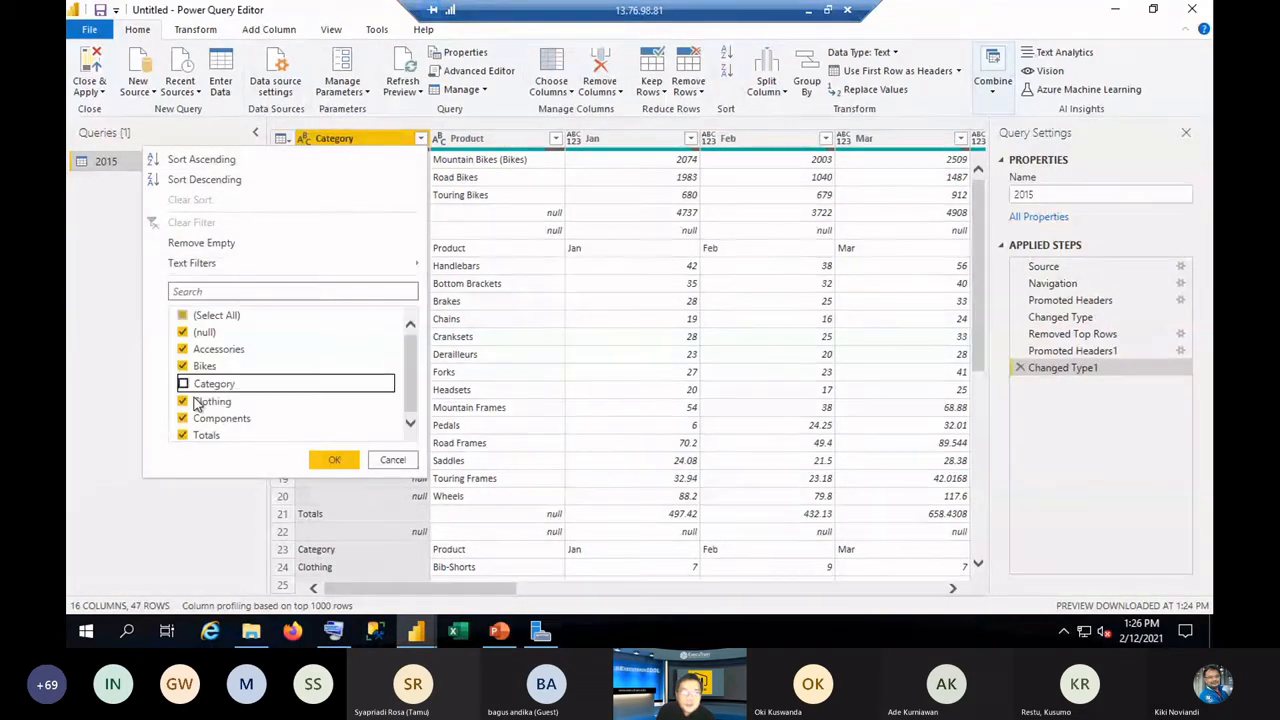
left_click(183, 433)
left_click(335, 460)
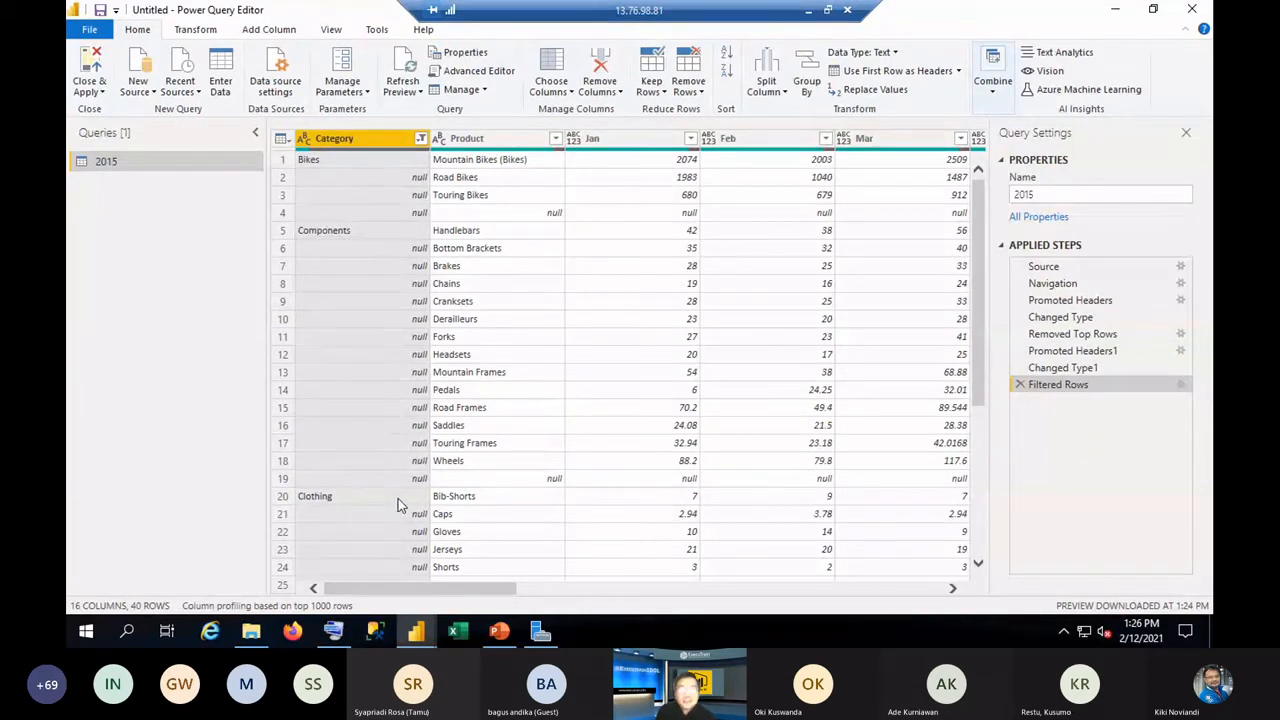
Fill the Category column down so that every null cell takes the category name above it.
left_click(196, 30)
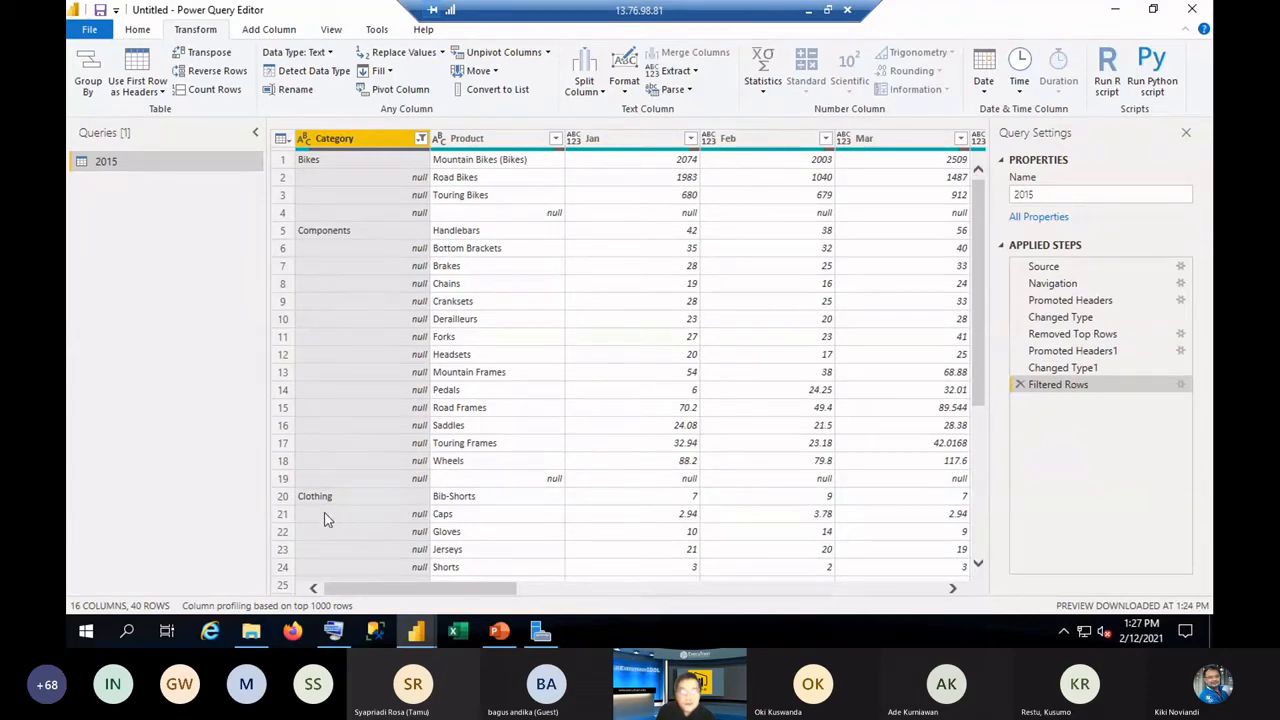
left_click(388, 71)
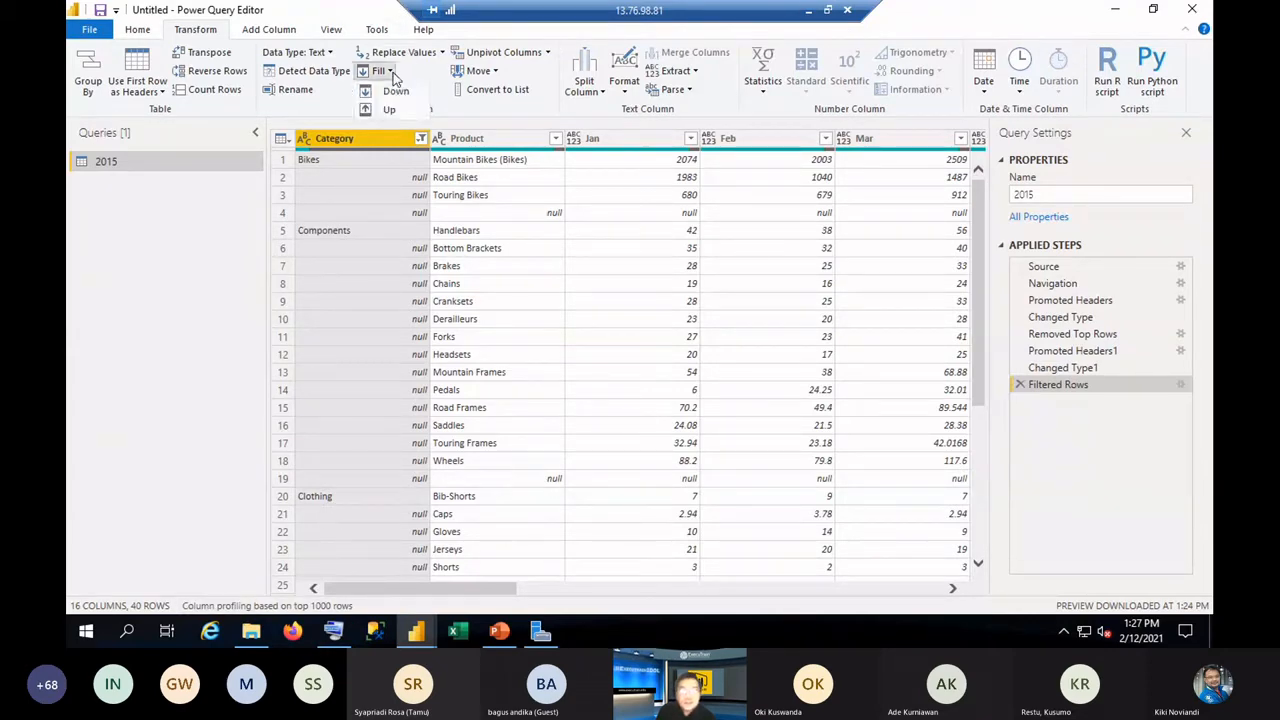
left_click(395, 95)
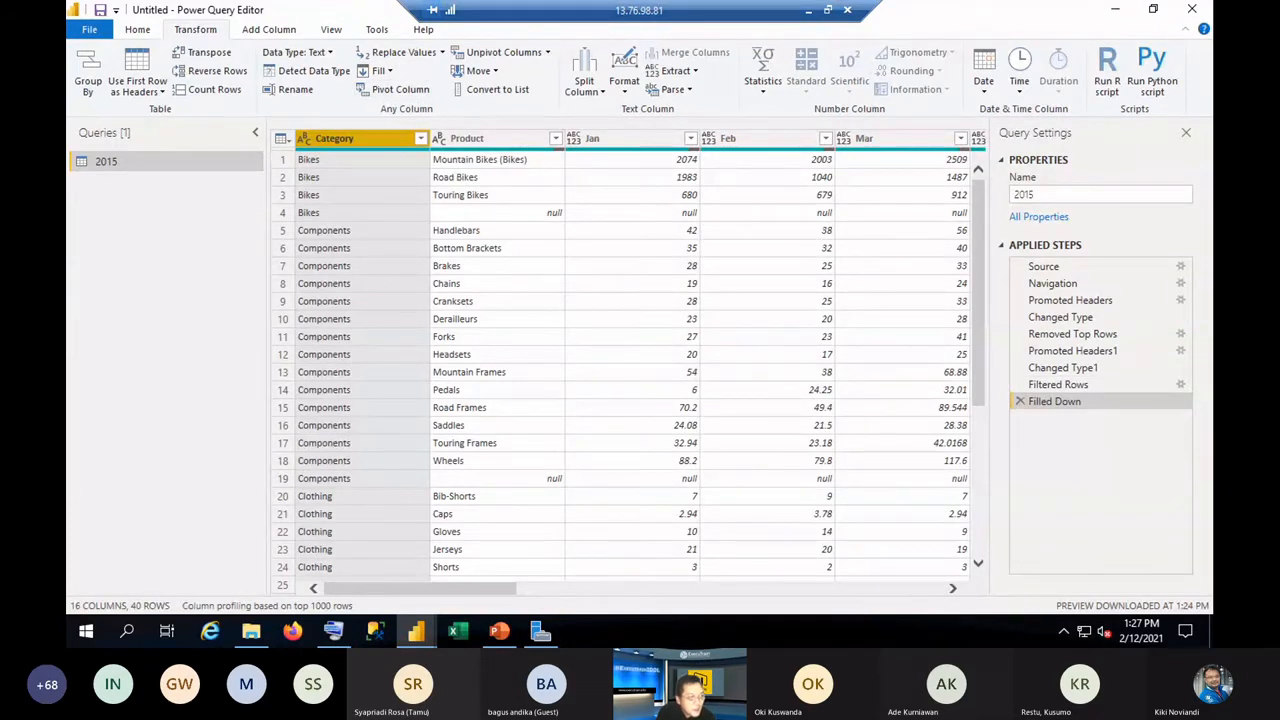
Remove the empty Column15 and the 2015 Total column from the 2015 query.
left_click(925, 590)
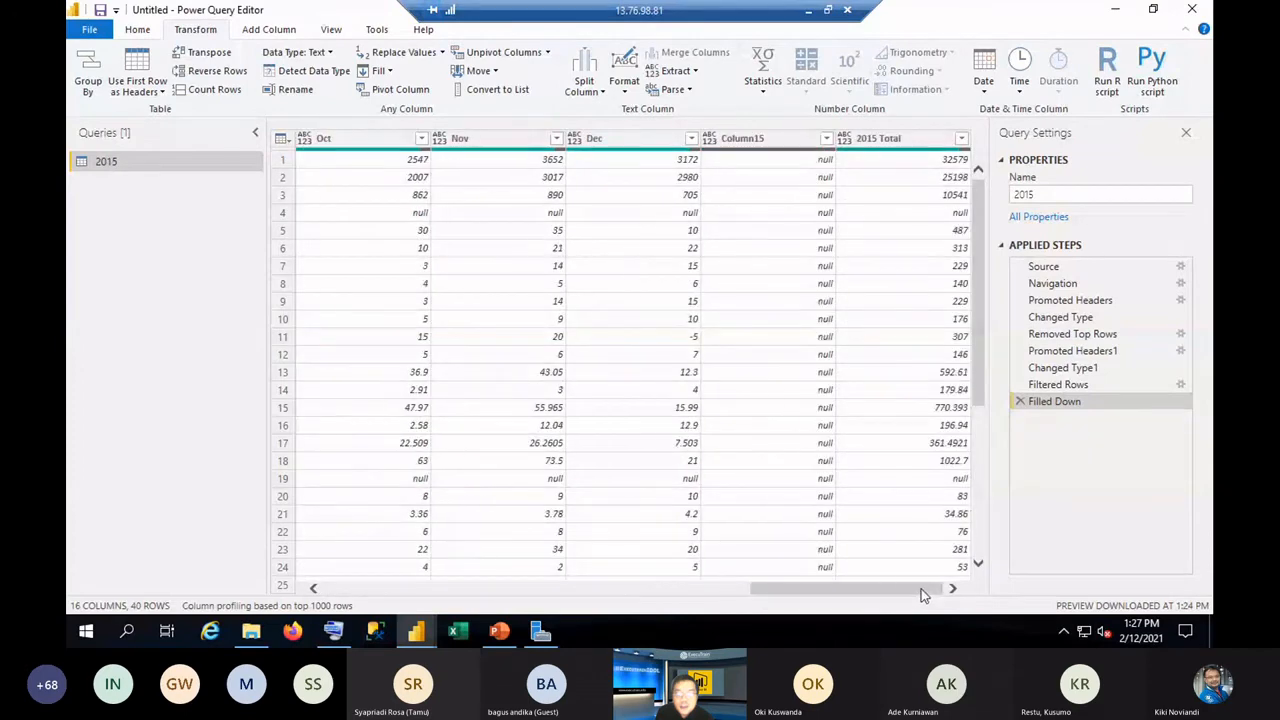
left_click(748, 140)
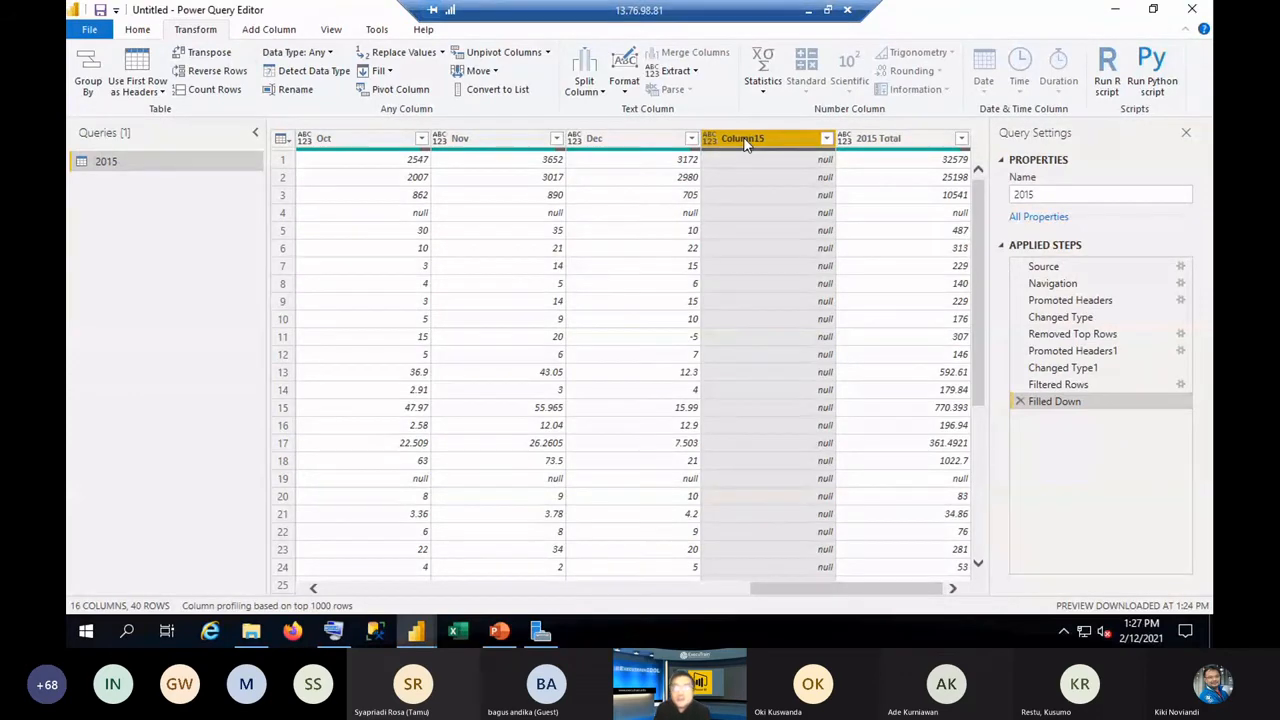
right_click(745, 143)
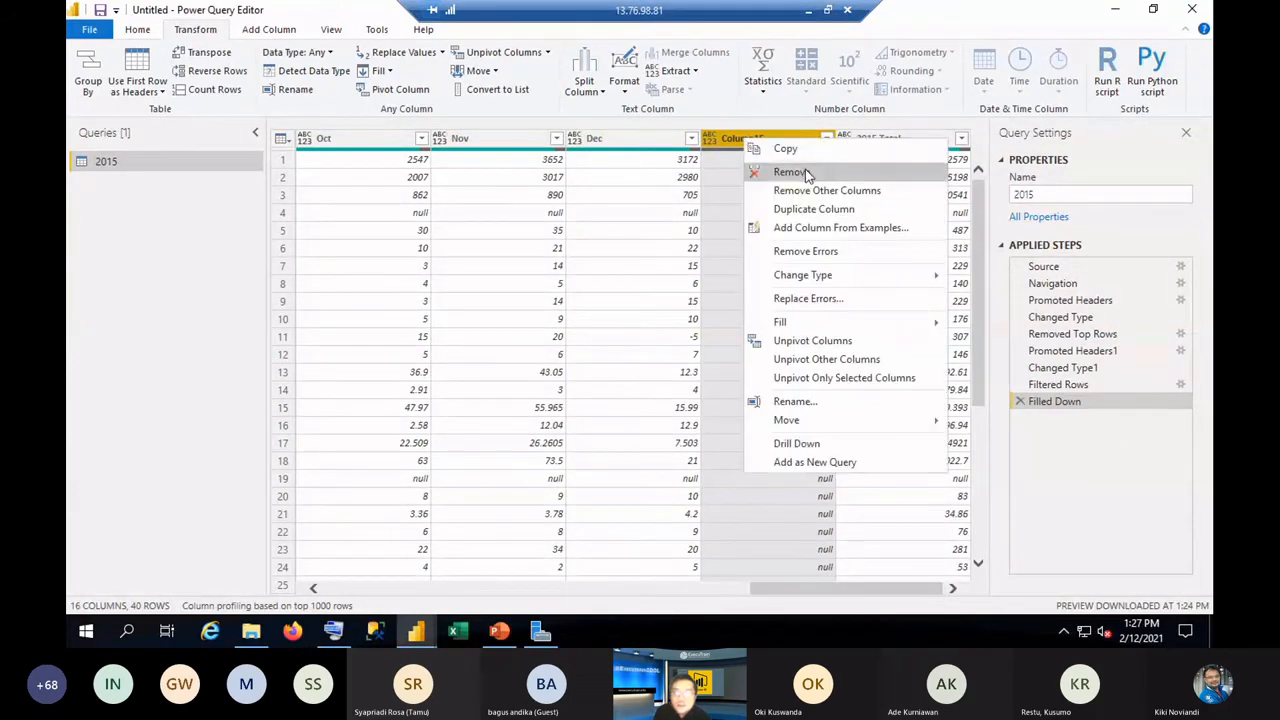
left_click(806, 175)
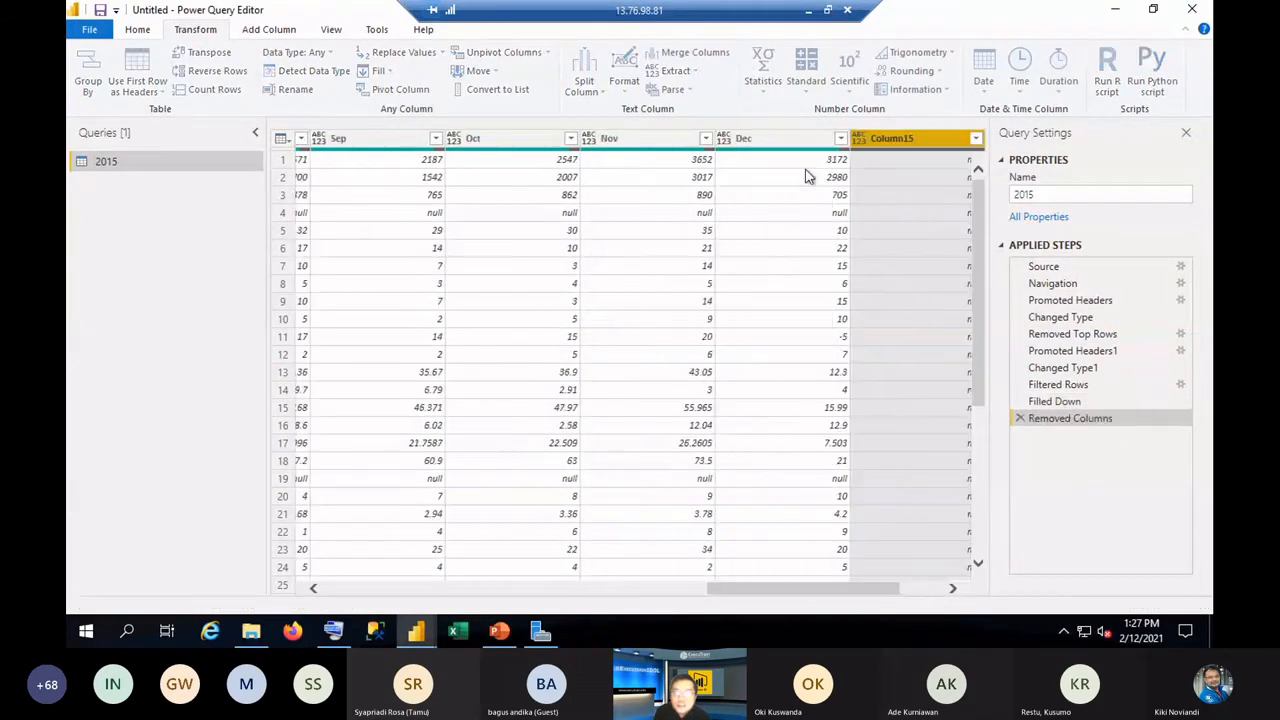
right_click(895, 148)
left_click(926, 177)
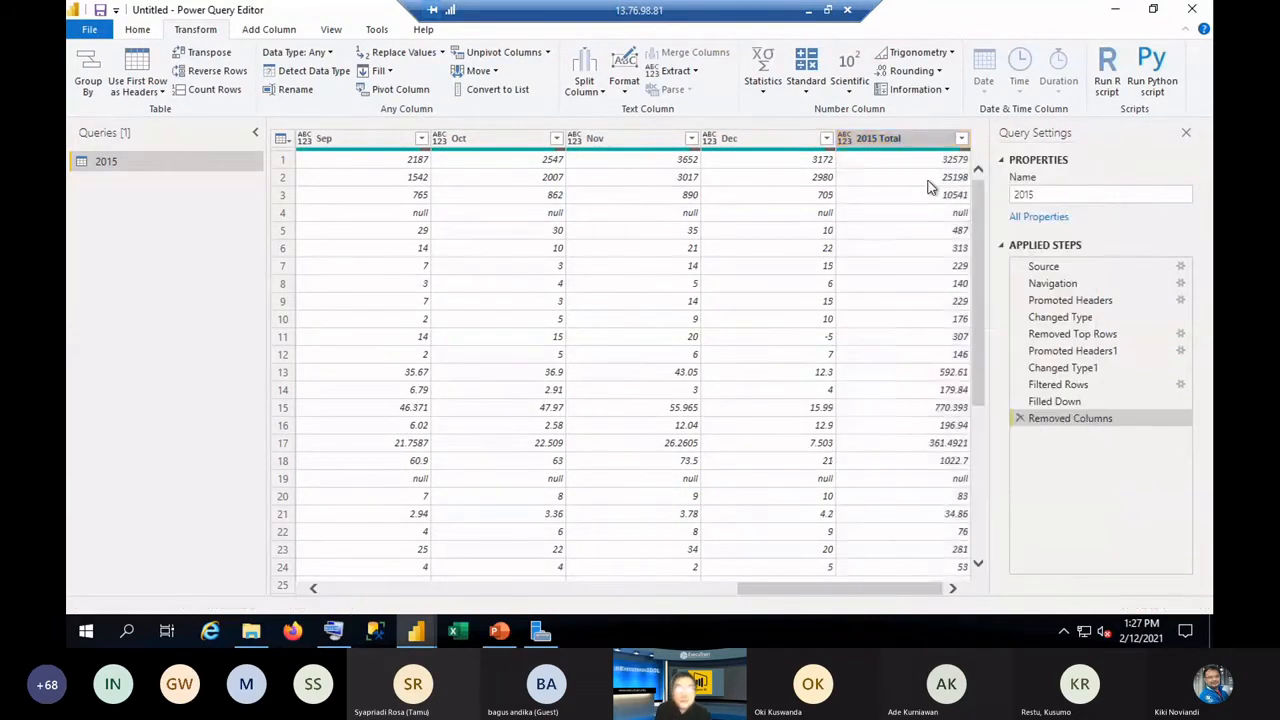
Filter the Product column to exclude the null rows.
left_click_drag(730, 591, 282, 557)
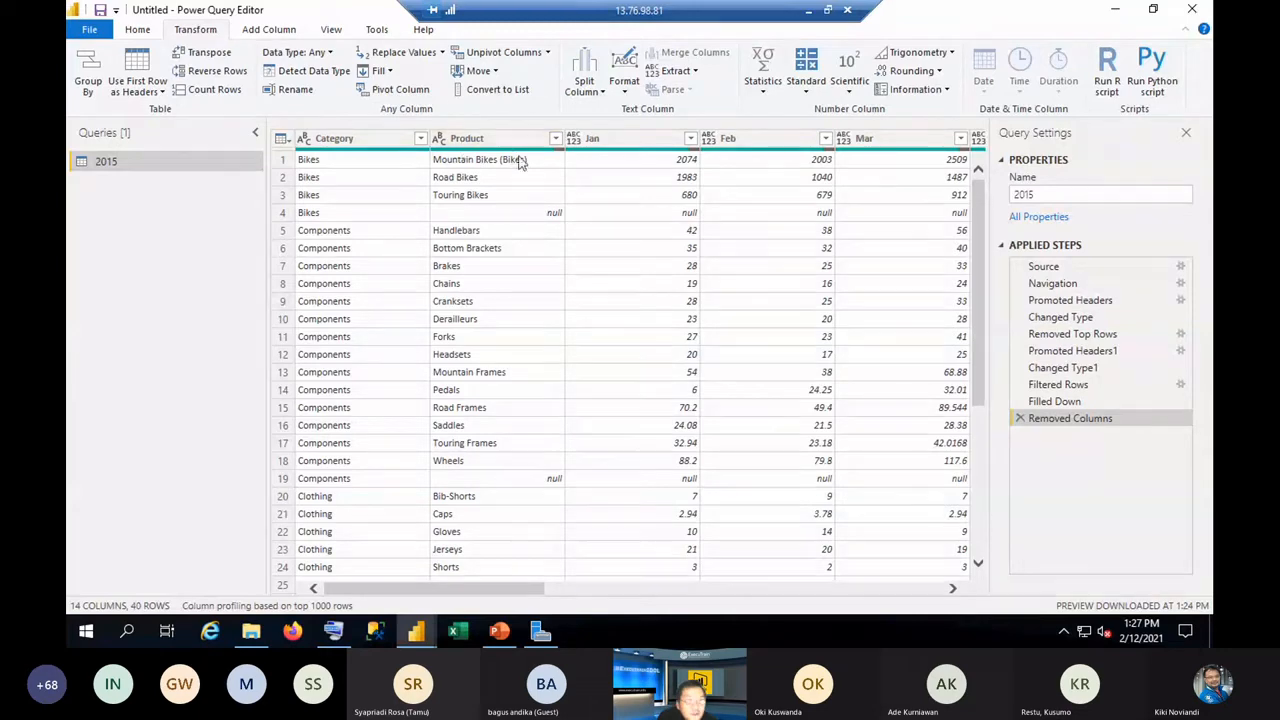
left_click(556, 139)
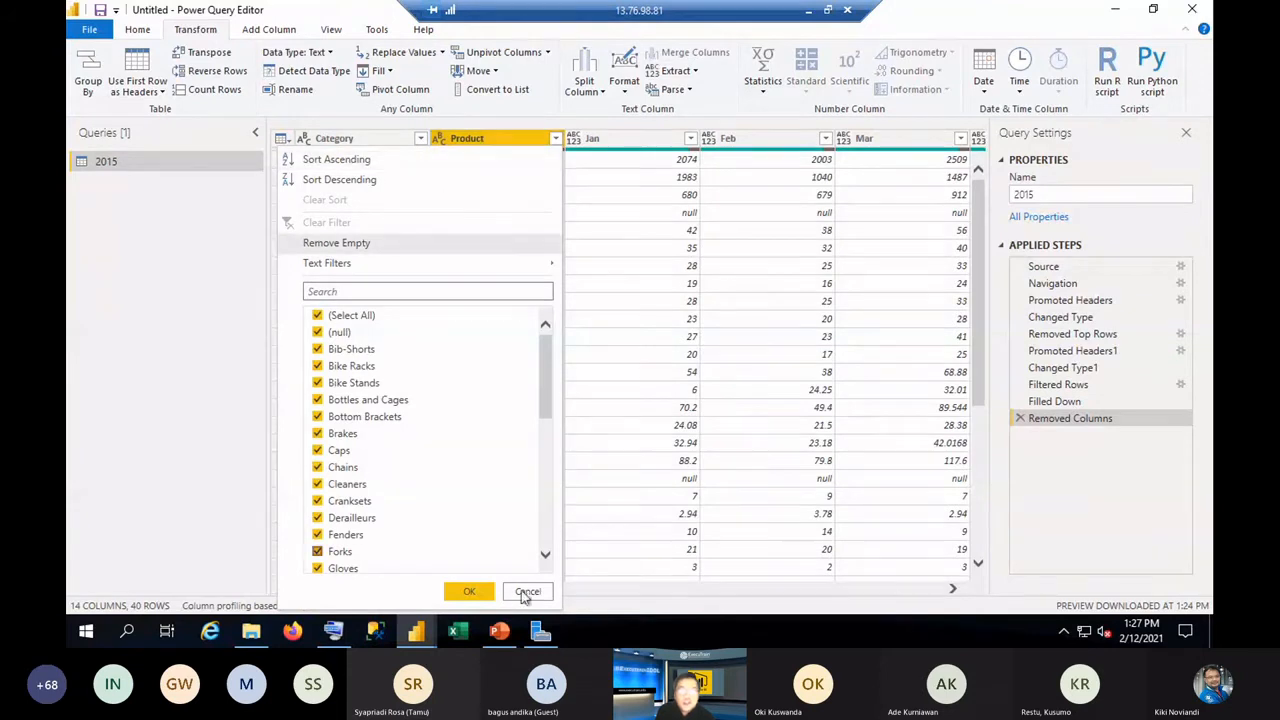
left_click(527, 591)
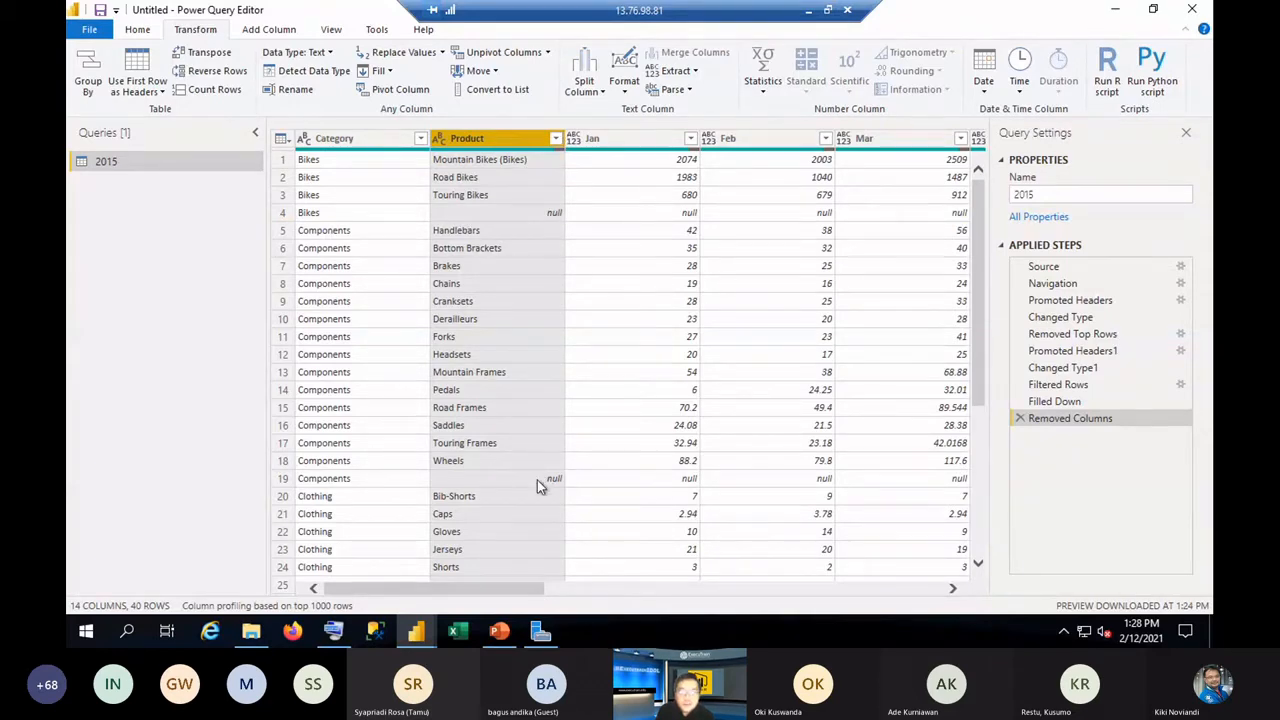
left_click(556, 139)
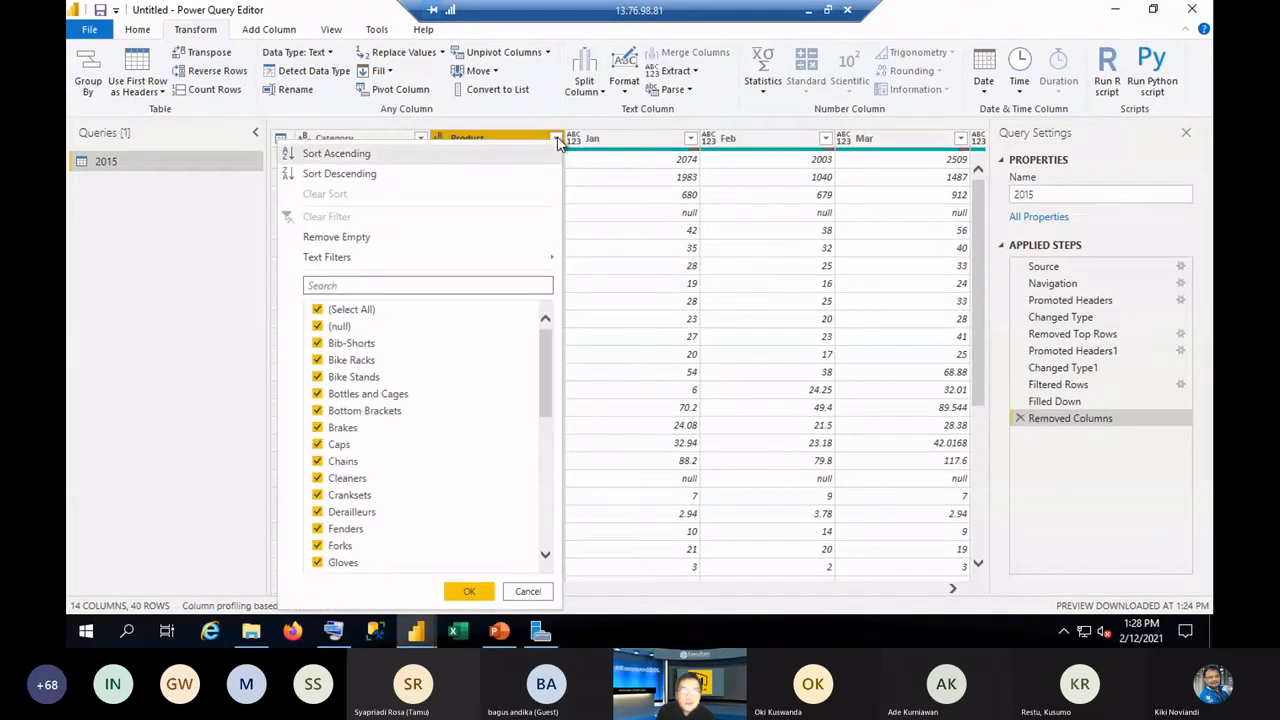
left_click(318, 327)
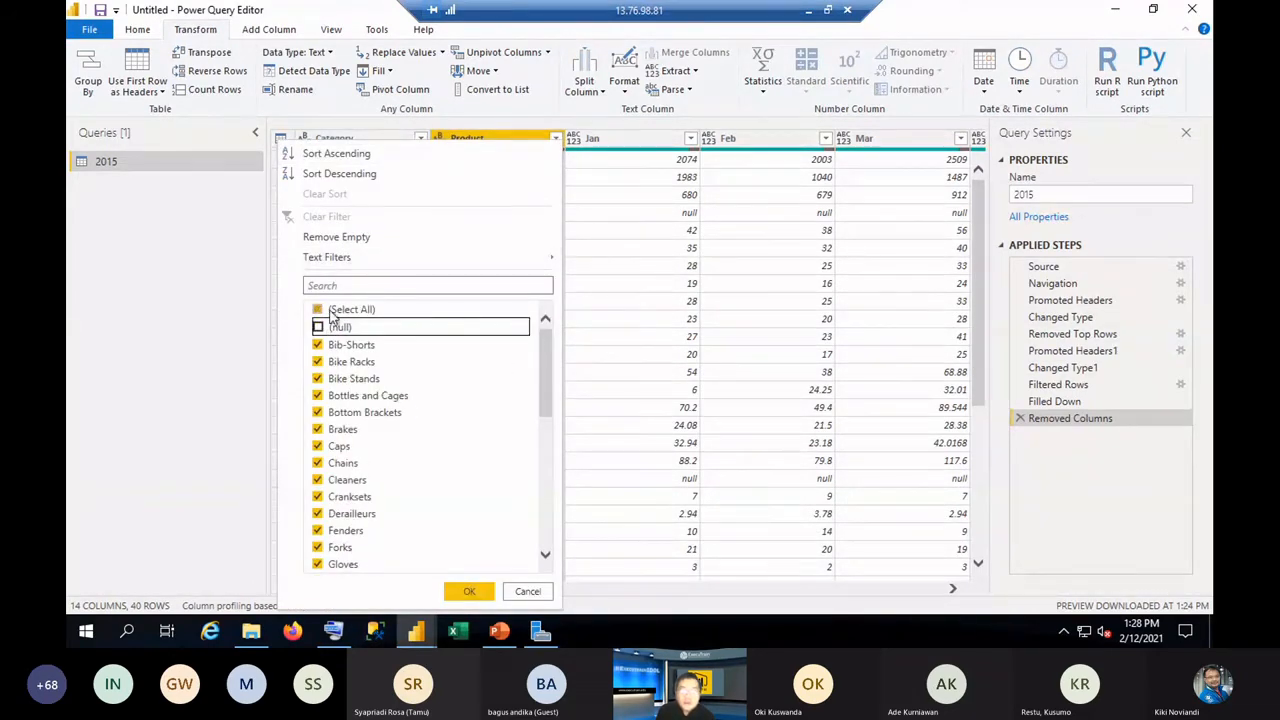
left_click(472, 593)
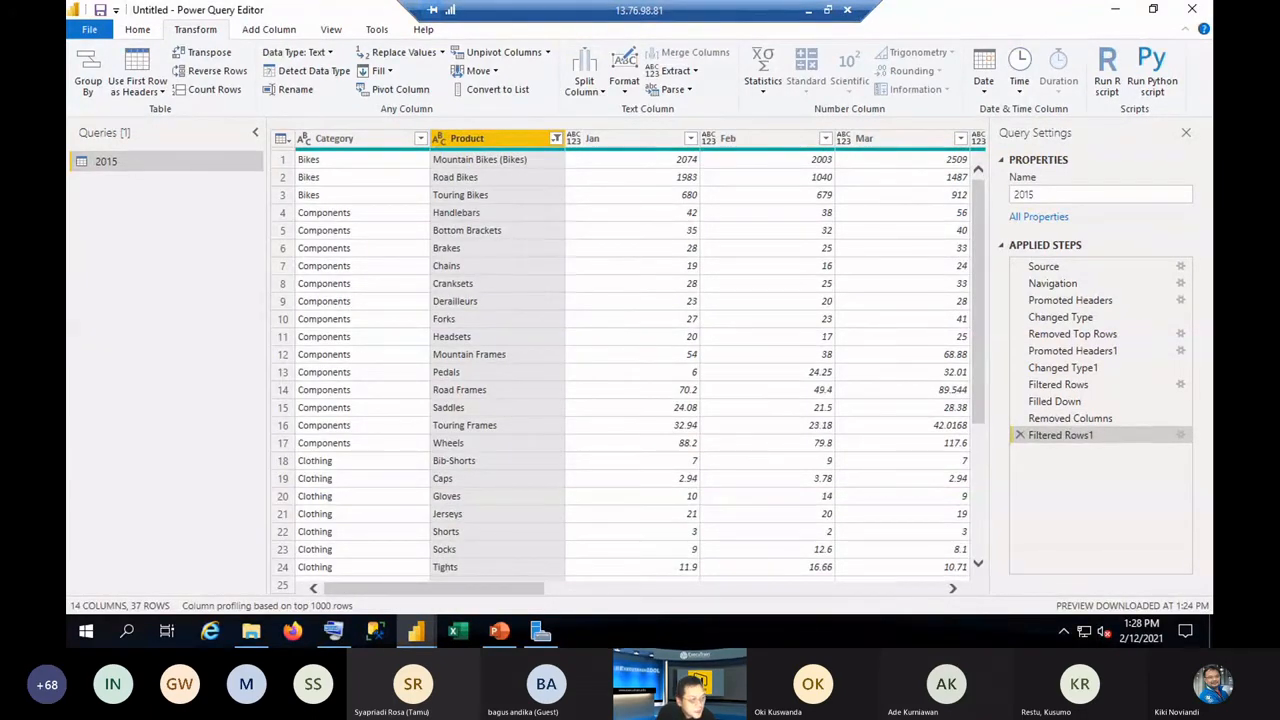
Unpivot the month columns from Jan to Dec into attribute and value rows.
left_click(634, 141)
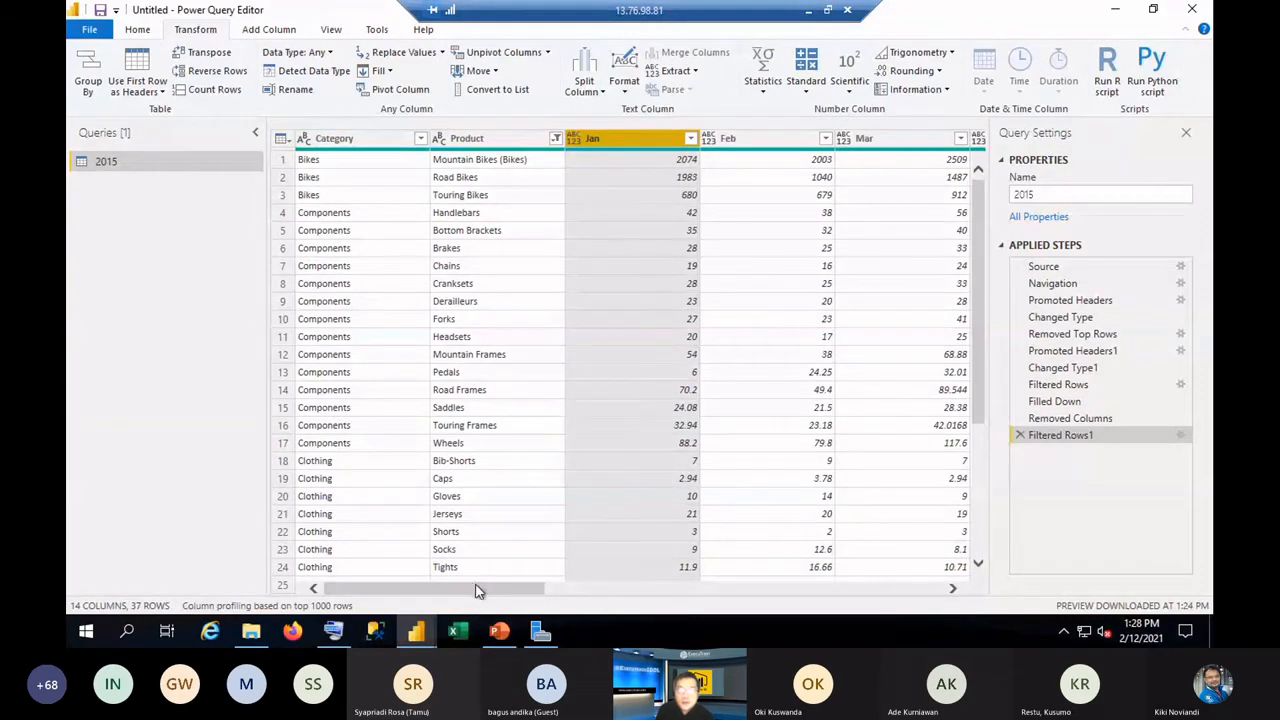
left_click_drag(476, 590, 912, 596)
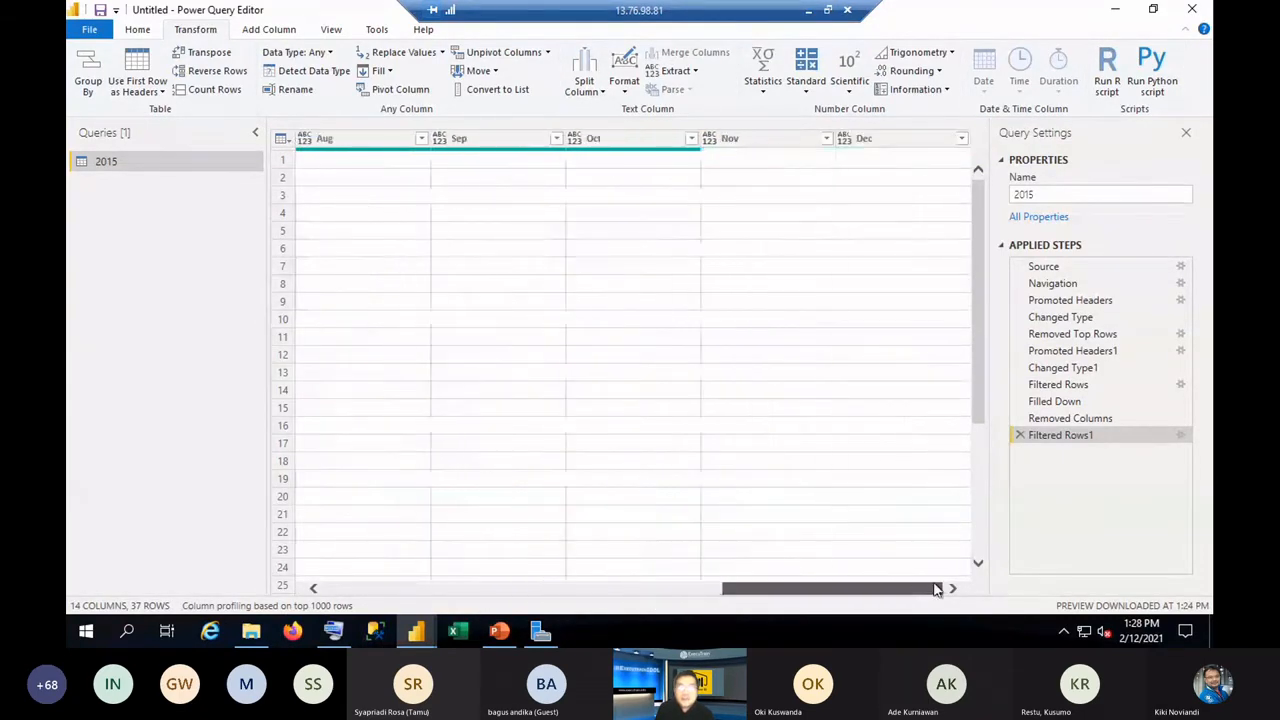
left_click(878, 146)
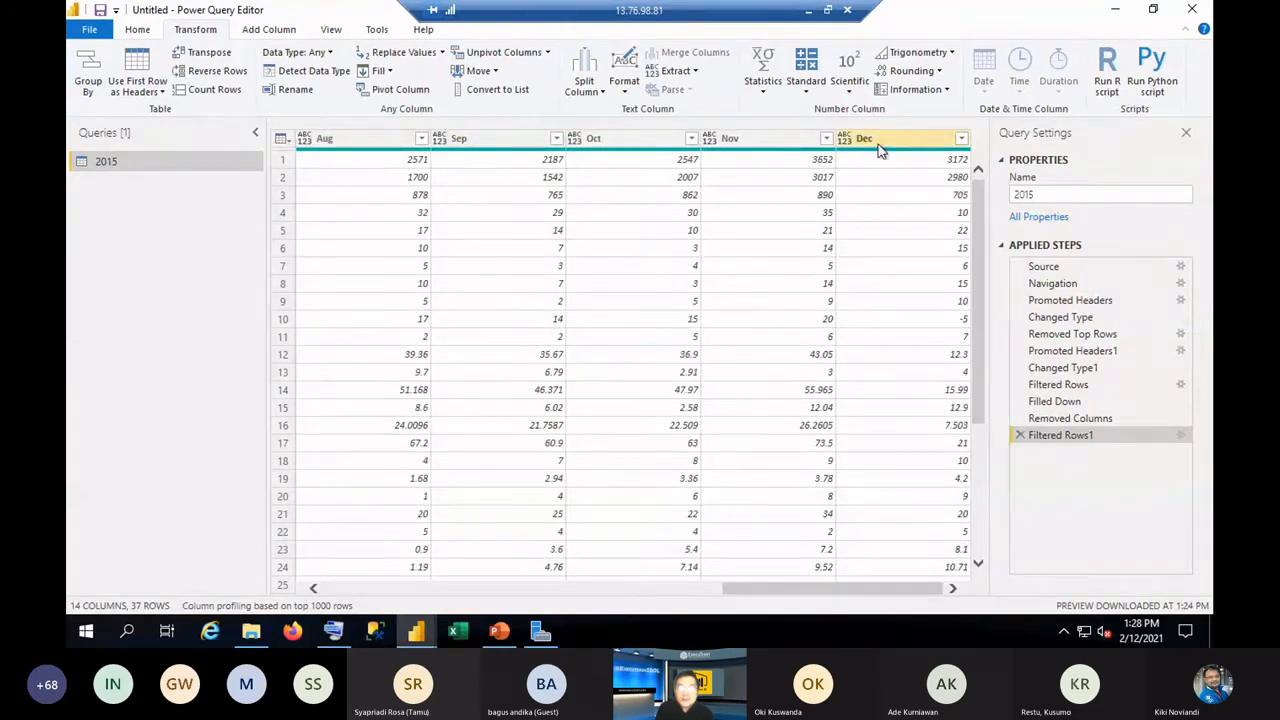
key("ctrl+a")
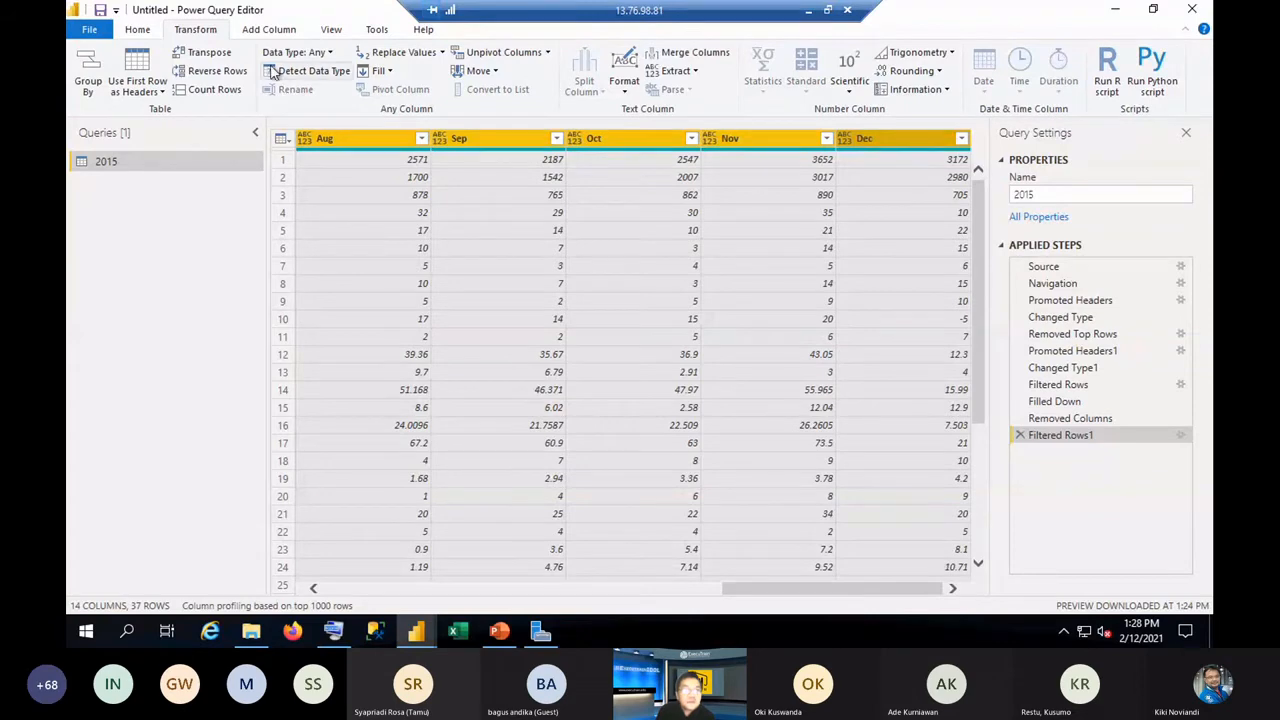
left_click(508, 51)
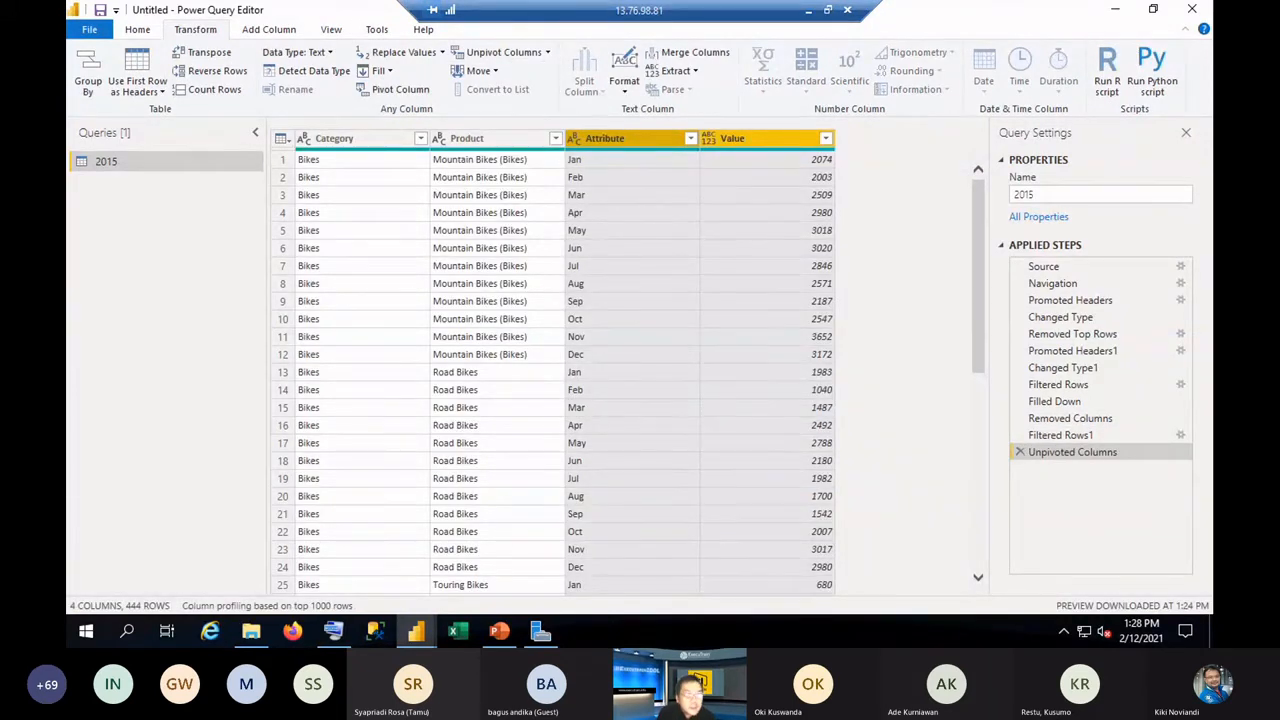
Rename the Attribute column to Month.
double_click(641, 139)
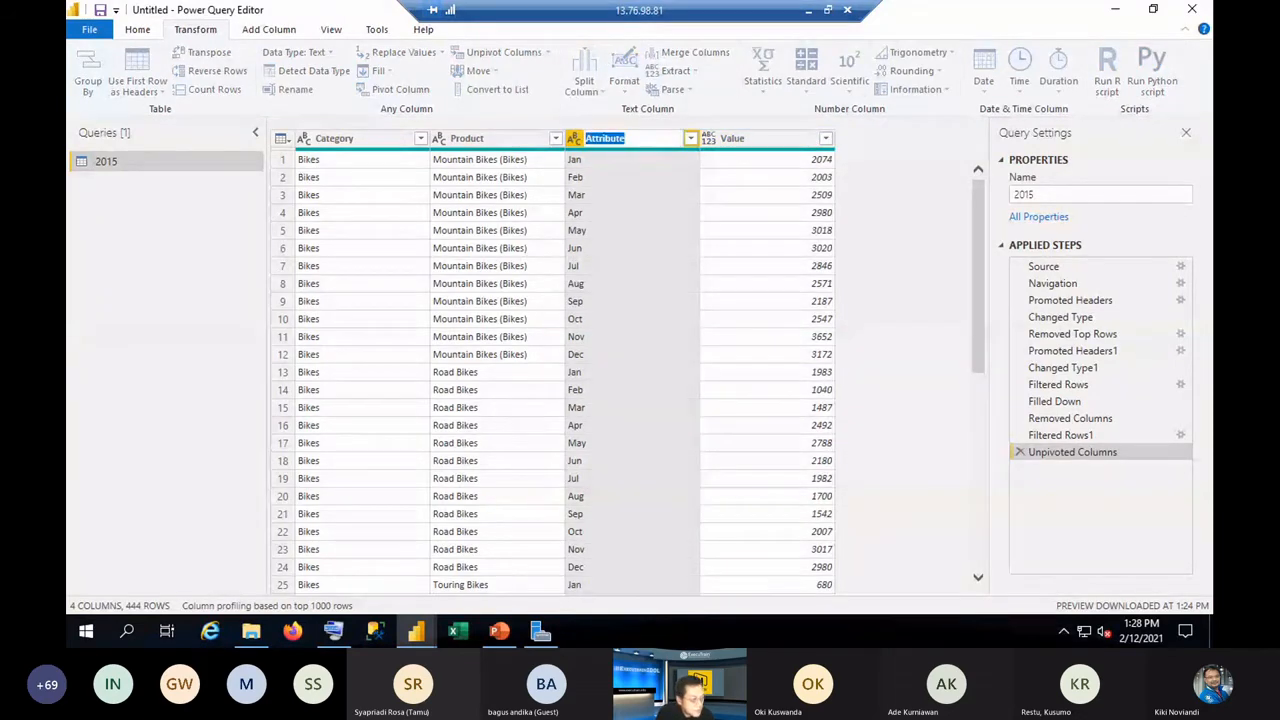
key("alt+Tab")
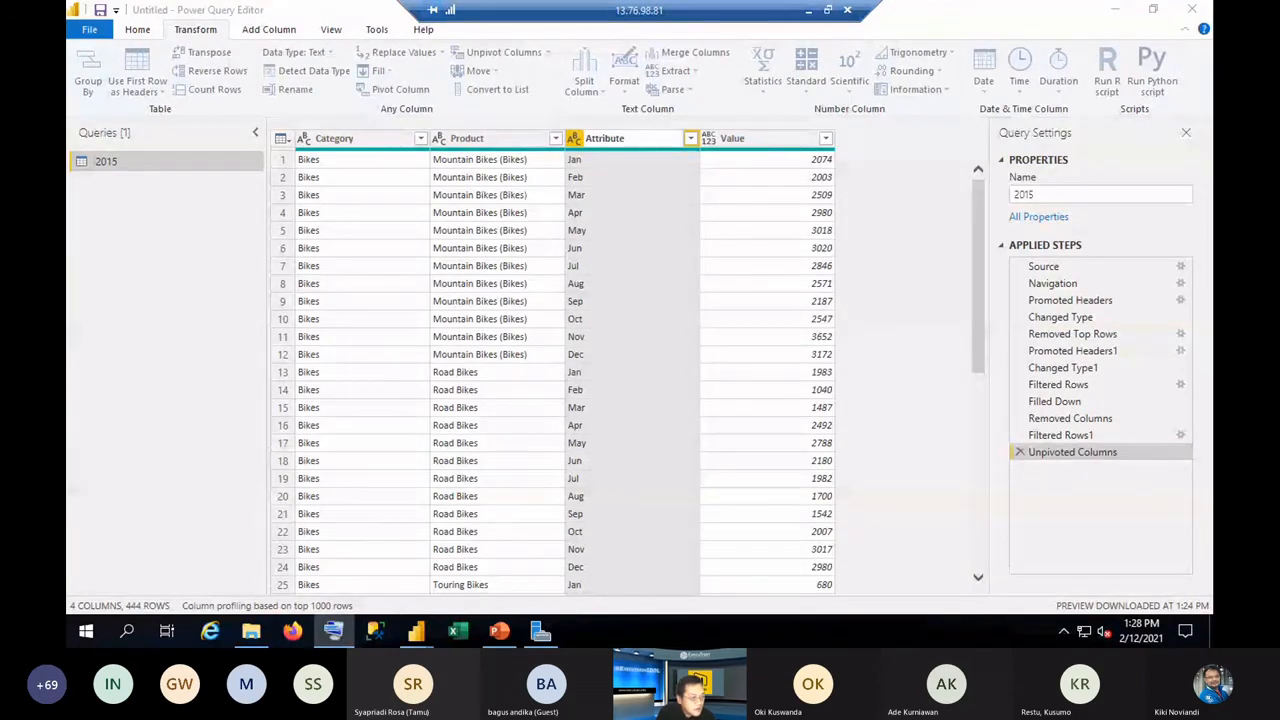
left_click(641, 137)
double_click(625, 138)
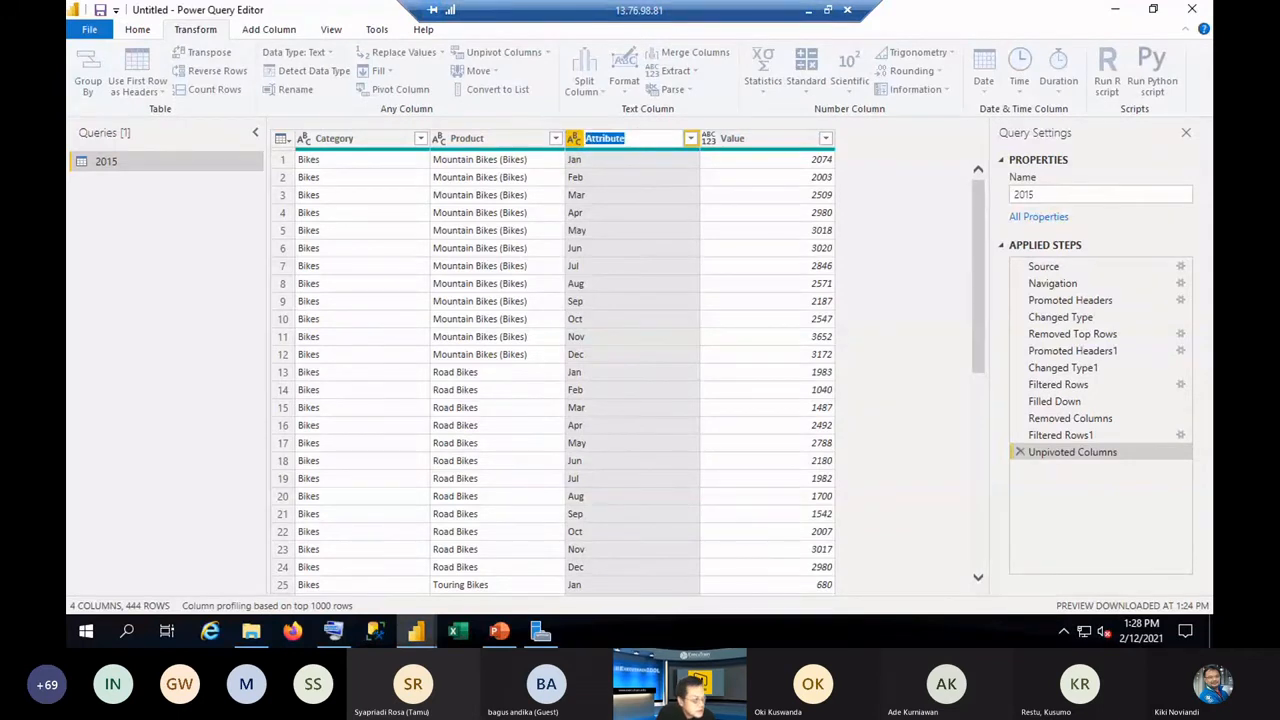
type("M")
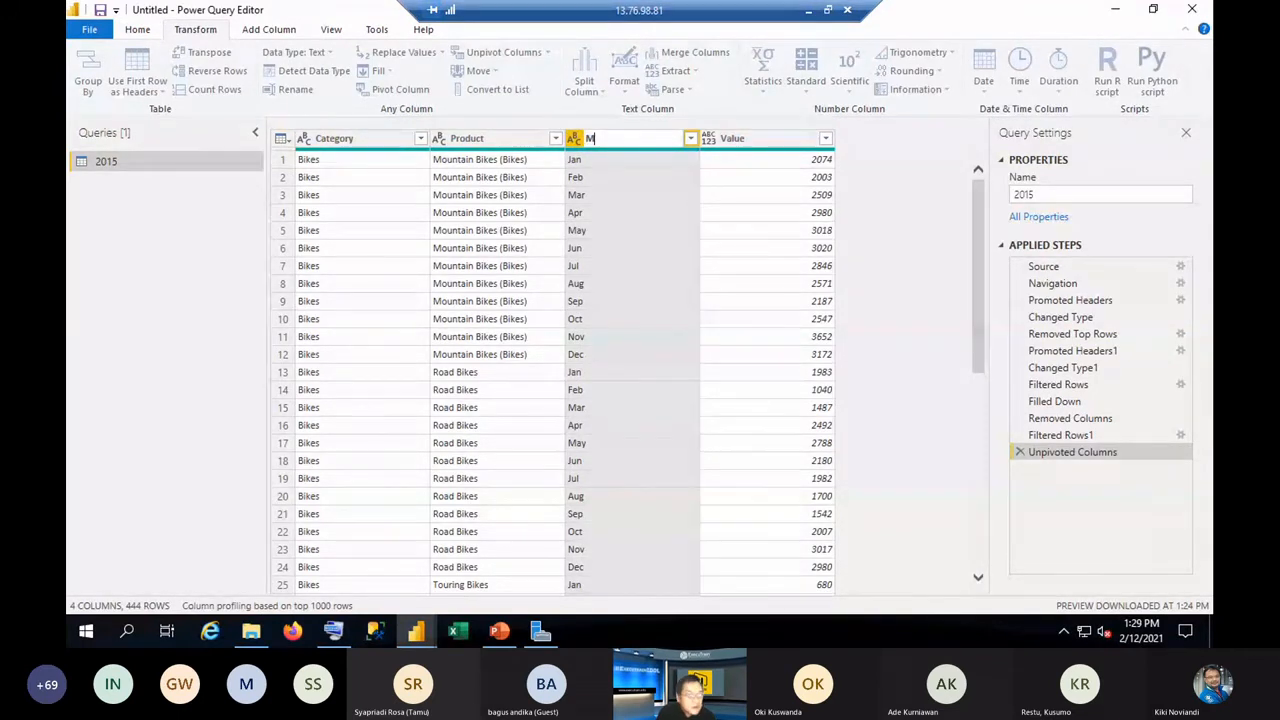
type("onth")
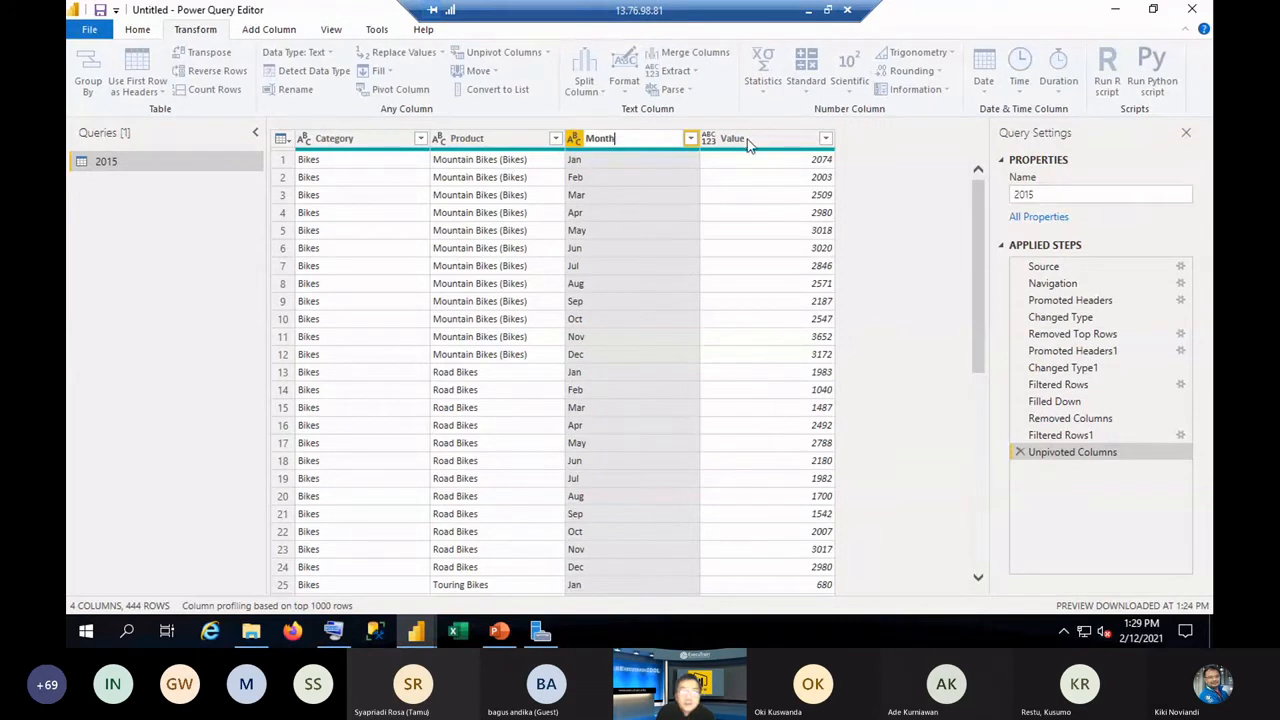
key("Return")
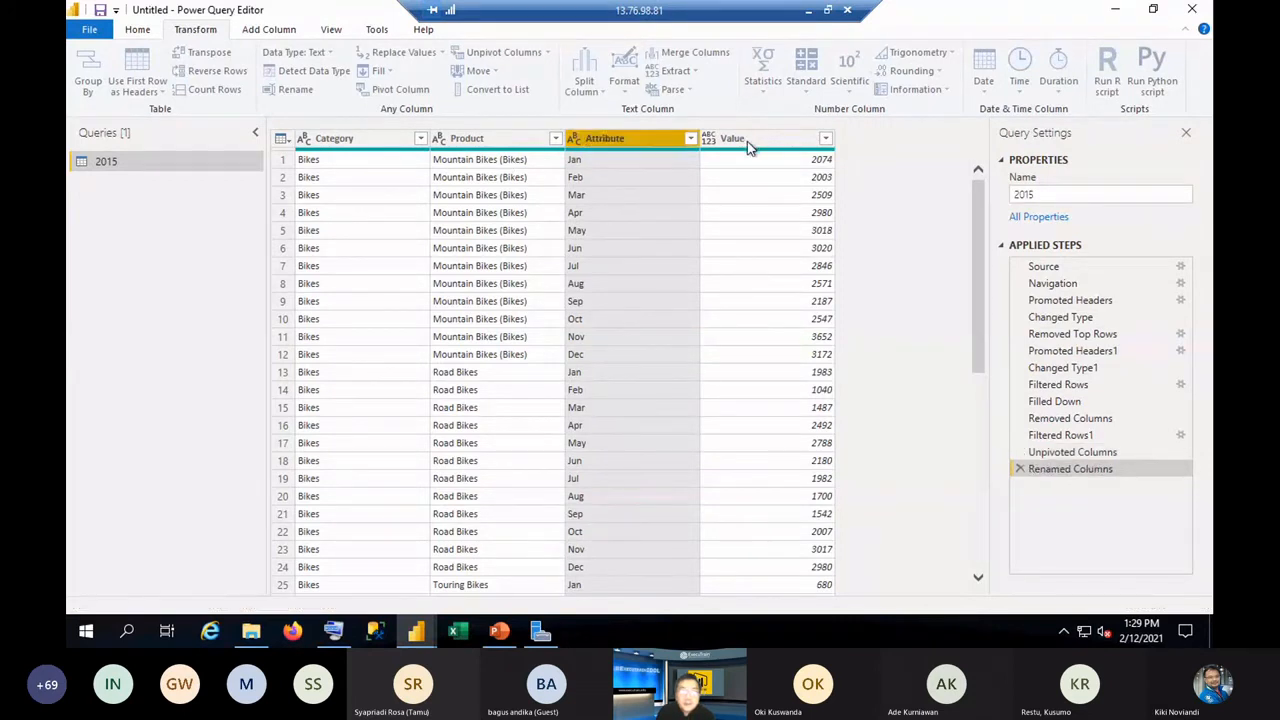
Rename the Value column to Sales.
double_click(747, 139)
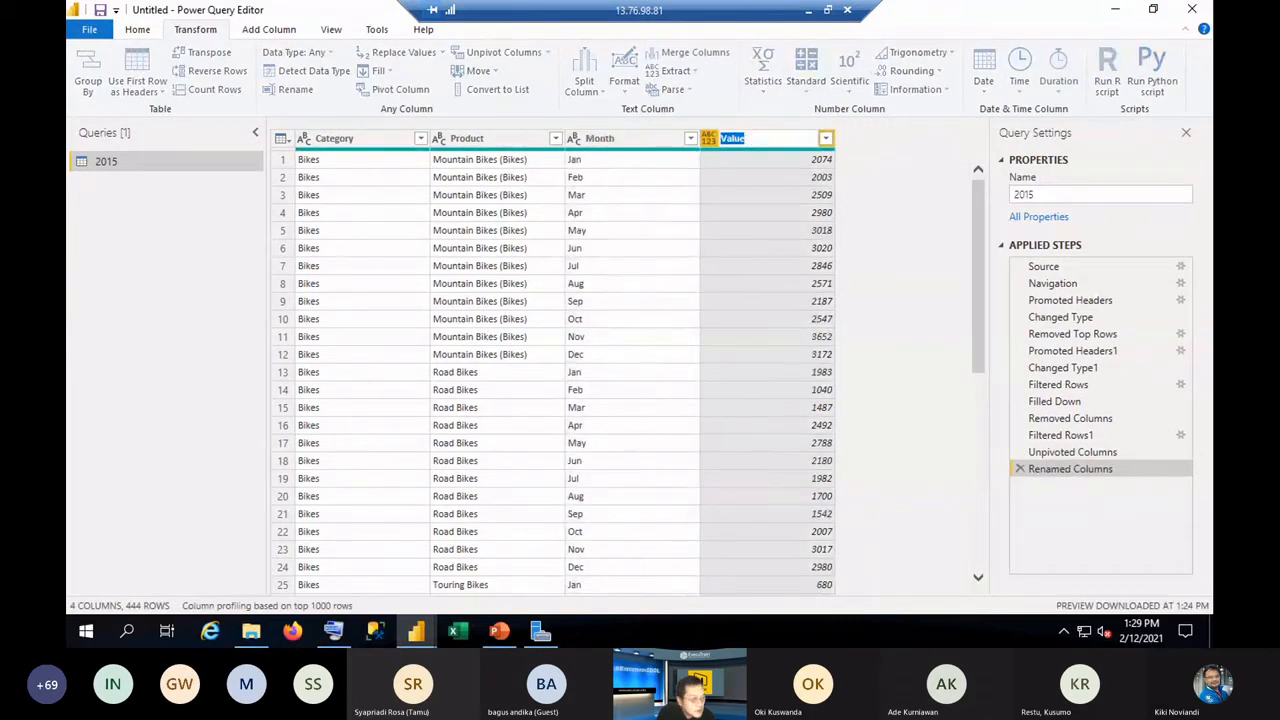
key("alt+Tab")
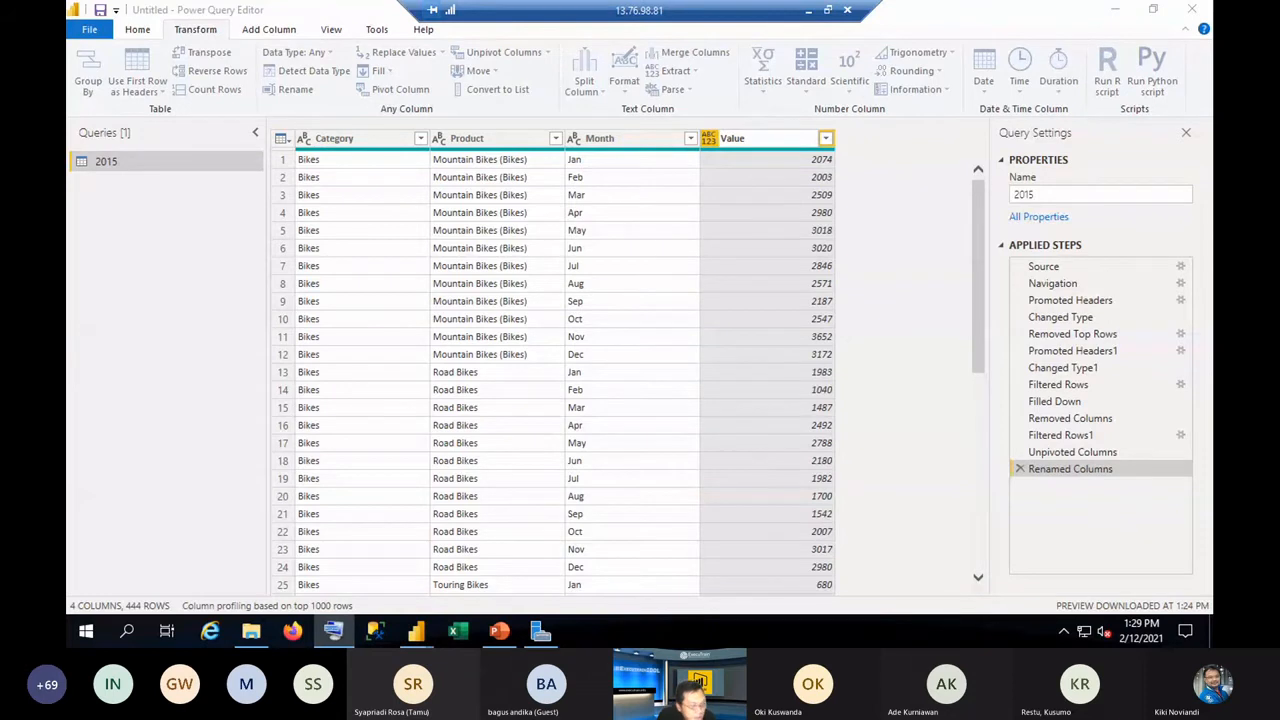
key("alt+Tab")
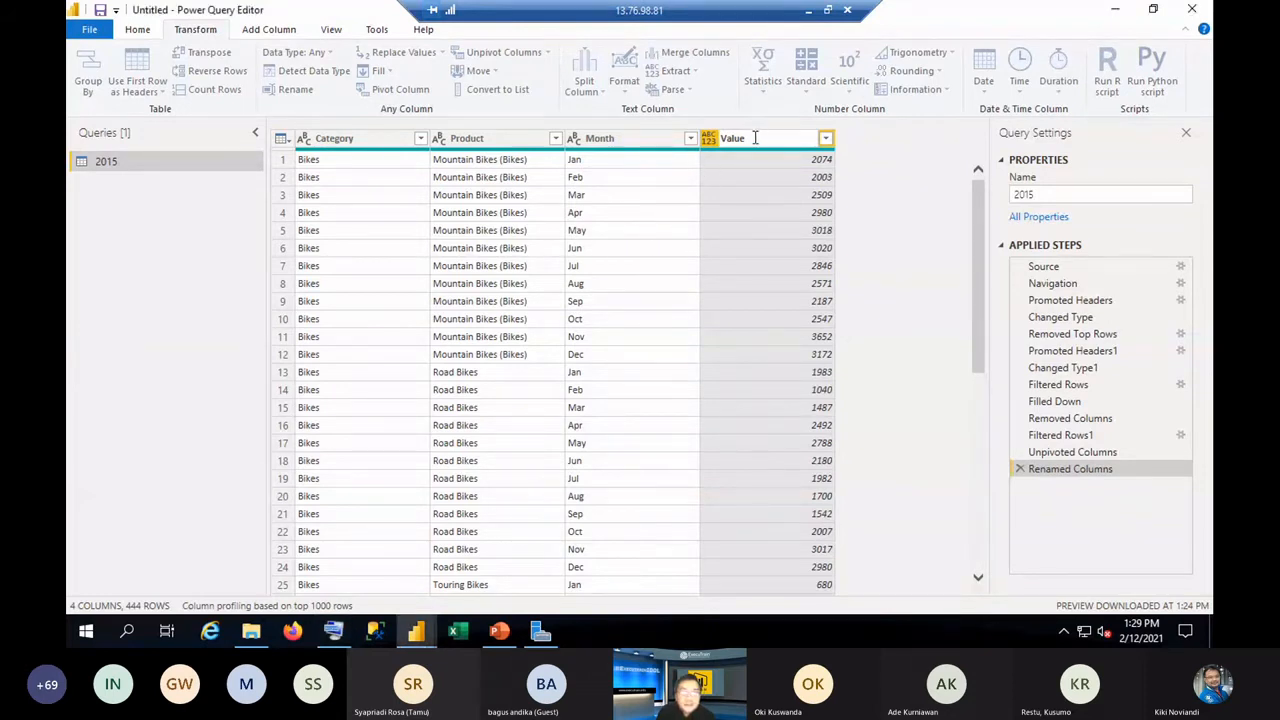
left_click_drag(757, 138, 719, 137)
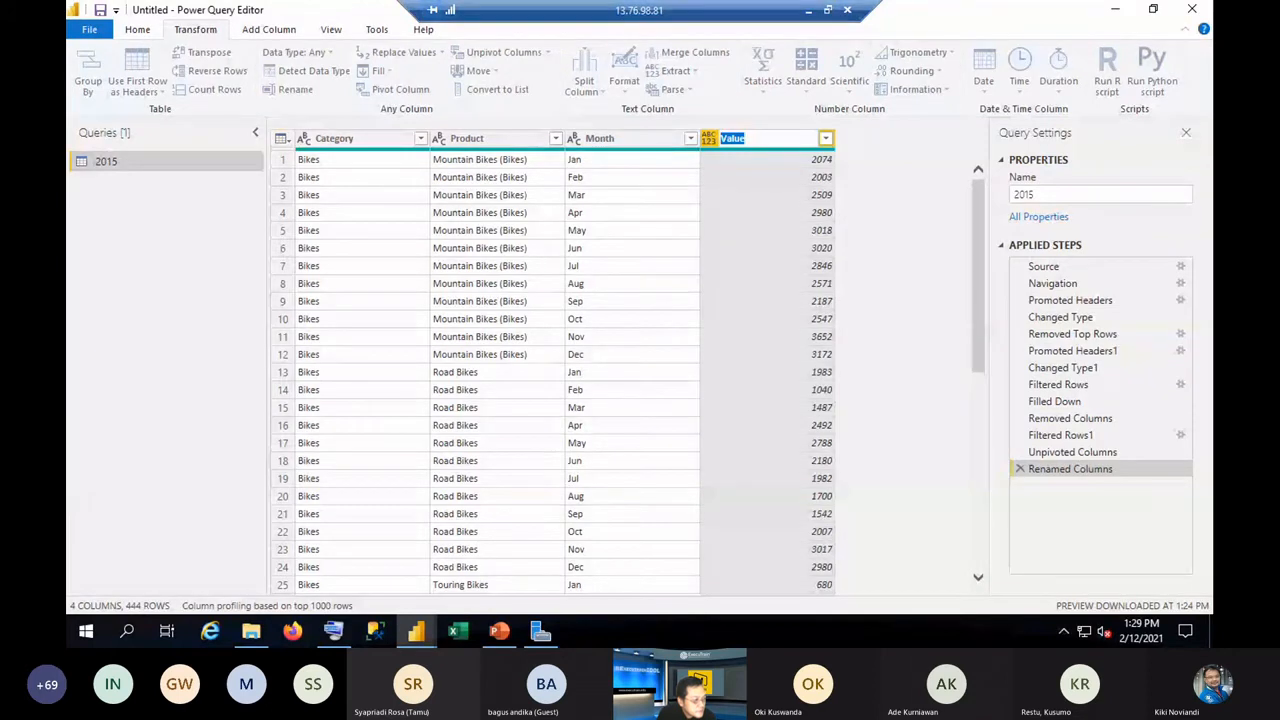
type("Sal")
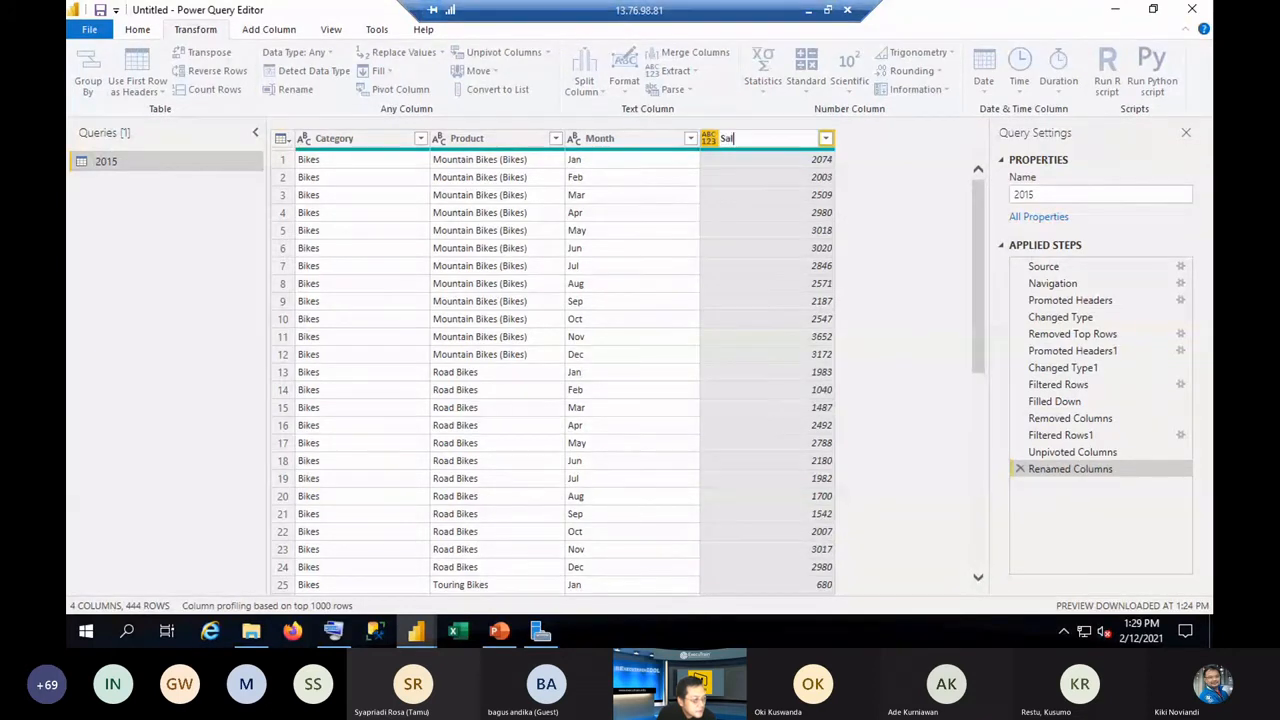
type("e")
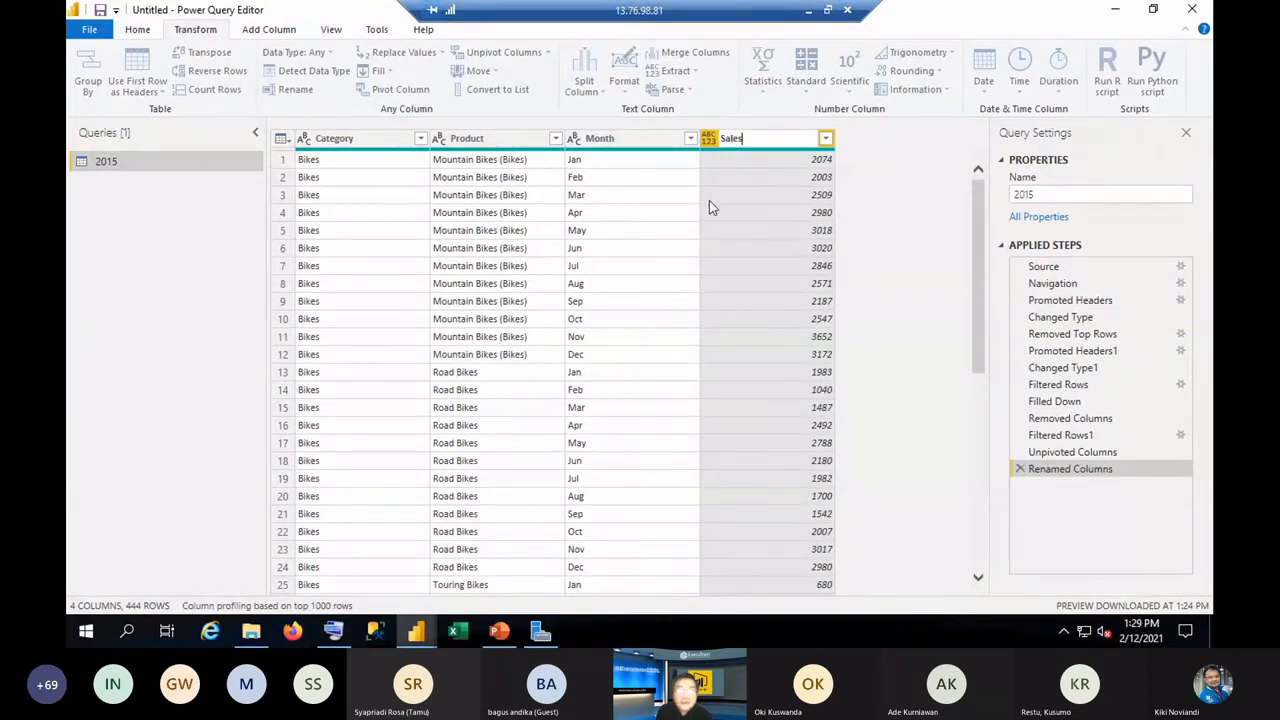
type("s")
key("Return")
Change the data type of the Sales column to Fixed decimal number.
left_click(630, 137)
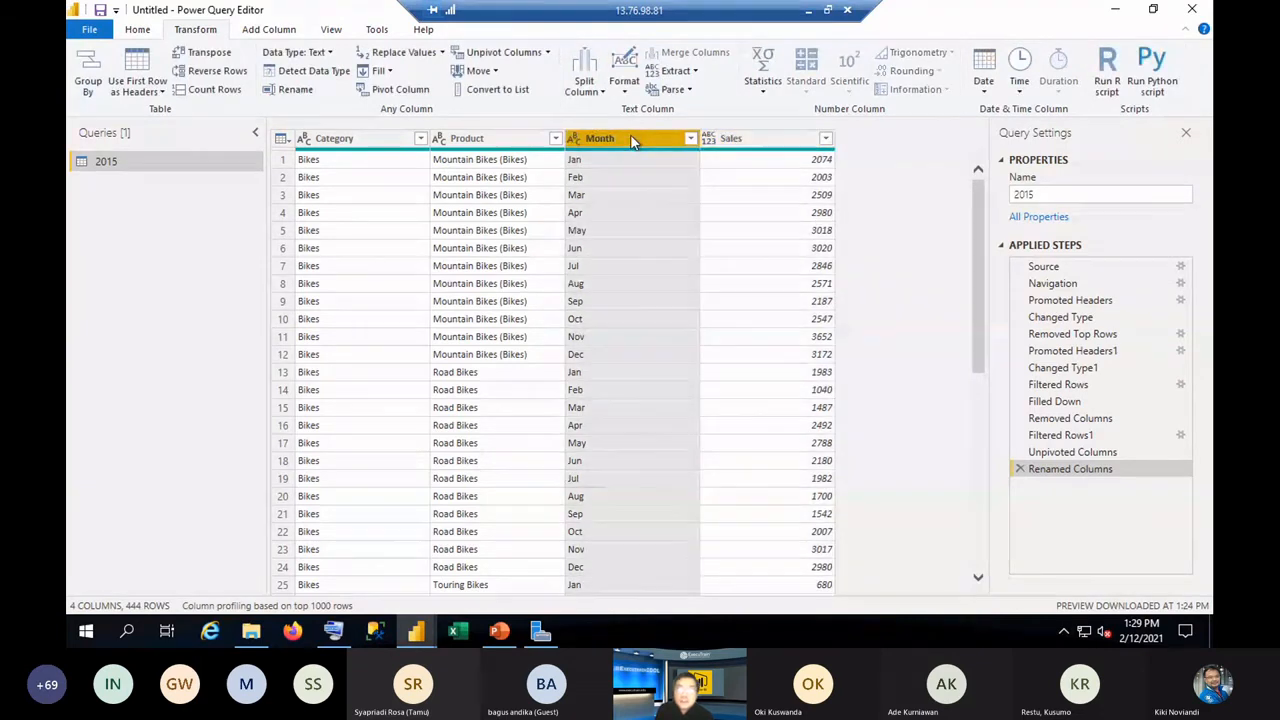
left_click(139, 28)
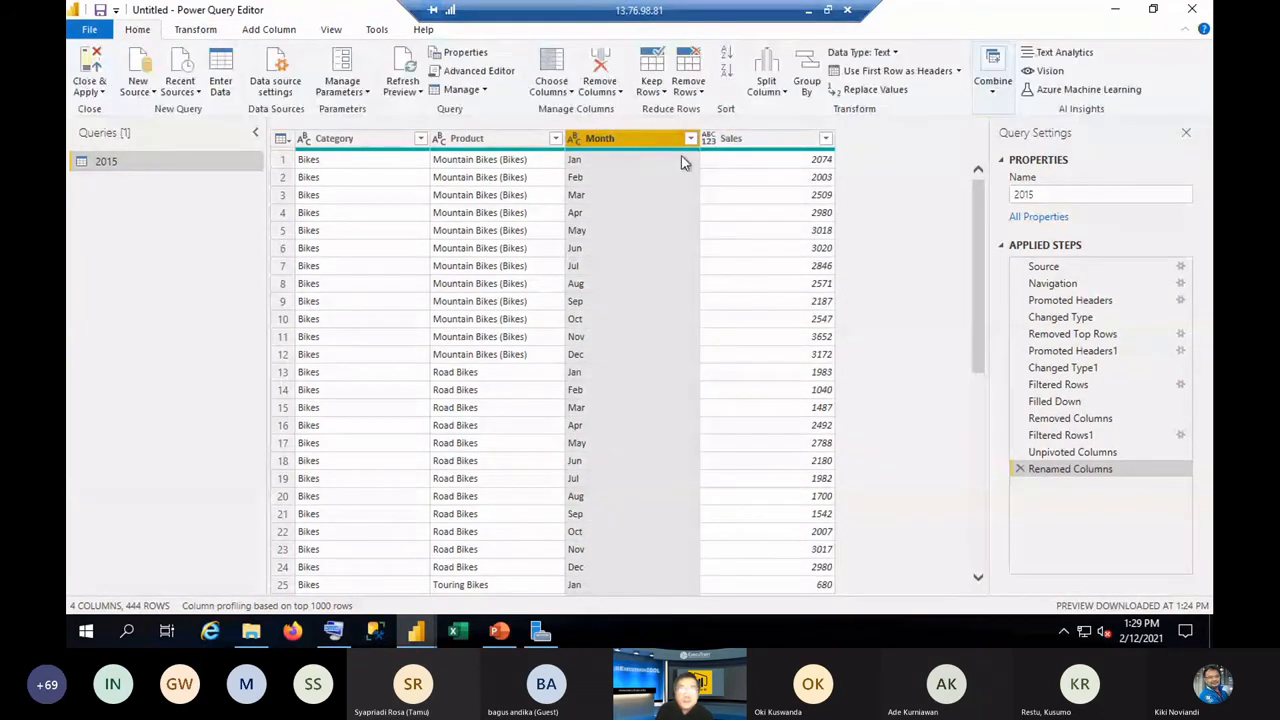
left_click(785, 141)
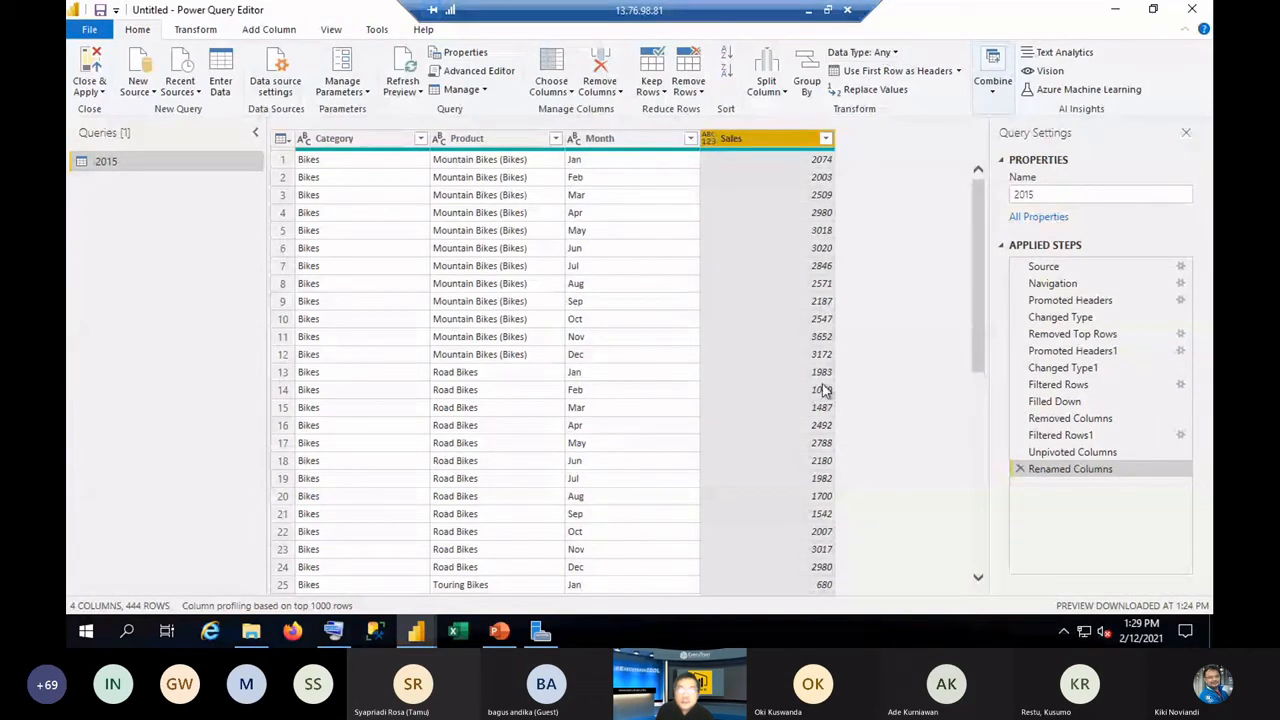
left_click(886, 52)
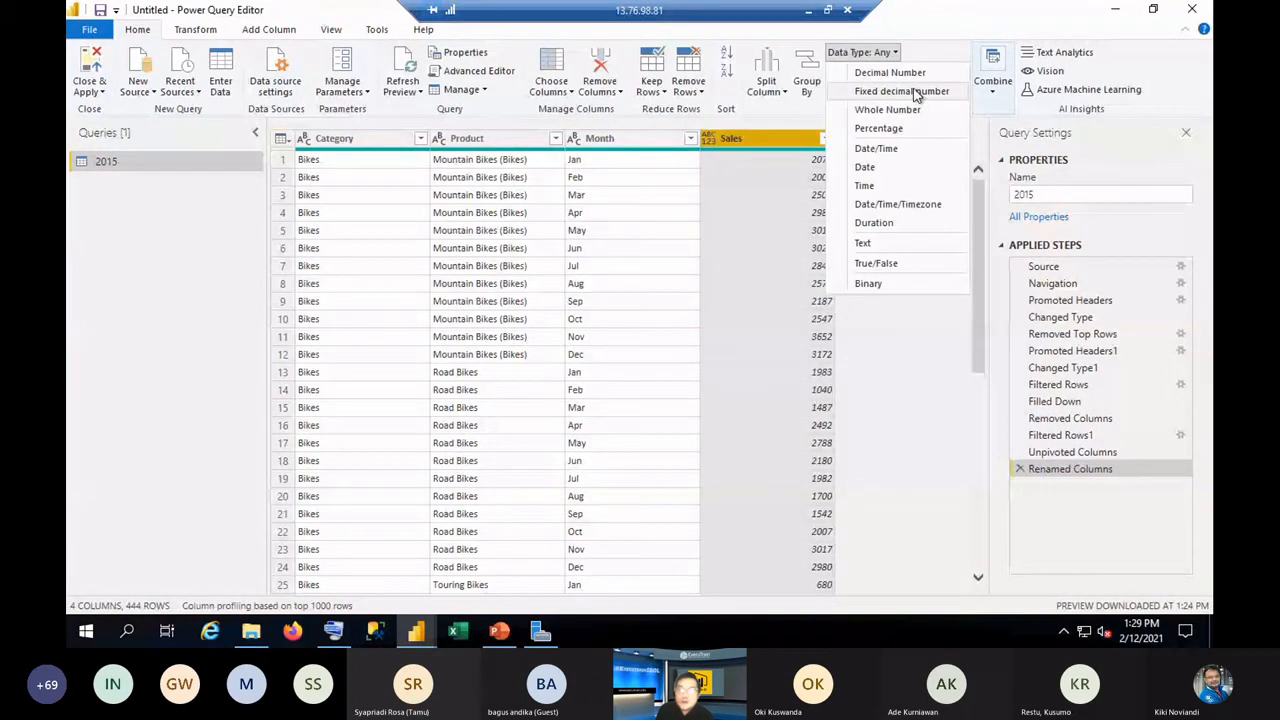
left_click(915, 92)
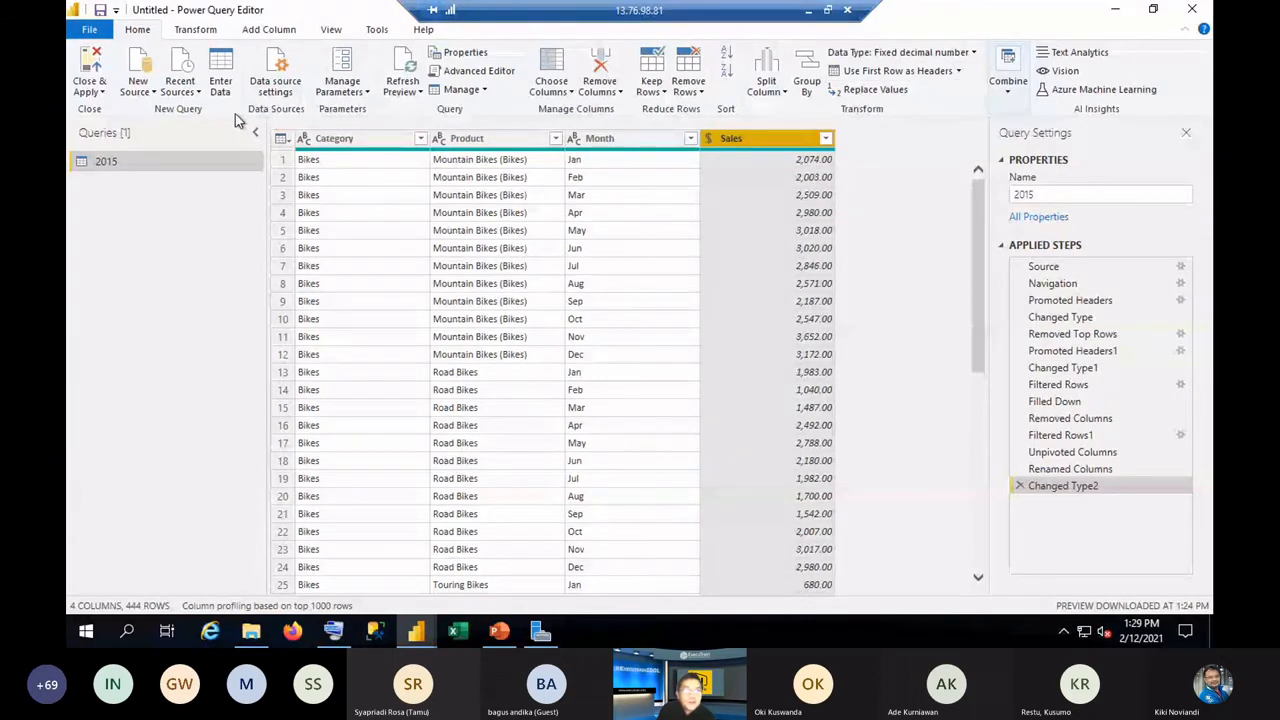
Add a custom column named Year with the formula = 2015.
left_click(266, 35)
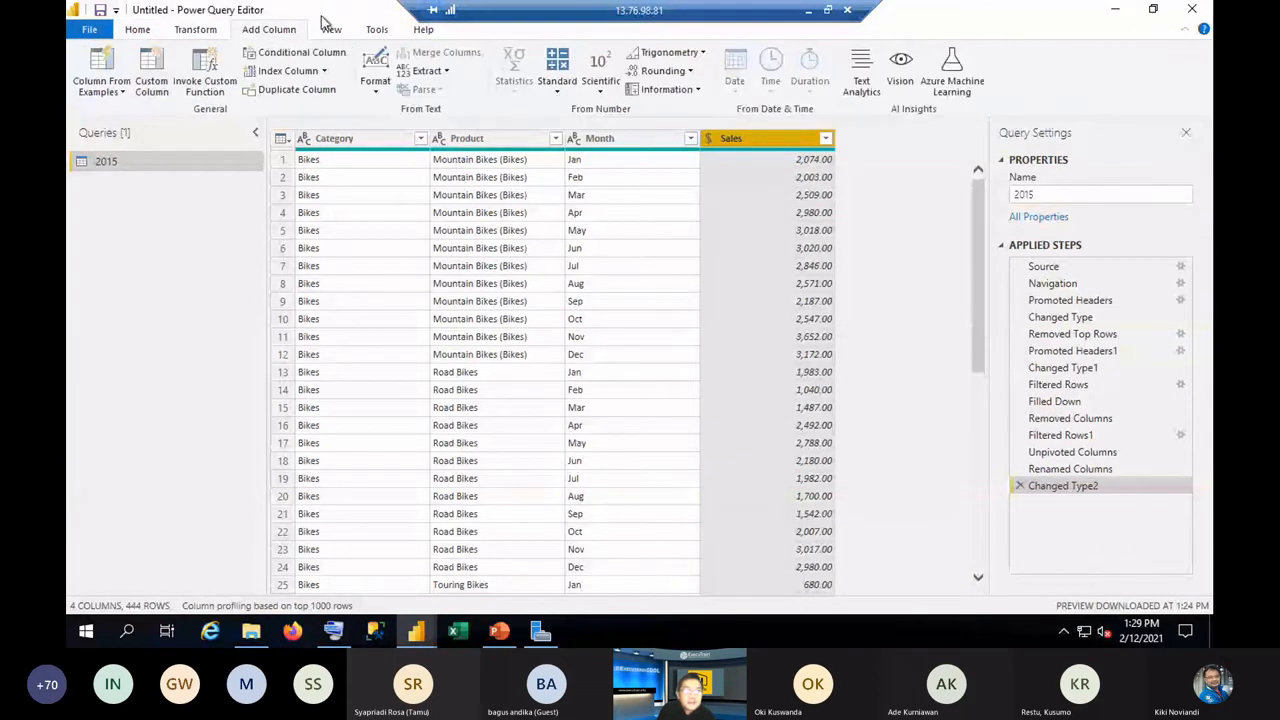
left_click(153, 72)
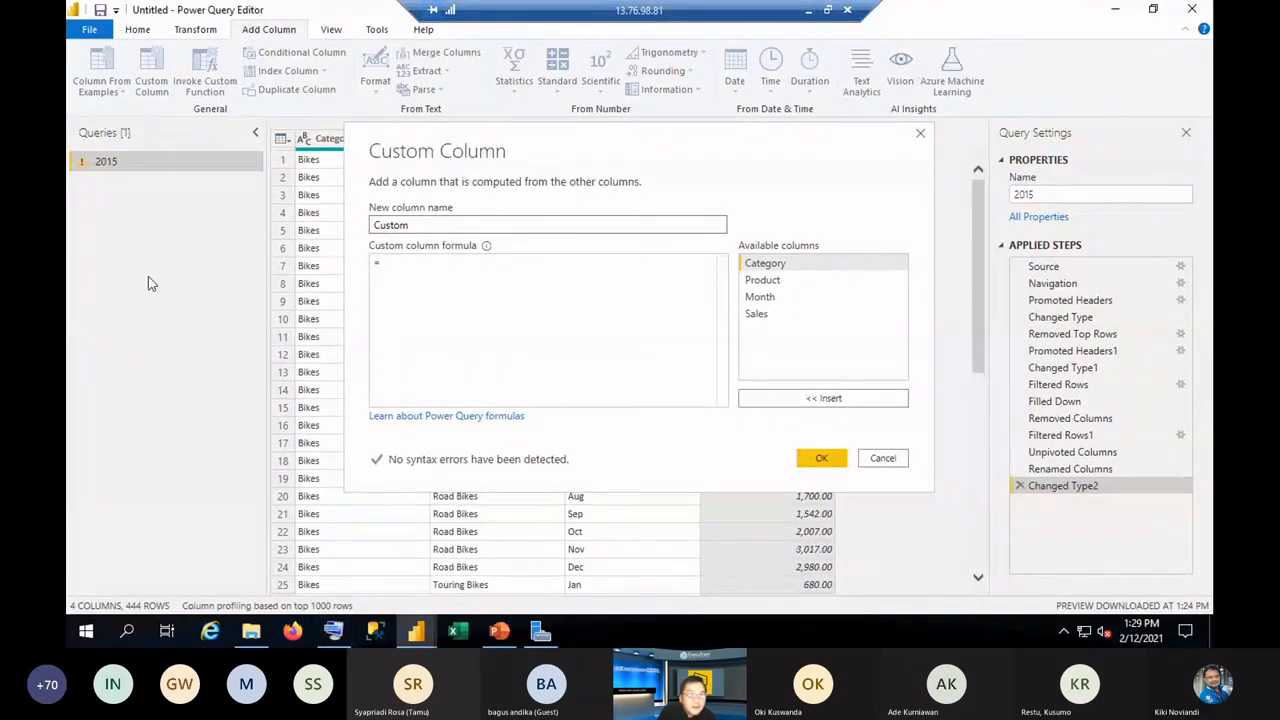
left_click(418, 225)
double_click(418, 225)
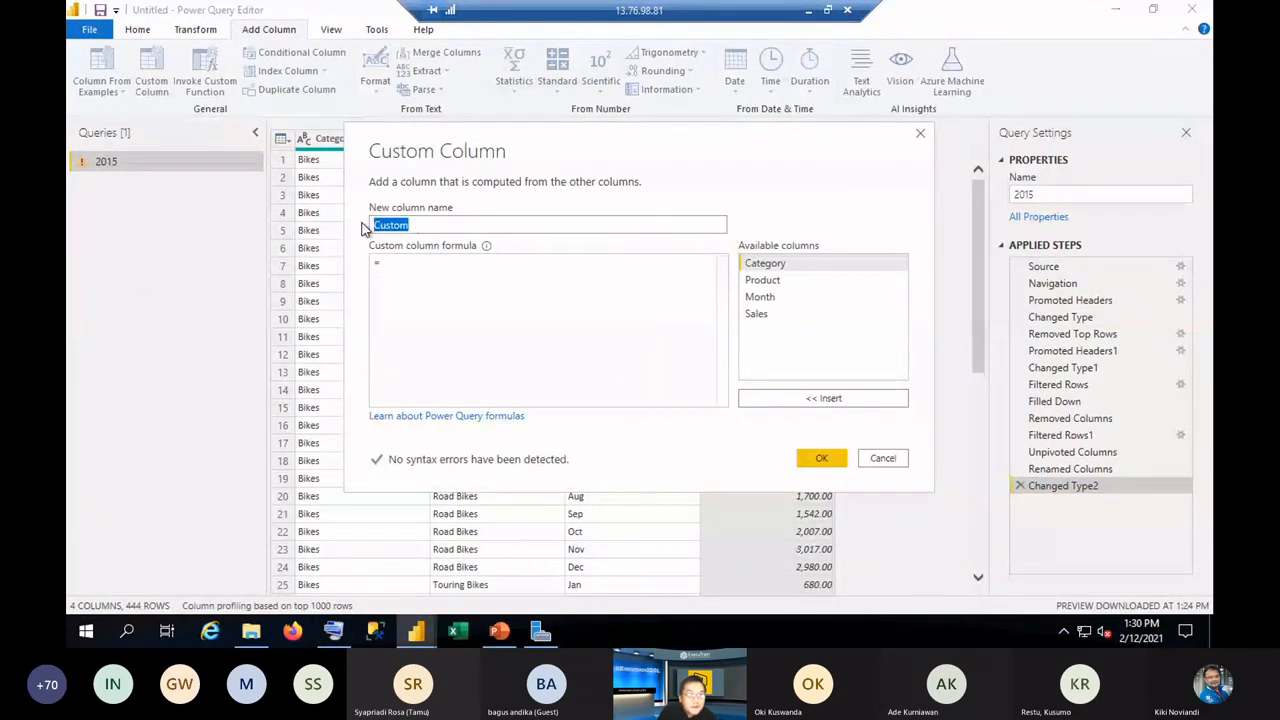
type("Y")
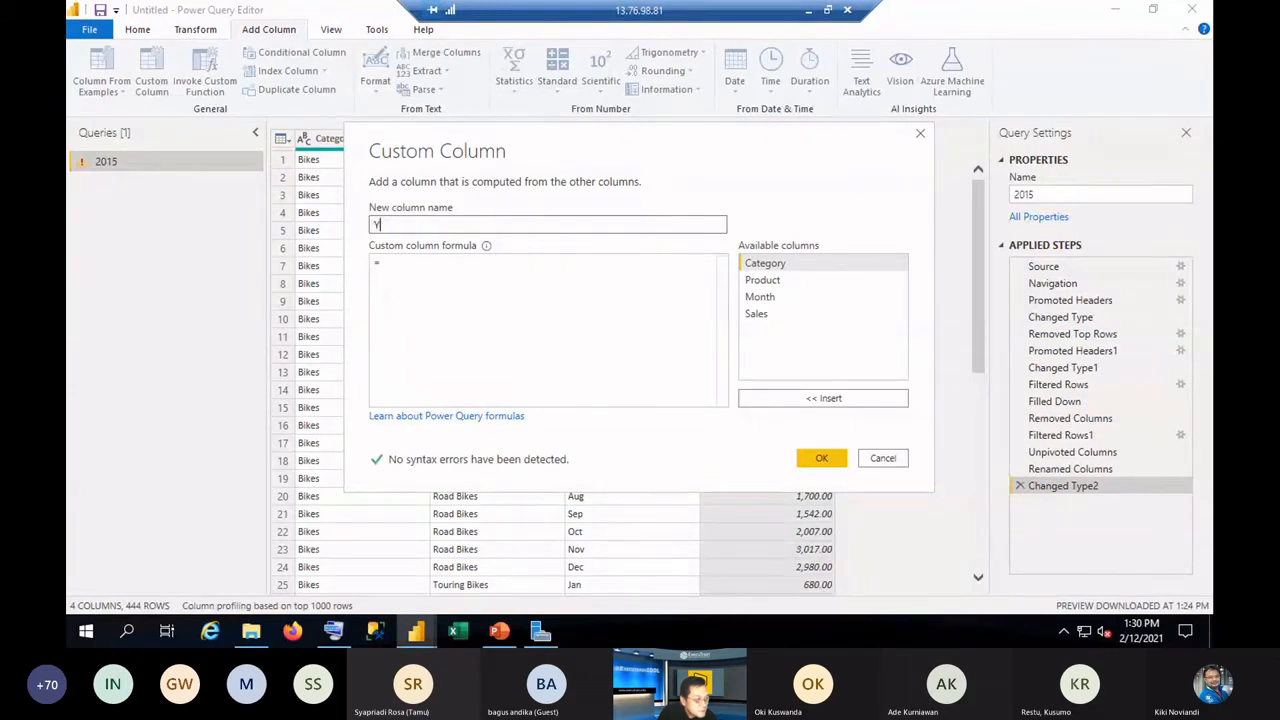
type("ear")
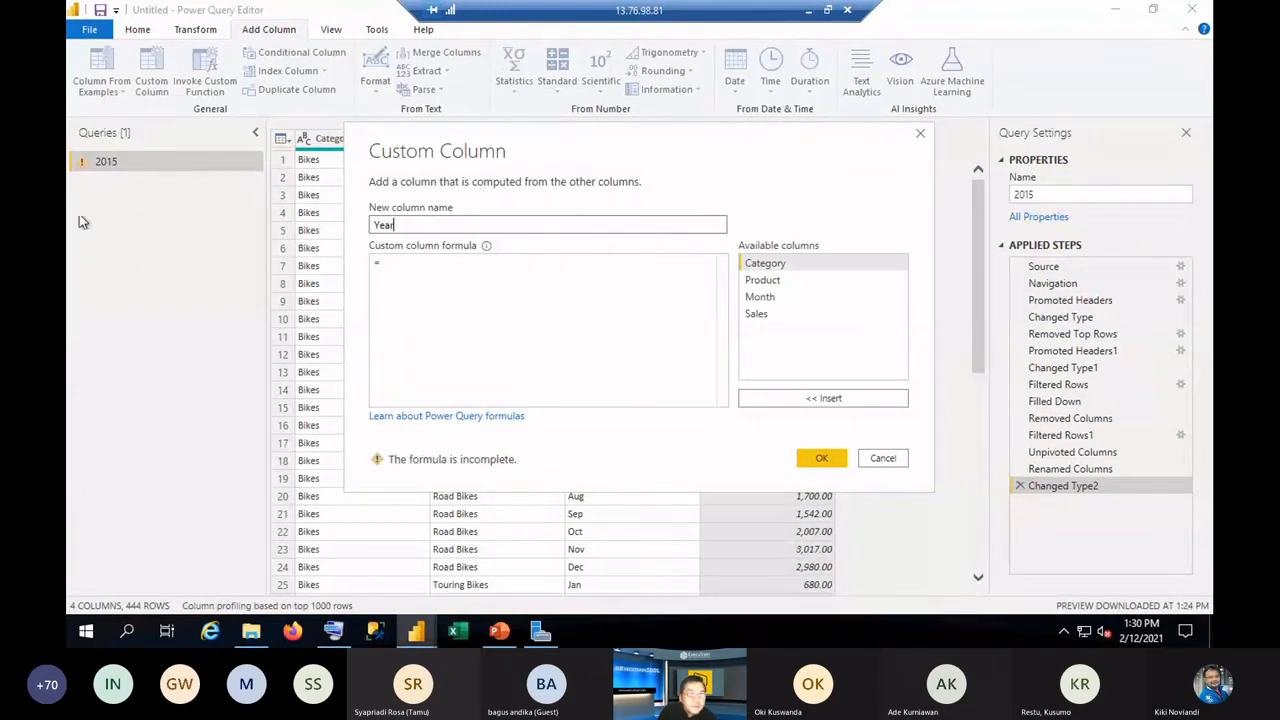
left_click(459, 261)
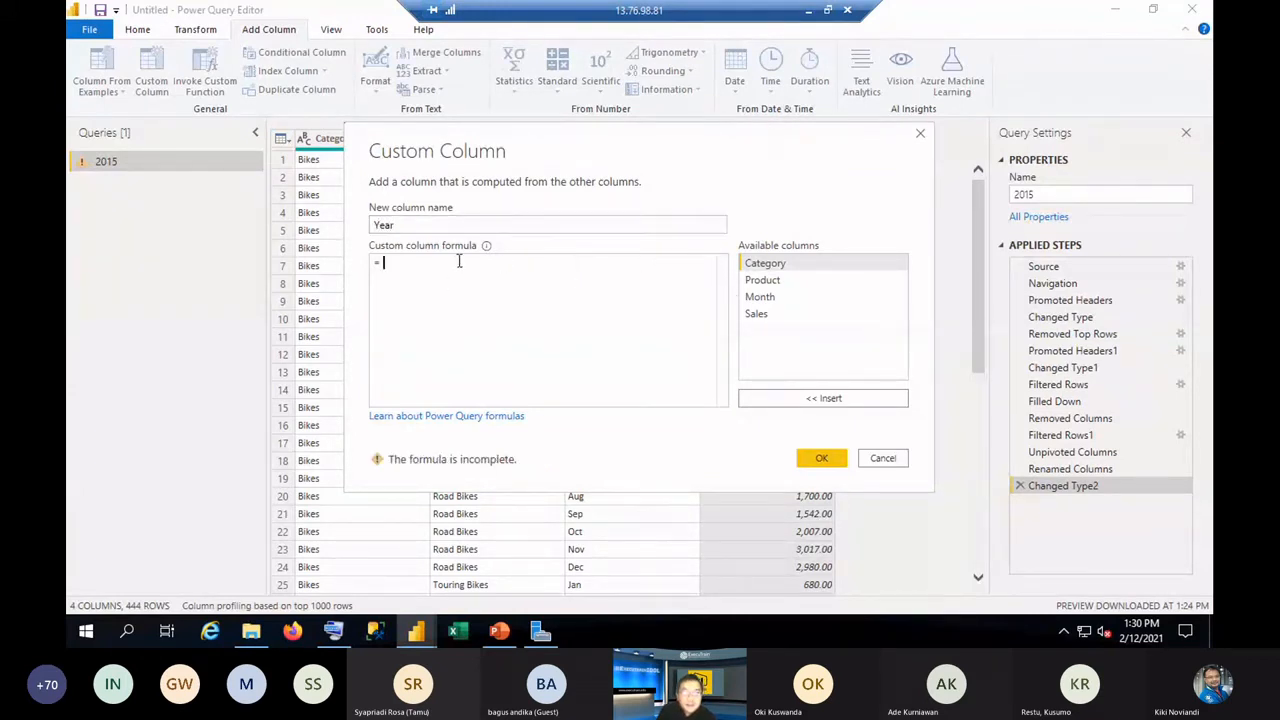
type("2015")
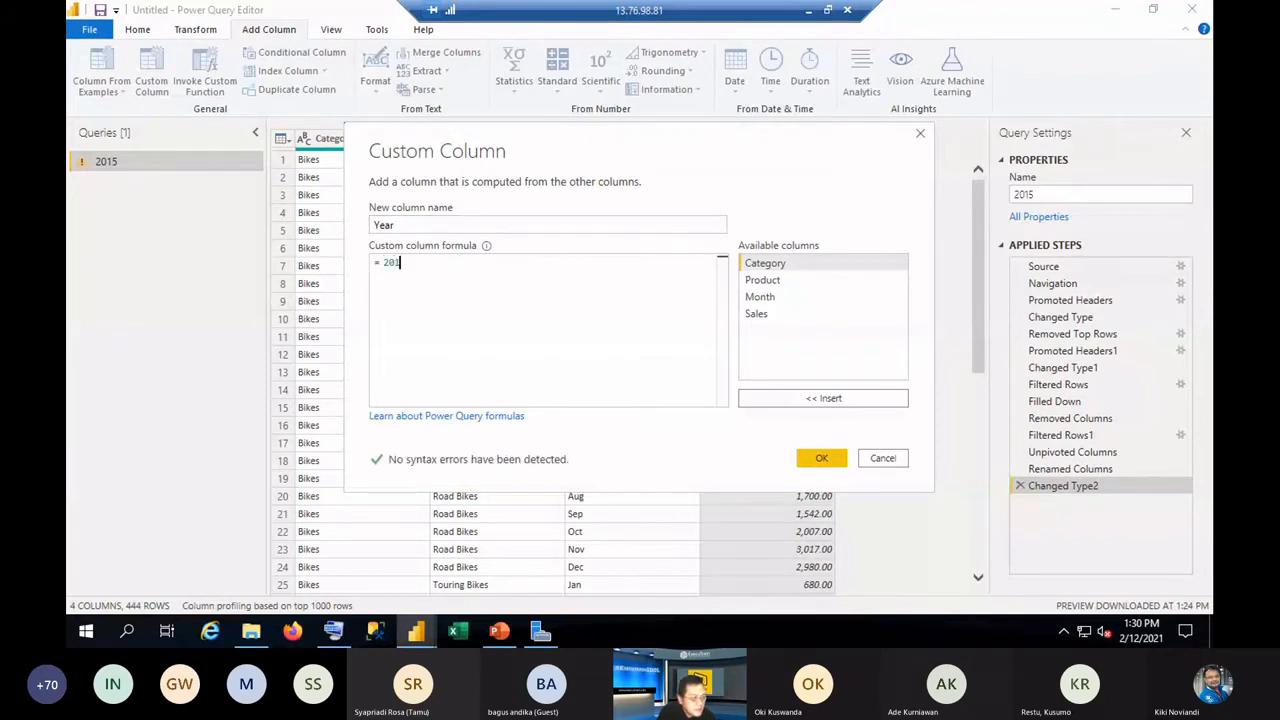
left_click(821, 458)
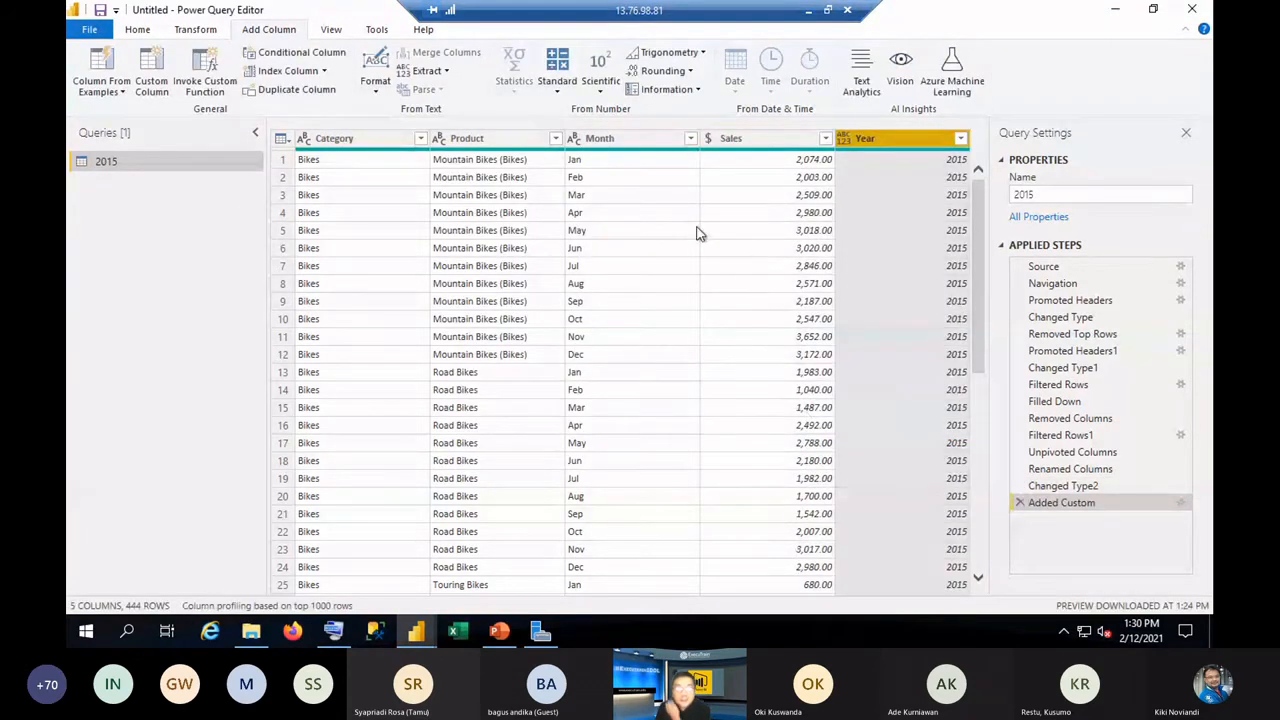
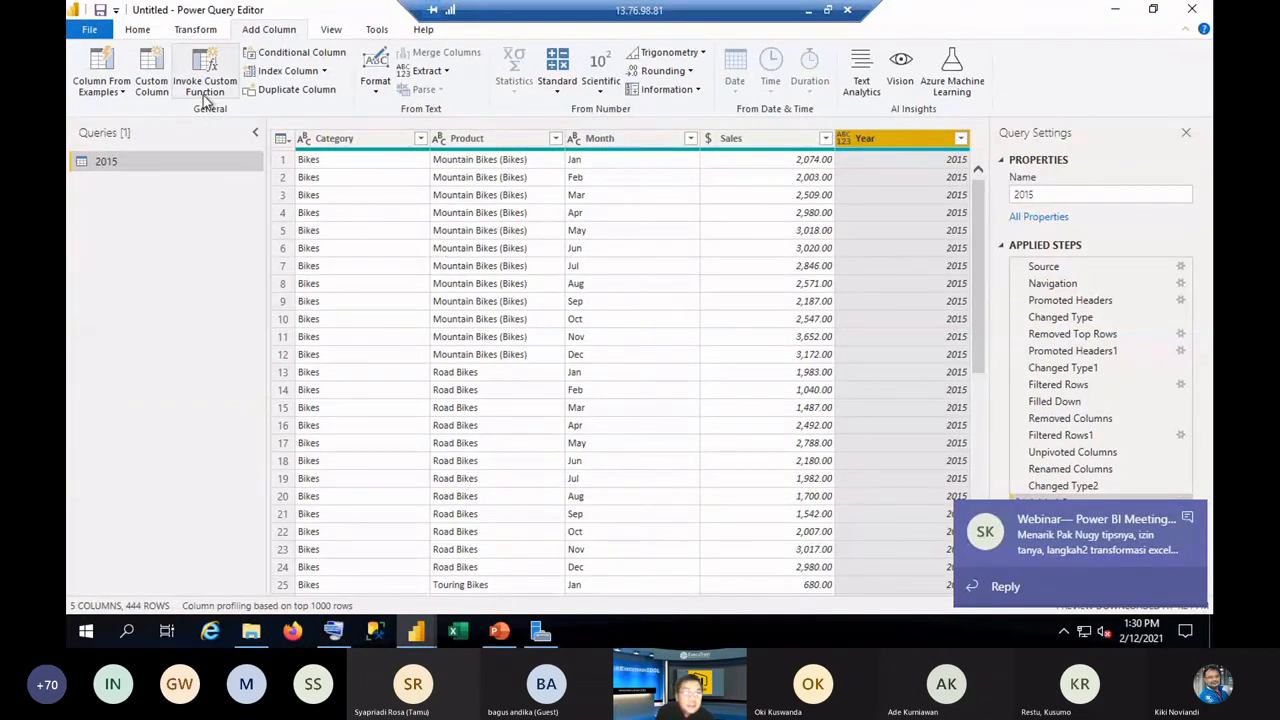
Start a new conditional column and name it MonthNumber.
left_click(302, 56)
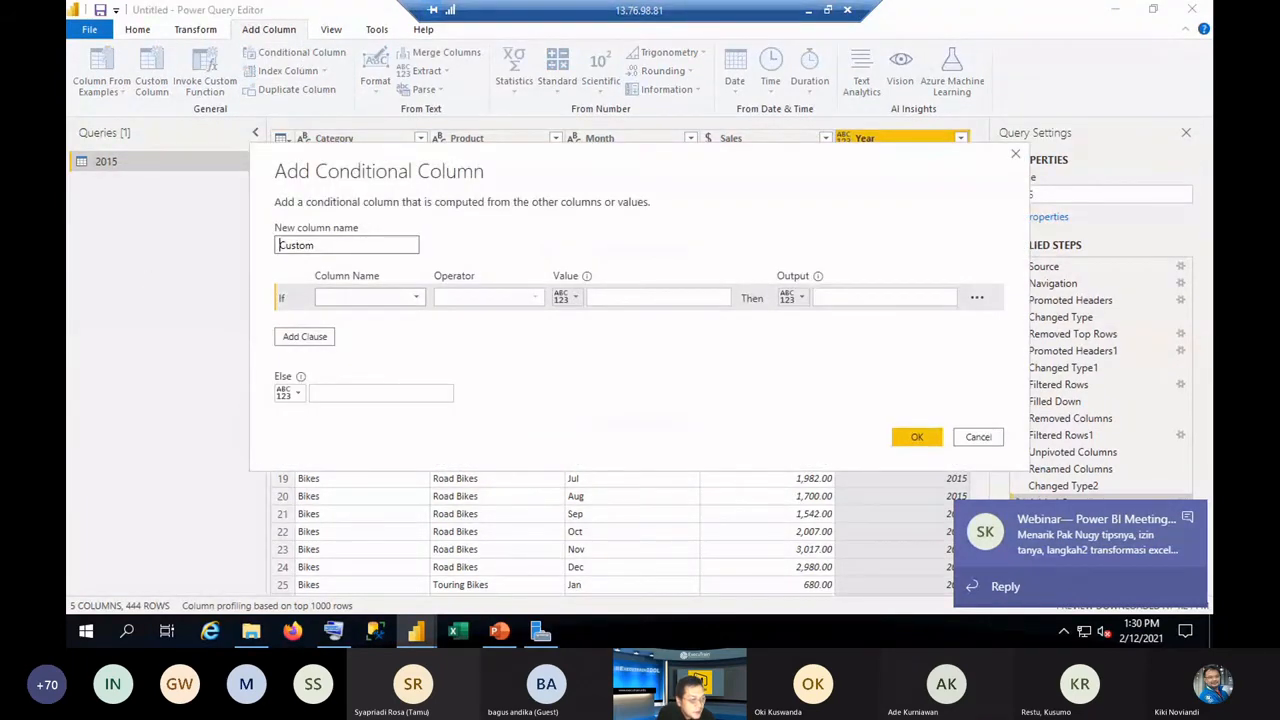
left_click(334, 631)
key("alt+Tab")
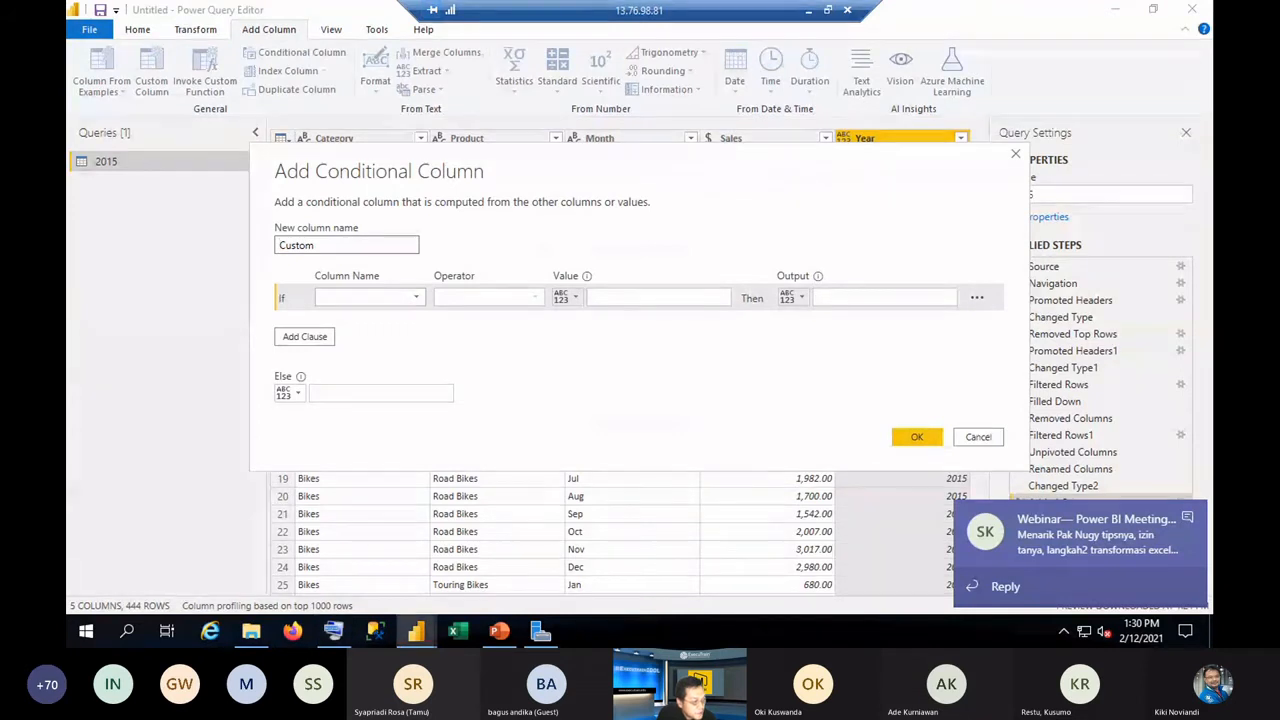
left_click(355, 247)
key("ctrl+a")
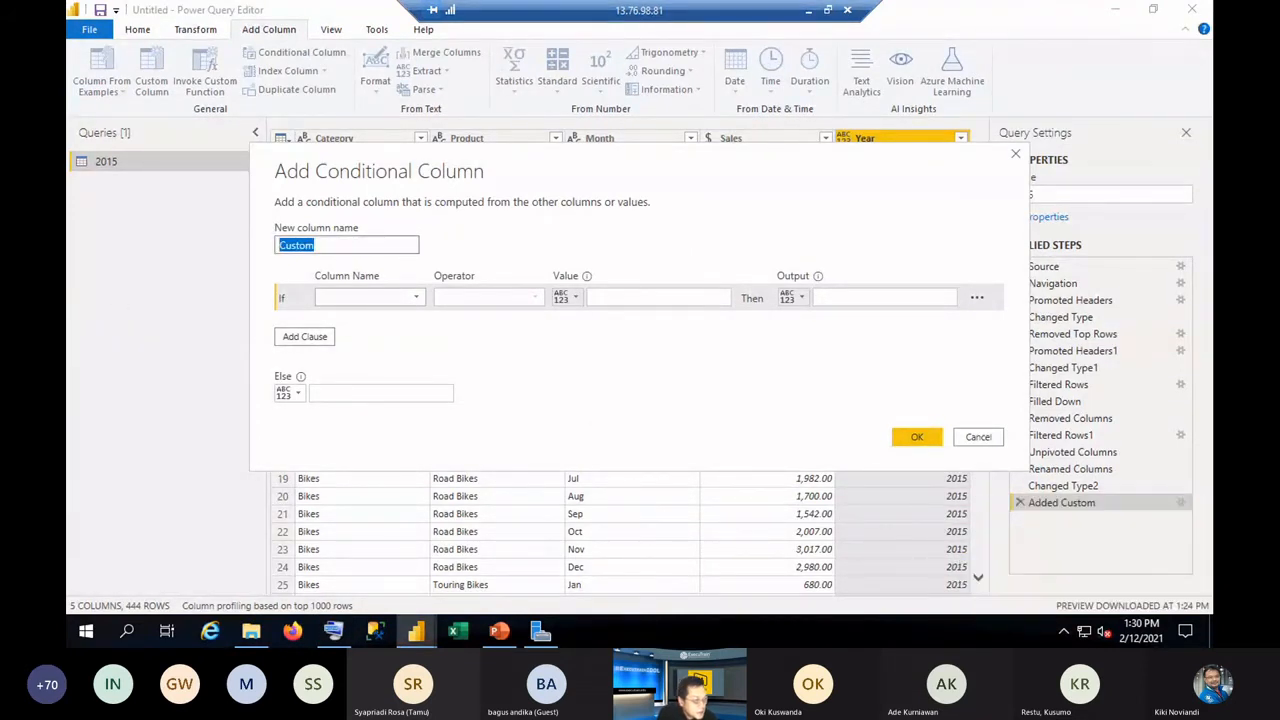
key("alt+Tab")
key("alt+Tab")
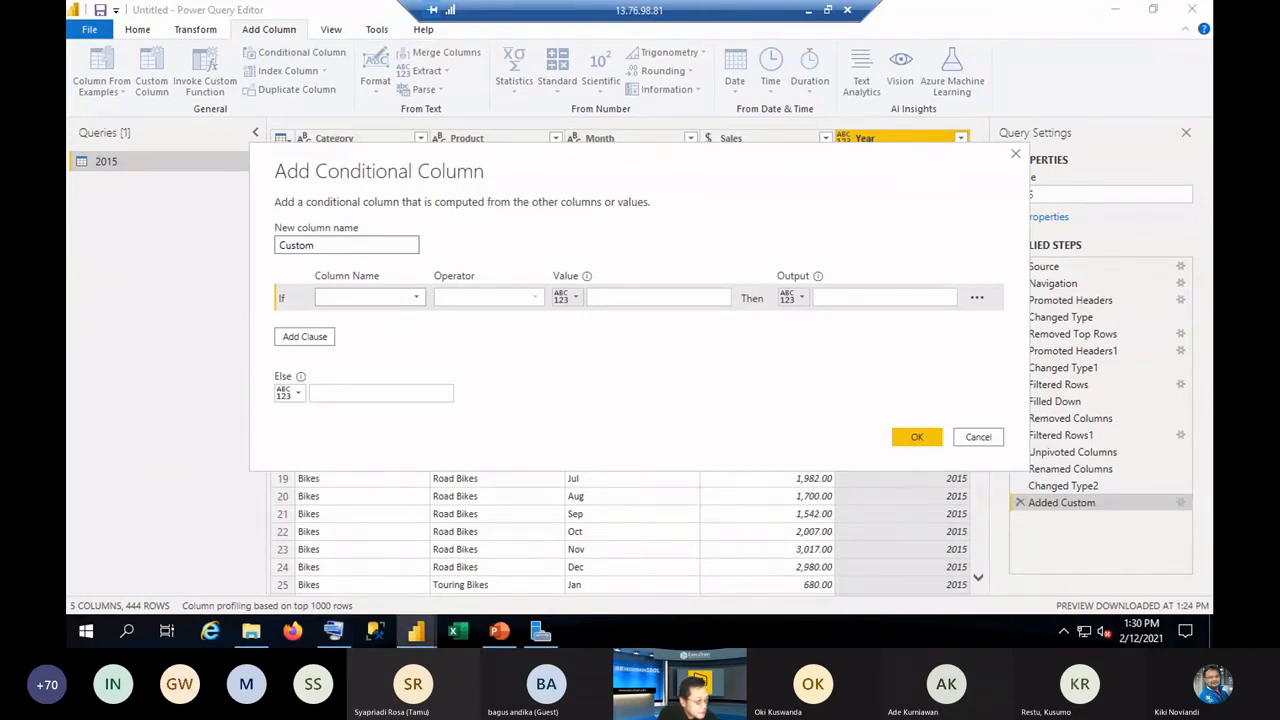
double_click(311, 247)
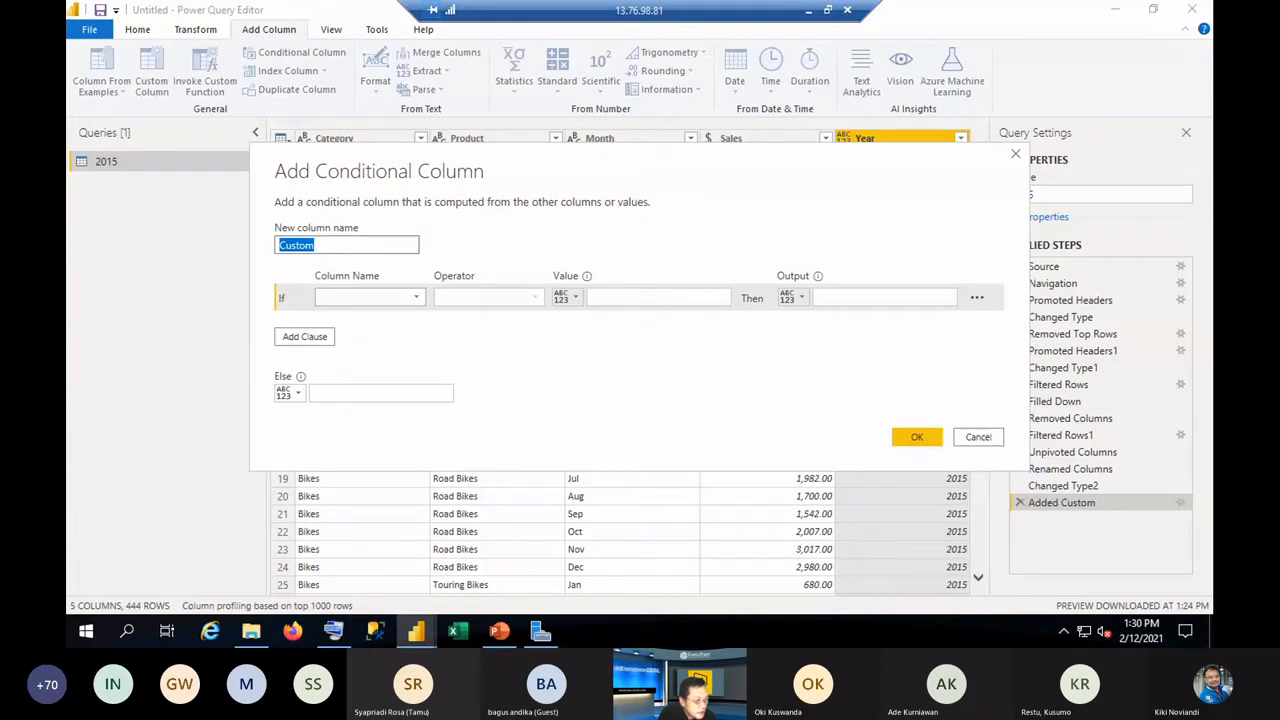
type("Month")
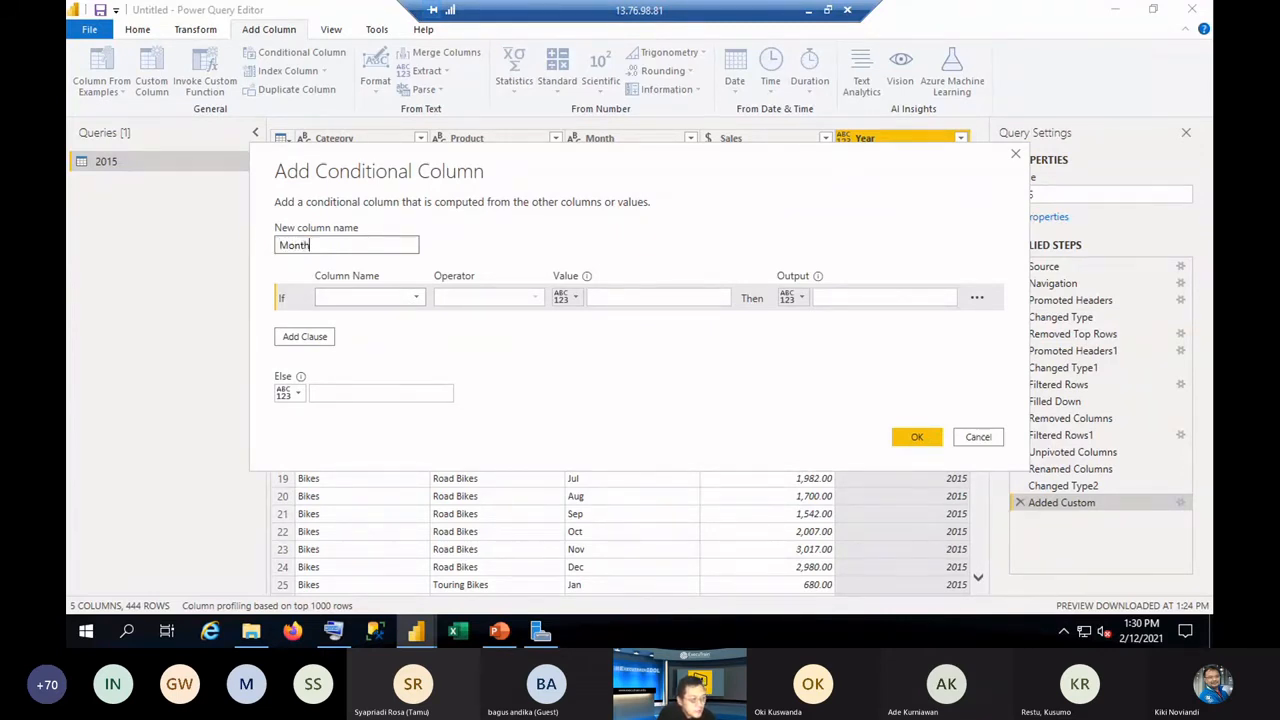
type("Number")
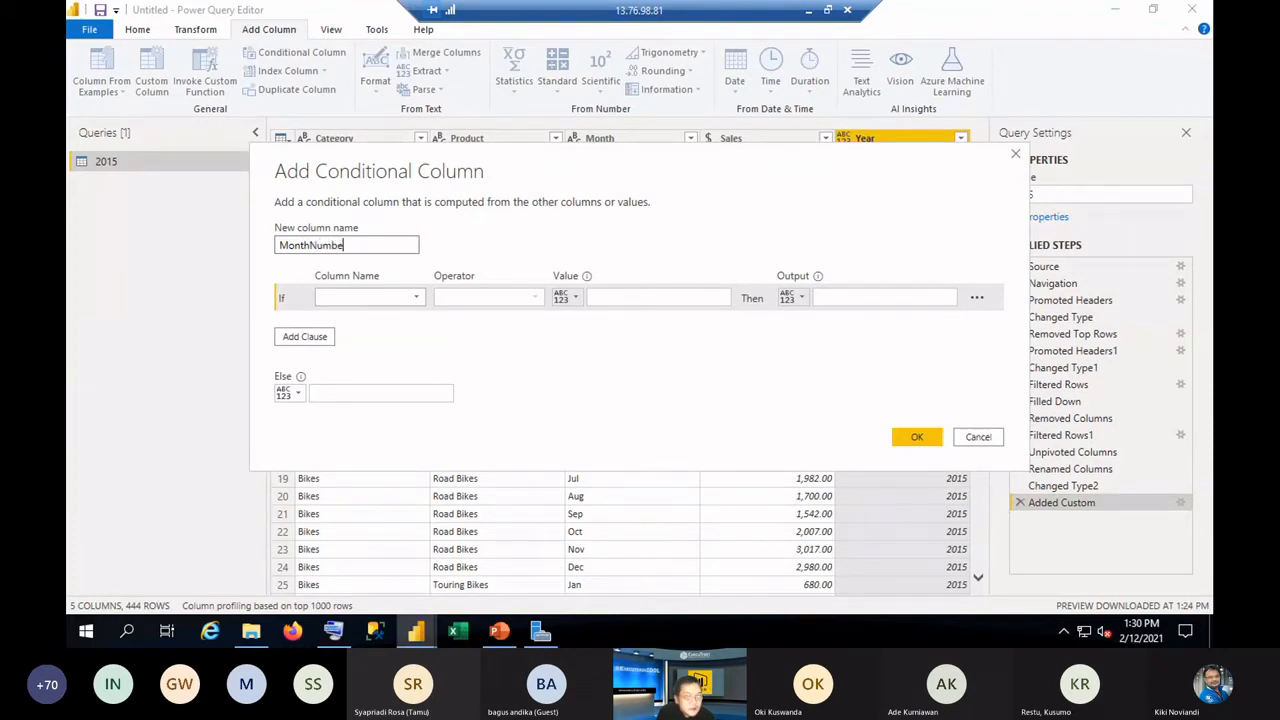
Define the first condition so that Month equals Jan outputs 1.
left_click(413, 300)
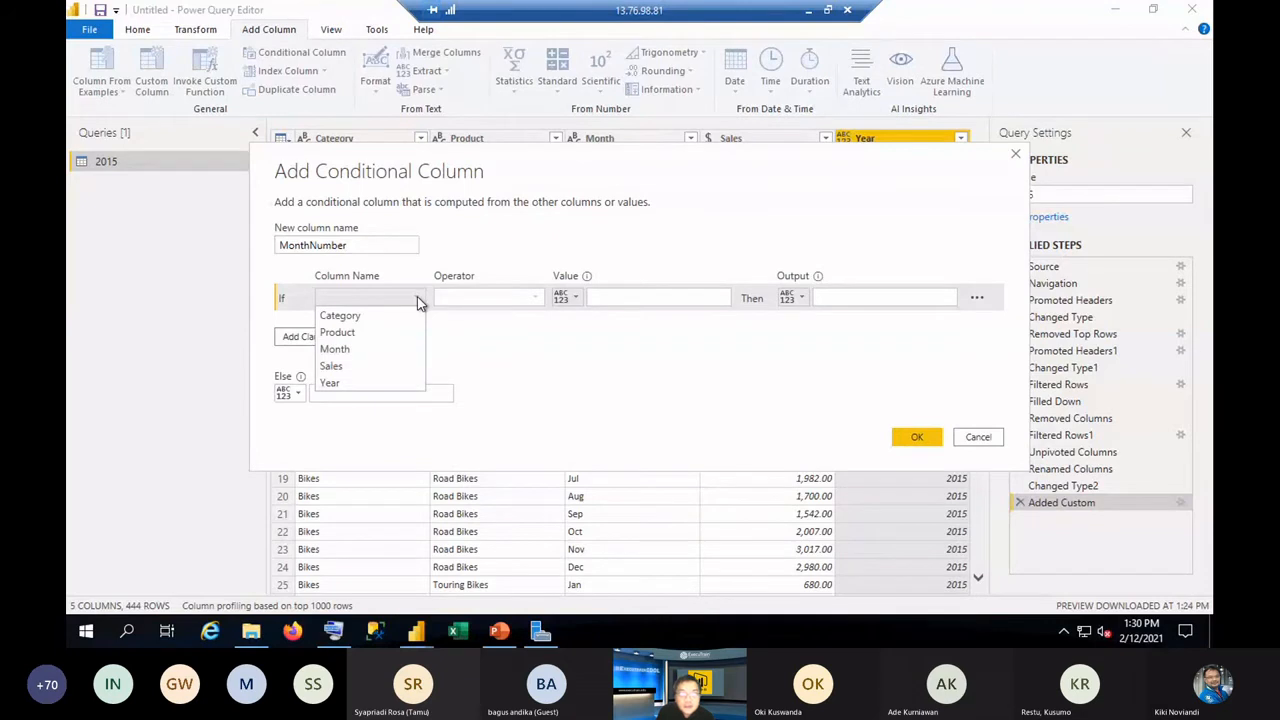
left_click(357, 349)
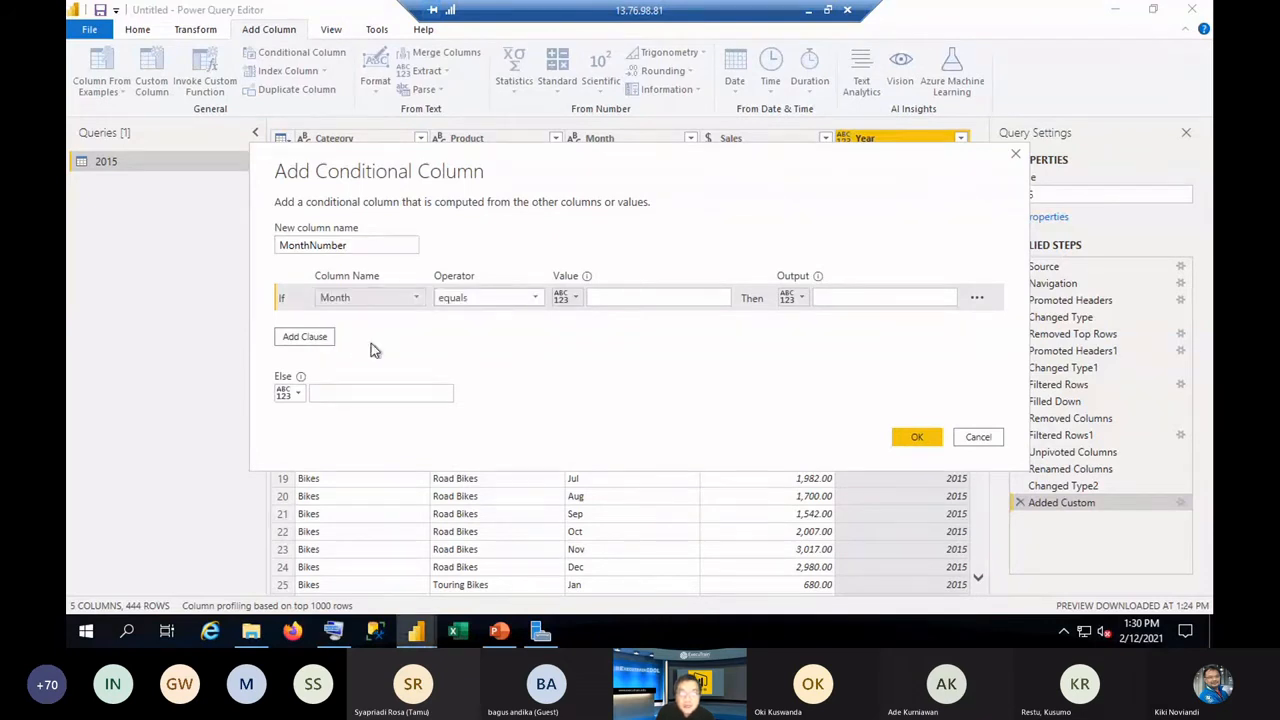
left_click(630, 298)
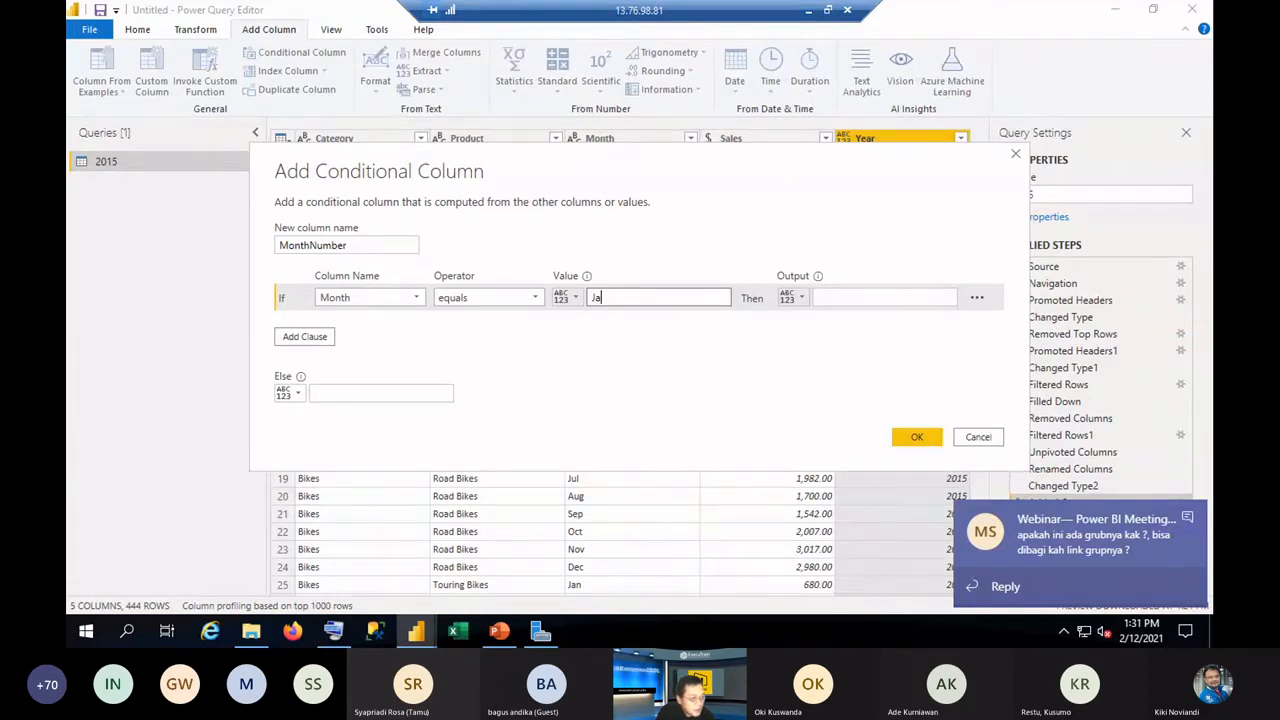
left_click(854, 298)
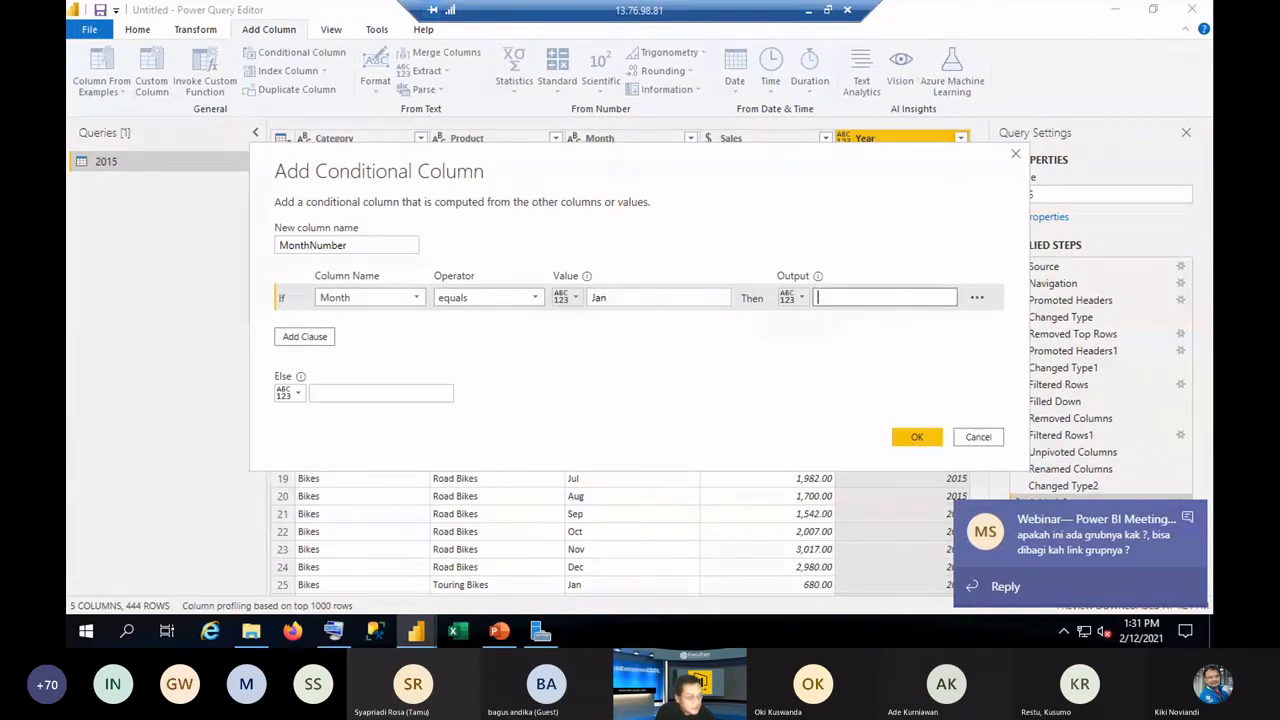
Add an else-if clause so that Month equals Feb outputs 2.
left_click(333, 336)
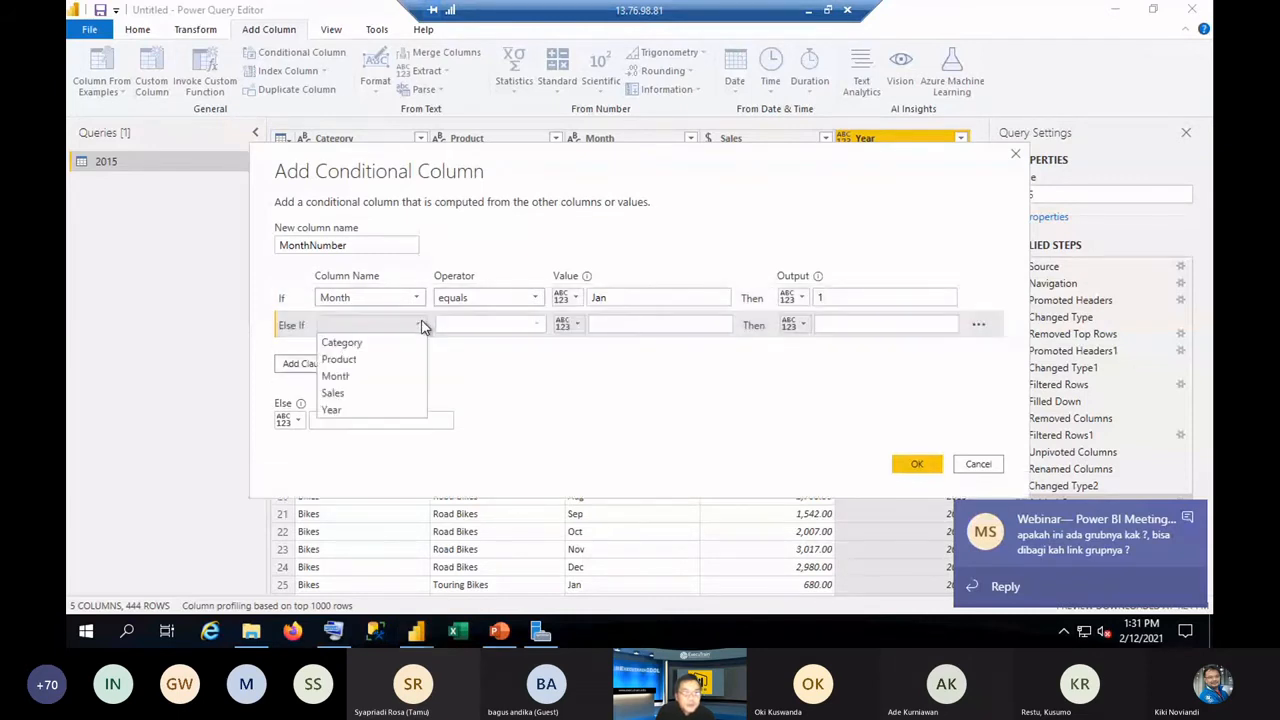
left_click(390, 376)
left_click(665, 322)
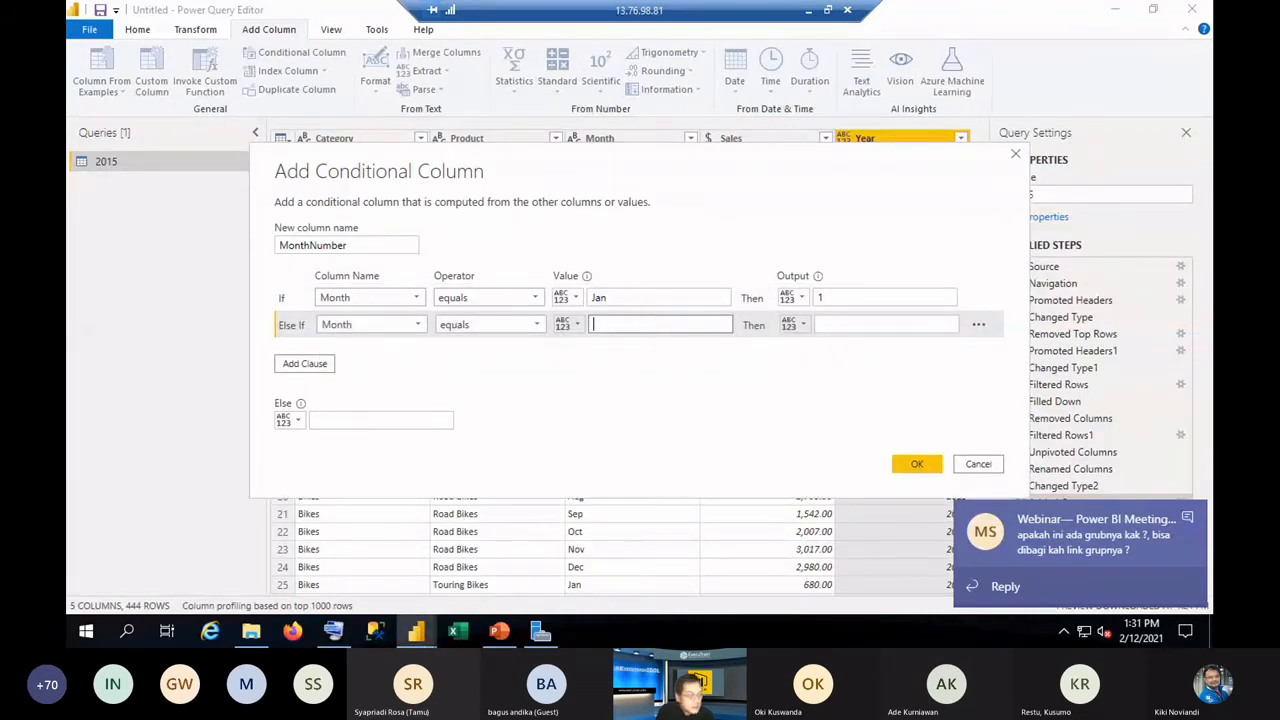
type("Feb")
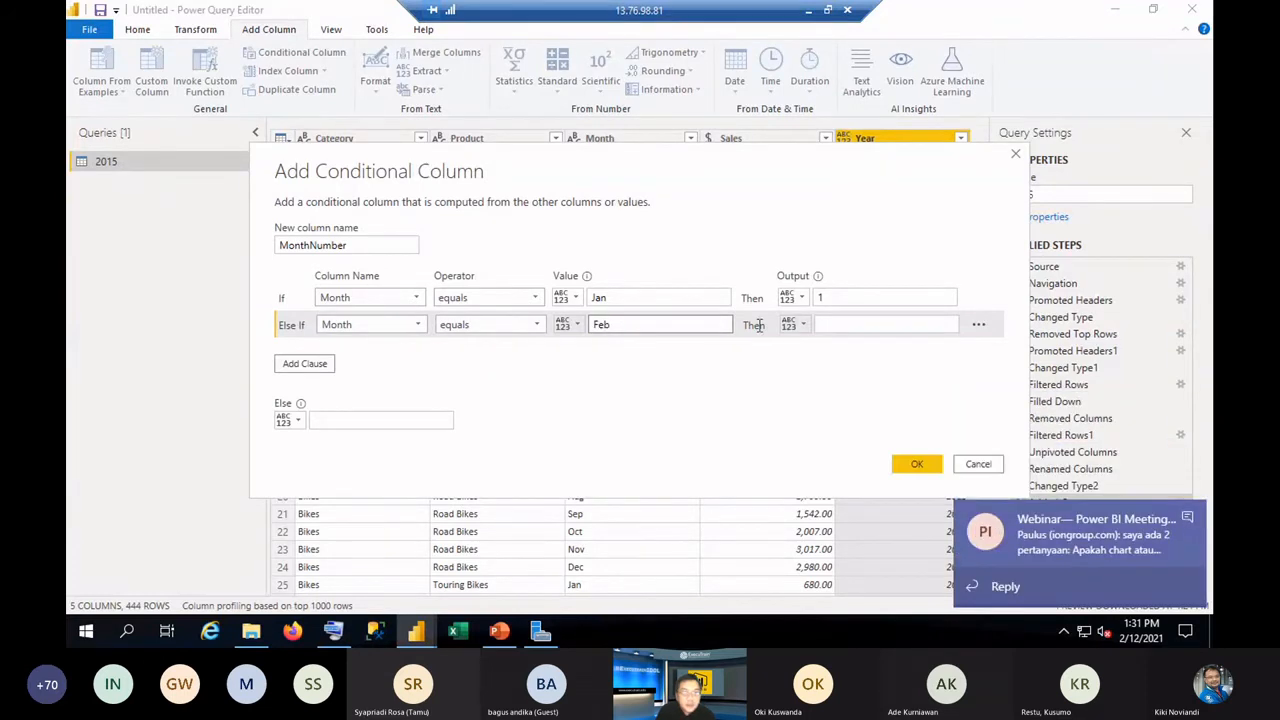
left_click(871, 322)
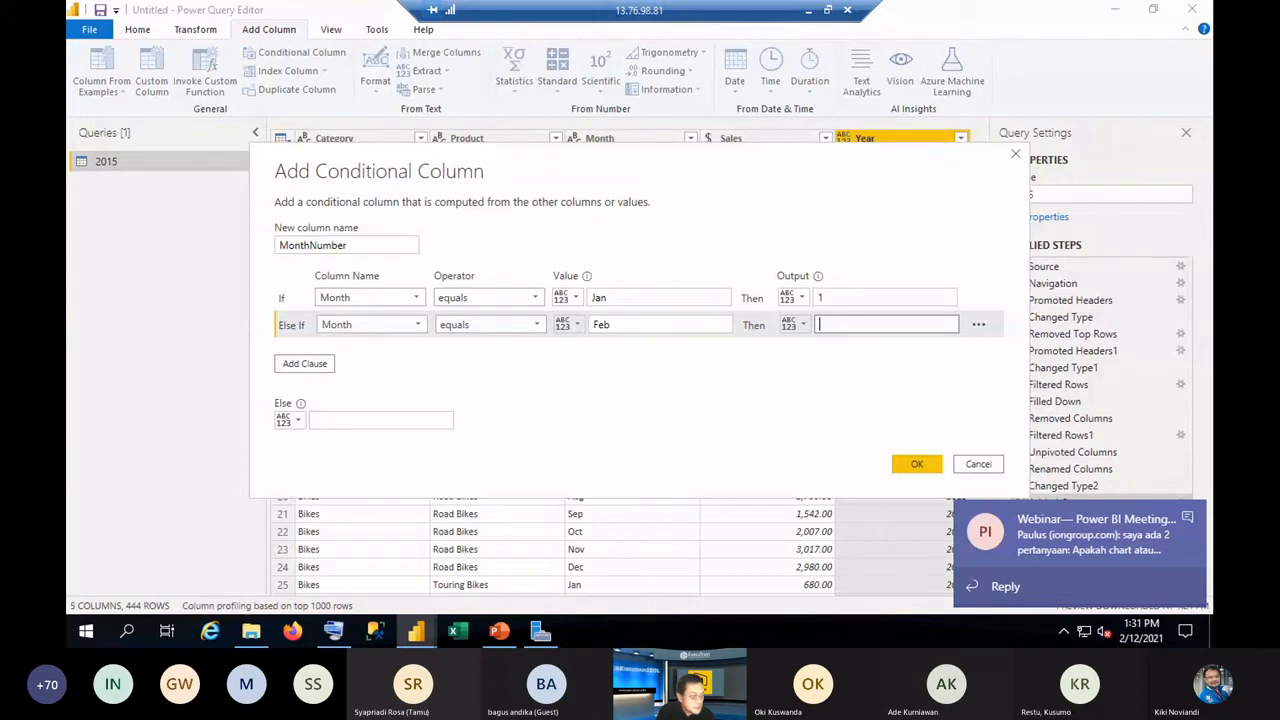
Add an else-if clause so that Month equals Mar outputs 3.
left_click(304, 366)
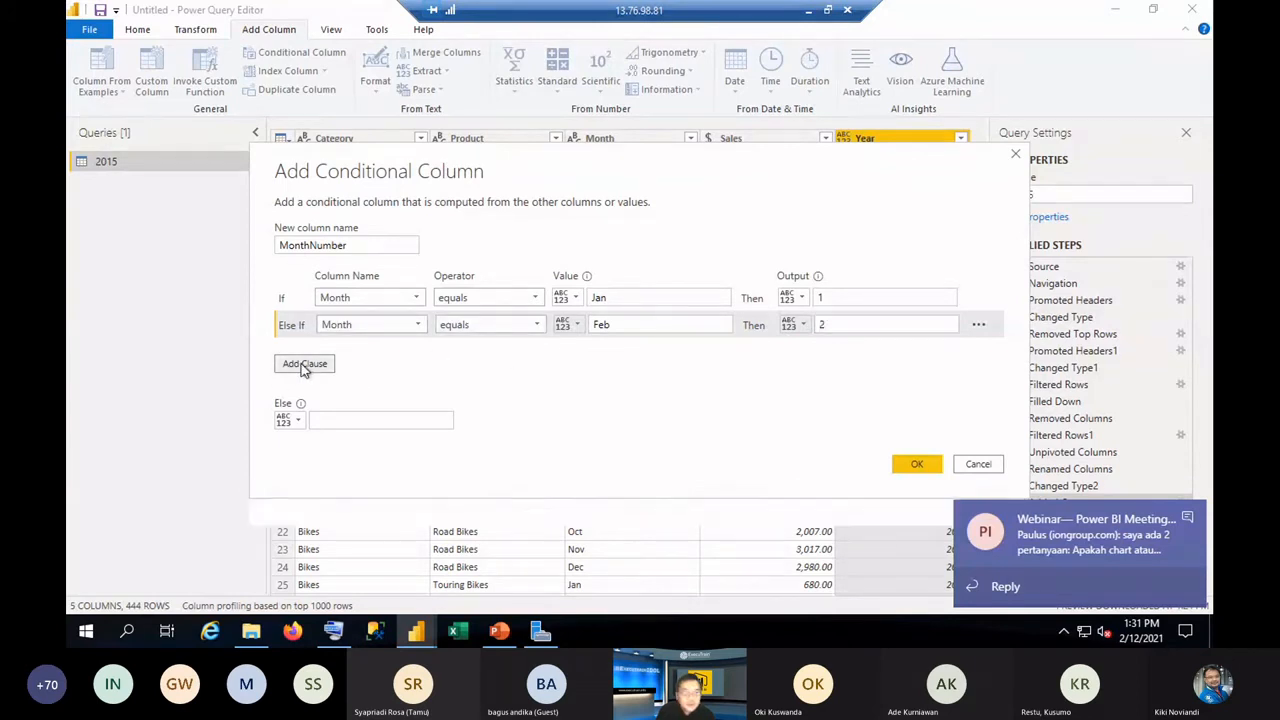
left_click(380, 350)
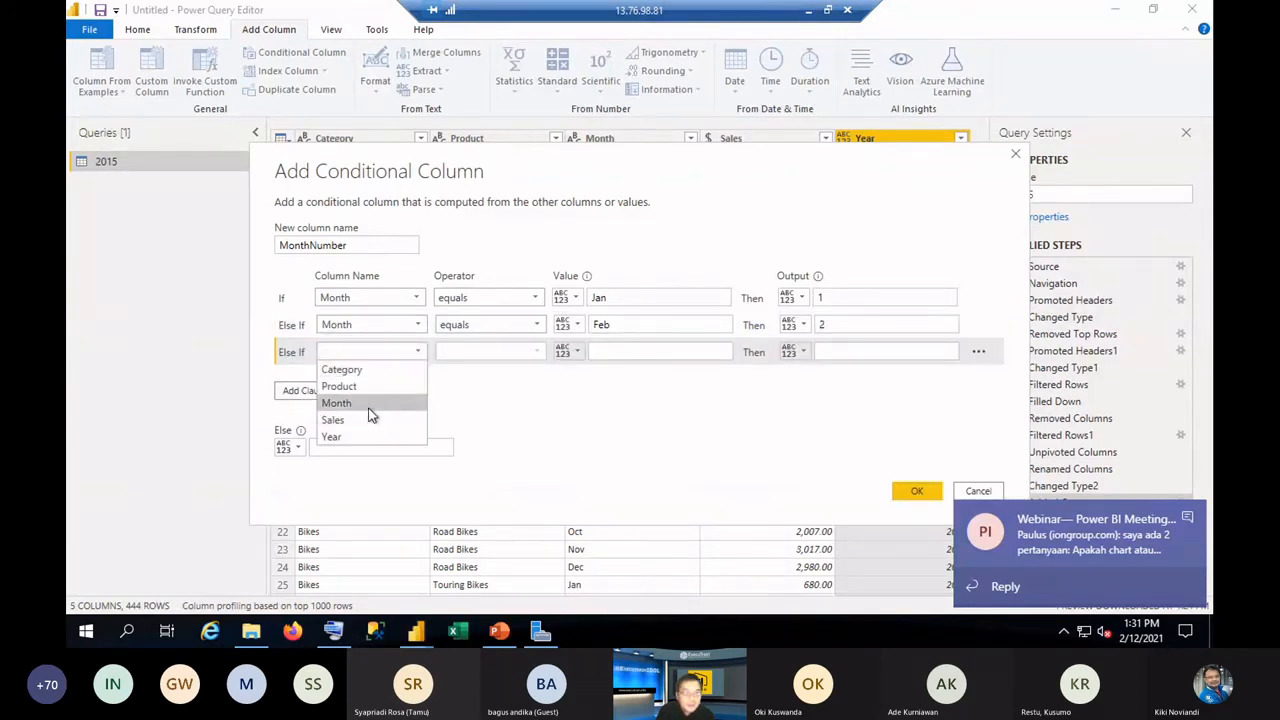
left_click(372, 405)
left_click(617, 352)
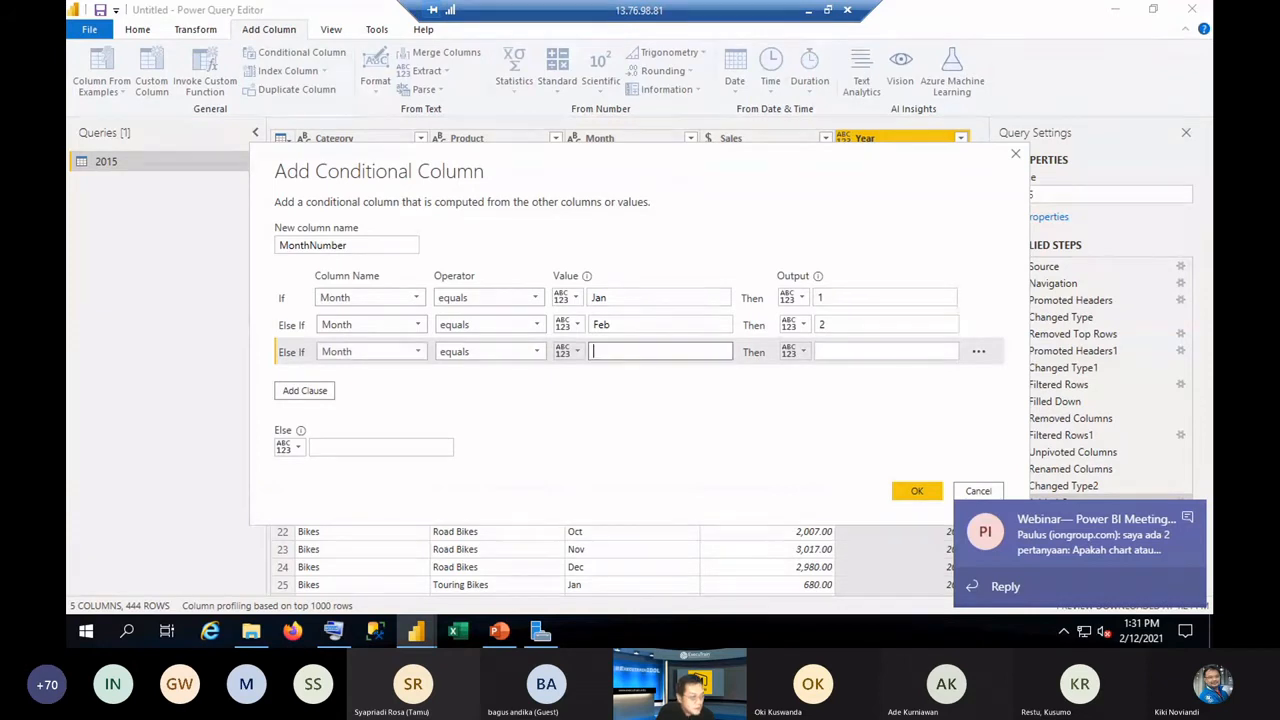
type("M")
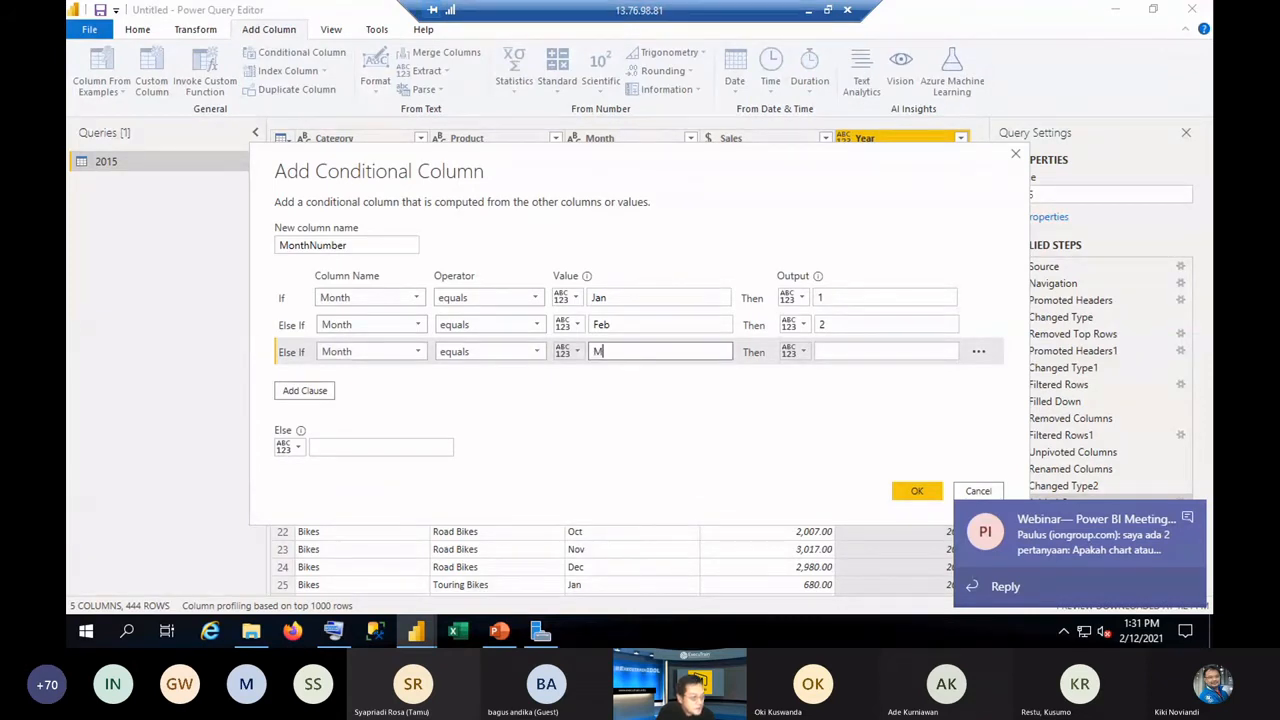
type("ar")
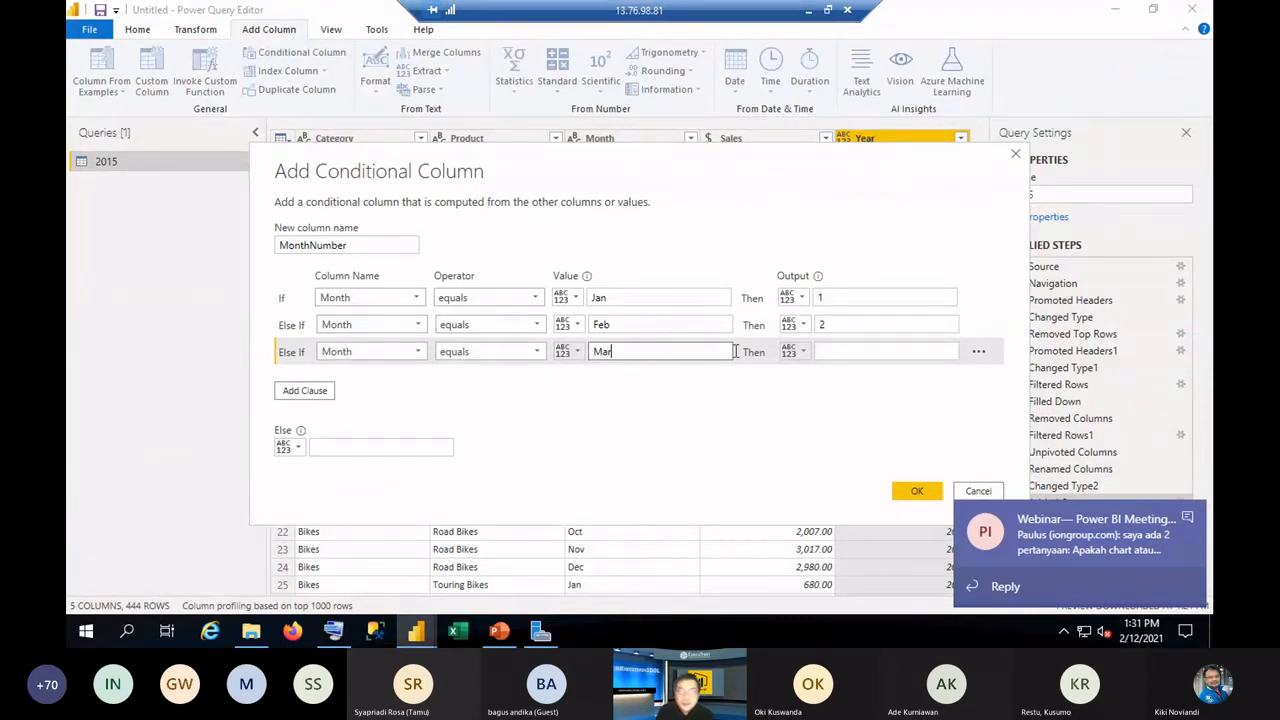
key("Tab")
key("Tab")
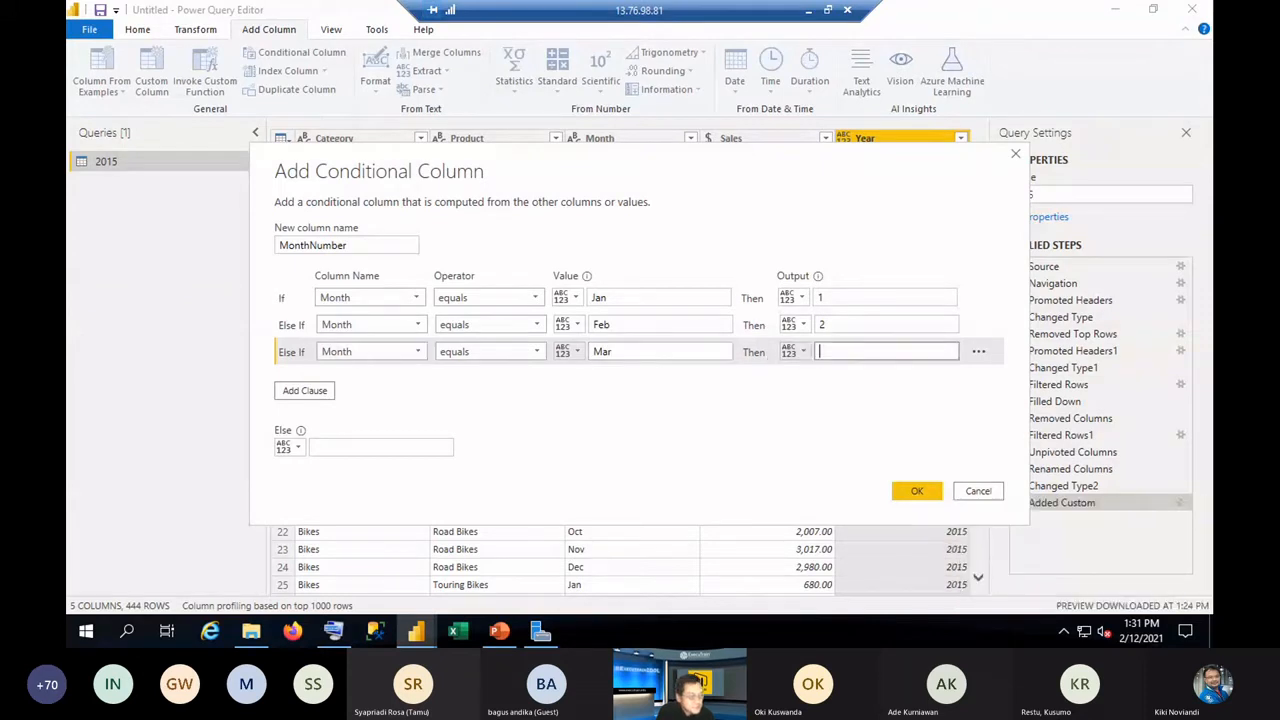
type("3")
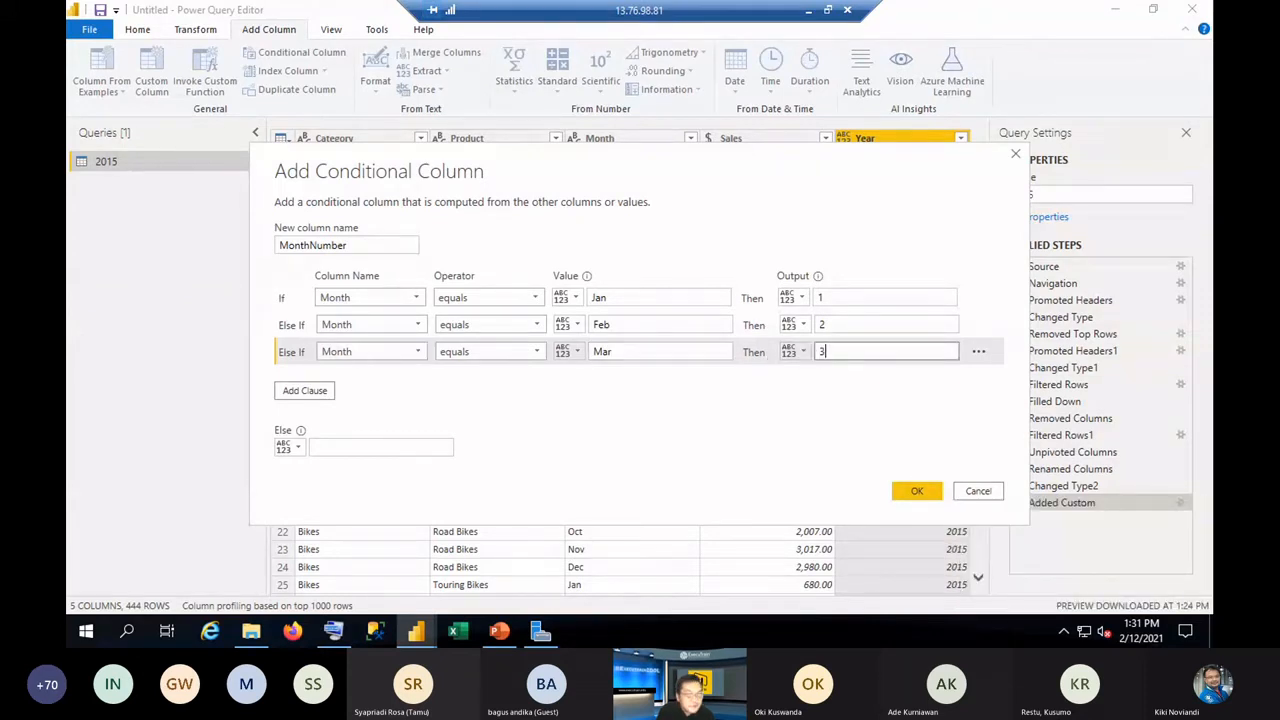
Add an else-if clause so that Month equals Apr outputs 4.
left_click(304, 390)
left_click(417, 381)
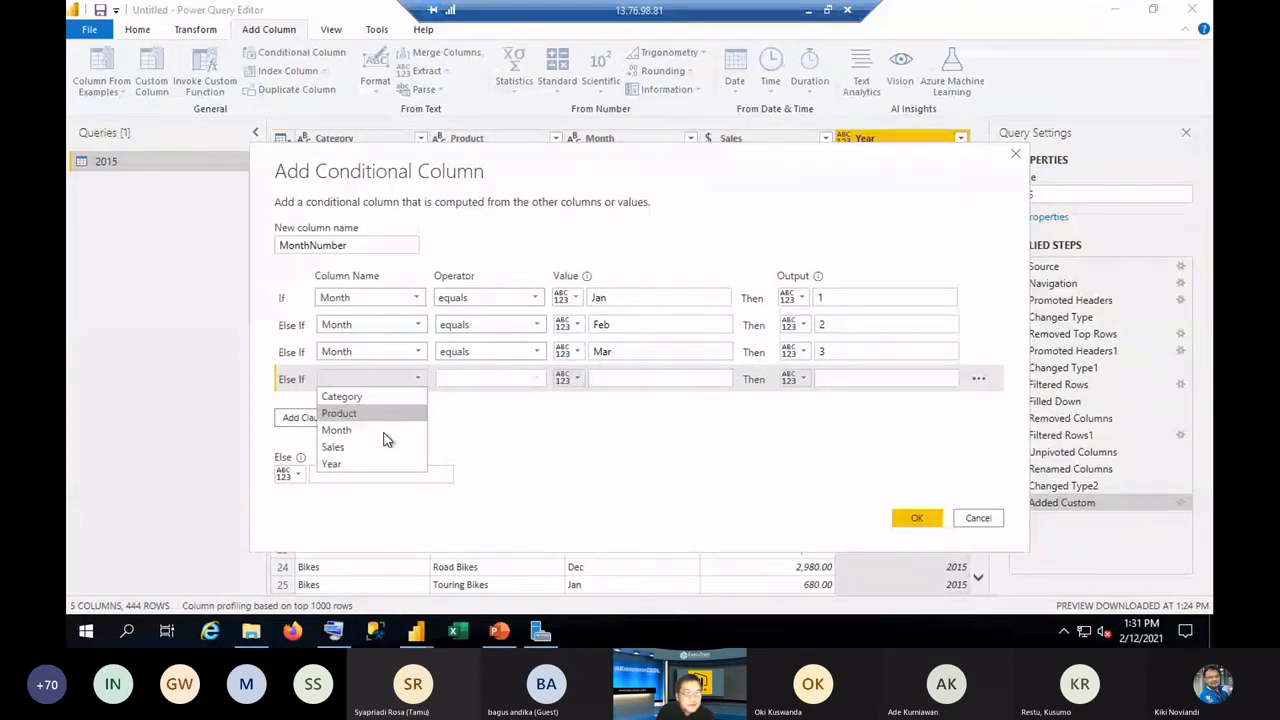
left_click(340, 430)
left_click(644, 380)
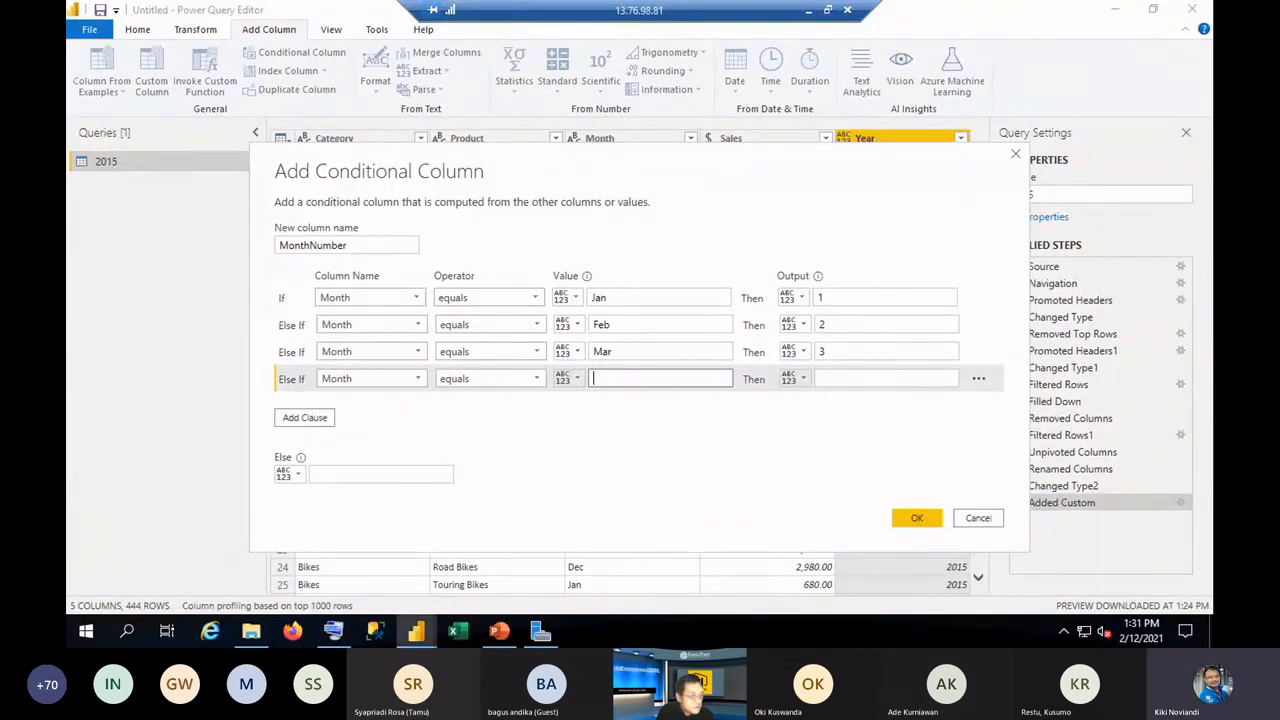
type("A")
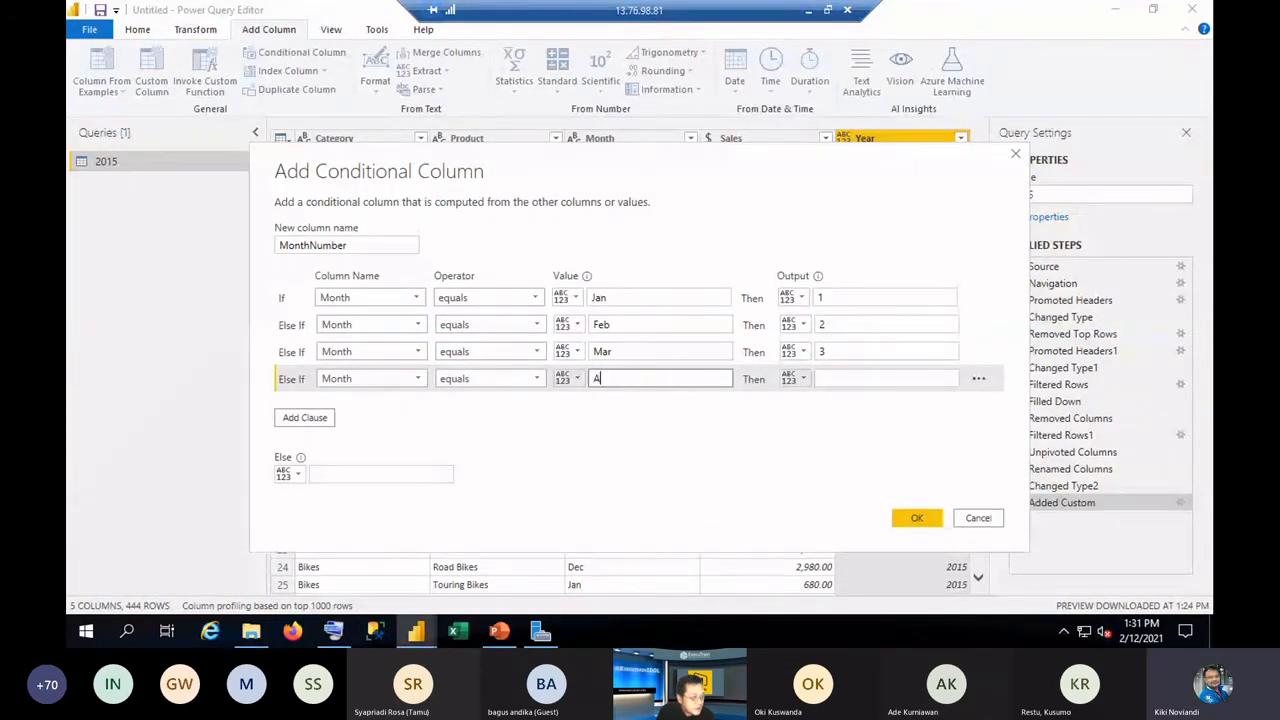
type("pr")
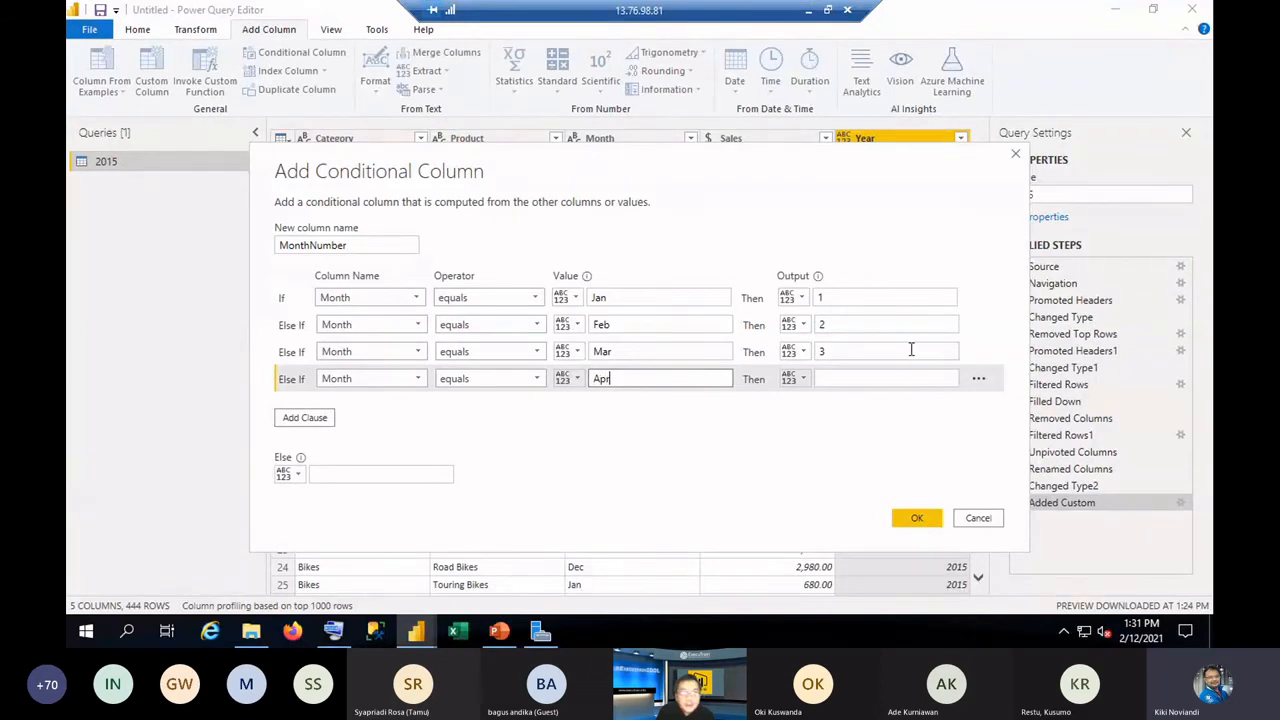
left_click(903, 379)
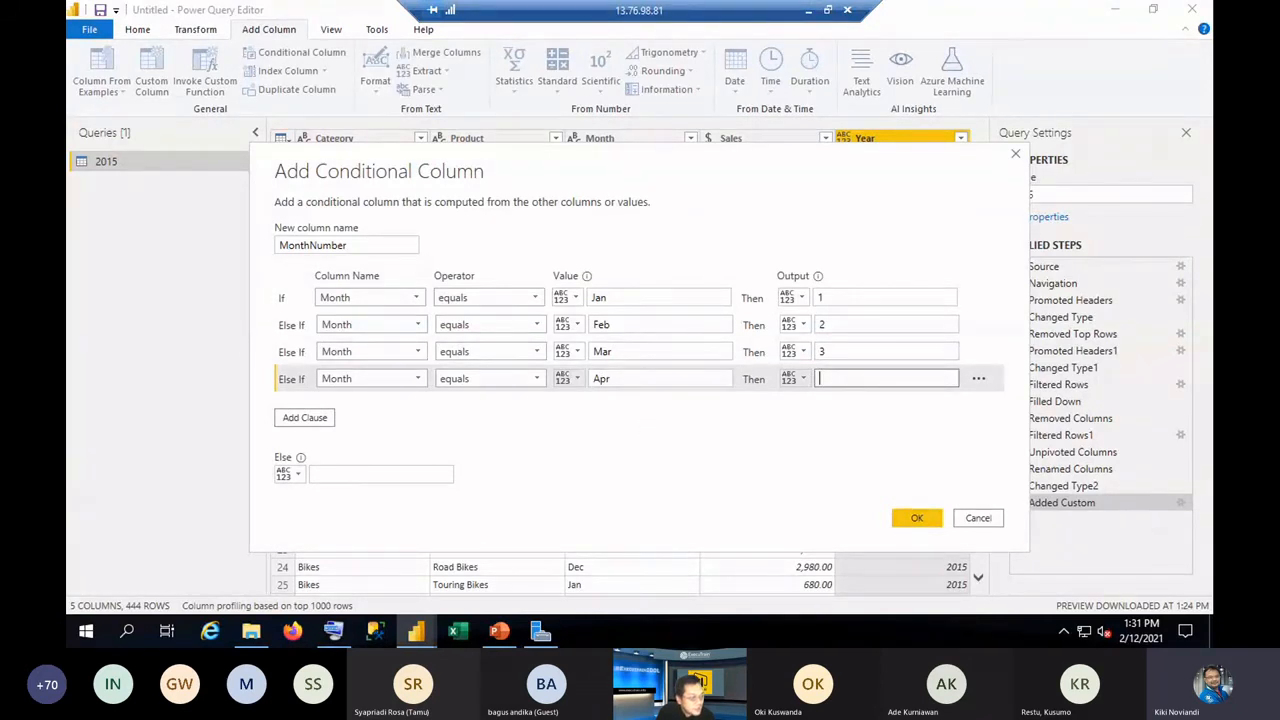
type("4")
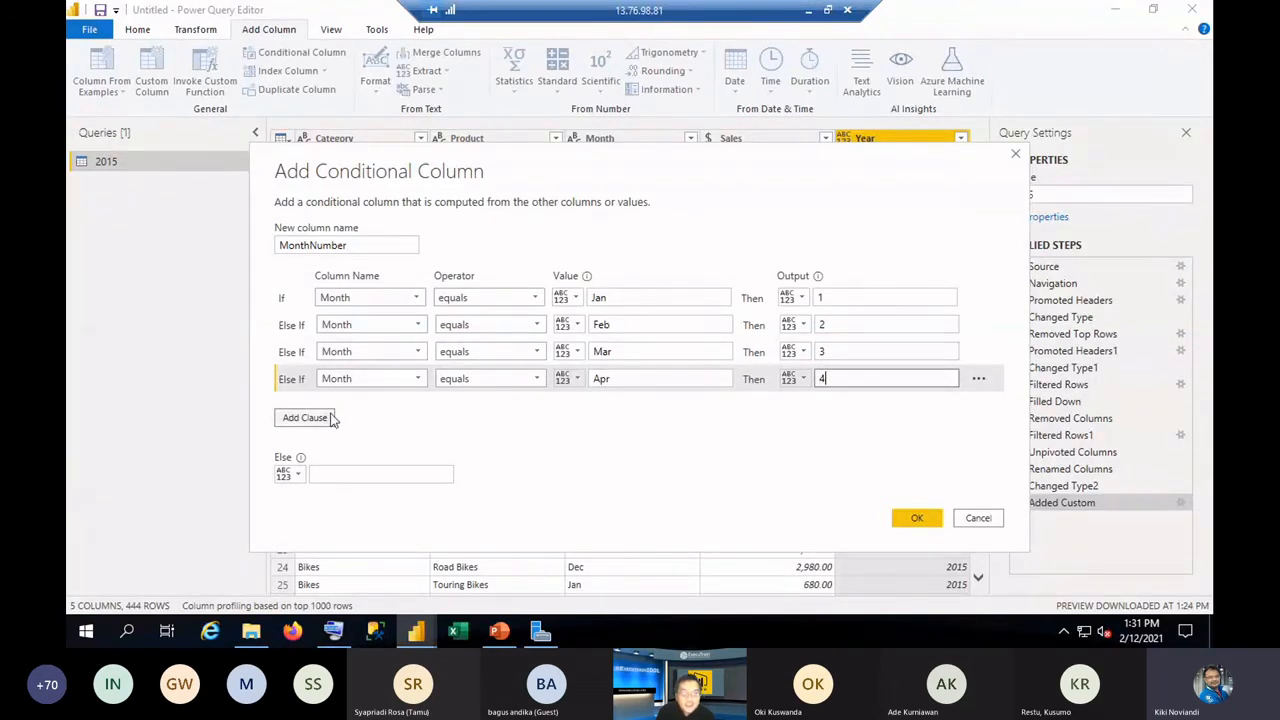
Add an else-if clause so that Month equals May outputs 5.
left_click(314, 417)
left_click(407, 407)
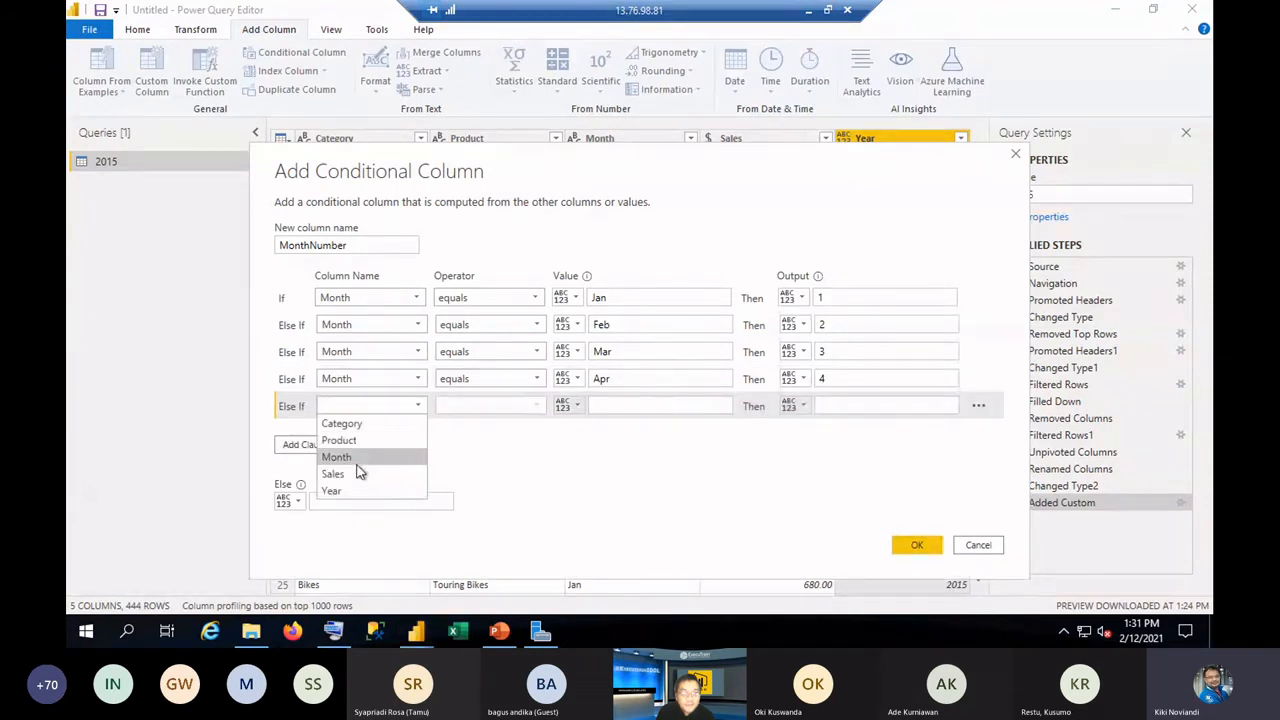
left_click(400, 454)
left_click(655, 404)
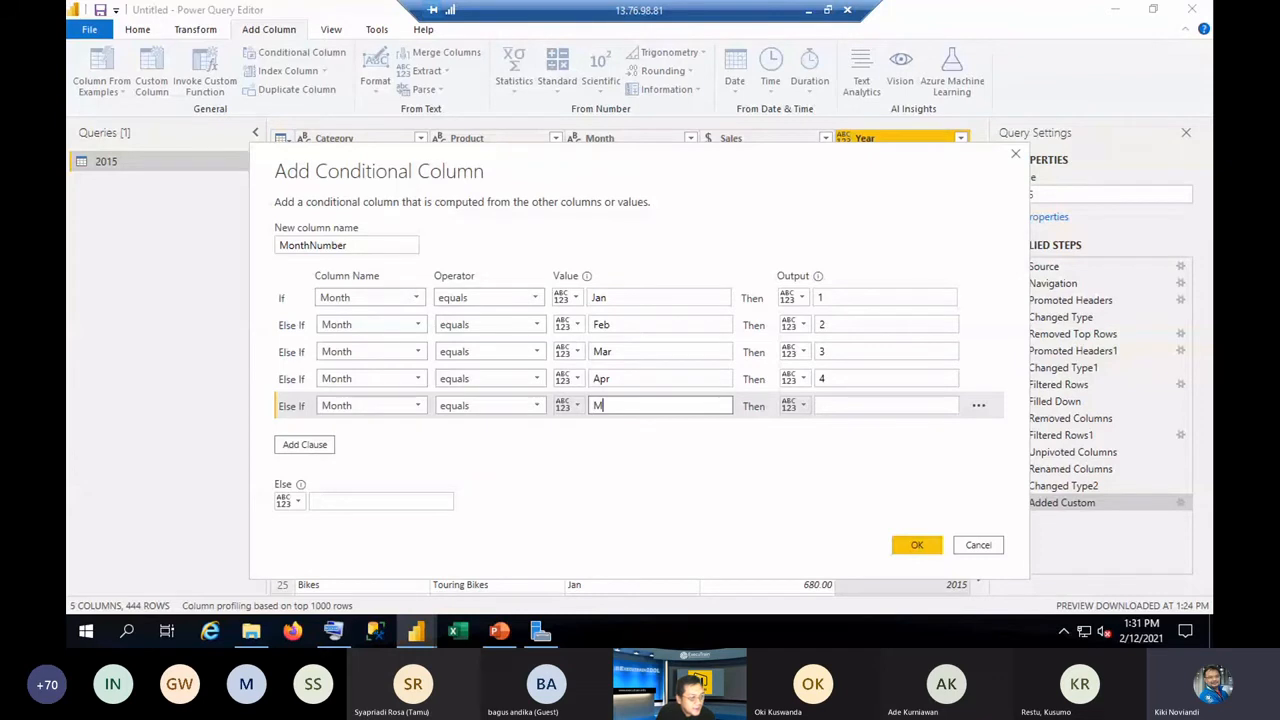
left_click(905, 405)
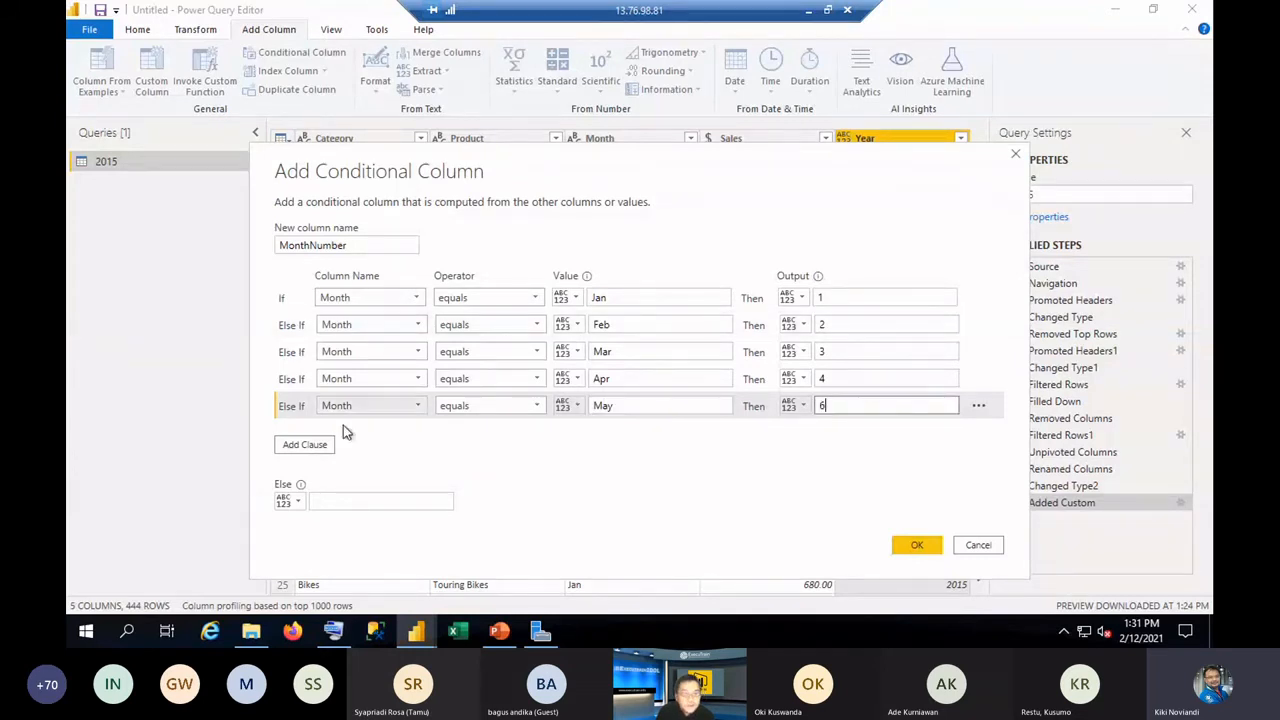
left_click_drag(857, 406, 593, 390)
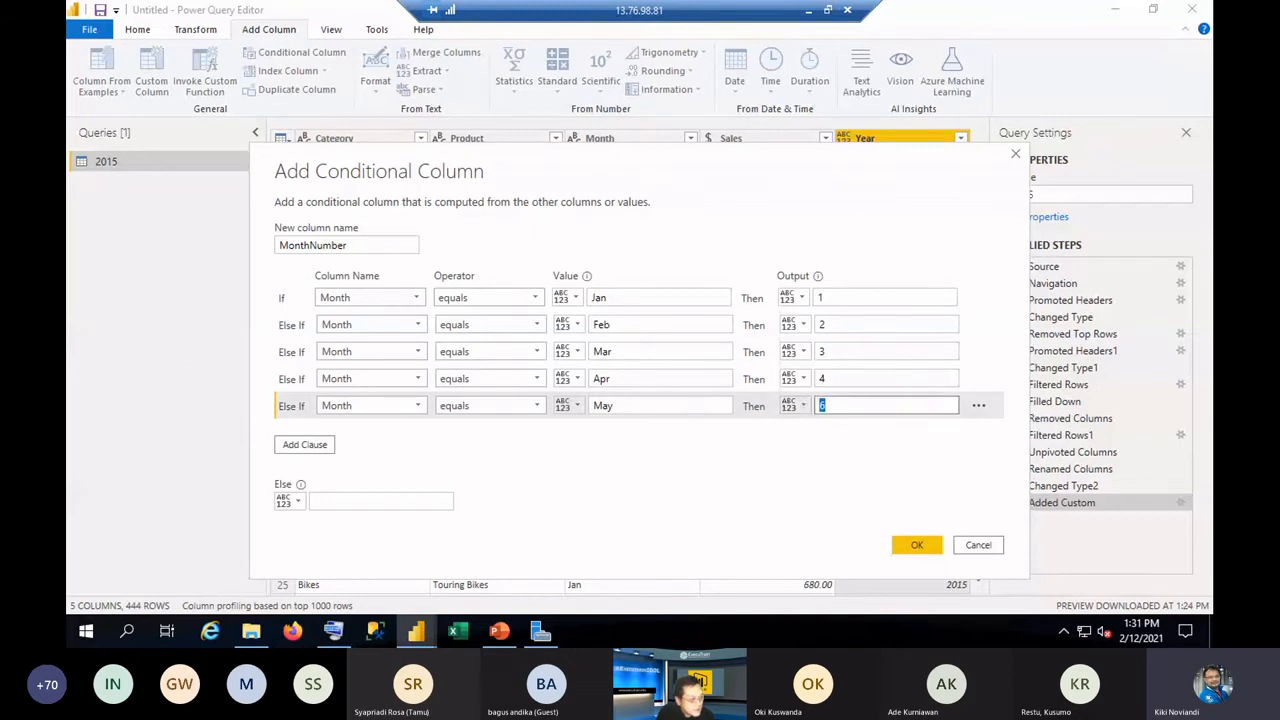
Add an else-if clause so that Month equals Jun outputs 6.
left_click(310, 445)
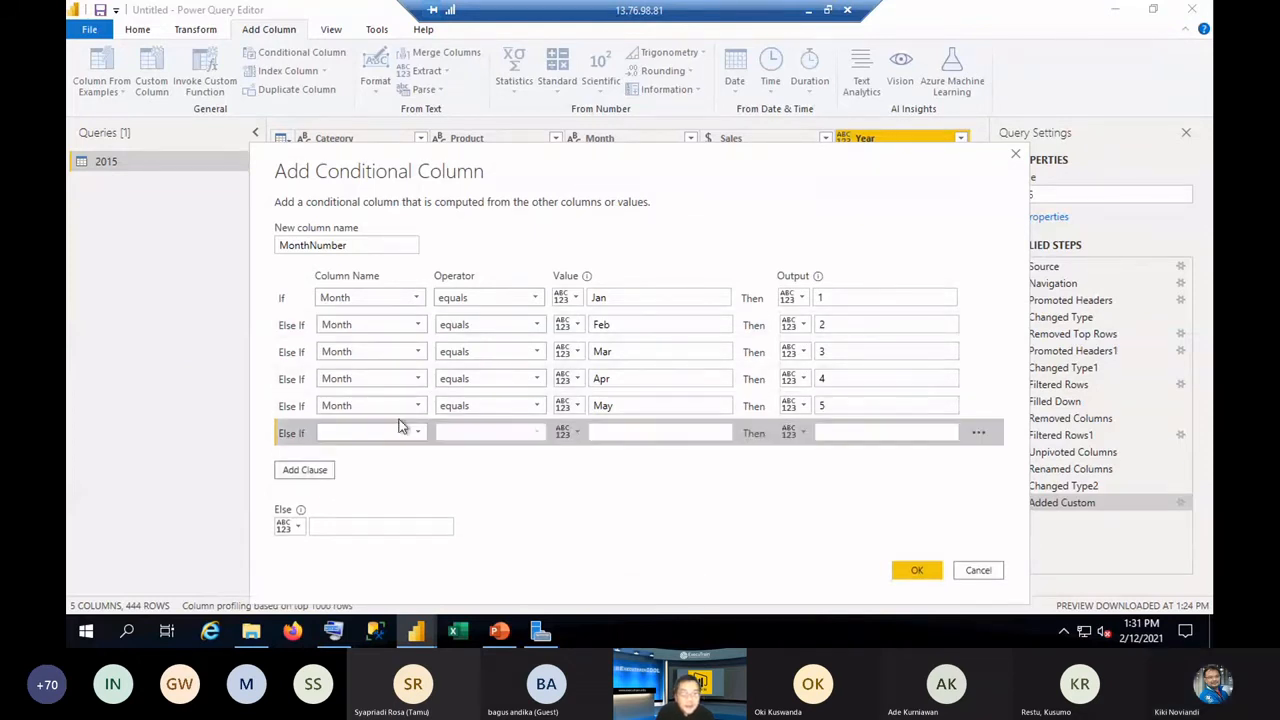
left_click(360, 432)
left_click(355, 485)
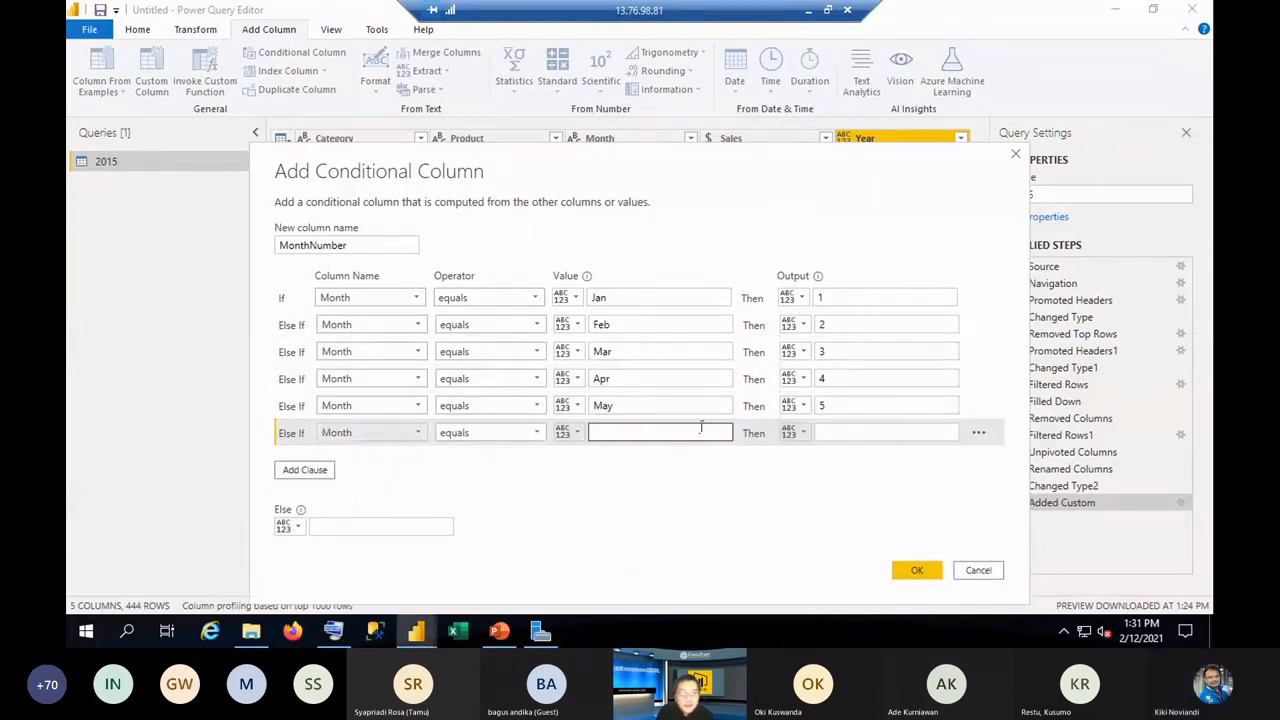
left_click(696, 432)
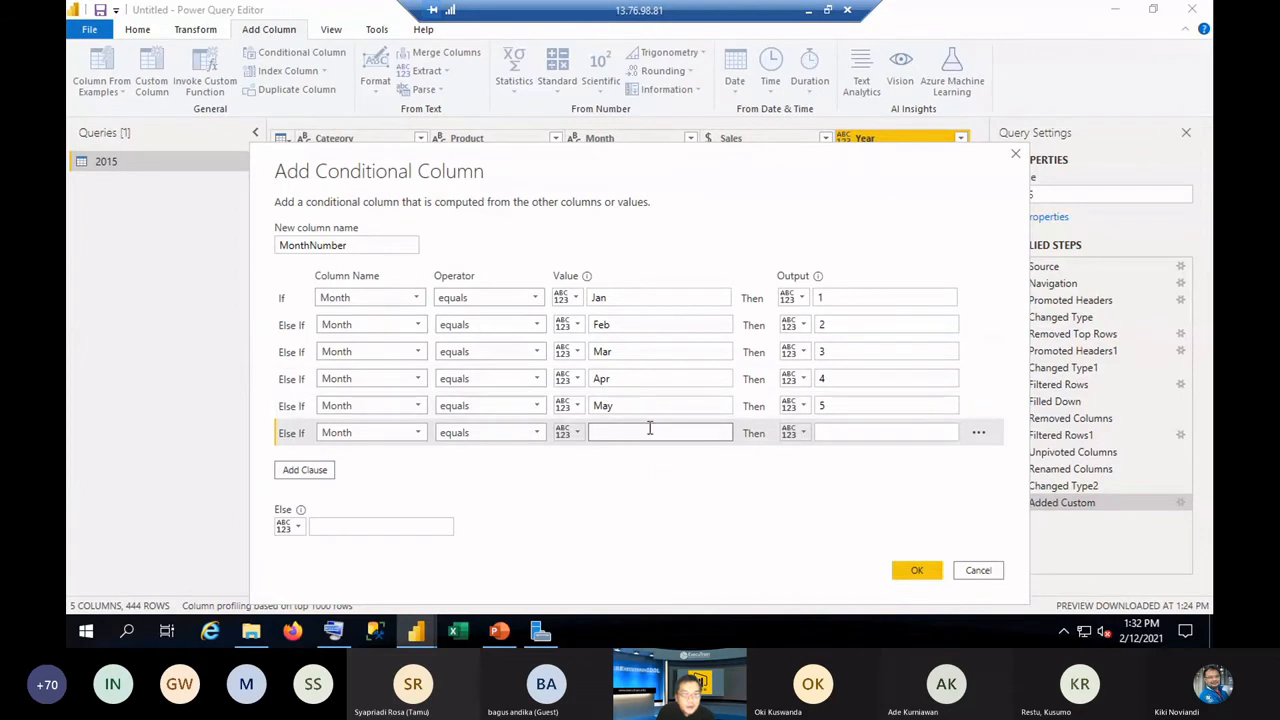
type("J")
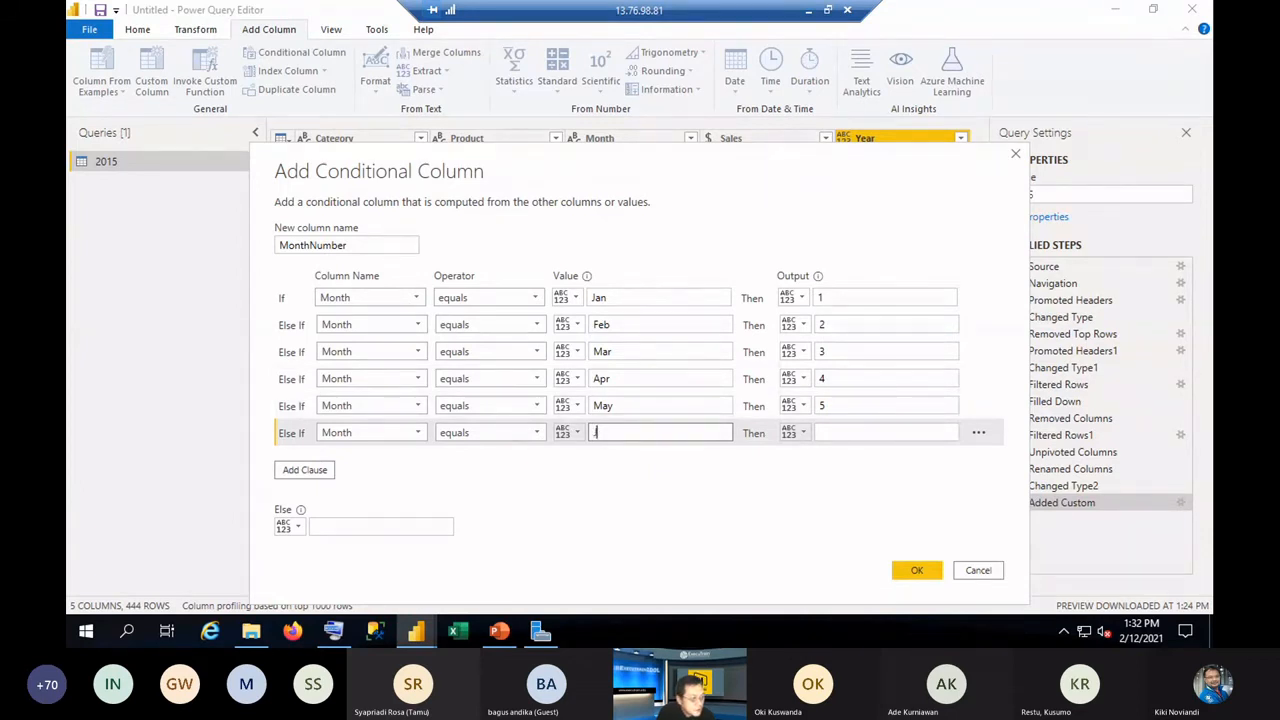
type("un")
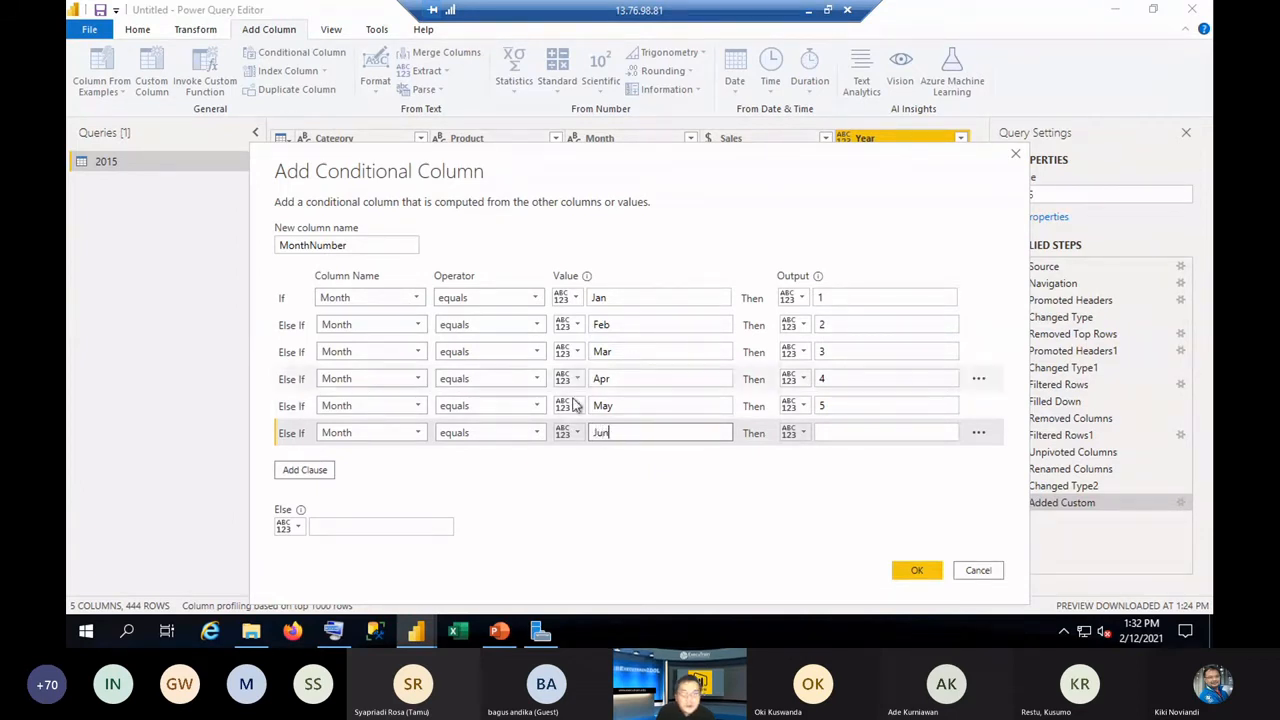
key("Tab")
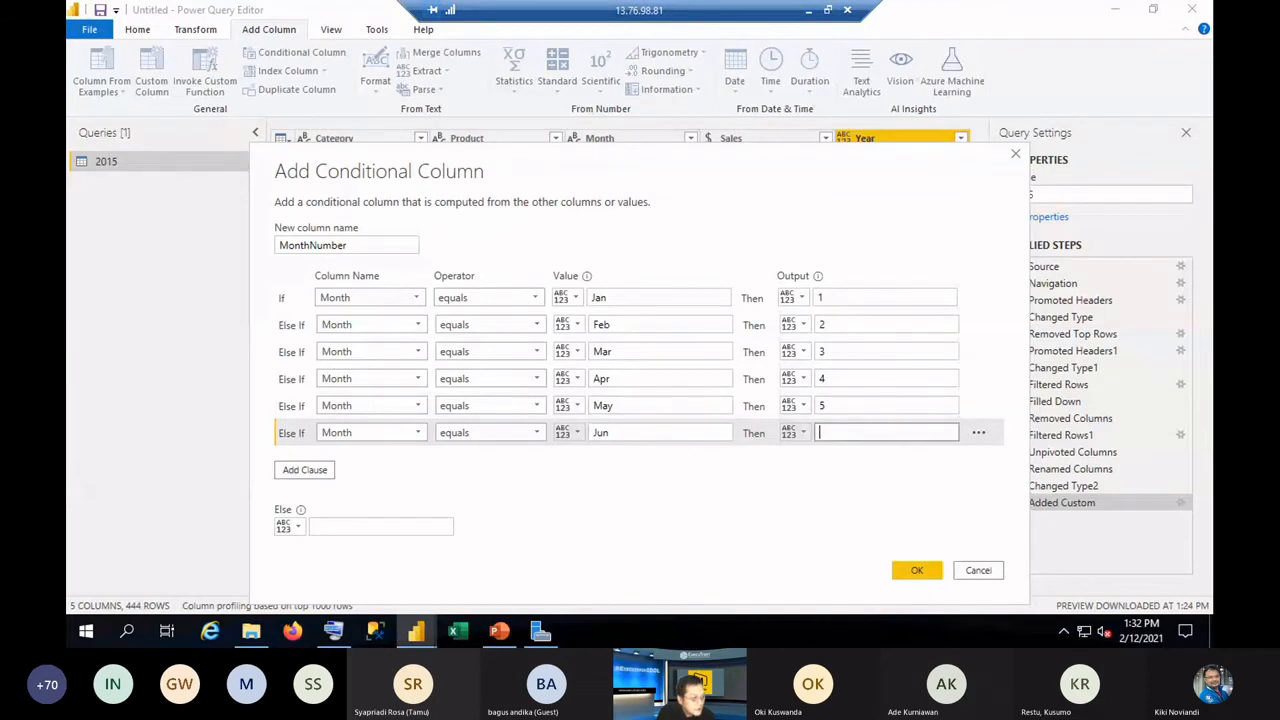
type("6")
Add an else-if clause so that Month equals Jul outputs 7.
left_click(304, 470)
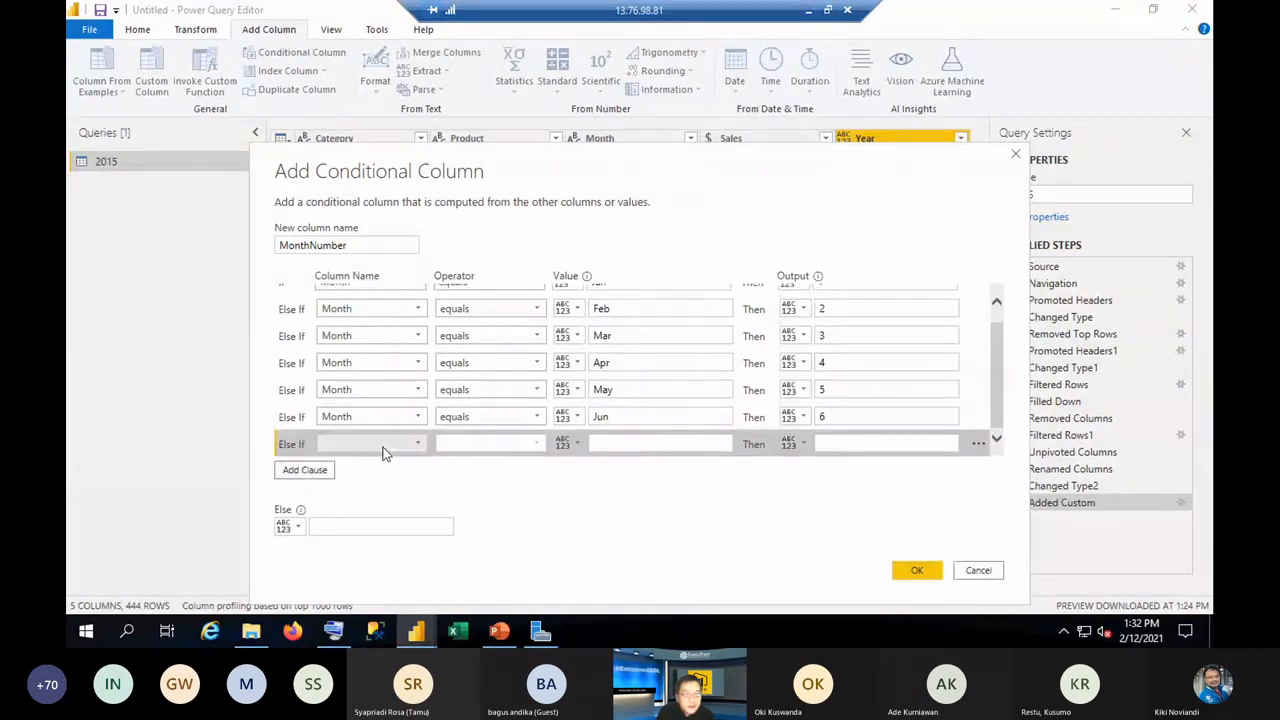
left_click(386, 444)
left_click(336, 495)
left_click(660, 443)
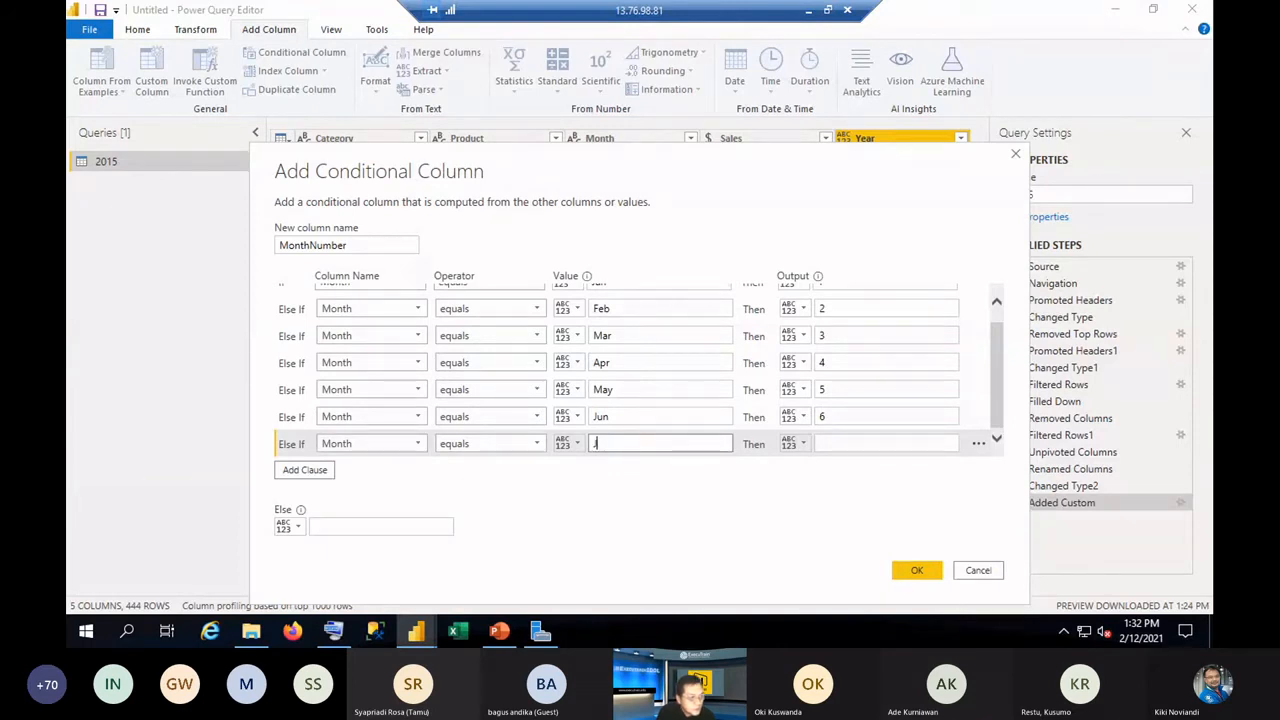
type("Jul")
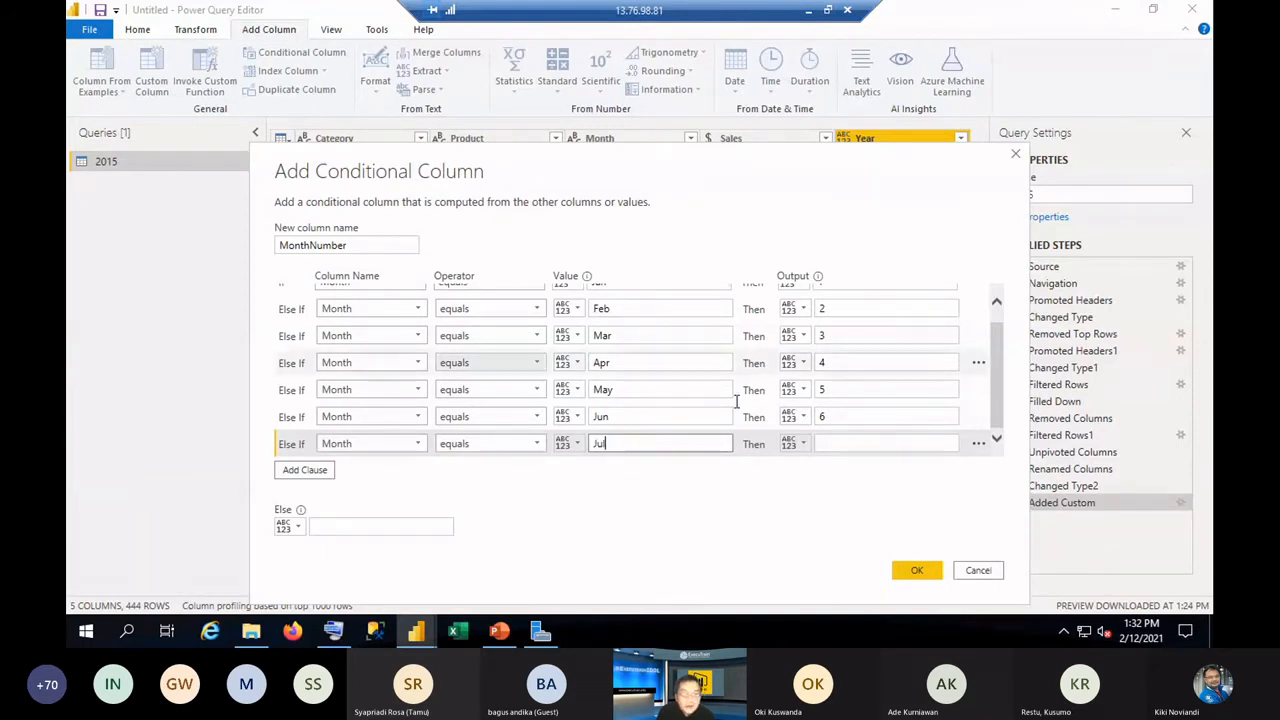
left_click(830, 443)
type("7")
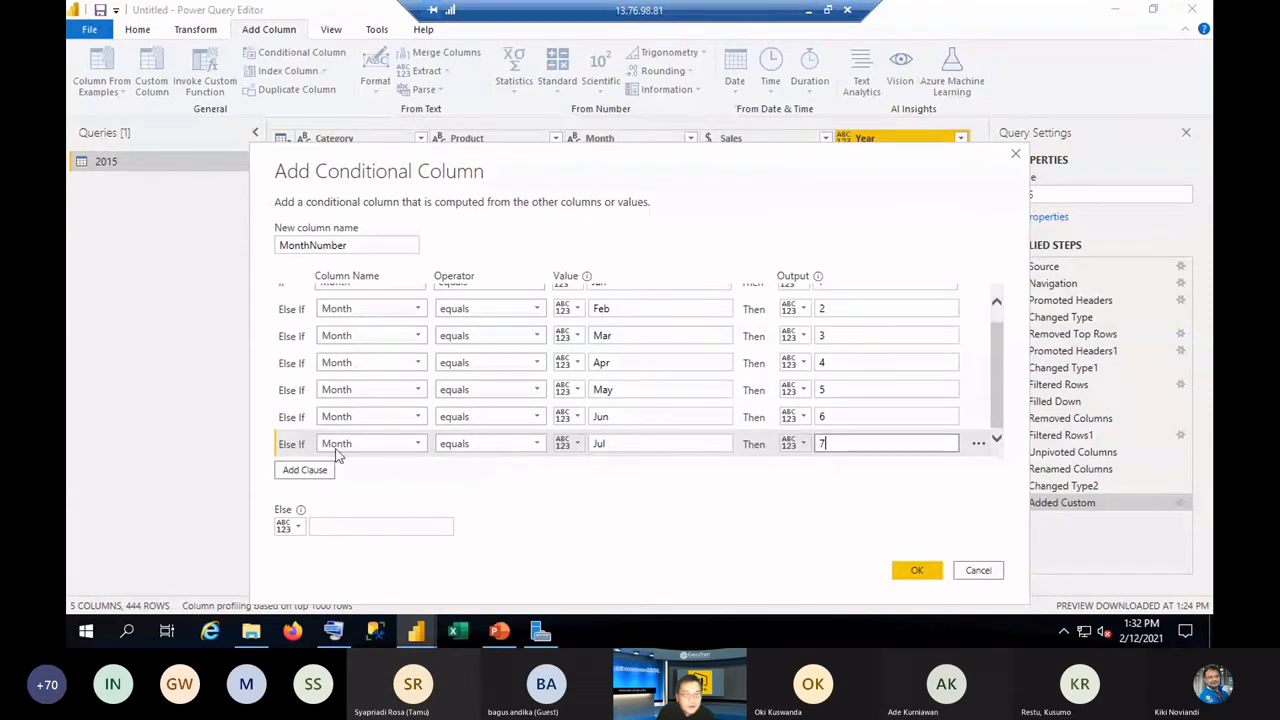
Add an else-if clause so that Month equals Aug outputs 8.
left_click(304, 470)
left_click(376, 448)
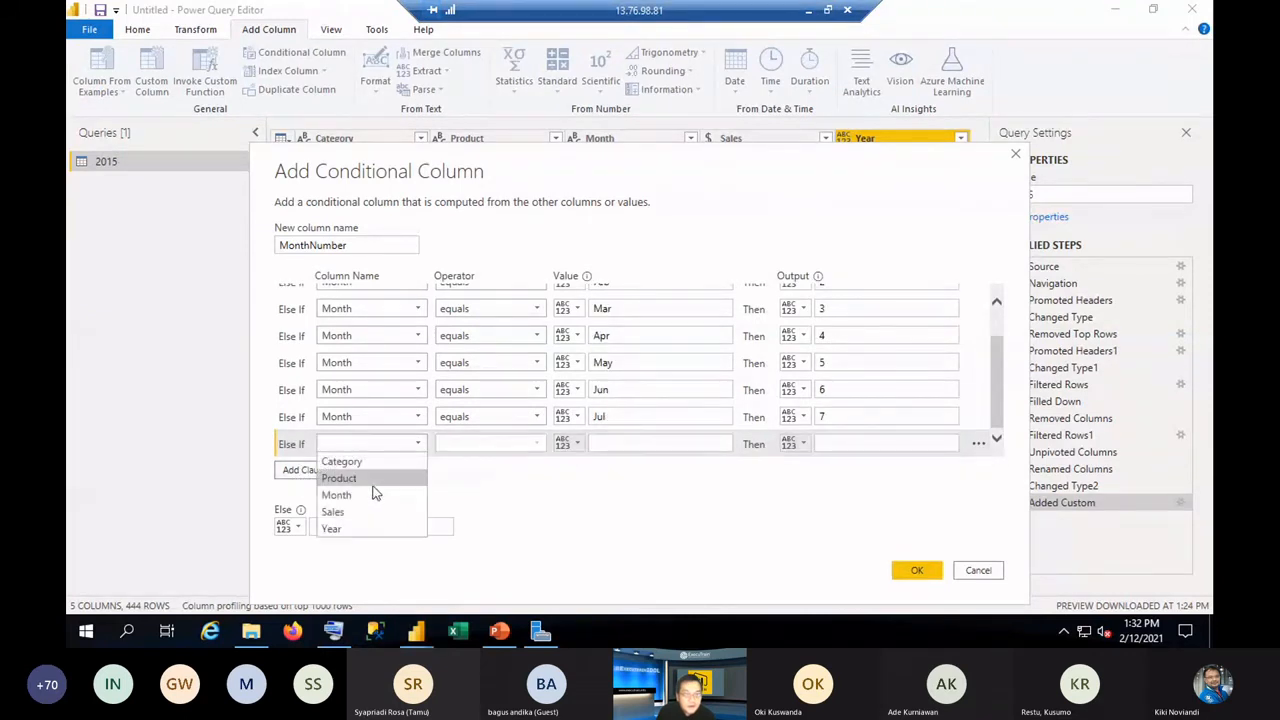
left_click(362, 491)
left_click(595, 446)
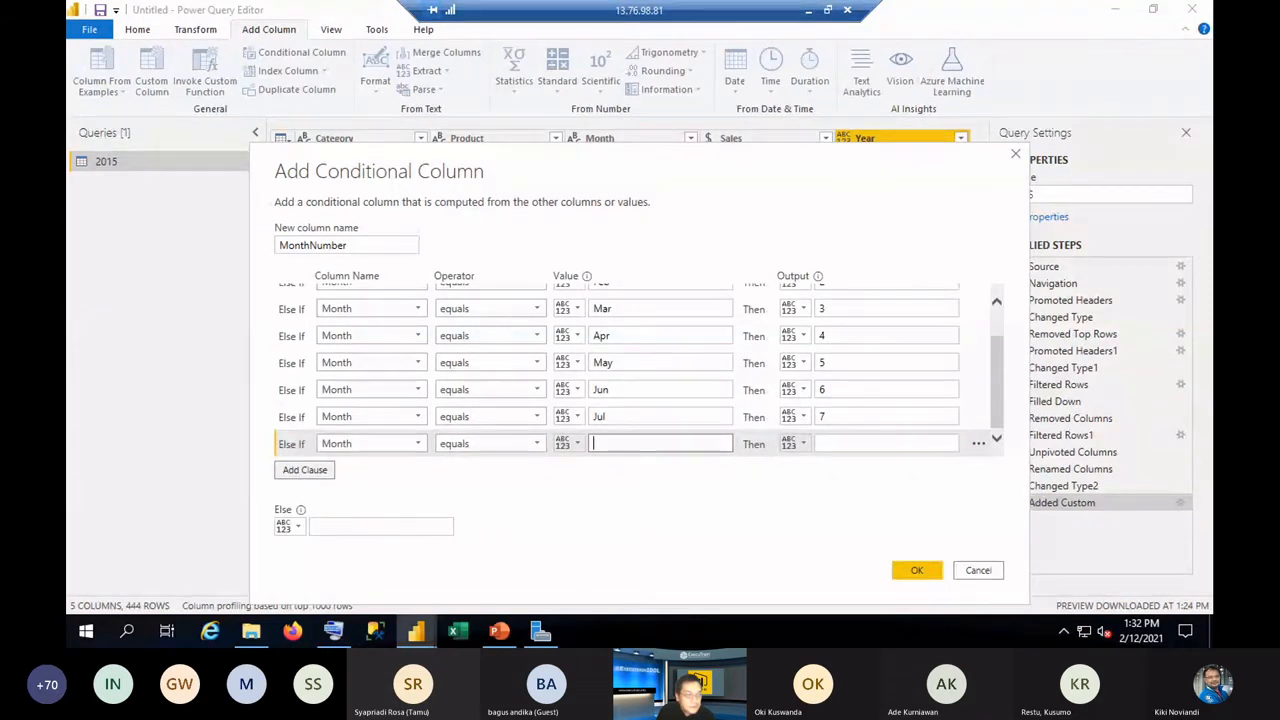
type("A")
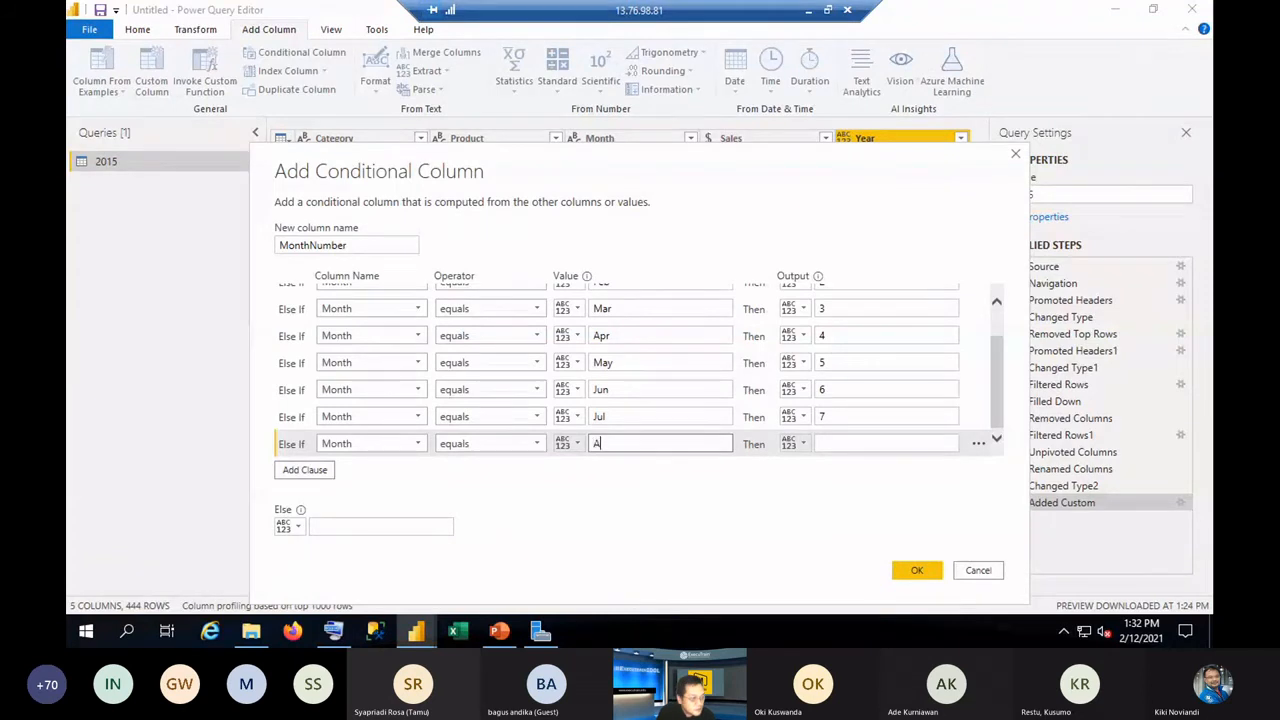
type("ug")
left_click(867, 446)
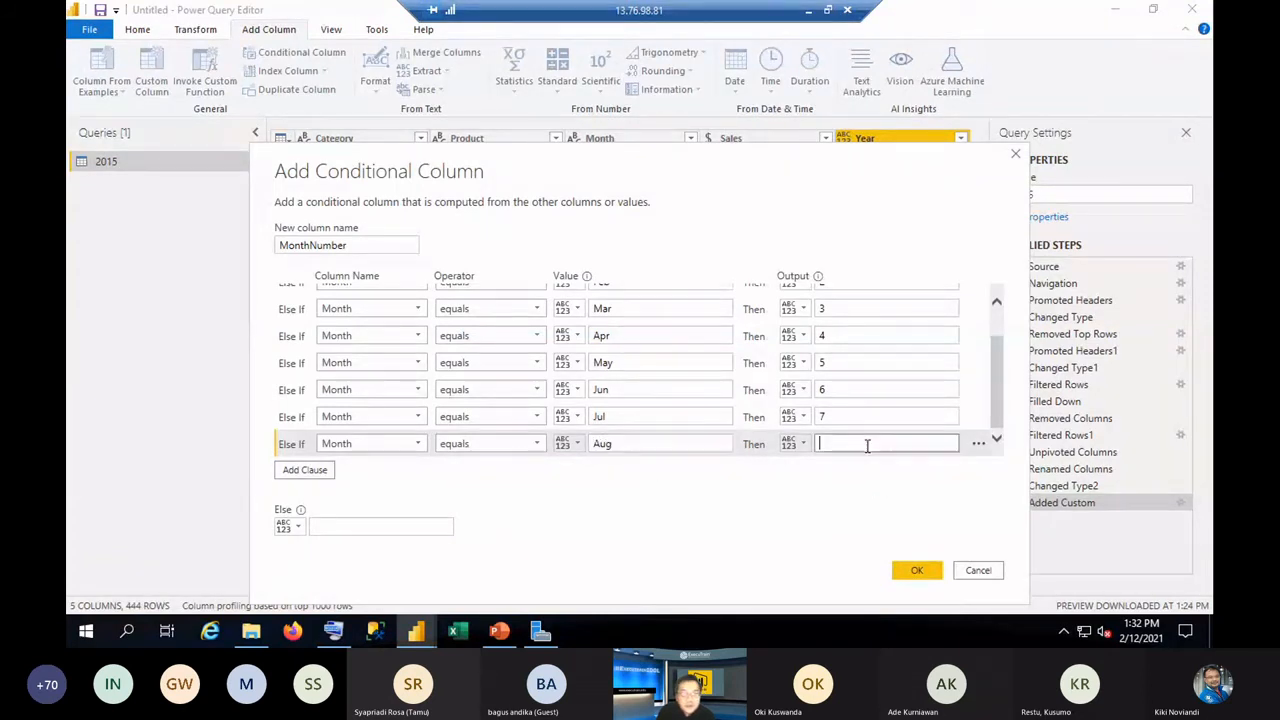
type("8")
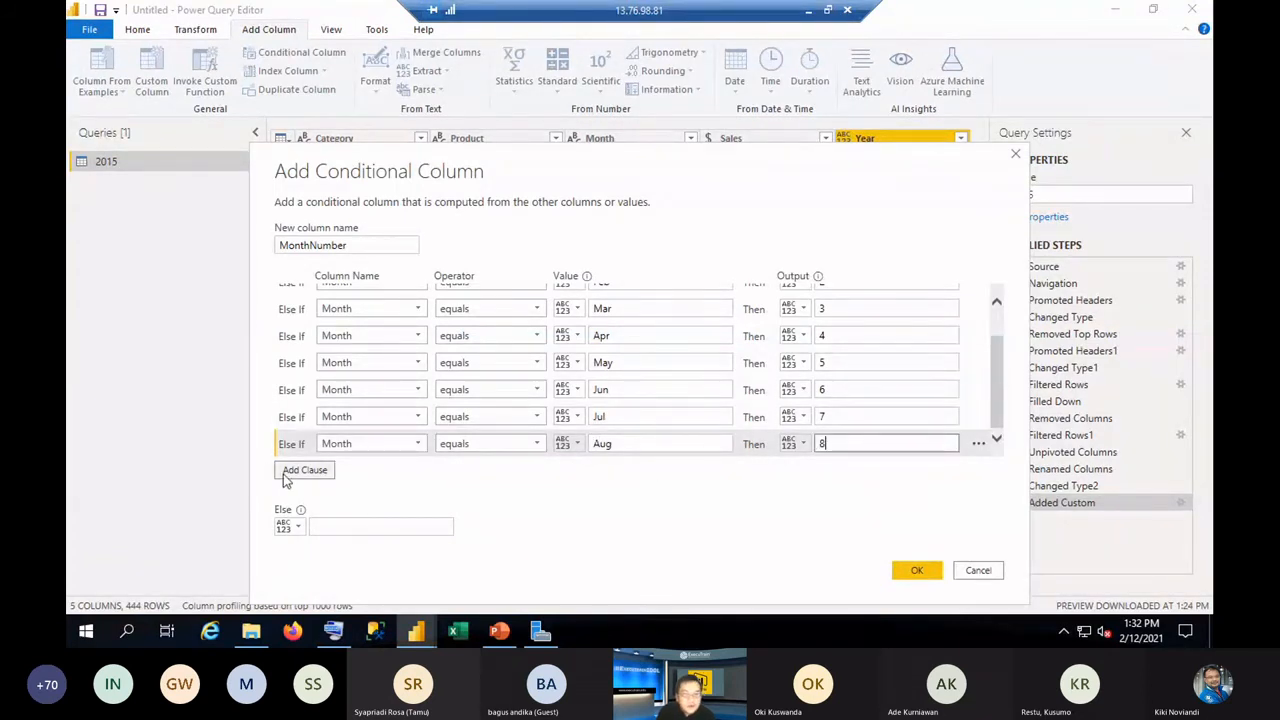
Add an else-if clause so that Month equals Sept outputs 9.
left_click(300, 470)
left_click(384, 446)
left_click(336, 495)
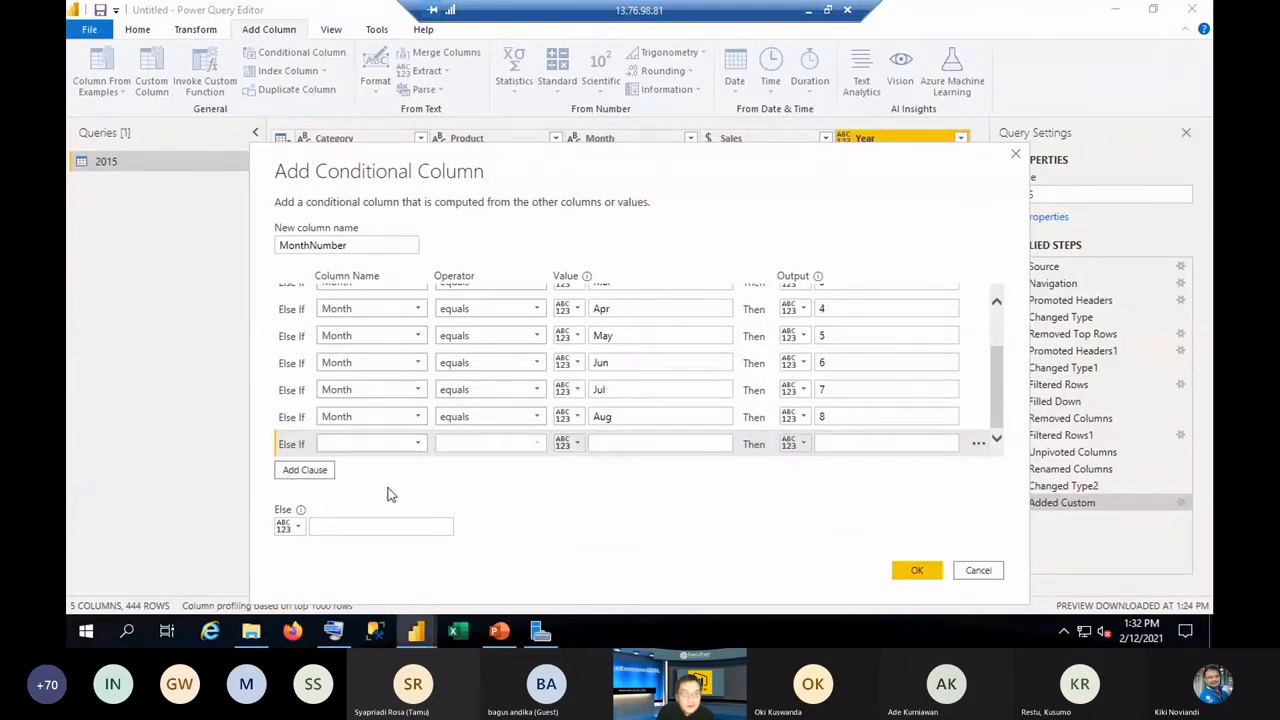
left_click(657, 443)
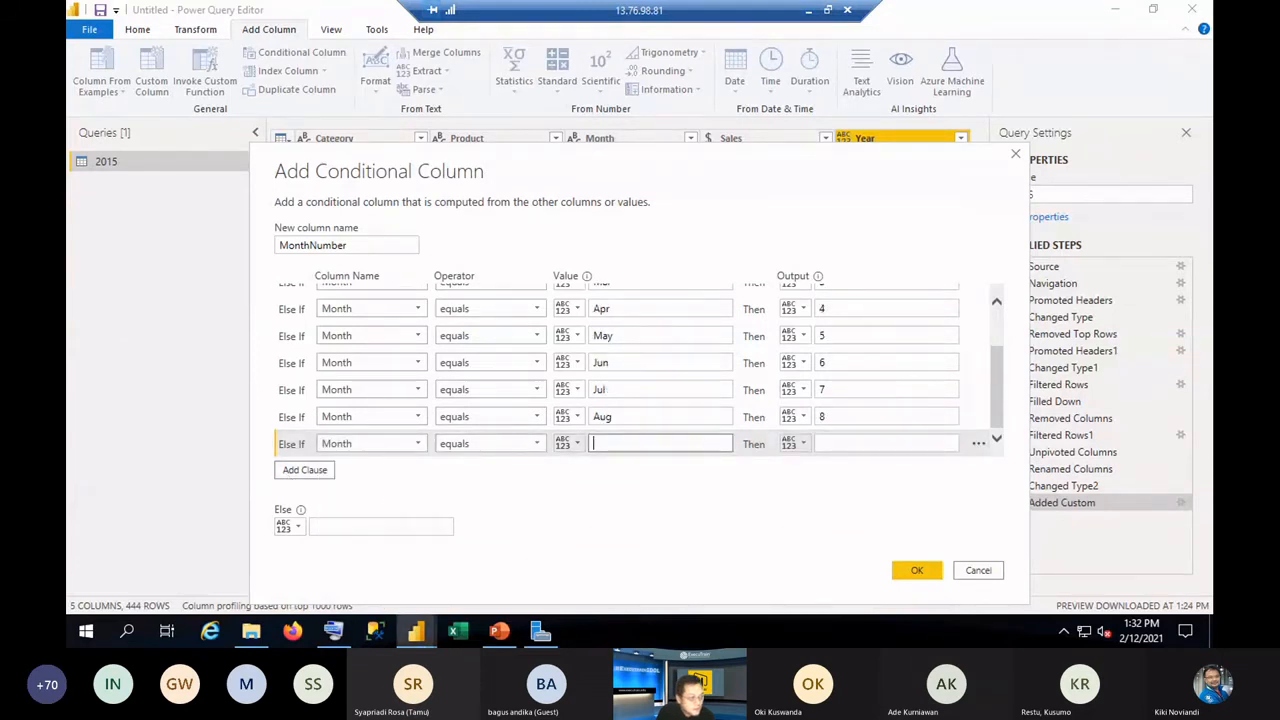
type("Sept")
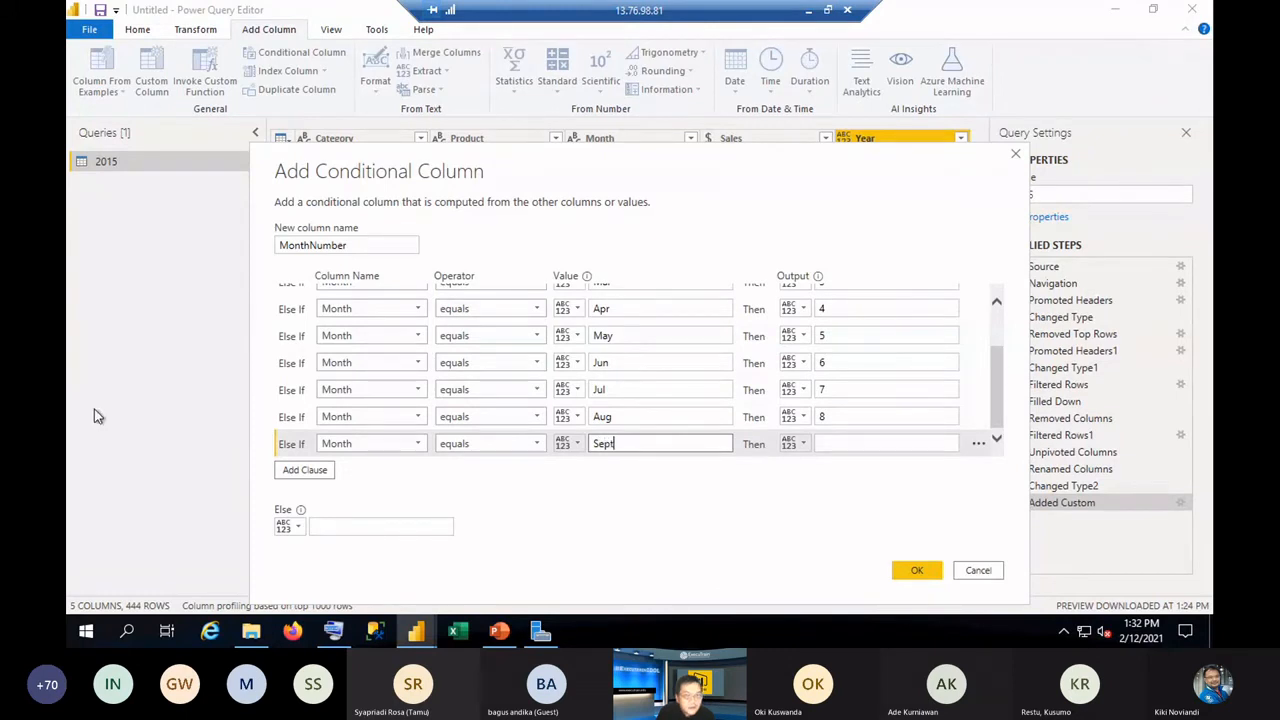
left_click(872, 441)
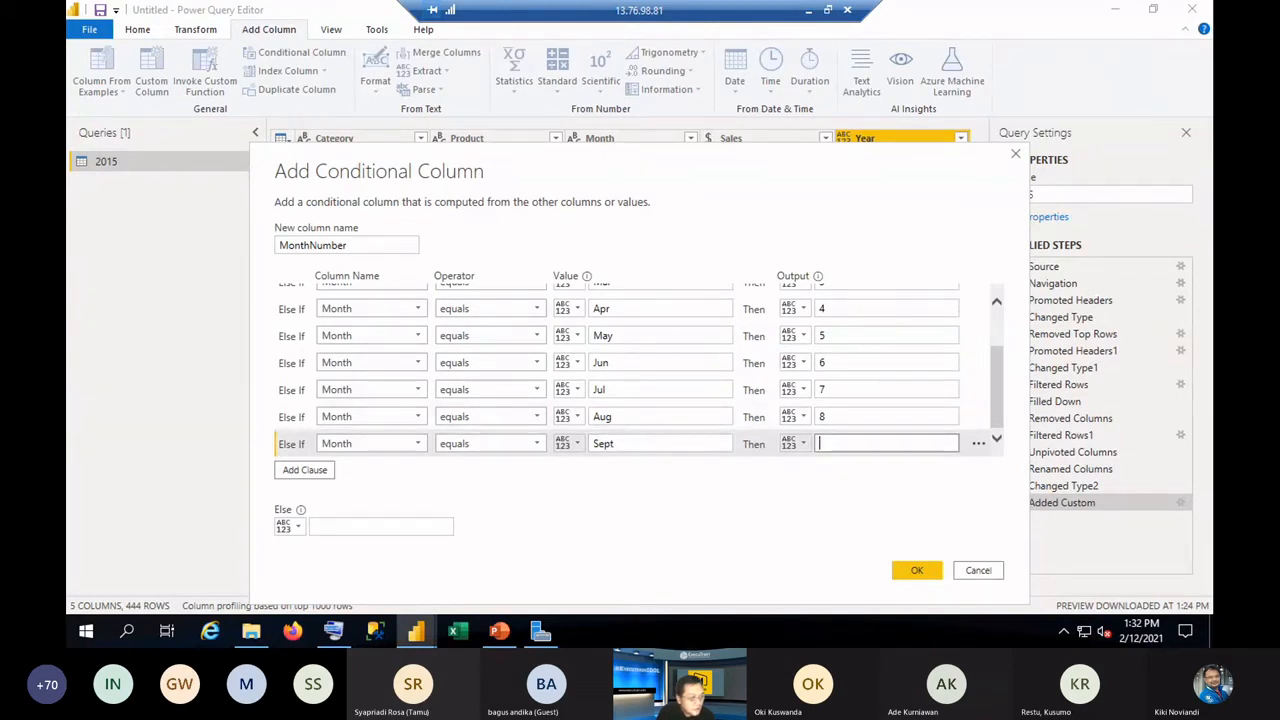
type("9")
Add an else-if clause so that Month equals Oct outputs 10.
left_click(318, 474)
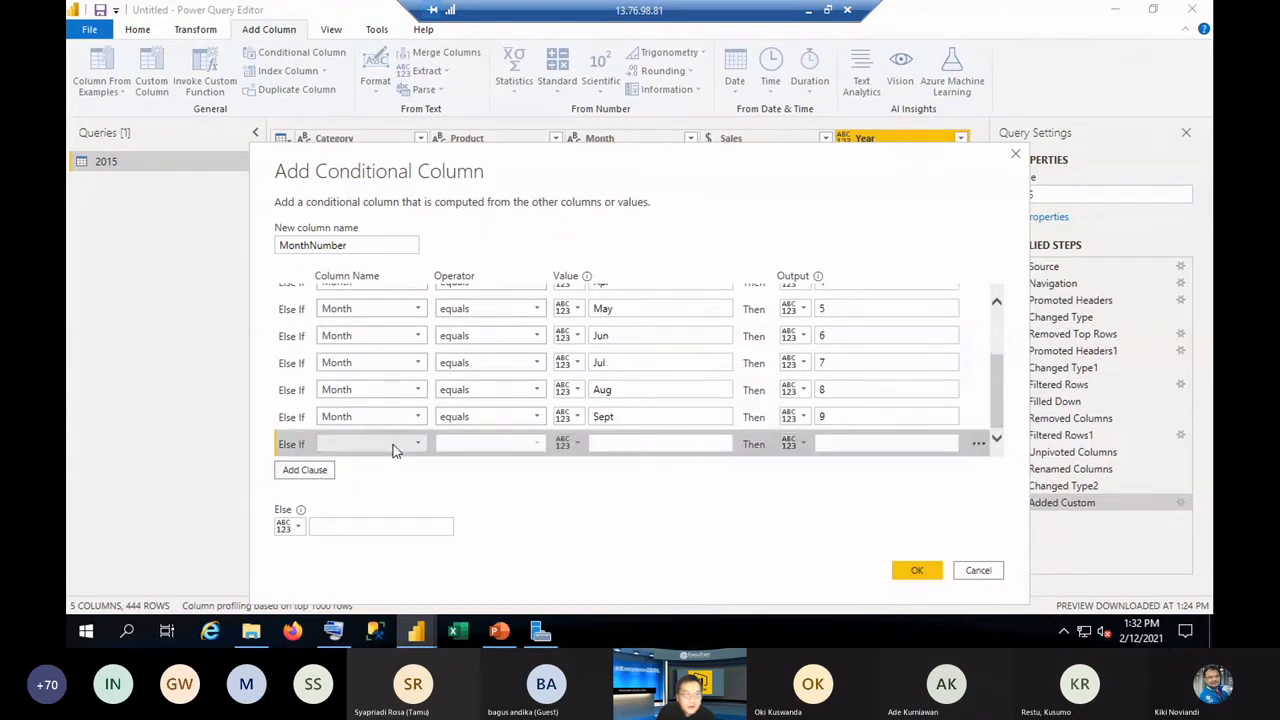
left_click(395, 444)
left_click(357, 494)
left_click(666, 444)
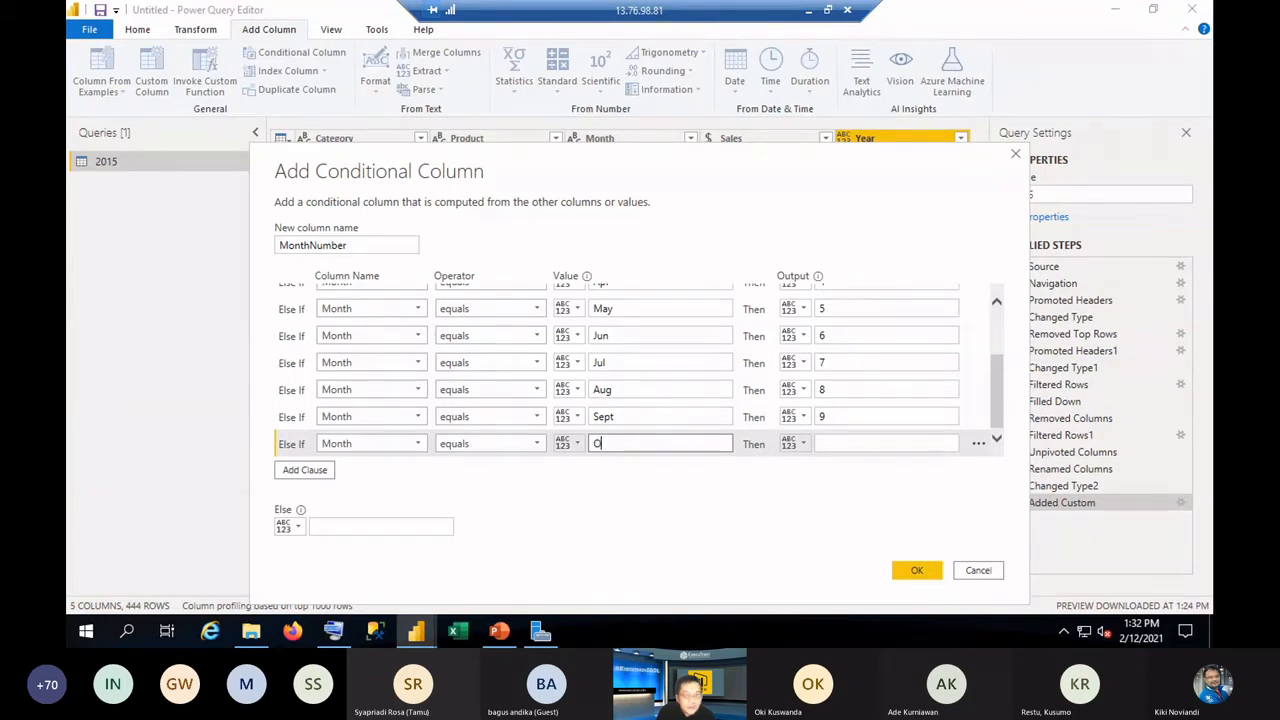
type("OC")
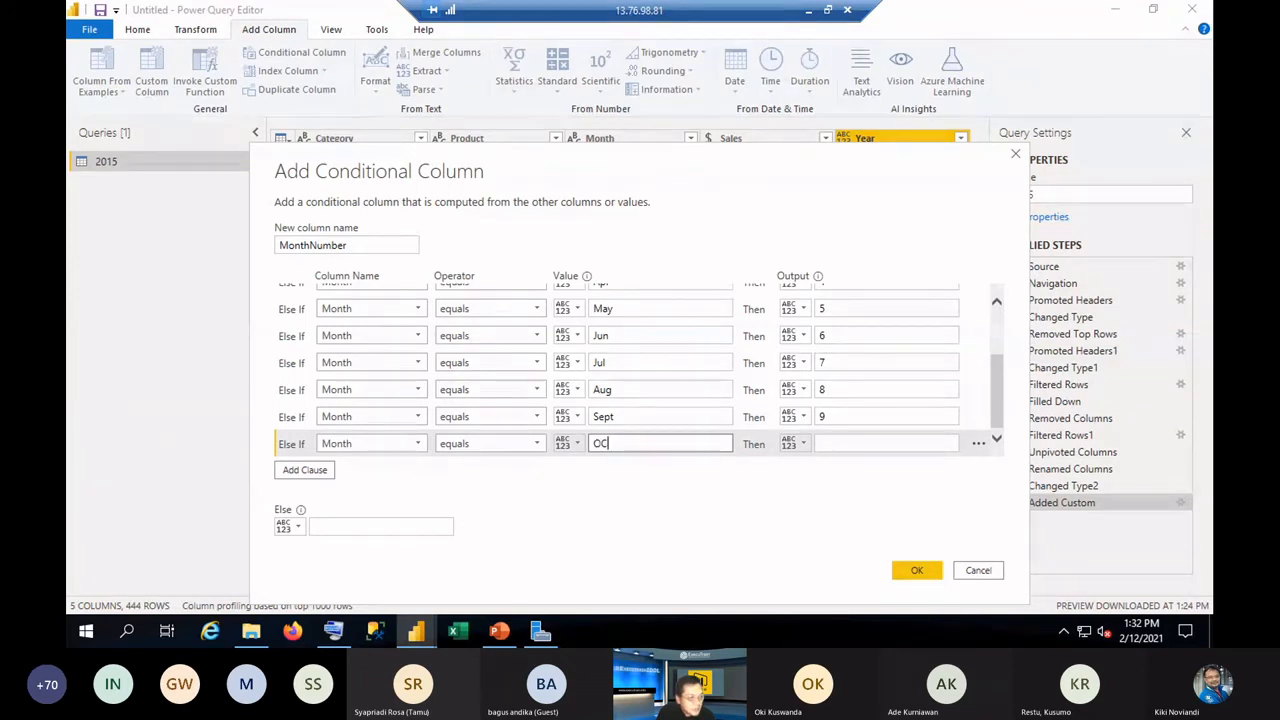
type("t")
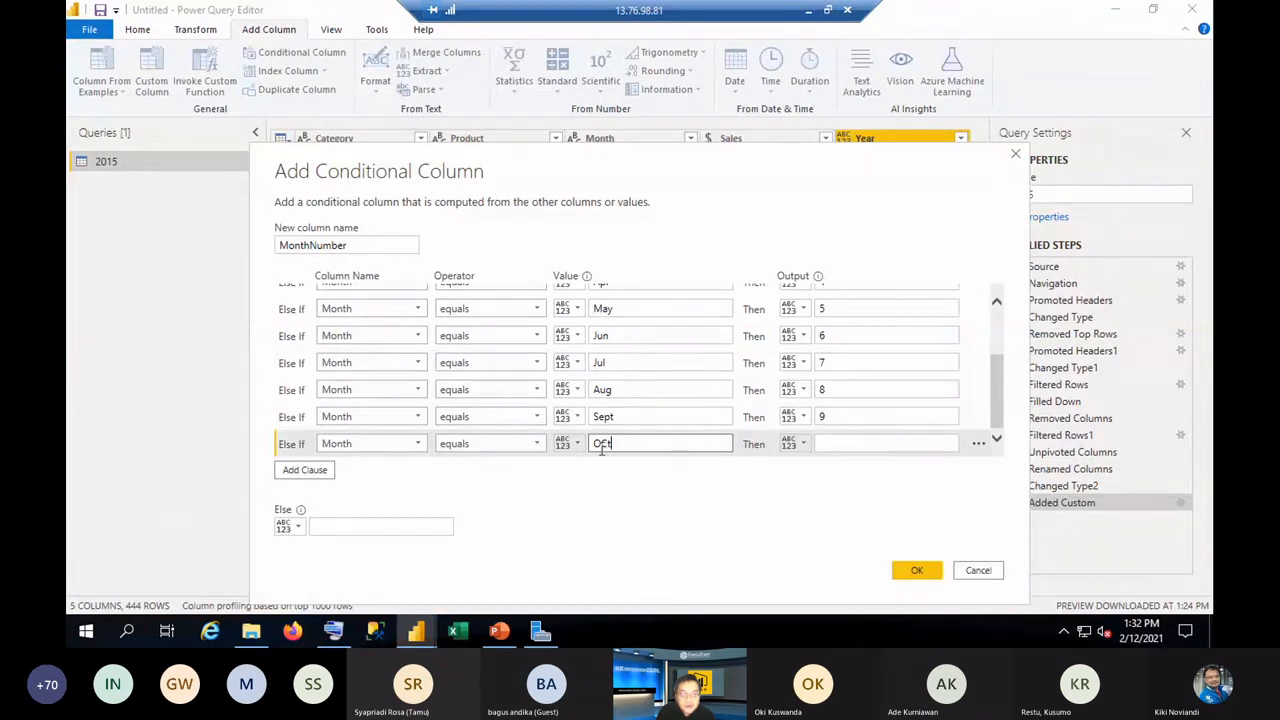
left_click_drag(602, 444, 609, 445)
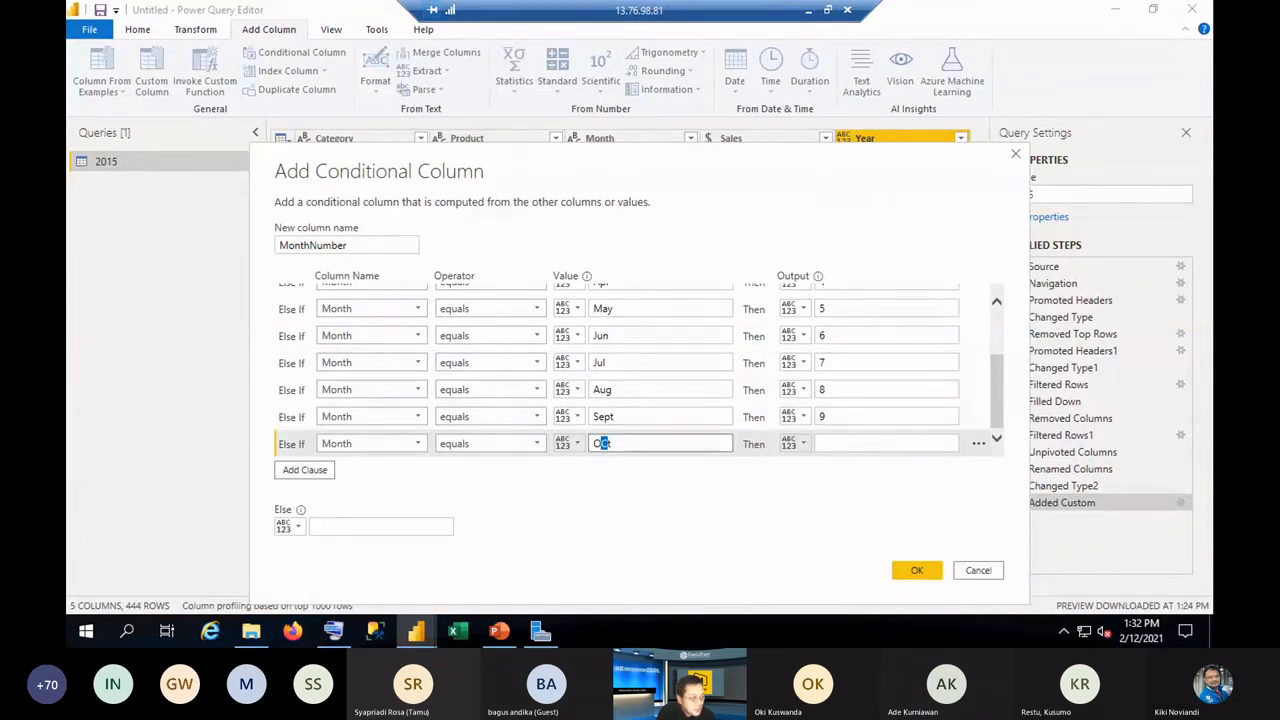
left_click(848, 445)
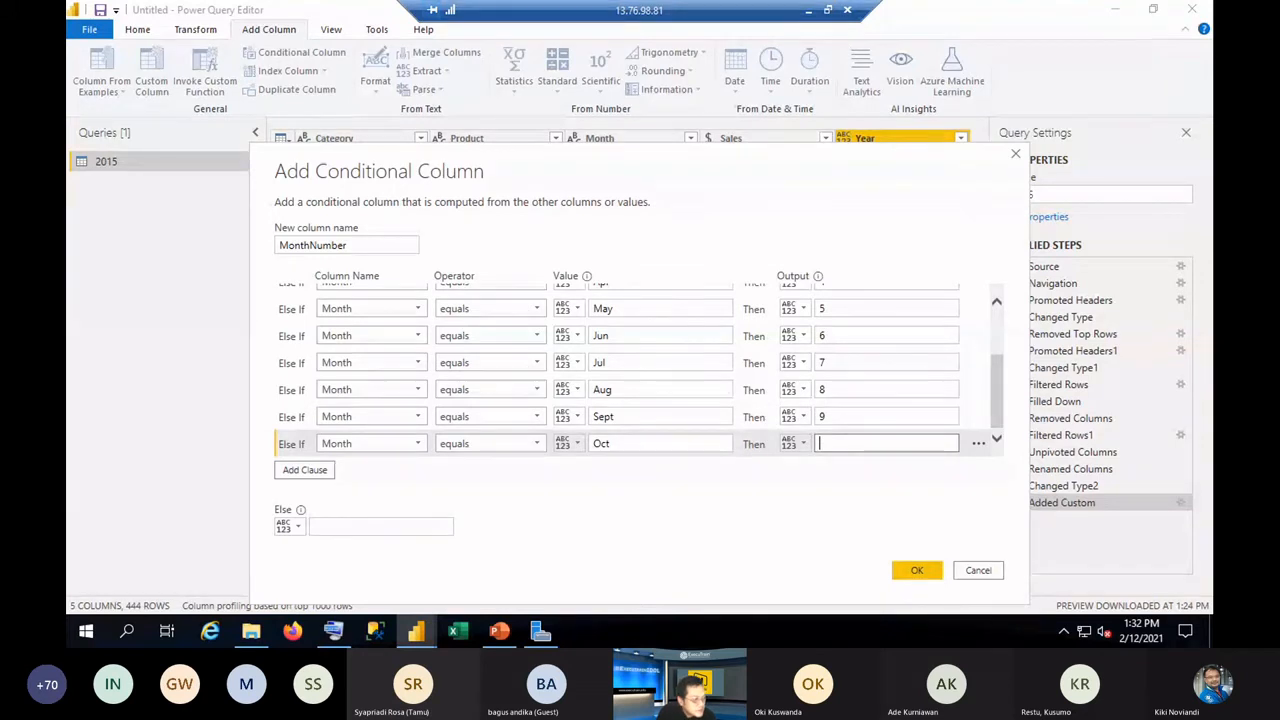
type("10")
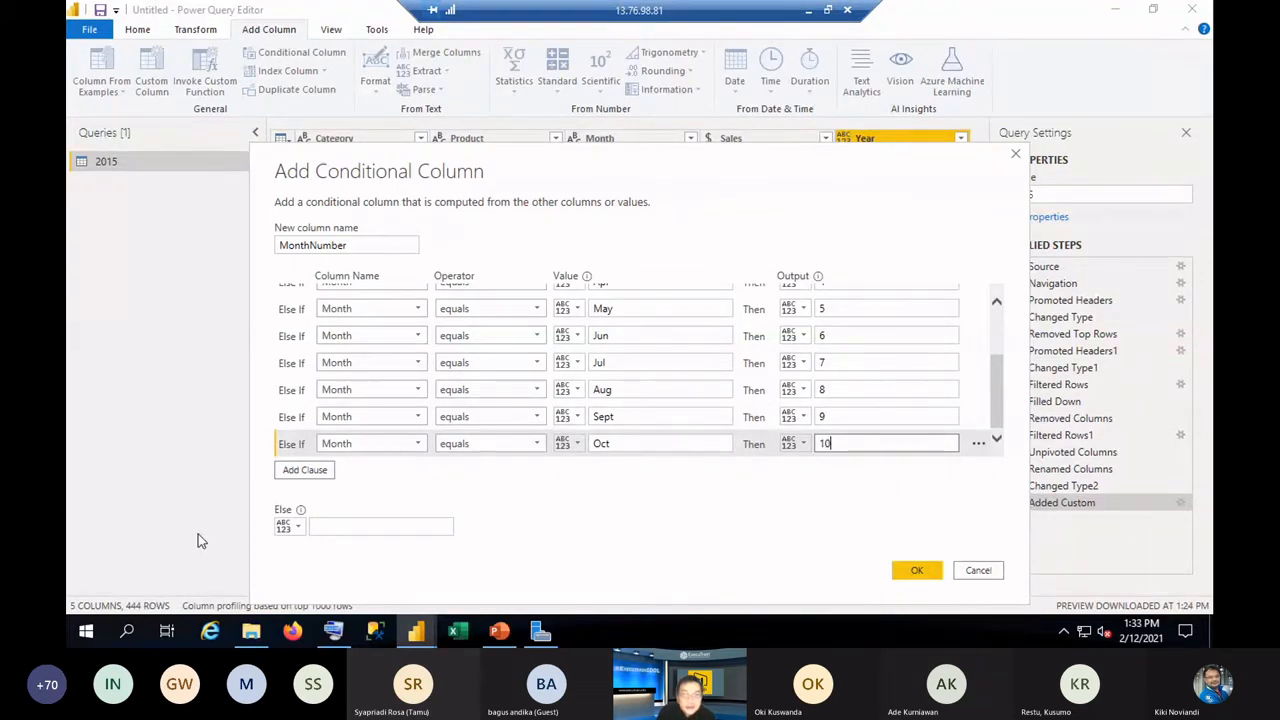
Add an else-if clause so that Month equals Nov outputs 11.
left_click(322, 470)
left_click(388, 452)
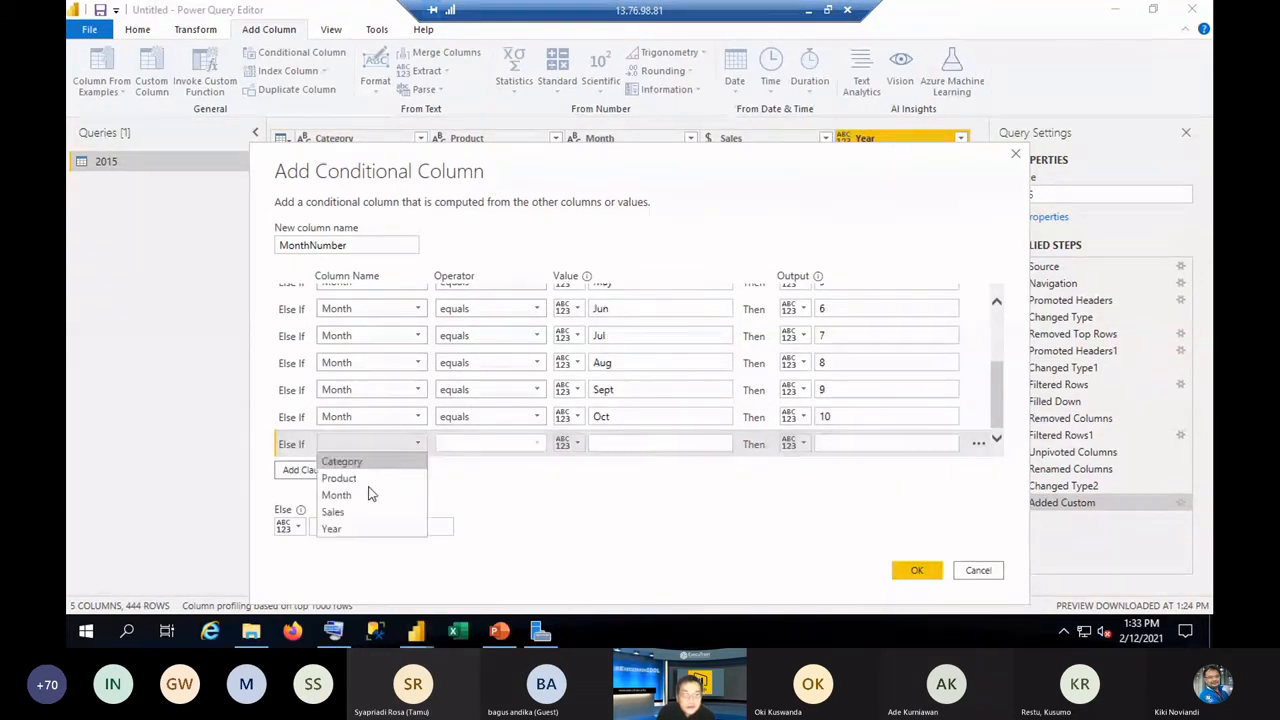
left_click(363, 494)
left_click(679, 446)
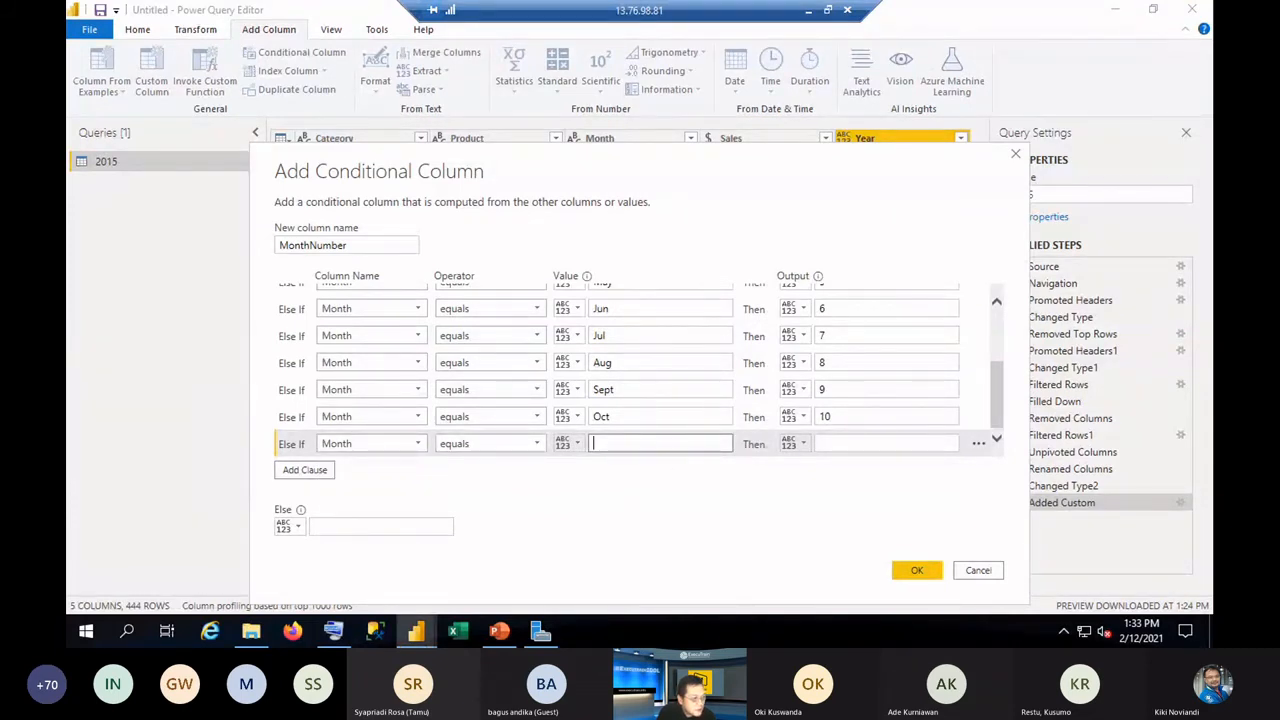
type("Nov")
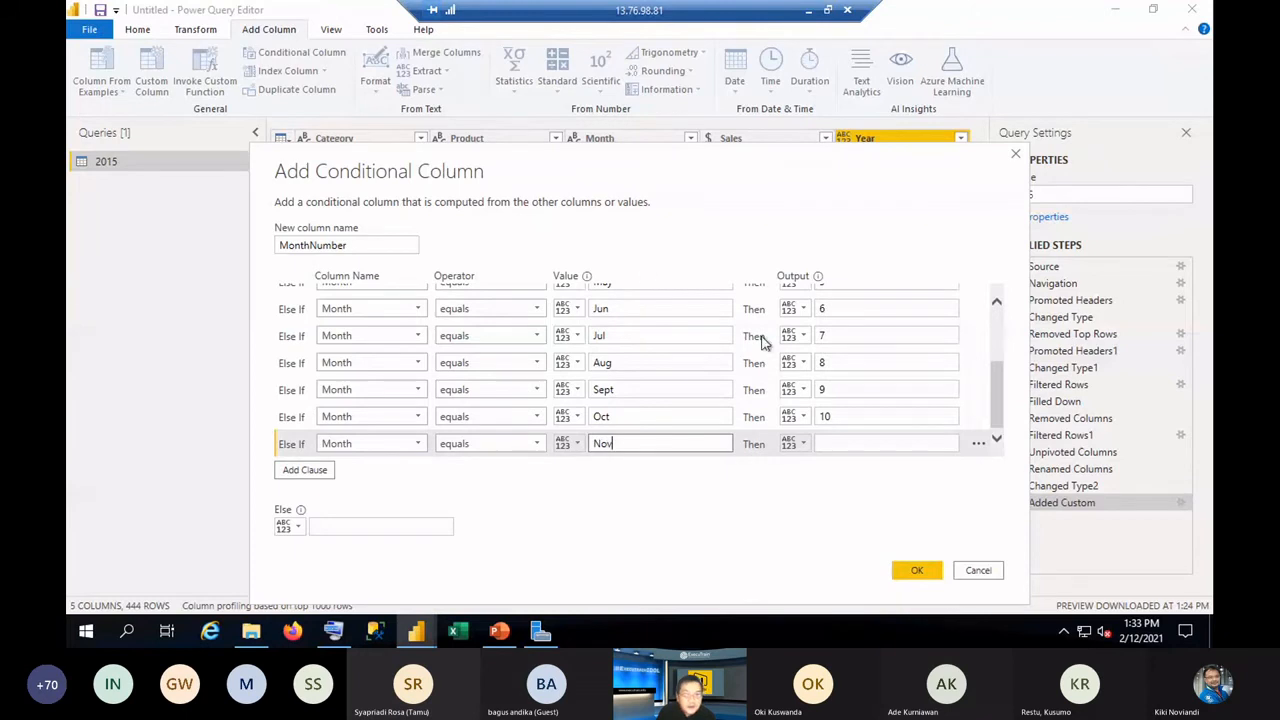
left_click(826, 443)
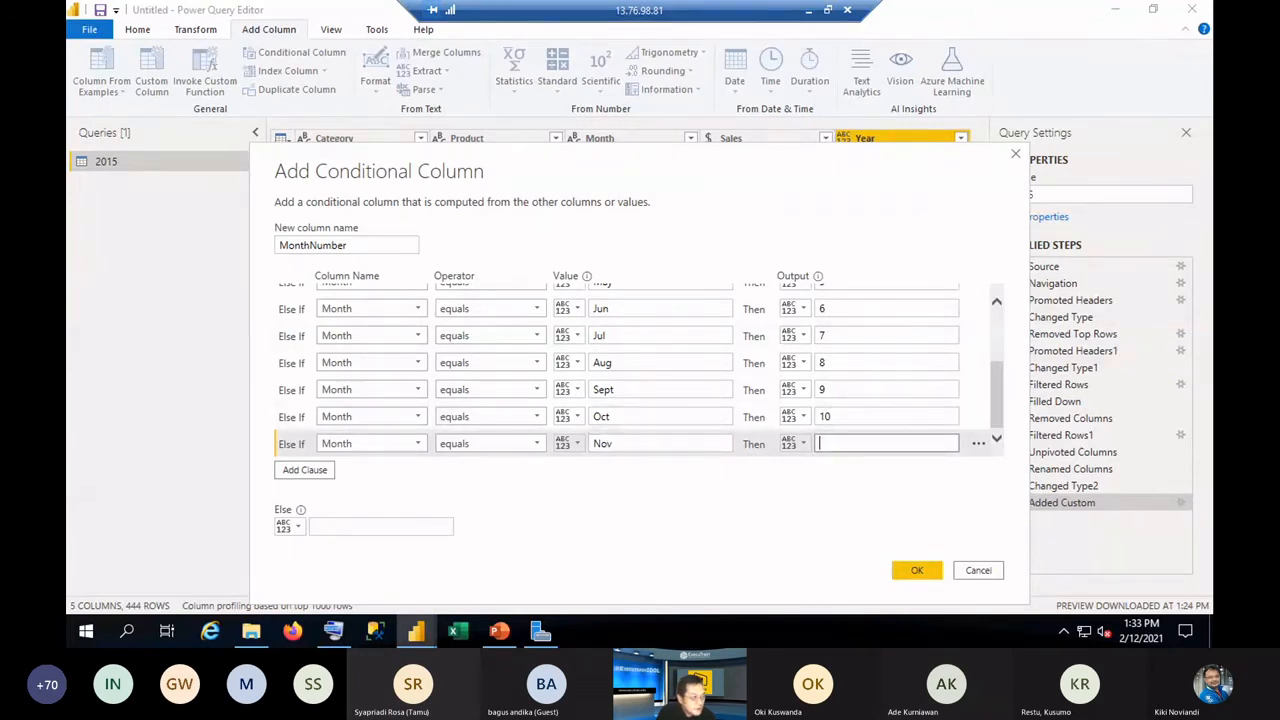
type("11")
Add an else-if clause so that Month equals Dec outputs 12, and create the MonthNumber conditional column.
left_click(318, 472)
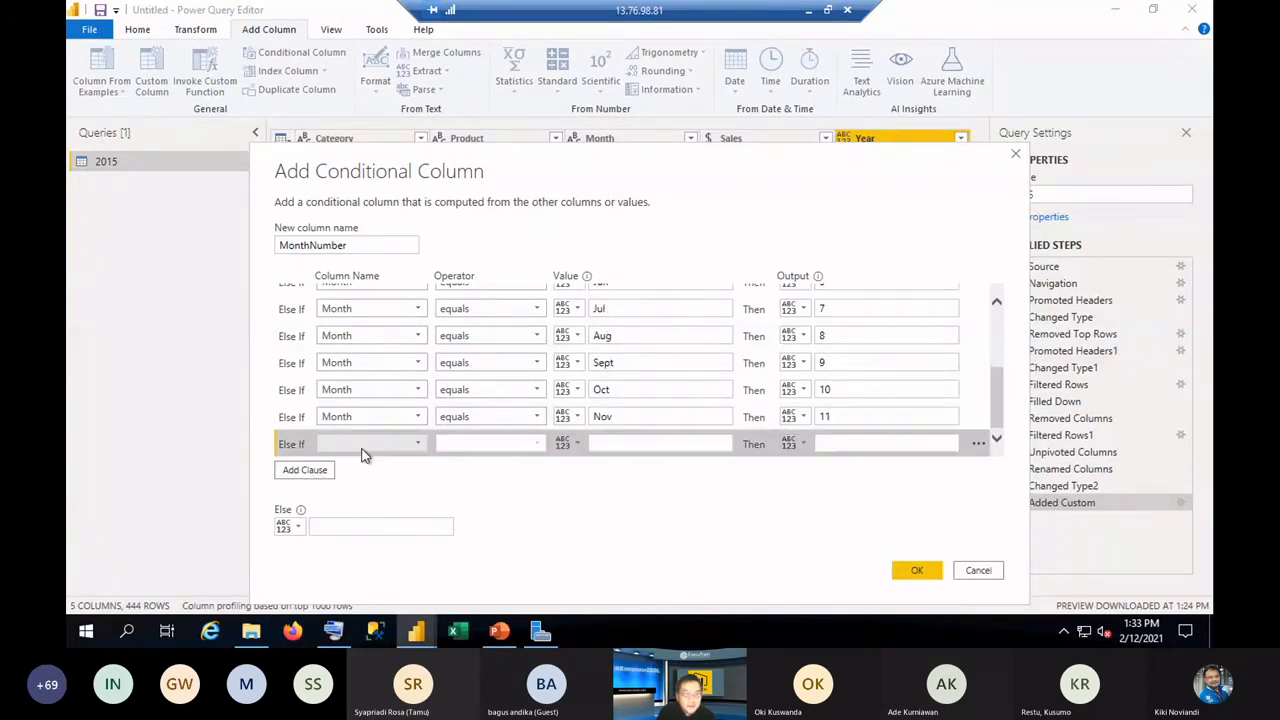
left_click(364, 447)
left_click(358, 496)
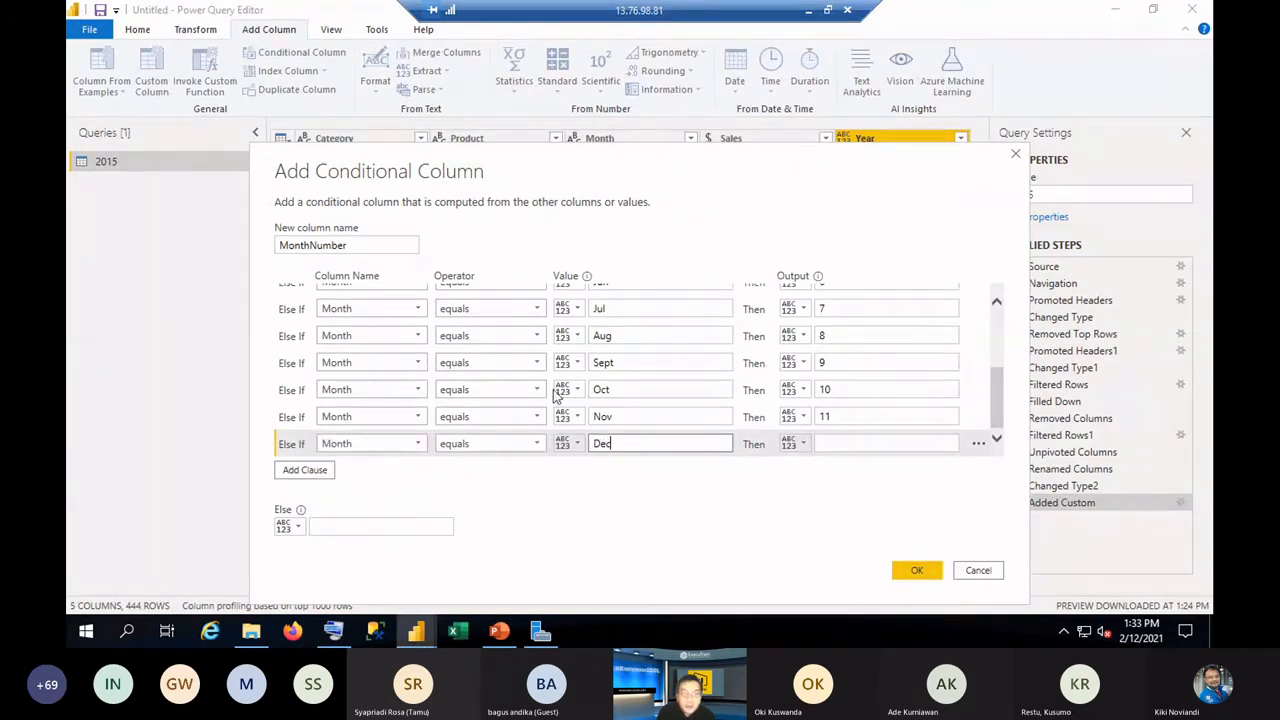
type("Dec")
left_click(870, 443)
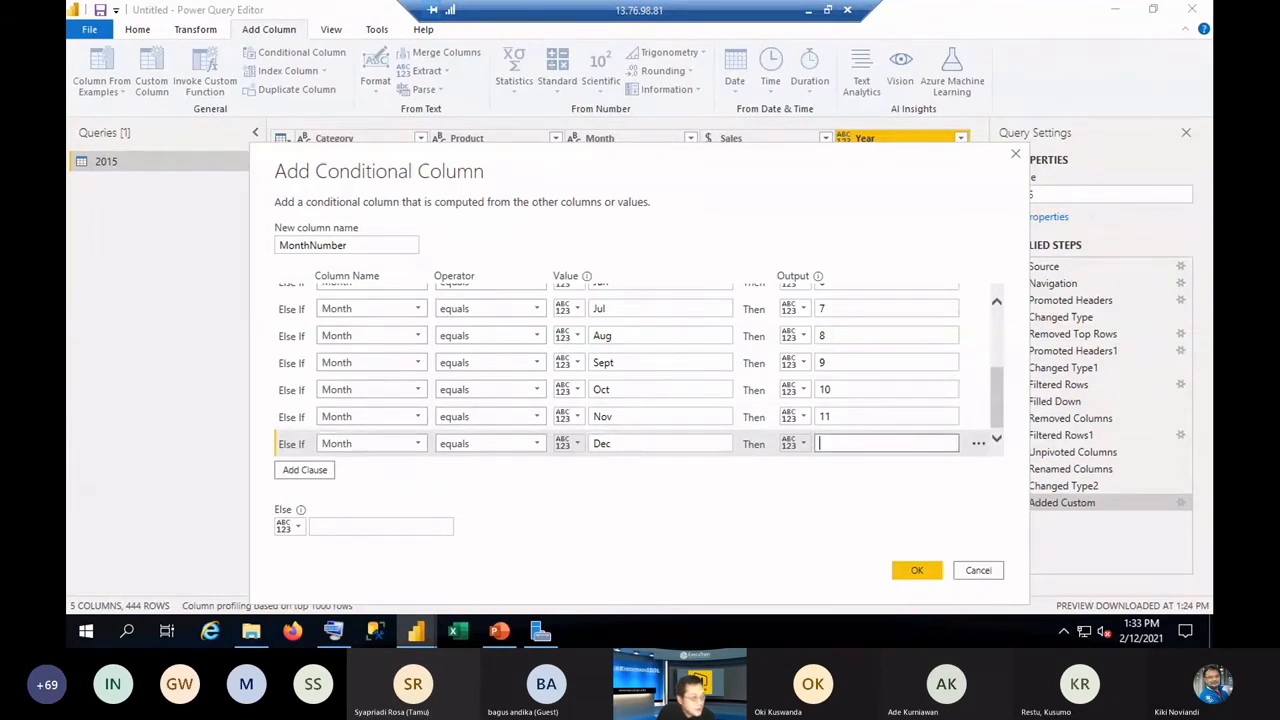
type("12")
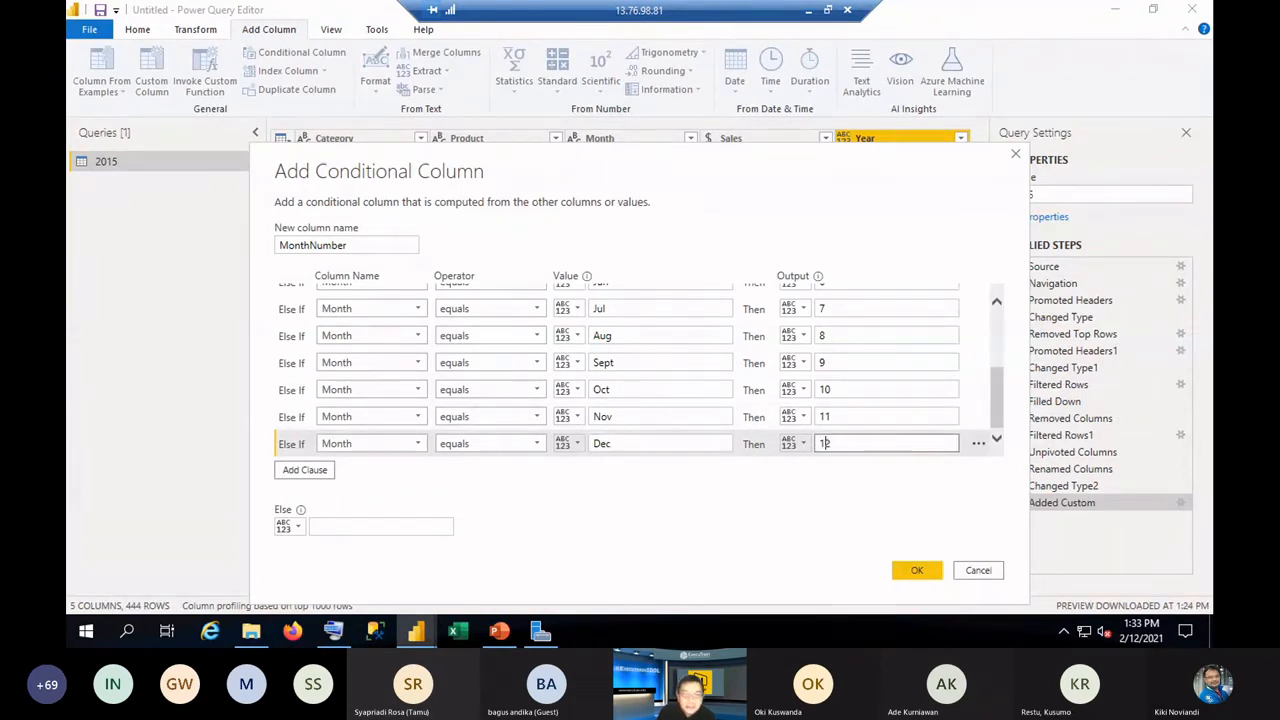
left_click(916, 570)
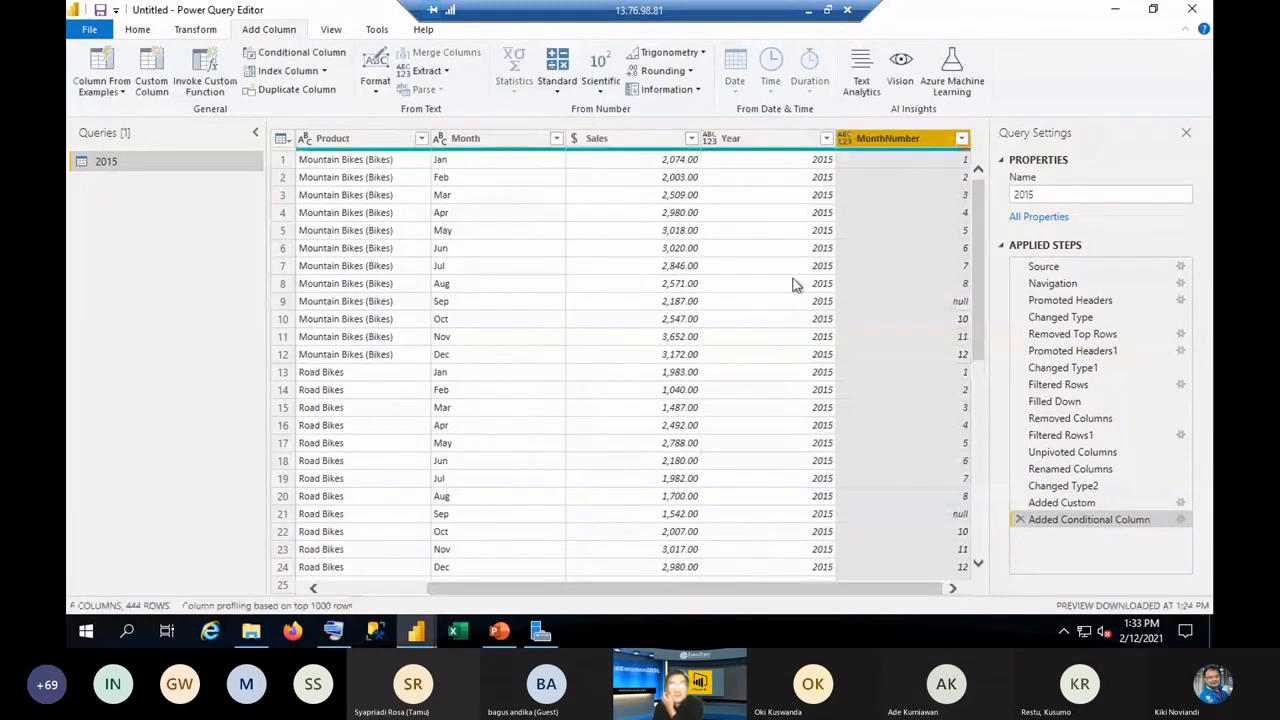
Set the MonthNumber column's data type to Whole Number.
left_click(137, 29)
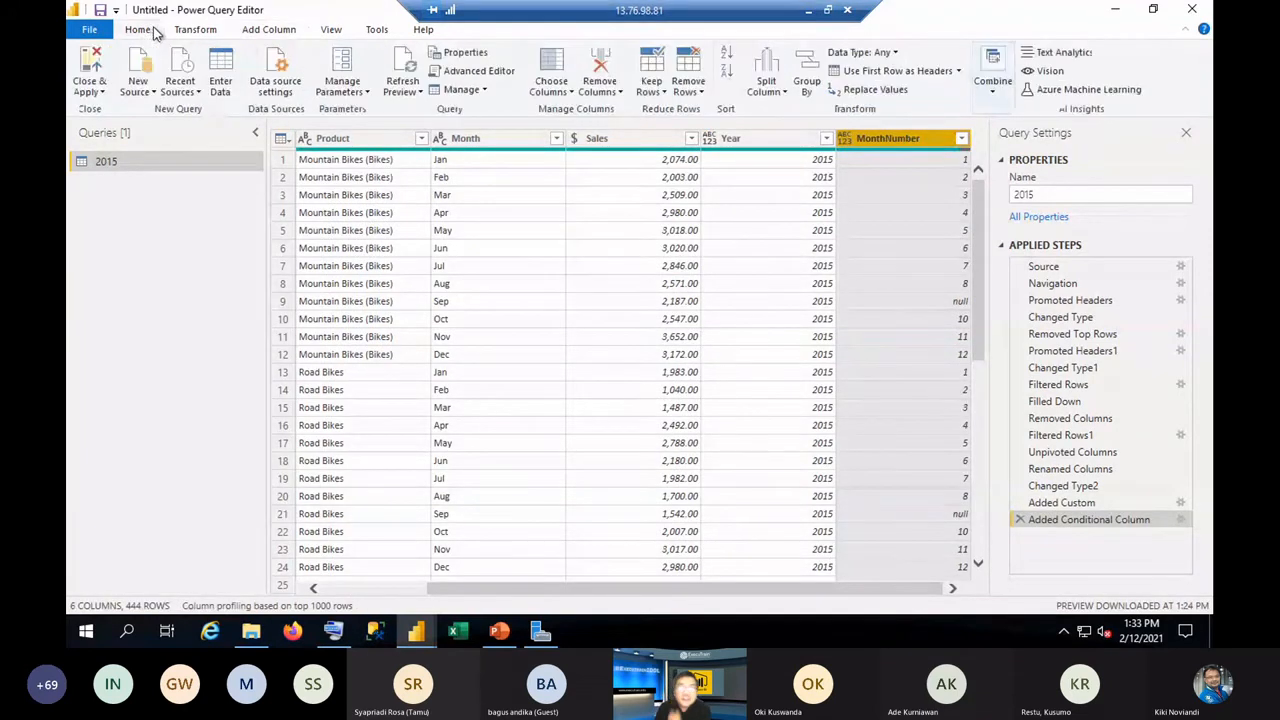
left_click(860, 53)
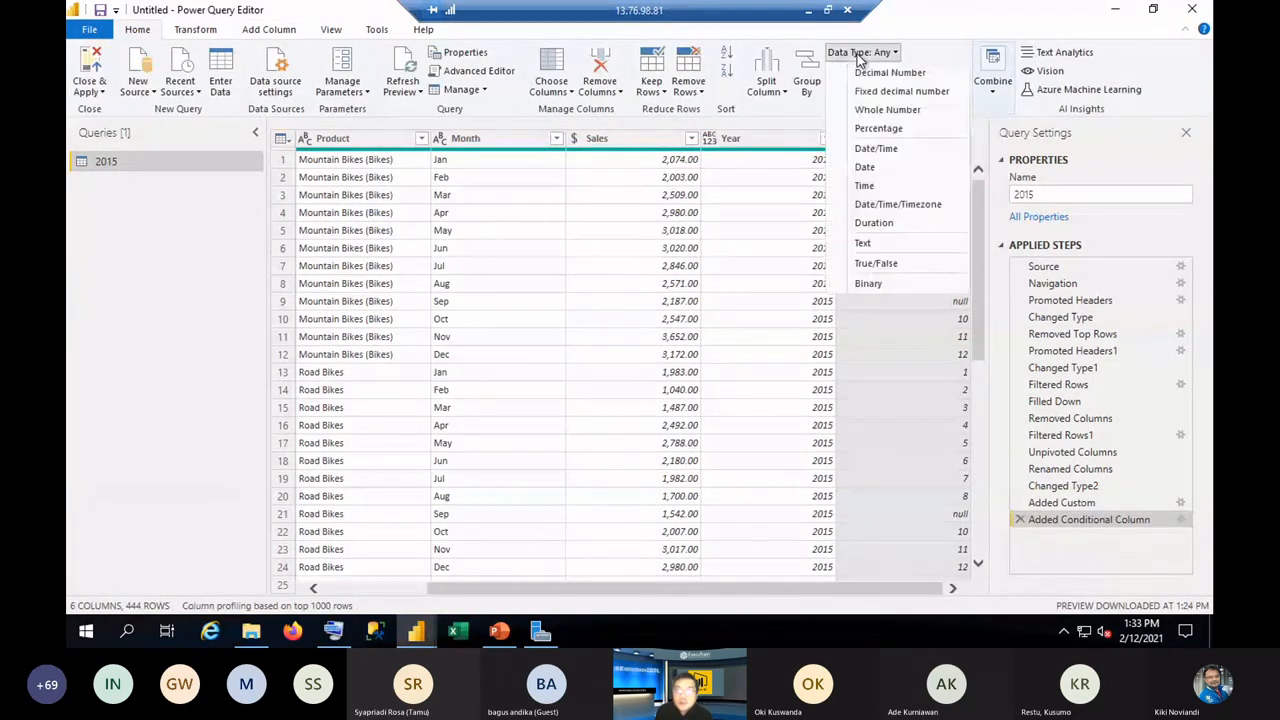
left_click(897, 112)
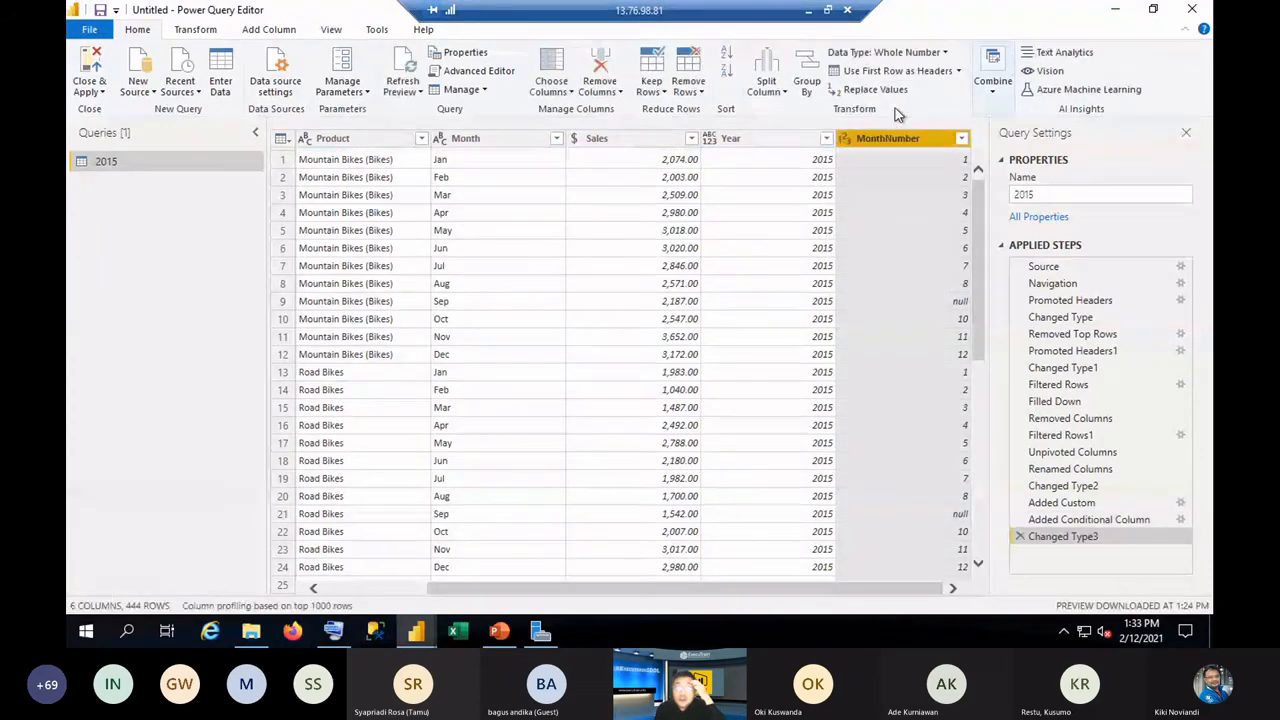
key("alt+Tab")
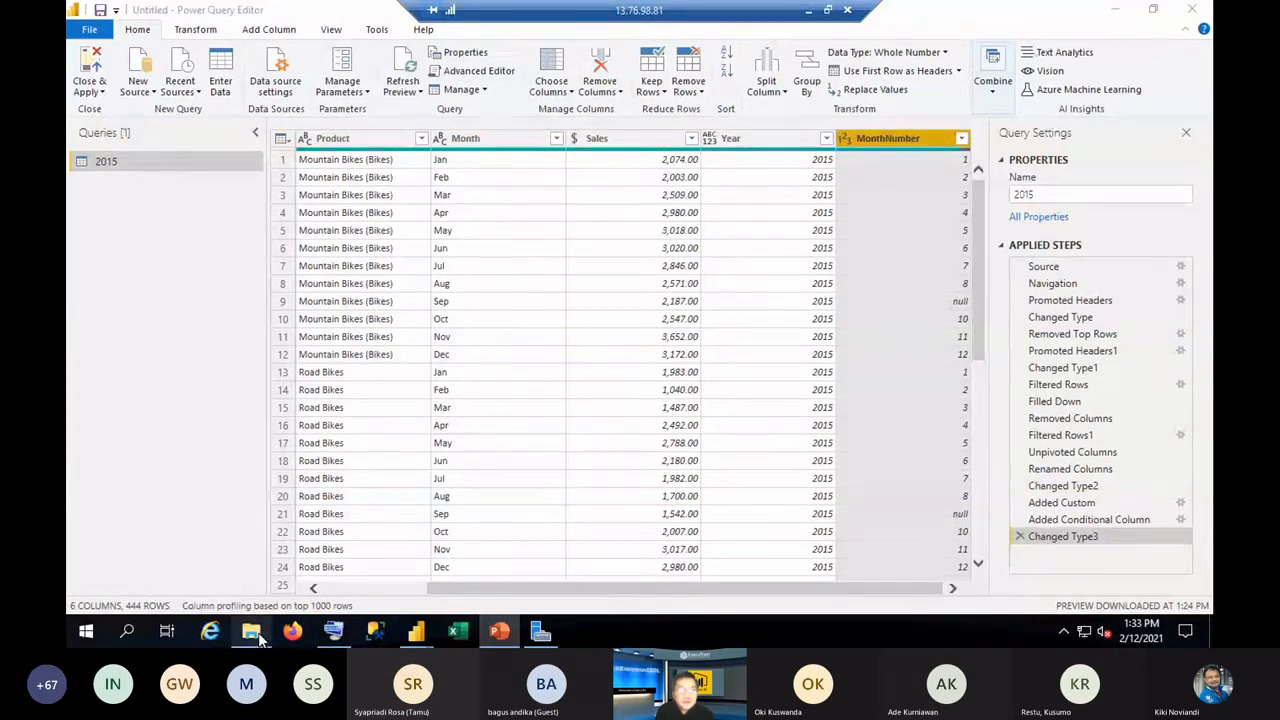
Open the 2015 query in the Advanced Editor and copy its entire M code.
left_click(333, 30)
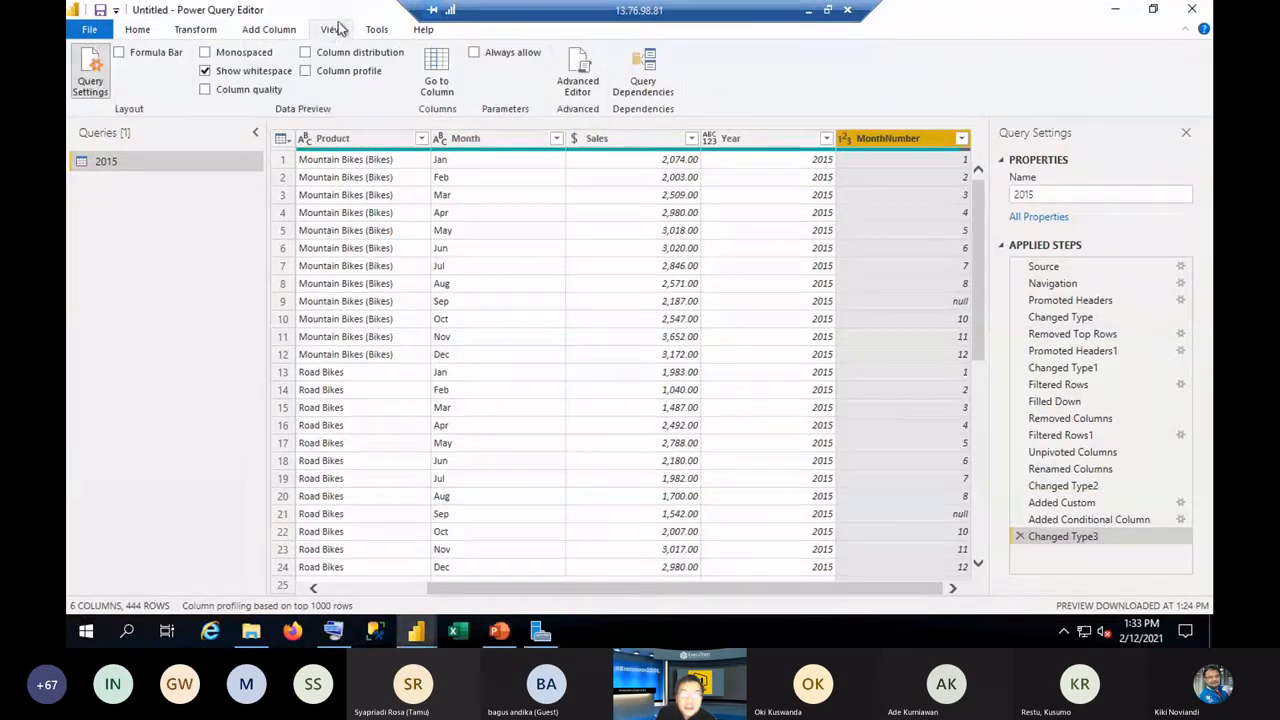
left_click(578, 75)
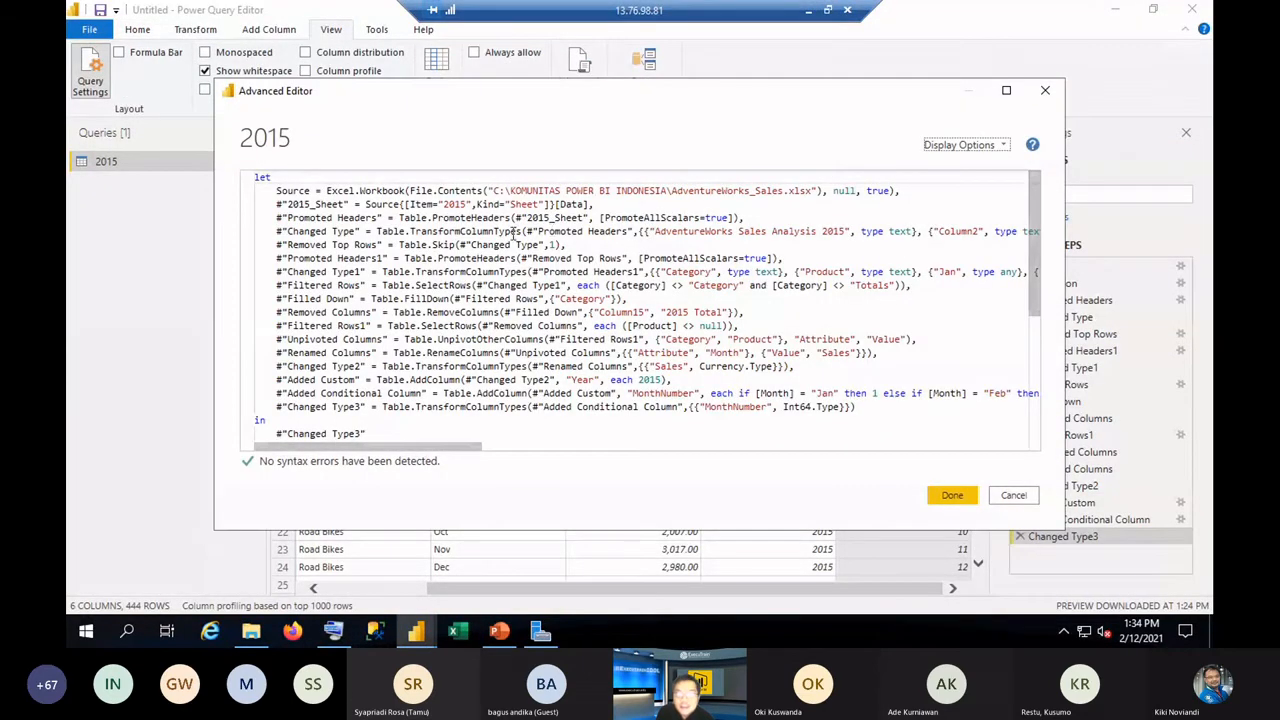
left_click_drag(277, 190, 504, 455)
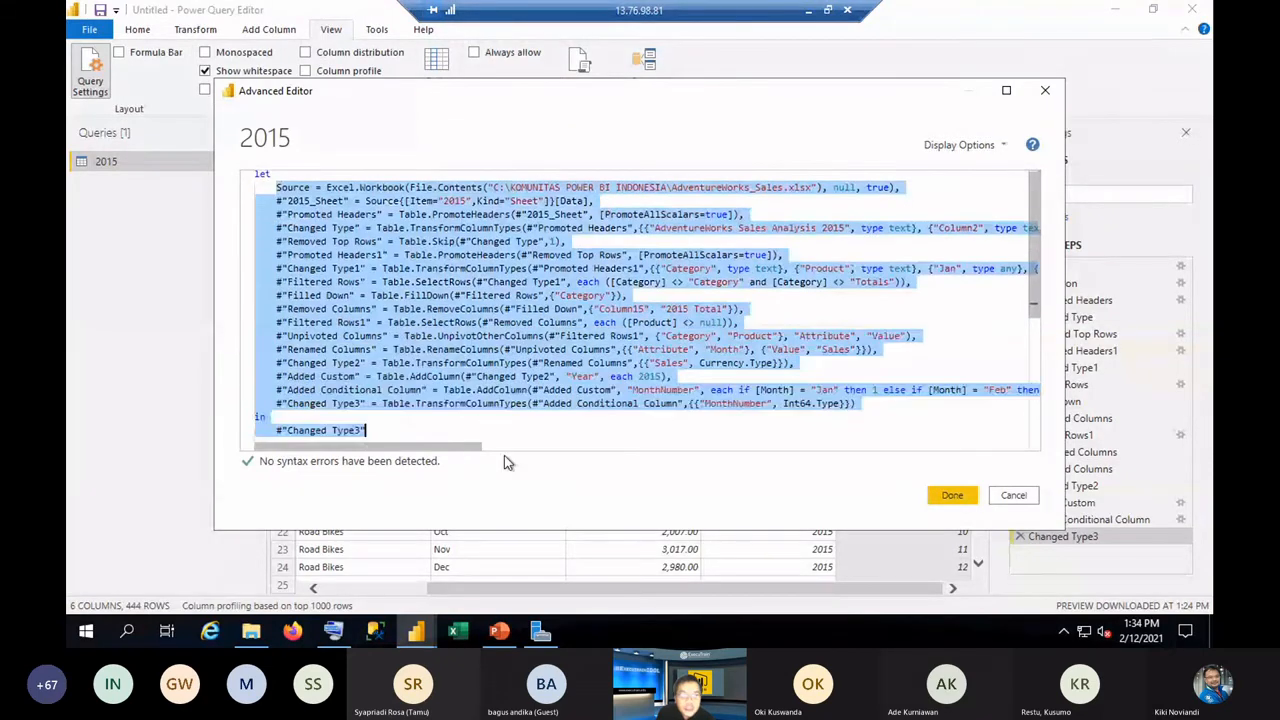
left_click(727, 187)
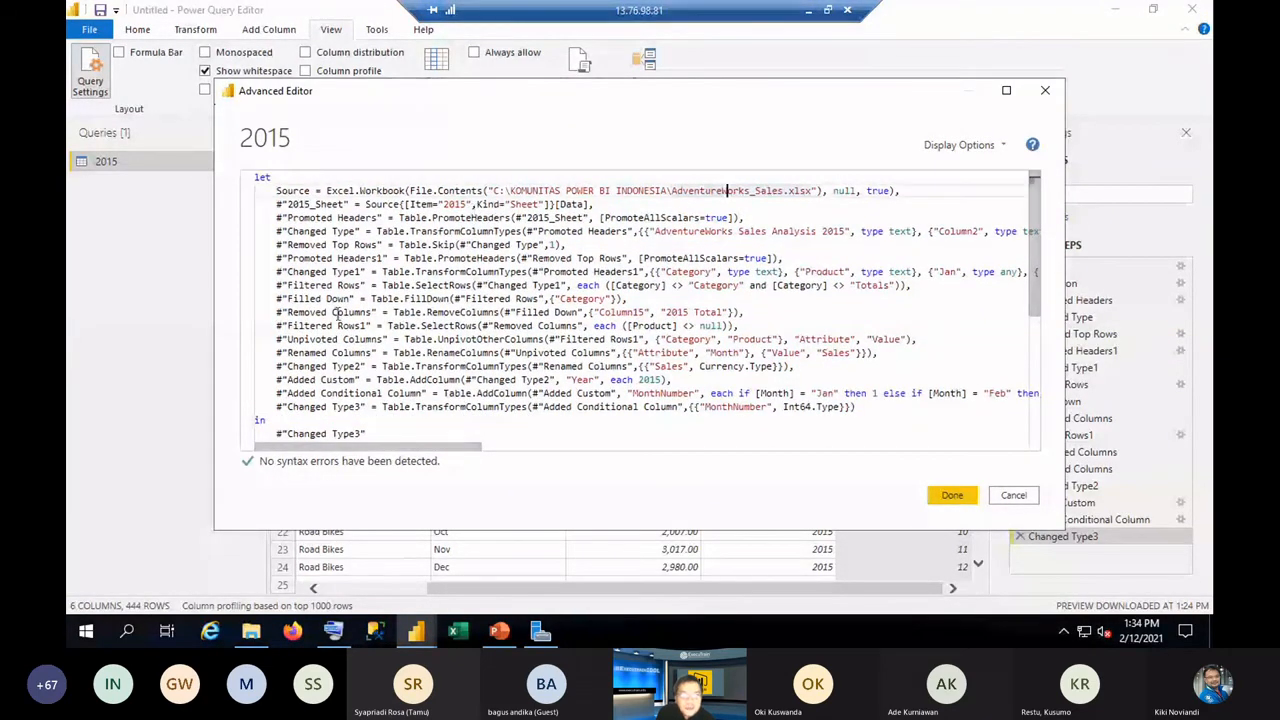
scroll(563, 323, "down", 3)
left_click(480, 280)
left_click_drag(480, 280, 193, 14)
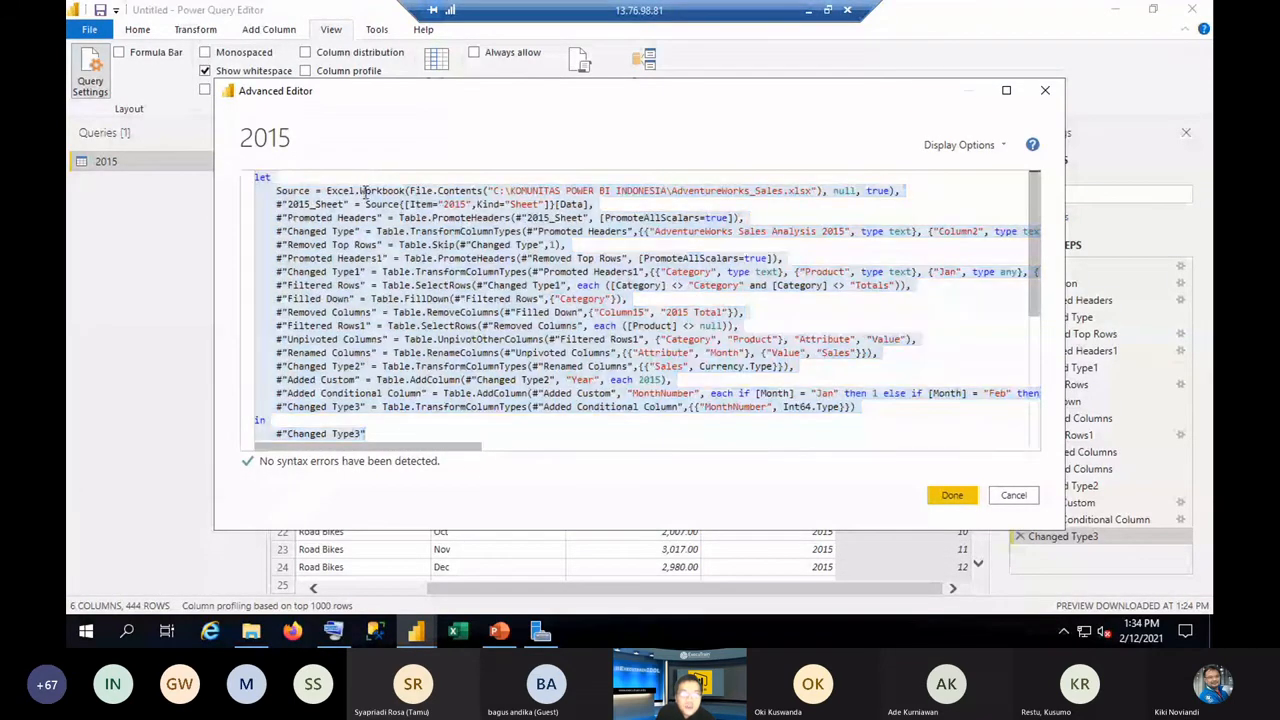
right_click(362, 197)
left_click(412, 224)
Open Notepad and paste the copied M code into the blank document.
left_click(90, 630)
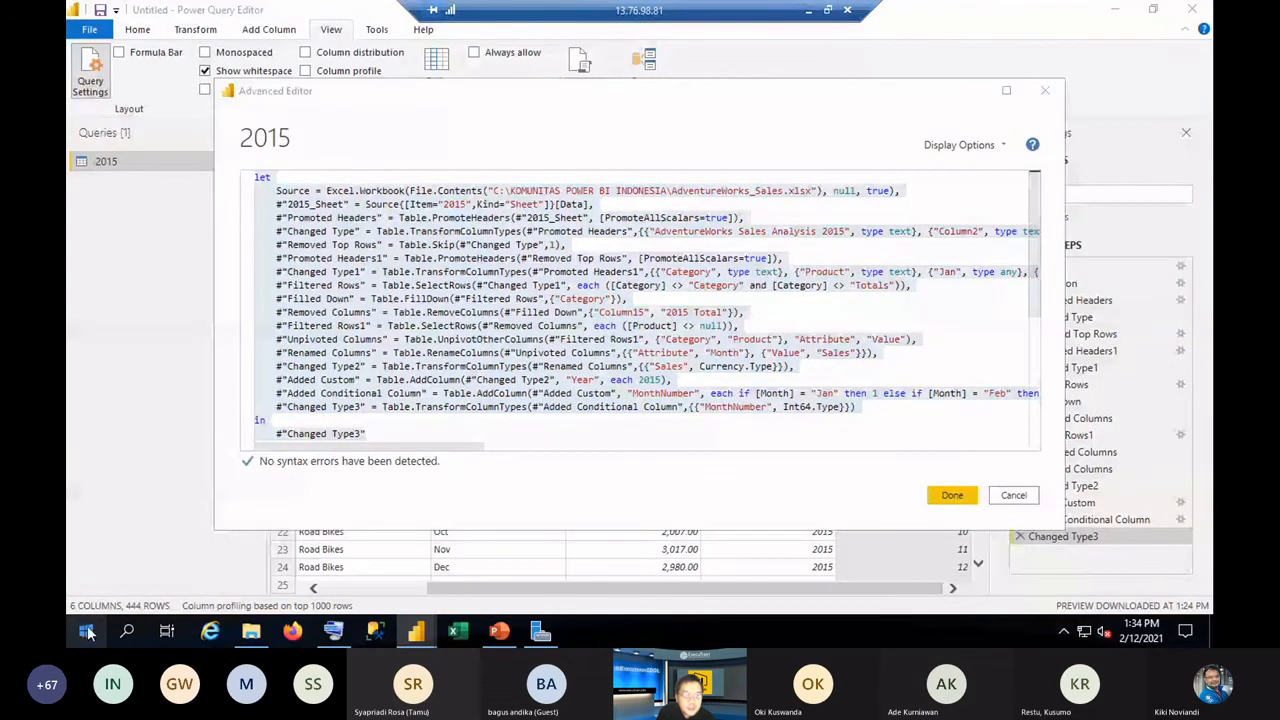
right_click(90, 630)
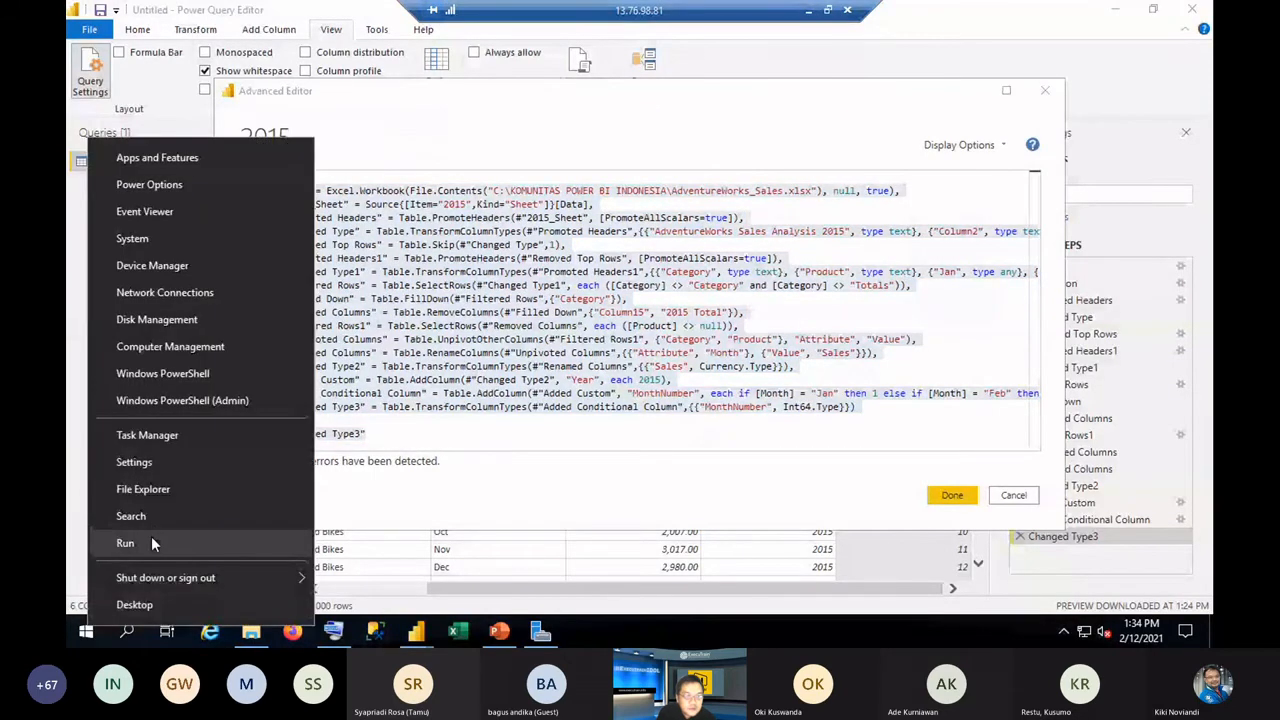
left_click(151, 536)
left_click(209, 578)
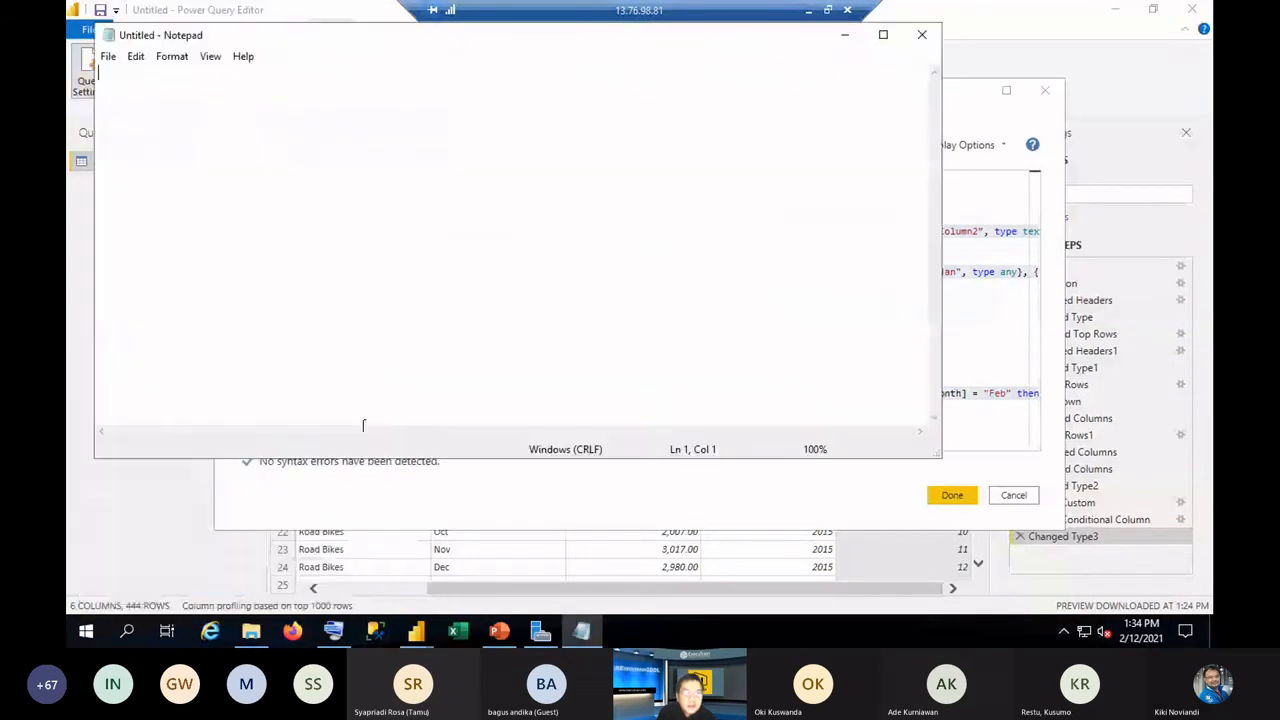
right_click(397, 268)
left_click(473, 343)
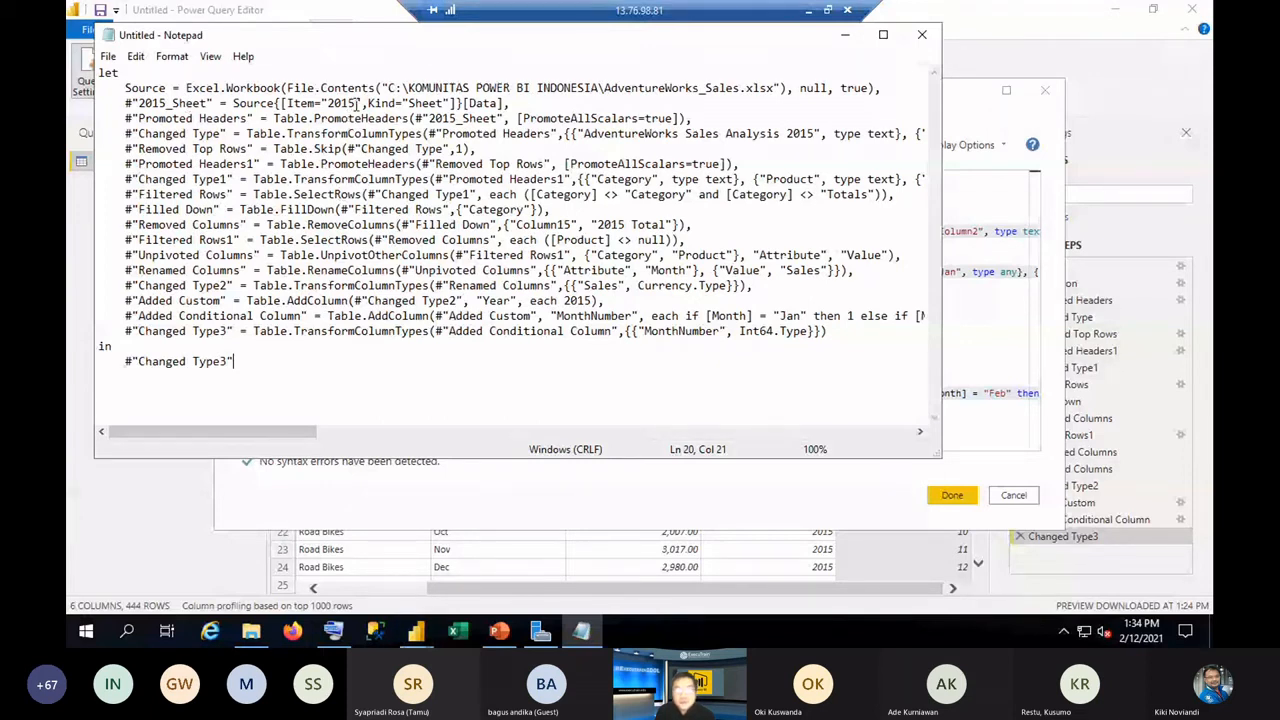
Replace every occurrence of 2015 with 2012 in the pasted M code in Notepad.
left_click(137, 57)
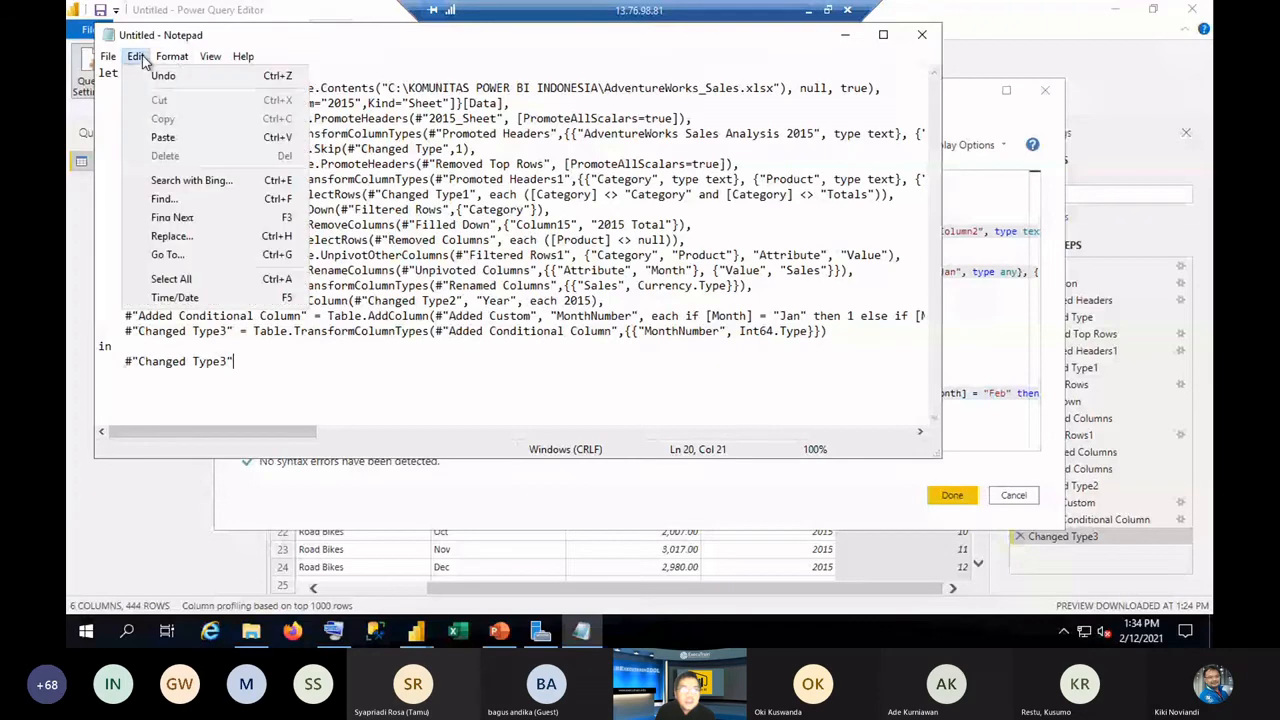
left_click(250, 272)
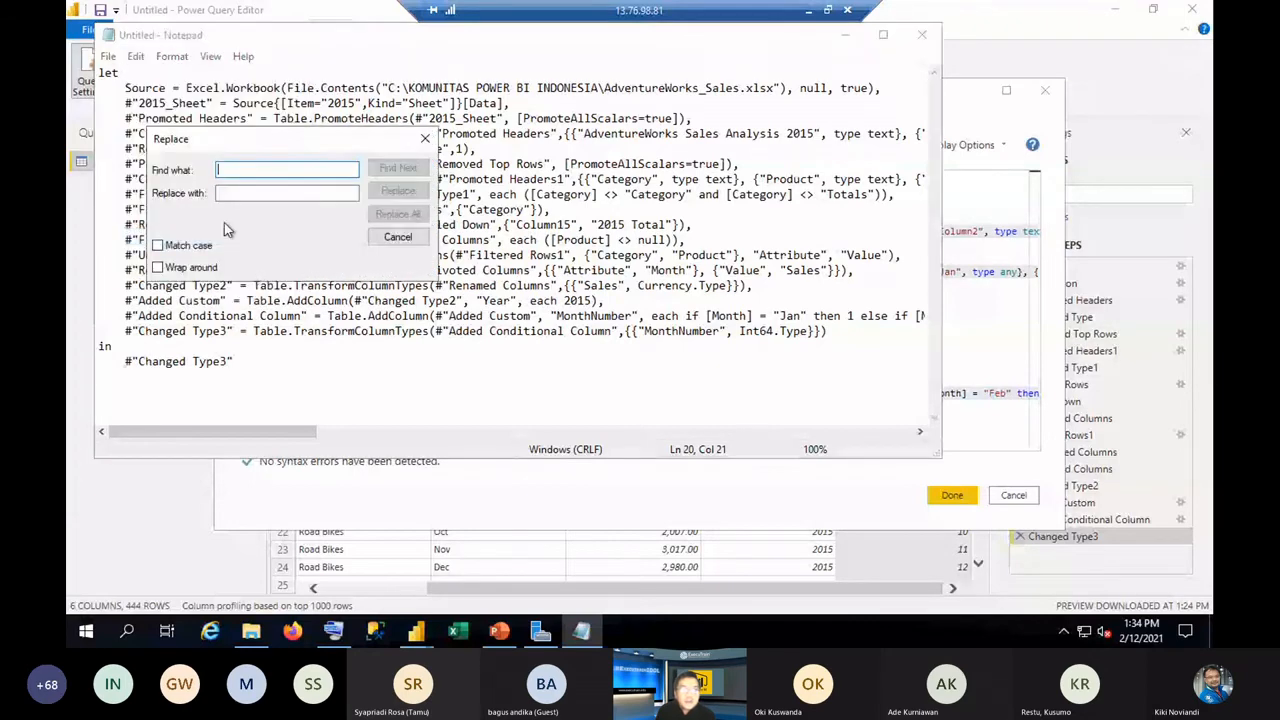
left_click_drag(268, 137, 459, 178)
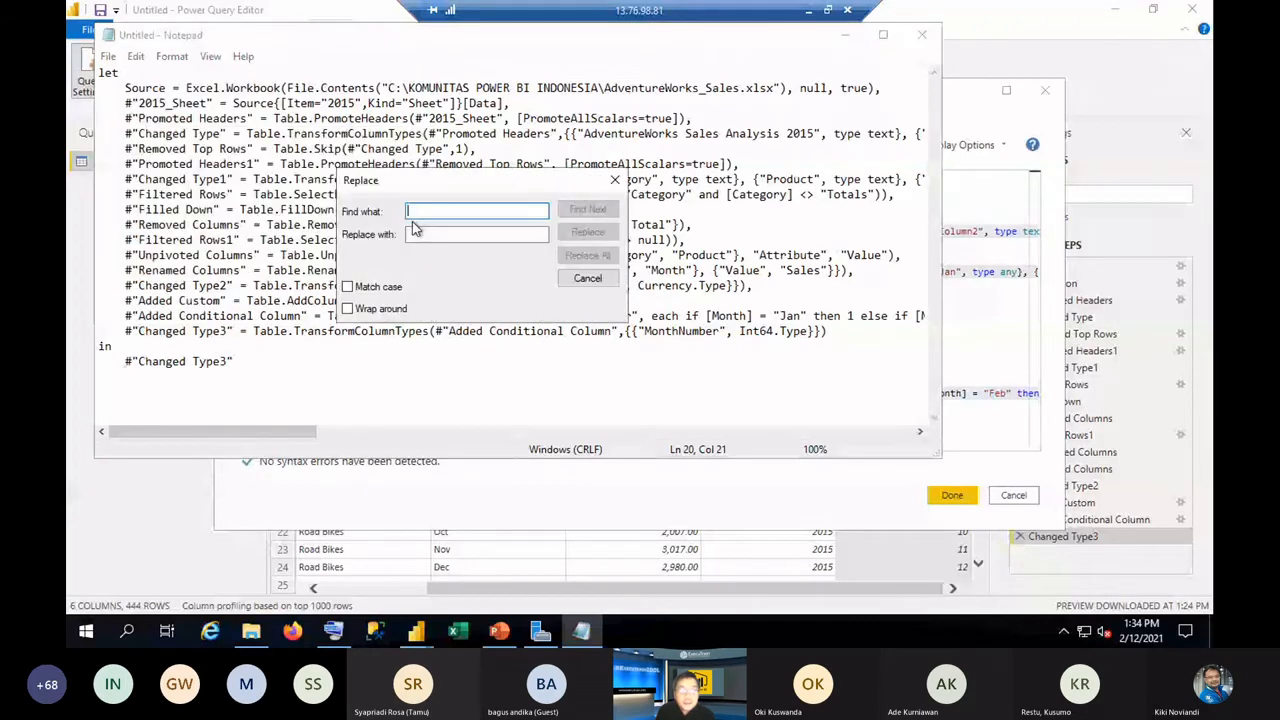
left_click(334, 631)
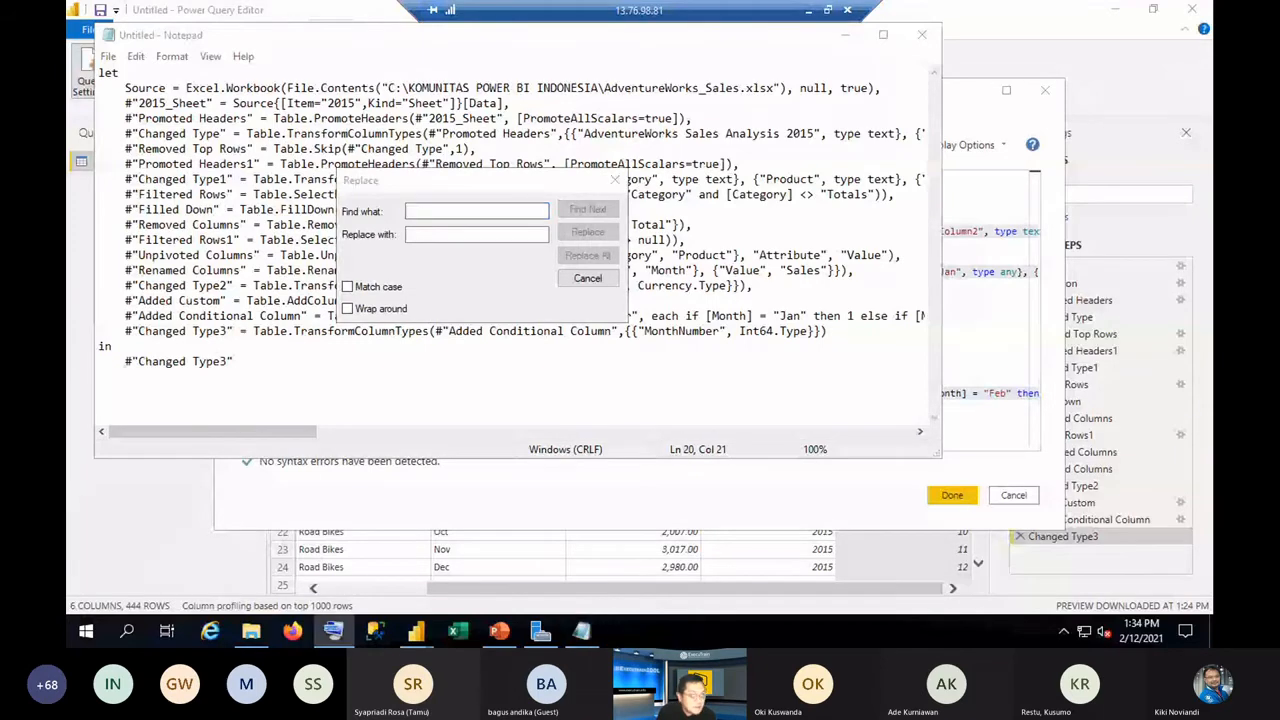
left_click(416, 631)
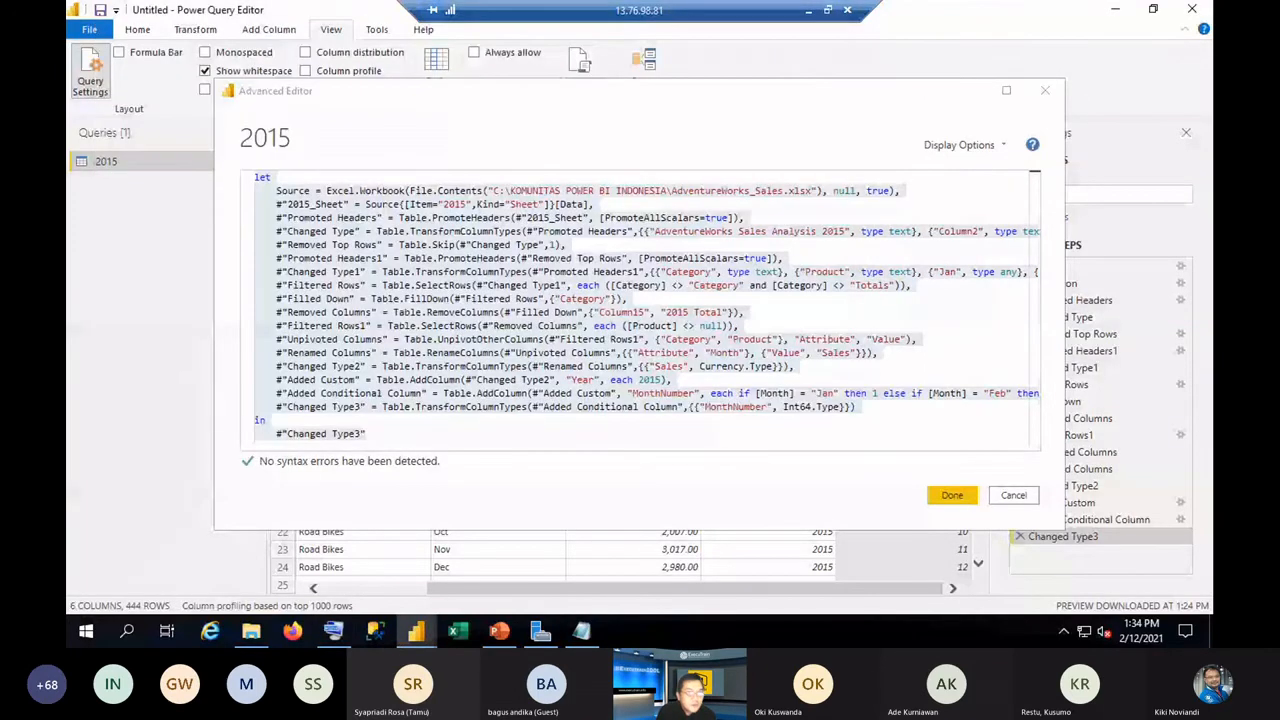
left_click(584, 631)
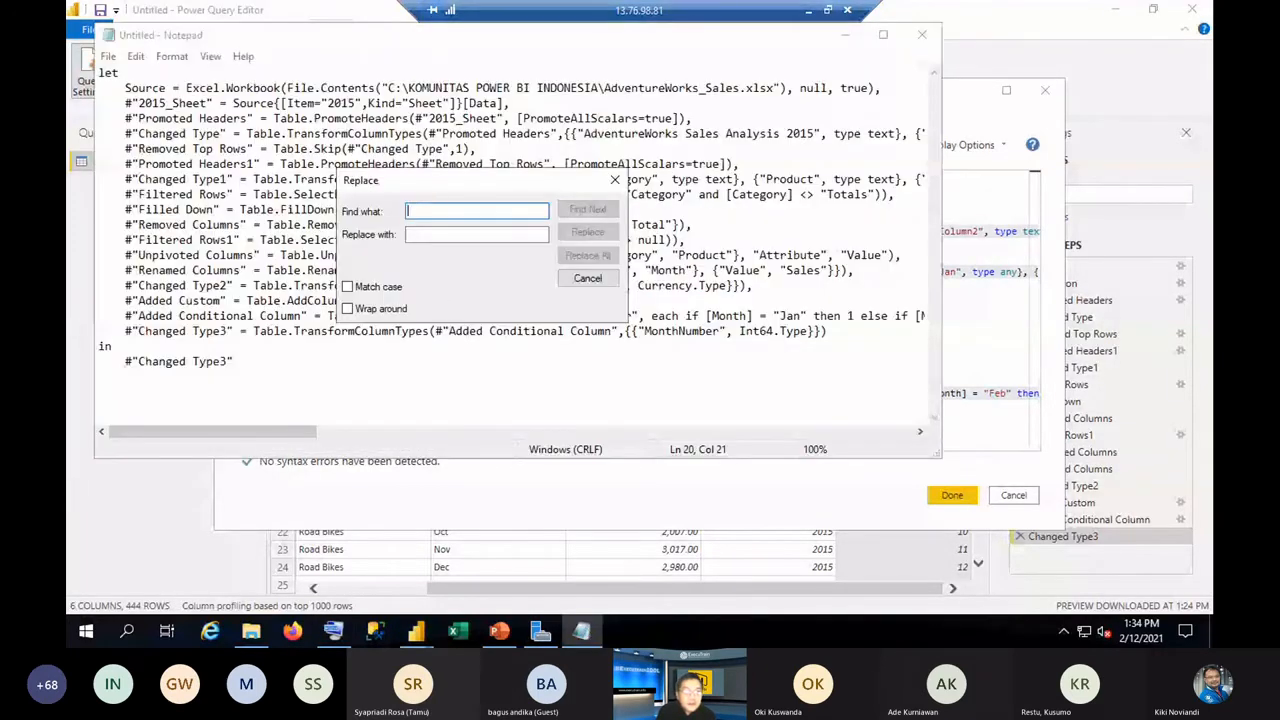
type("20")
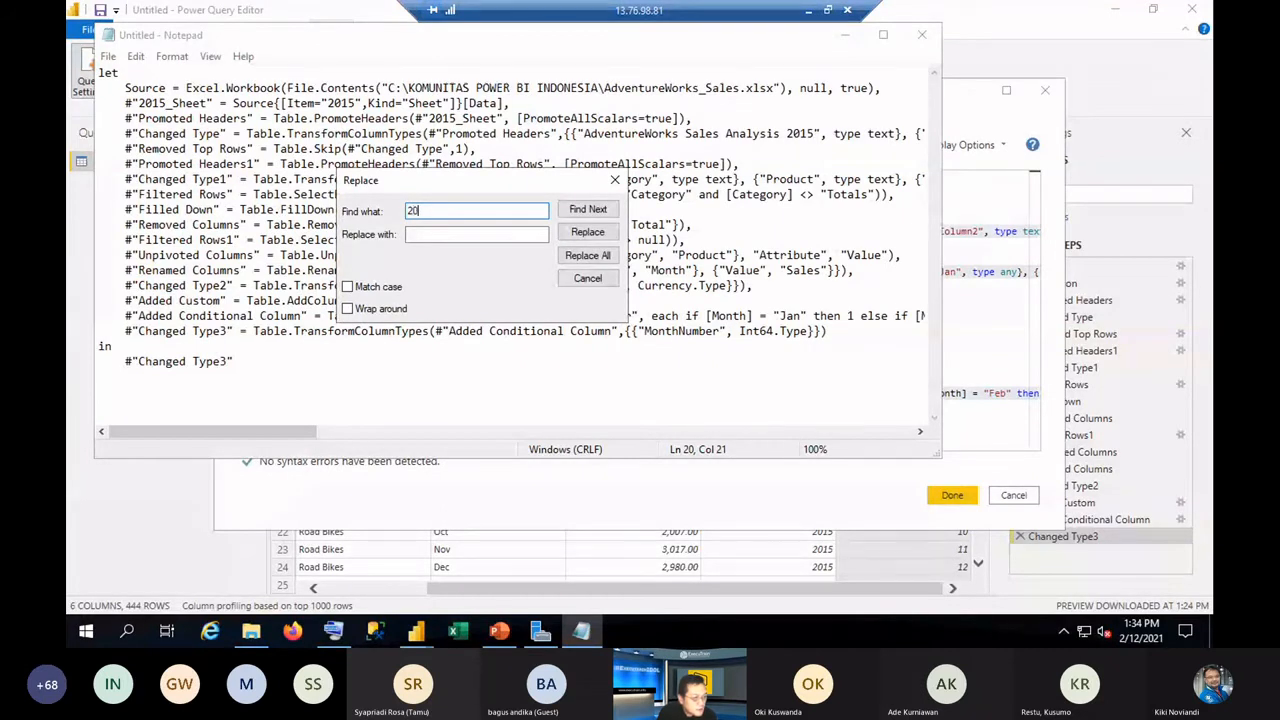
type("15")
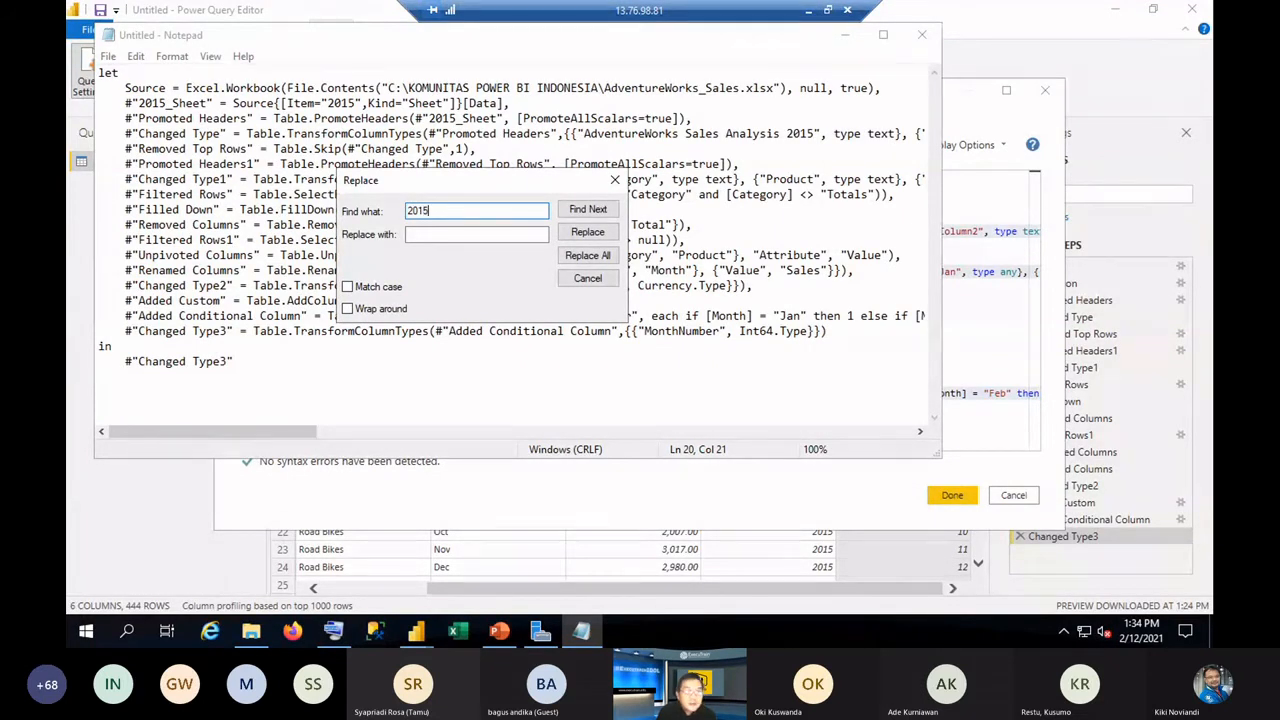
left_click(436, 235)
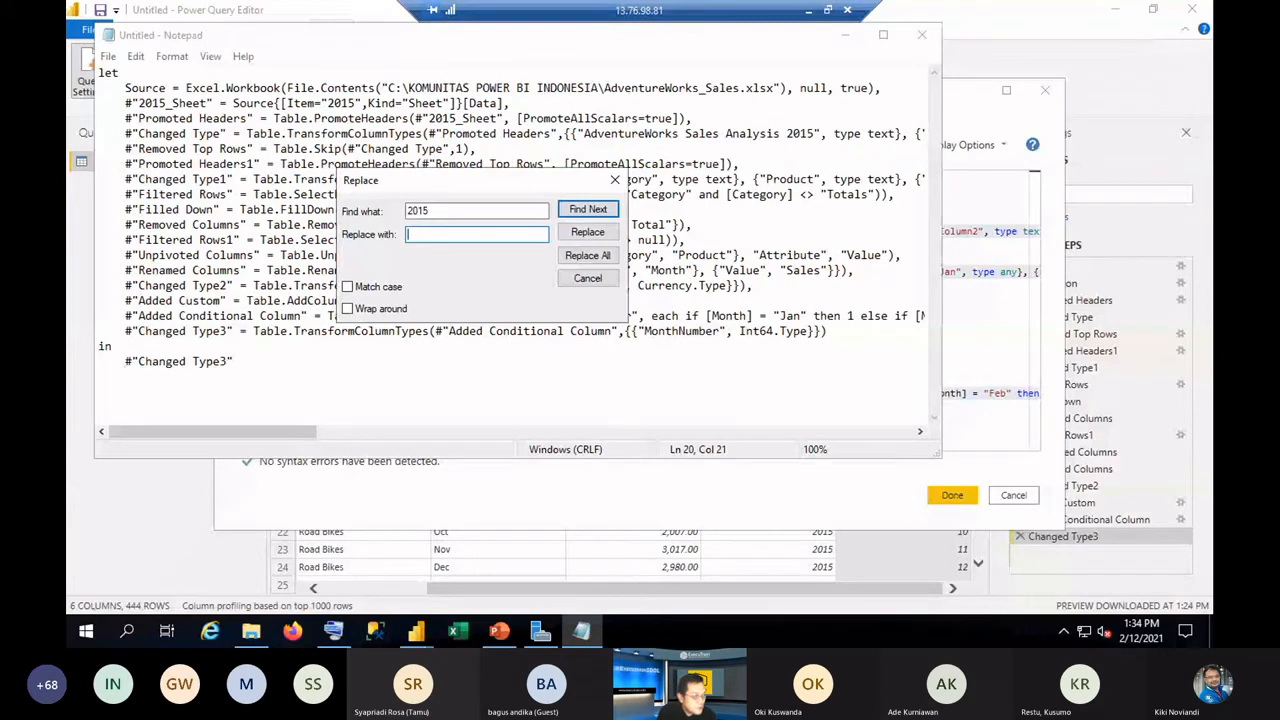
type("201")
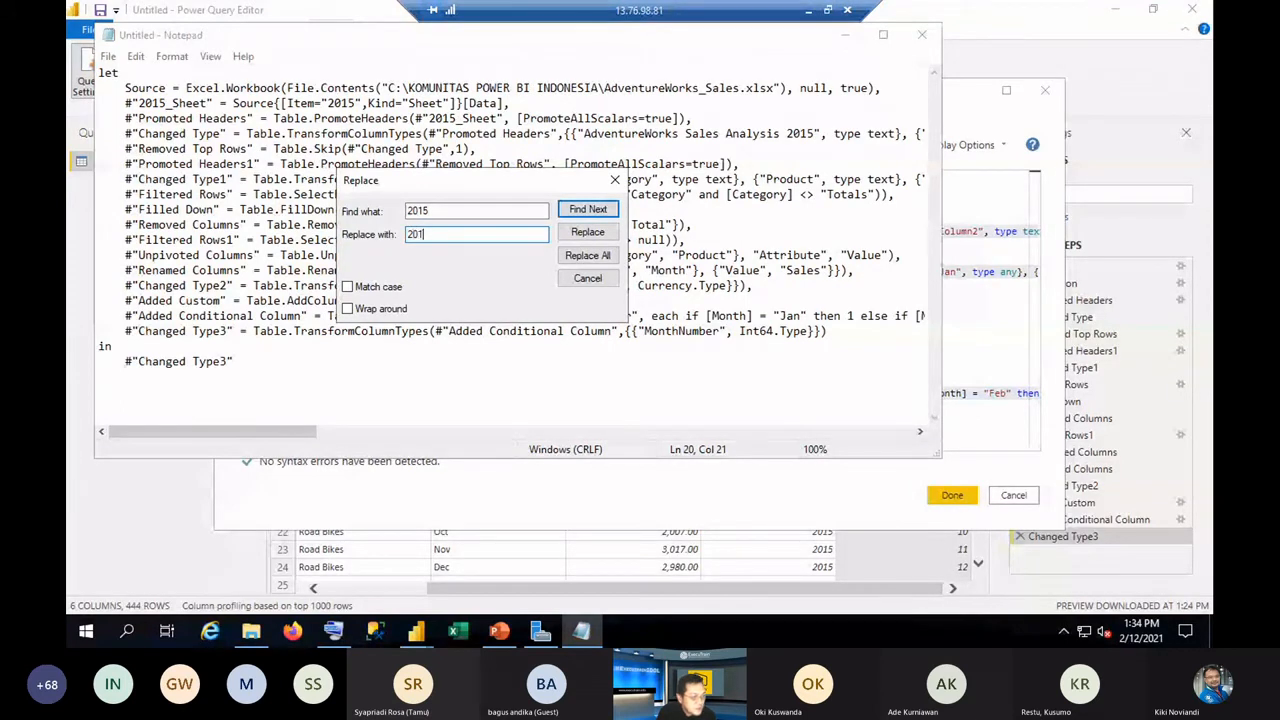
type("2")
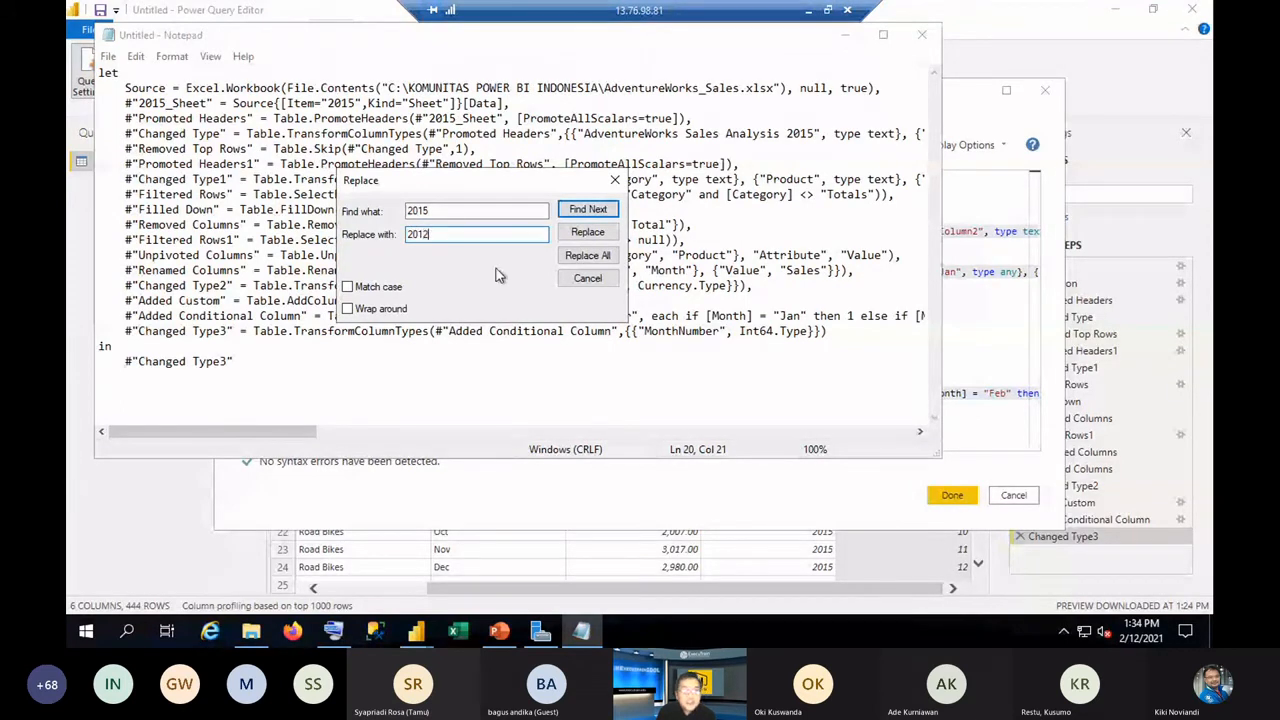
left_click(604, 256)
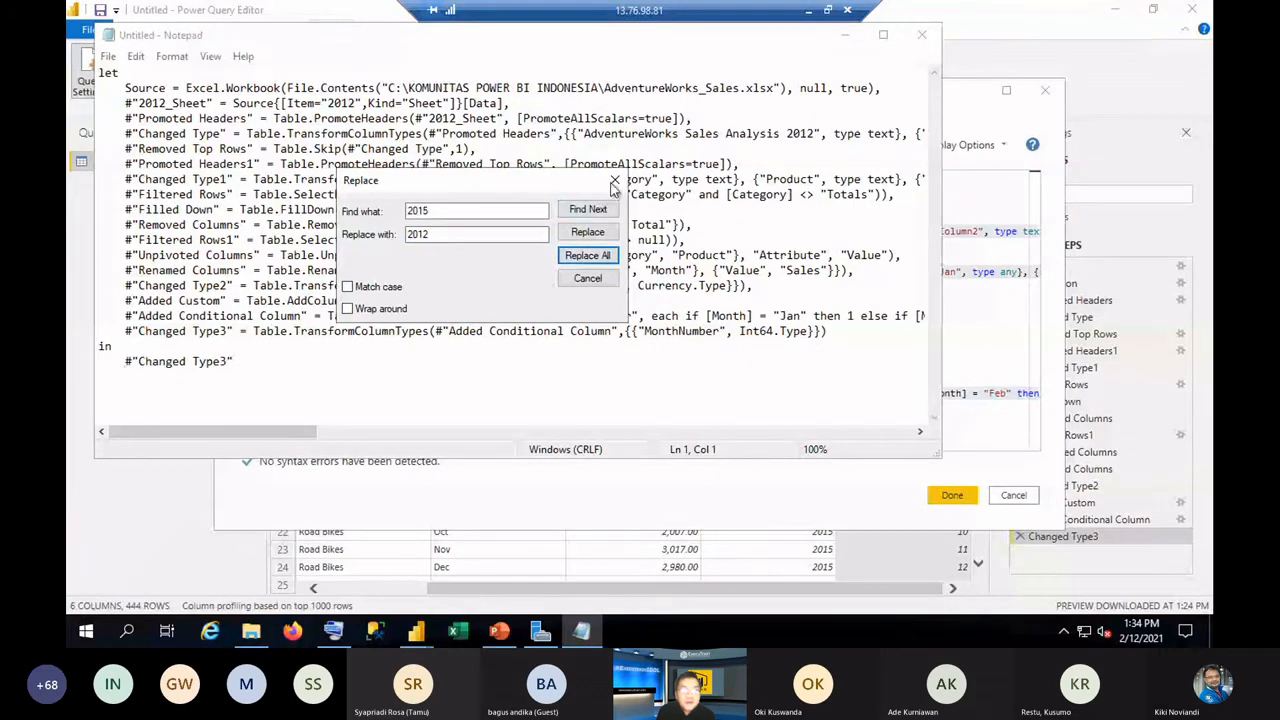
left_click(614, 180)
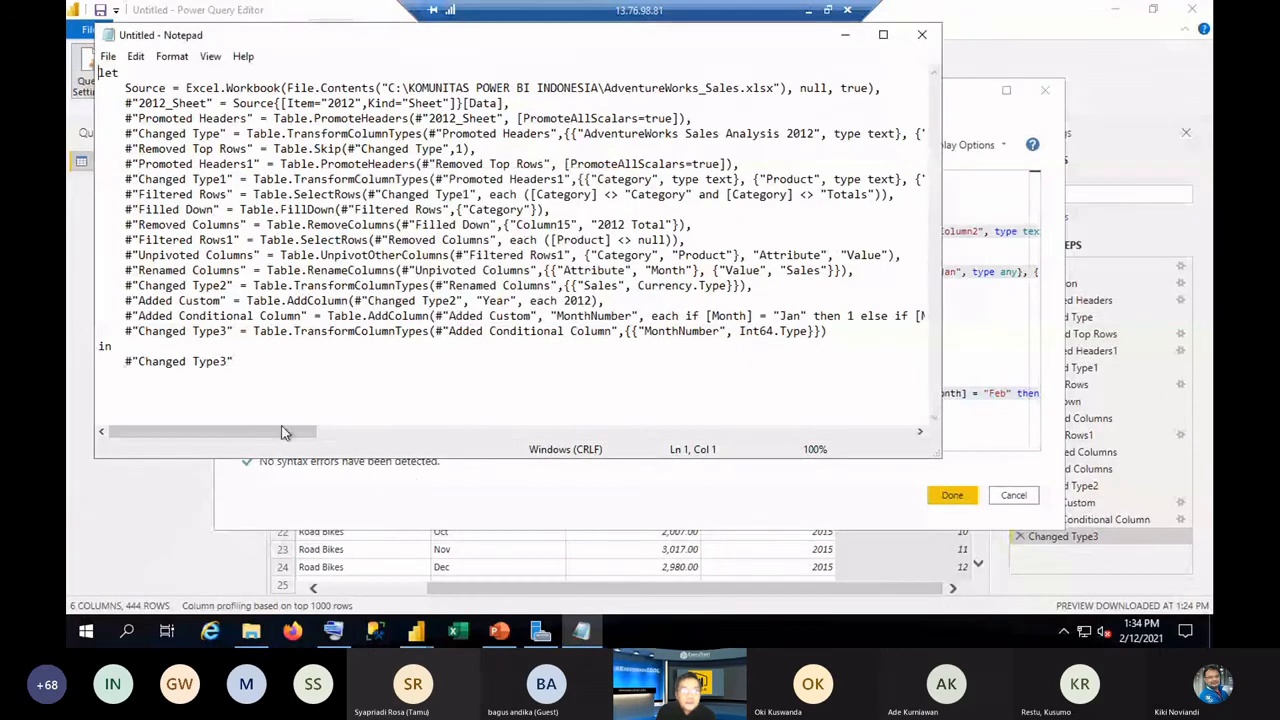
Copy the entire edited M code, minimize Notepad, and cancel out of the 2015 query's Advanced Editor.
left_click_drag(270, 361, 99, 72)
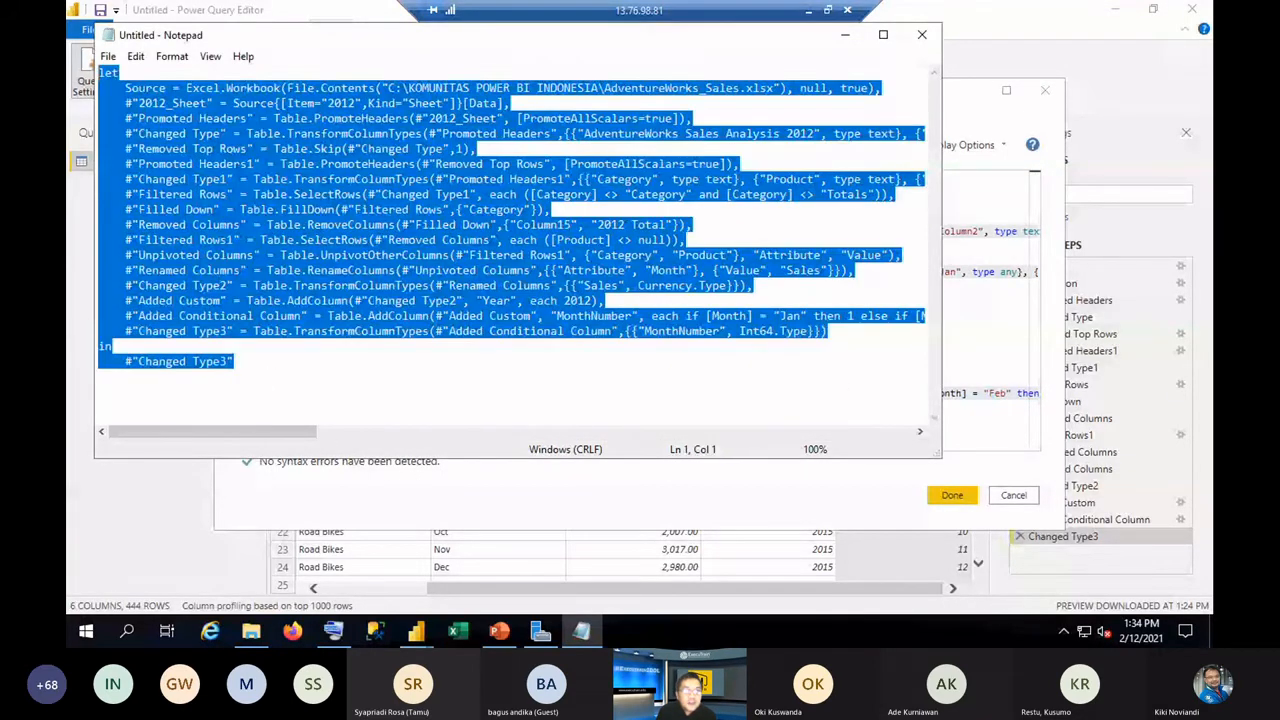
right_click(315, 84)
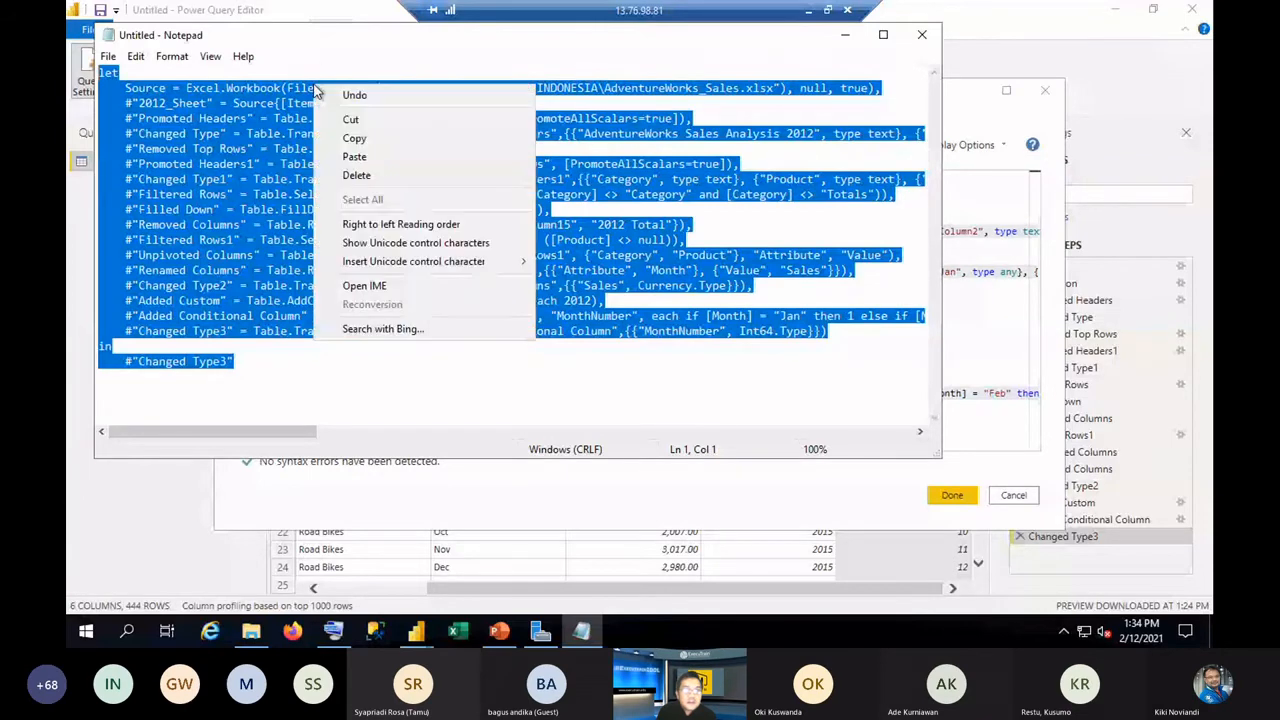
left_click(373, 147)
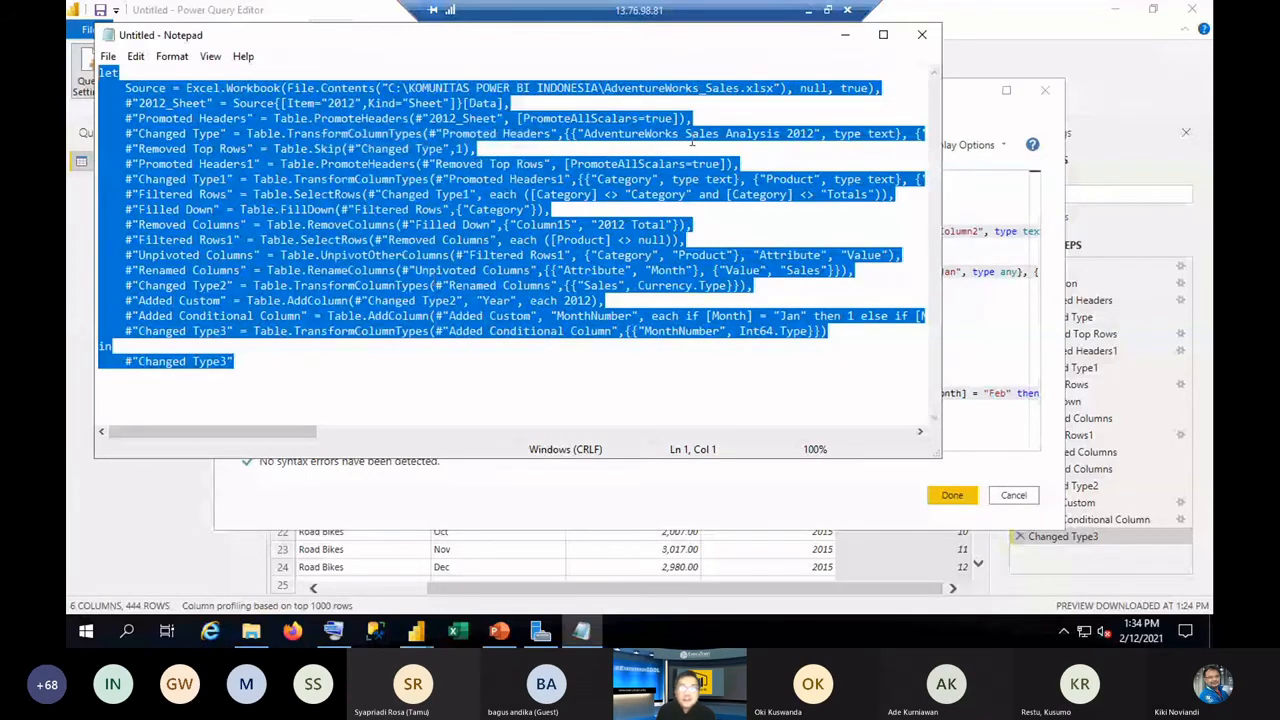
left_click(845, 35)
left_click(1014, 495)
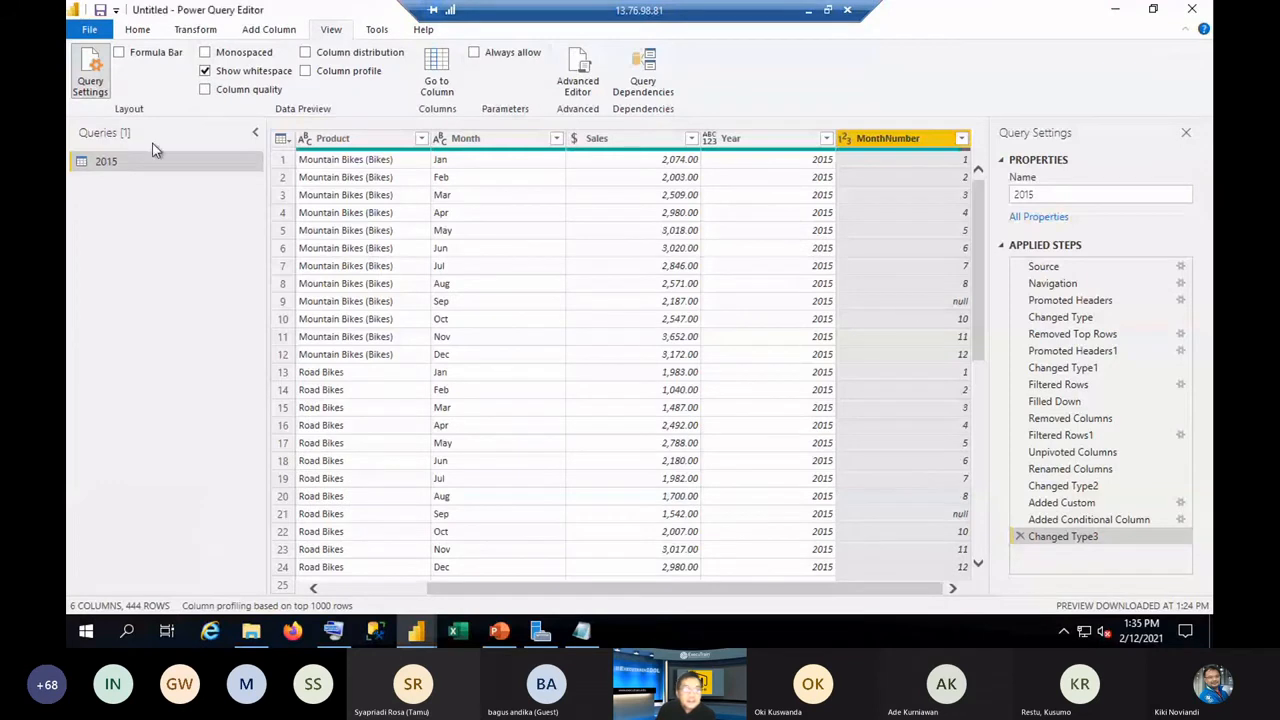
Create a blank query and replace its default Advanced Editor code with the copied 2012 M code.
left_click(139, 31)
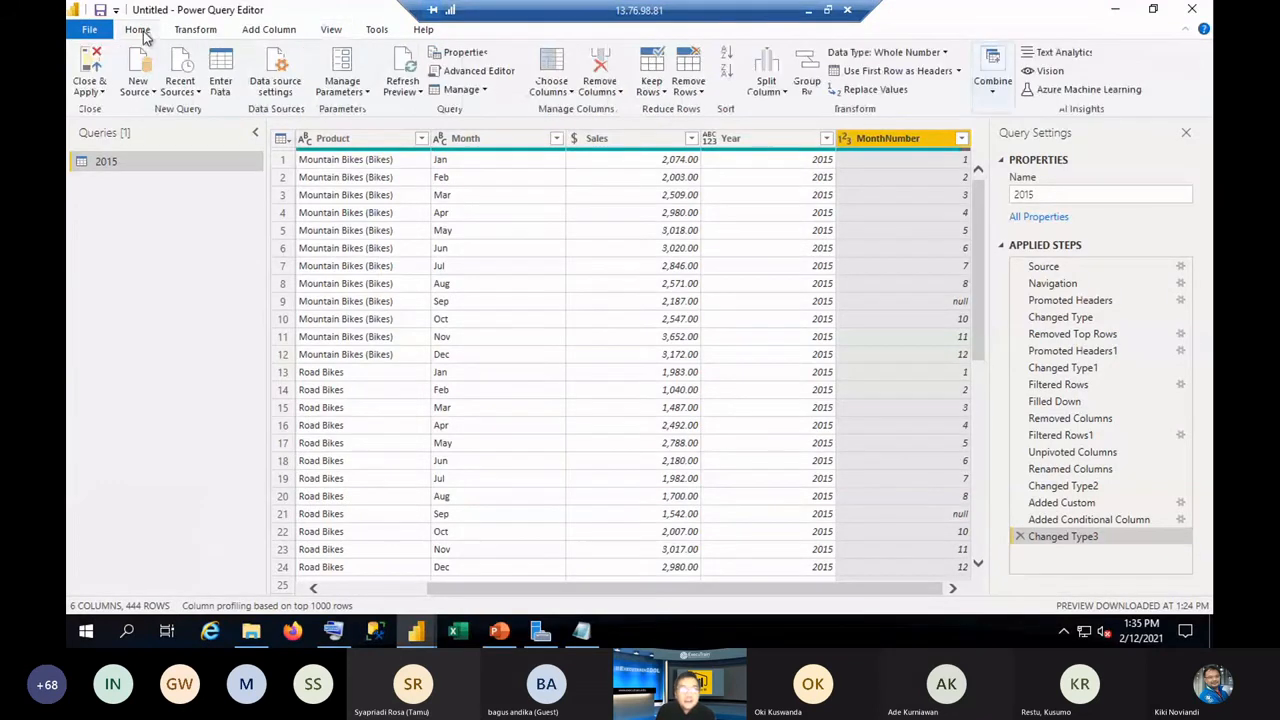
left_click(143, 88)
left_click(202, 364)
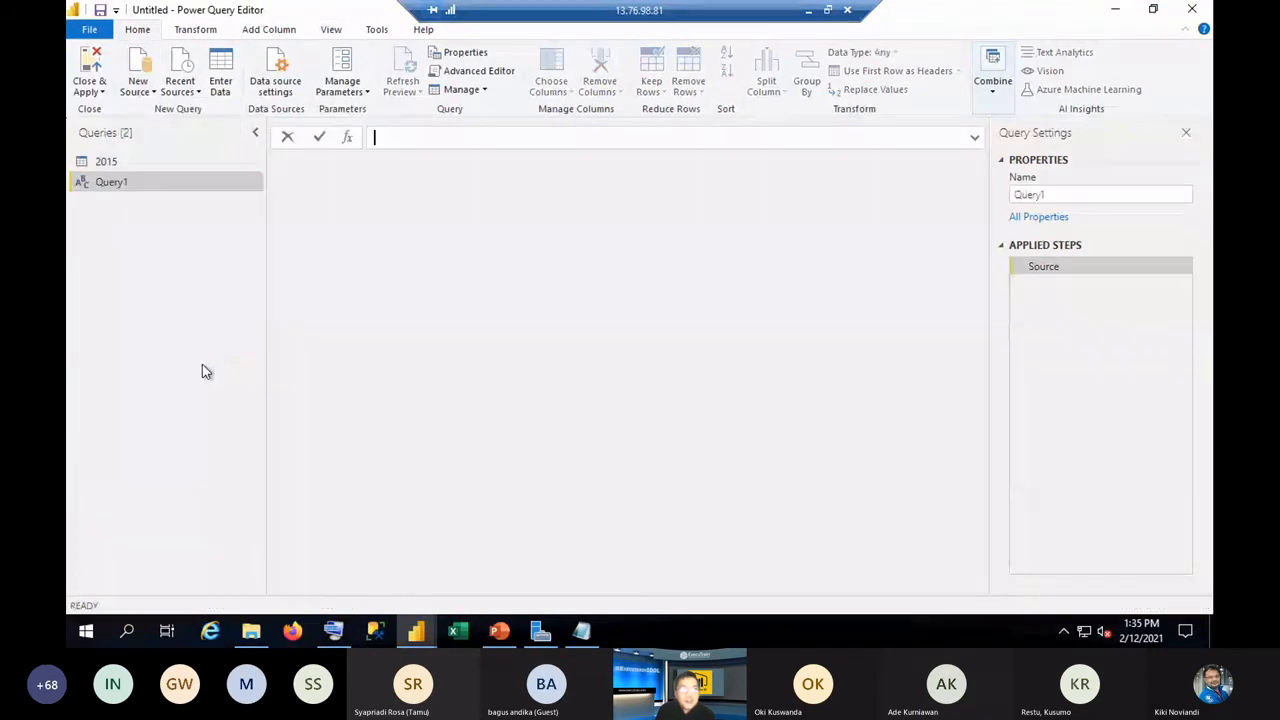
left_click(490, 74)
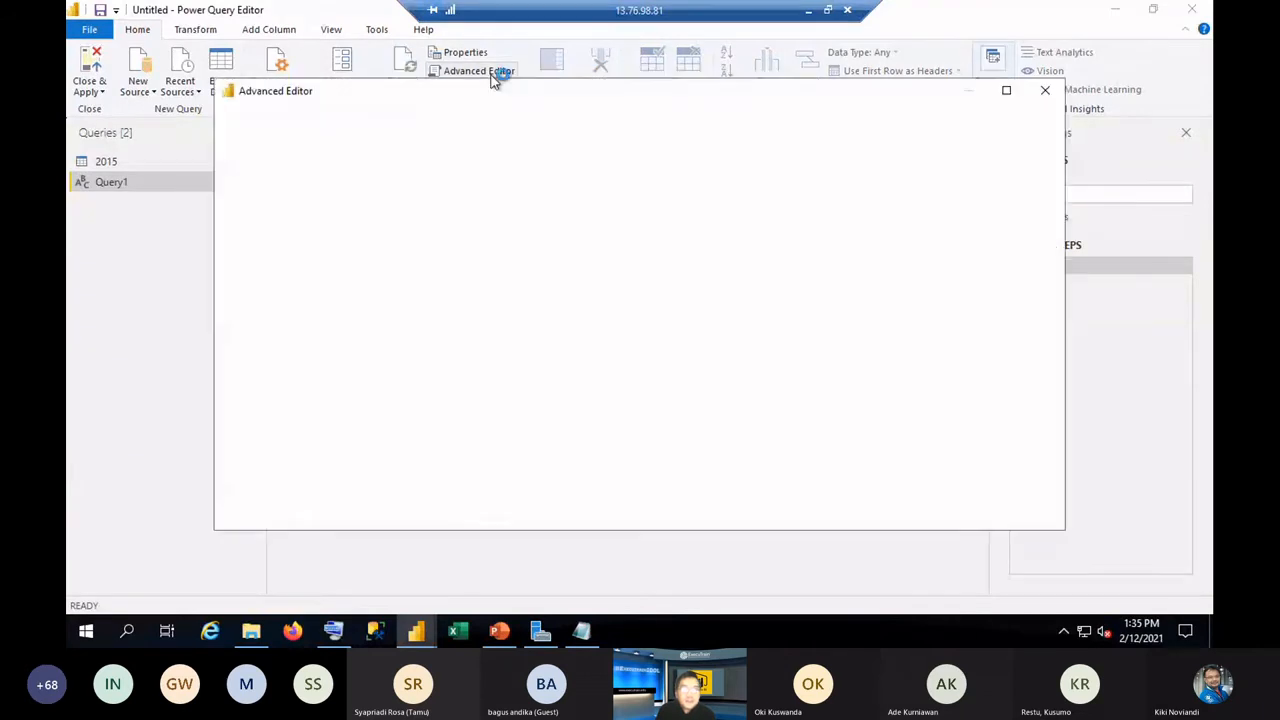
left_click_drag(343, 218, 258, 165)
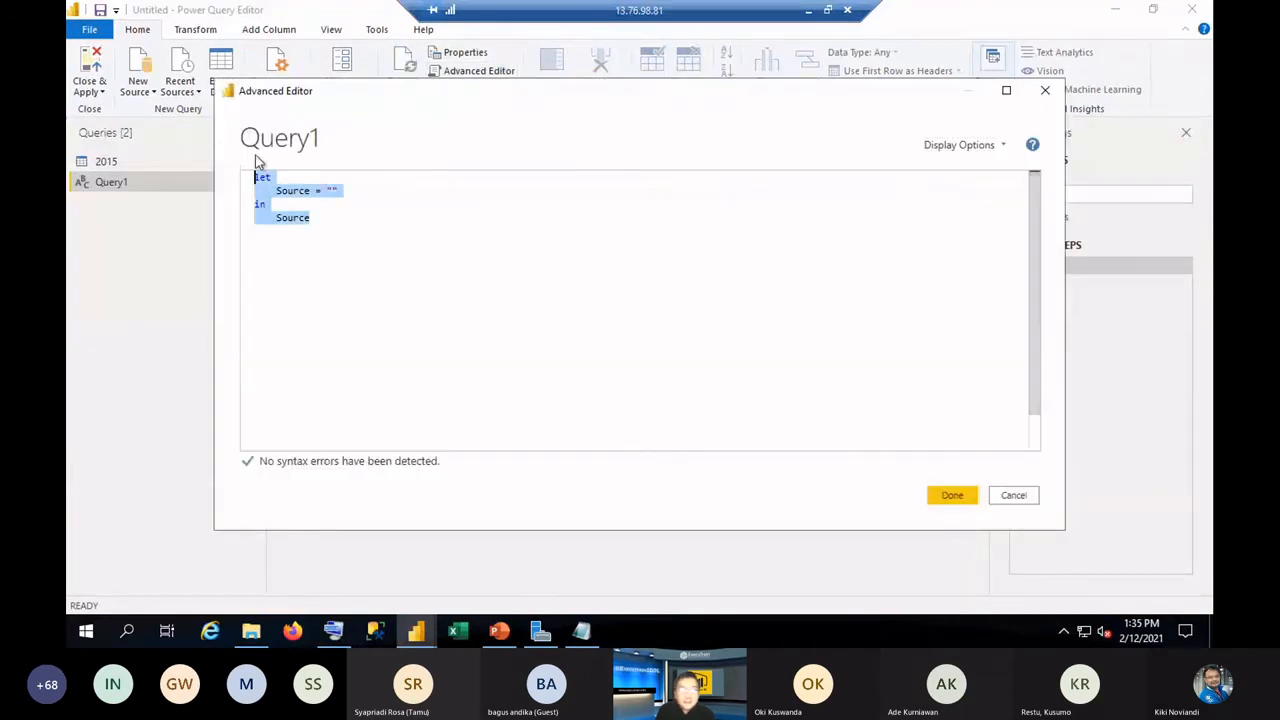
right_click(311, 193)
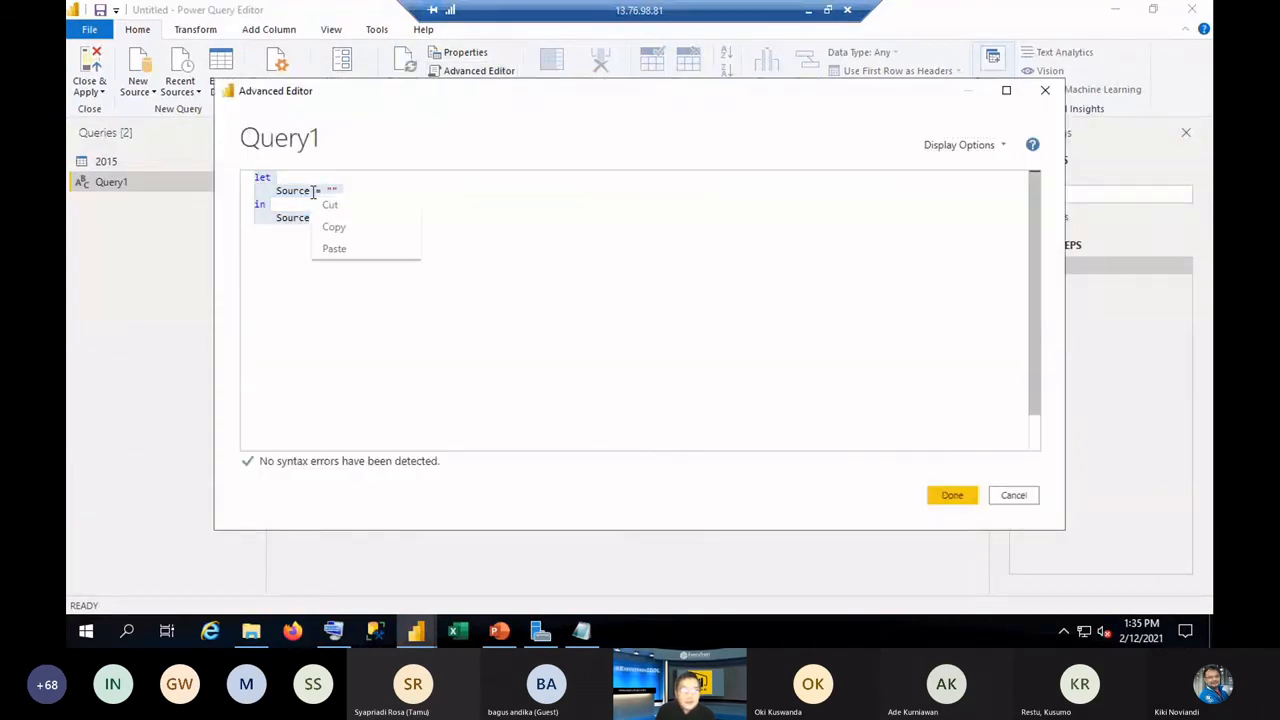
left_click(362, 254)
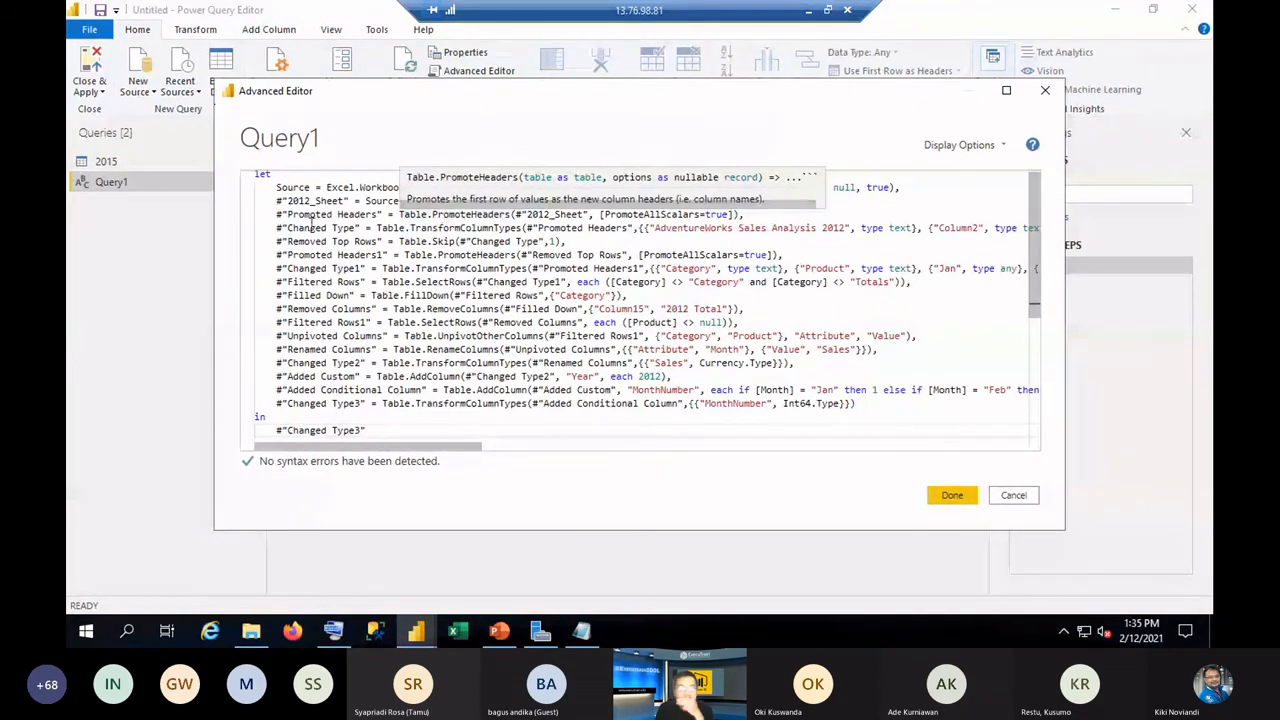
left_click(952, 494)
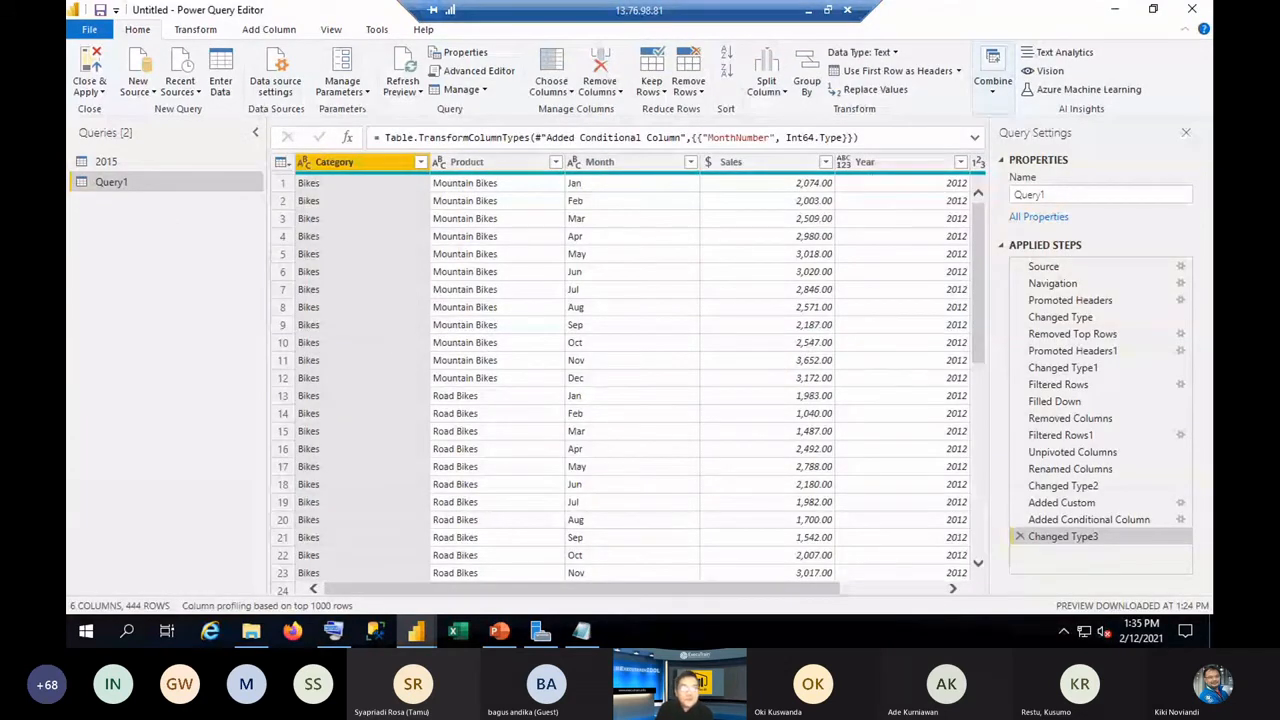
Rename the new query Query1 as 2012.
right_click(129, 184)
left_click(202, 244)
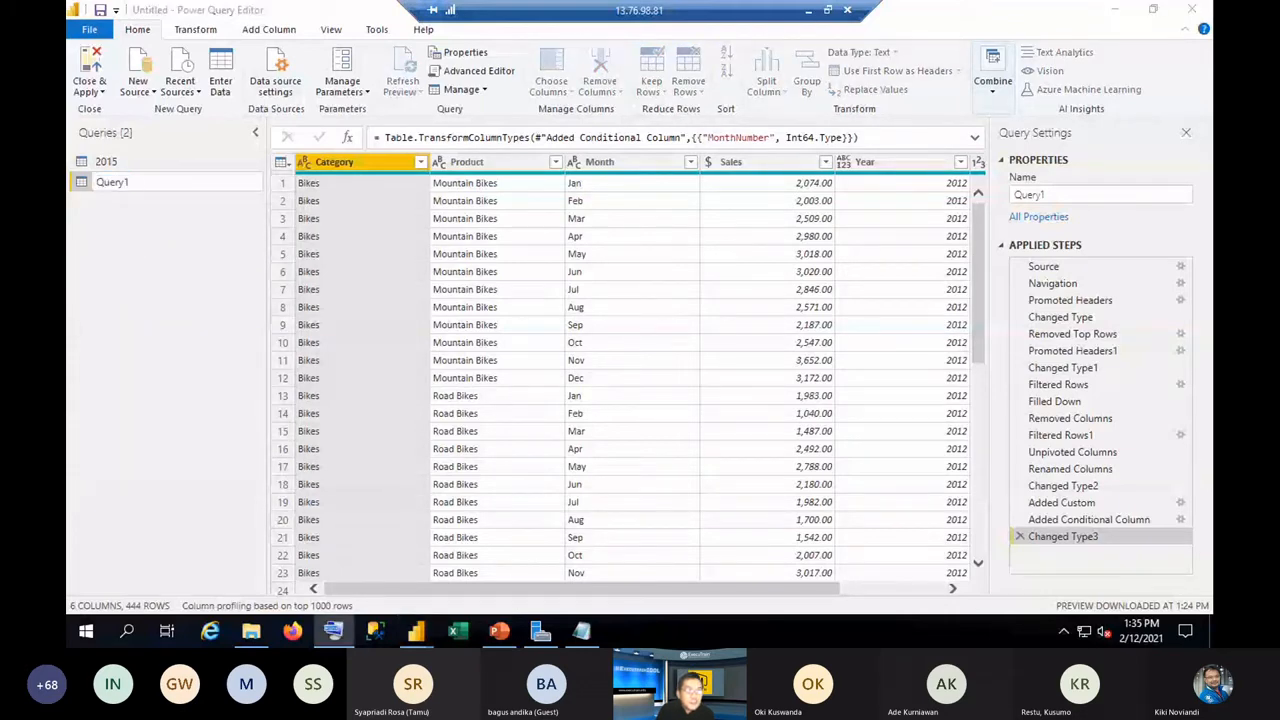
left_click(142, 186)
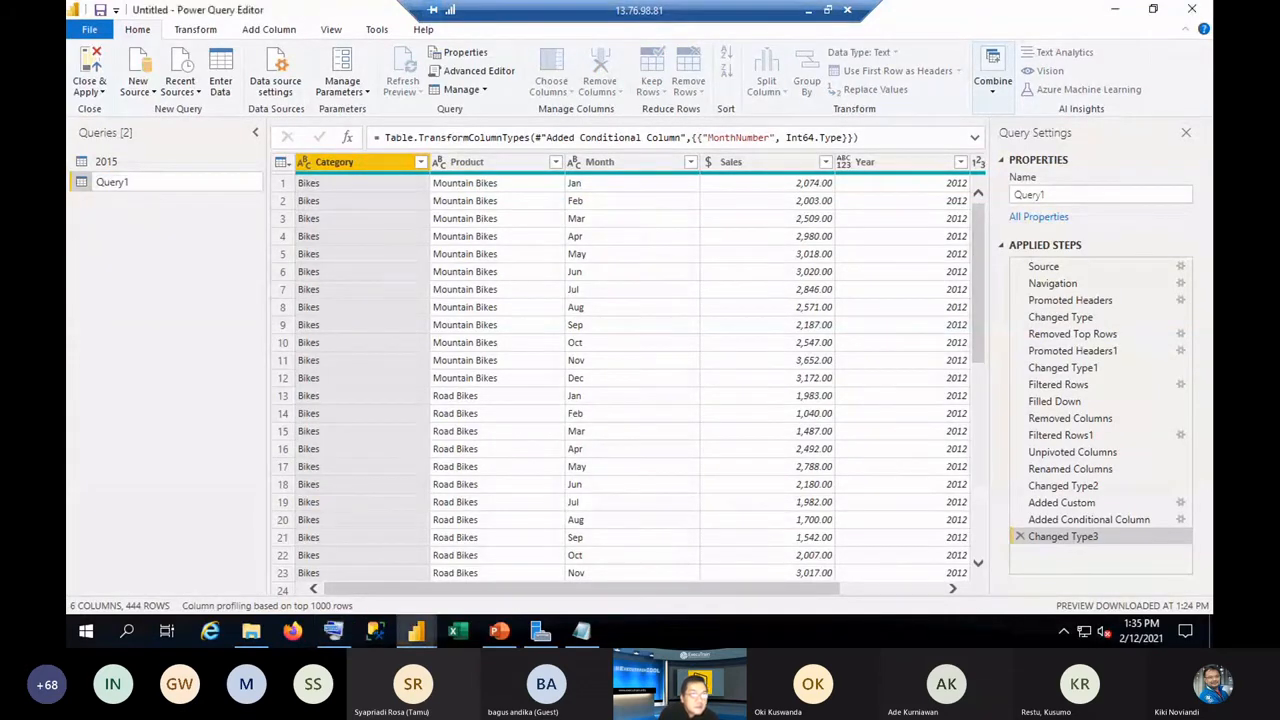
double_click(142, 185)
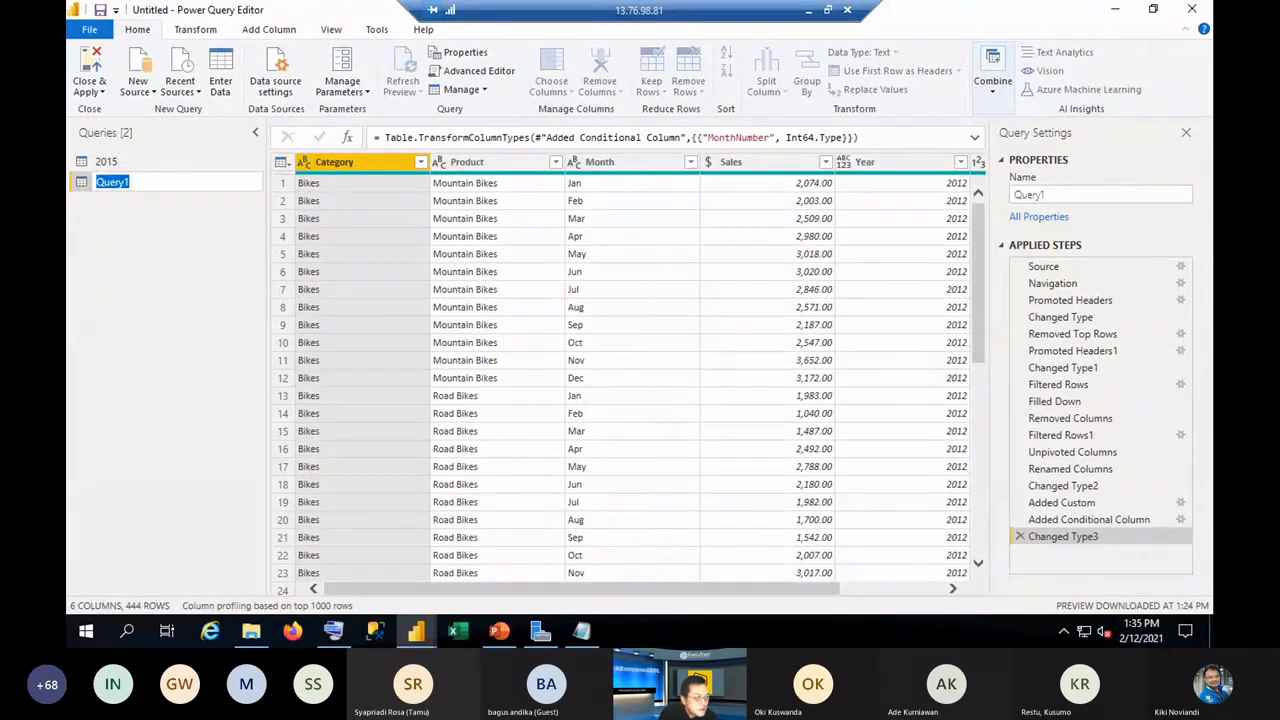
type("20")
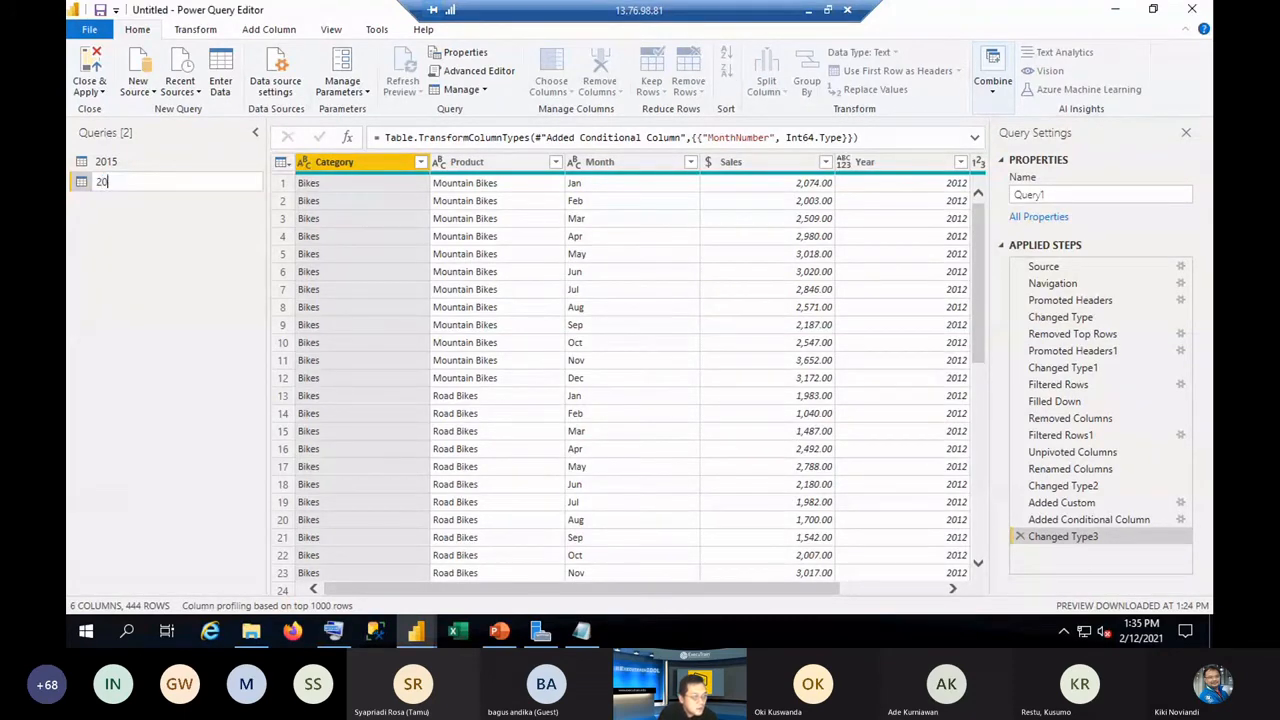
type("12")
key("Return")
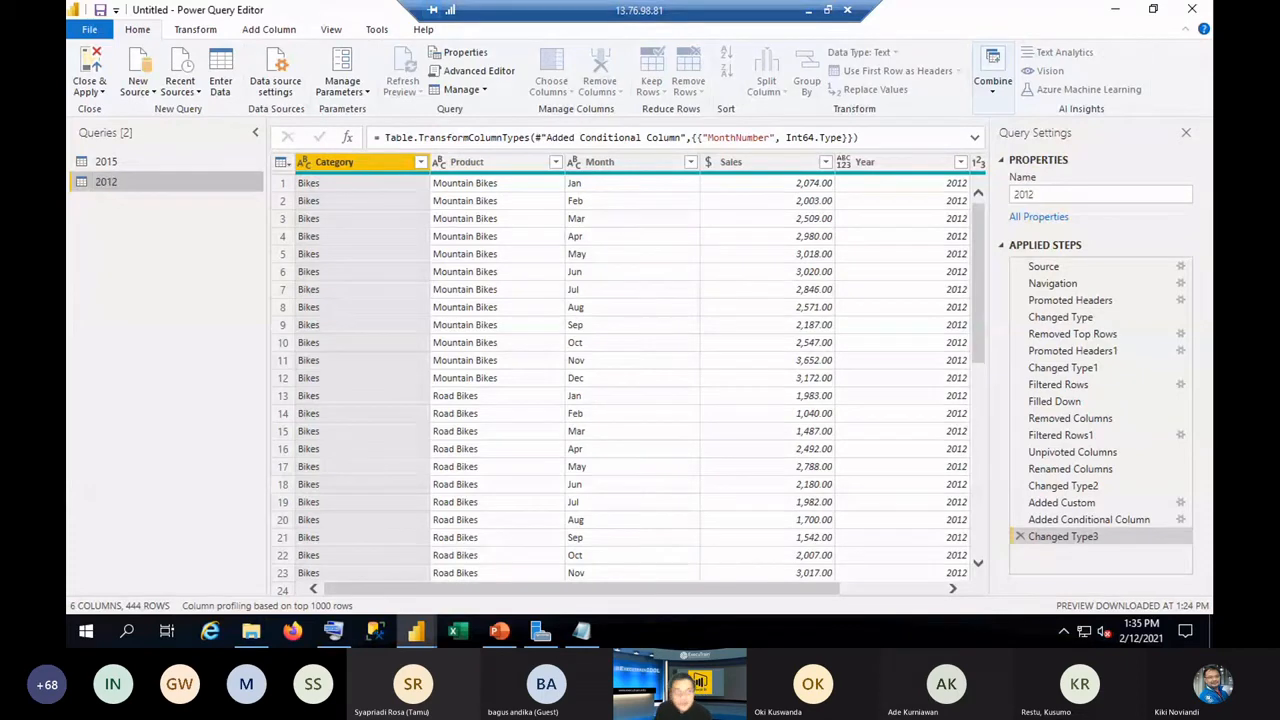
Add another blank query below the 2012 query.
left_click(146, 92)
left_click(191, 365)
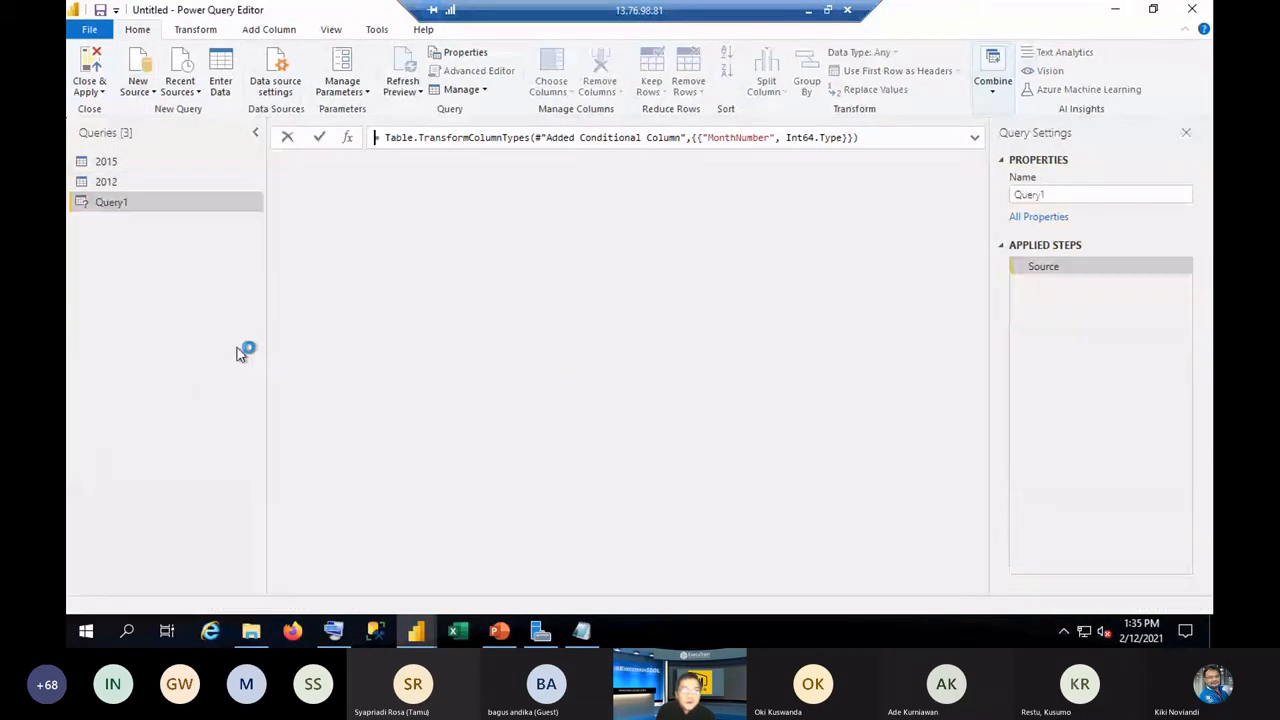
Switch to Notepad and replace every occurrence of 2012 with 2013 in the M code.
left_click(581, 630)
left_click(136, 57)
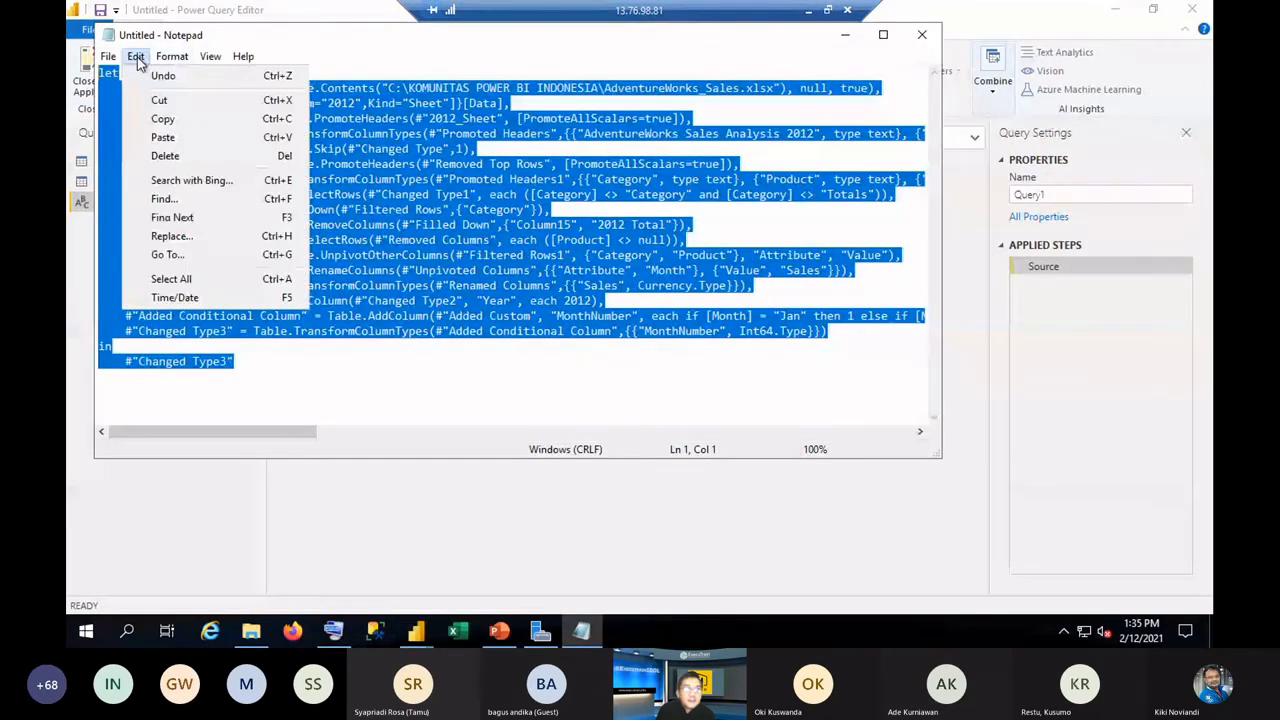
left_click(172, 236)
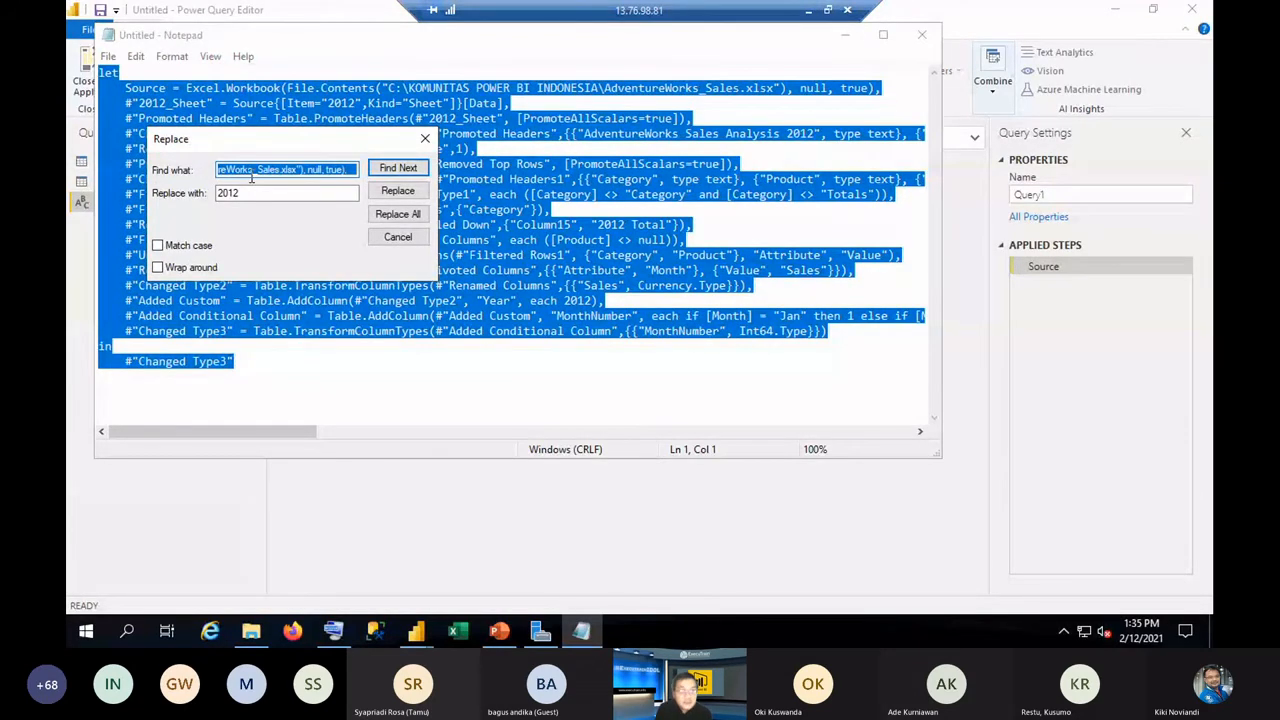
type("20")
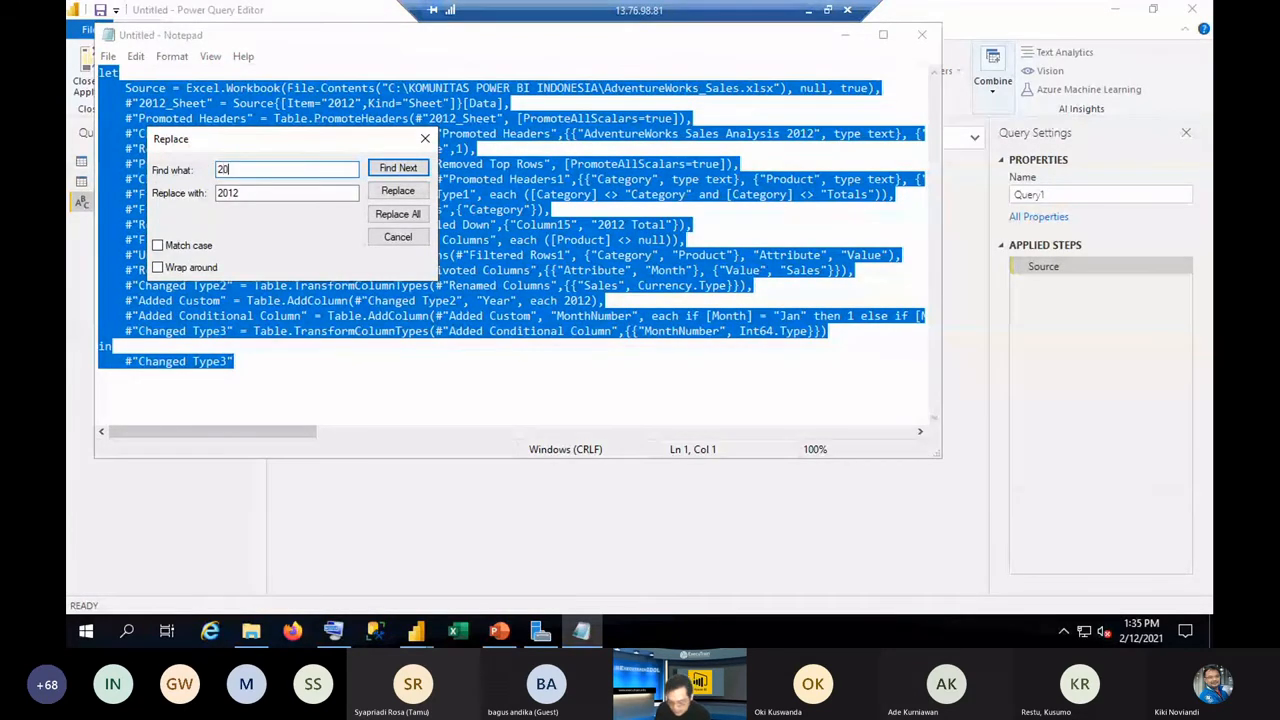
type("12")
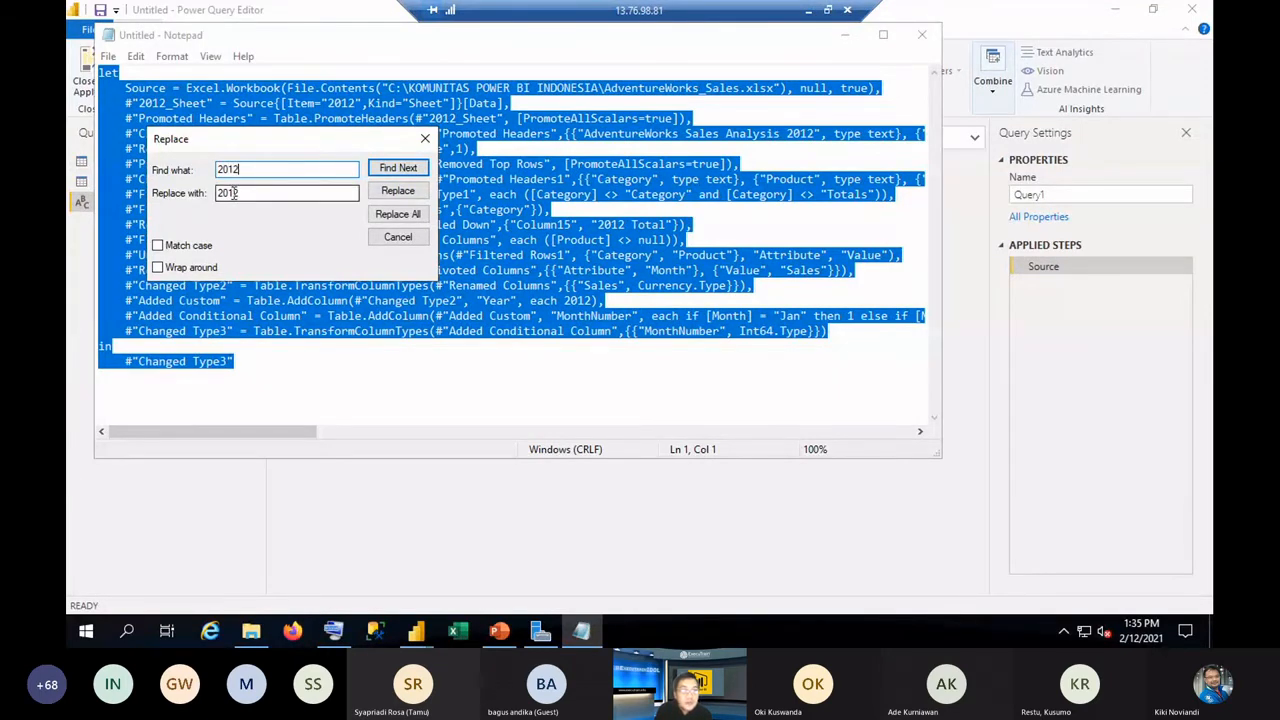
left_click(244, 194)
key("BackSpace")
type("3")
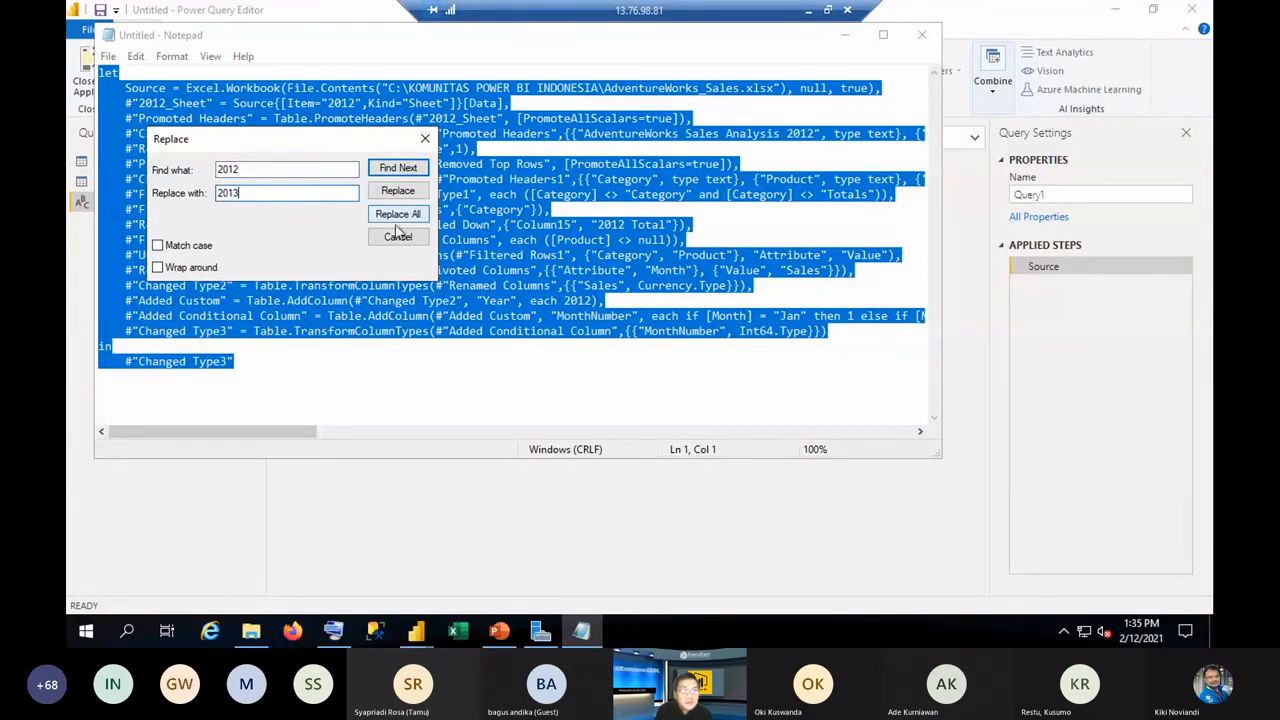
left_click(414, 221)
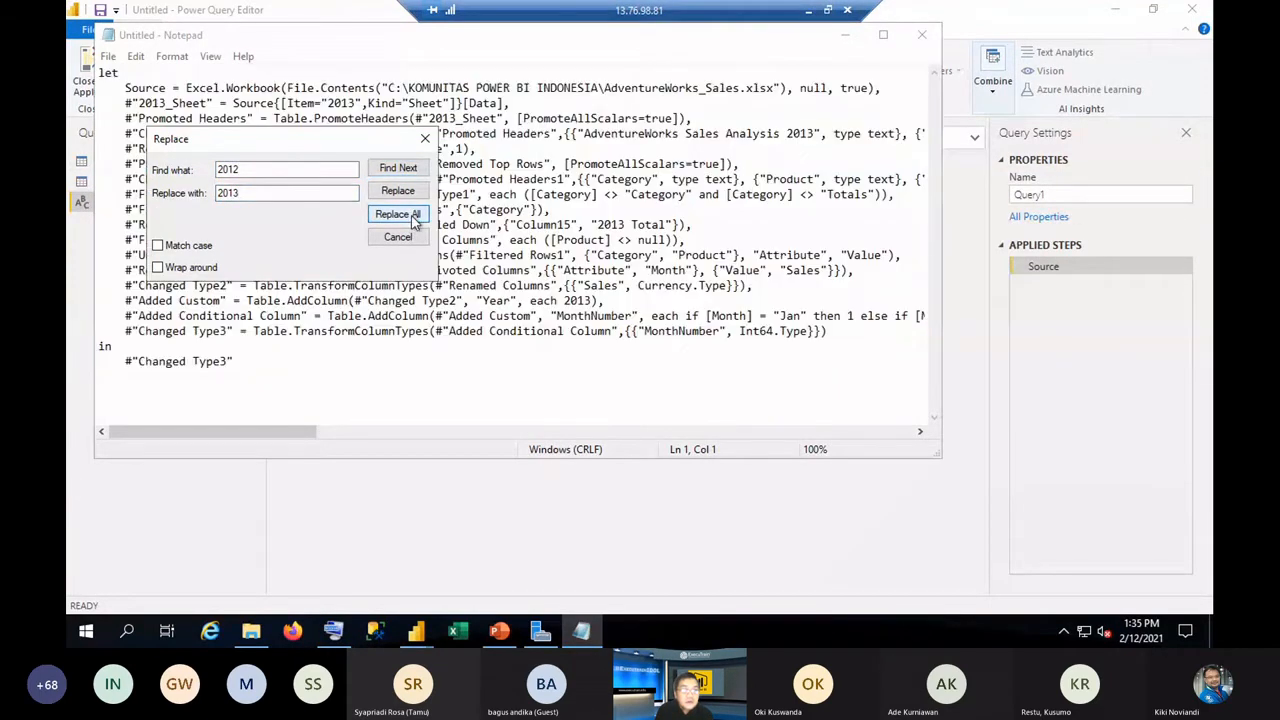
left_click(425, 139)
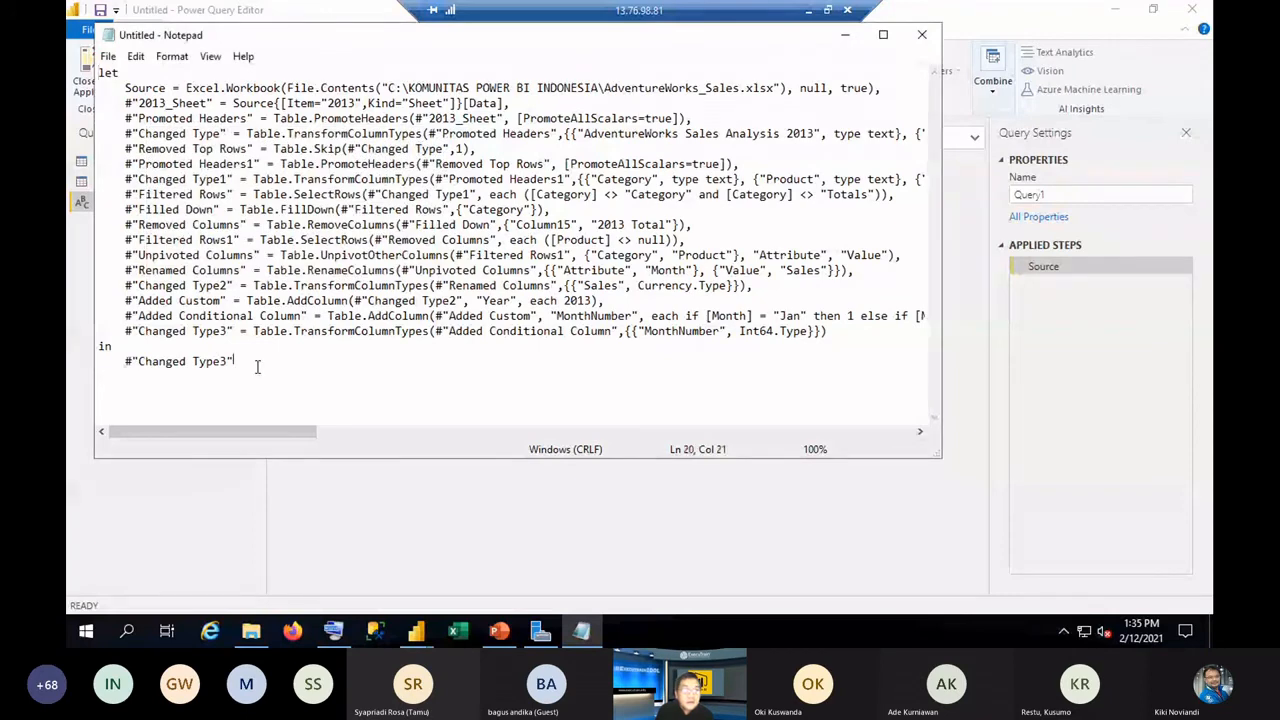
Copy the entire 2013 M code and return to Power Query Editor.
key("ctrl+a")
right_click(160, 95)
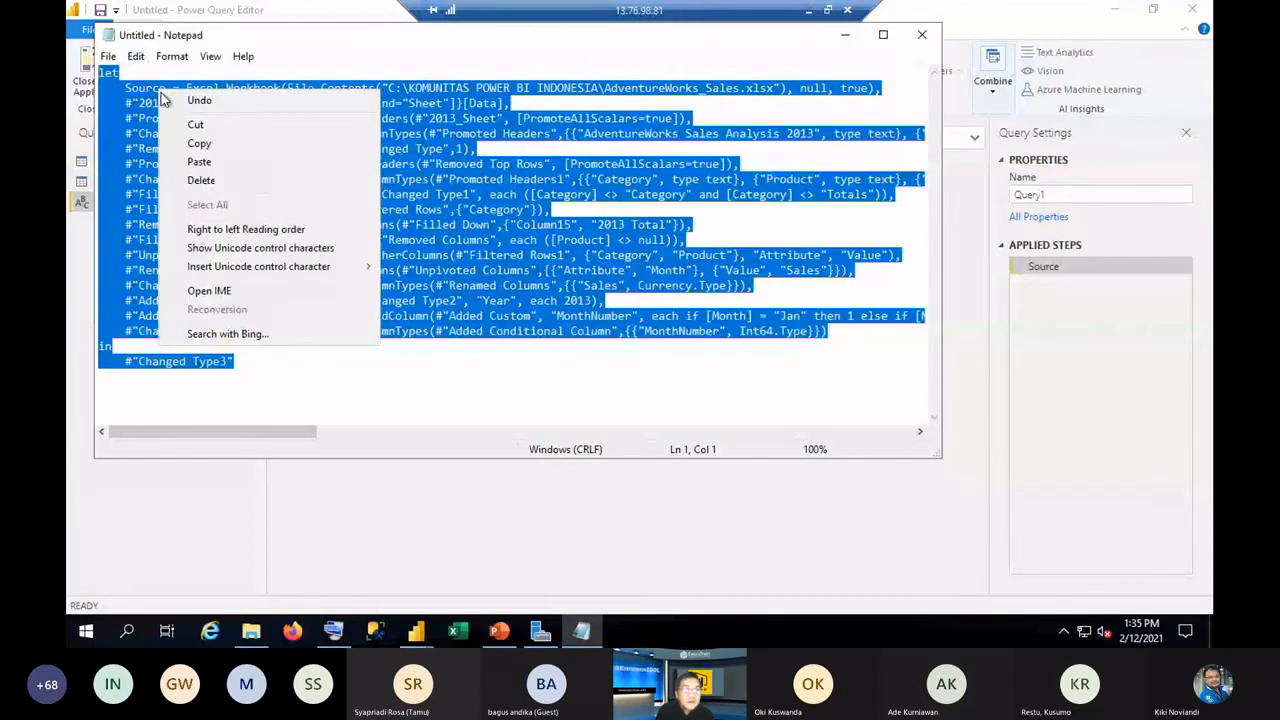
left_click(199, 143)
left_click(419, 500)
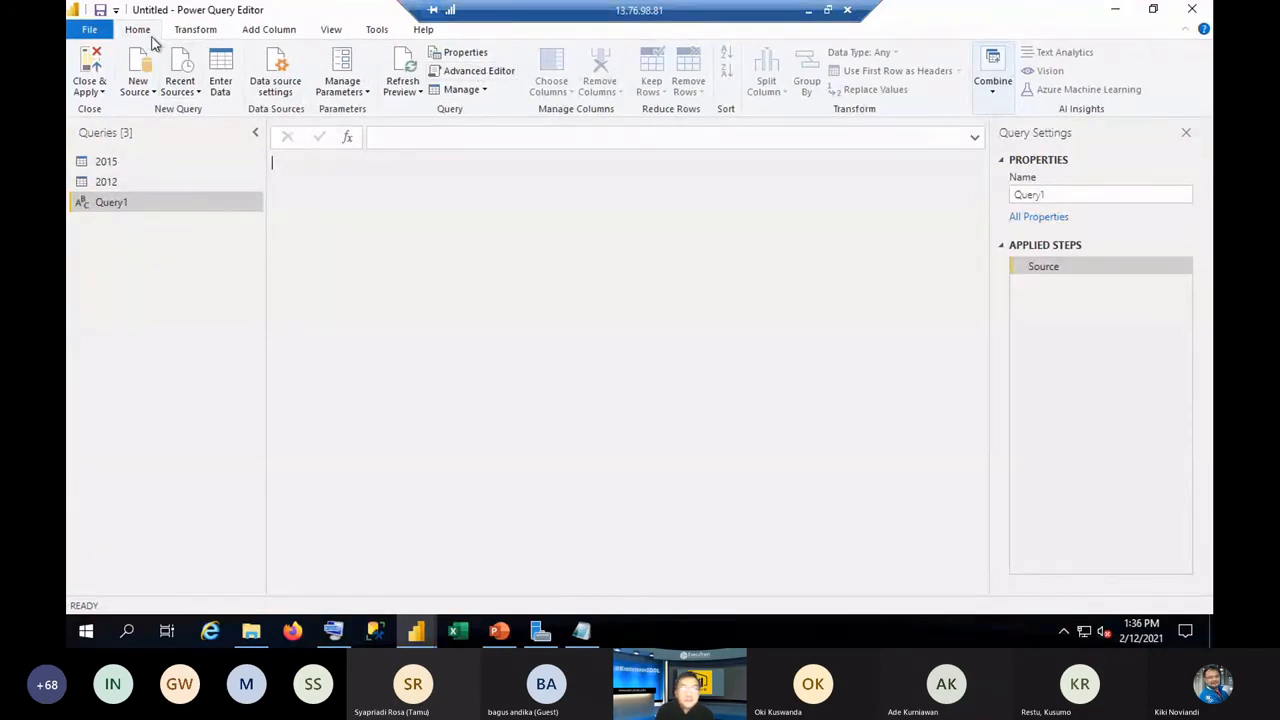
Replace Query1's default Advanced Editor code with the copied 2013 M code and apply it.
left_click(476, 74)
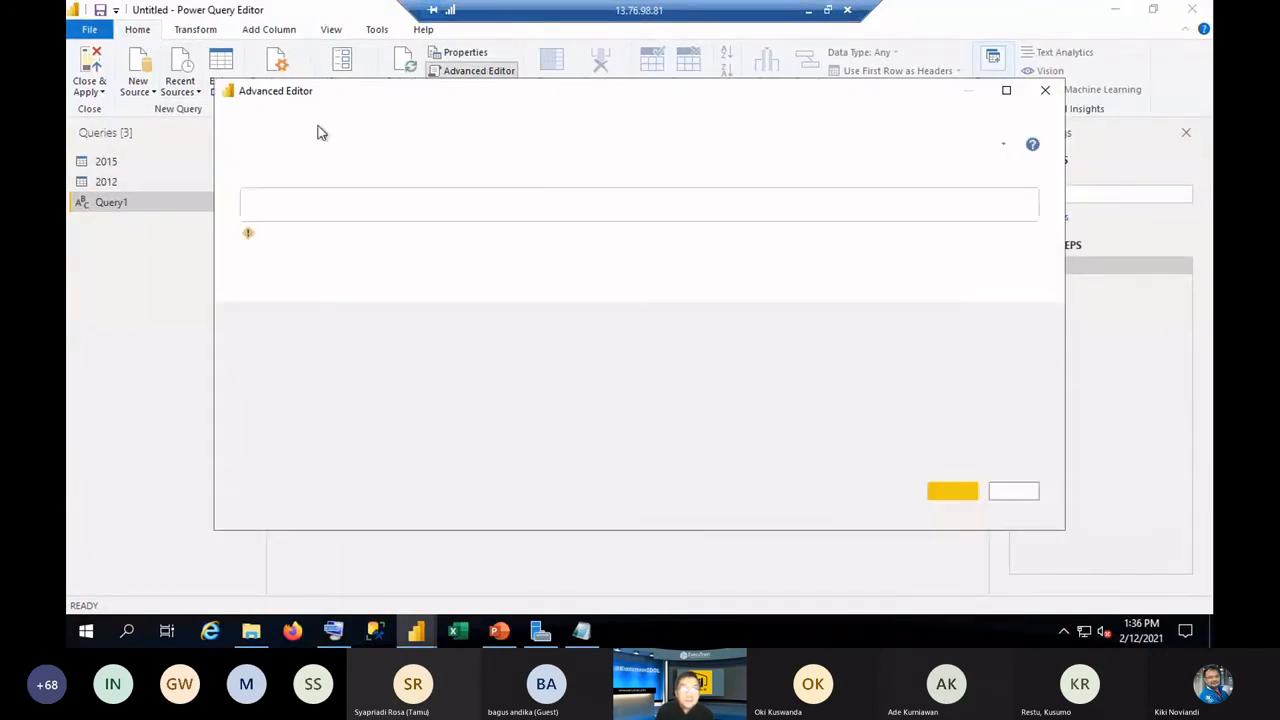
key("ctrl+a")
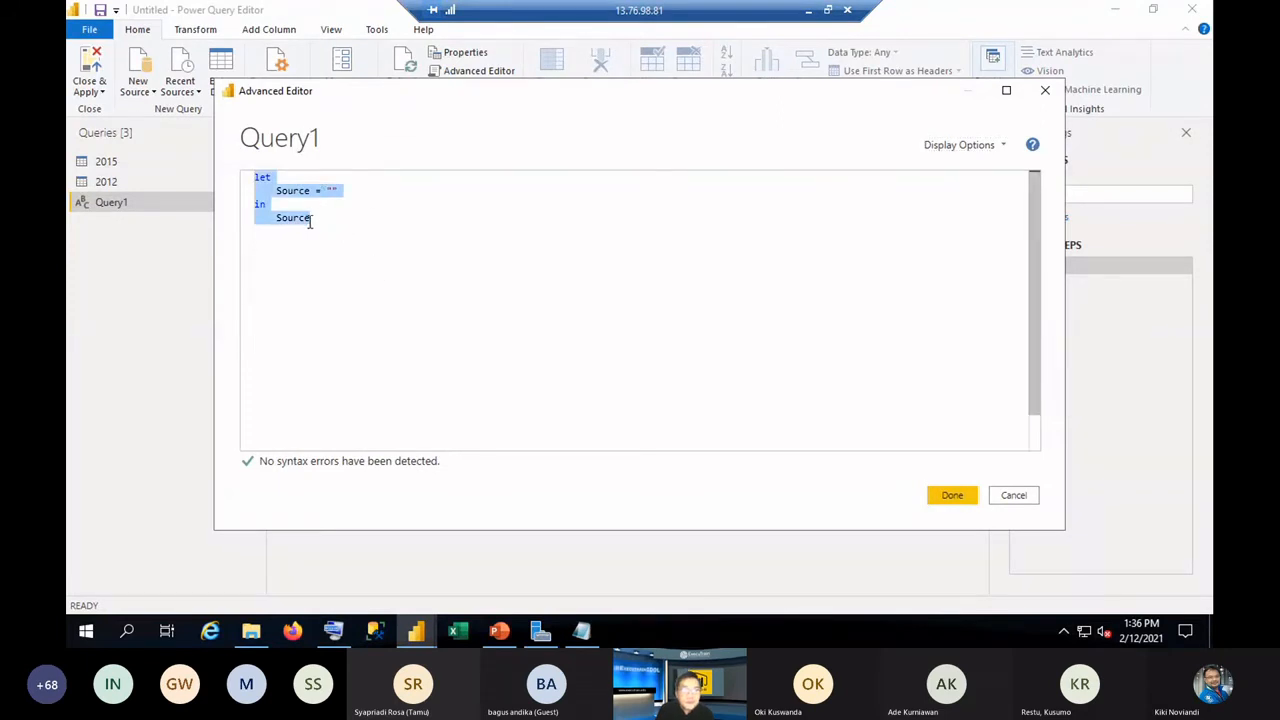
right_click(310, 222)
left_click(357, 280)
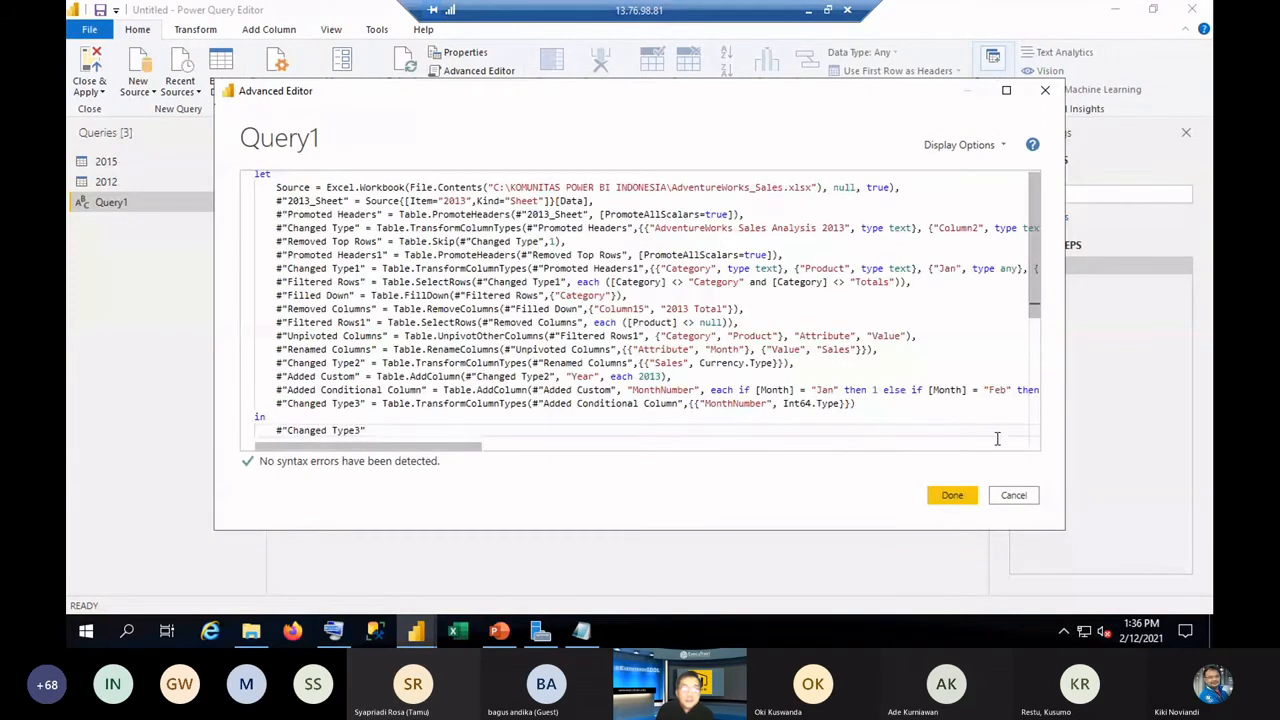
left_click(951, 495)
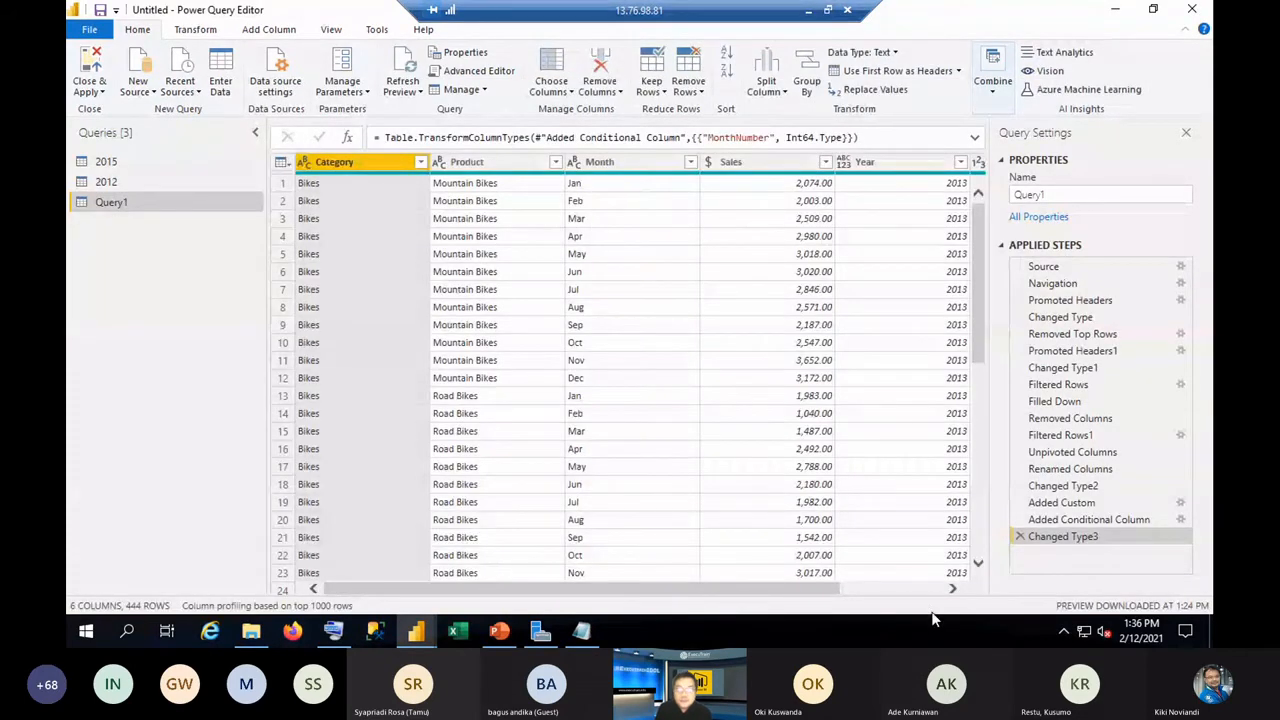
Rename Query1 as 2013 and add another blank query below it.
left_click(940, 589)
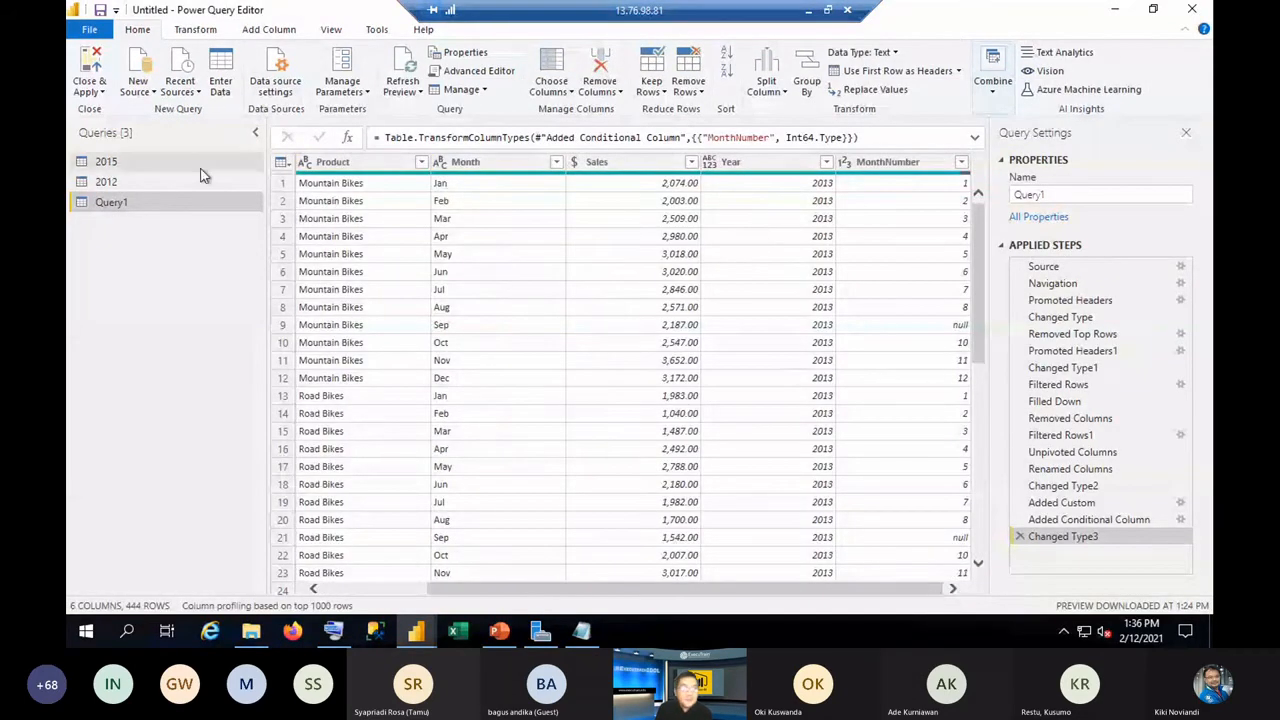
right_click(127, 203)
left_click(196, 277)
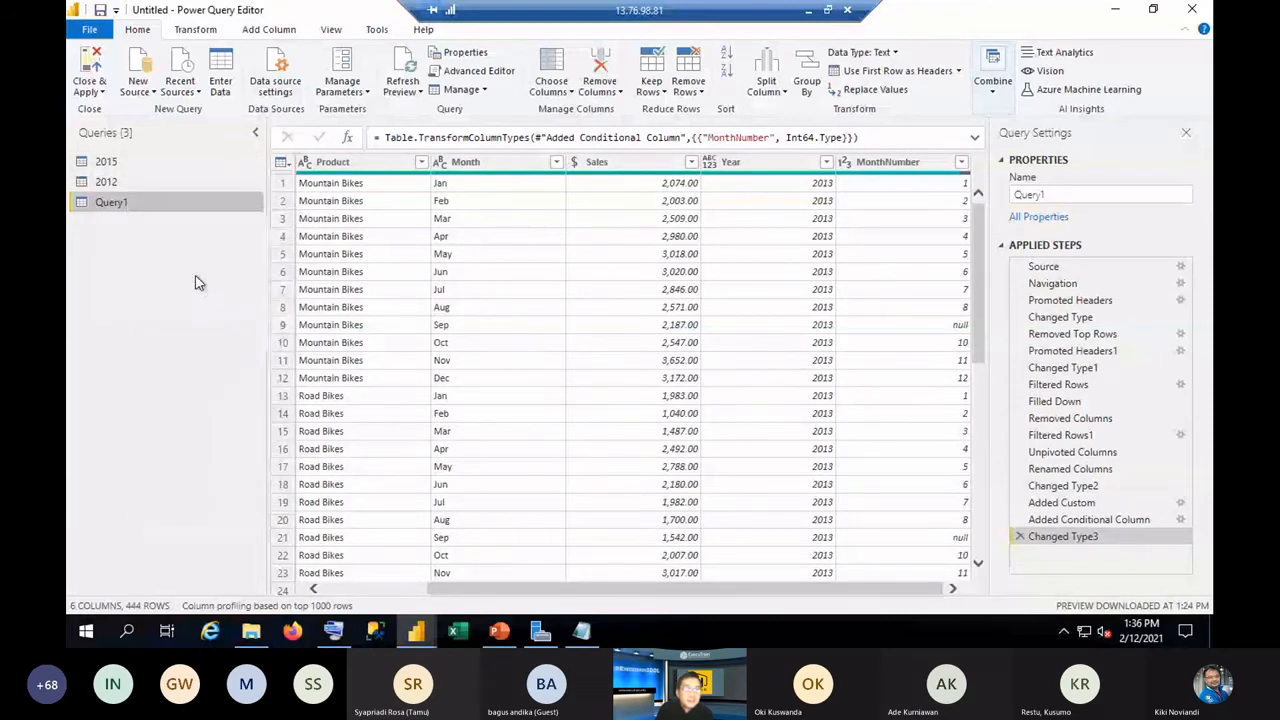
type("2013")
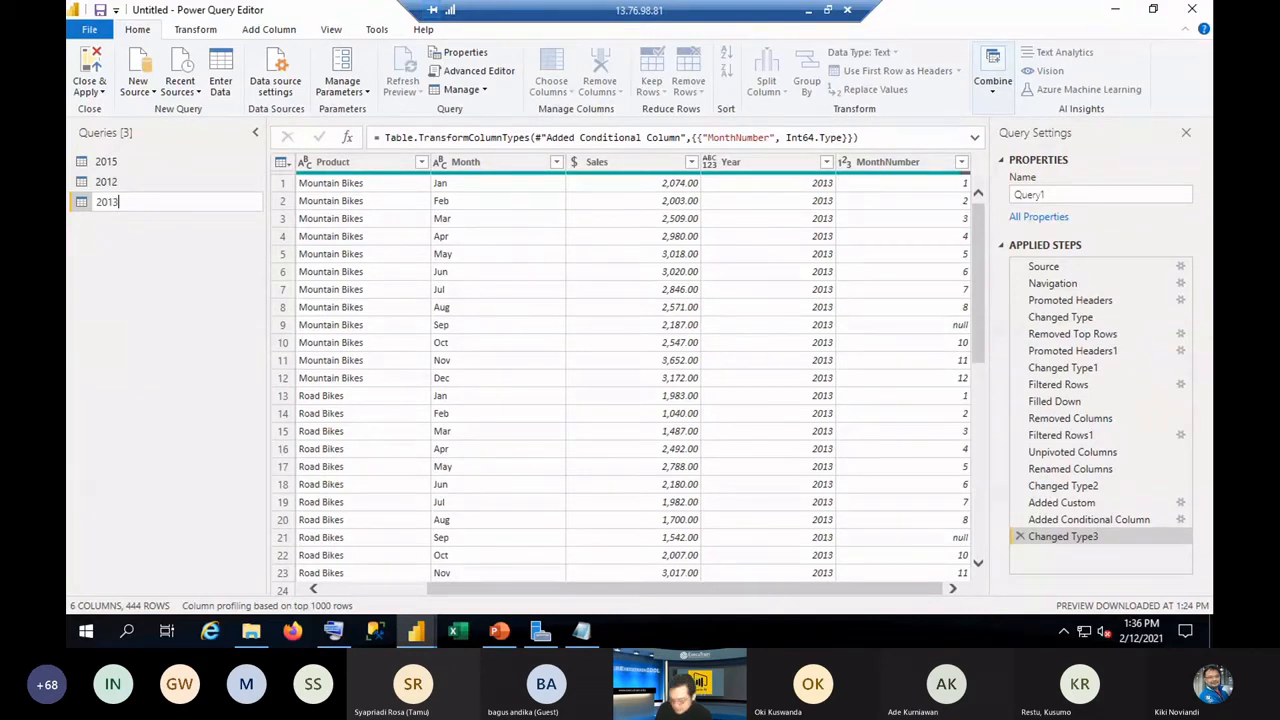
key("Return")
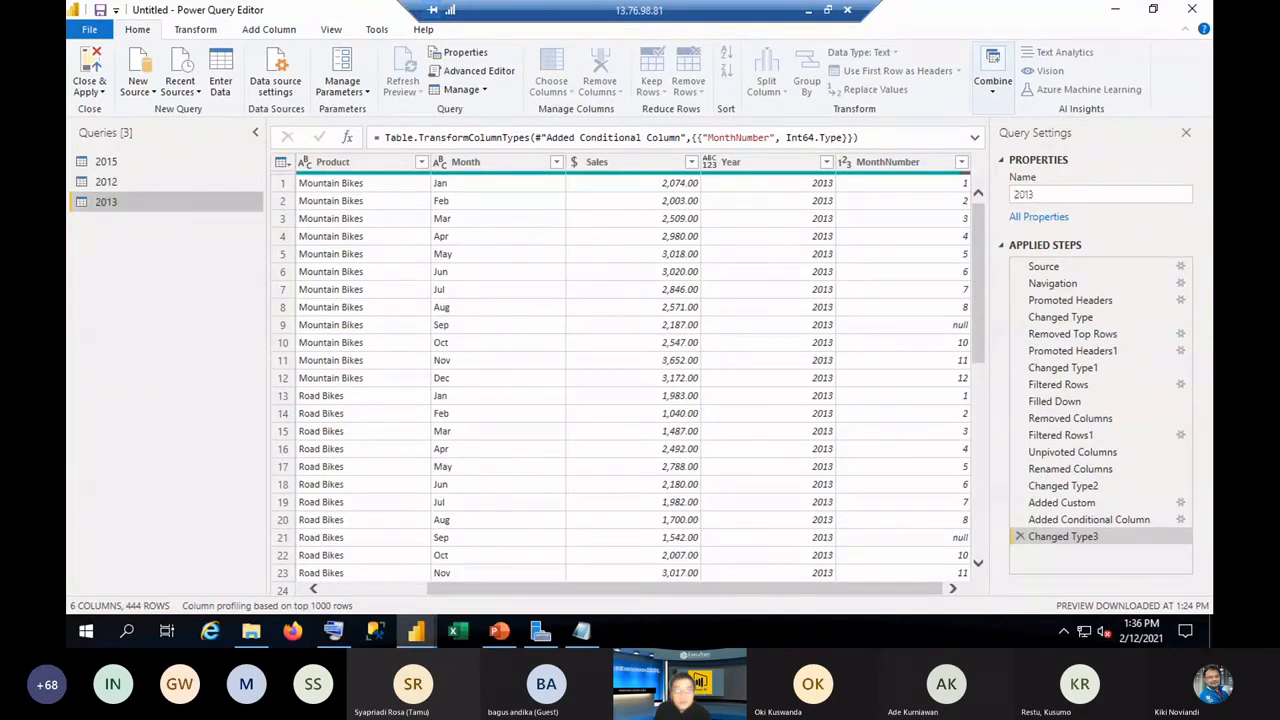
left_click(145, 92)
left_click(190, 358)
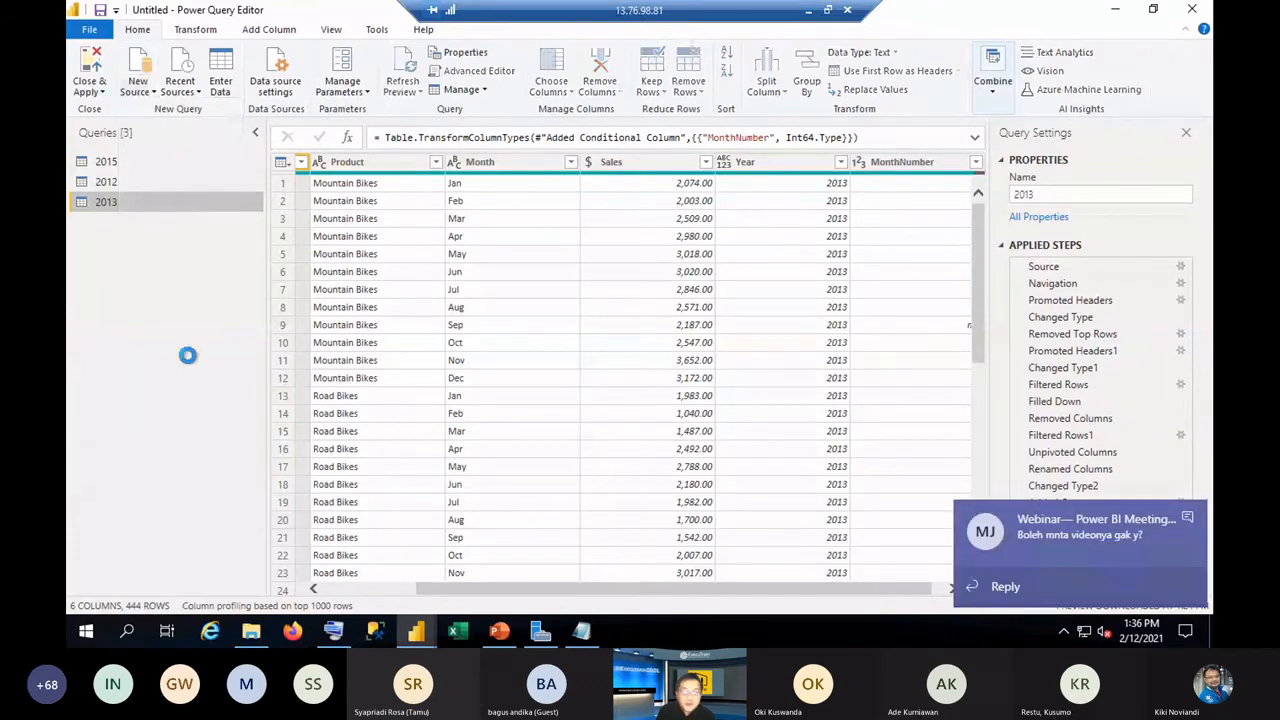
Switch to Notepad and replace every occurrence of 2013 with 2014 in the M code.
left_click(581, 630)
right_click(267, 289)
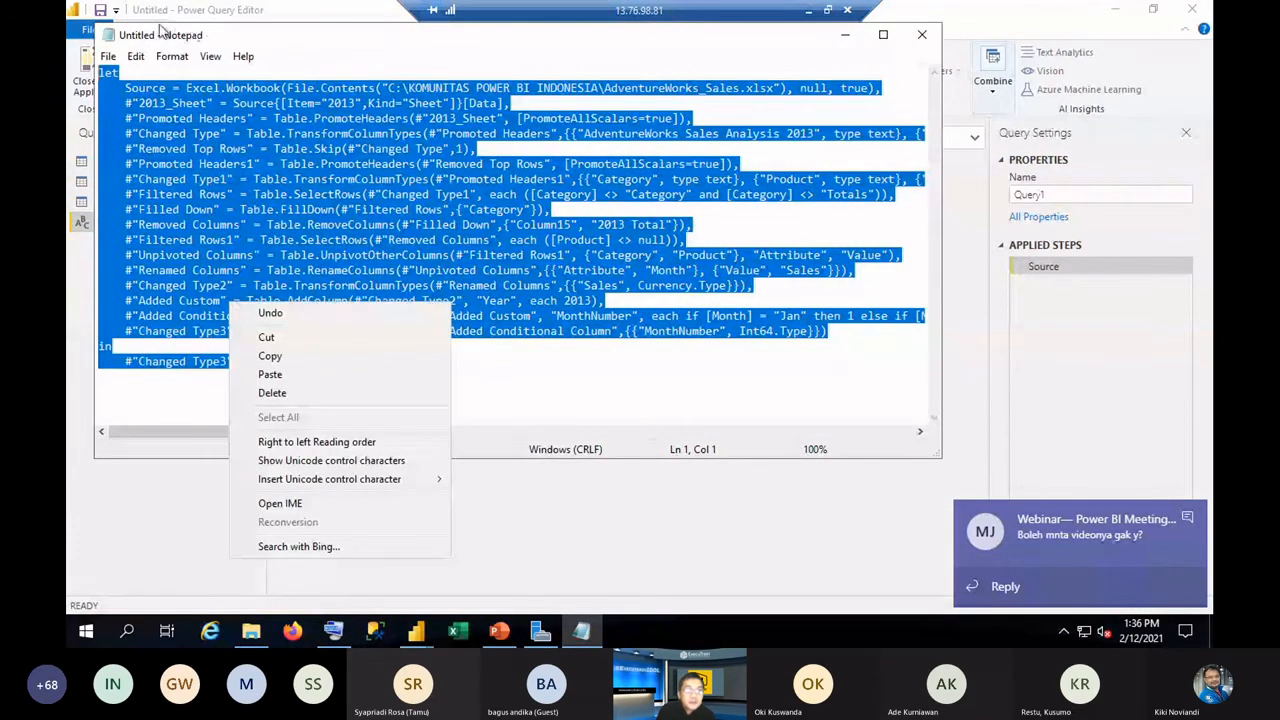
left_click(136, 56)
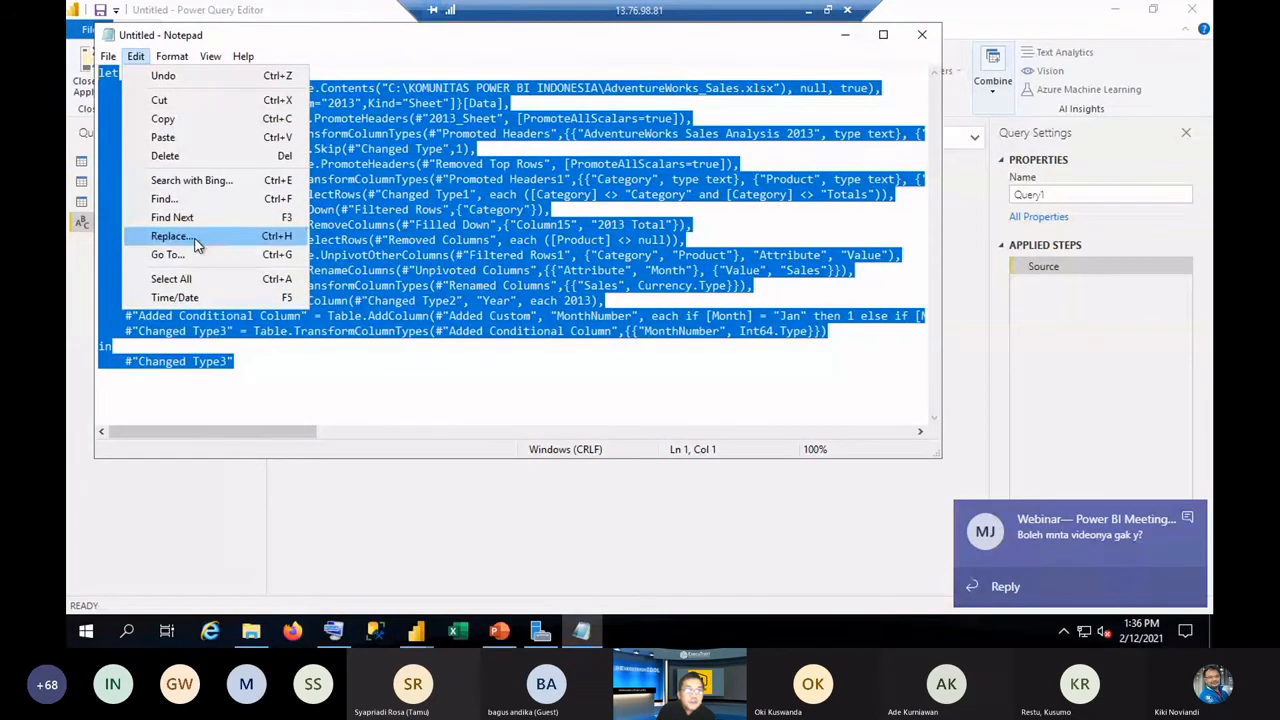
left_click(197, 245)
type("2013")
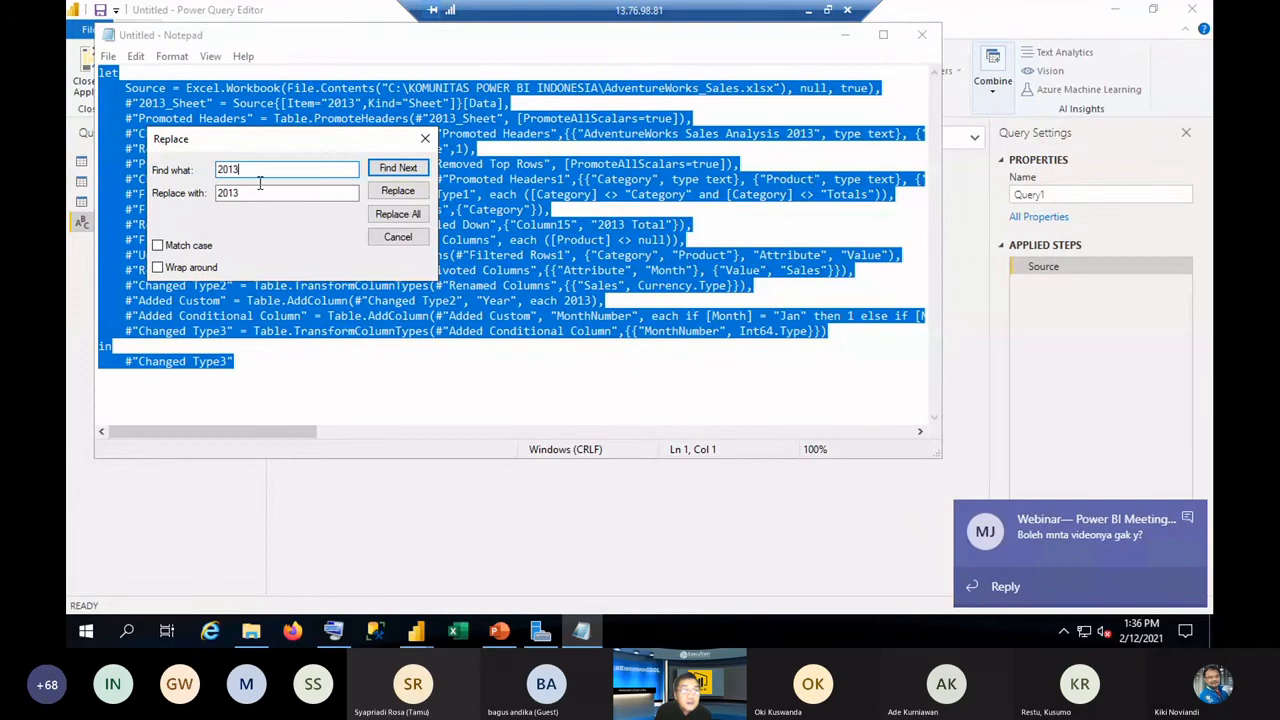
left_click(263, 199)
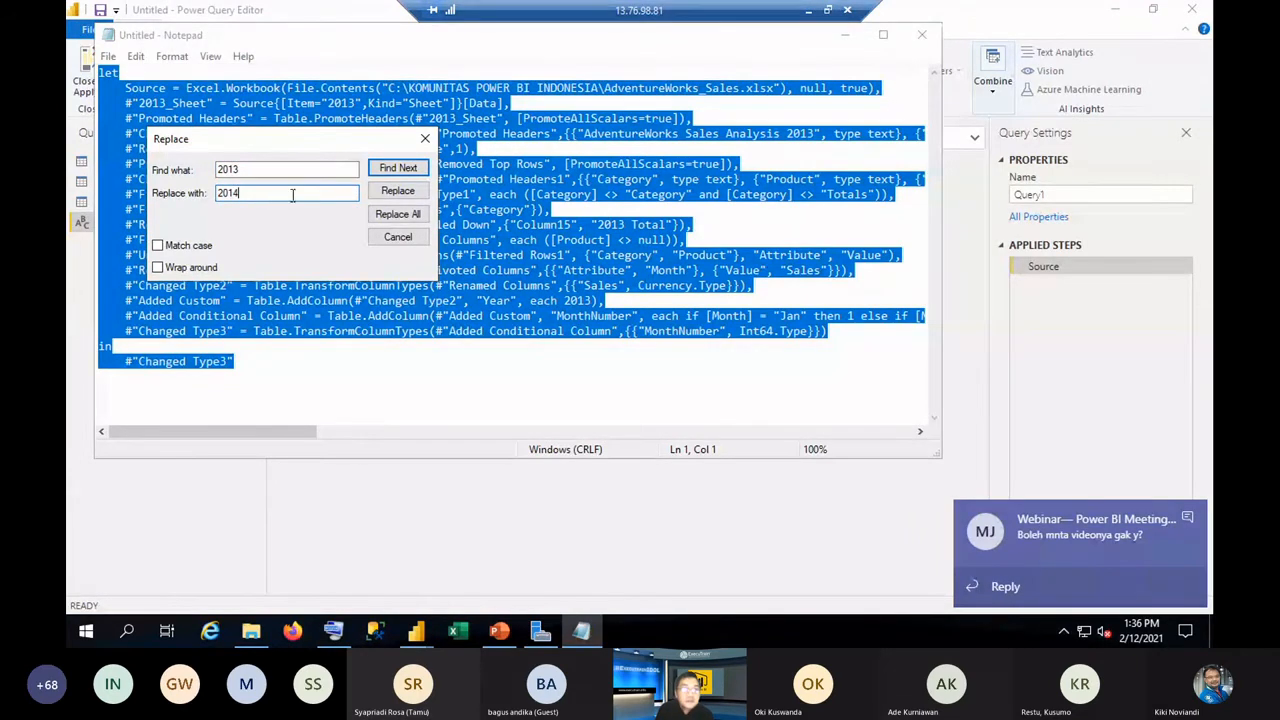
left_click(405, 214)
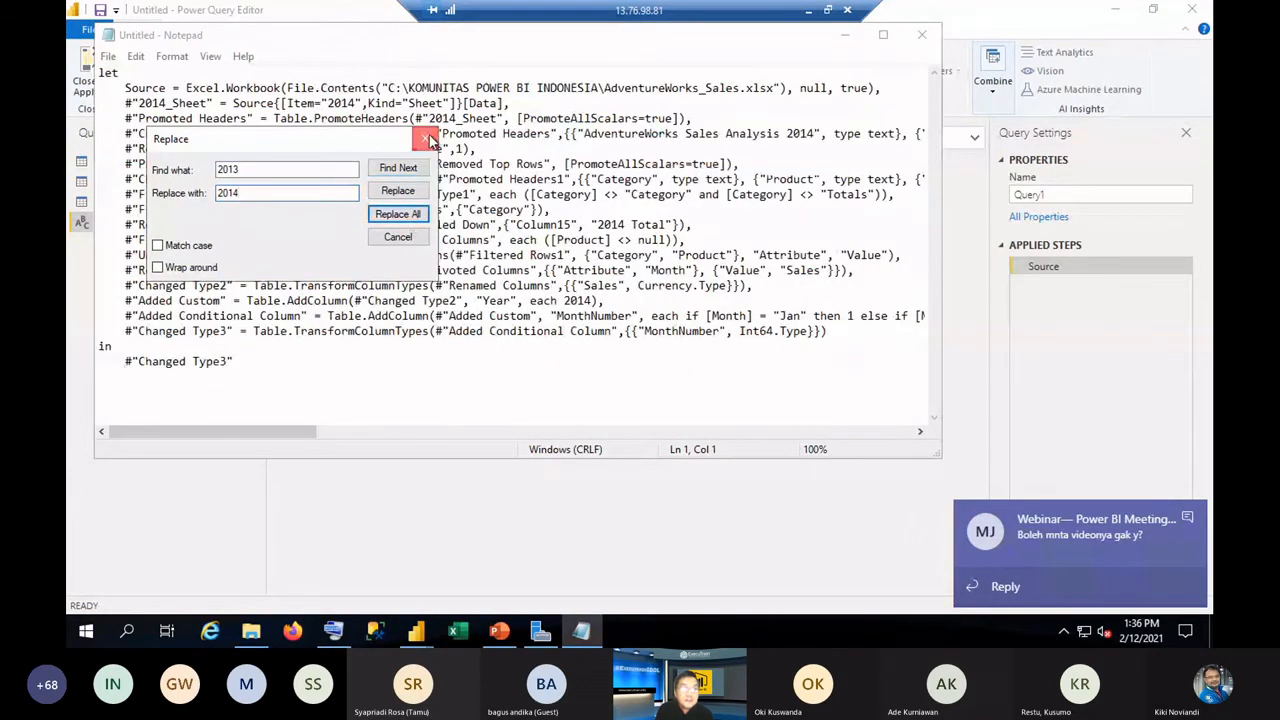
left_click(424, 138)
Cut the entire 2014 M code out of the Notepad document and minimize Notepad.
key("ctrl+a")
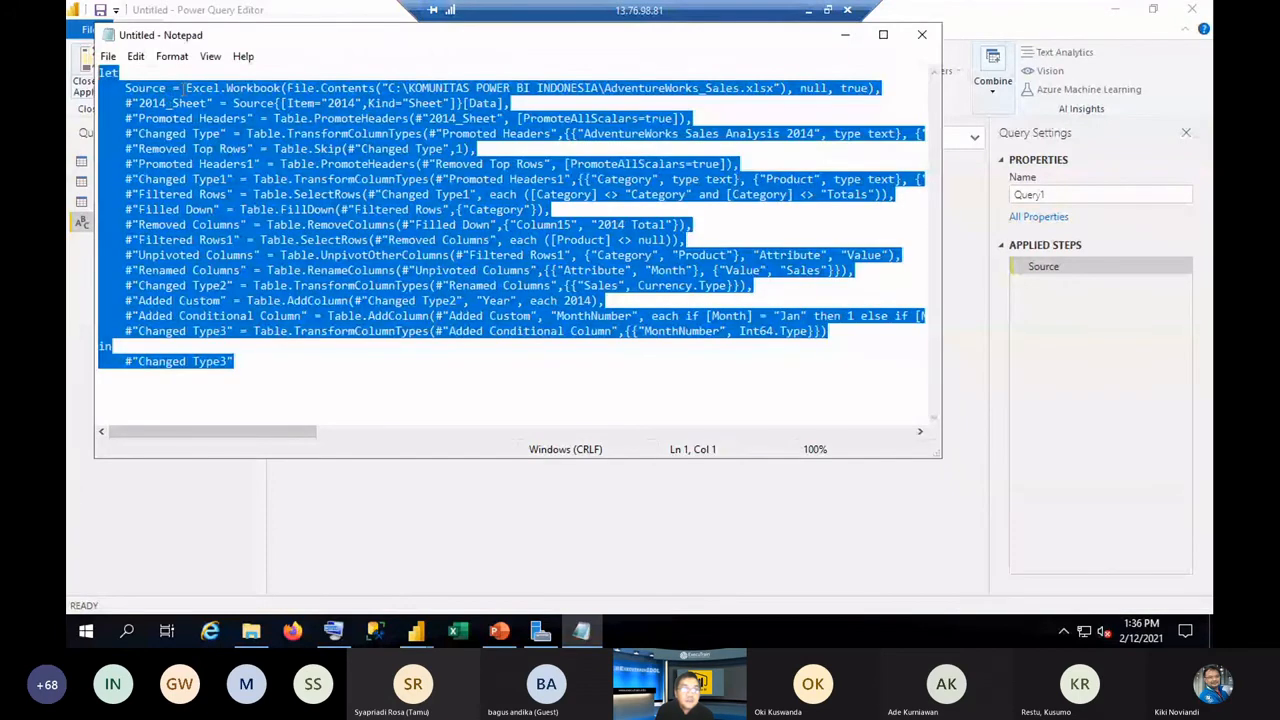
right_click(183, 88)
left_click(234, 126)
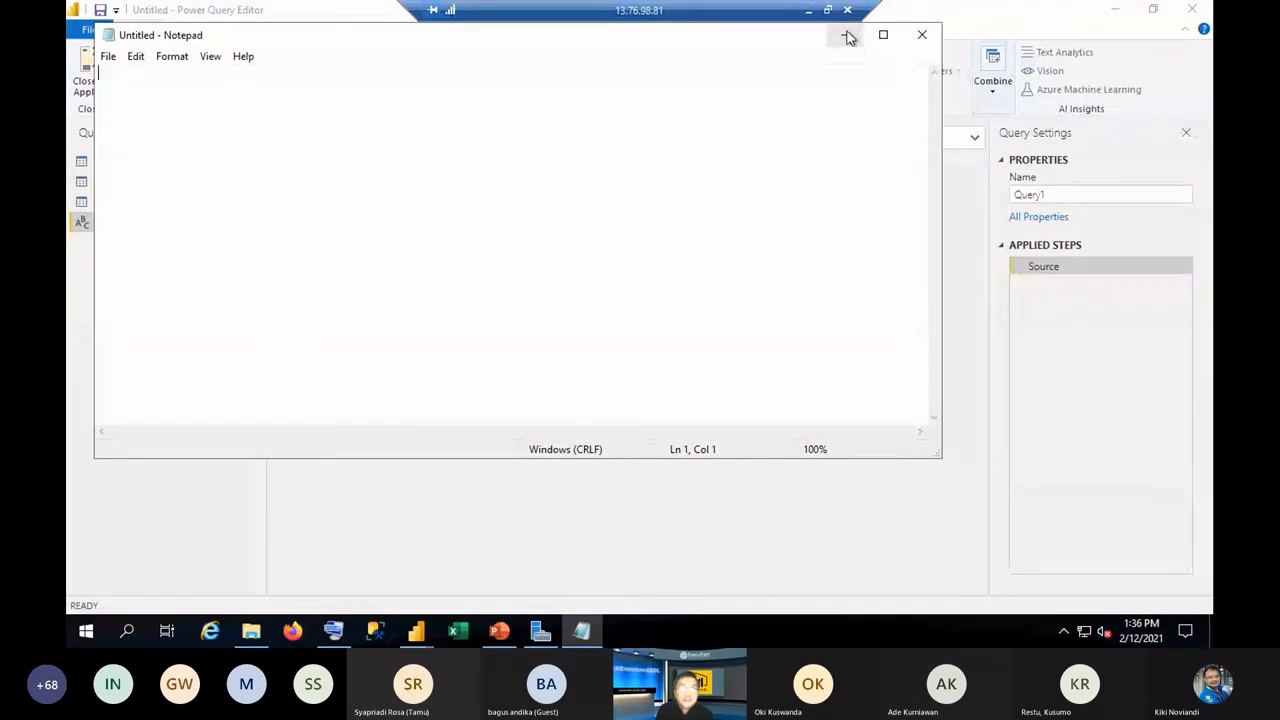
left_click(848, 37)
Replace the new blank query's default Advanced Editor code with the 2014 M code and apply it.
left_click(476, 73)
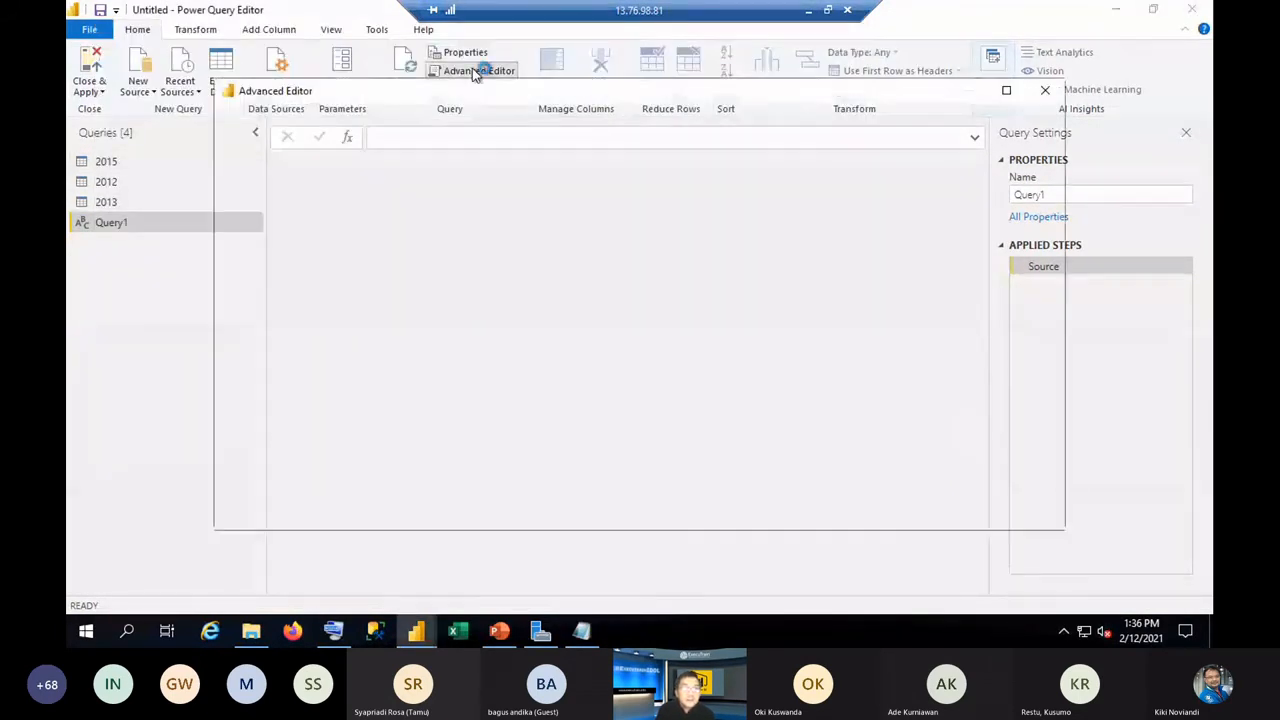
key("ctrl+a")
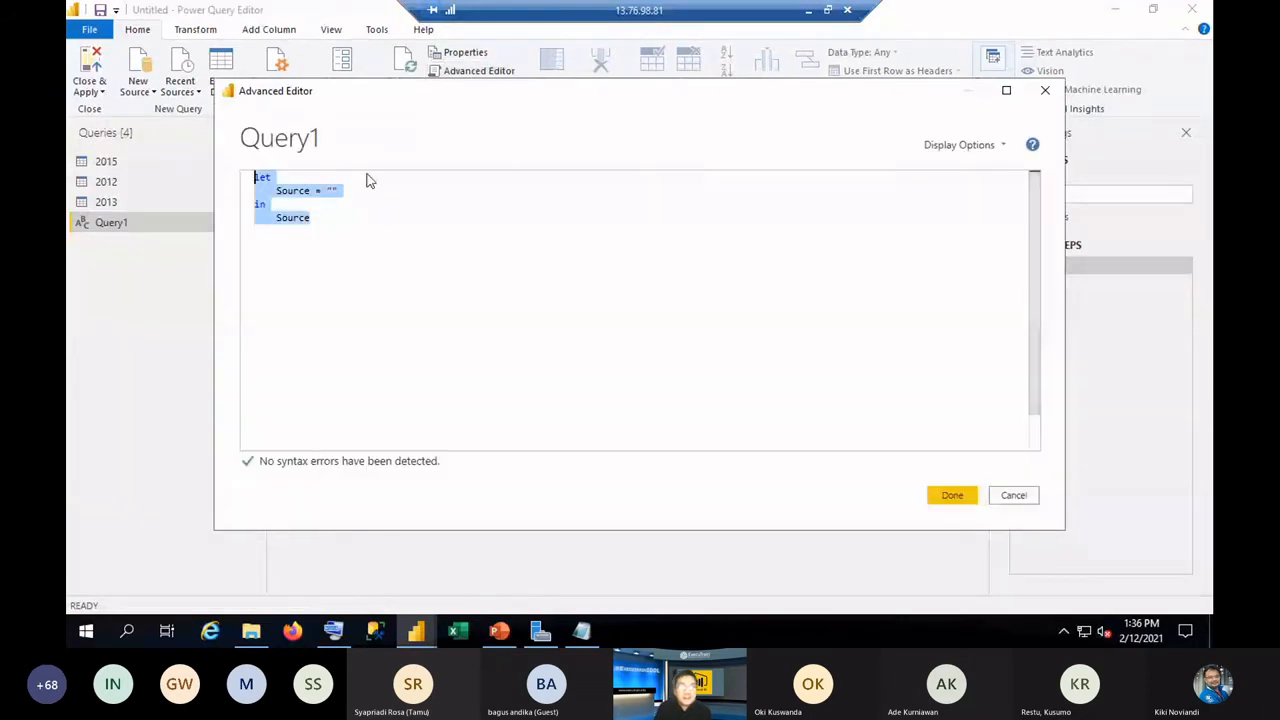
right_click(327, 196)
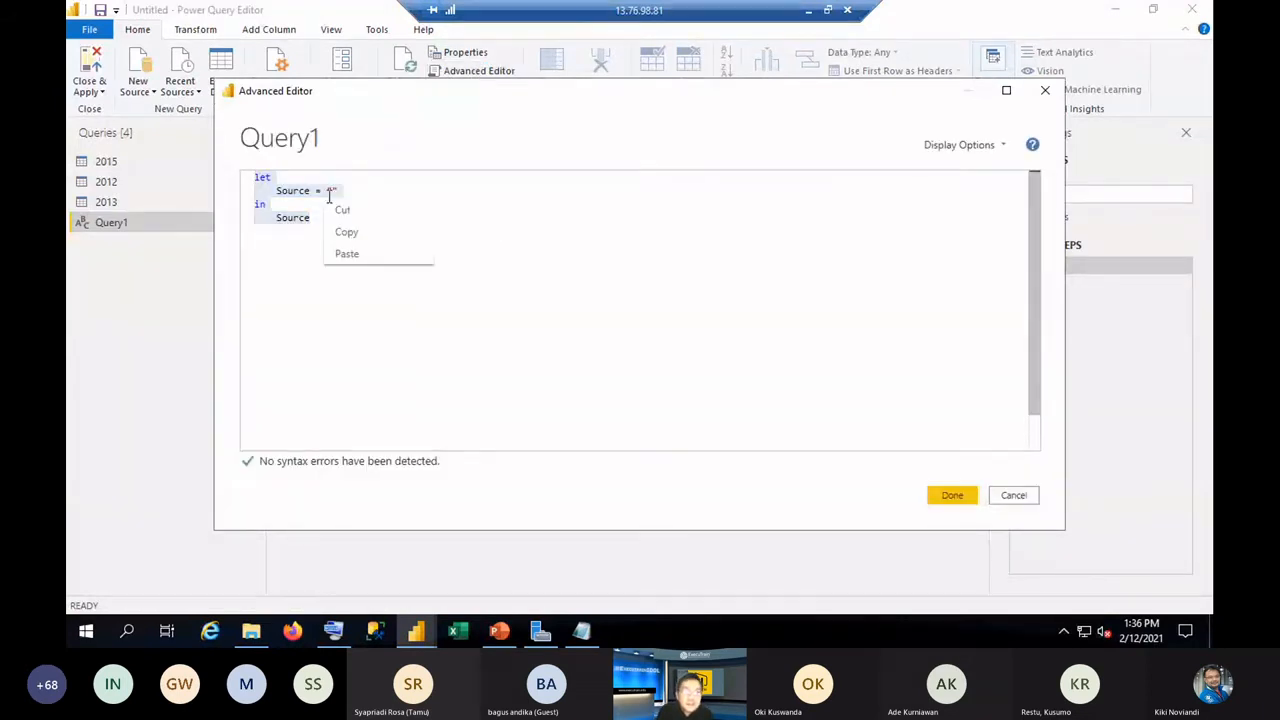
left_click(347, 253)
left_click(949, 497)
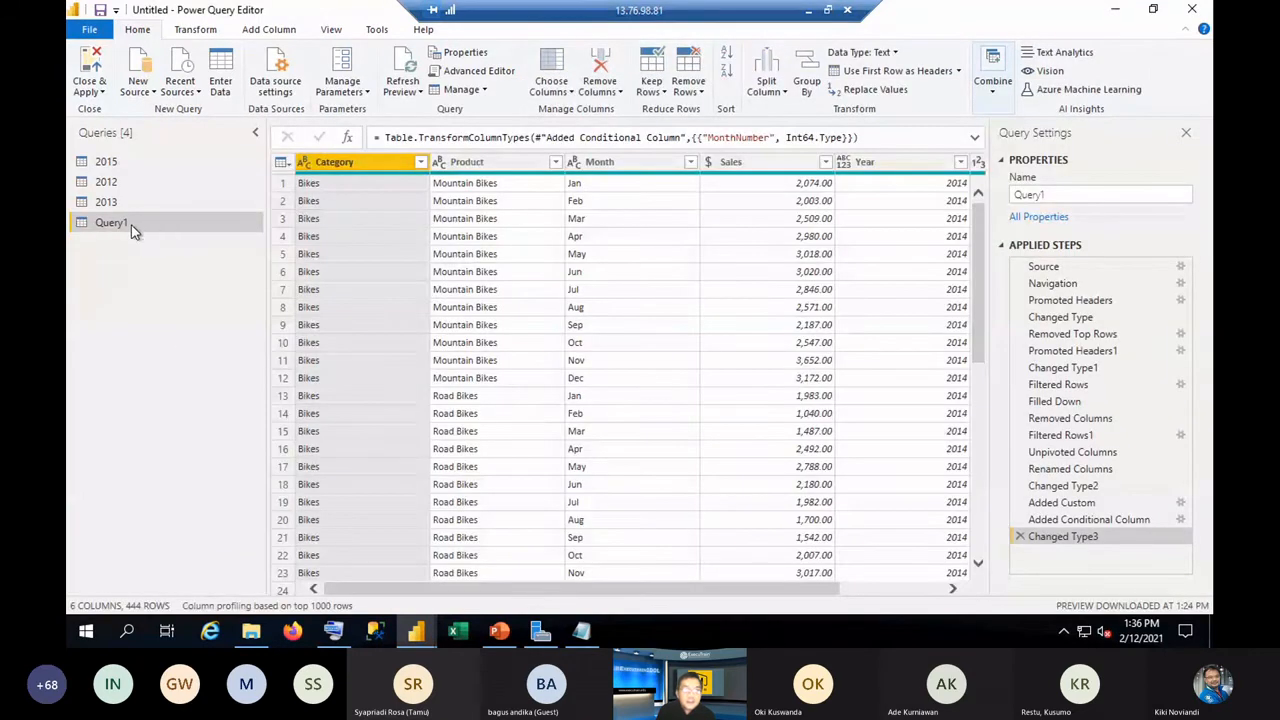
Rename the newest query, Query1, as 2014.
right_click(133, 228)
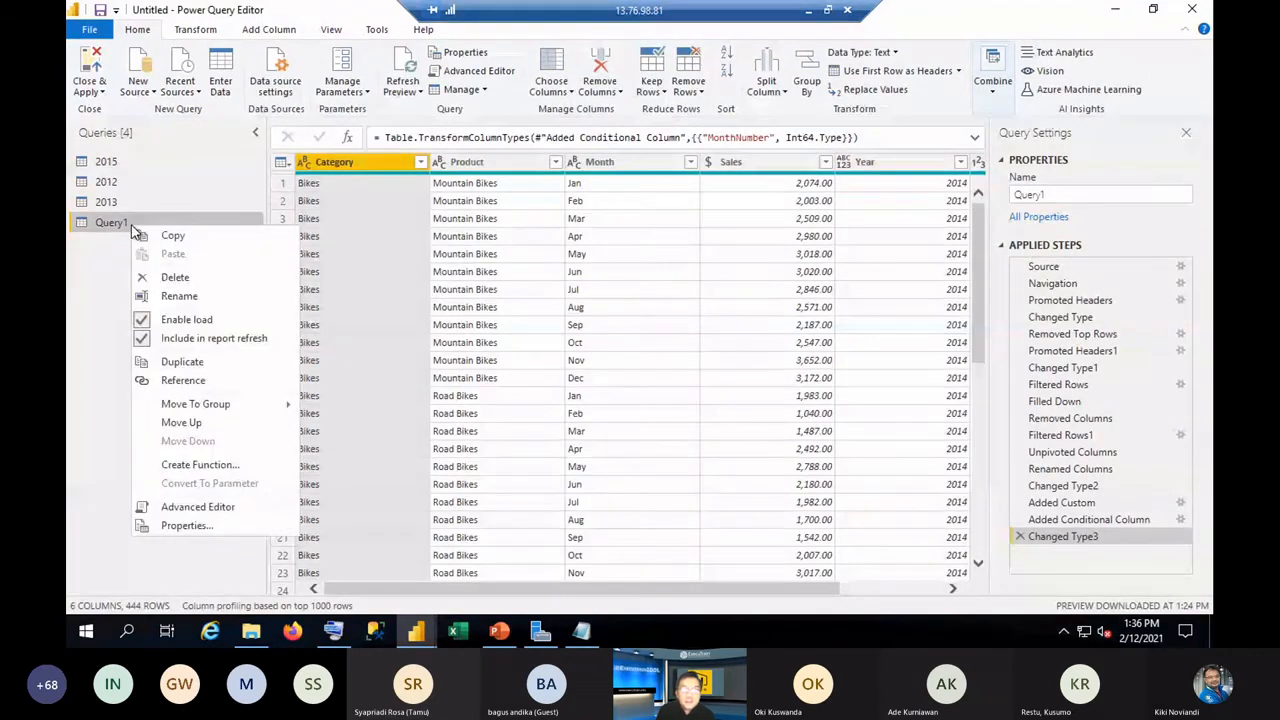
left_click(190, 298)
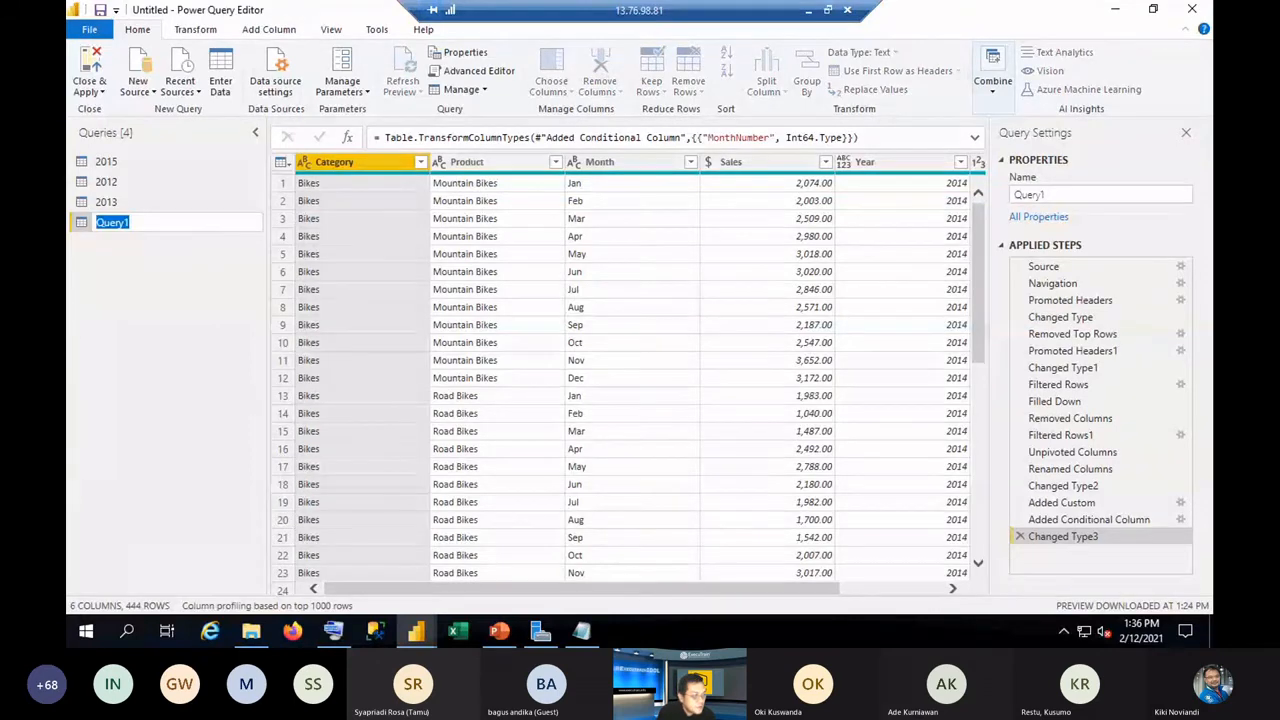
type("2")
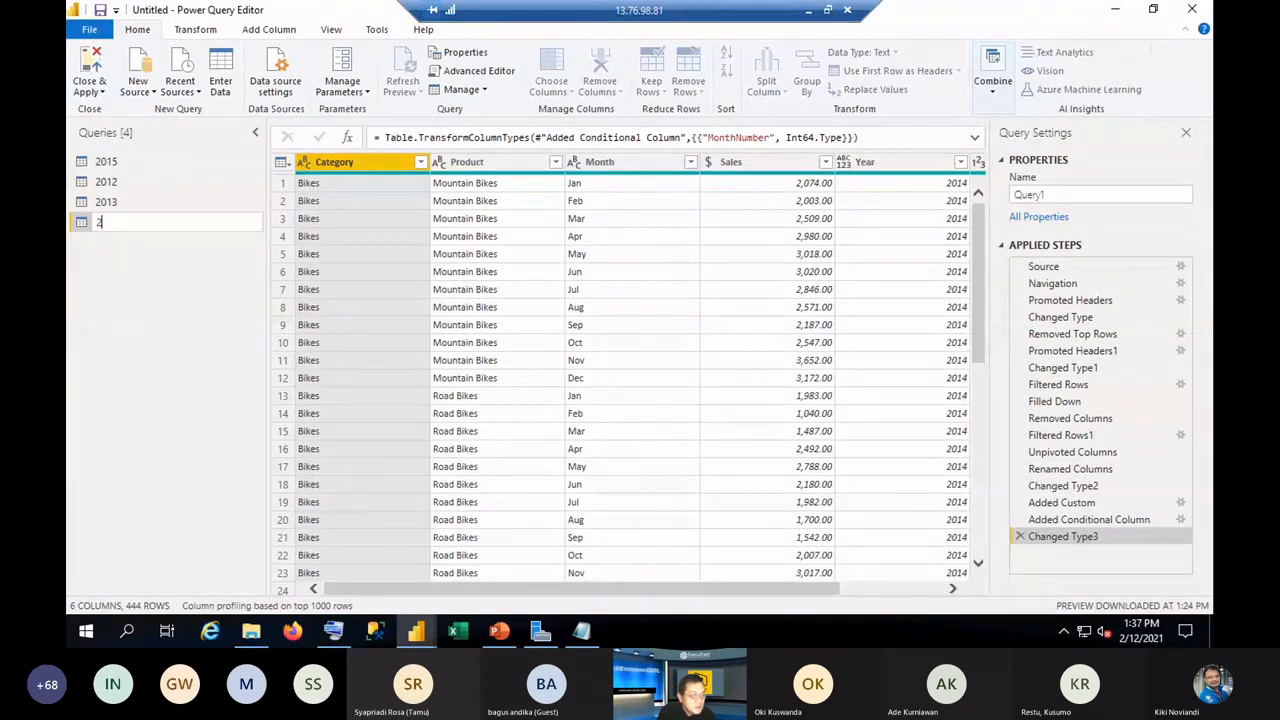
type("01")
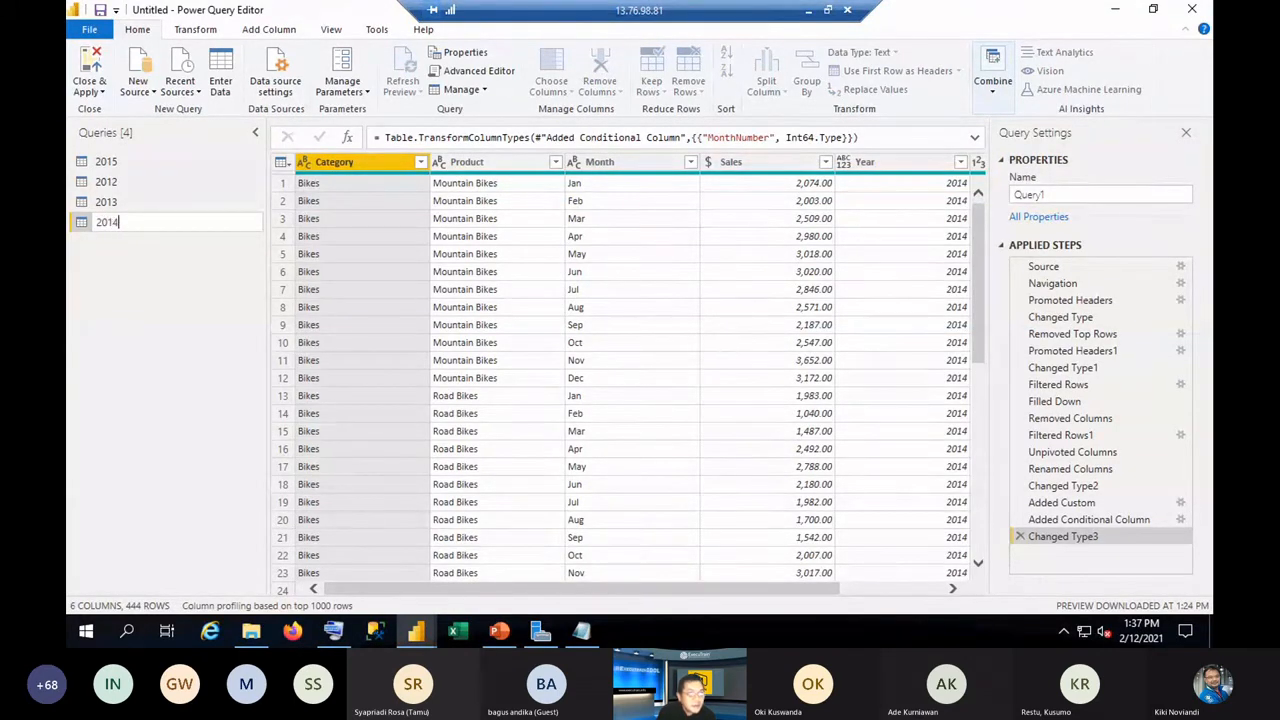
type("4")
key("Return")
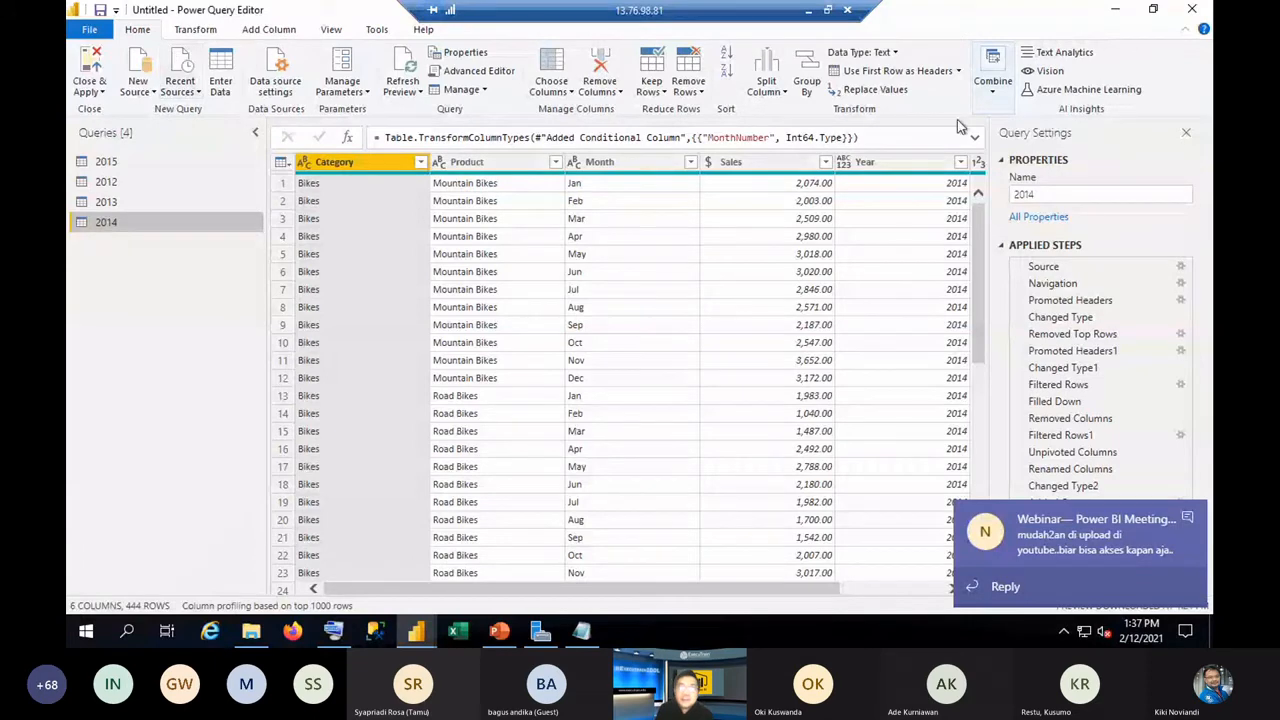
Start appending three or more queries as a new query, adding the 2012 and 2013 tables to the tables to append.
left_click(994, 92)
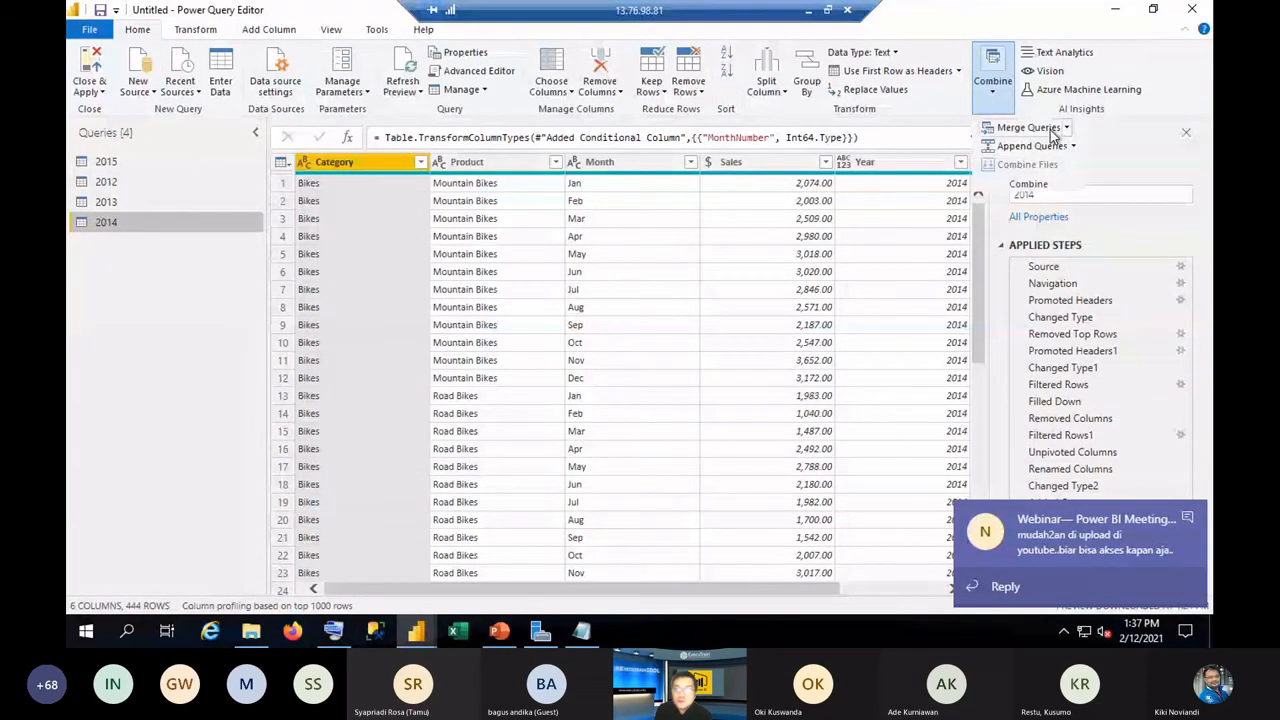
left_click(1075, 149)
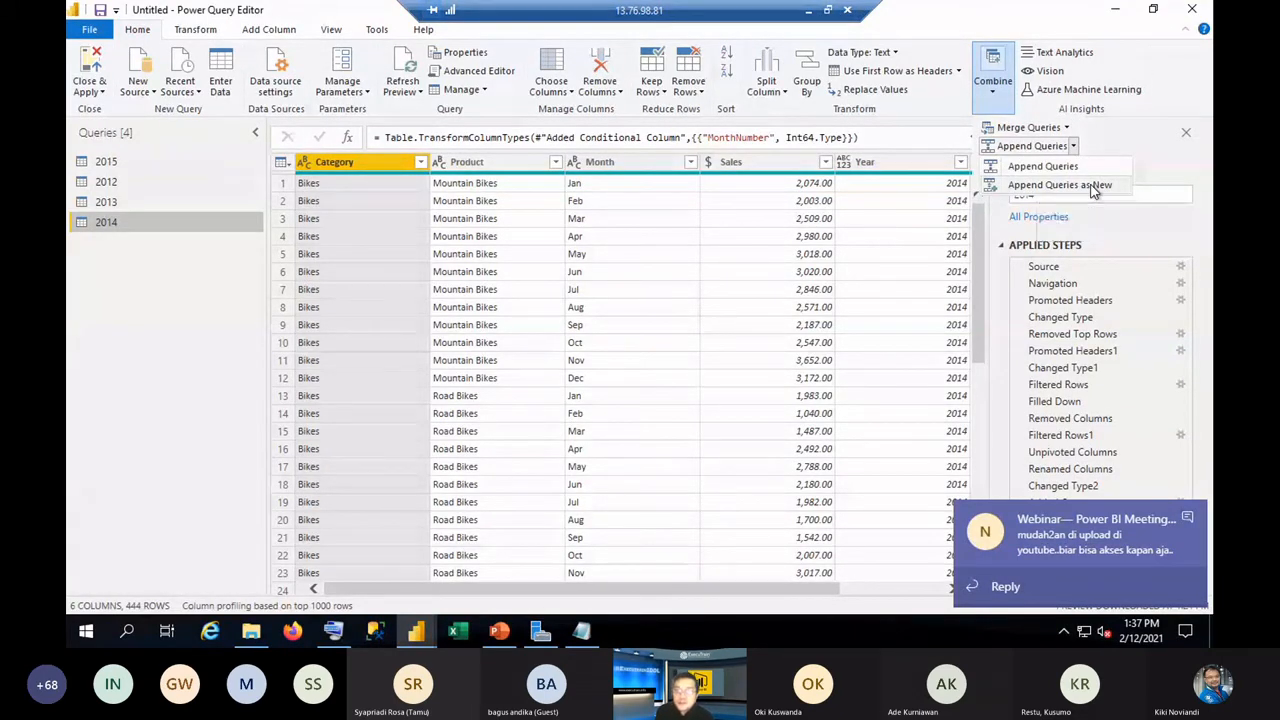
left_click(1094, 186)
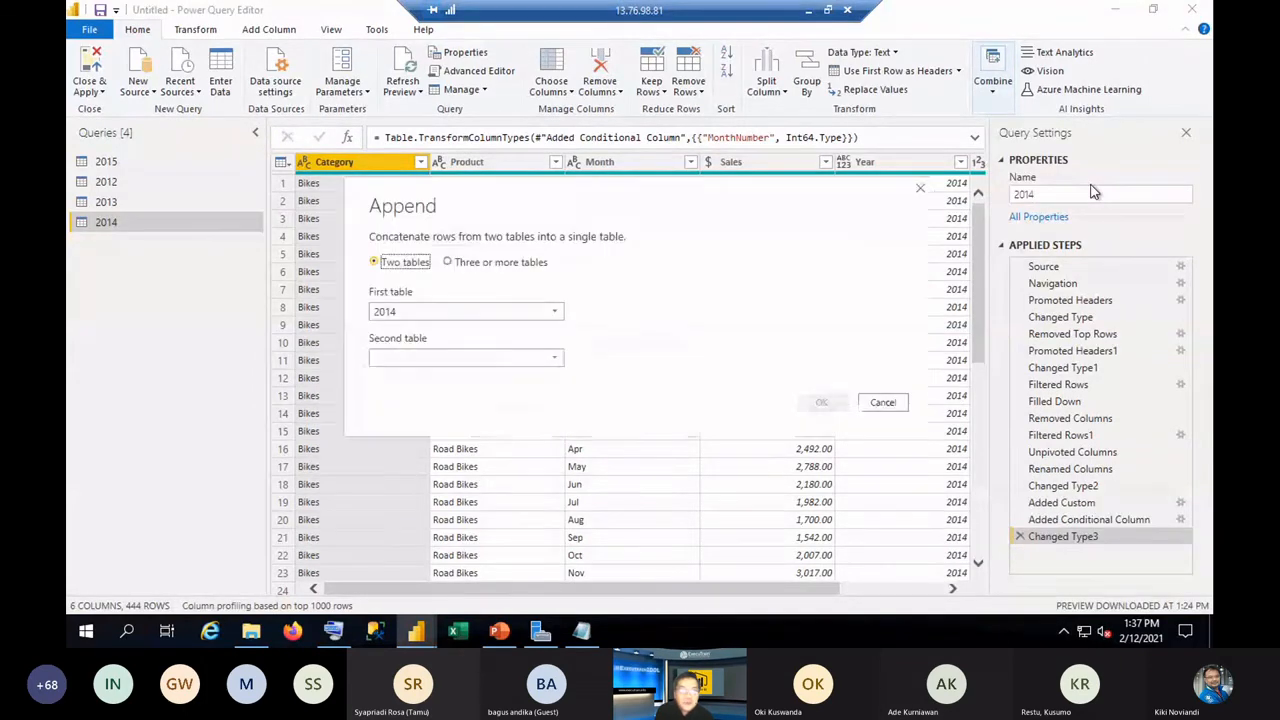
left_click(468, 263)
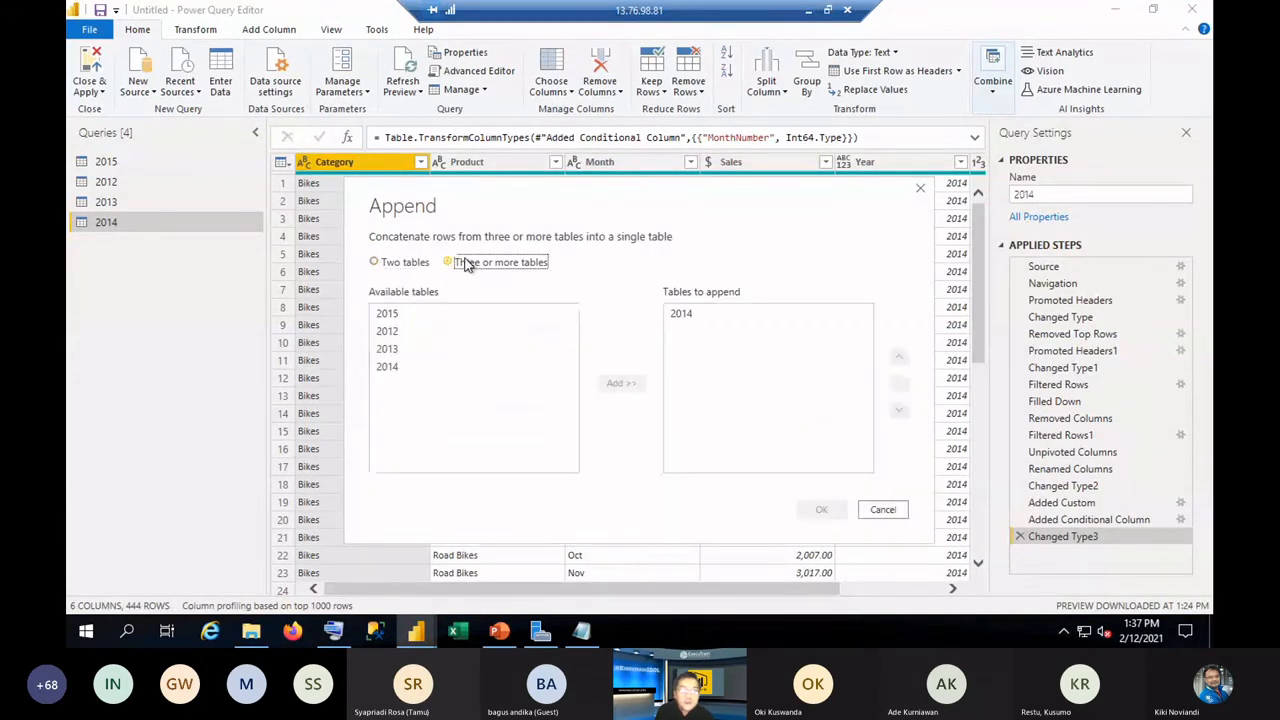
left_click(401, 330)
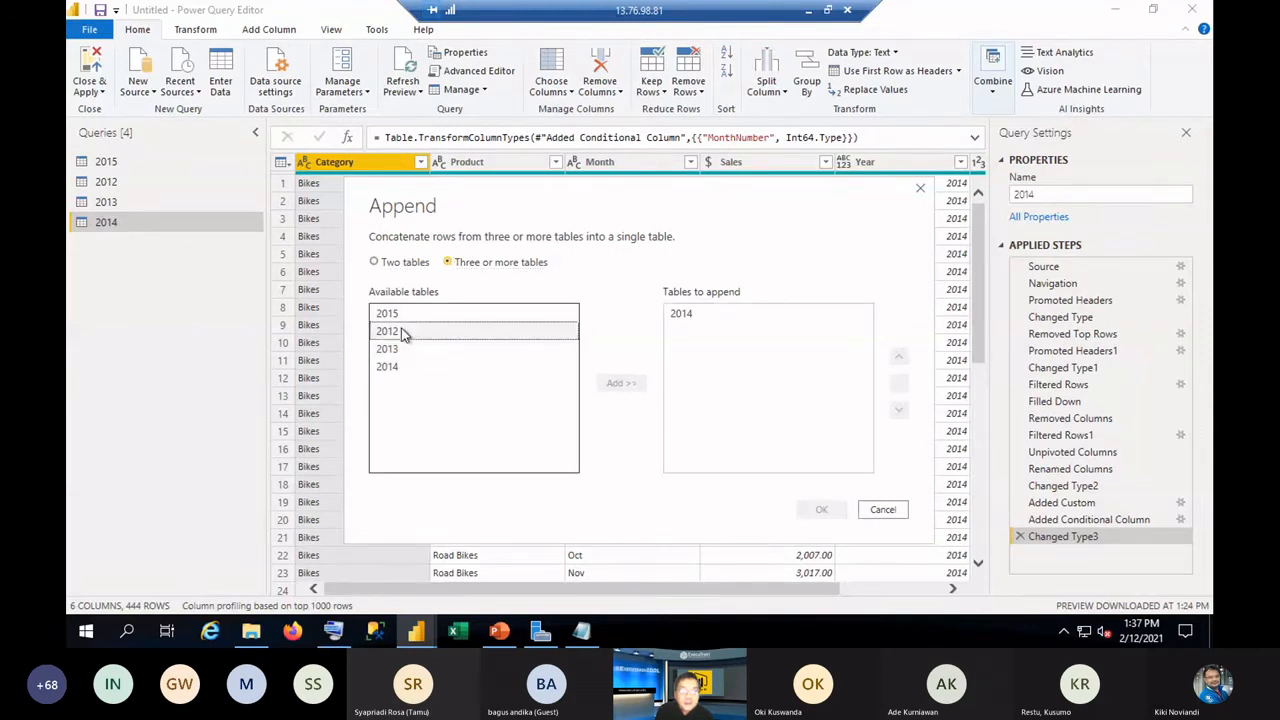
left_click(616, 382)
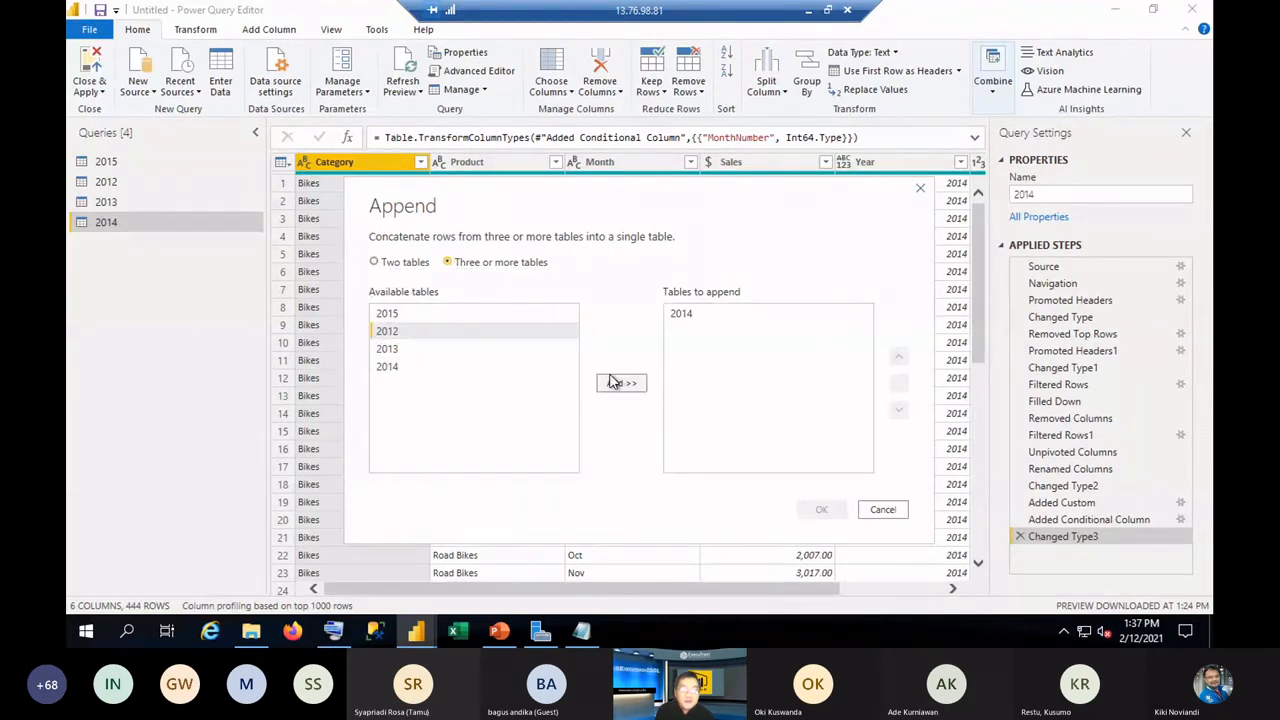
left_click(694, 316)
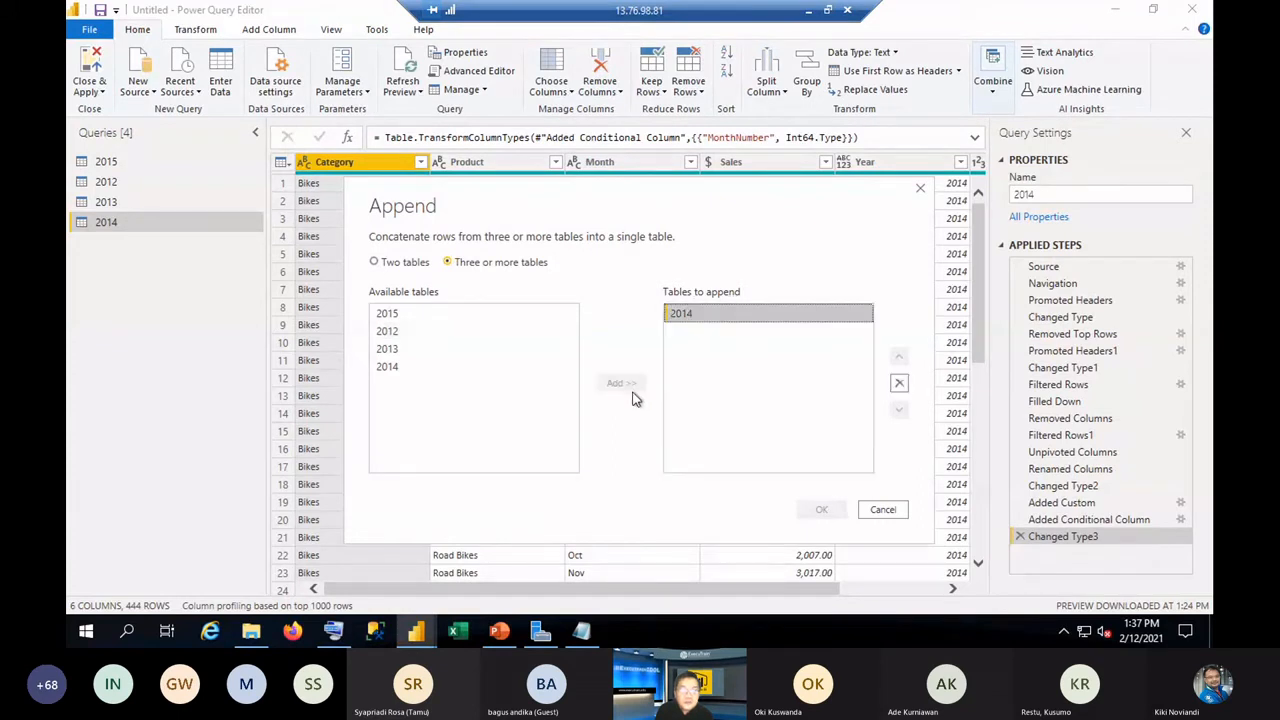
left_click(386, 331)
left_click(623, 383)
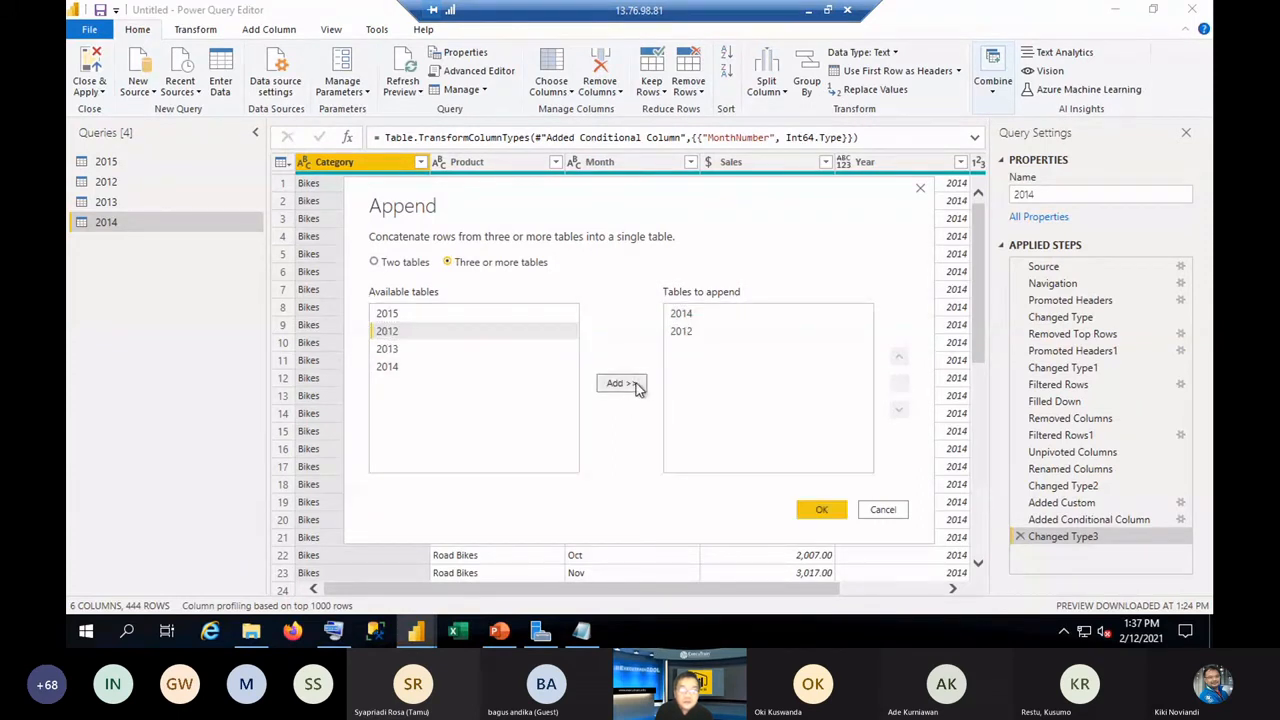
left_click(395, 349)
left_click(622, 383)
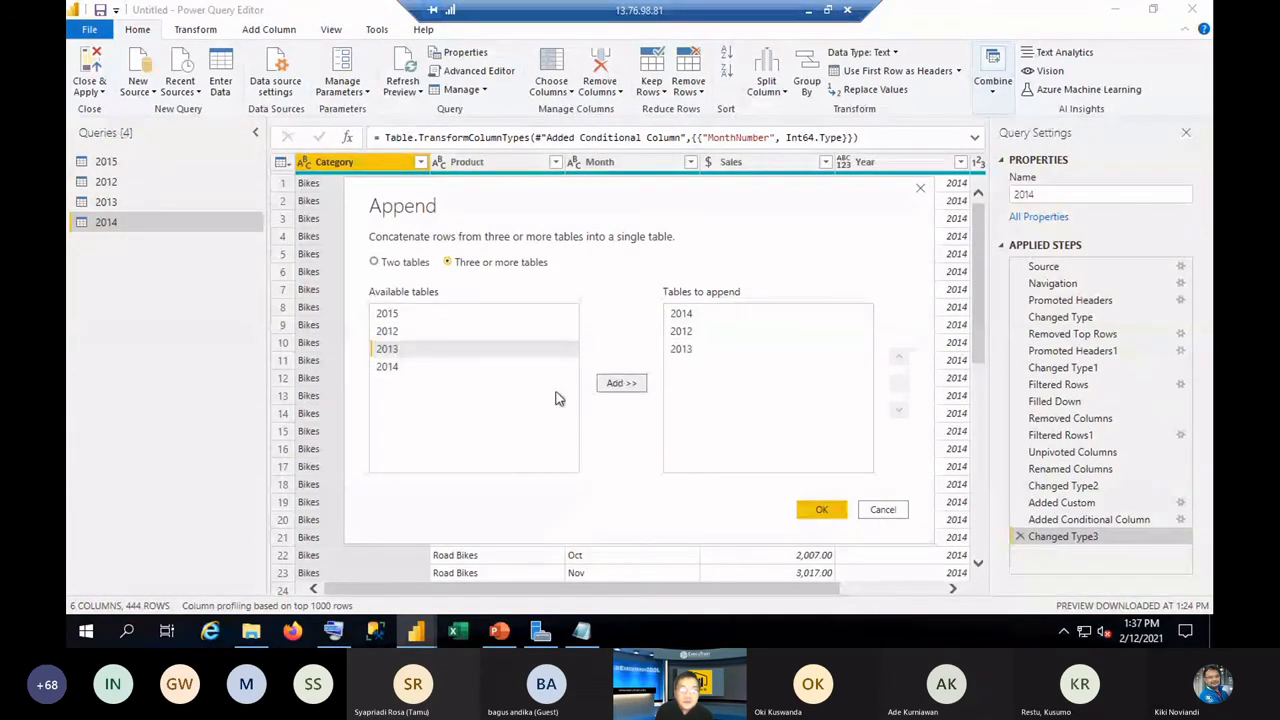
left_click(395, 367)
left_click(620, 383)
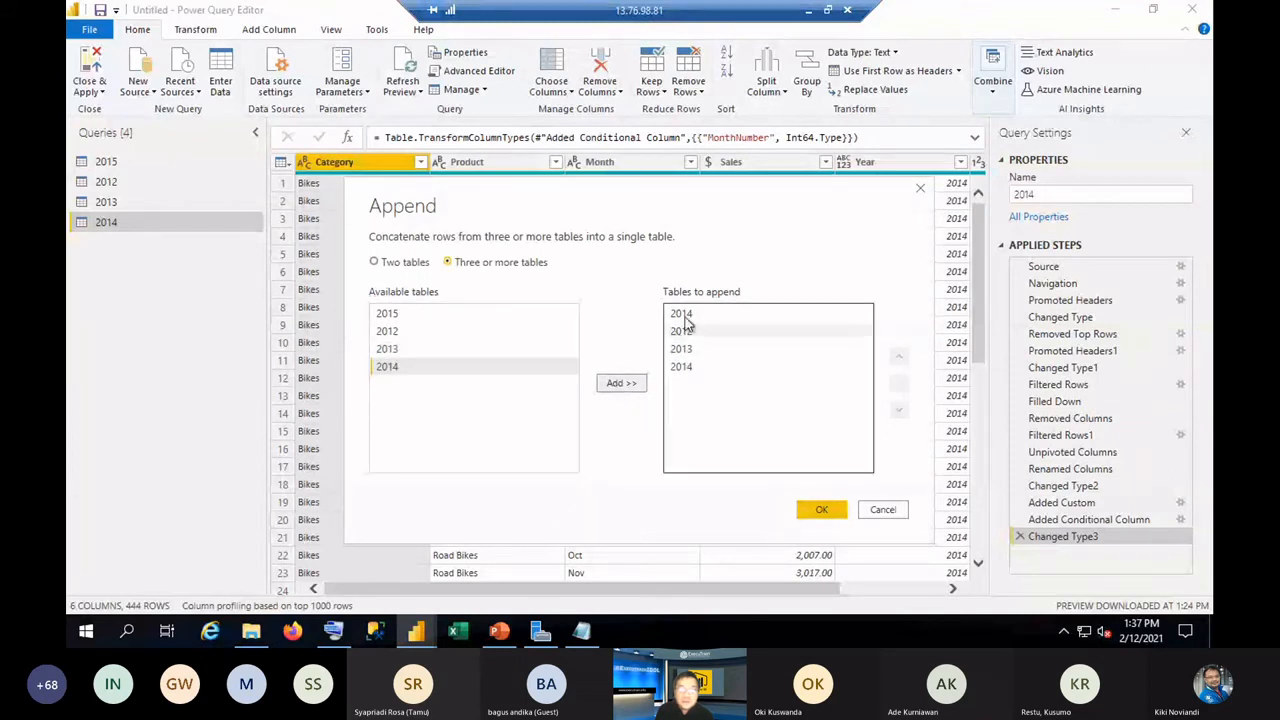
left_click(720, 367)
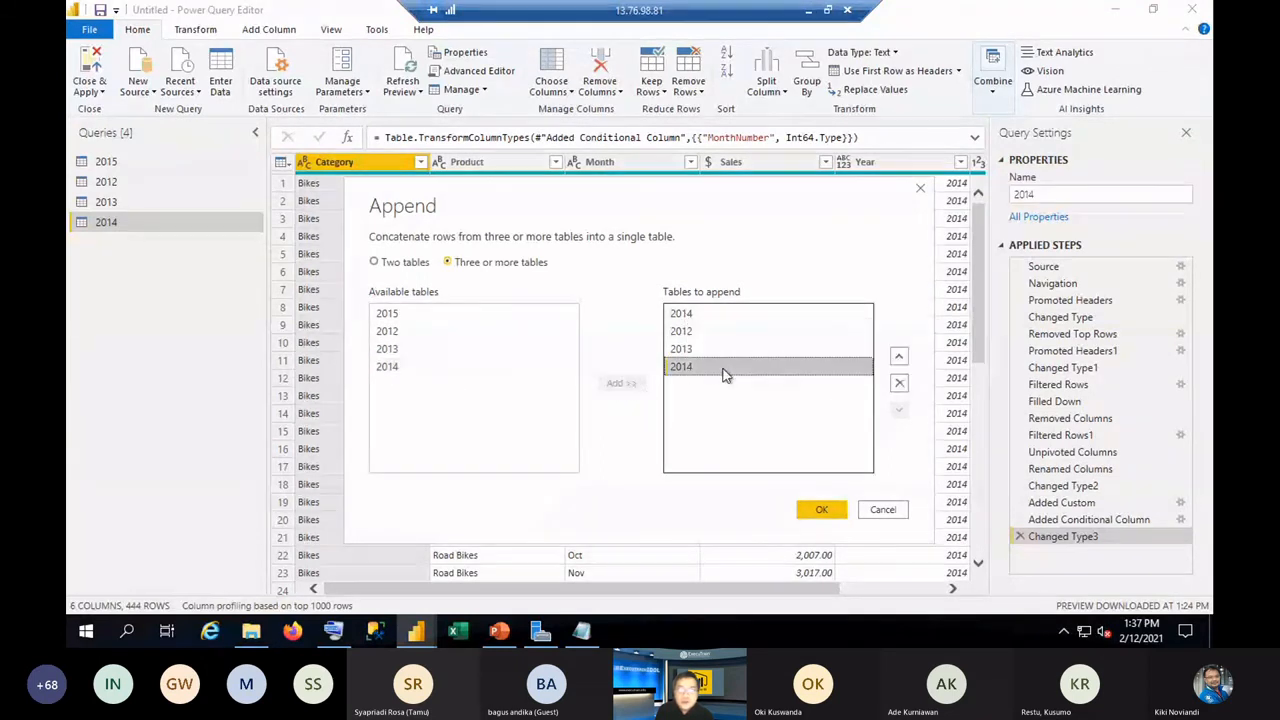
left_click(899, 385)
Add the 2015 table, order the tables to append as 2012, 2013, 2014, 2015, and create the appended query.
left_click(392, 313)
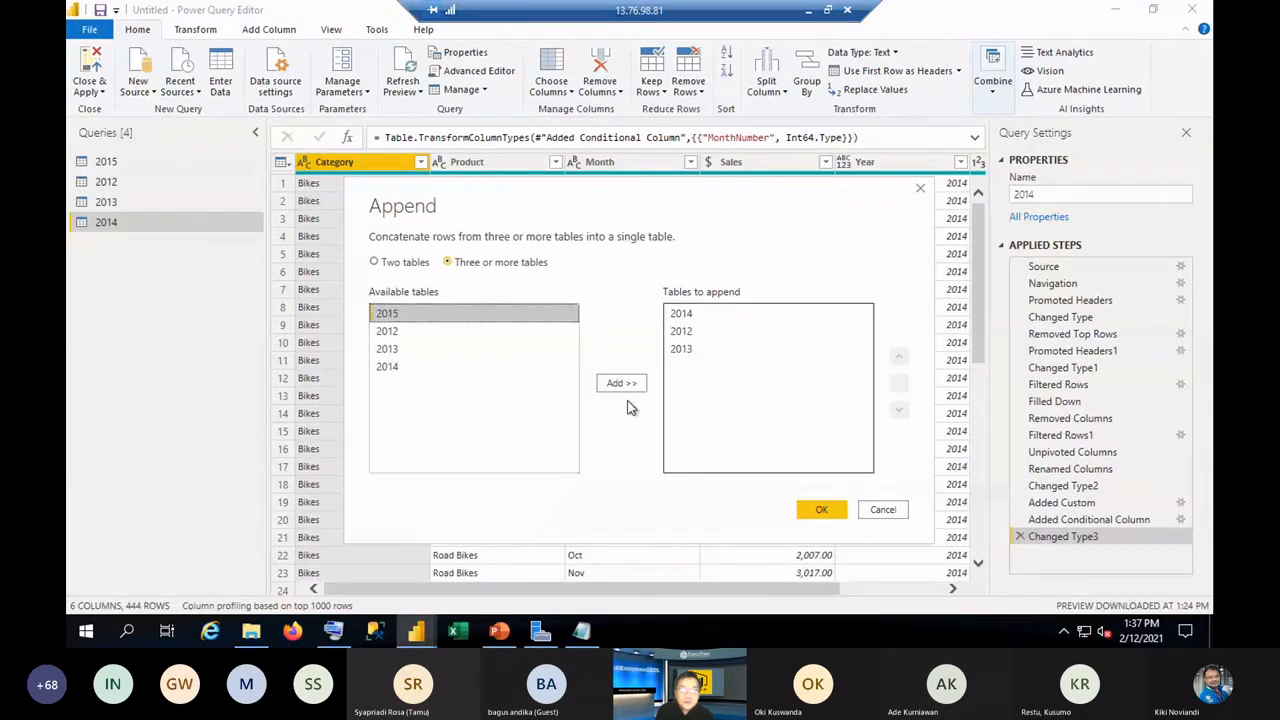
left_click(620, 384)
left_click(695, 315)
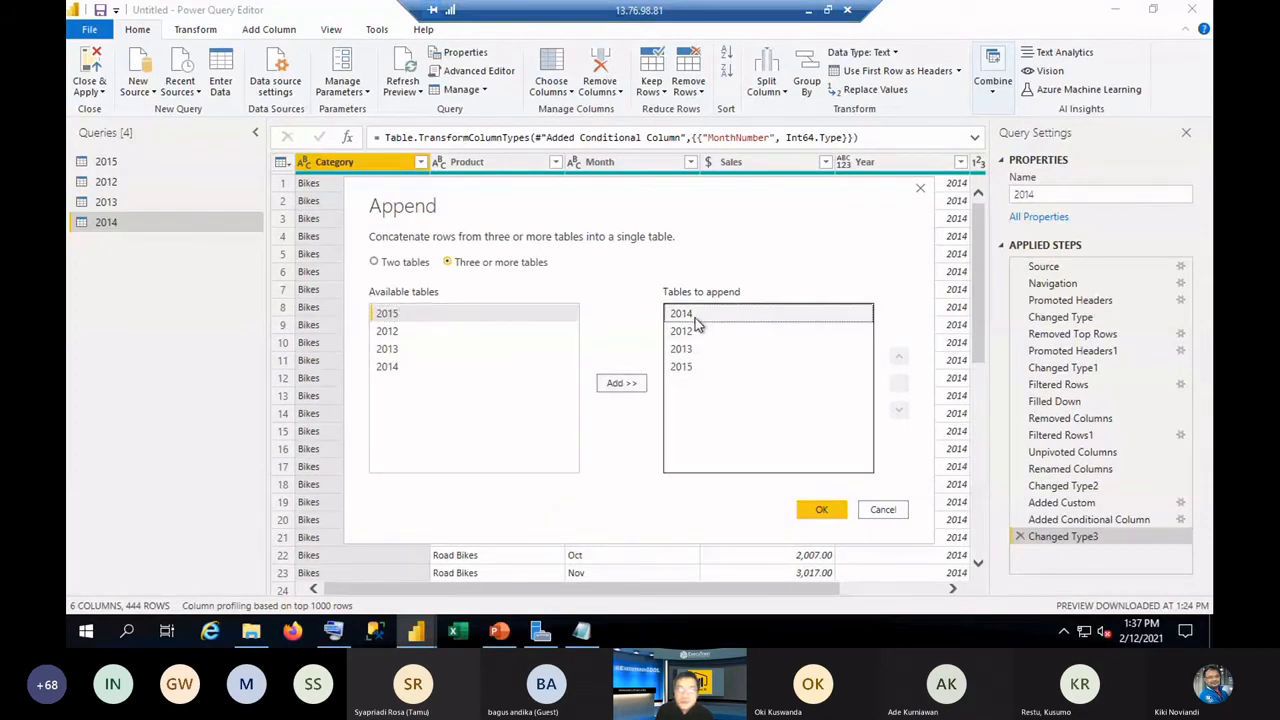
left_click(899, 412)
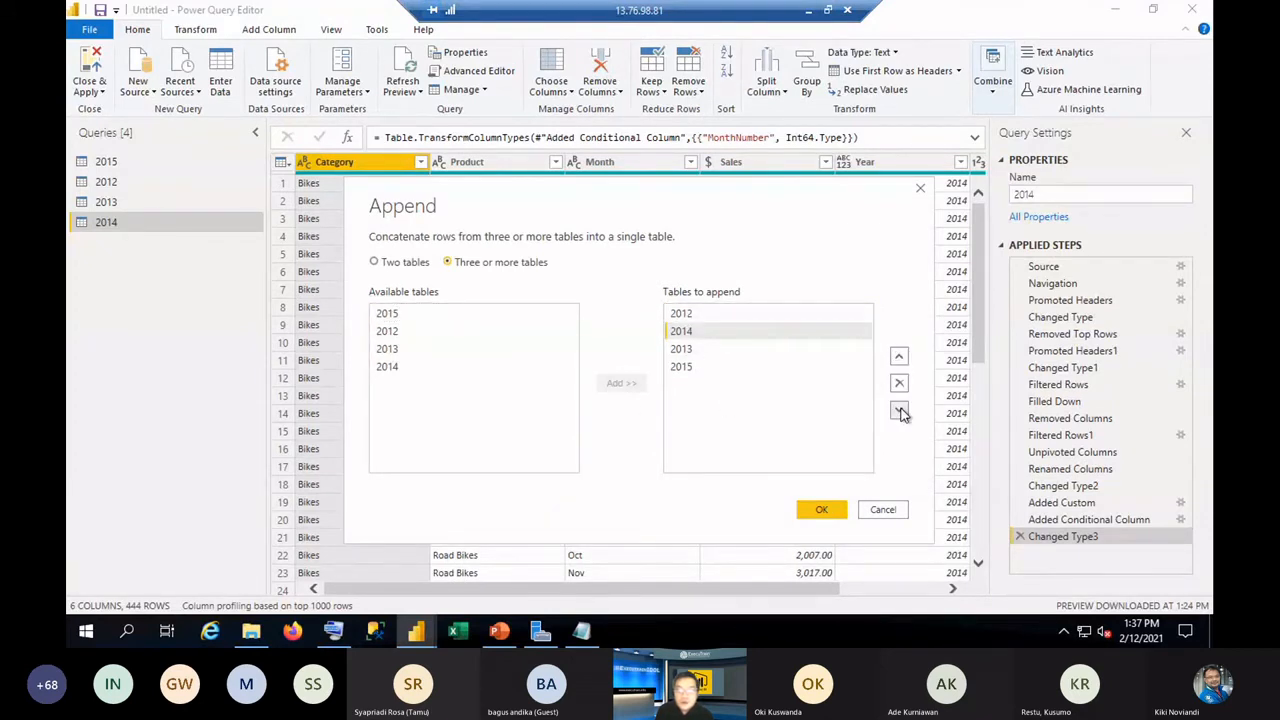
left_click(899, 412)
left_click(714, 370)
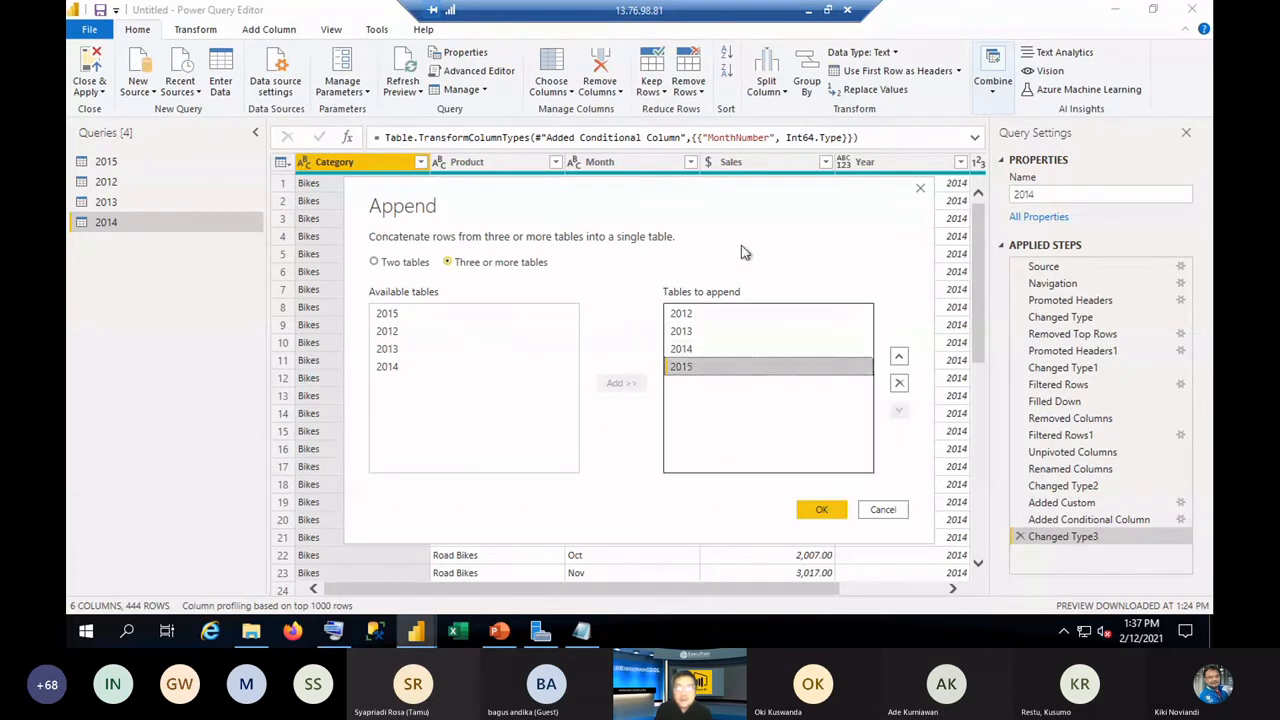
left_click(820, 511)
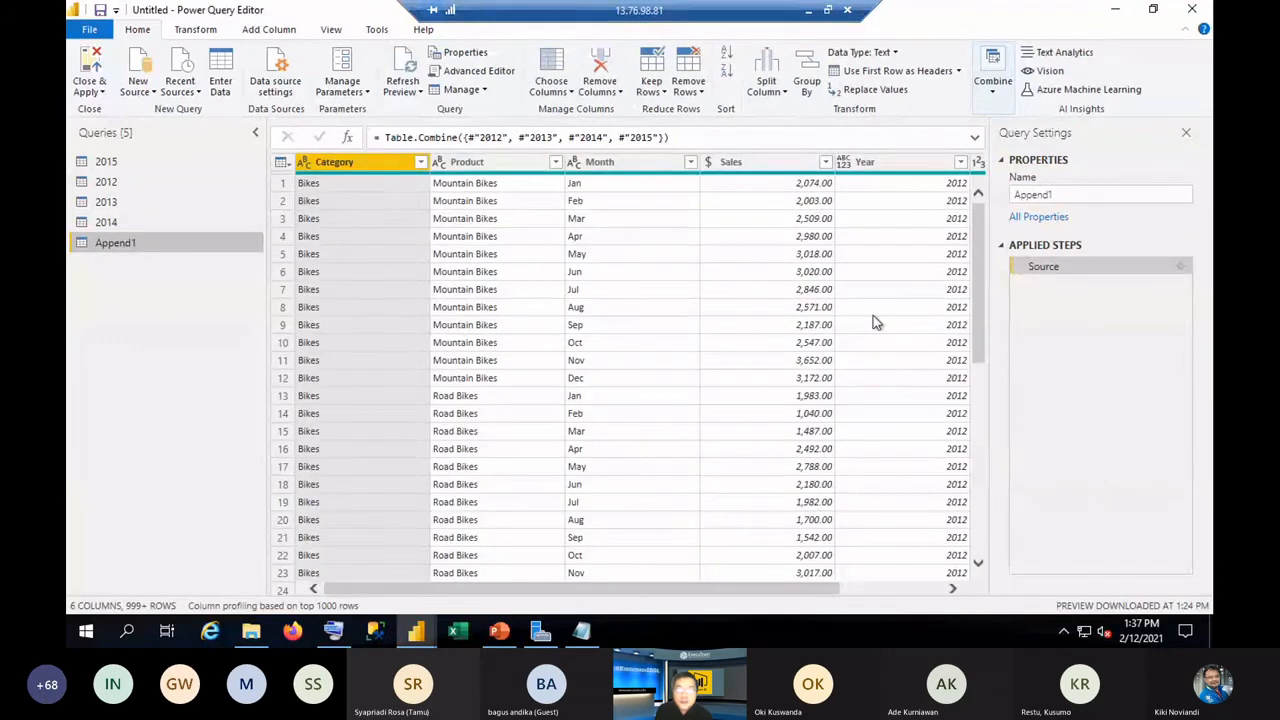
Check the full list of Year values in the appended query without applying a filter.
left_click(960, 162)
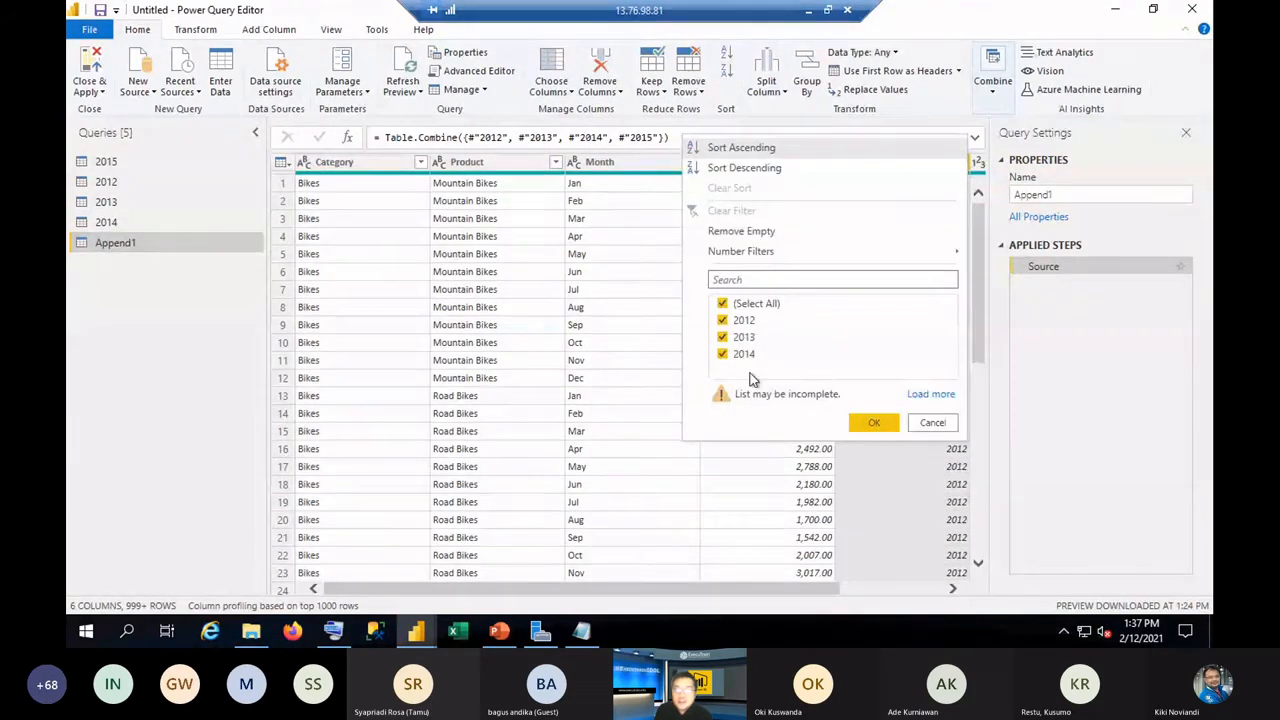
left_click(930, 394)
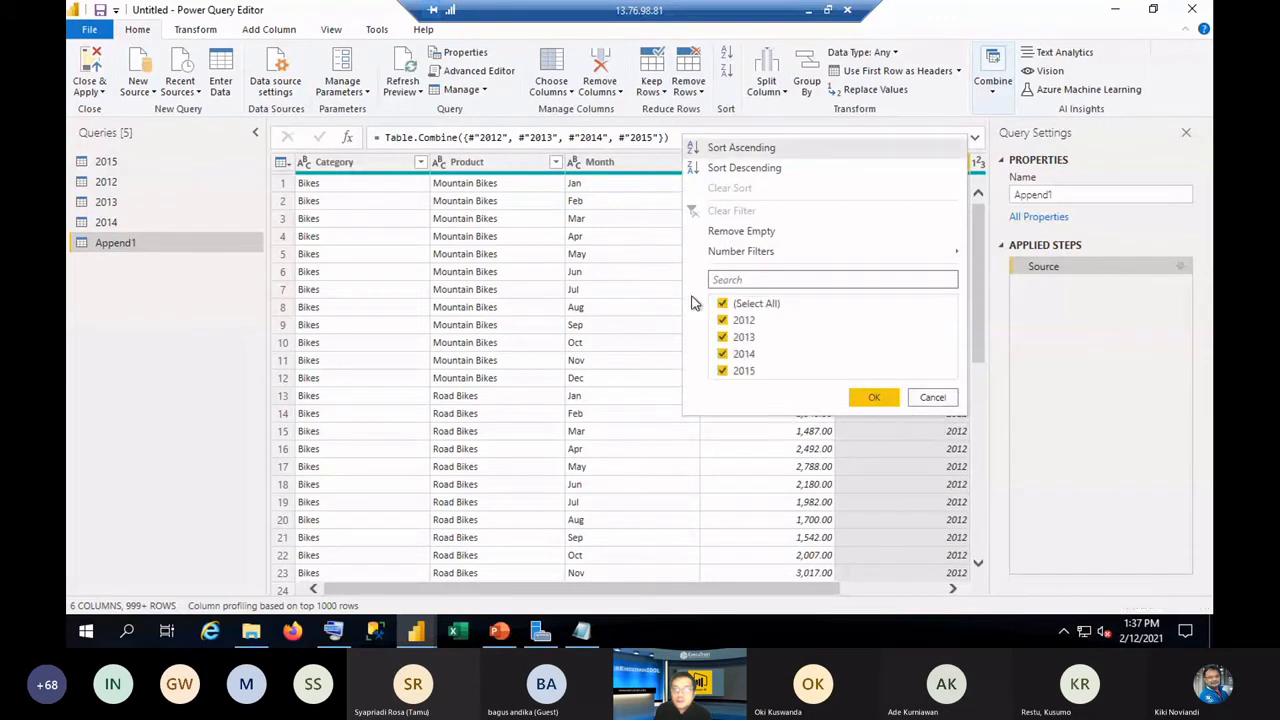
left_click(935, 397)
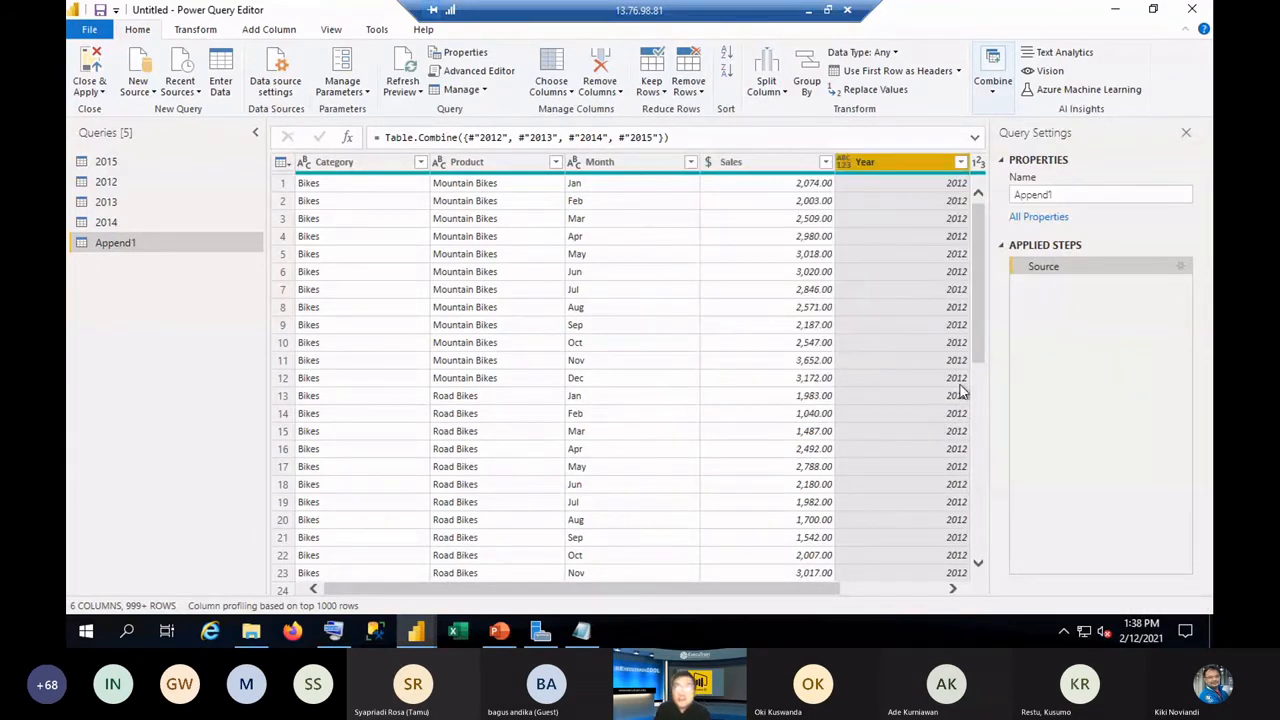
left_click(893, 590)
left_click_drag(897, 592, 555, 589)
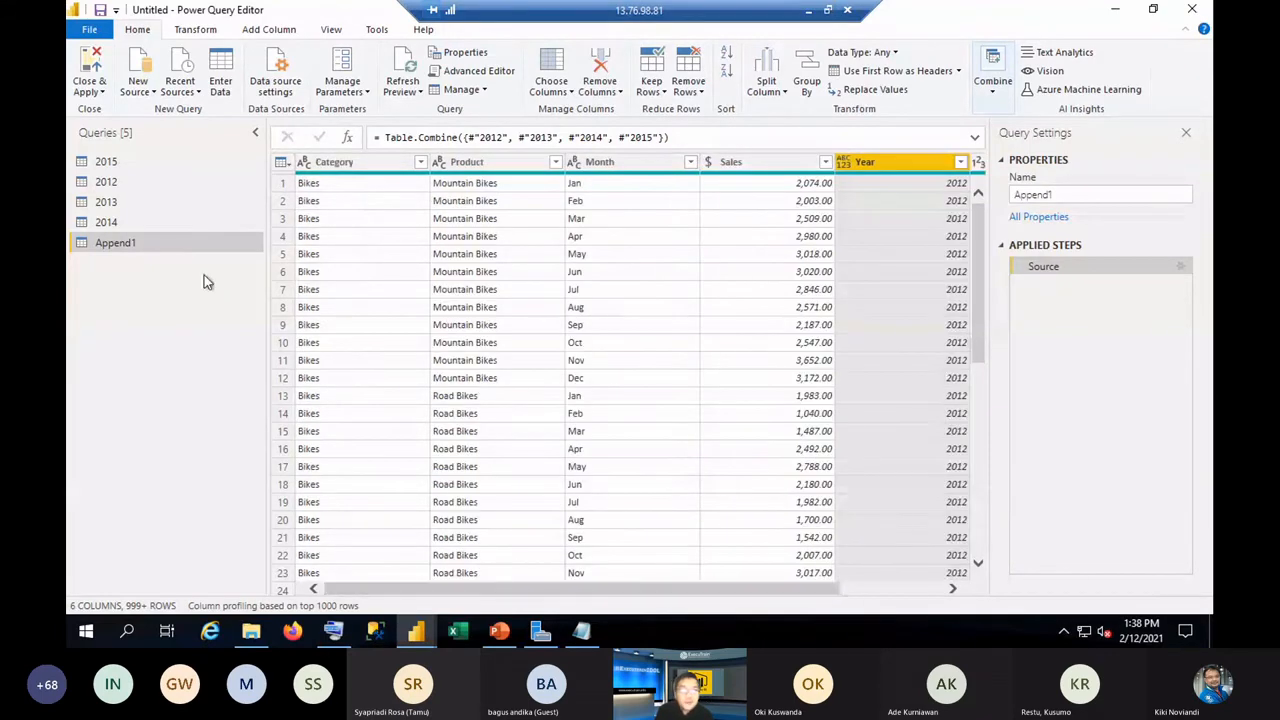
Rename the appended query as TotalSales.
right_click(125, 251)
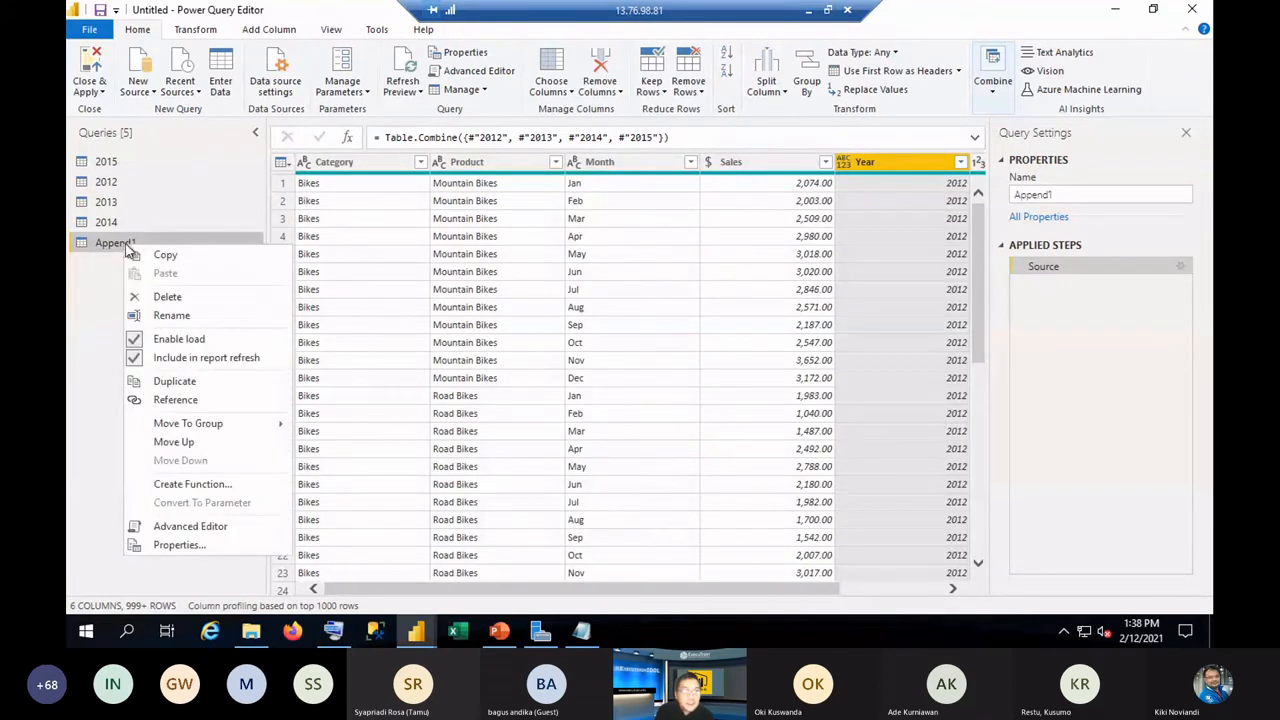
left_click(198, 313)
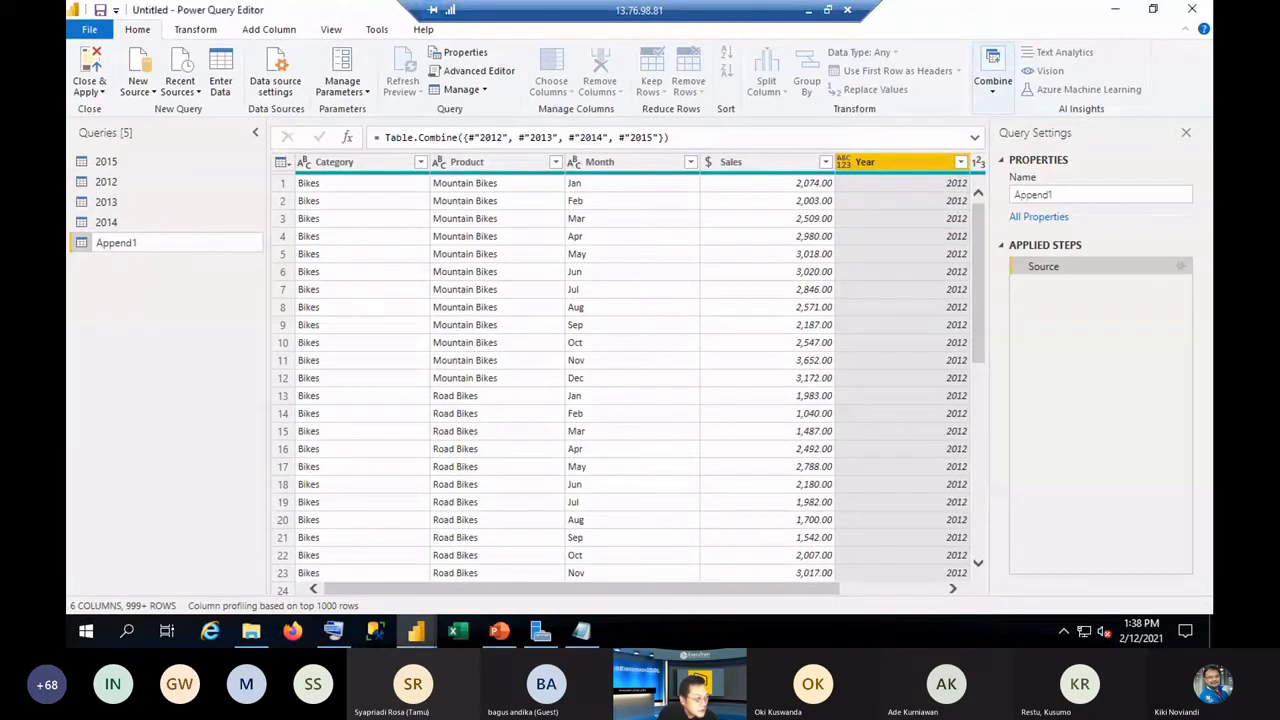
double_click(155, 243)
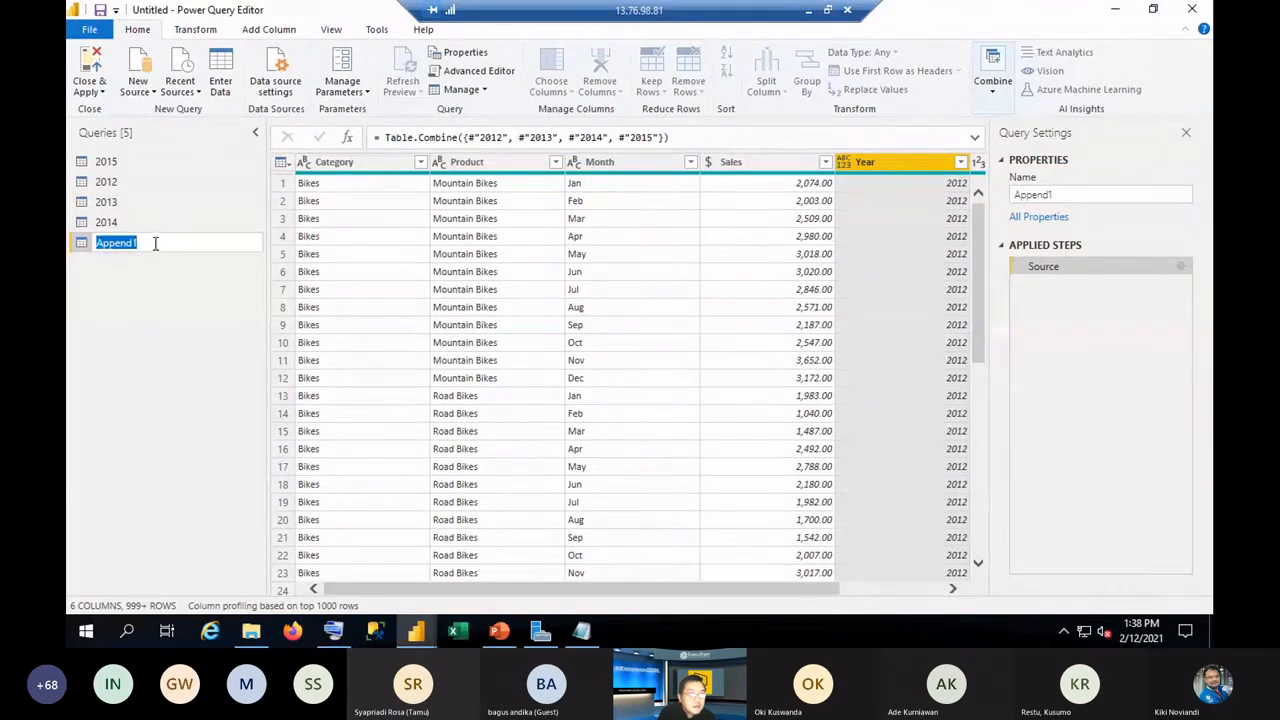
left_click(155, 243)
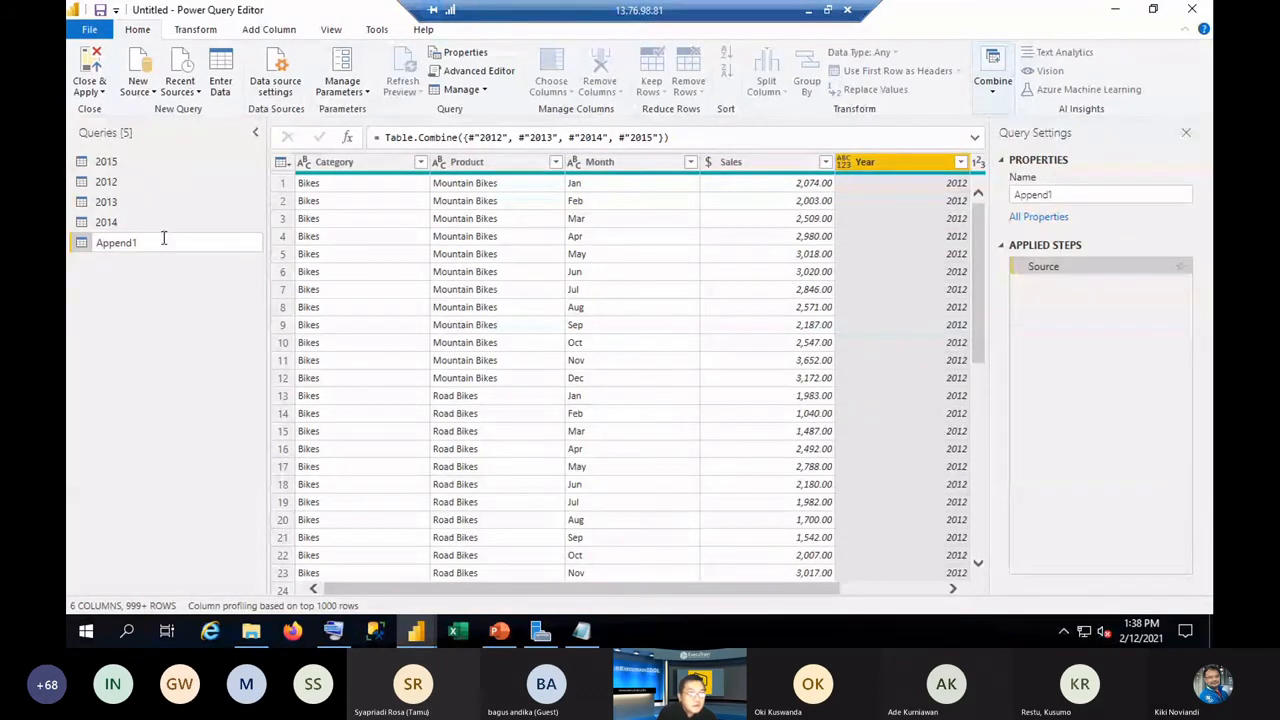
double_click(163, 238)
key("Return")
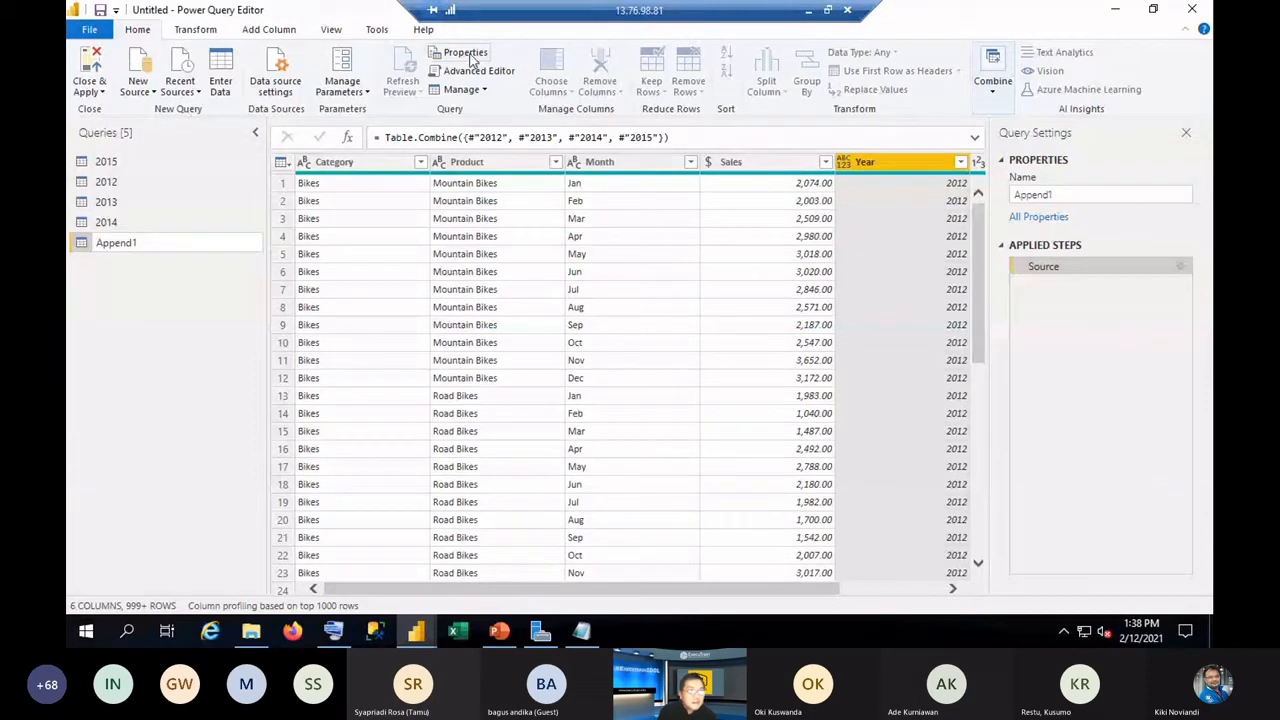
key("BackSpace")
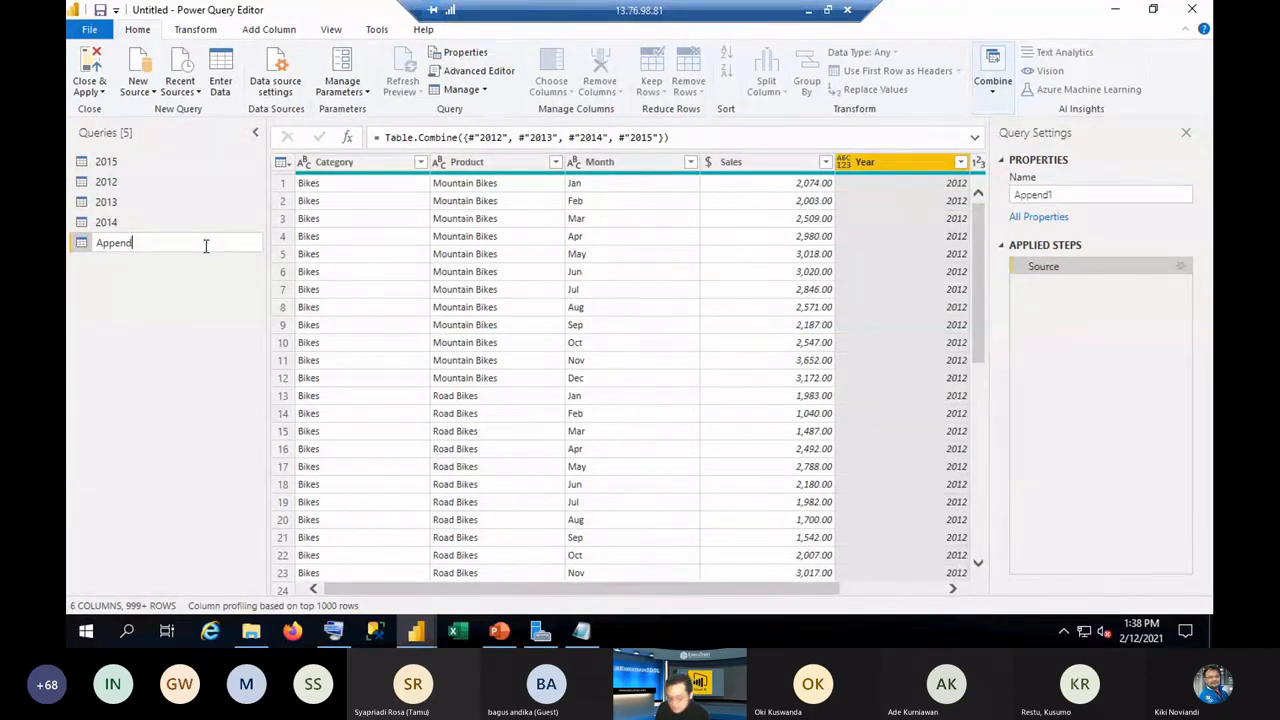
key("BackSpace")
key("BackSpace")
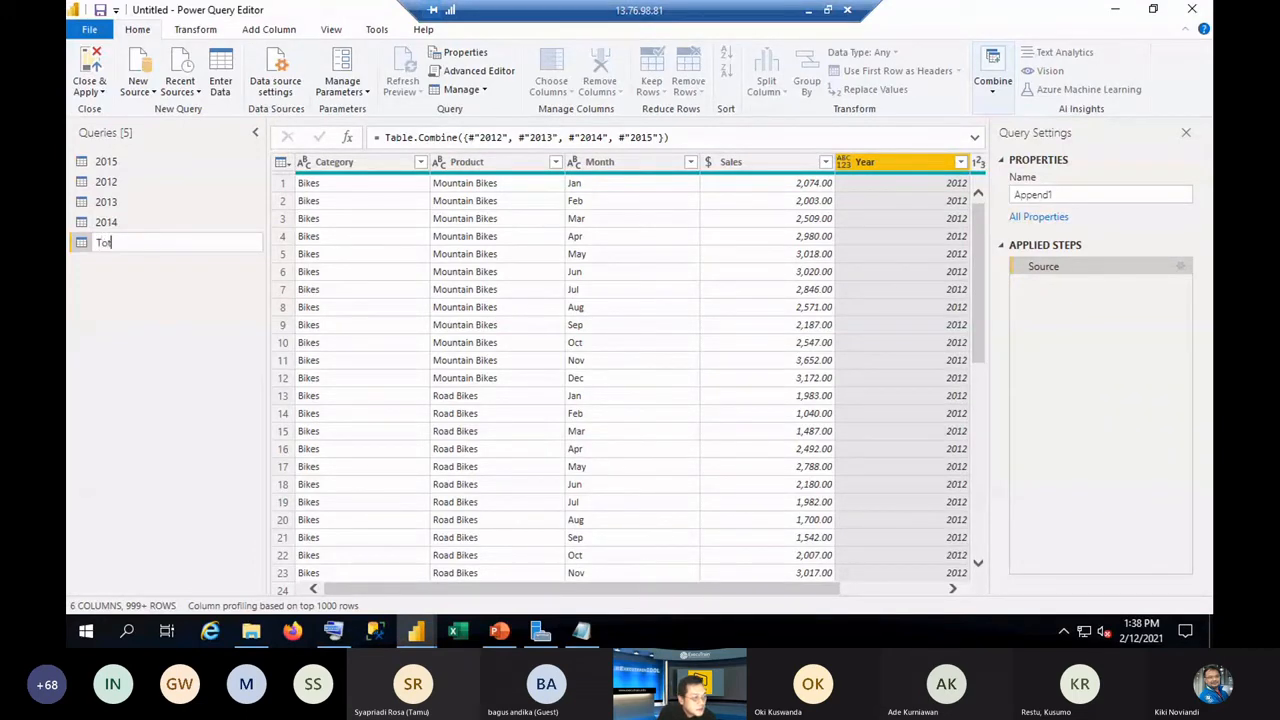
type("Total")
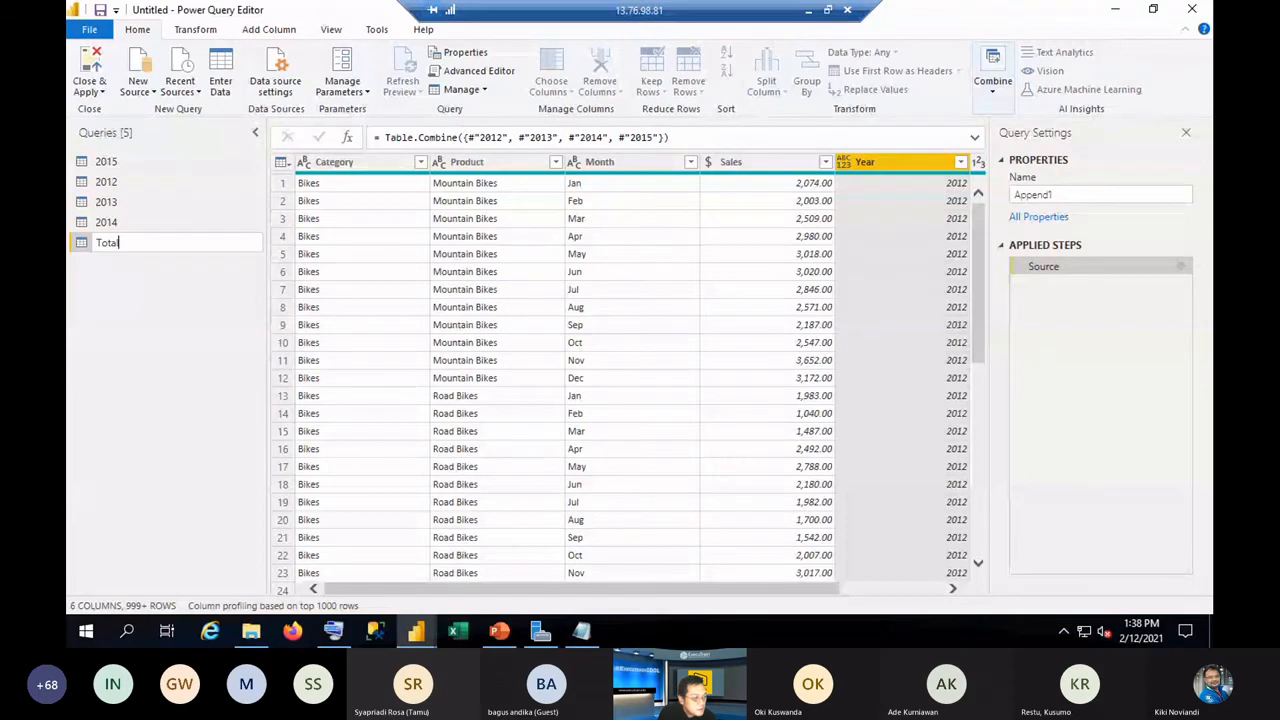
type("Sales")
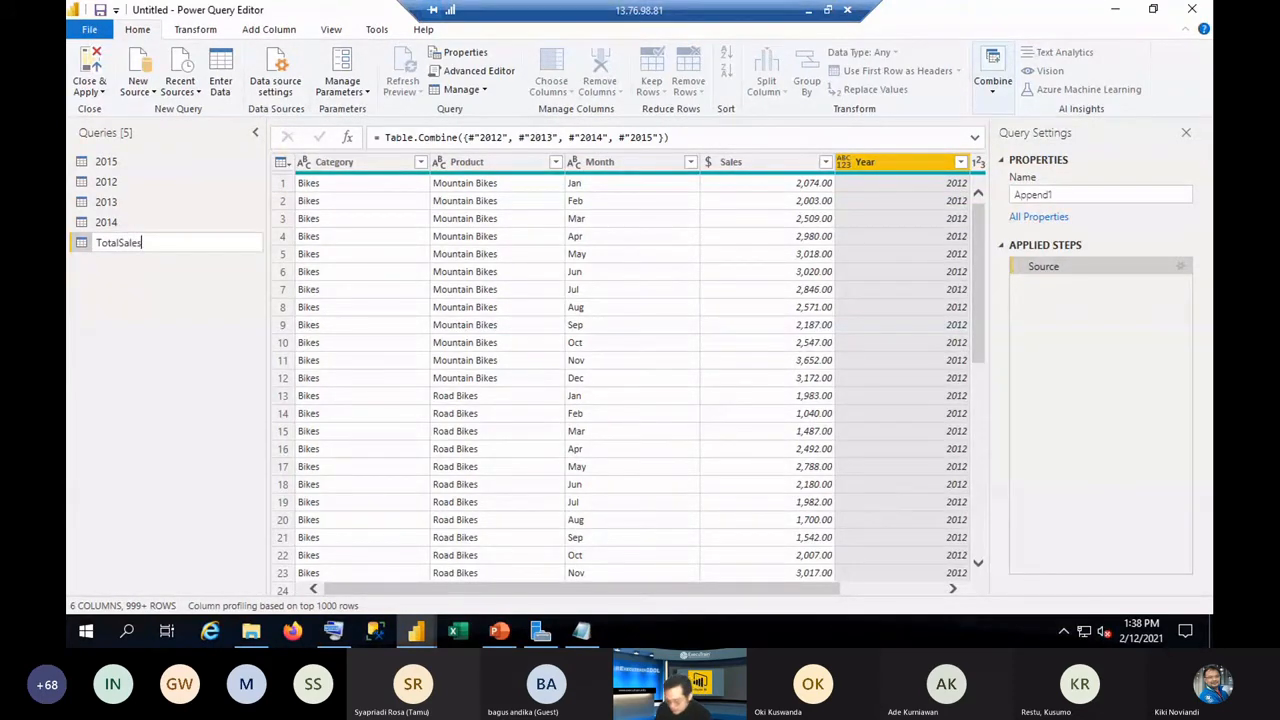
key("Return")
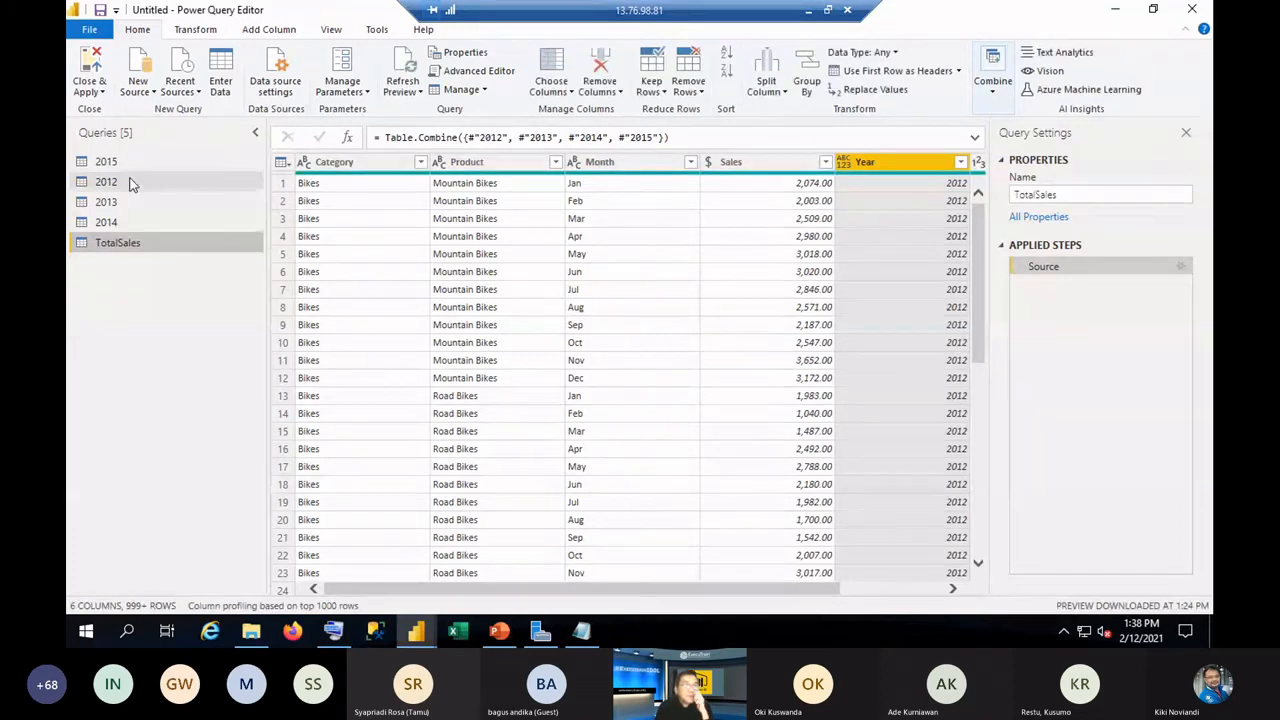
Disable loading of the 2014 query.
left_click(128, 163)
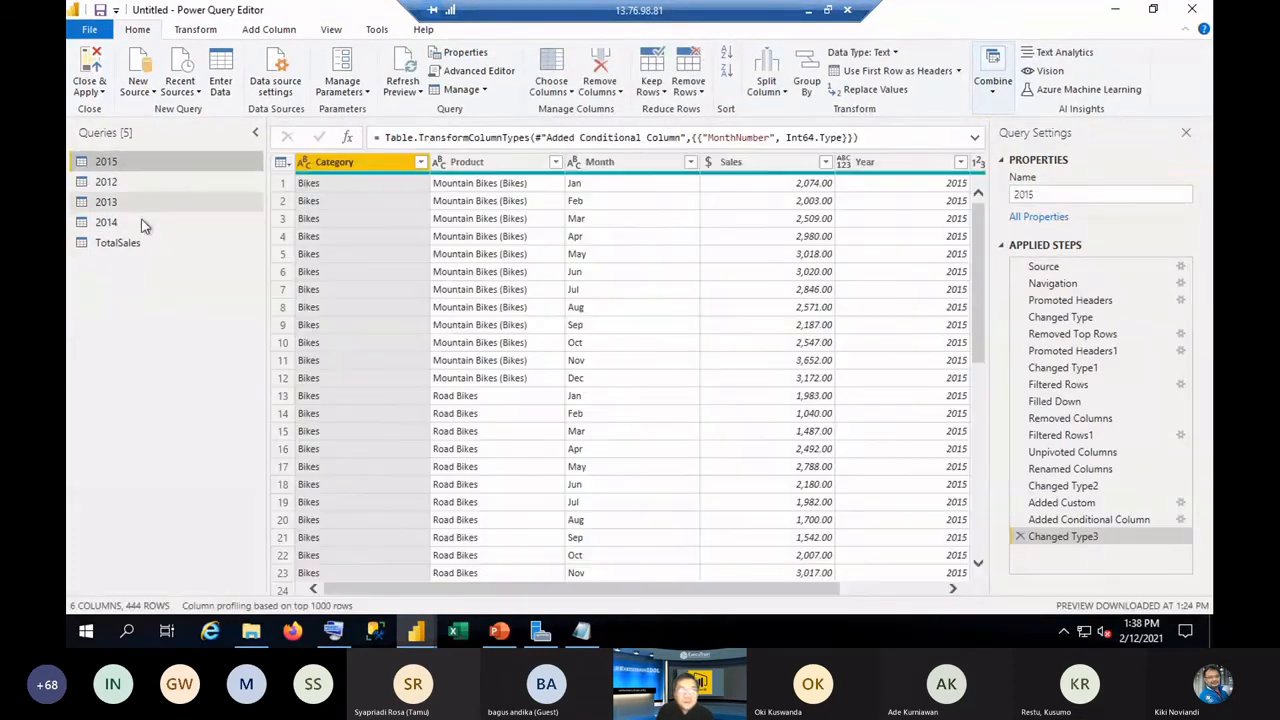
left_click(141, 223)
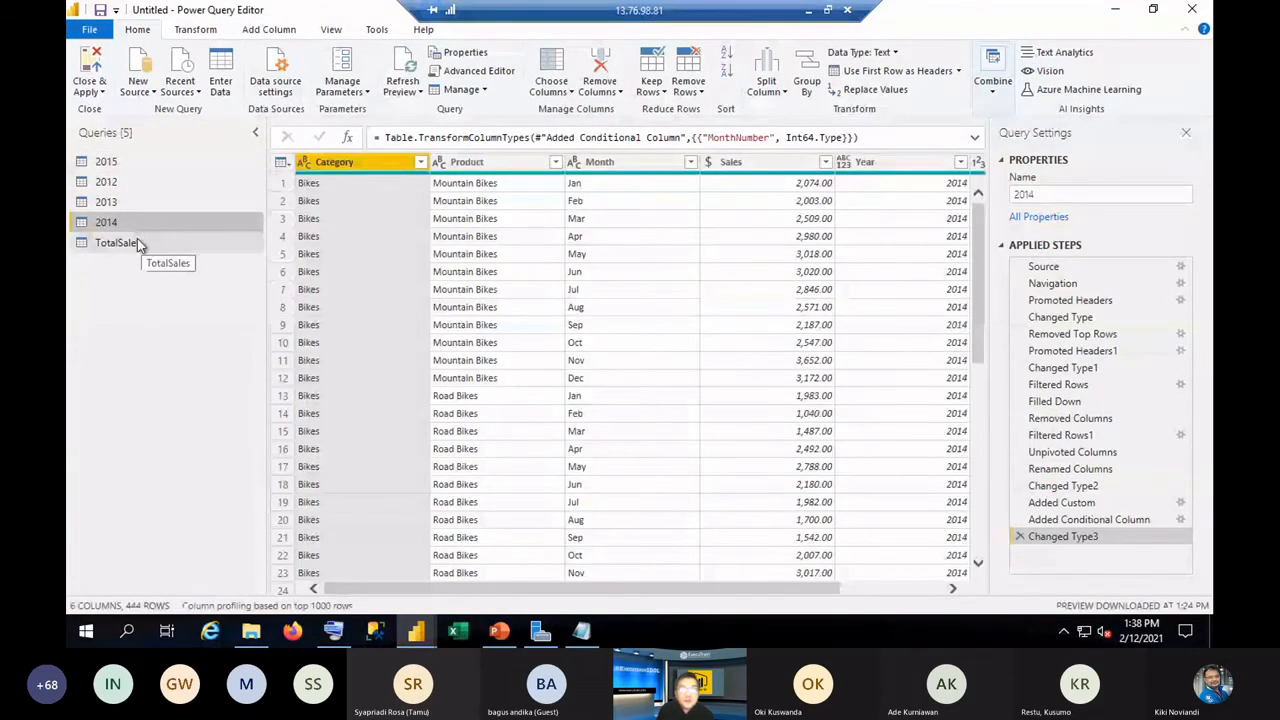
right_click(133, 219)
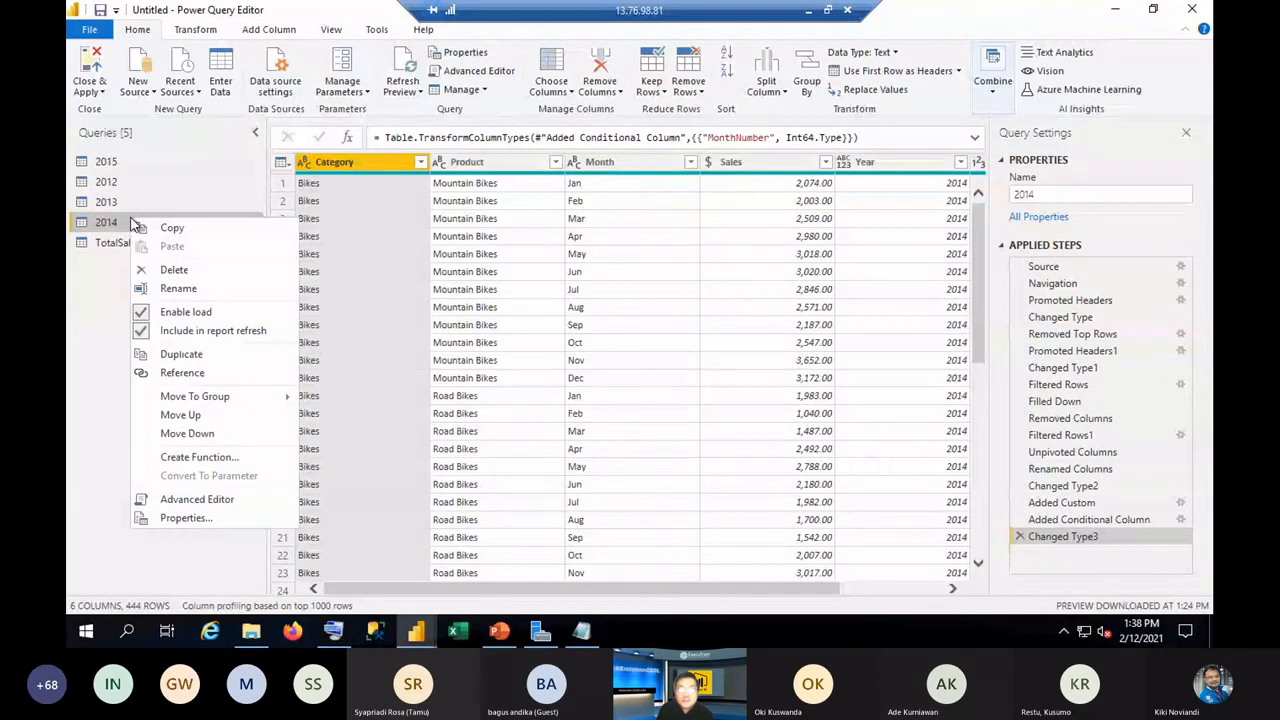
left_click(143, 314)
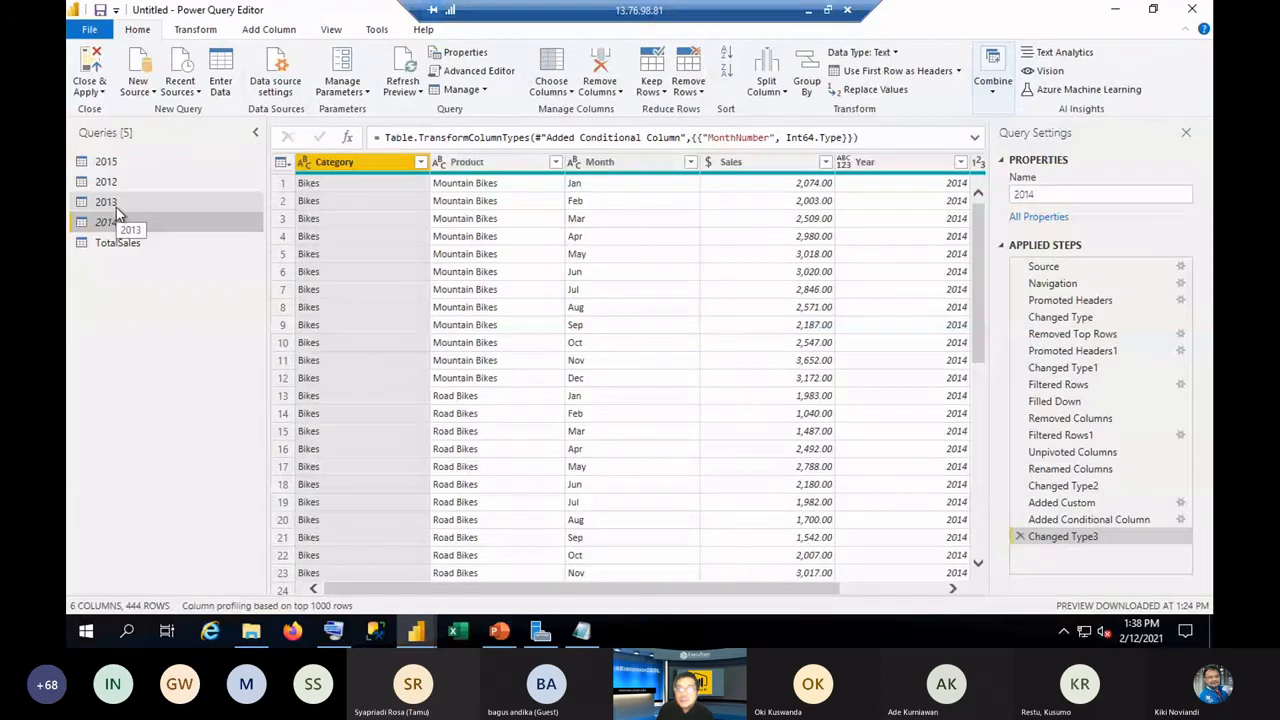
Disable loading of the 2013, 2012 and 2015 queries.
left_click(116, 207)
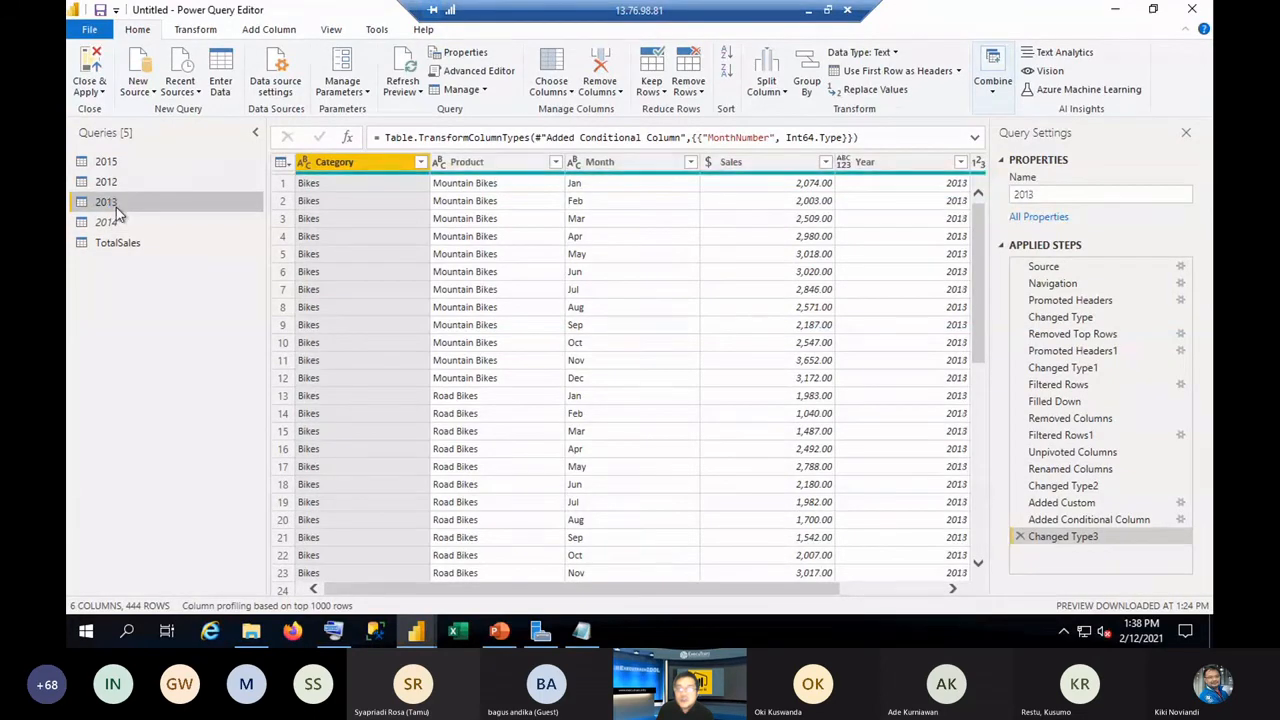
right_click(116, 207)
left_click(183, 302)
left_click(117, 188)
right_click(118, 190)
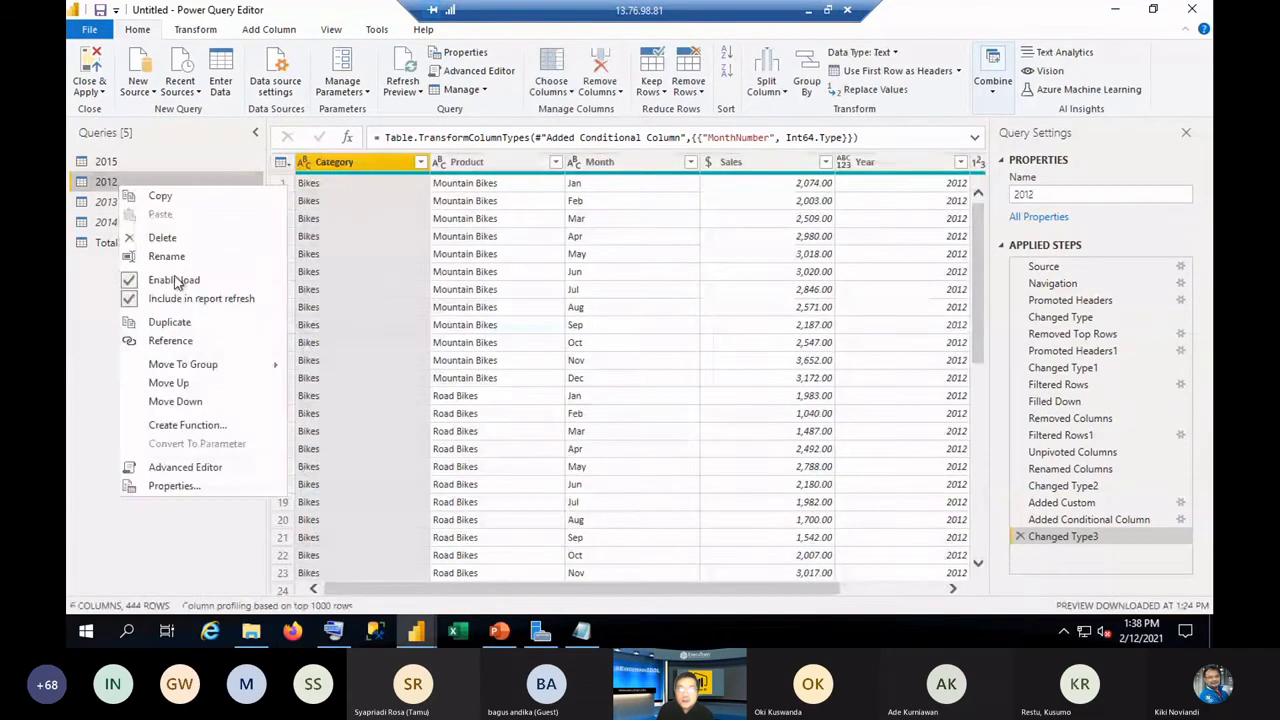
left_click(182, 285)
left_click(118, 163)
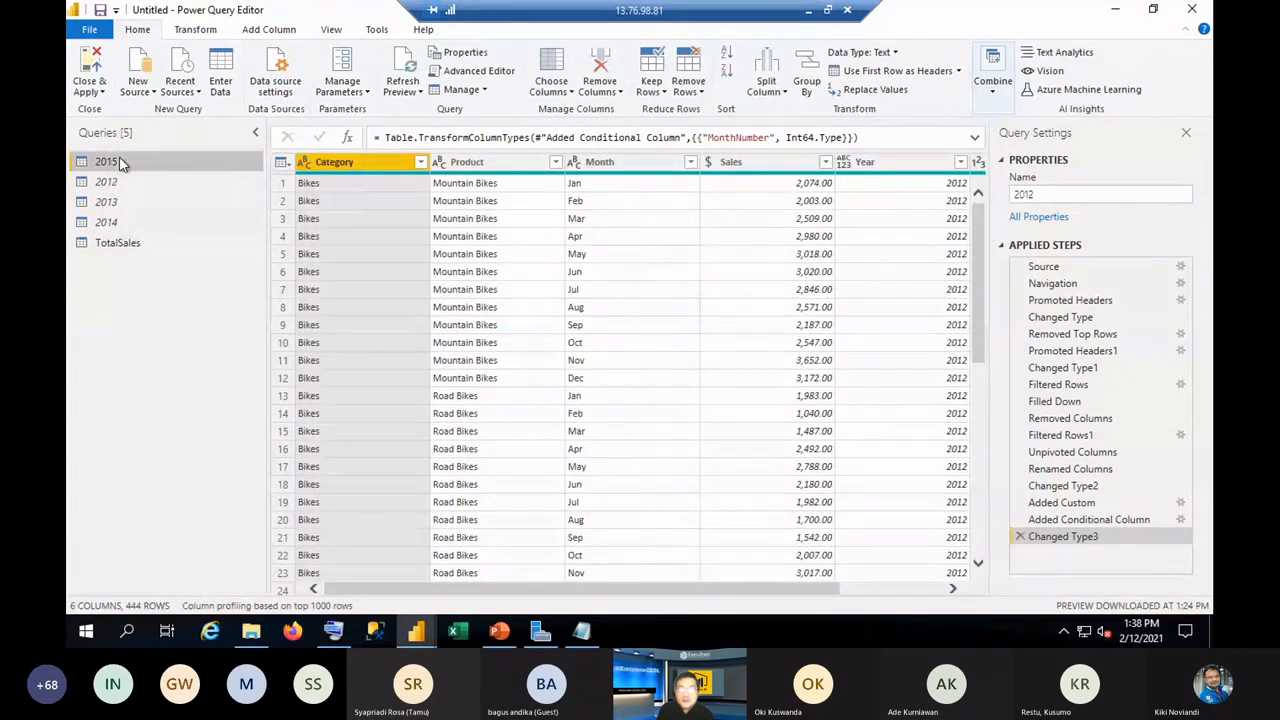
right_click(118, 163)
left_click(176, 253)
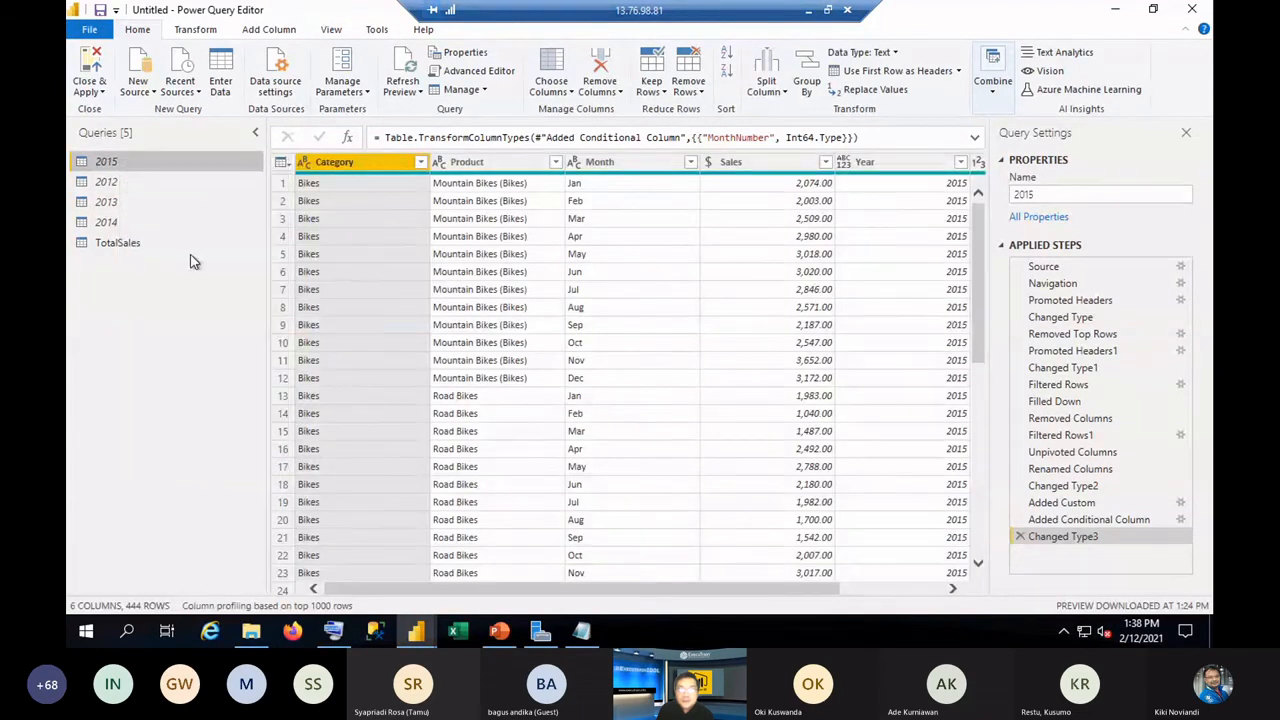
Review the load settings of the yearly queries, and apply the query changes while closing the query editor.
left_click(110, 222)
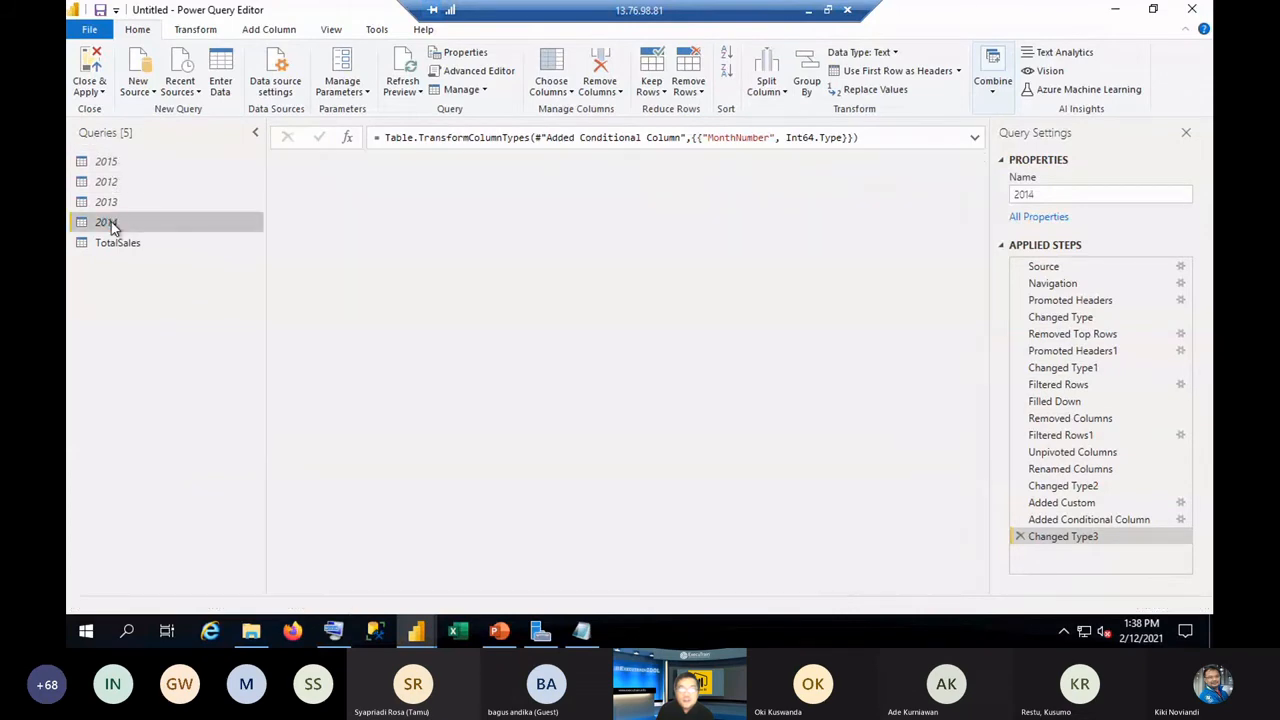
right_click(112, 224)
left_click(118, 204)
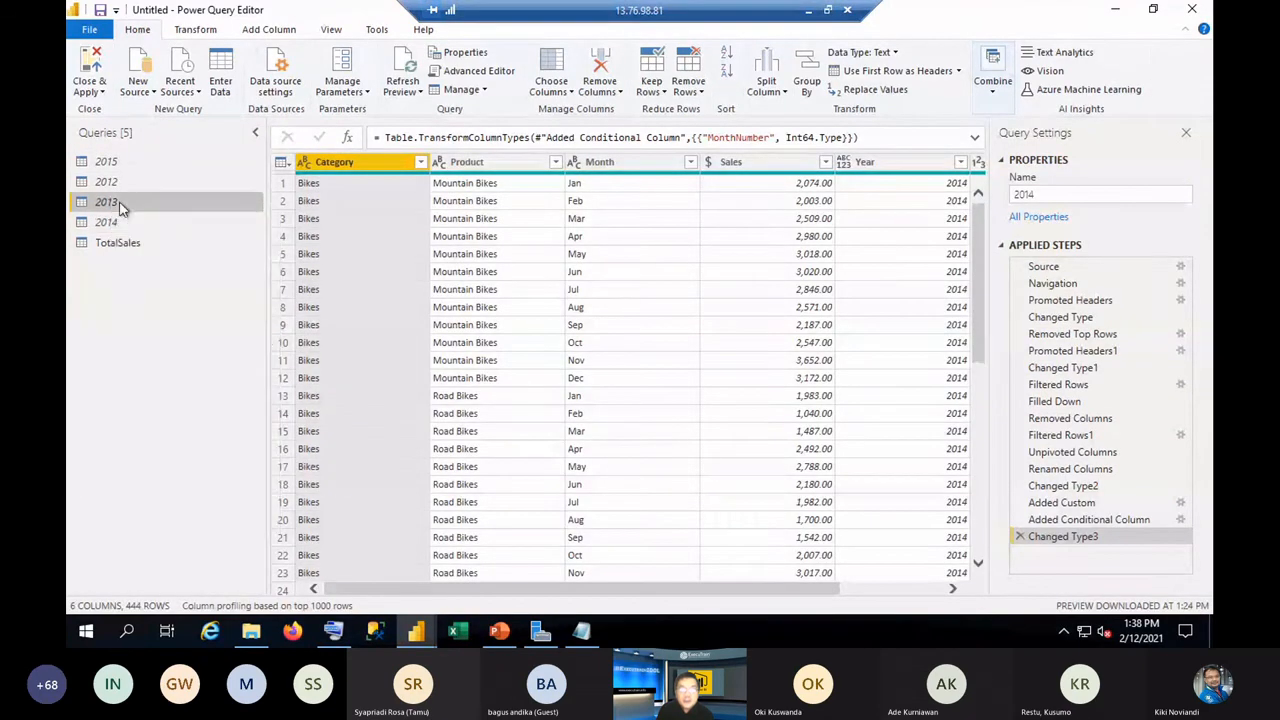
right_click(118, 204)
left_click(177, 293)
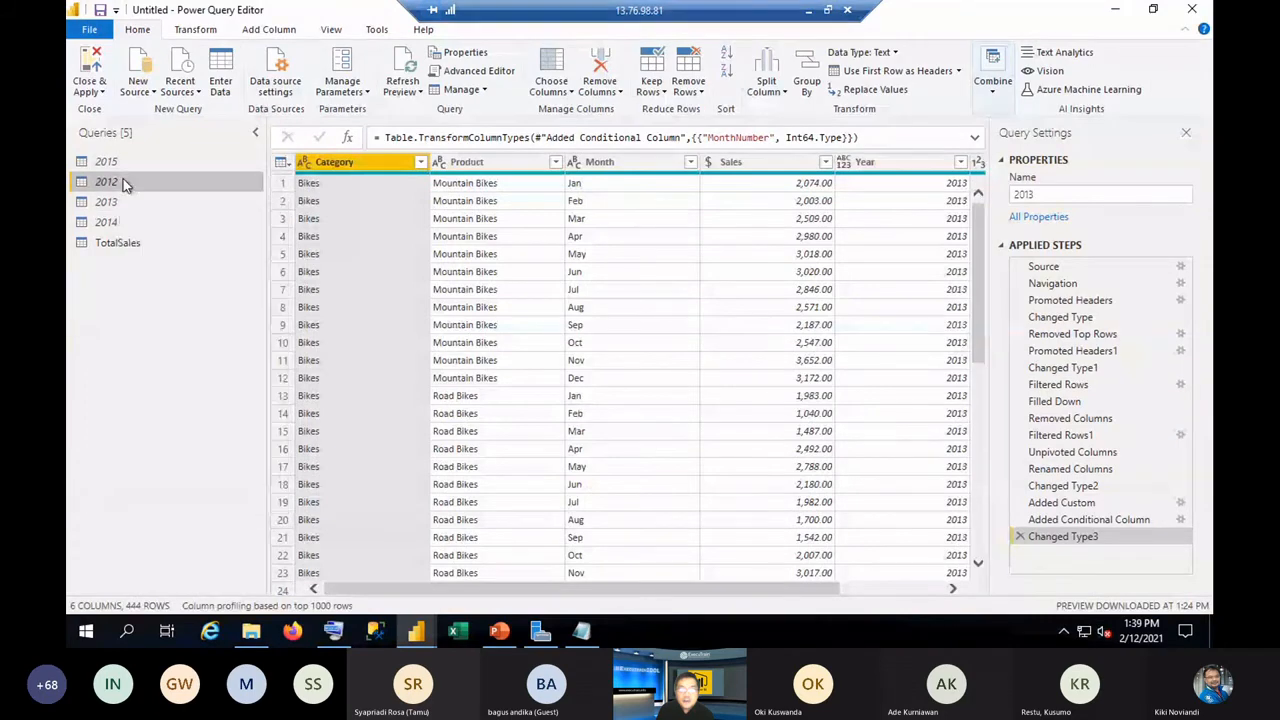
left_click(125, 183)
left_click(118, 162)
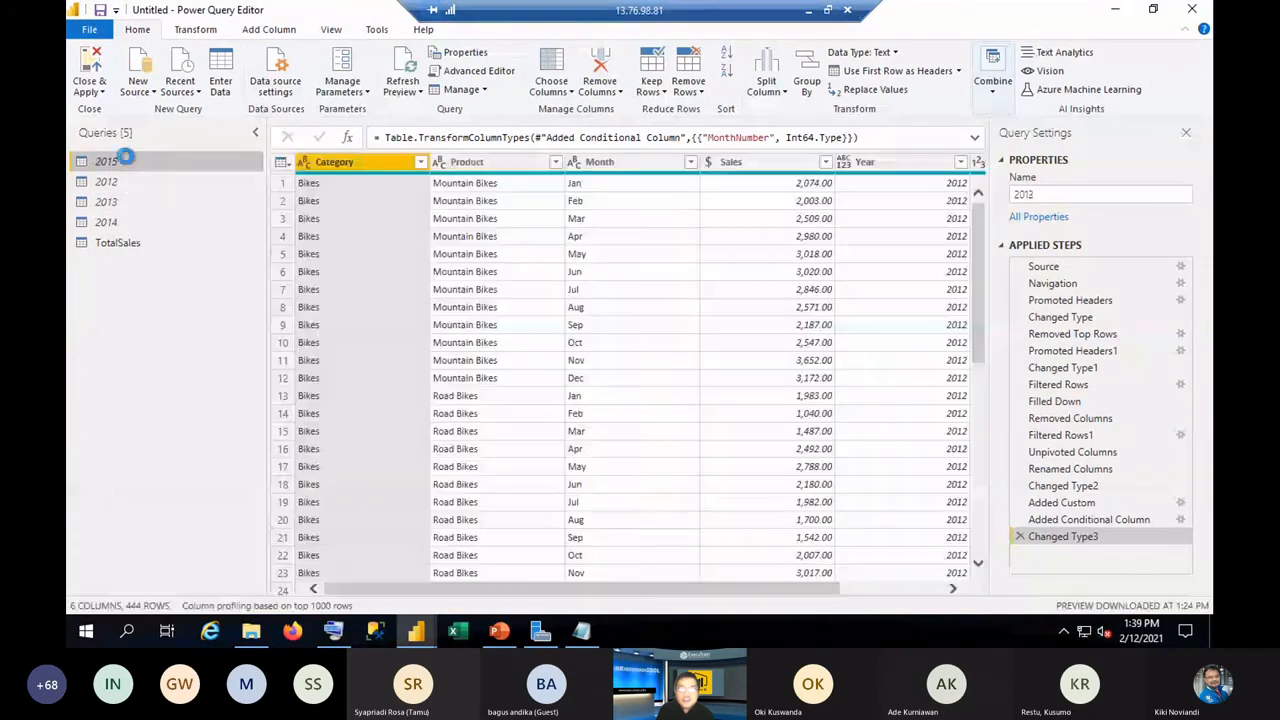
left_click(97, 92)
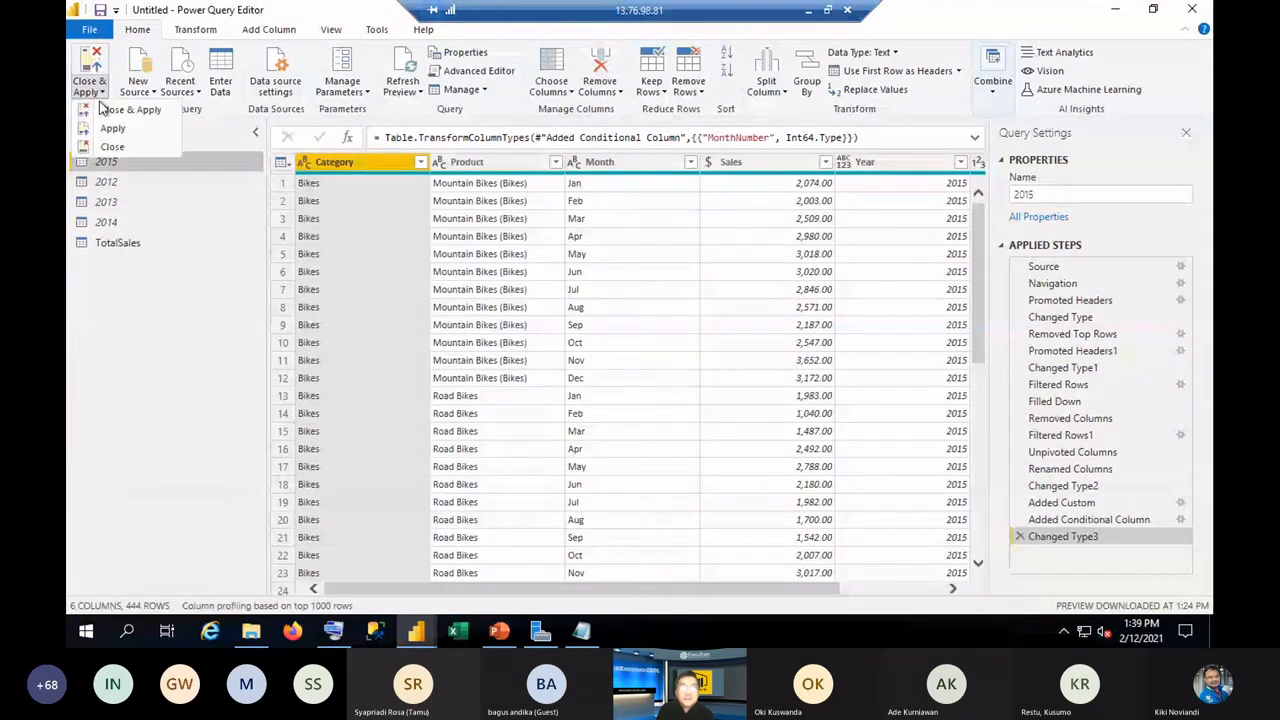
left_click(112, 146)
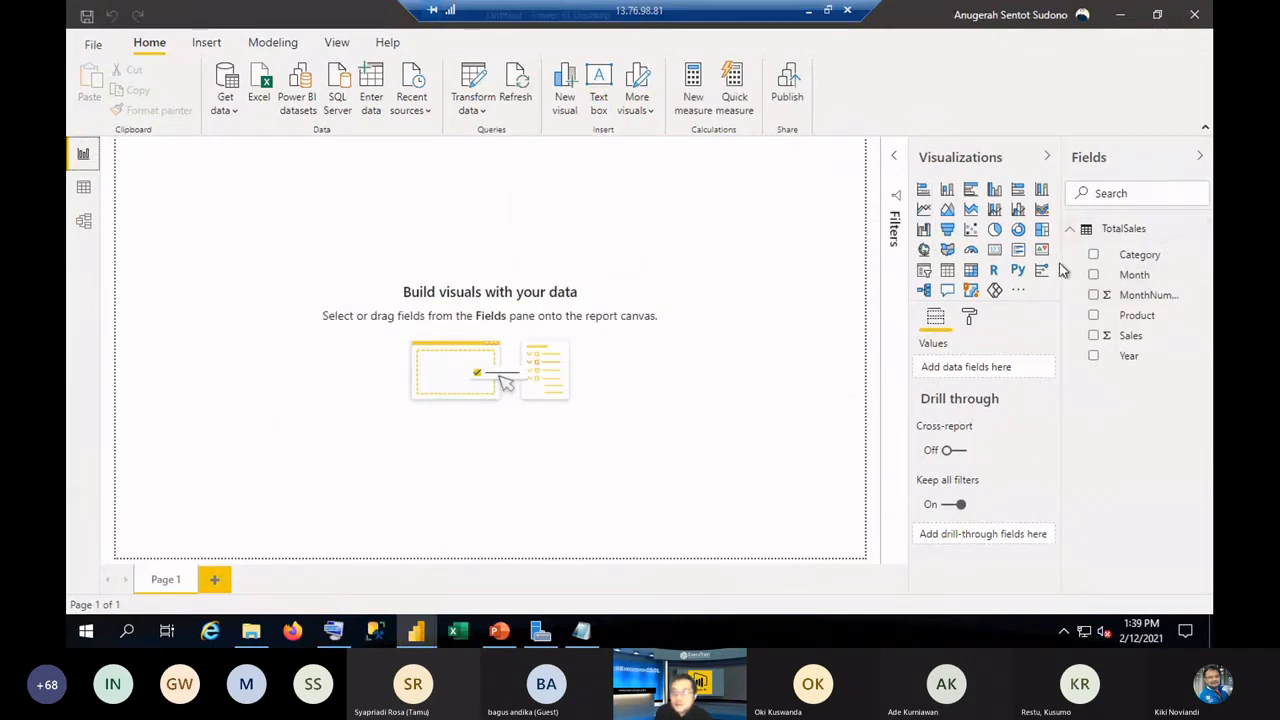
Insert a clustered column chart and enlarge it to fill the width of the report page.
left_click(995, 195)
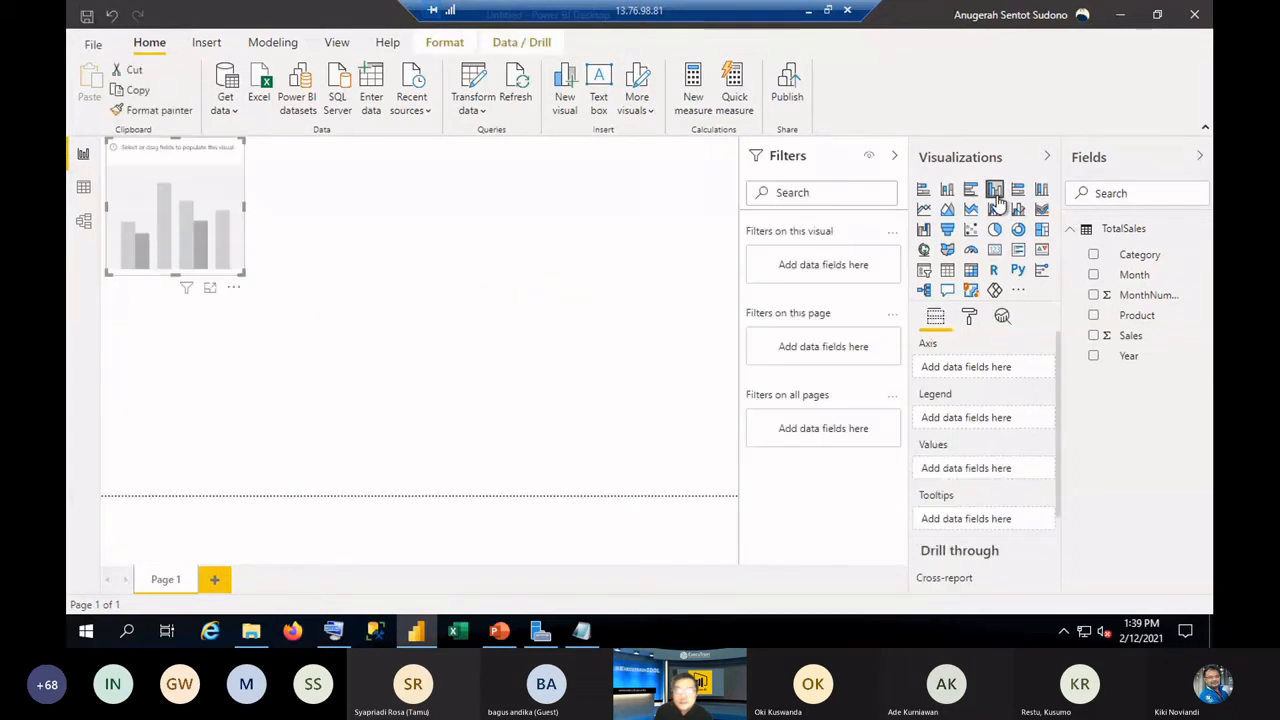
left_click_drag(246, 277, 800, 505)
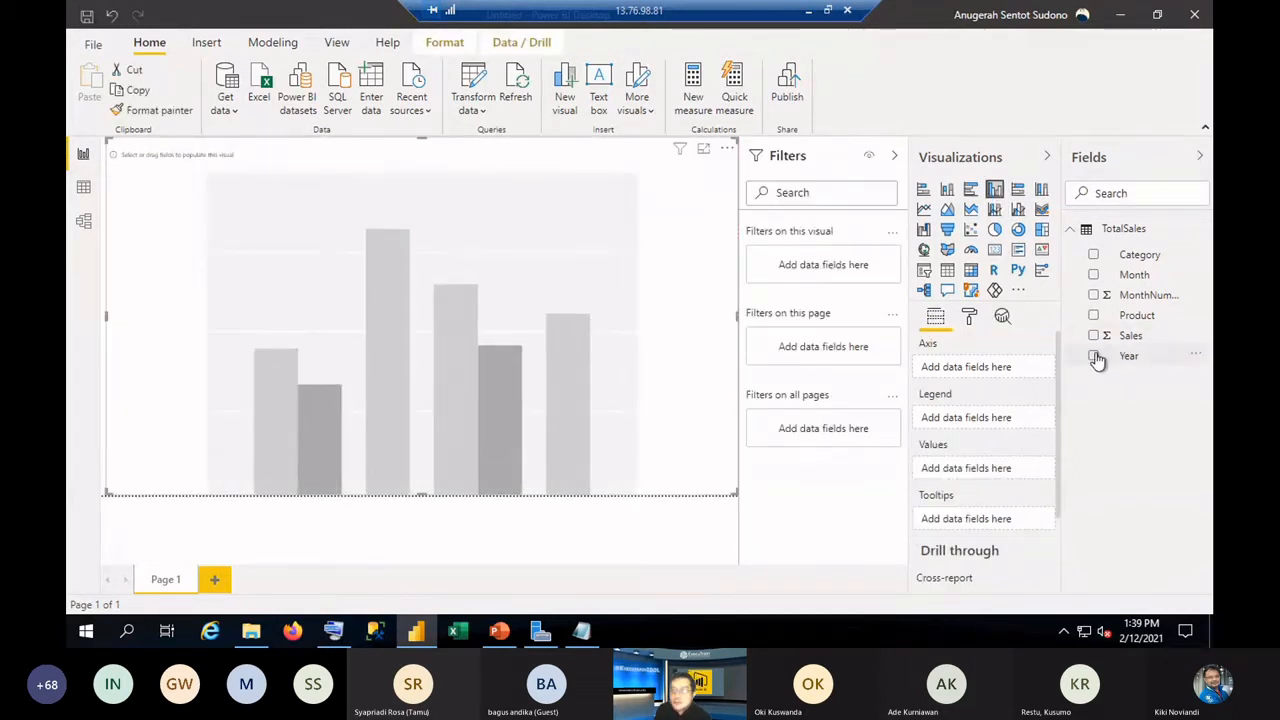
left_click_drag(1063, 340, 1040, 340)
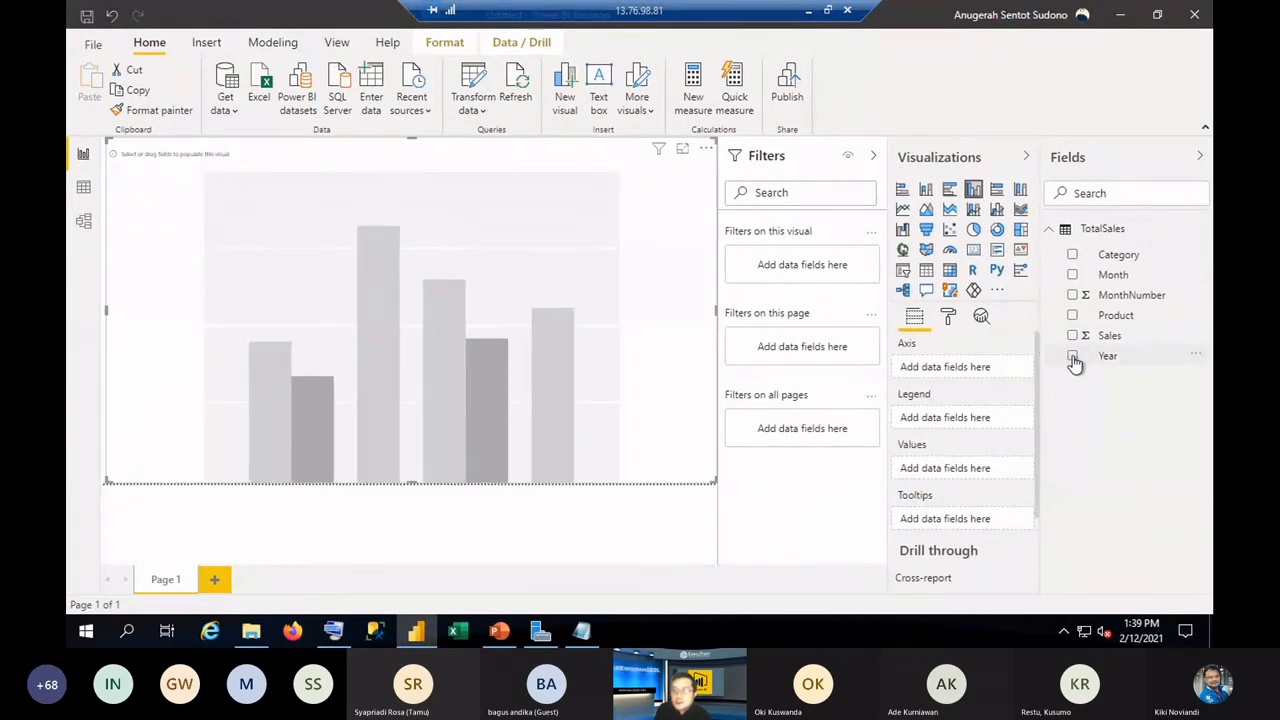
Assign Year and MonthNumber to the column chart's axis, Sales to its values and Product to its legend.
left_click(1073, 357)
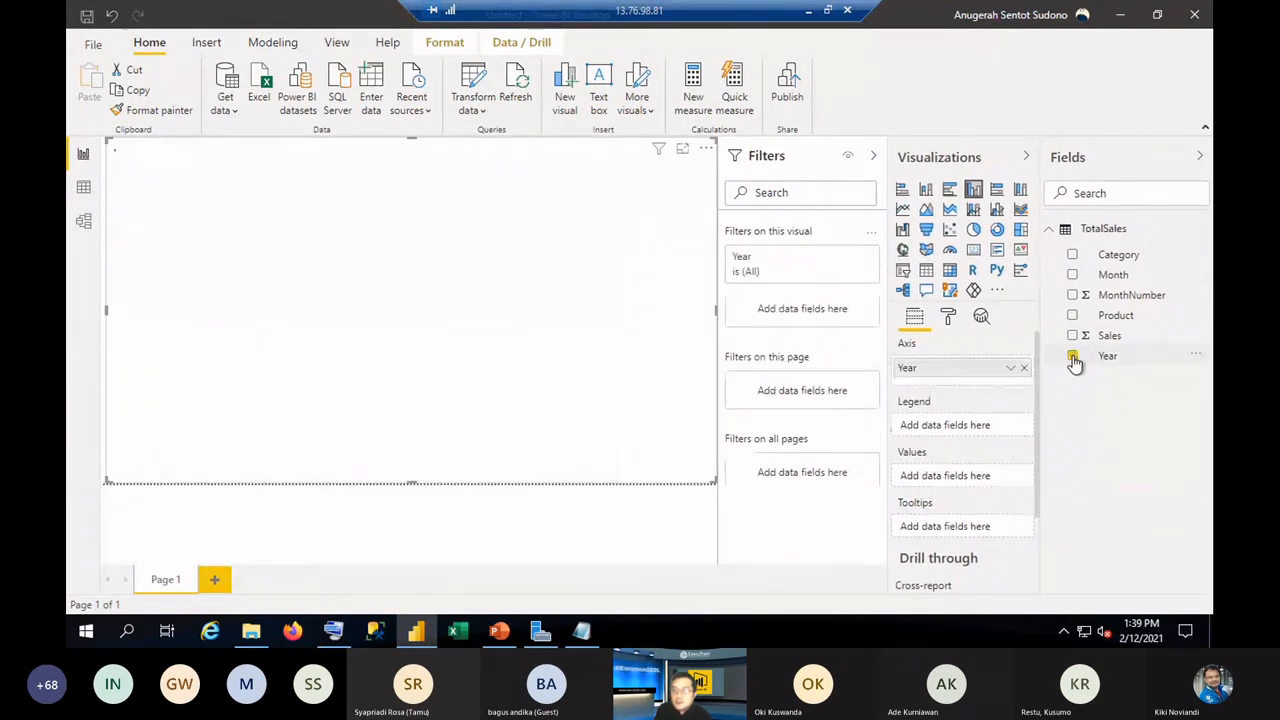
left_click(1073, 296)
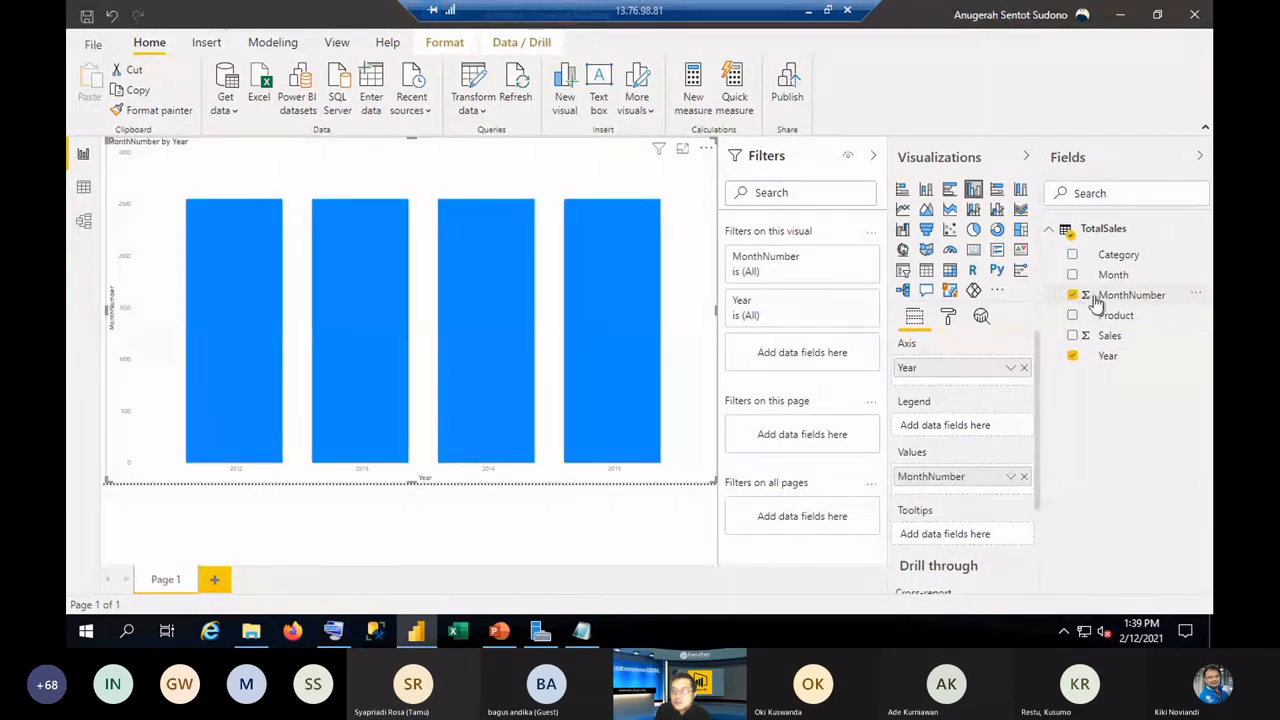
left_click_drag(1118, 338, 1092, 398)
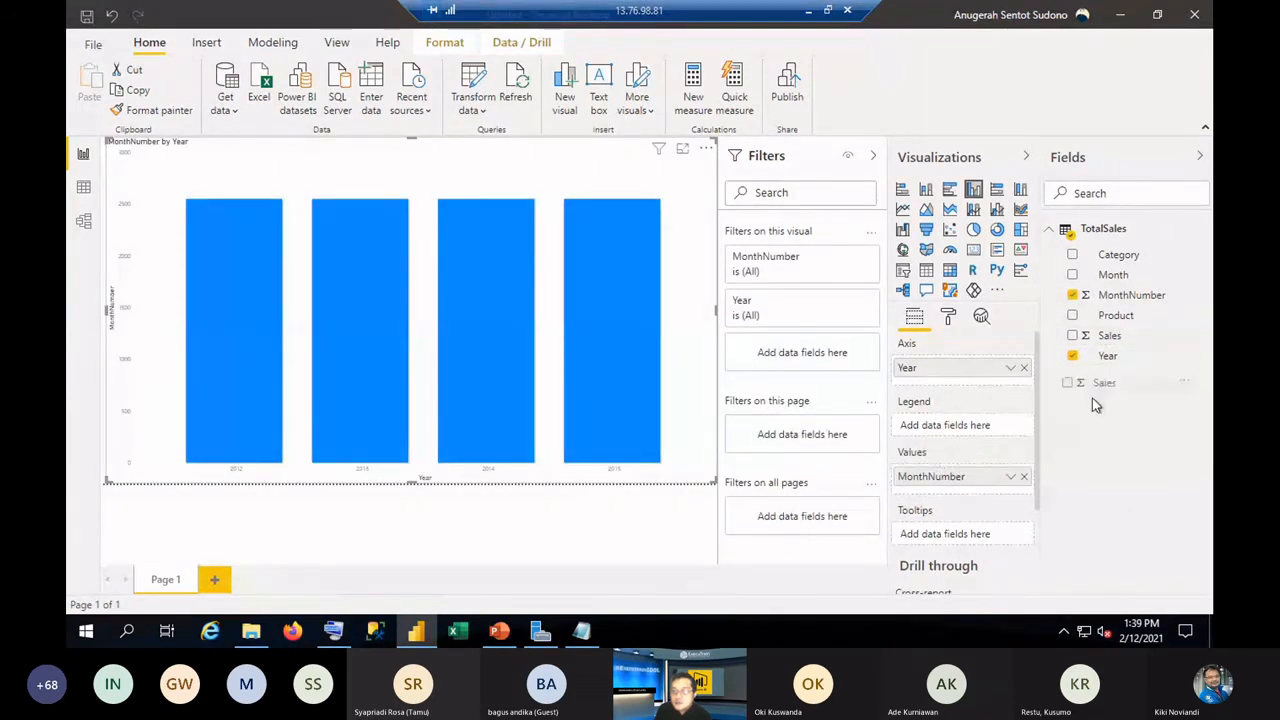
left_click_drag(970, 483, 968, 387)
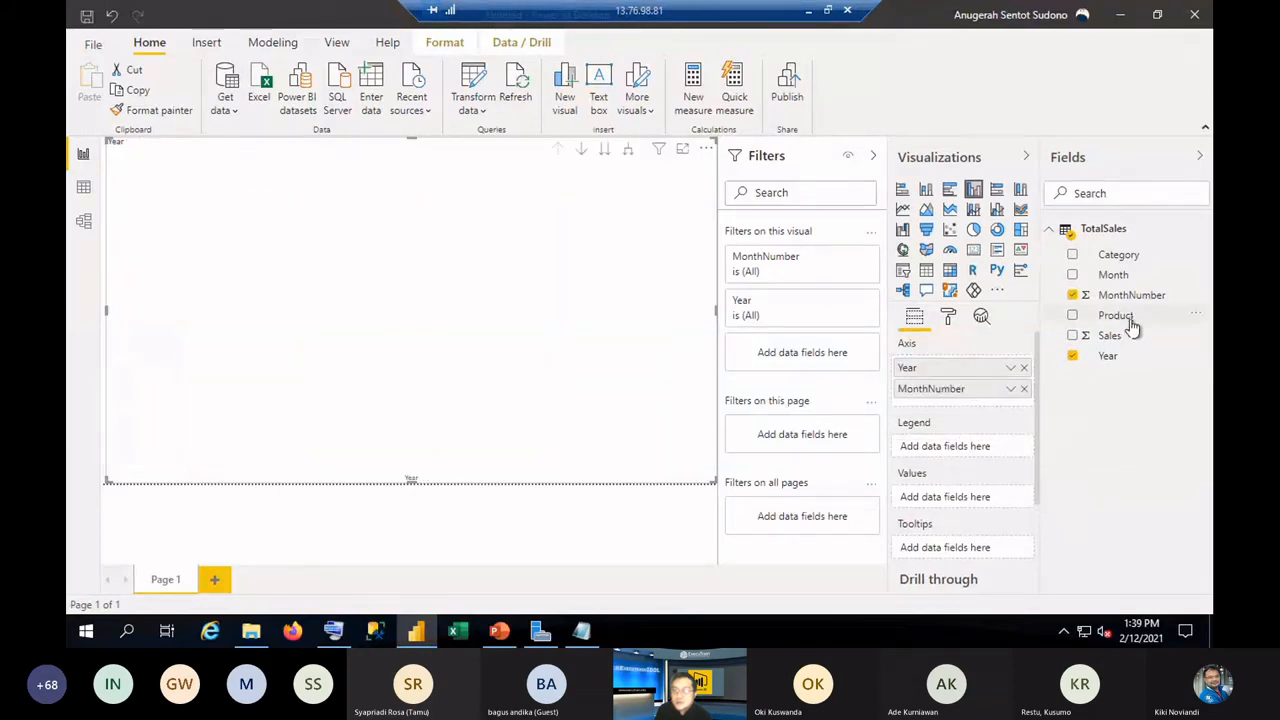
left_click_drag(1110, 338, 978, 503)
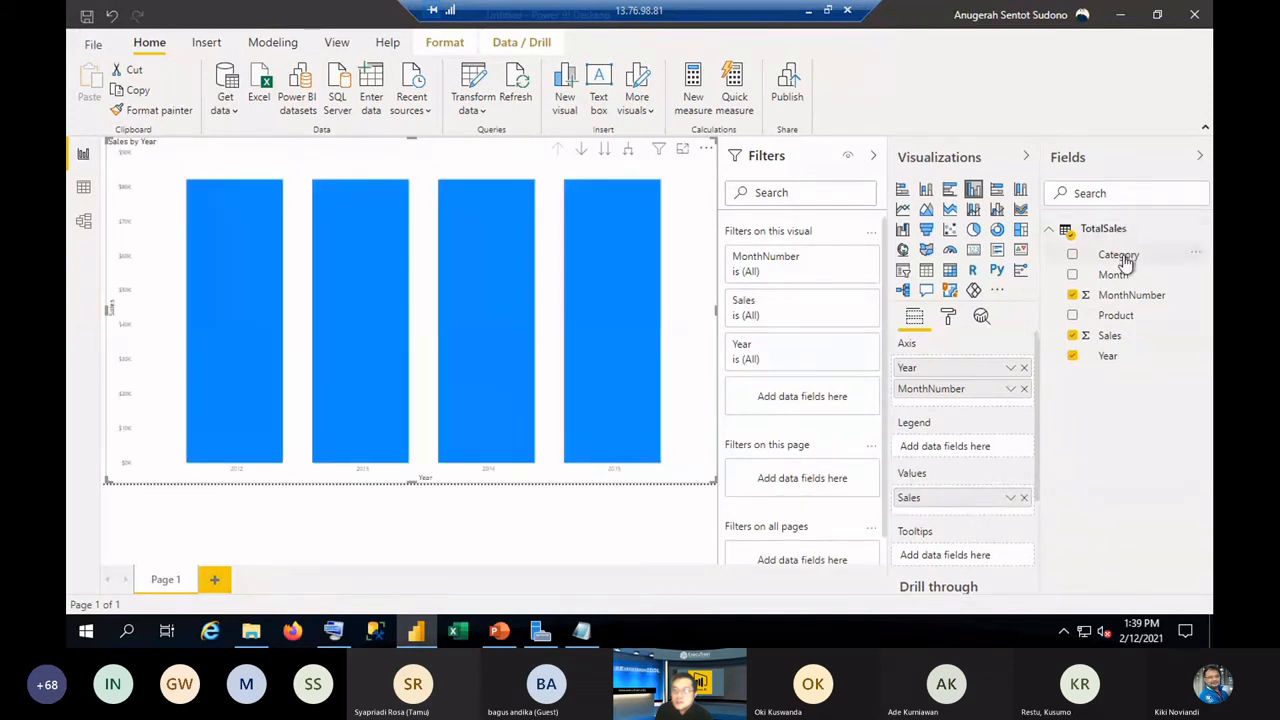
left_click_drag(1131, 326, 980, 449)
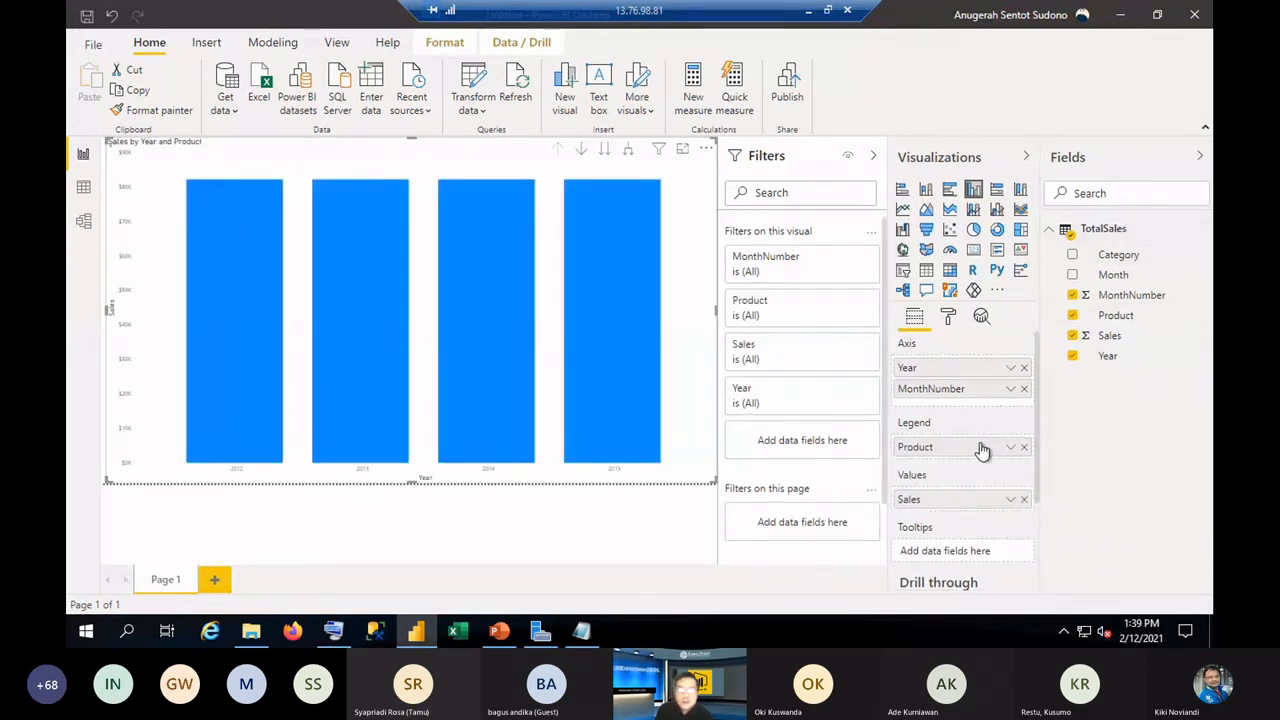
Collapse the Fields, Visualizations and Filters panes to leave more room for the chart.
left_click(1200, 157)
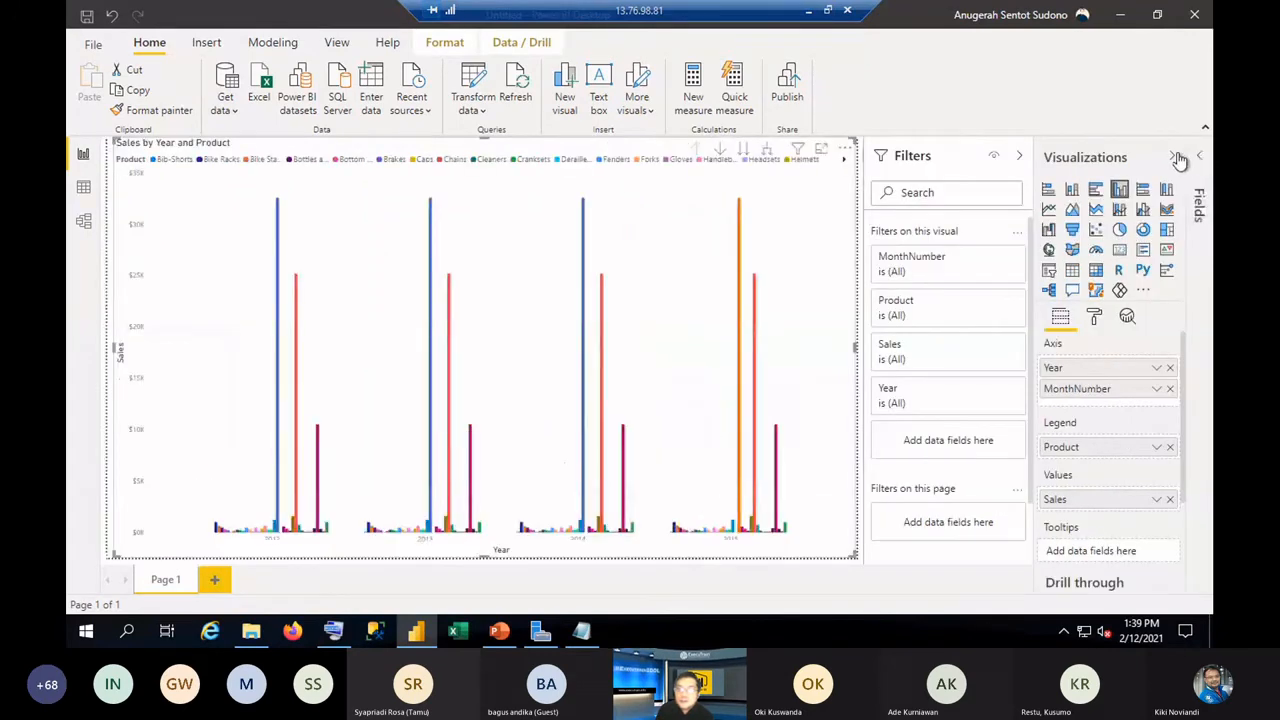
left_click(1176, 158)
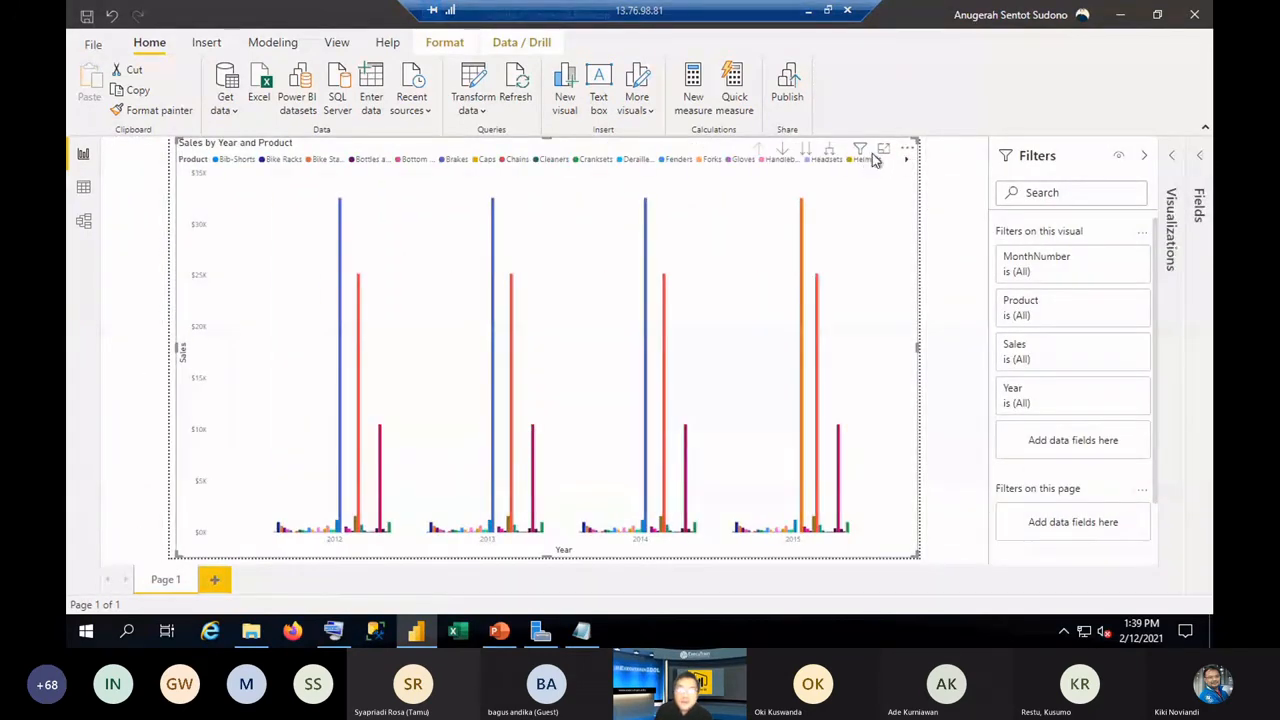
left_click(1144, 155)
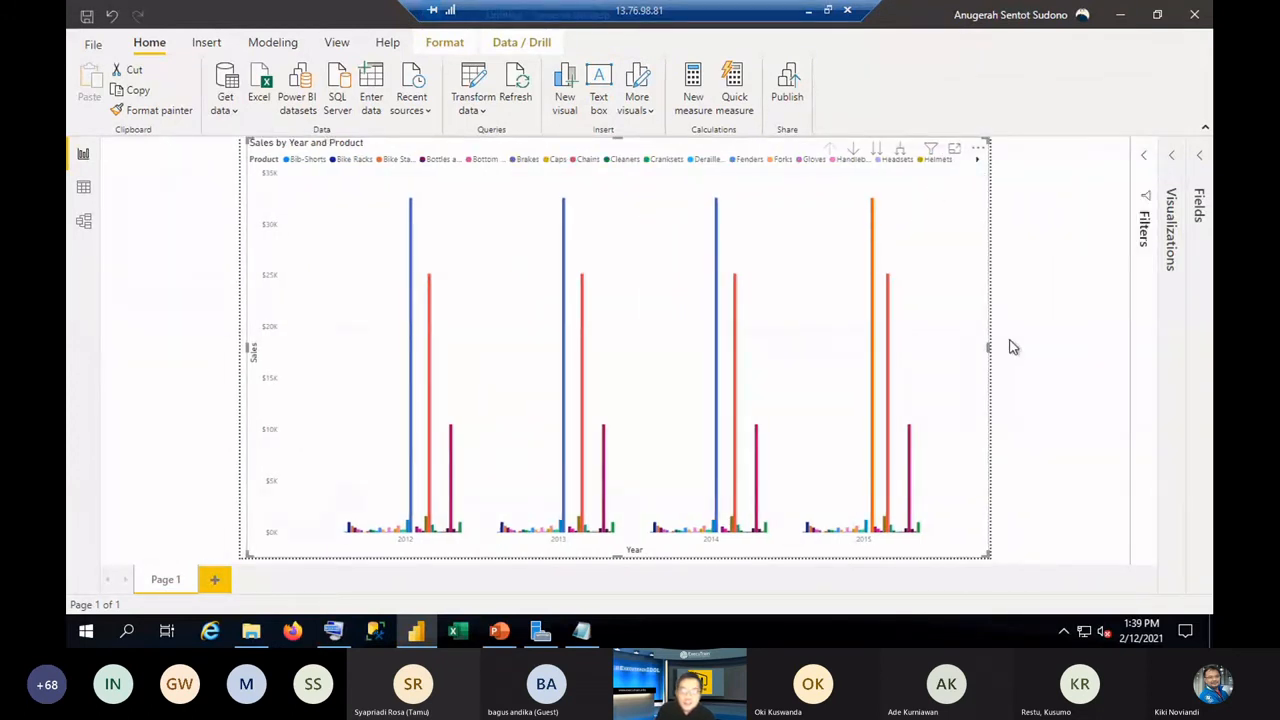
Use drill-down to view the MonthNumber level of 2014 in the chart, and drill back up to the years.
left_click(852, 150)
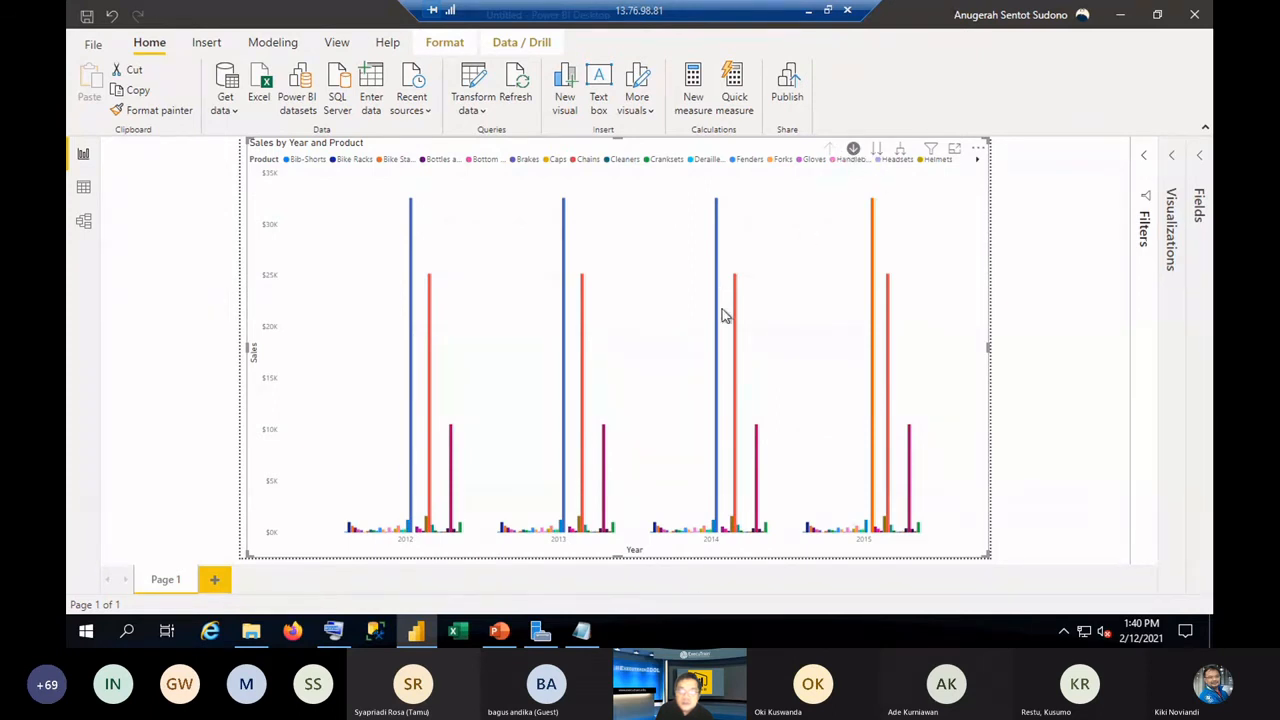
left_click(730, 418)
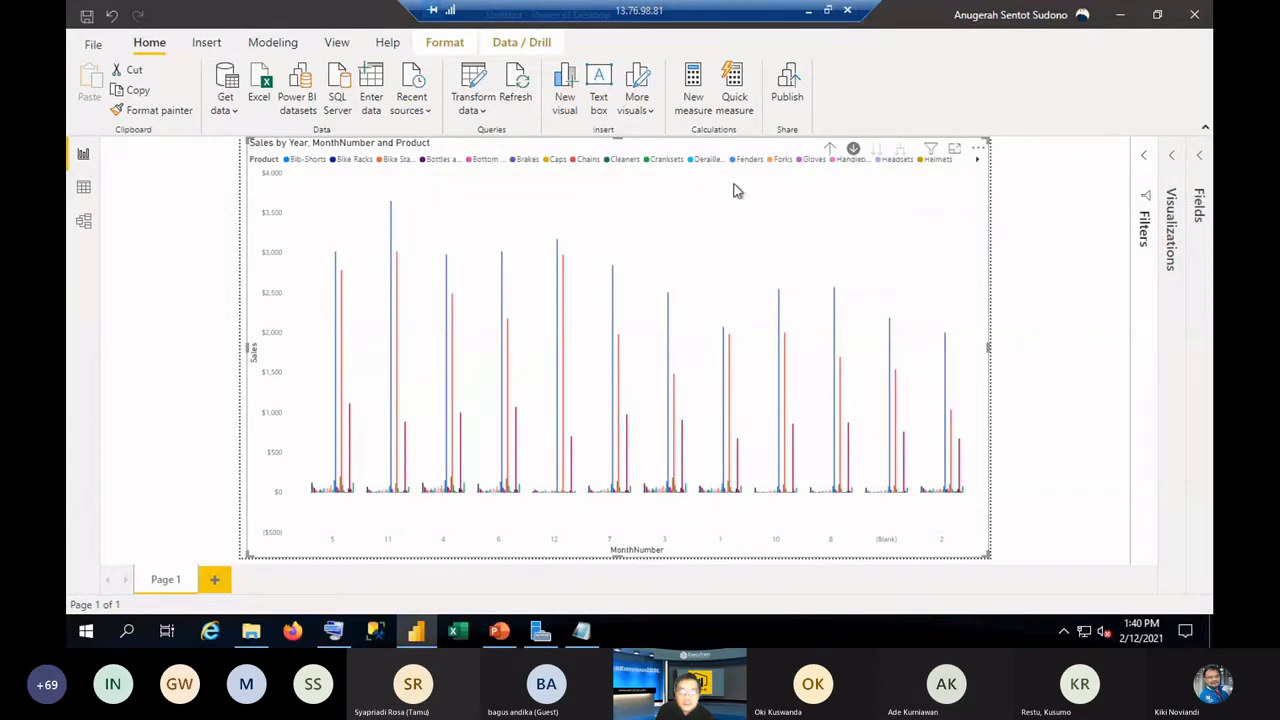
left_click(829, 150)
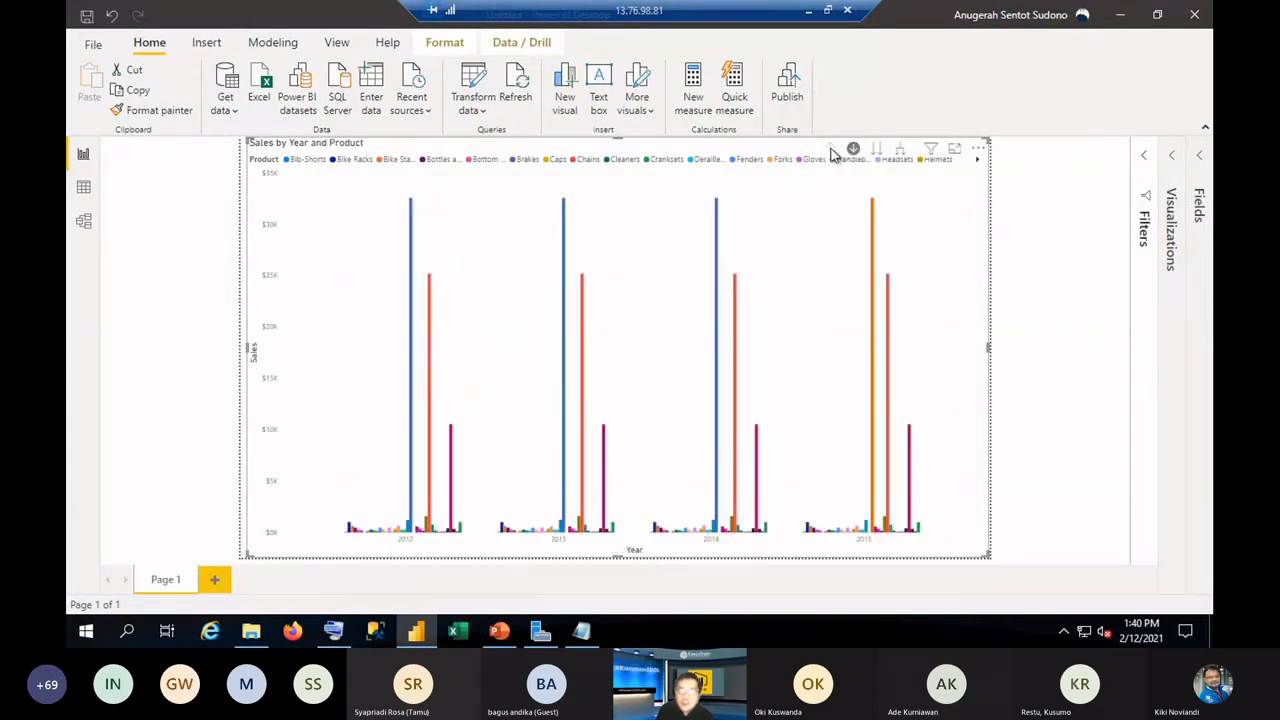
Set the Month column of the TotalSales table to sort by MonthNumber.
left_click(83, 189)
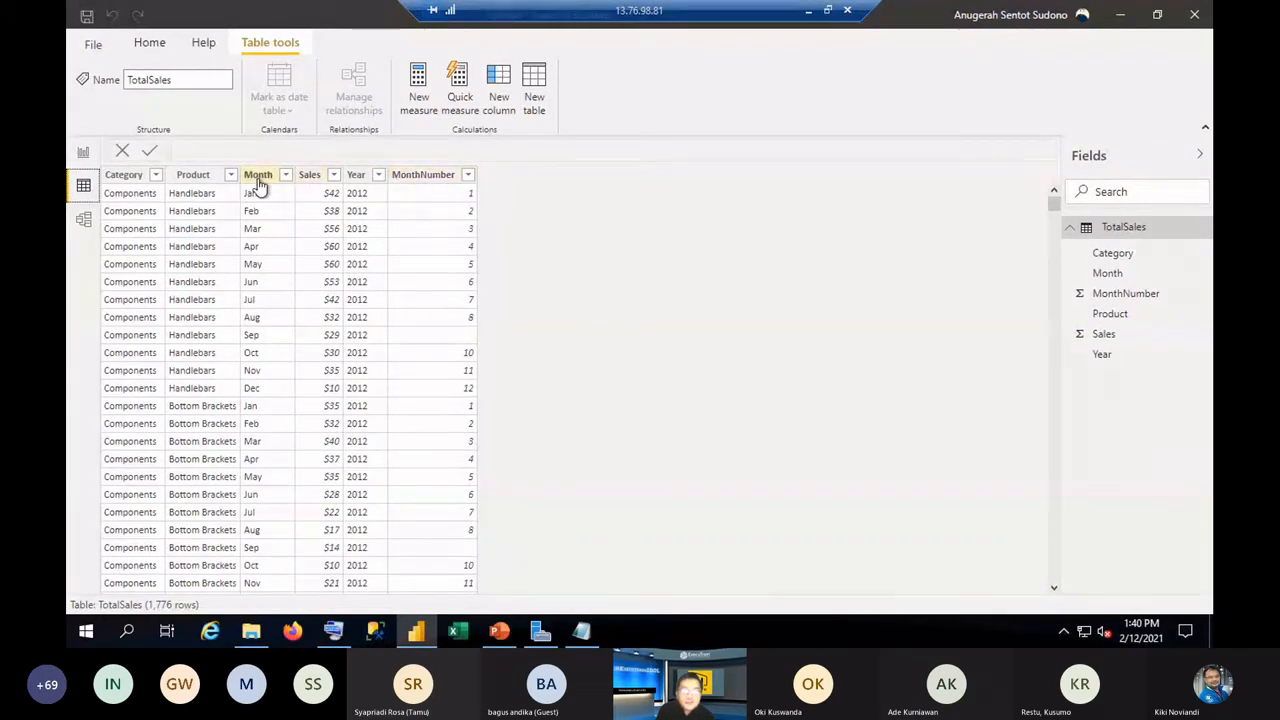
left_click(432, 178)
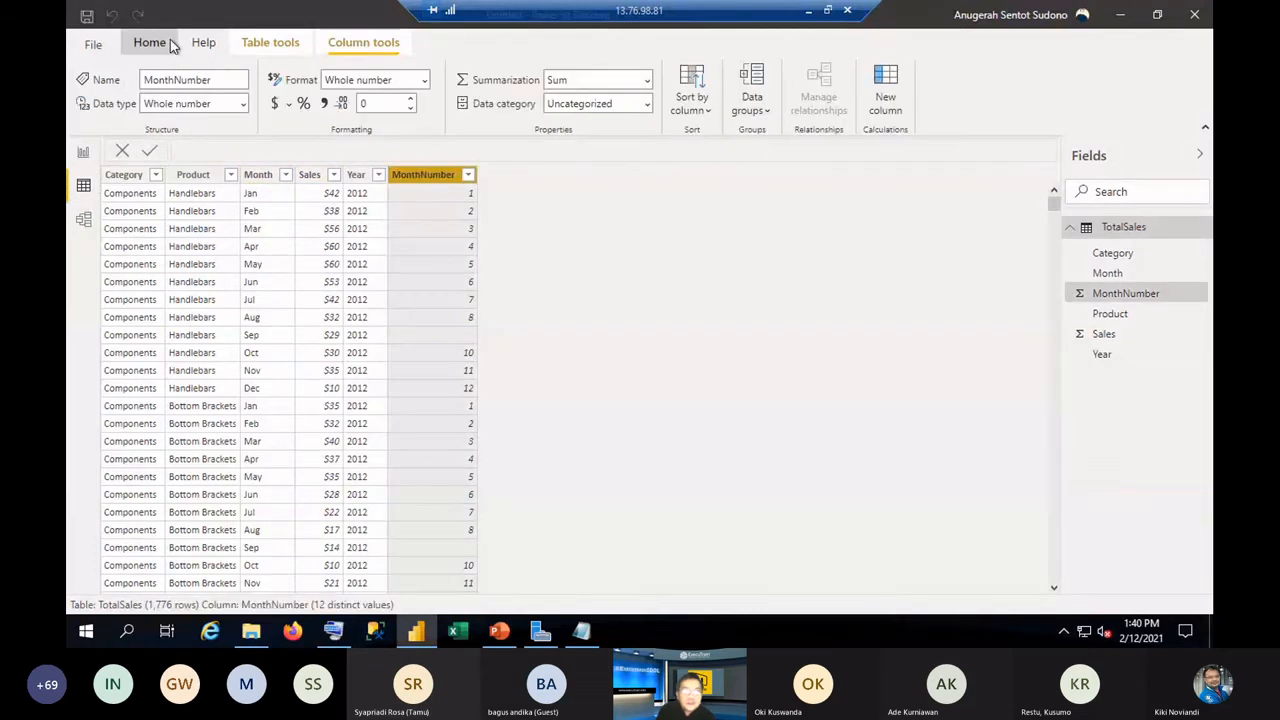
left_click(152, 43)
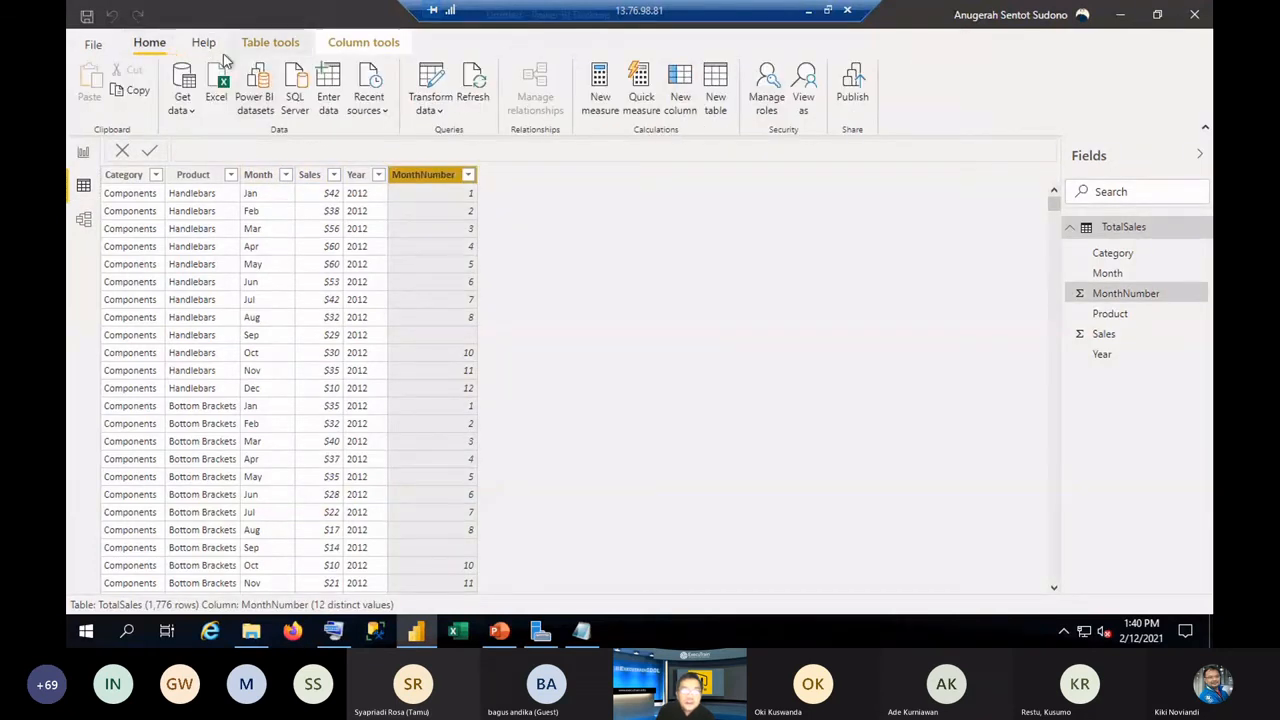
left_click(370, 42)
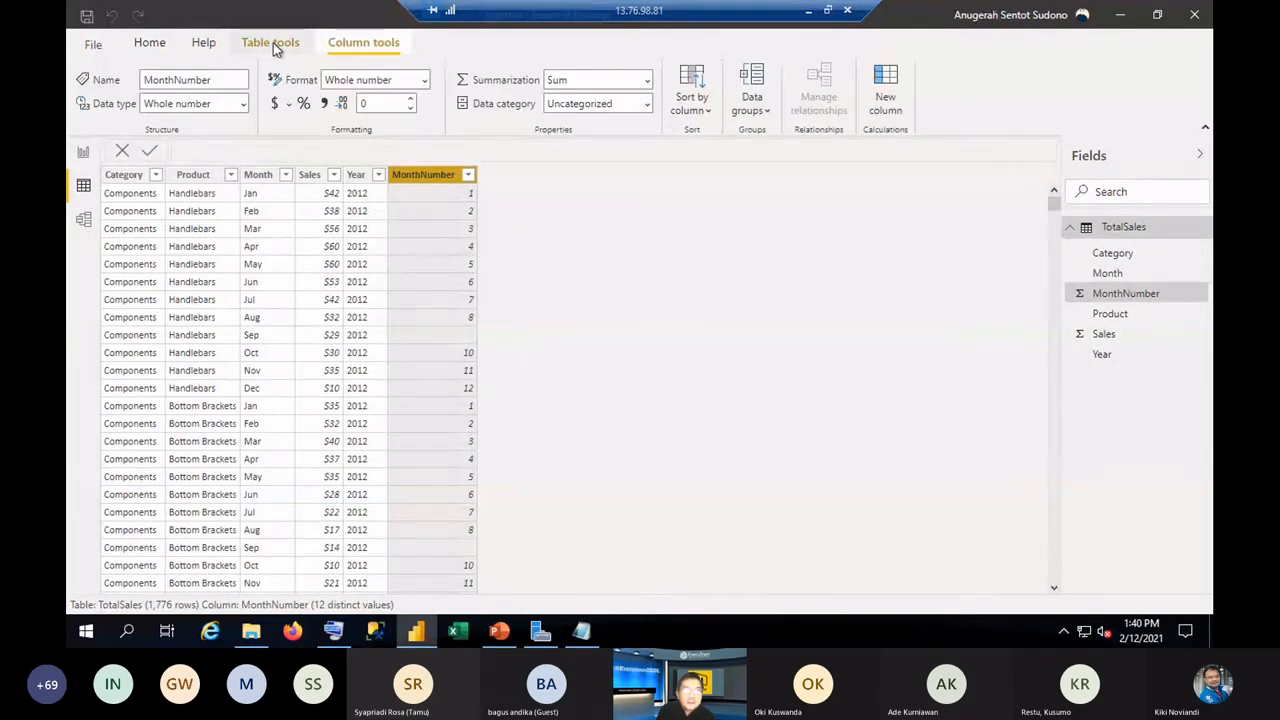
left_click(266, 178)
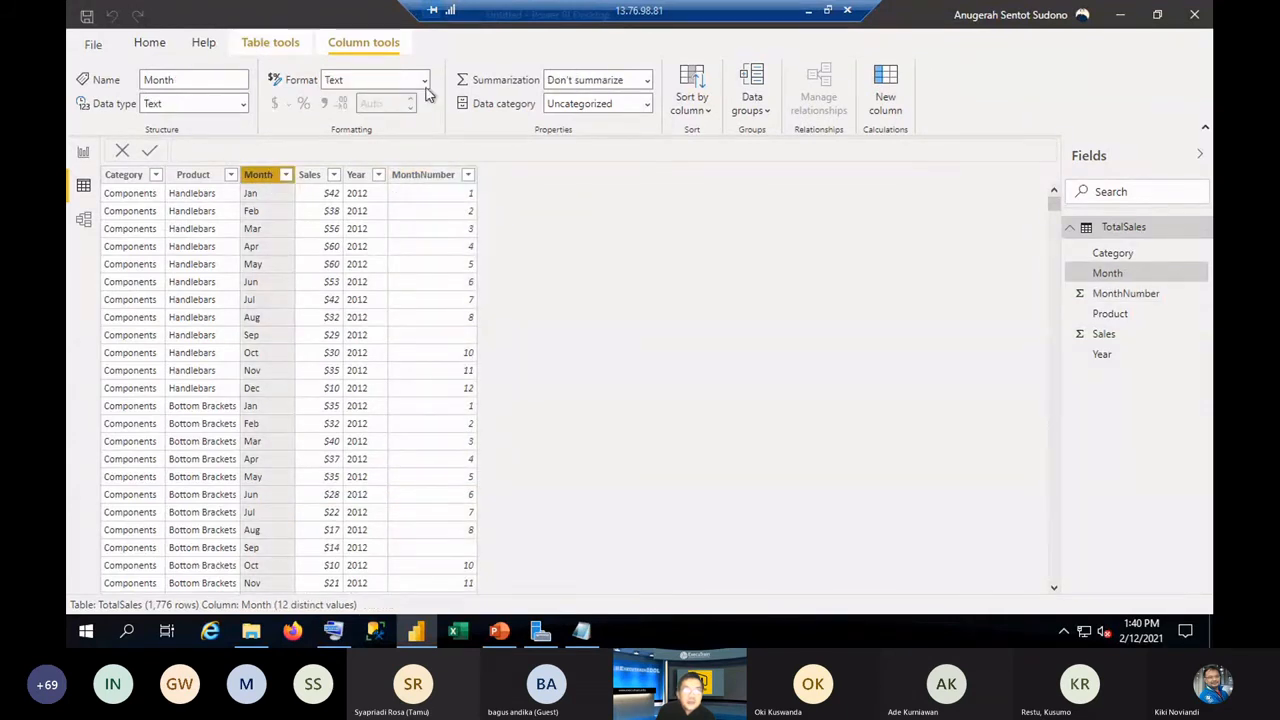
left_click(692, 108)
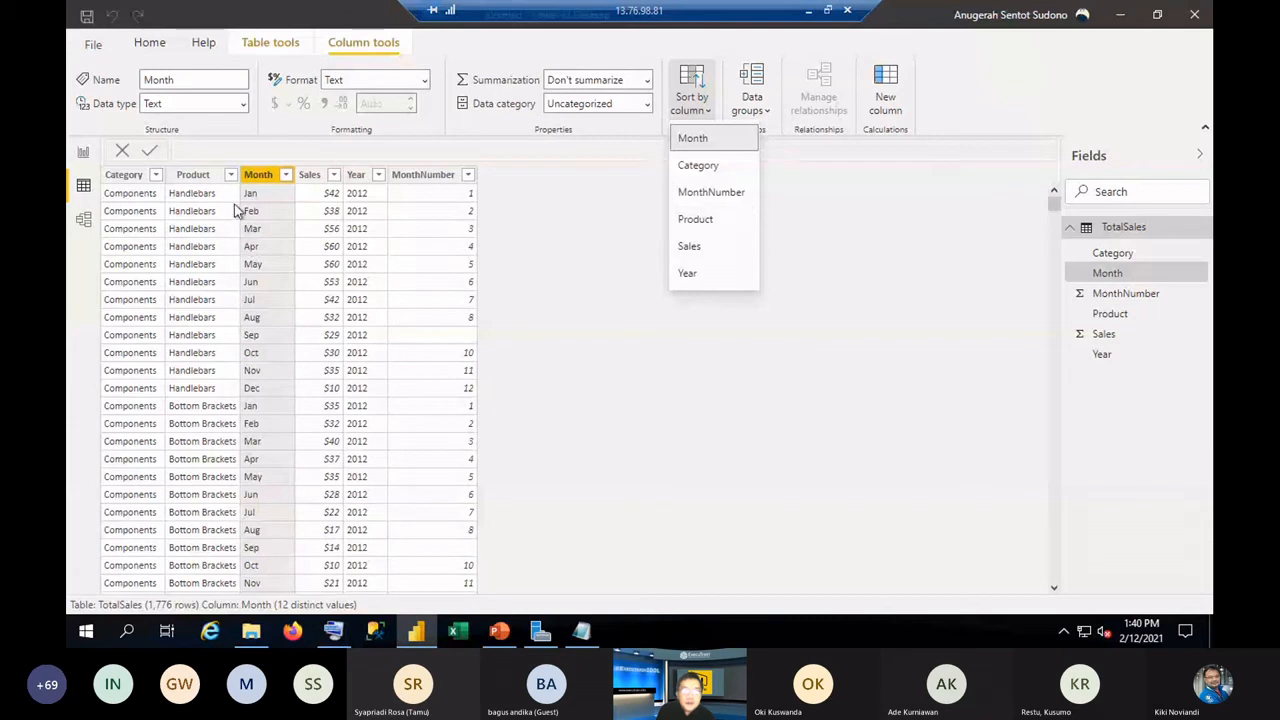
left_click(716, 194)
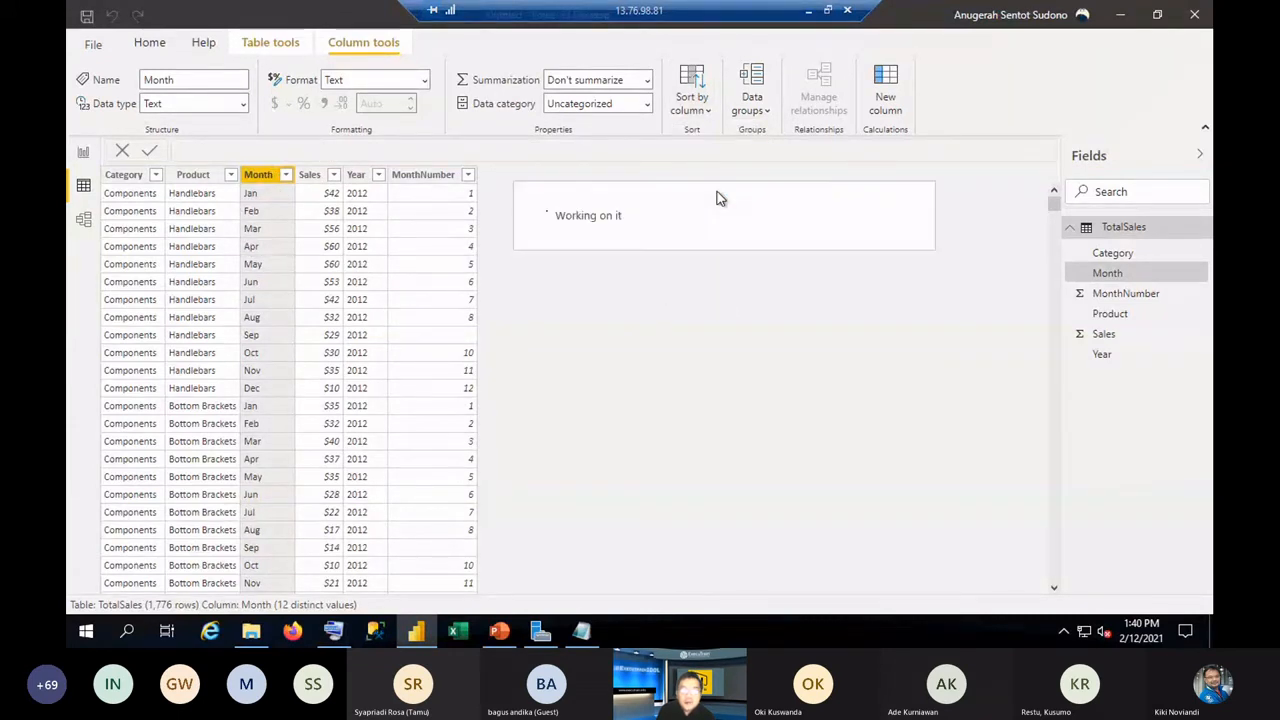
left_click(698, 116)
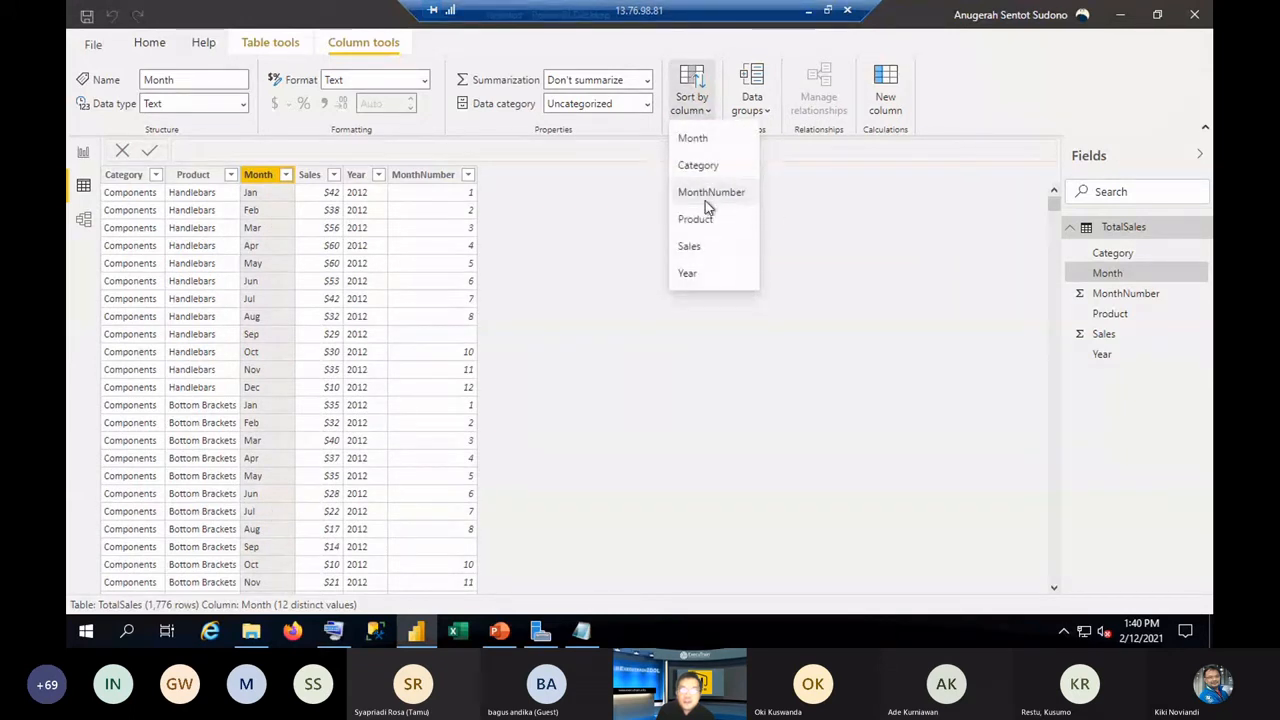
Replace MonthNumber with Month below Year on the column chart's axis, and collapse the Fields and Visualizations panes.
left_click(85, 155)
left_click(85, 155)
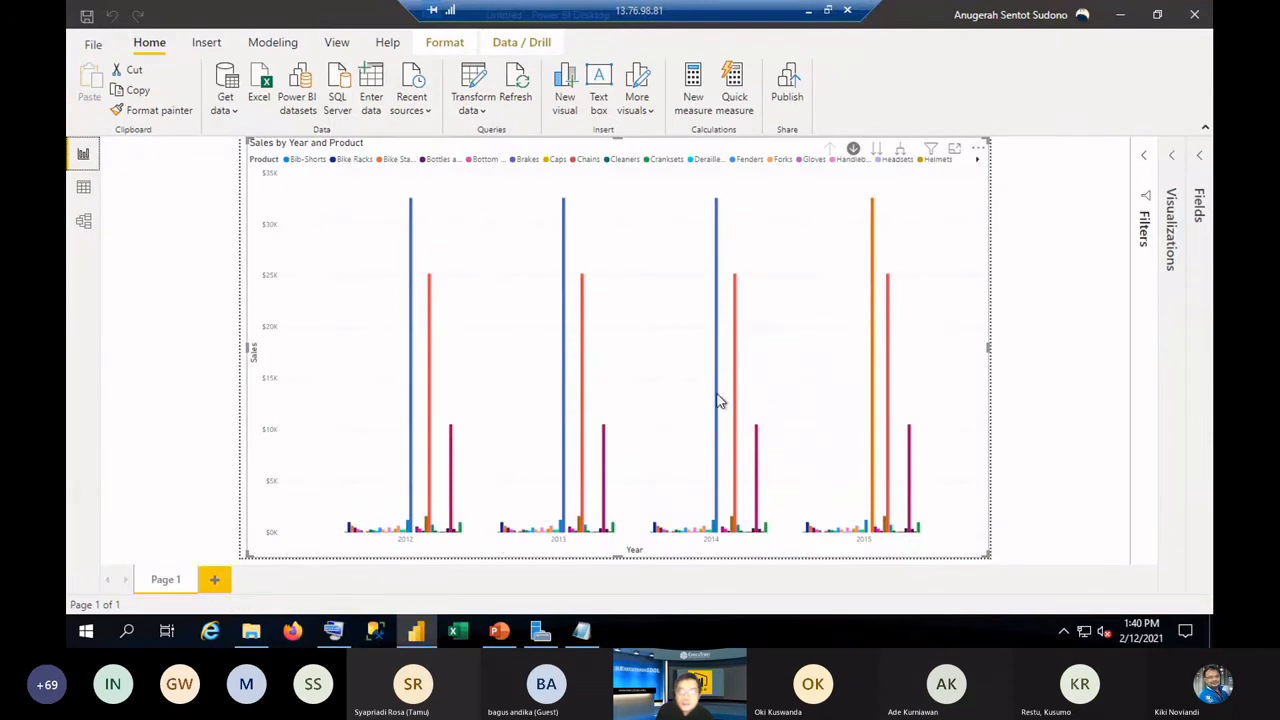
left_click(1171, 155)
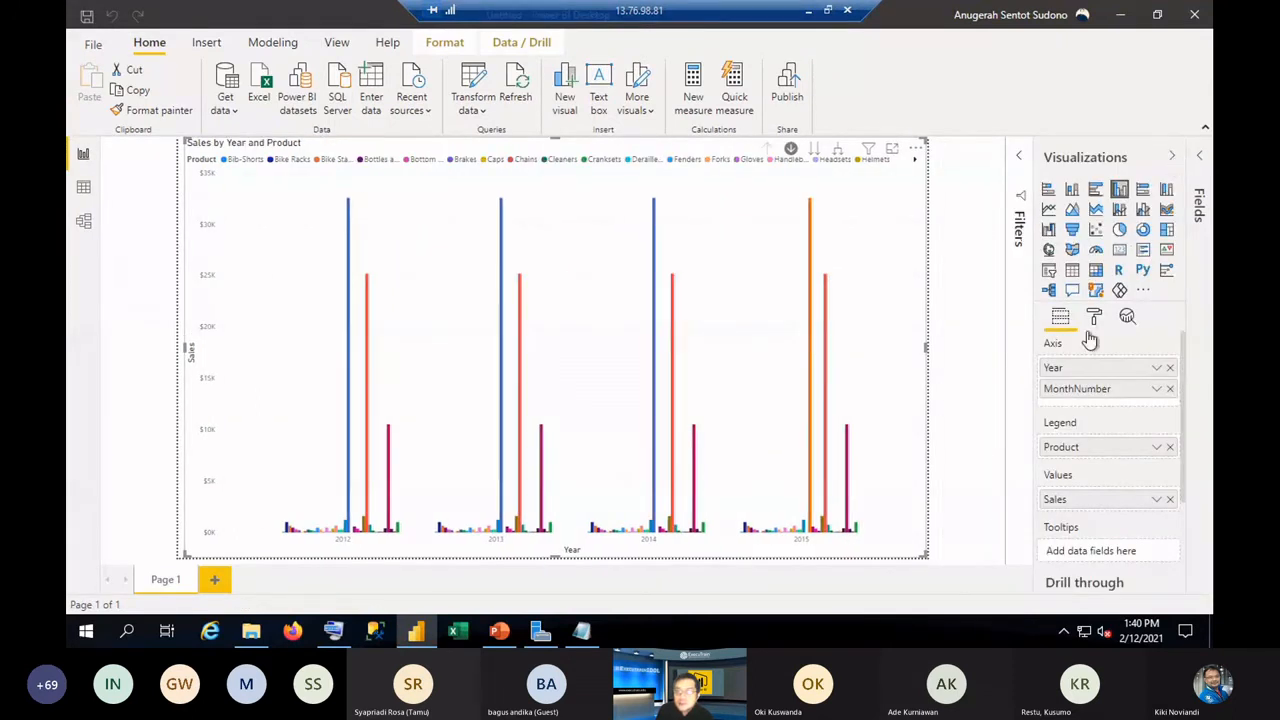
left_click(1170, 389)
left_click(1201, 158)
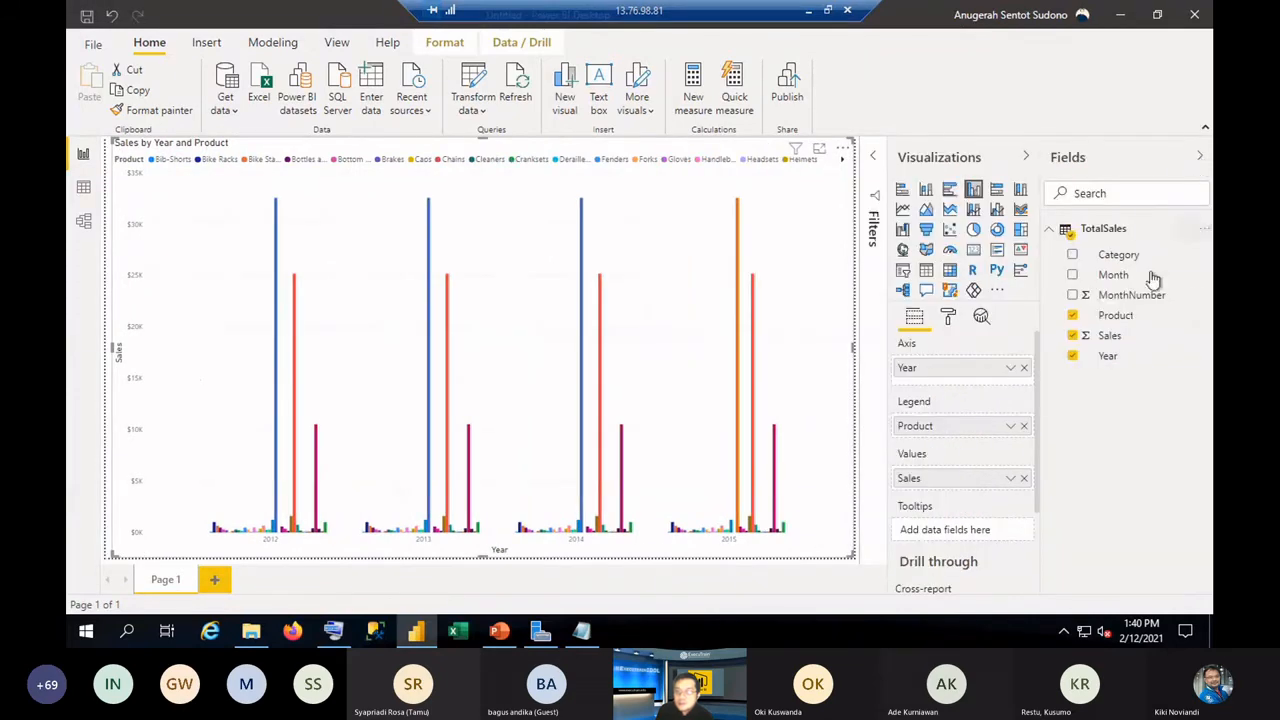
left_click_drag(1118, 276, 999, 389)
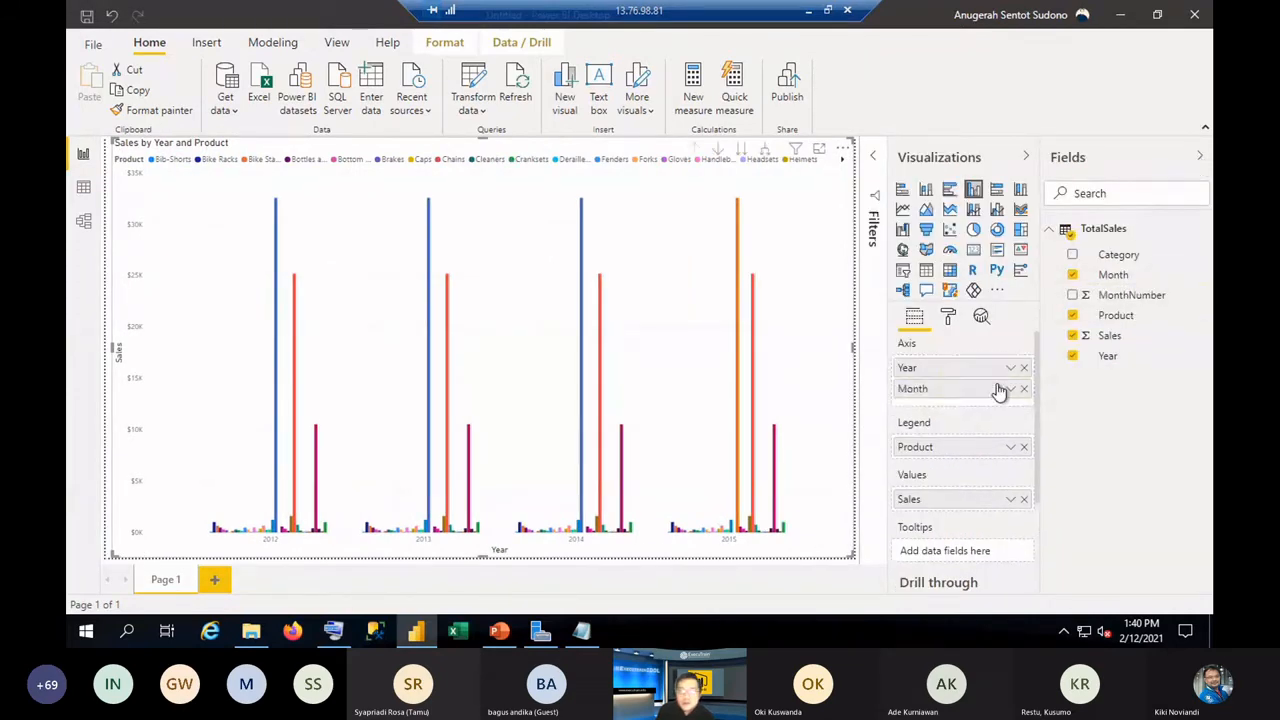
left_click(1201, 160)
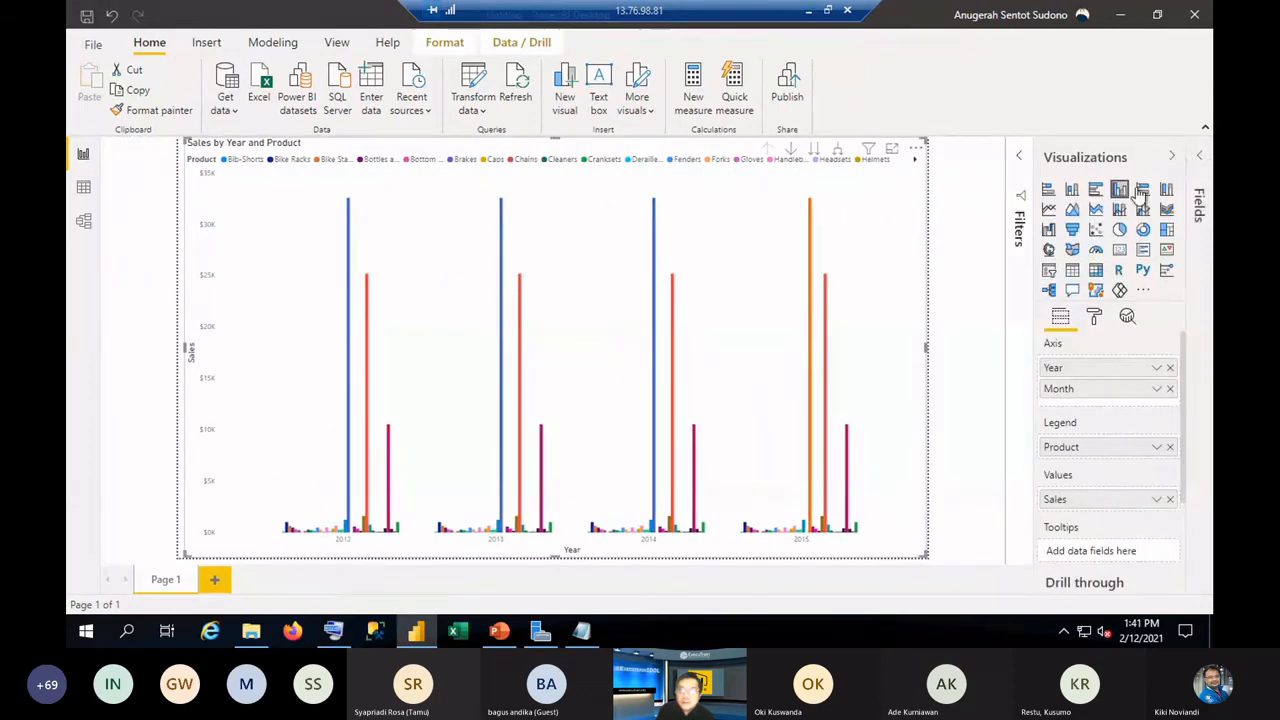
left_click(1172, 156)
Drill down to the months of 2014 in the column chart and sort the chart by Year Month.
left_click(852, 149)
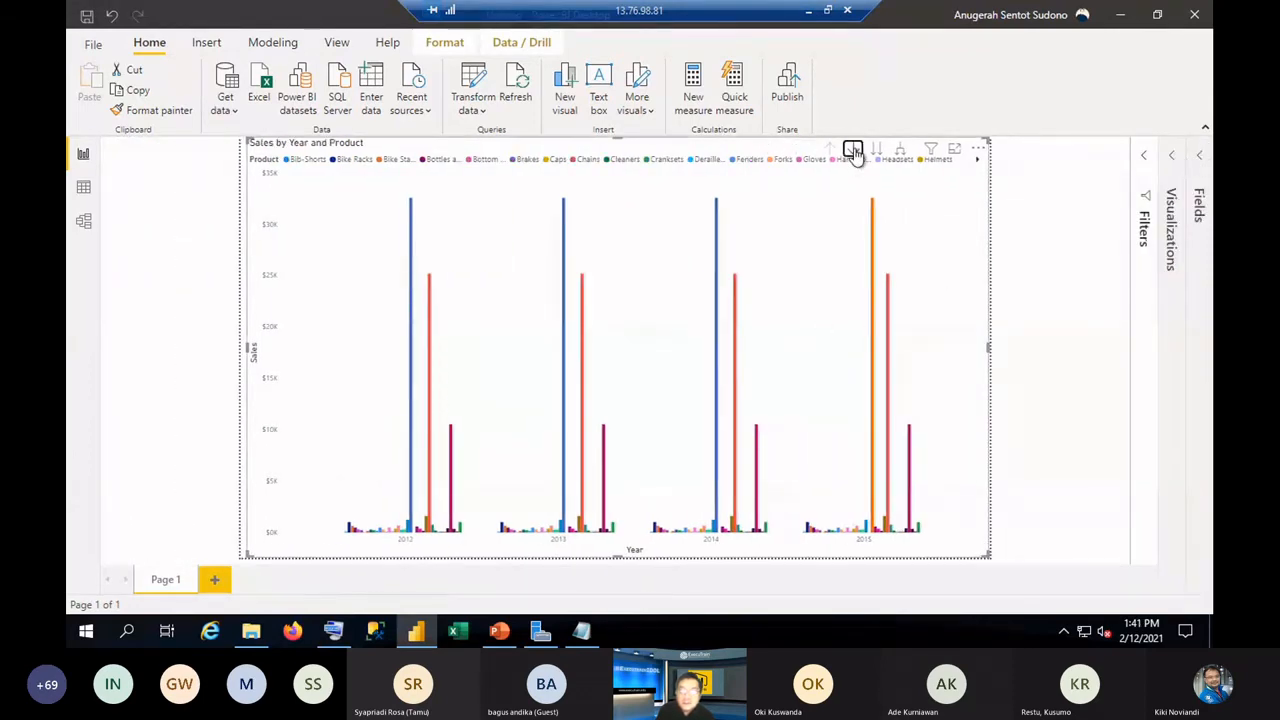
left_click(716, 437)
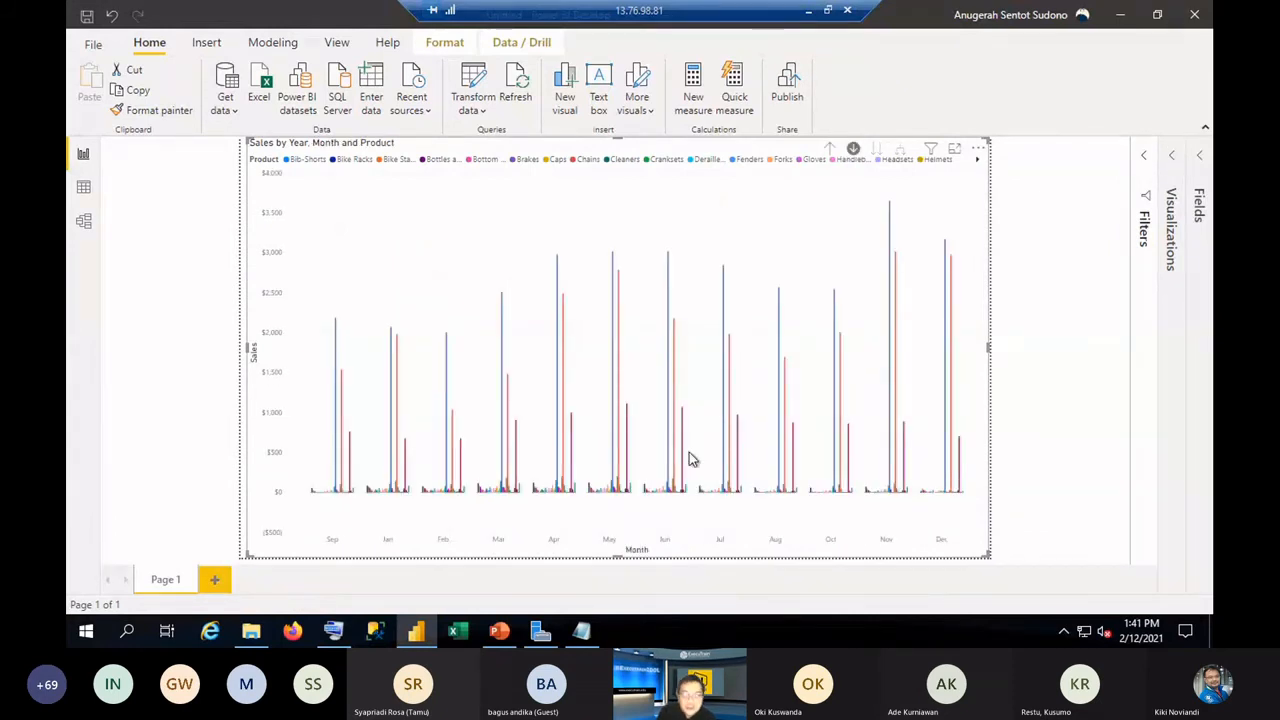
left_click(978, 148)
mouse_move(1047, 289)
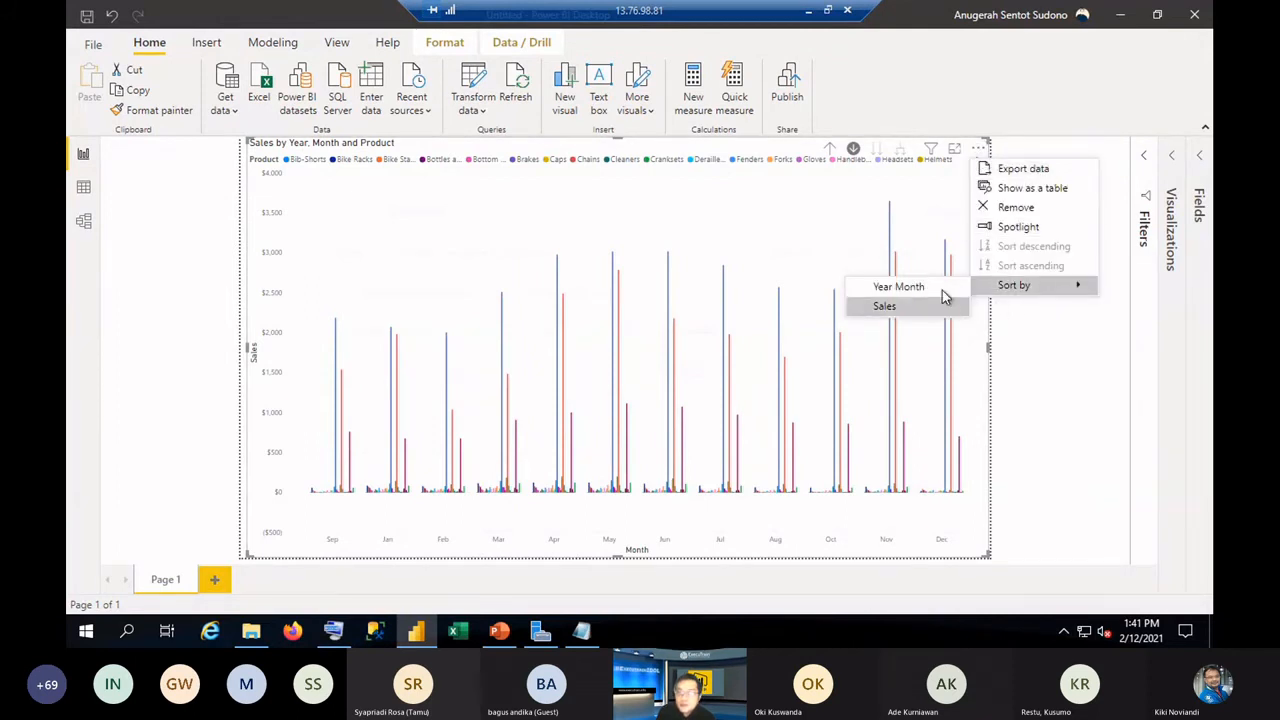
left_click(942, 289)
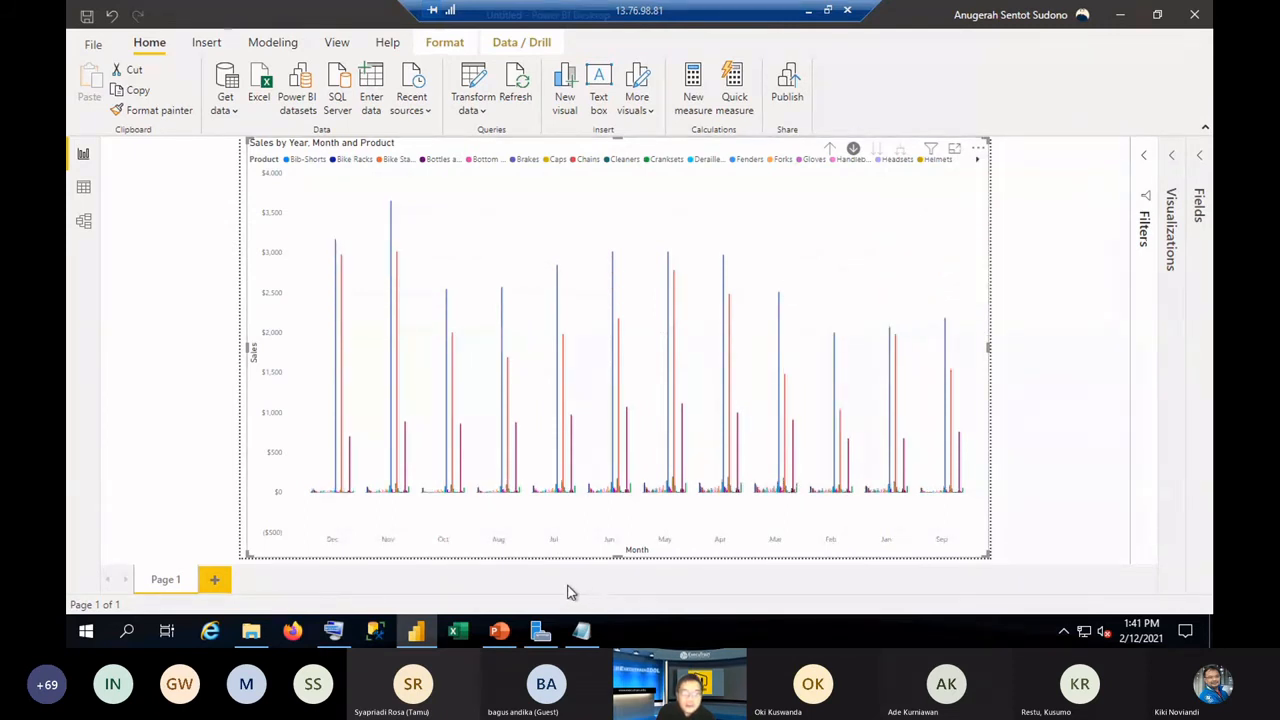
Set the chart's Year Month sorting to ascending and drill back up to the years.
left_click(979, 151)
mouse_move(1033, 289)
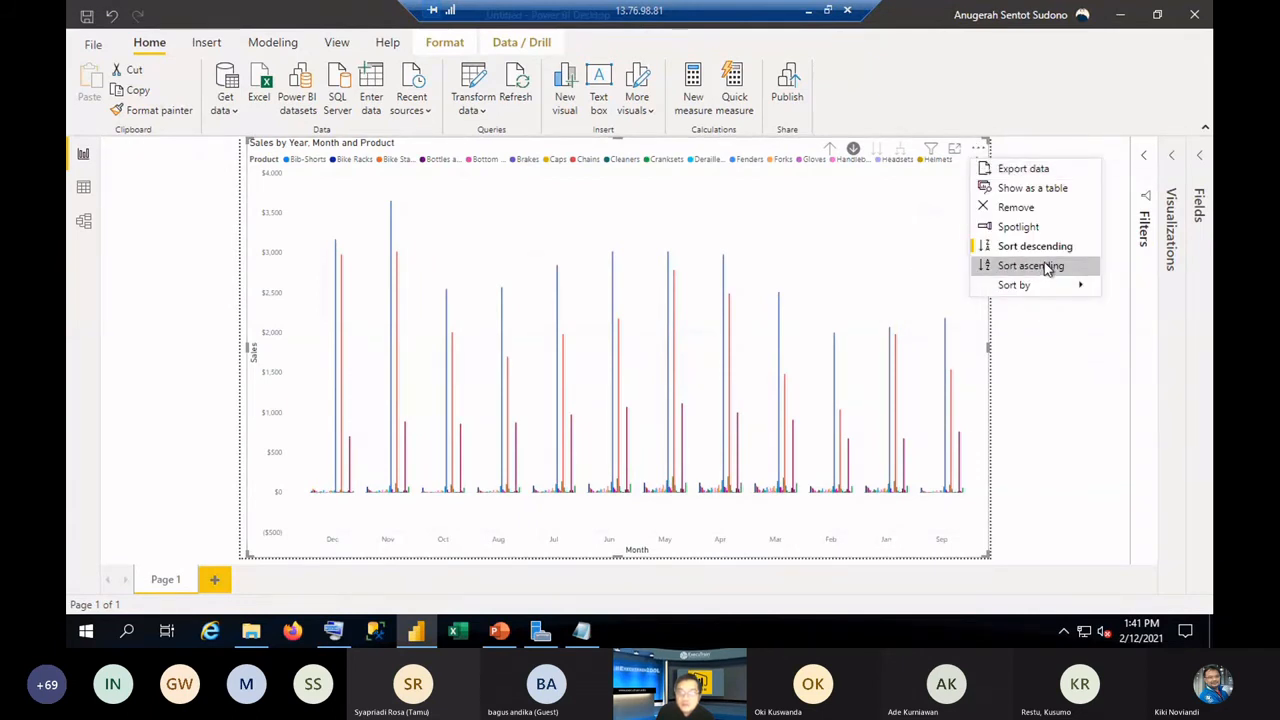
left_click(1050, 266)
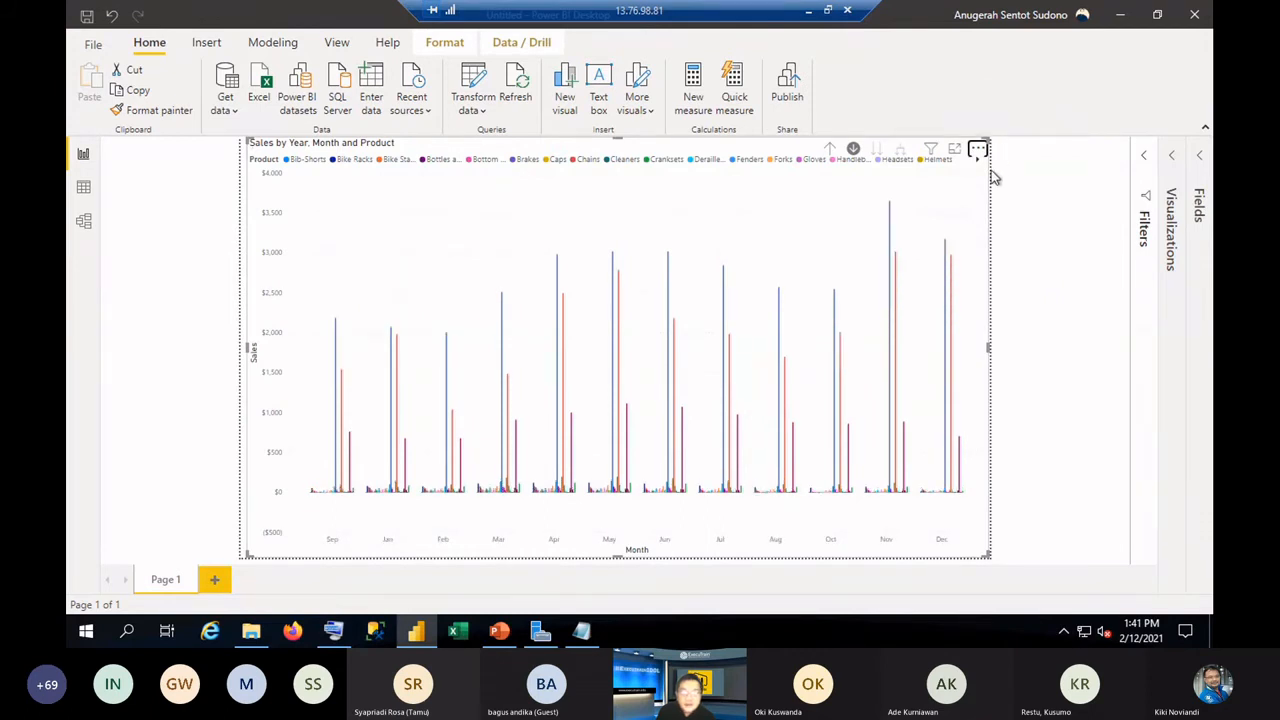
left_click(826, 151)
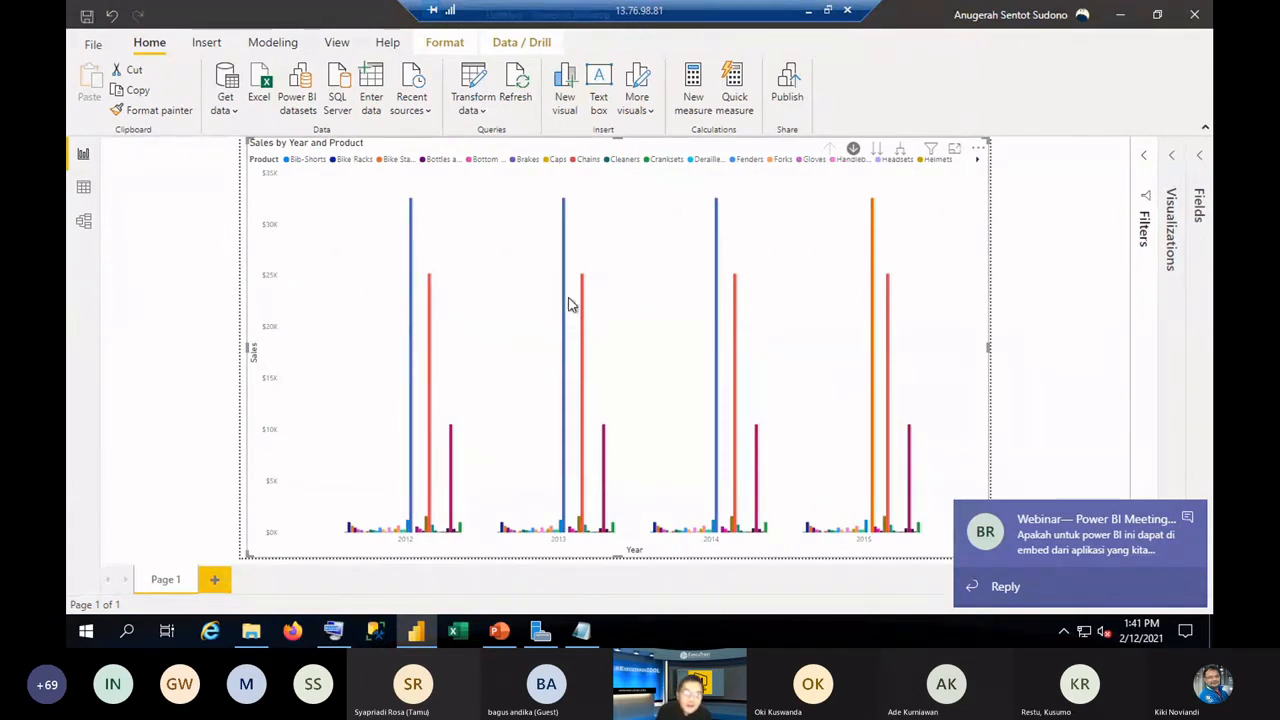
Save the report as a Power BI file named Adventure in the KOMUNITAS POWER BI folder.
left_click(92, 44)
left_click(112, 155)
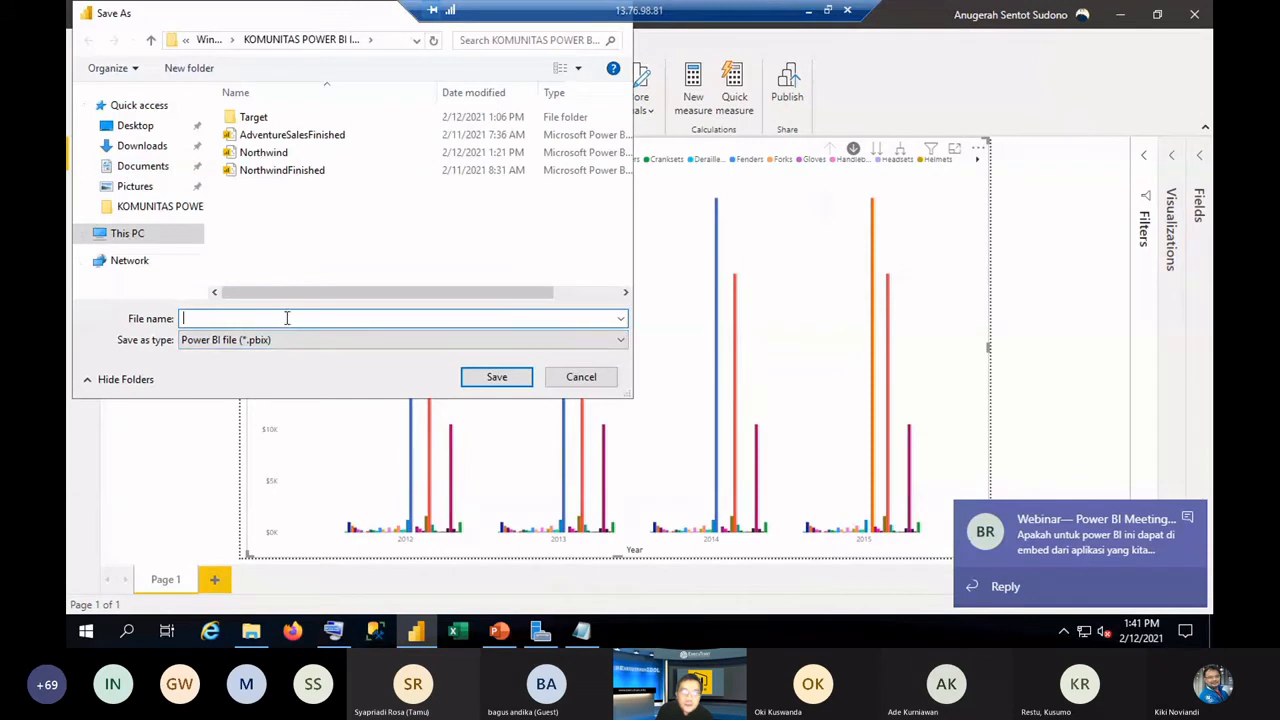
type("Ade")
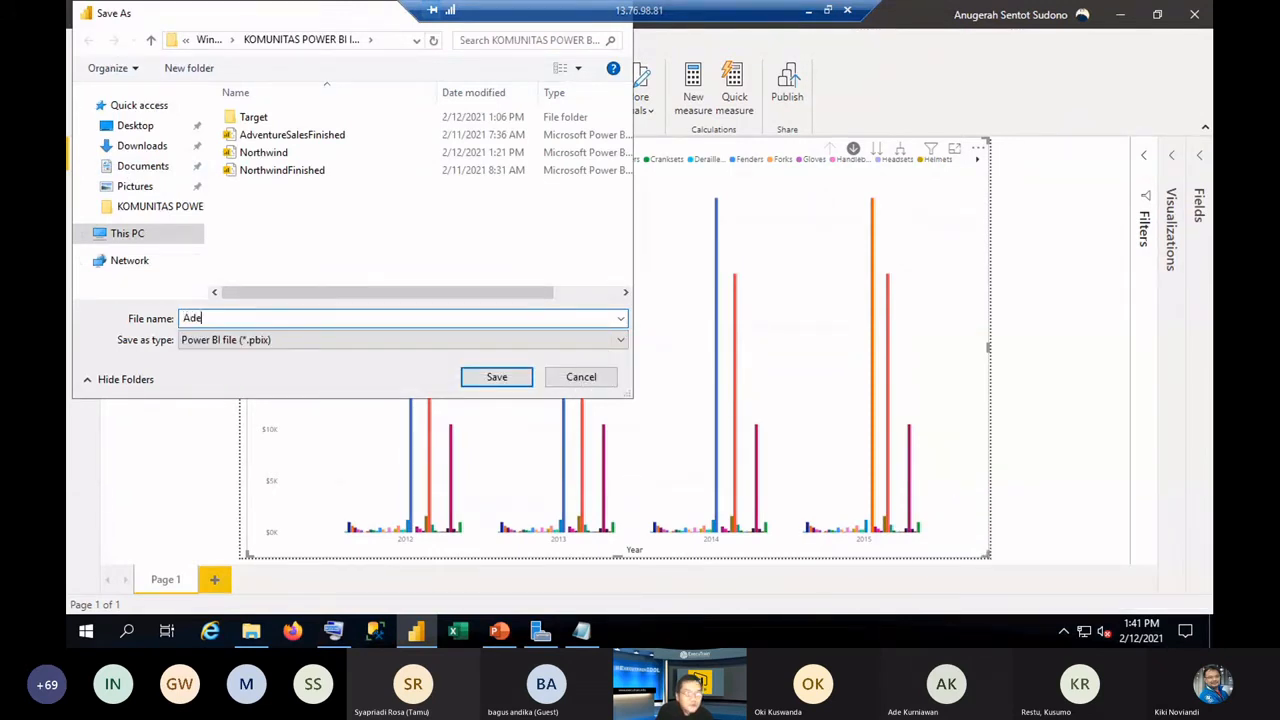
key("BackSpace")
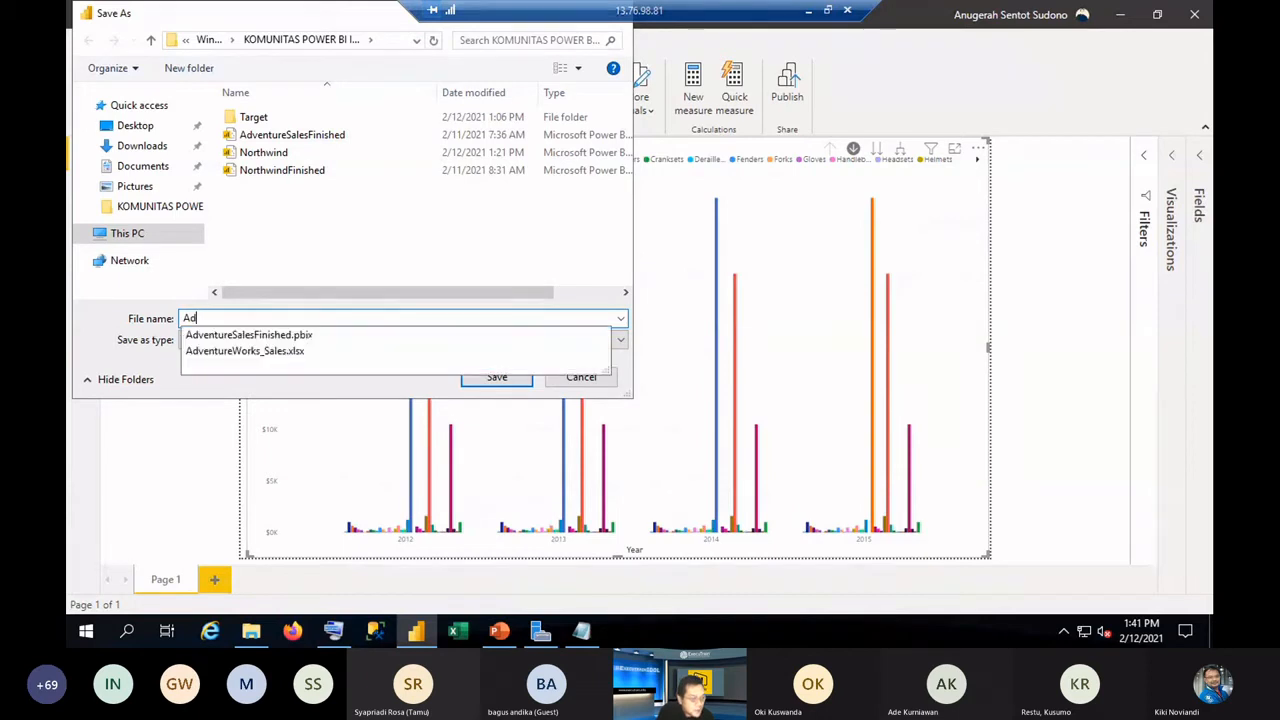
type("ventur")
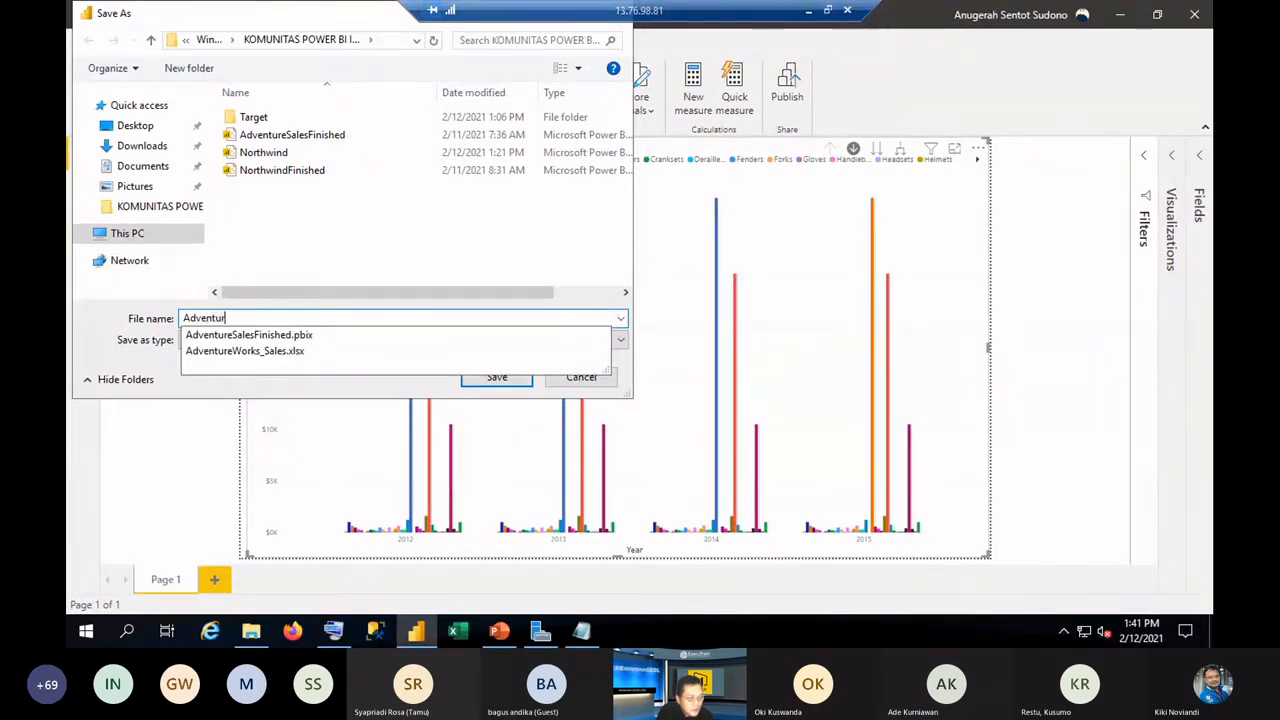
type("e")
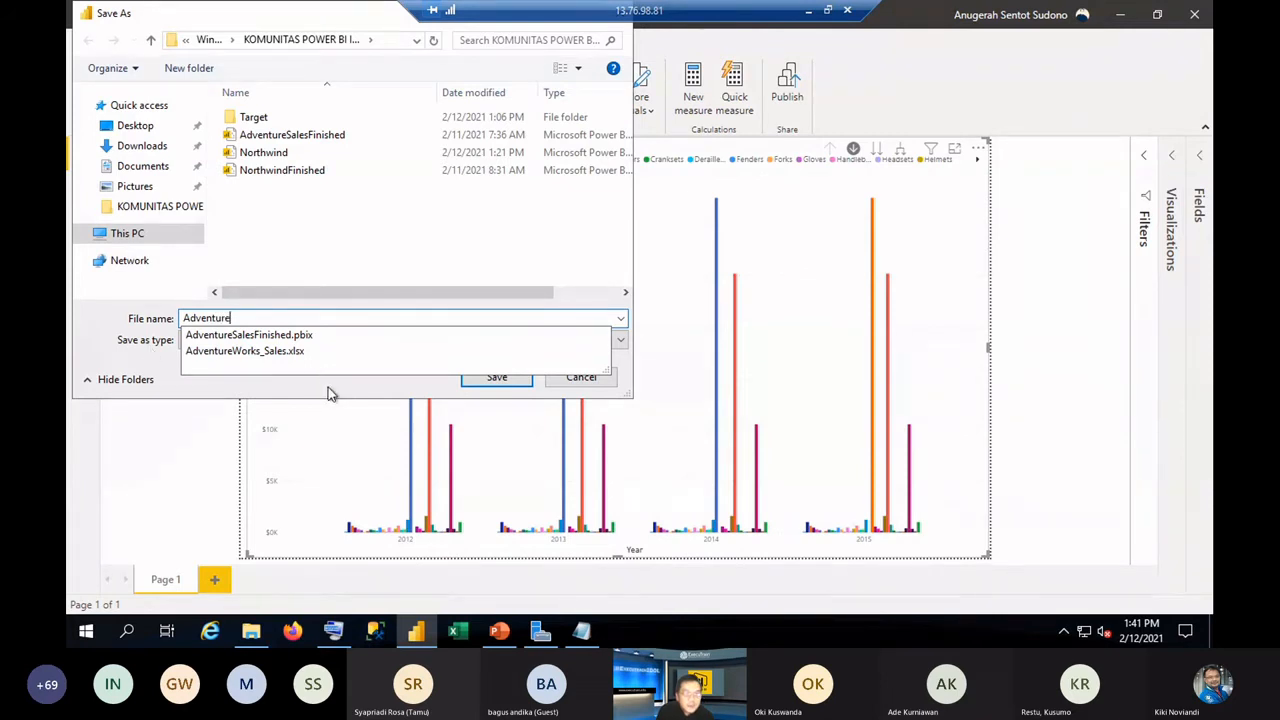
left_click(328, 387)
left_click(500, 376)
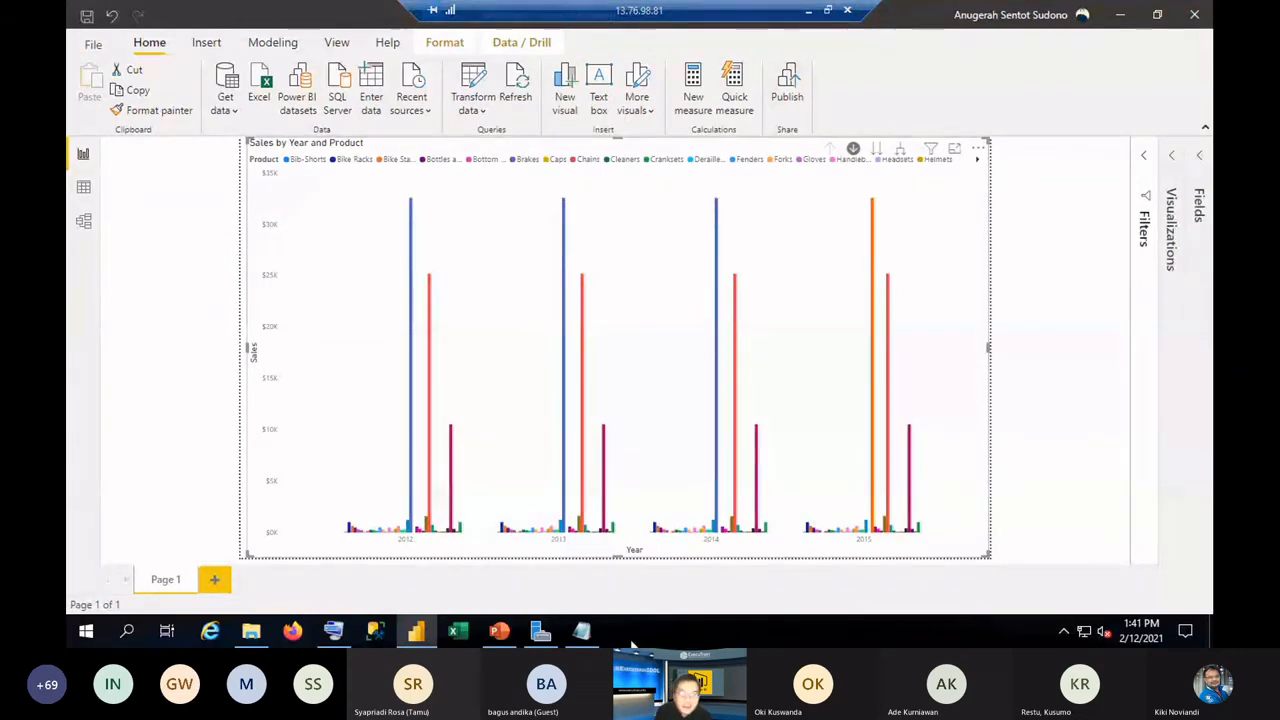
Minimize the remote desktop session and switch to the Microsoft Teams call window.
left_click(811, 11)
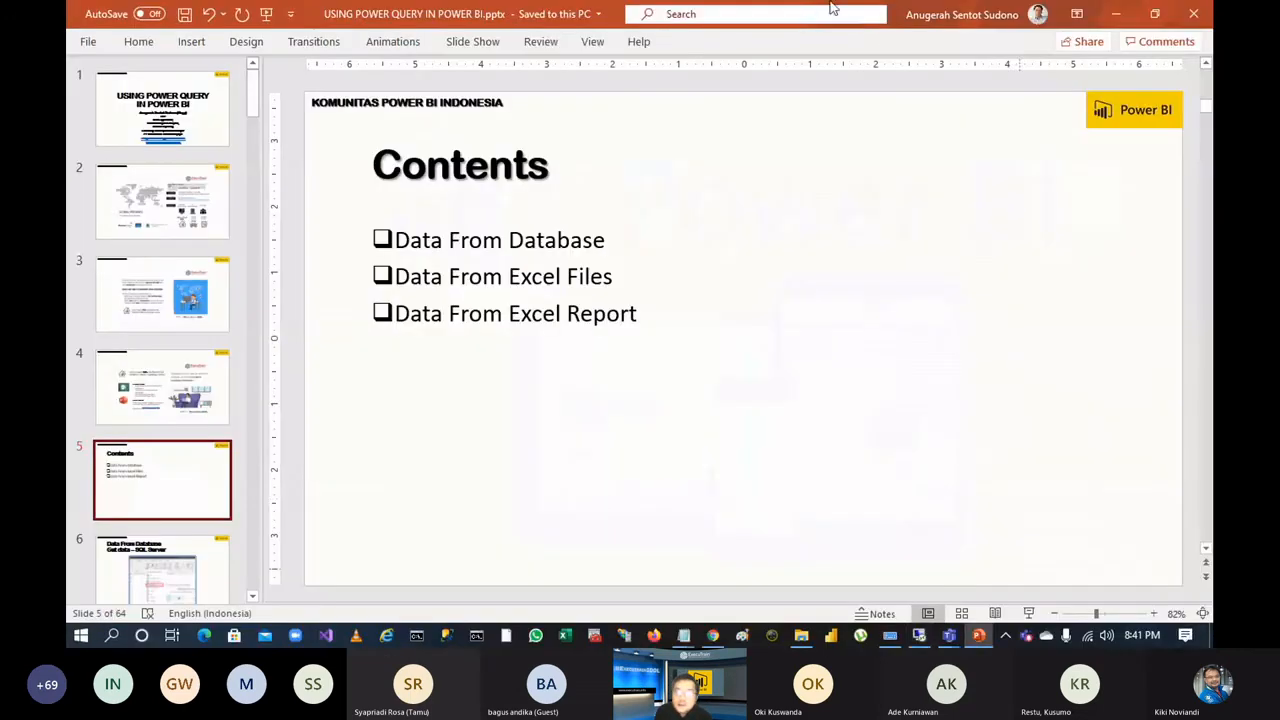
mouse_move(947, 635)
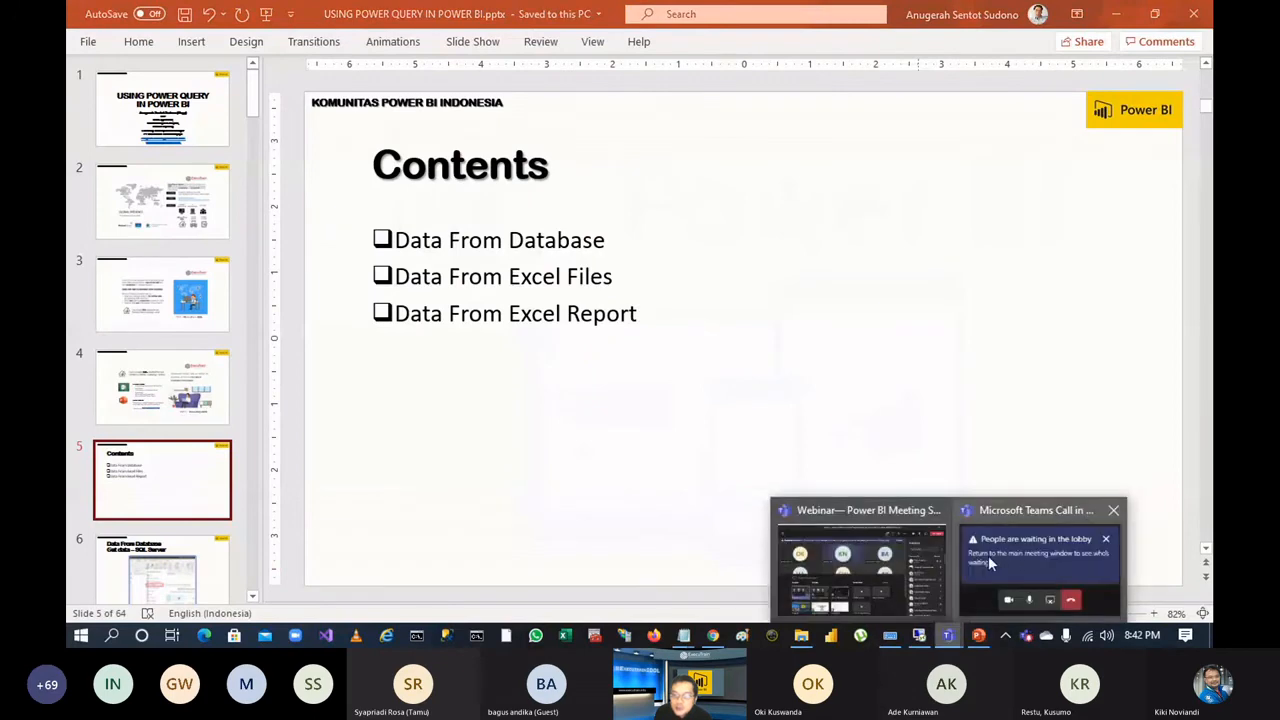
left_click(990, 555)
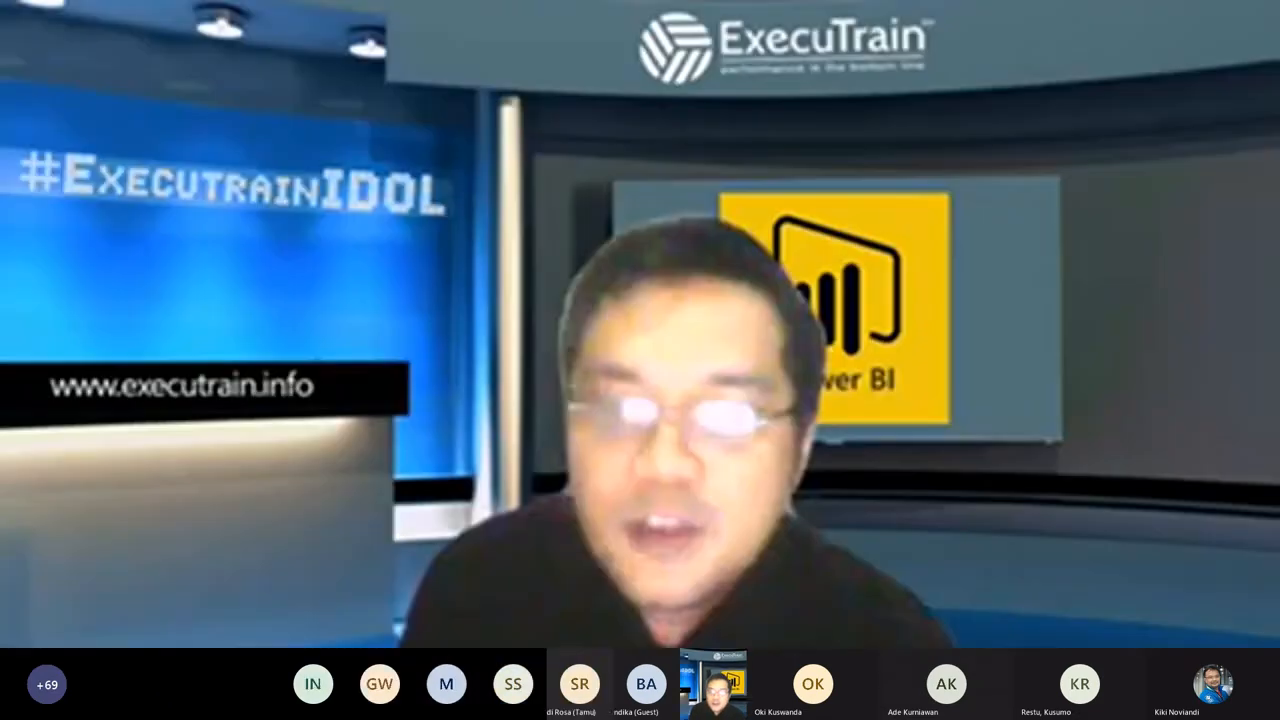
left_click(1096, 587)
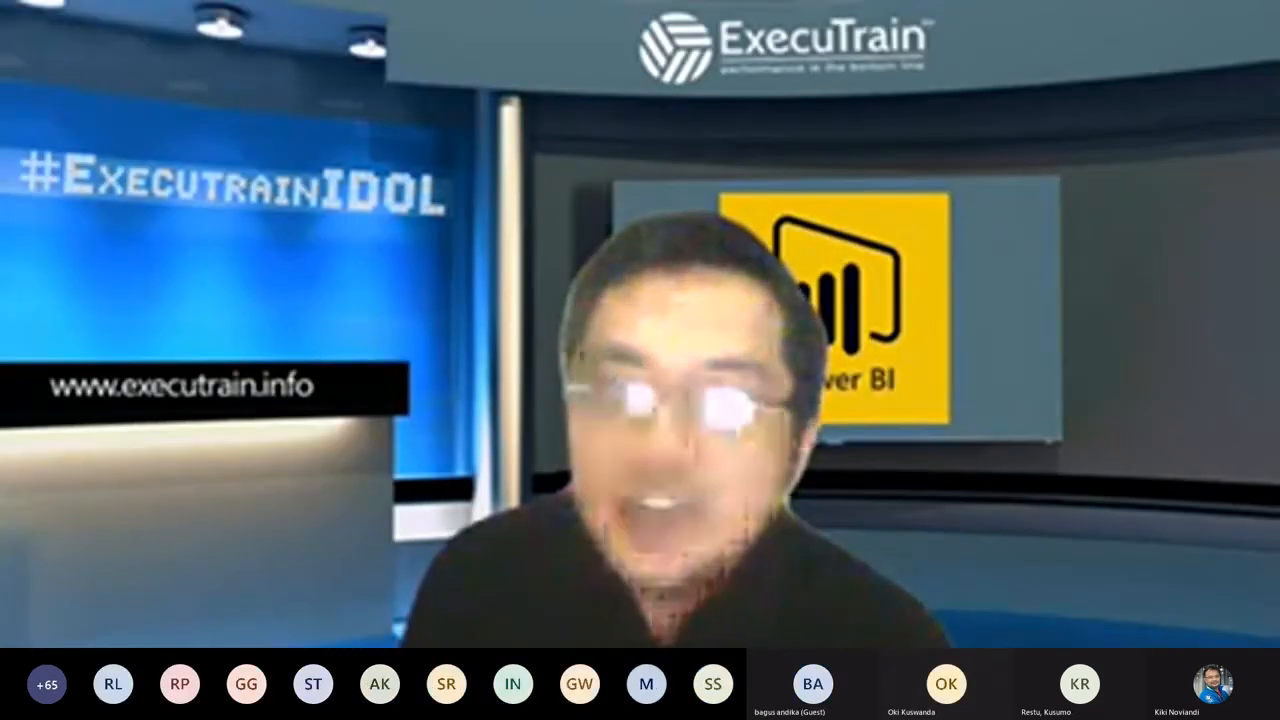